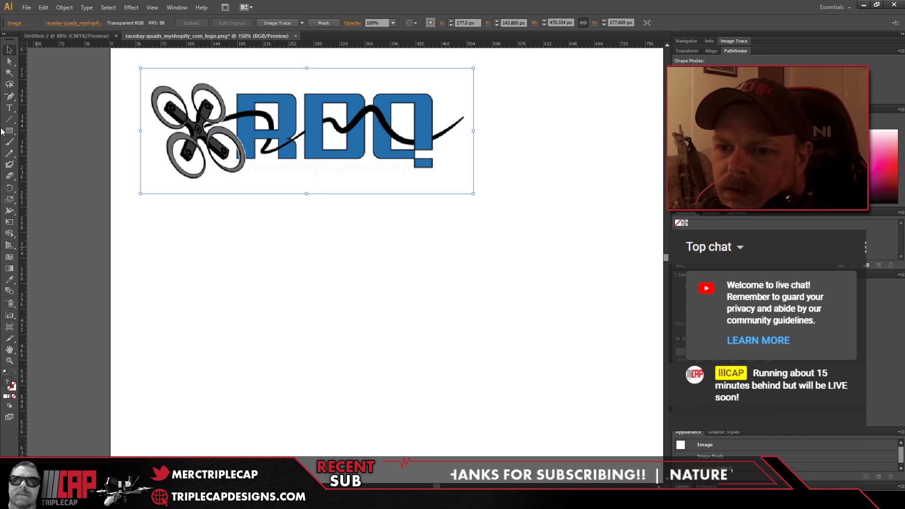
# Step: Add the text "RDQ" on the blank area below the logo and enlarge it to about 190 pt
pyautogui.click(9, 108)
pyautogui.click(363, 314)
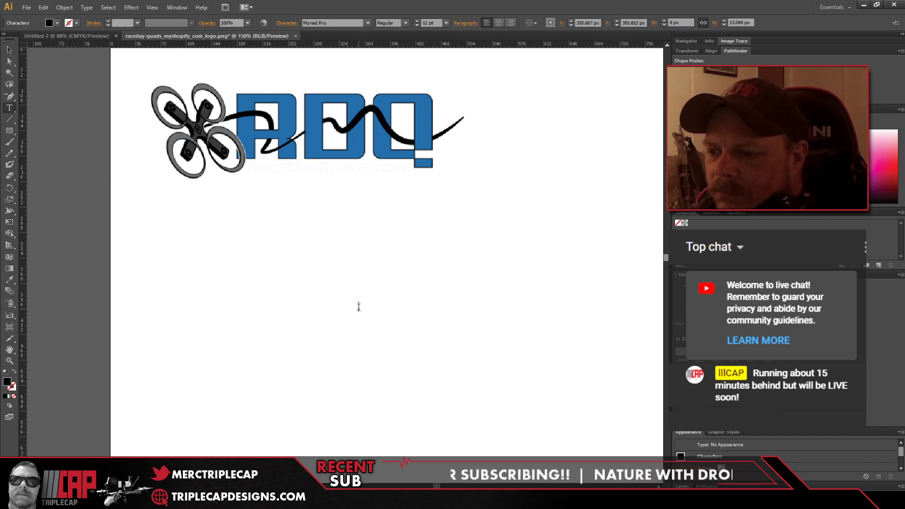
pyautogui.write('RDQ')
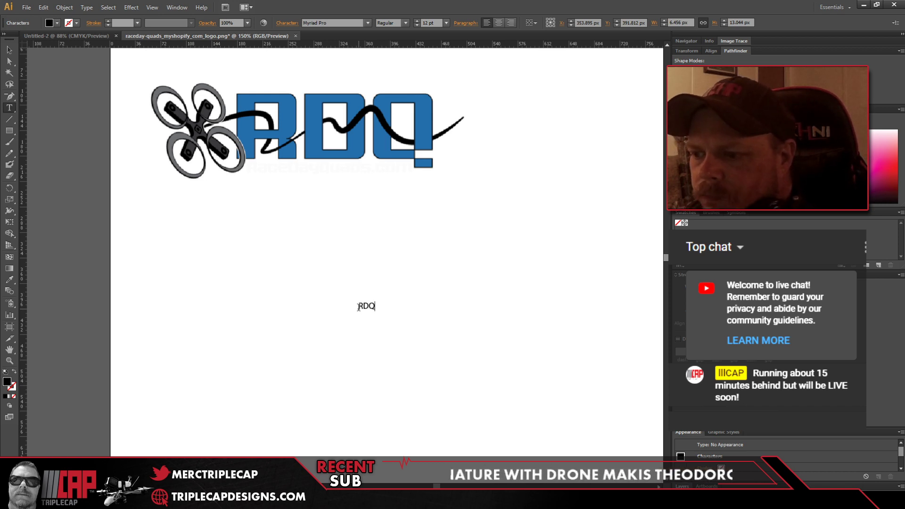
pyautogui.click(9, 49)
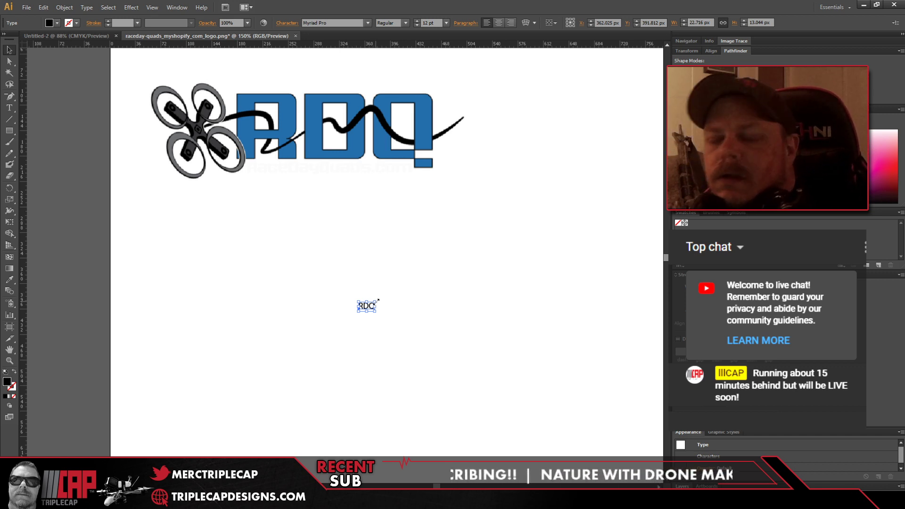
pyautogui.moveTo(377, 300); pyautogui.dragTo(555, 235)
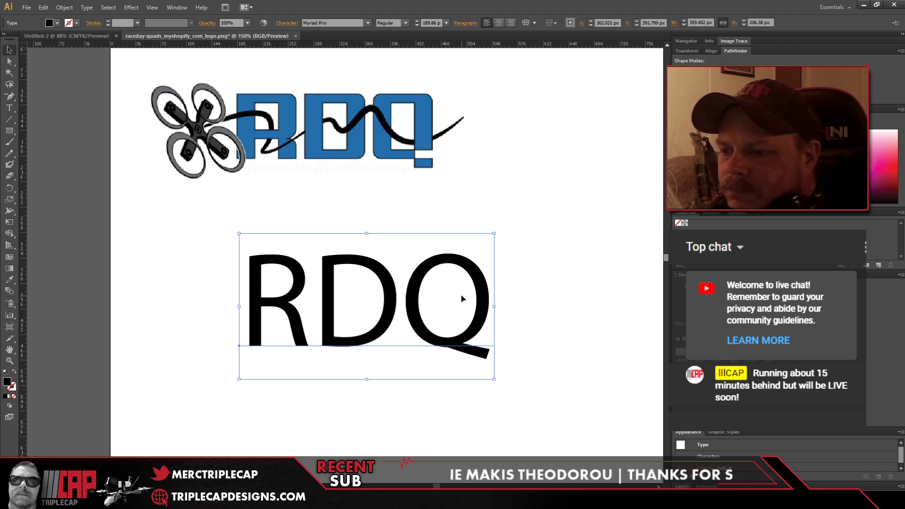
pyautogui.moveTo(336, 313); pyautogui.dragTo(349, 281)
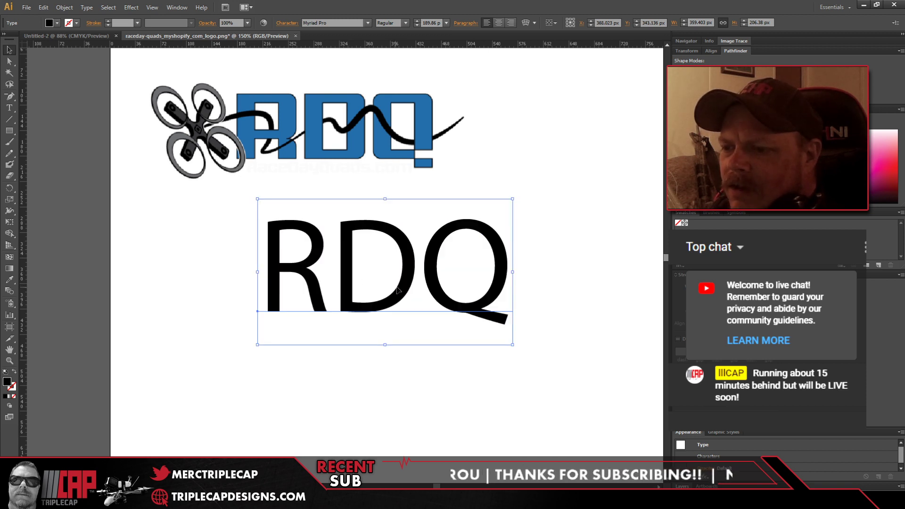
pyautogui.click(540, 257)
pyautogui.click(312, 334)
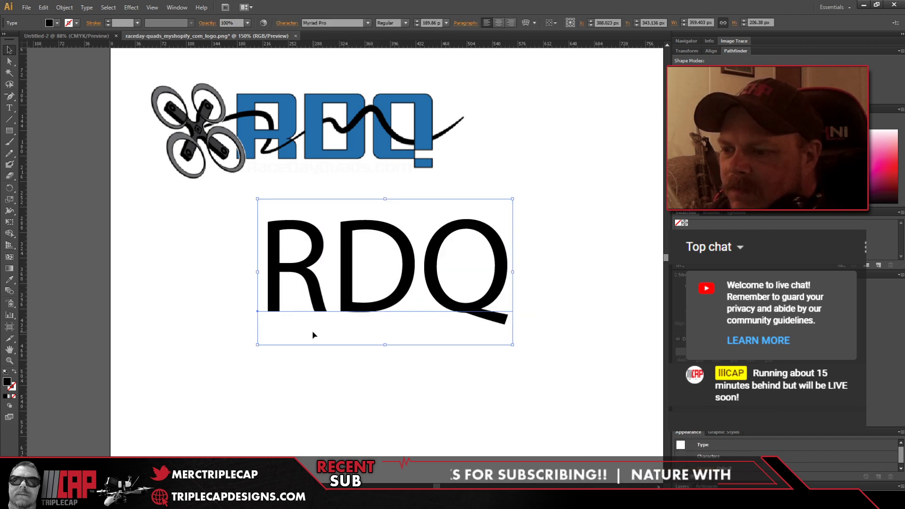
pyautogui.click(189, 257)
pyautogui.click(278, 245)
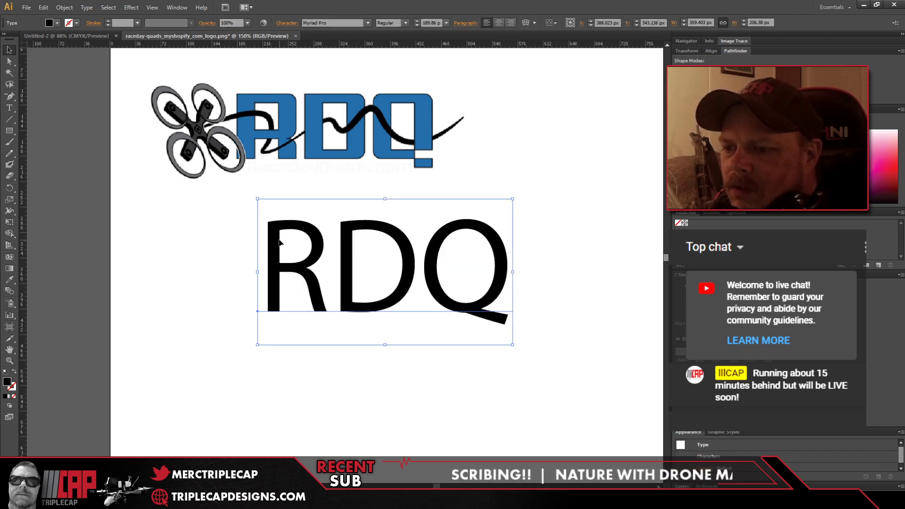
pyautogui.click(558, 141)
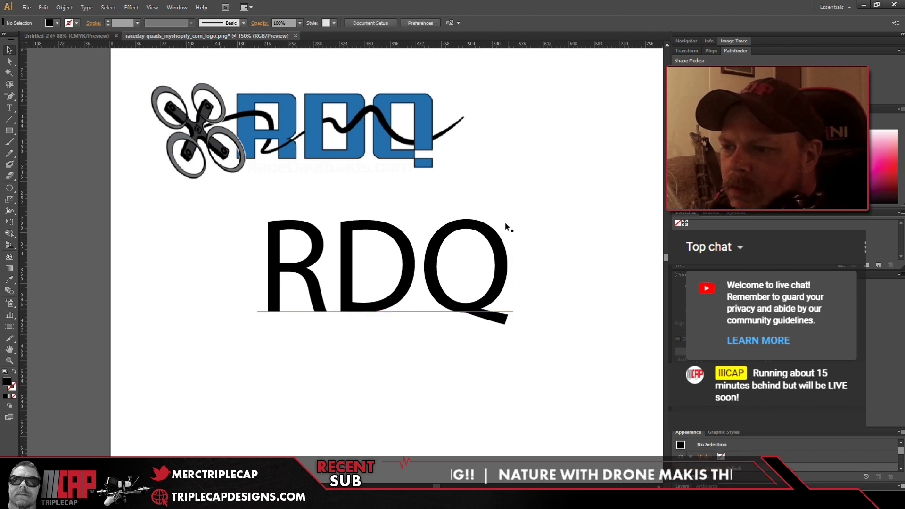
pyautogui.click(448, 234)
pyautogui.click(606, 211)
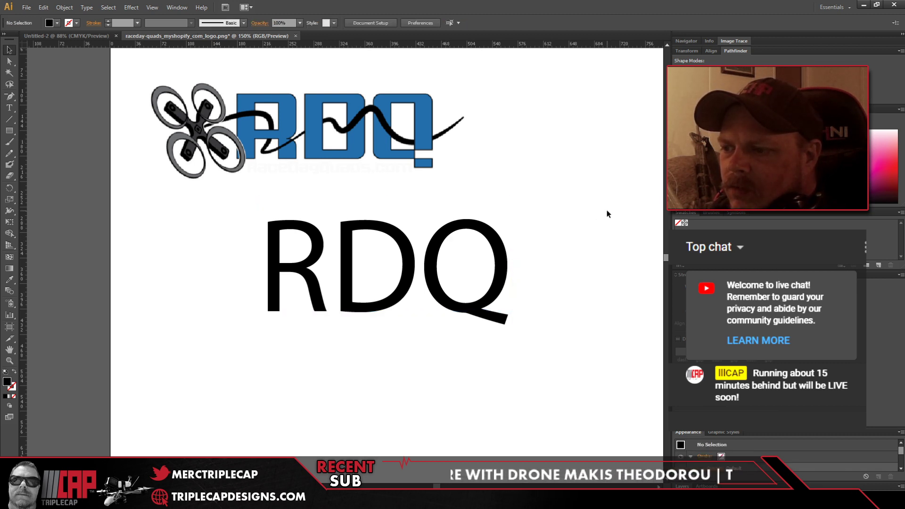
pyautogui.click(487, 242)
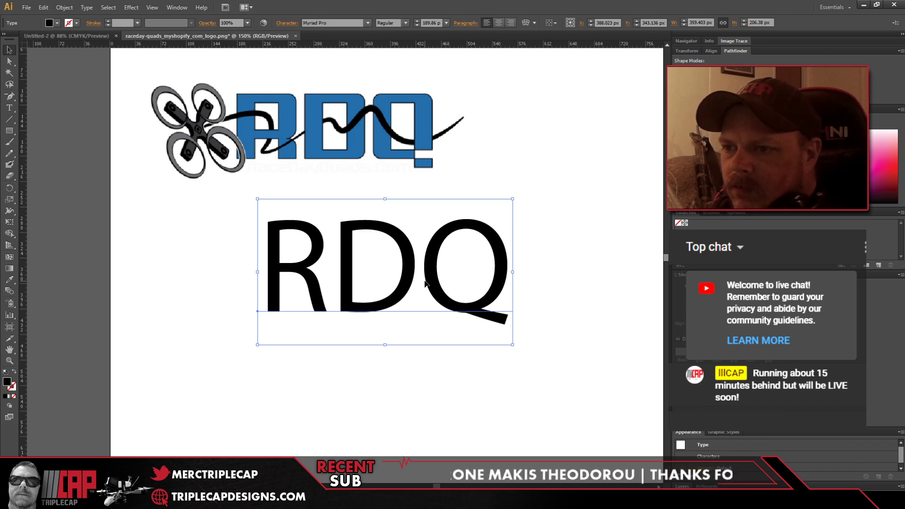
# Step: Move the RDQ text slightly lower and set its font to Sabre Shark
pyautogui.moveTo(347, 249); pyautogui.dragTo(361, 282)
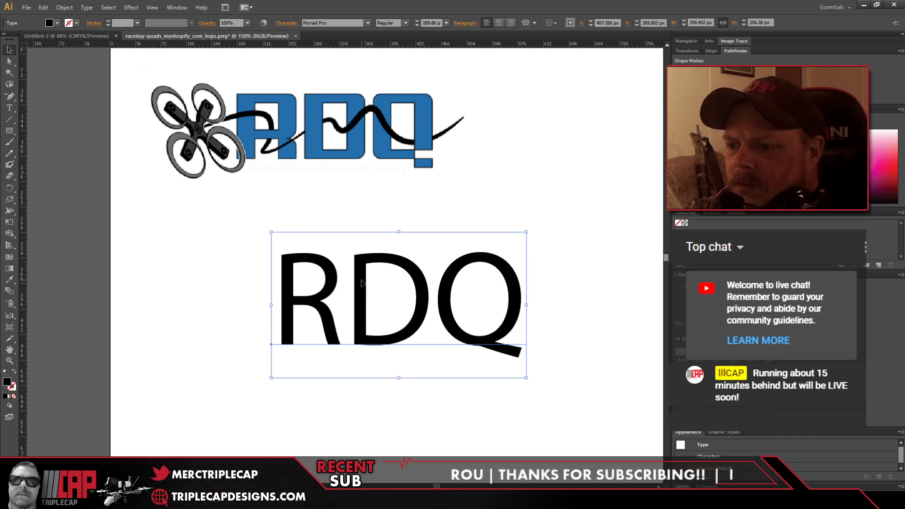
pyautogui.click(347, 24)
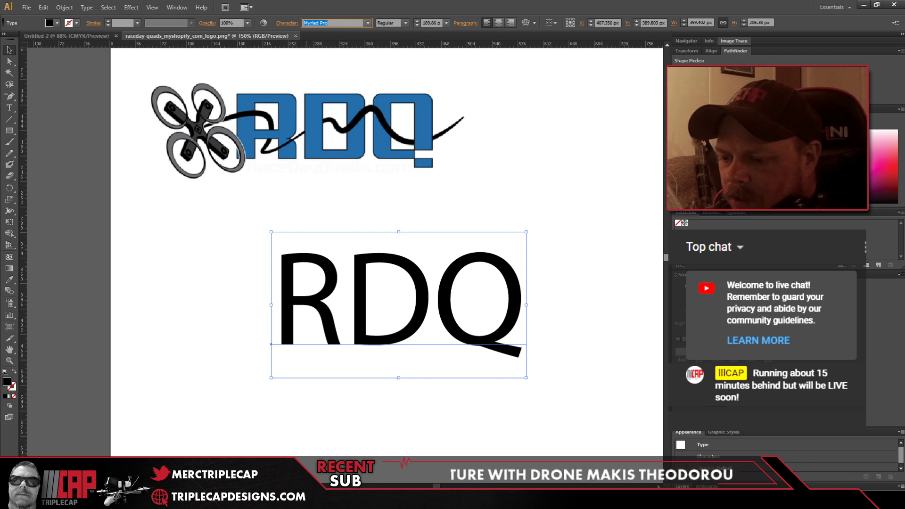
pyautogui.hotkey('alt', 'Tab')
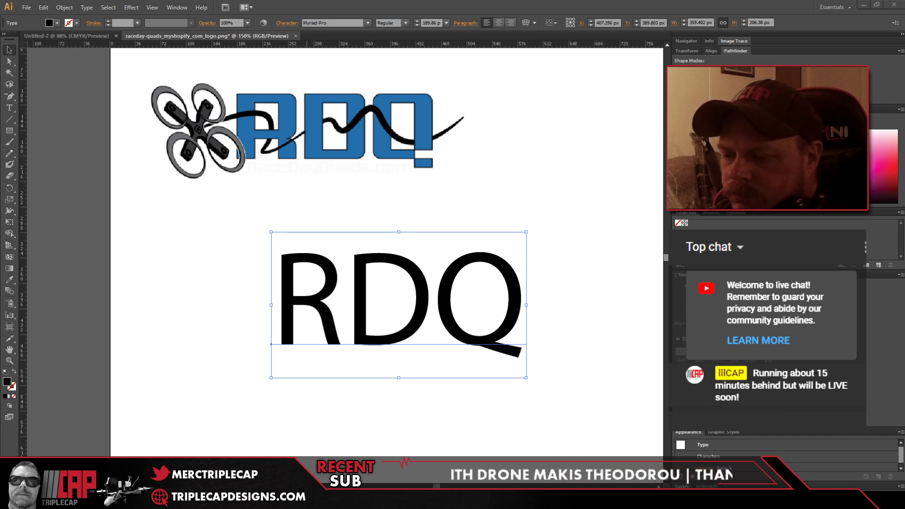
pyautogui.click(332, 22)
pyautogui.write('Sabre Shark')
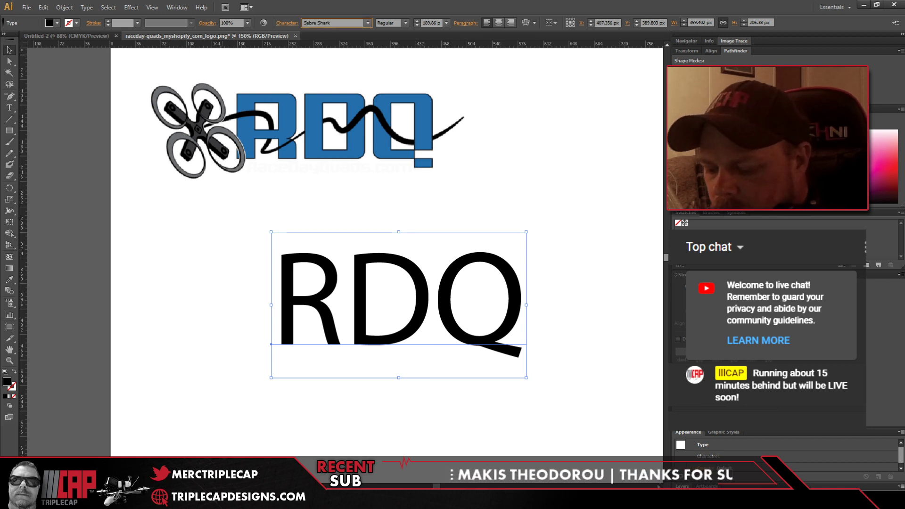
pyautogui.press('Return')
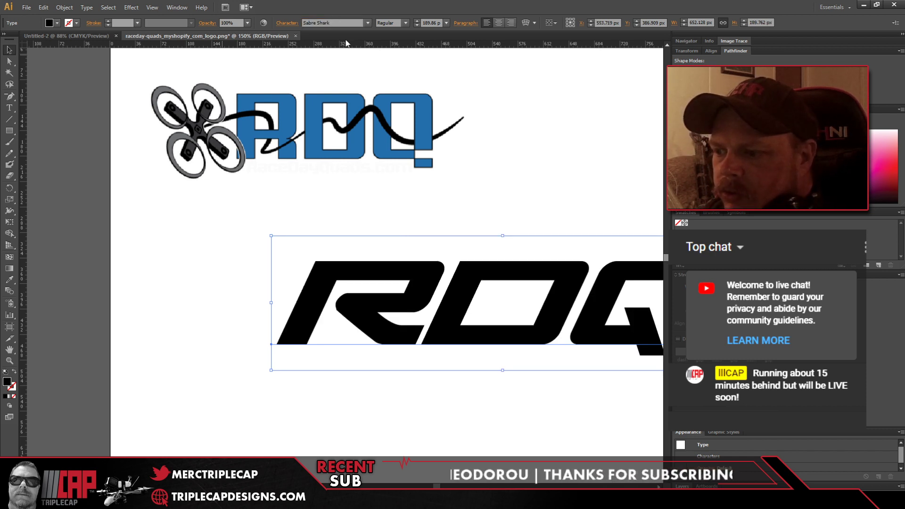
# Step: Scale the RDQ text down to about 103 pt and position it in the open space below the logo
pyautogui.moveTo(416, 297); pyautogui.dragTo(309, 276)
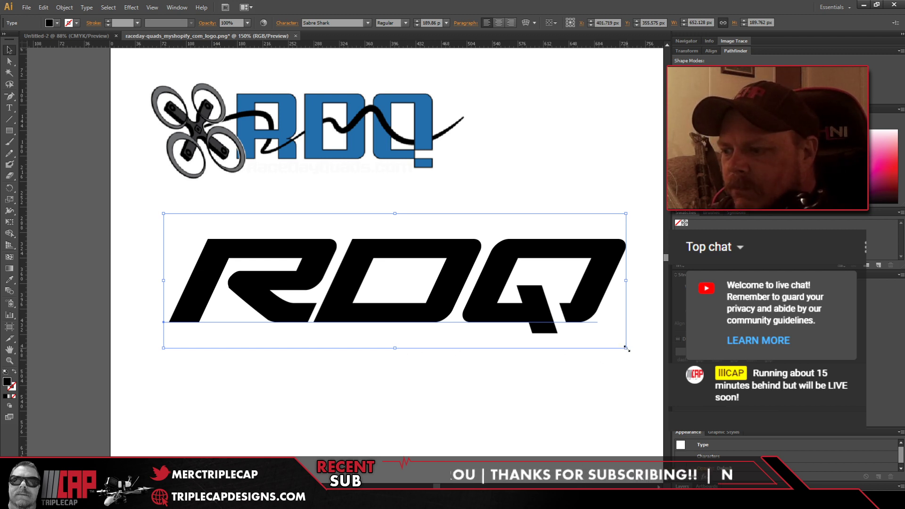
pyautogui.moveTo(627, 349); pyautogui.dragTo(414, 286)
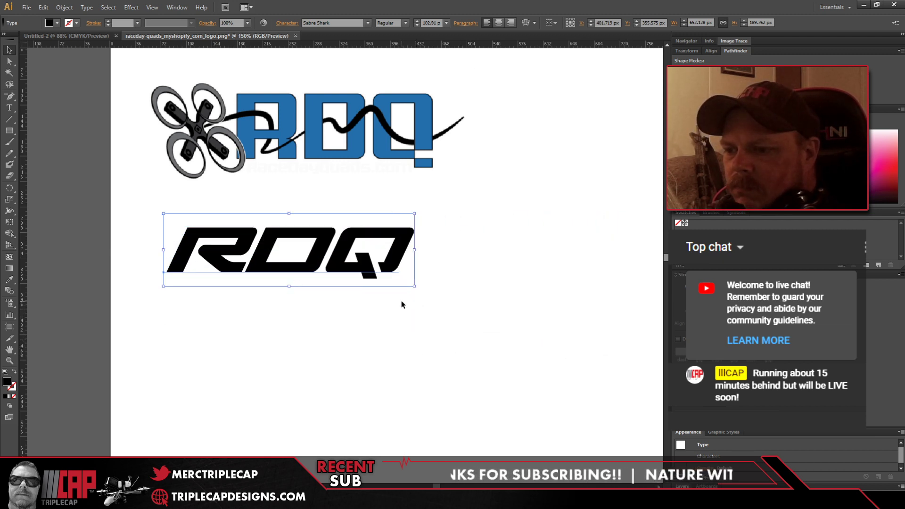
pyautogui.moveTo(303, 268); pyautogui.dragTo(342, 234)
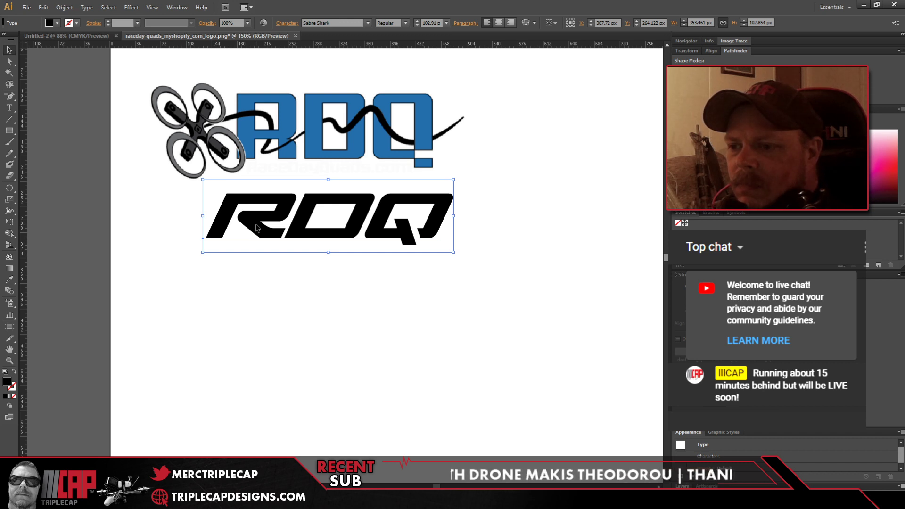
pyautogui.moveTo(257, 229); pyautogui.dragTo(348, 255)
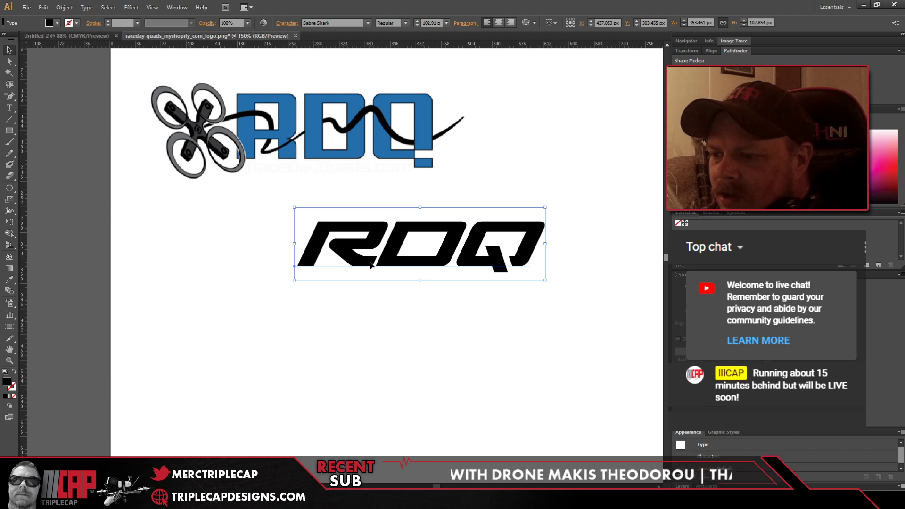
pyautogui.moveTo(356, 255); pyautogui.dragTo(384, 299)
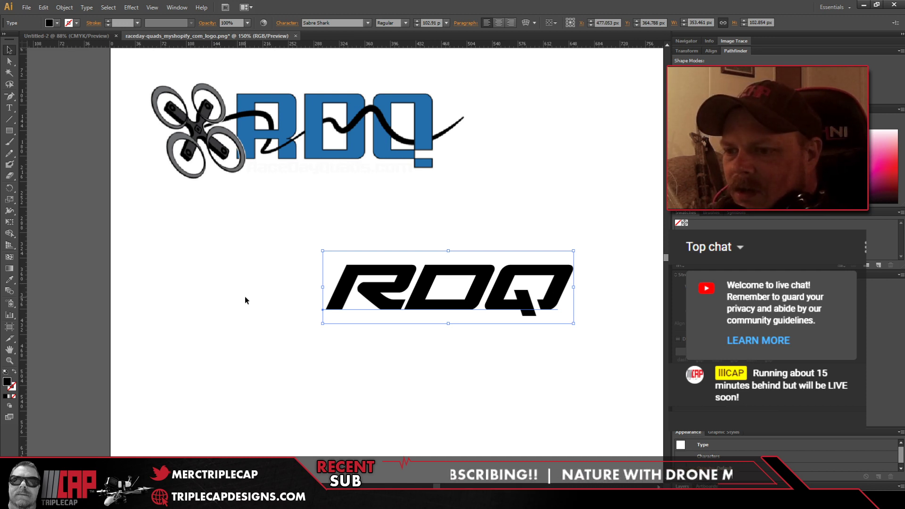
pyautogui.moveTo(390, 272); pyautogui.dragTo(424, 276)
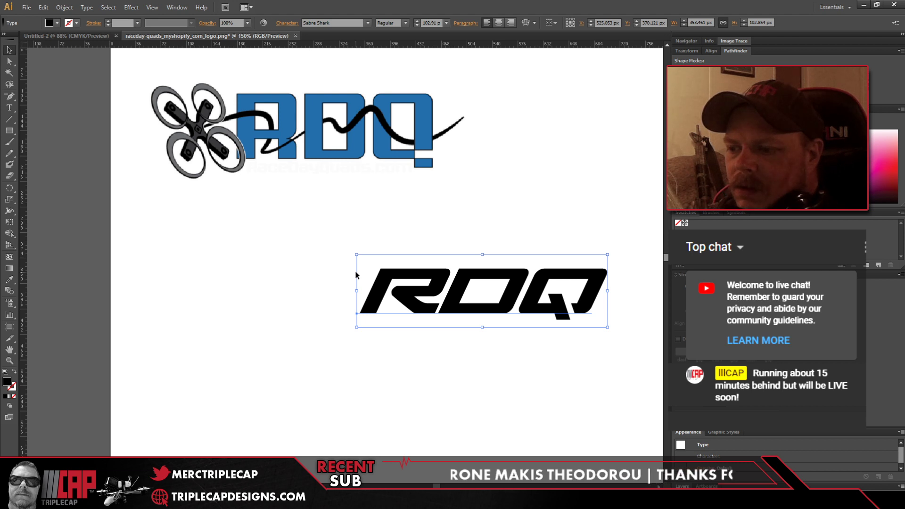
# Step: Duplicate the RDQ text twice so that three copies are stacked vertically below the logo
pyautogui.moveTo(434, 297); pyautogui.dragTo(365, 332)
pyautogui.scroll(-3, 373, 250)
pyautogui.hotkey('ctrl', 'd')
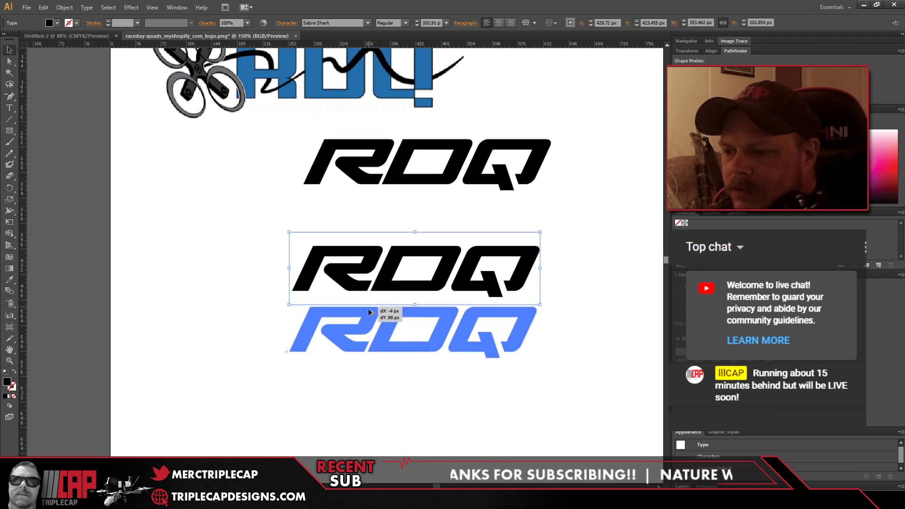
# Step: Set the middle RDQ copy's font to Blend Her and shift that copy slightly to the right
pyautogui.press('t')
pyautogui.doubleClick(372, 264)
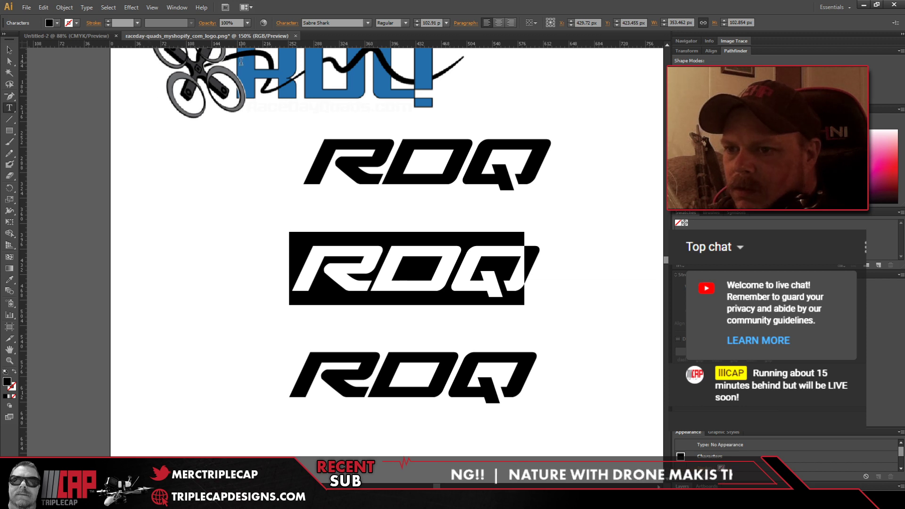
pyautogui.click(332, 22)
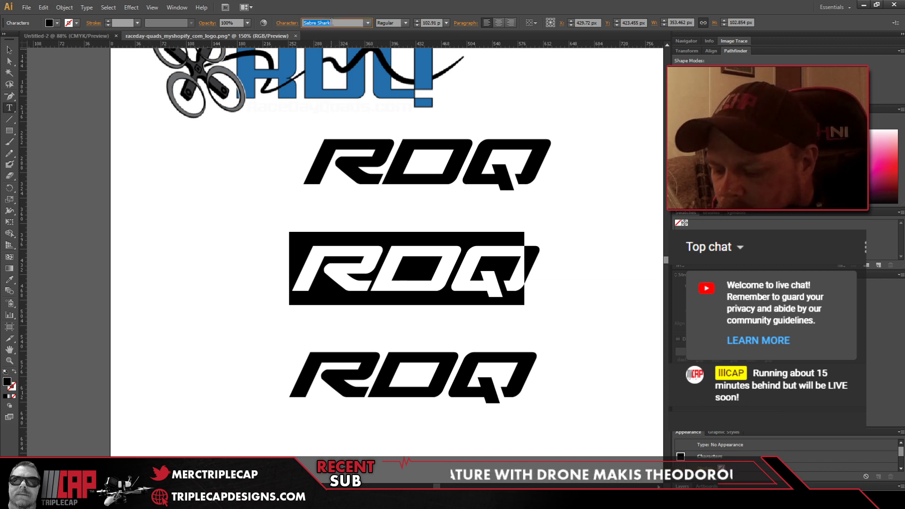
pyautogui.write('Blend Her')
pyautogui.press('Return')
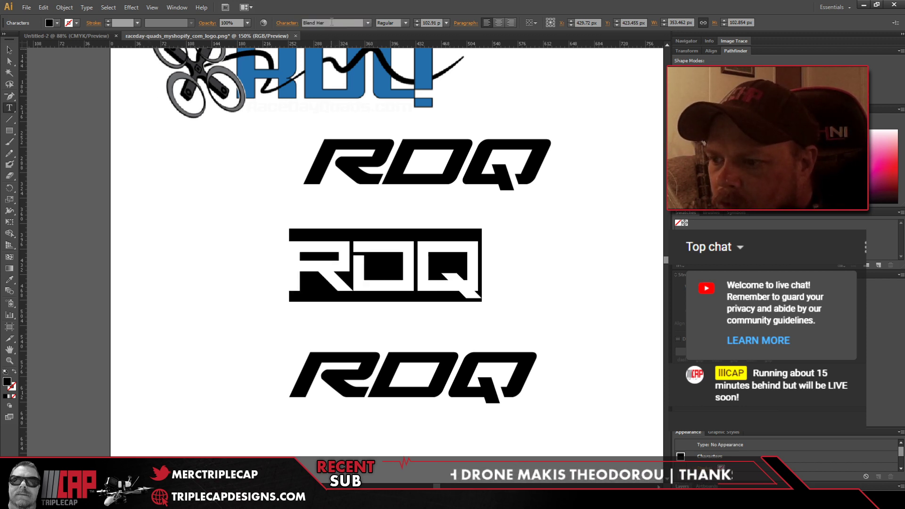
pyautogui.click(10, 49)
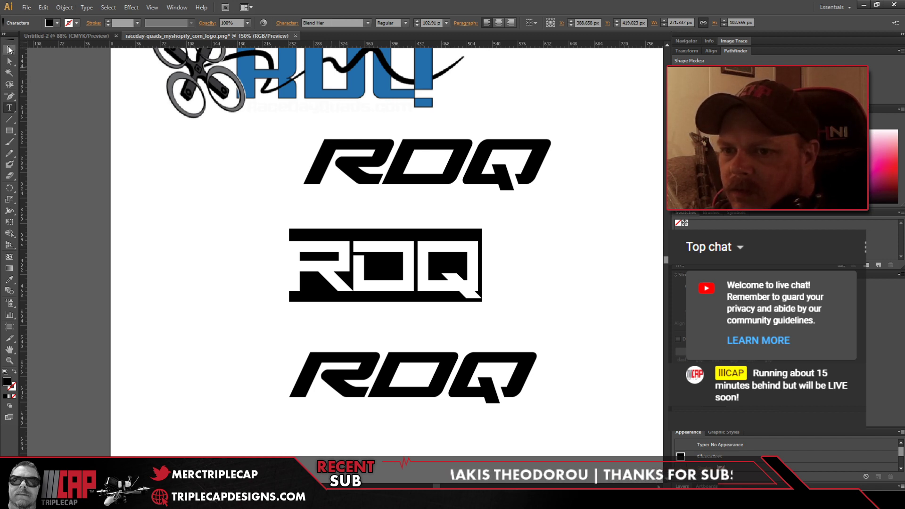
pyautogui.moveTo(421, 265); pyautogui.dragTo(458, 260)
pyautogui.scroll(2, 540, 252)
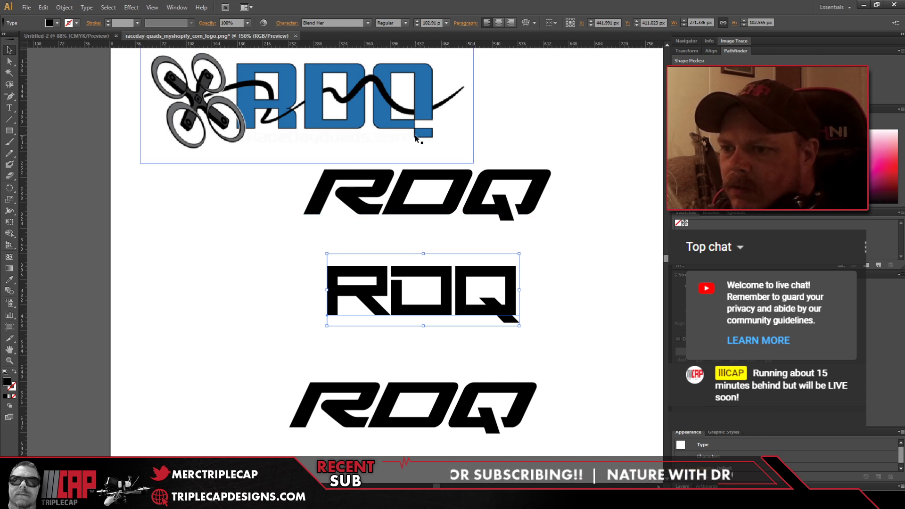
pyautogui.click(600, 129)
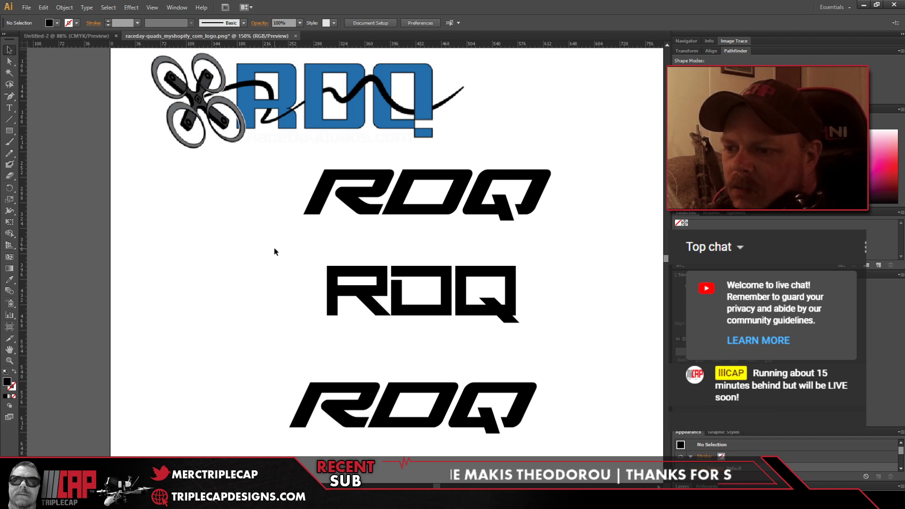
# Step: Set the lowest RDQ copy's font to Whittle and deselect it
pyautogui.scroll(-3, 276, 248)
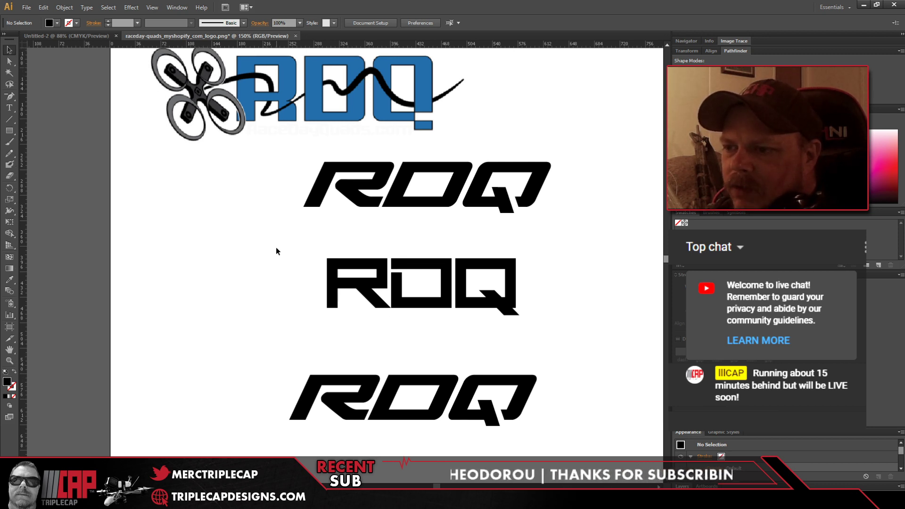
pyautogui.doubleClick(371, 378)
pyautogui.doubleClick(371, 373)
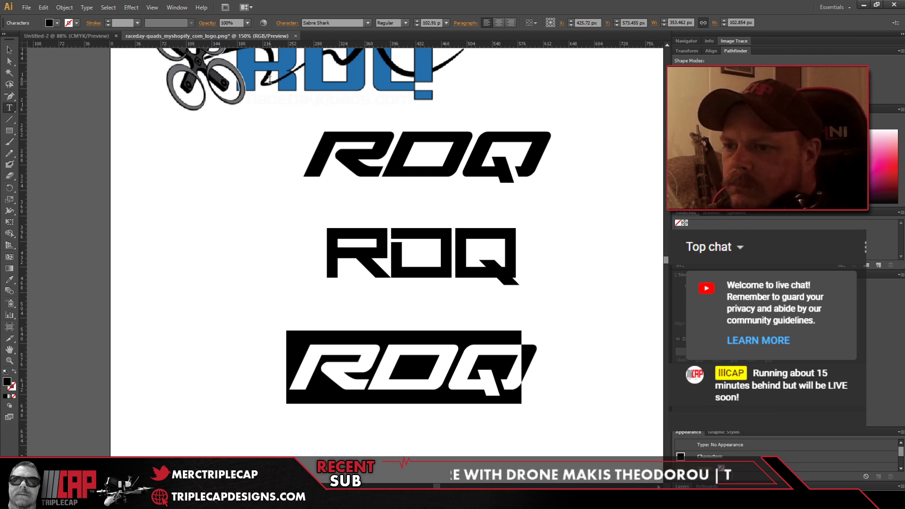
pyautogui.click(317, 19)
pyautogui.write('Whittle')
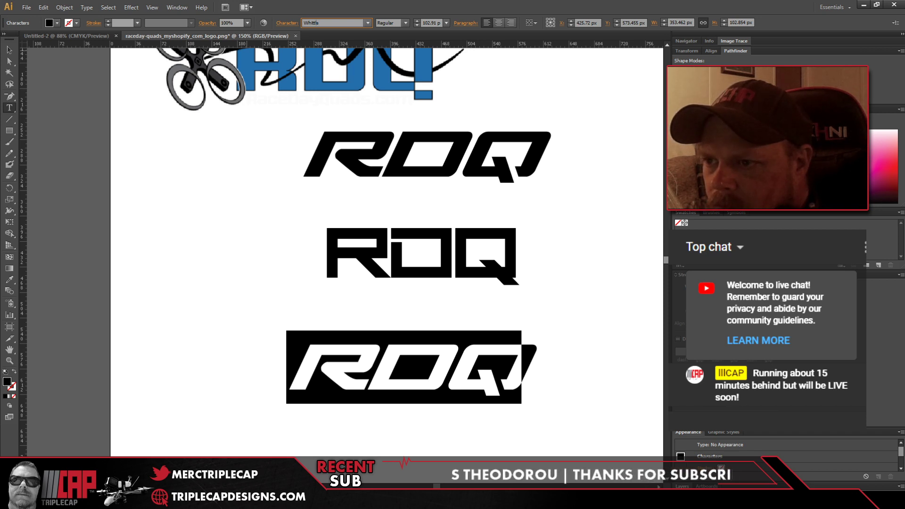
pyautogui.press('Return')
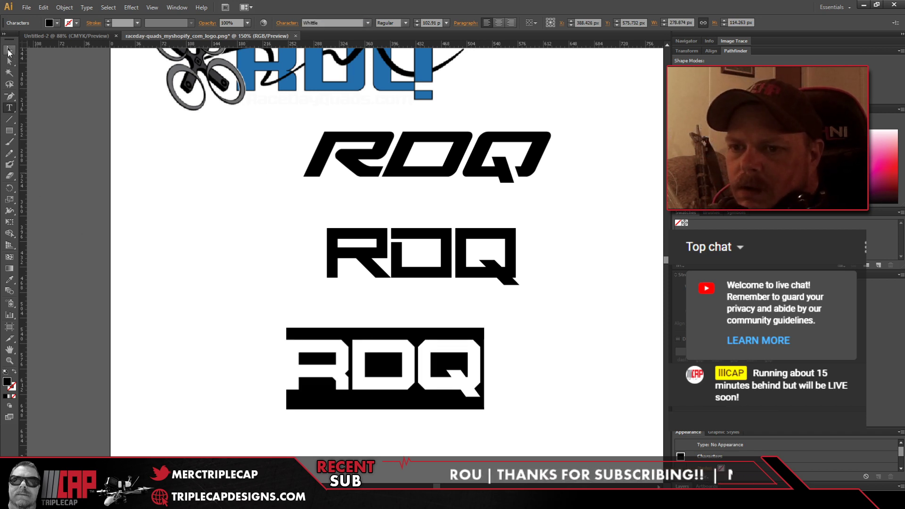
pyautogui.press('Escape')
pyautogui.click(241, 337)
# Step: Move the Whittle RDQ text up and to the left, closer to the middle copy
pyautogui.scroll(2, 242, 337)
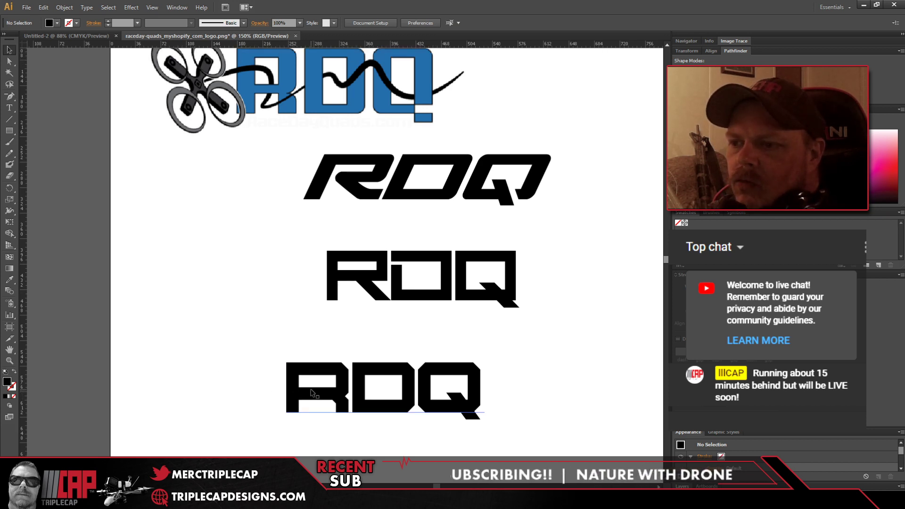
pyautogui.moveTo(311, 392); pyautogui.dragTo(276, 365)
pyautogui.scroll(1, 513, 362)
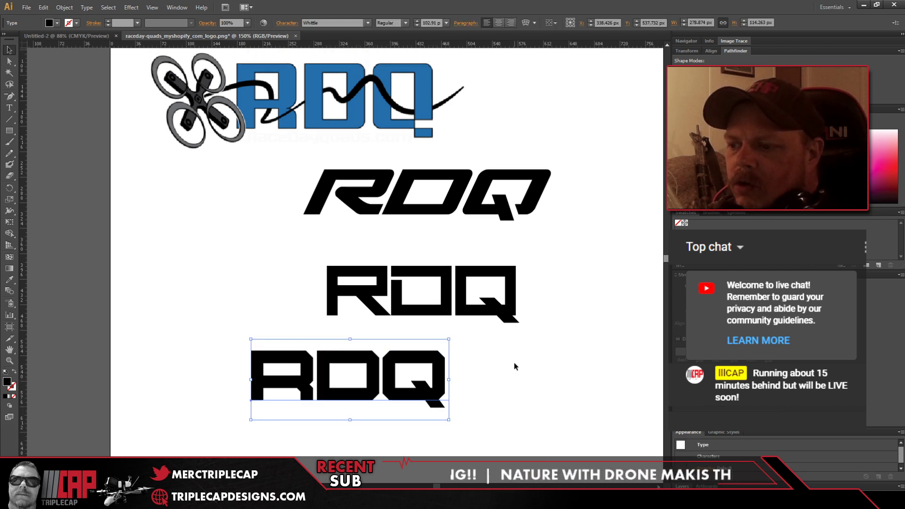
pyautogui.click(400, 286)
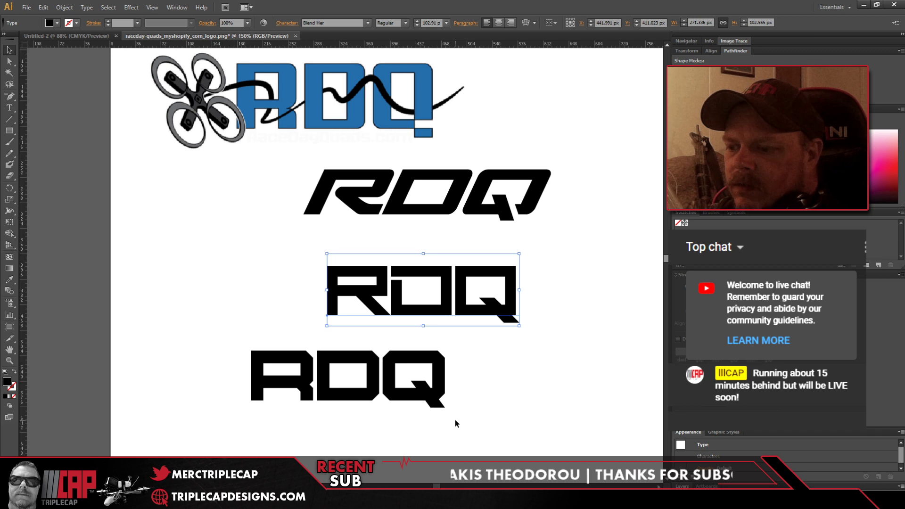
# Step: Delete the lowest RDQ copy, set in Whittle
pyautogui.click(479, 377)
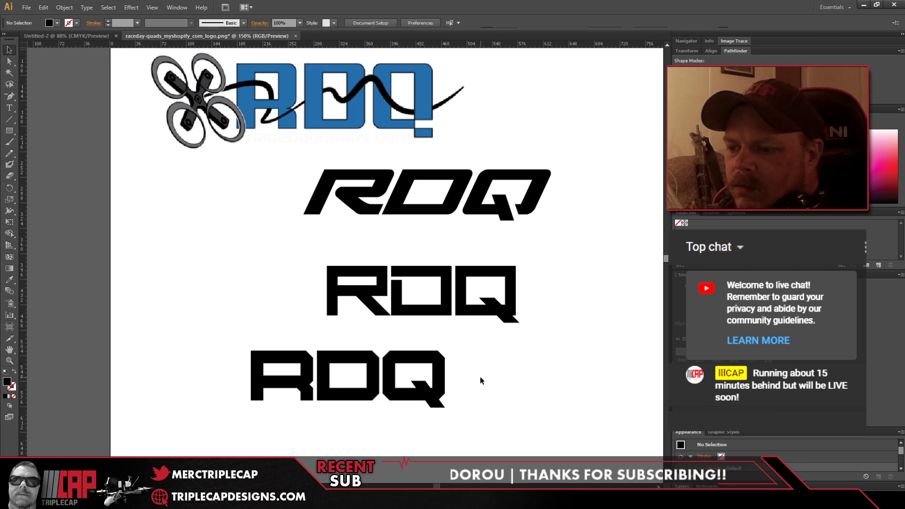
pyautogui.click(417, 322)
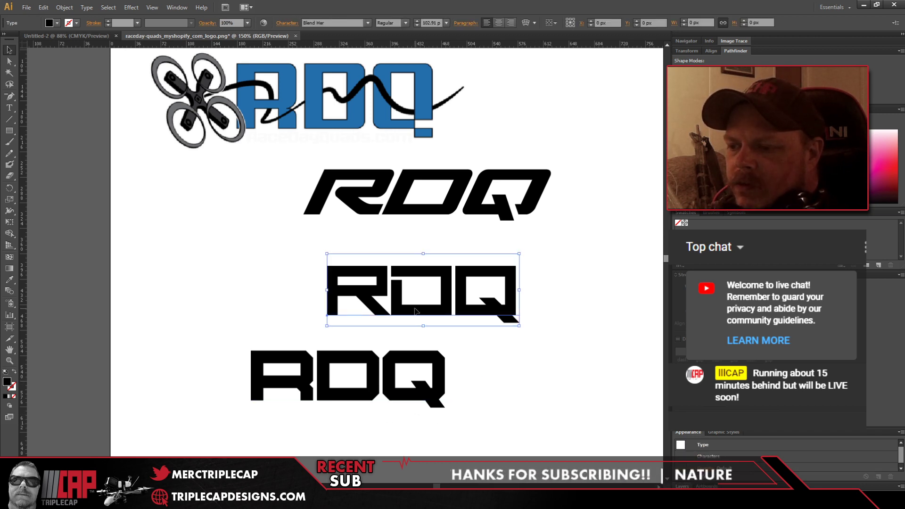
pyautogui.click(376, 364)
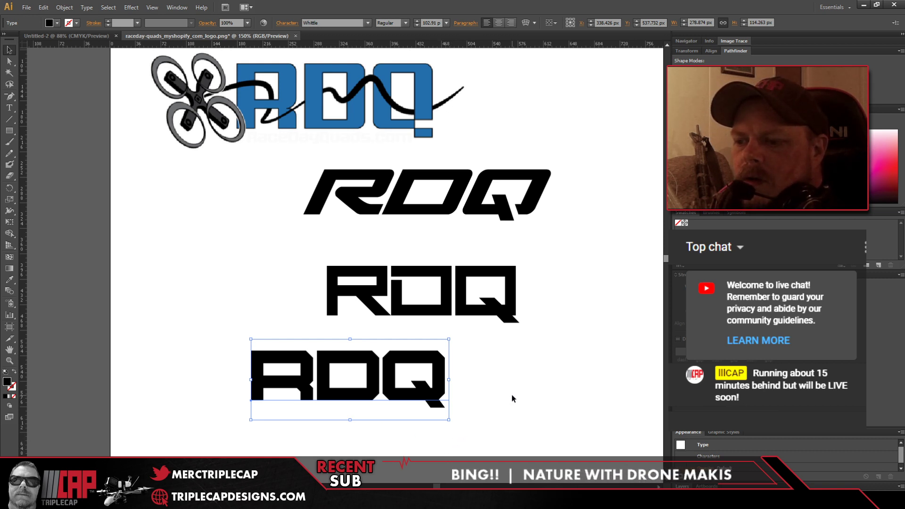
pyautogui.press('Delete')
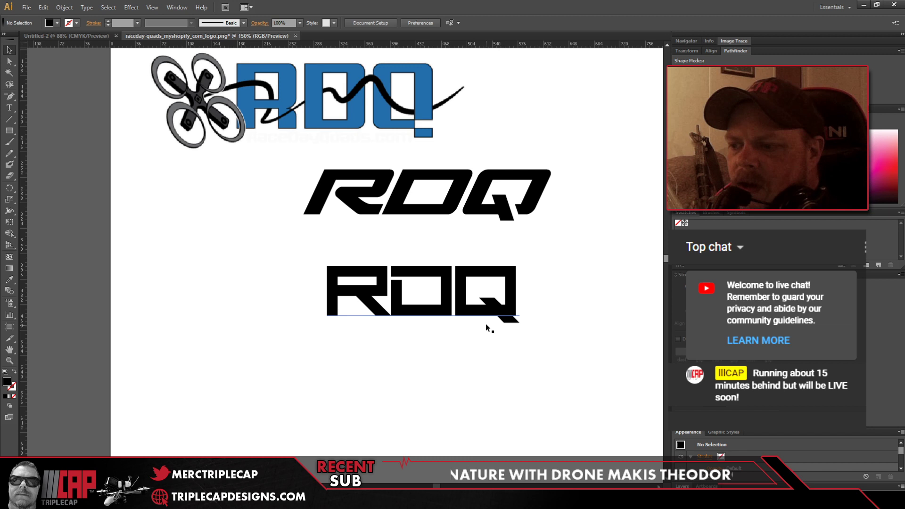
# Step: Delete the Blend Her RDQ copy and reposition the Sabre Shark RDQ text below the original logo, with a gap between them
pyautogui.click(421, 174)
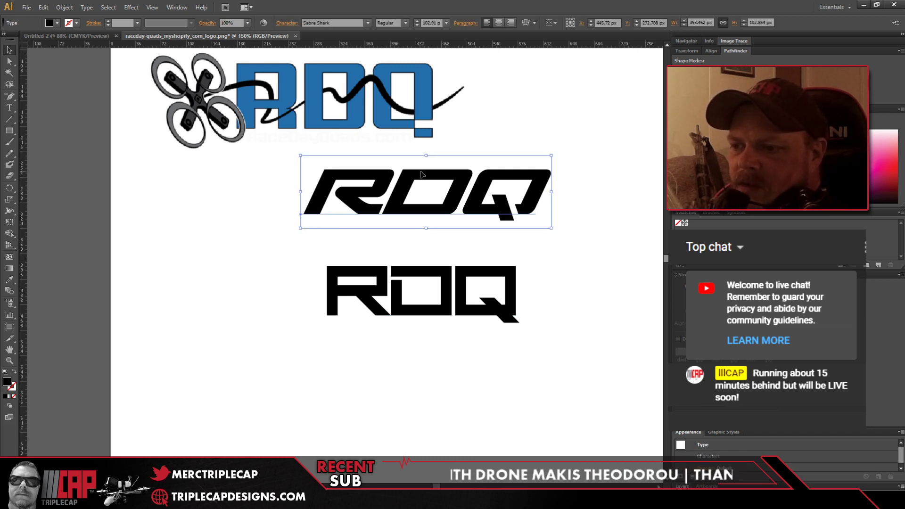
pyautogui.moveTo(422, 174); pyautogui.dragTo(338, 166)
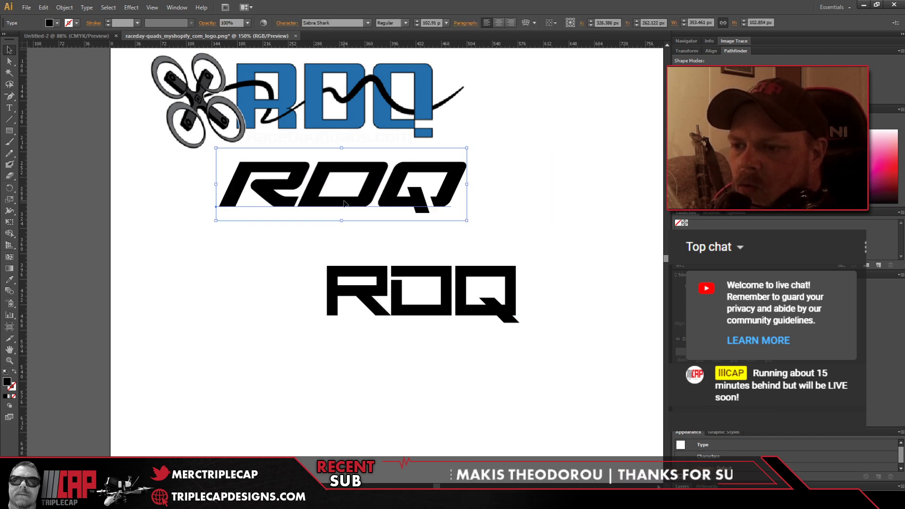
pyautogui.click(362, 292)
pyautogui.press('Delete')
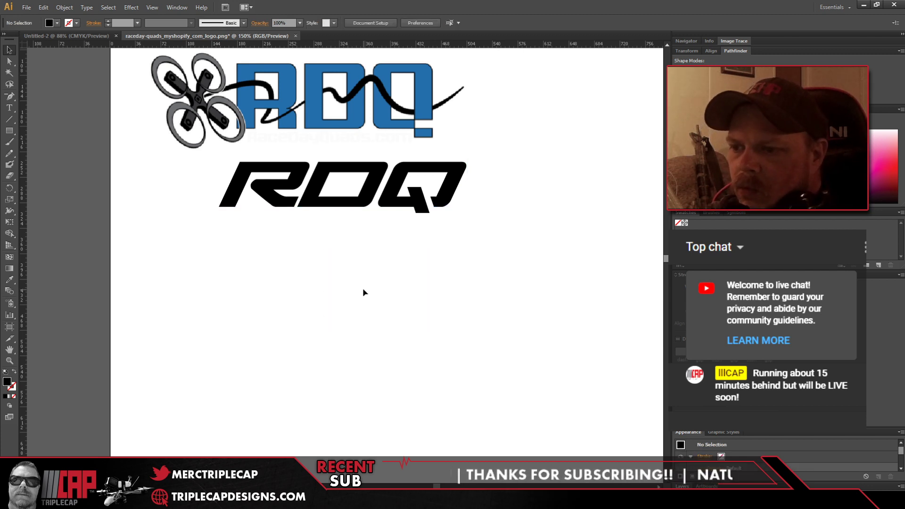
pyautogui.moveTo(342, 216); pyautogui.dragTo(377, 271)
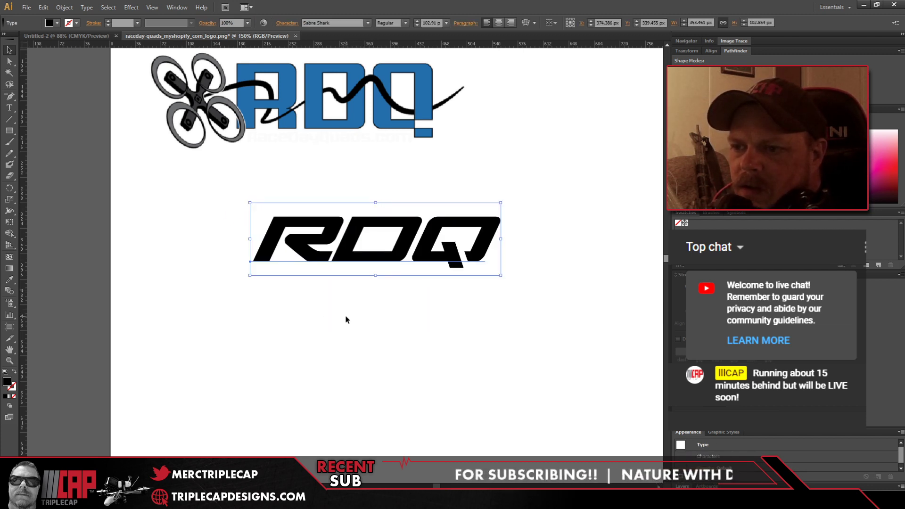
# Step: Add the text "Race Day Quad" in 12 pt Whittle below the large RDQ lettering
pyautogui.click(11, 110)
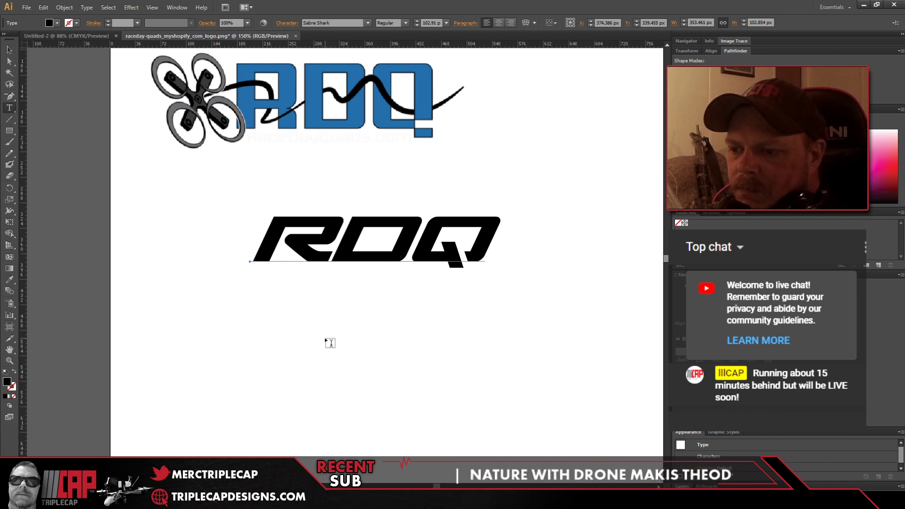
pyautogui.click(325, 335)
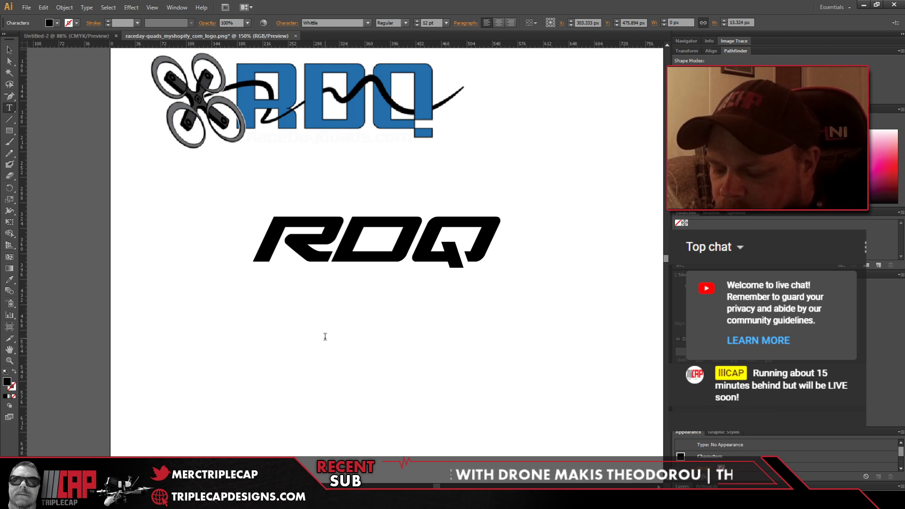
pyautogui.write('Race Day Quad')
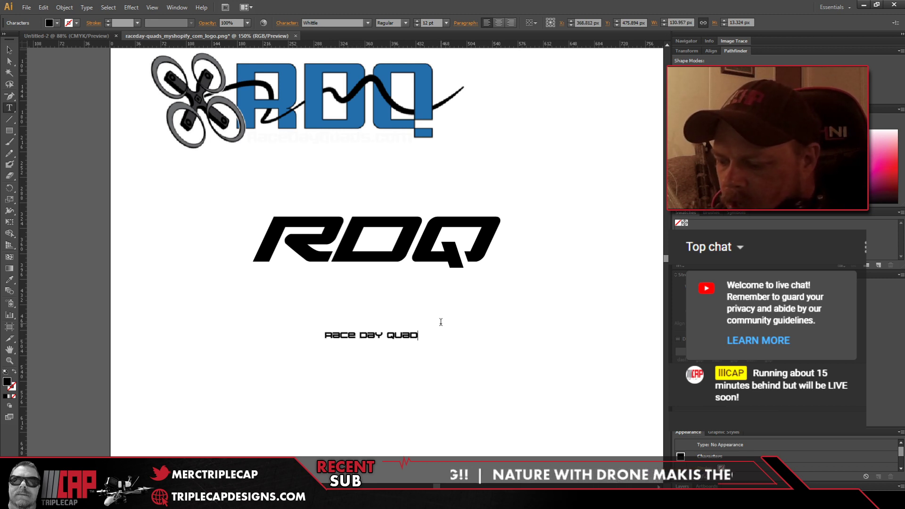
pyautogui.hotkey('ctrl', 'Left')
pyautogui.hotkey('ctrl', 'Left')
pyautogui.press('BackSpace')
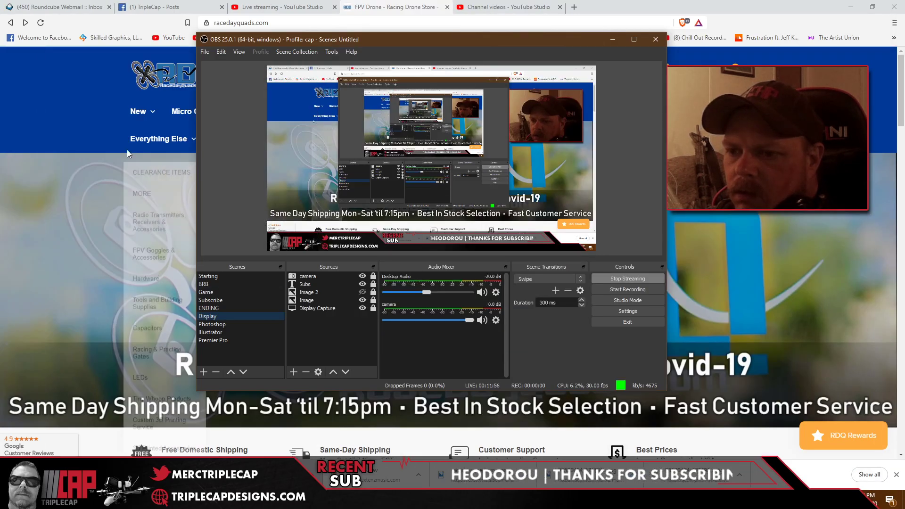
# Step: Examine the enlarged header logo and the footer on racedayquads.com in the browser to check how the company name is written
pyautogui.click(72, 123)
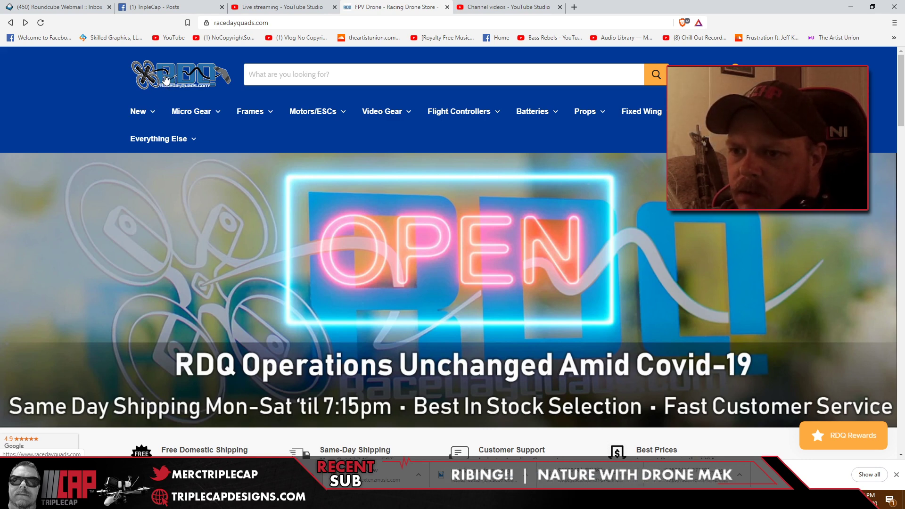
pyautogui.scroll(-3, 165, 79)
pyautogui.scroll(3, 166, 81)
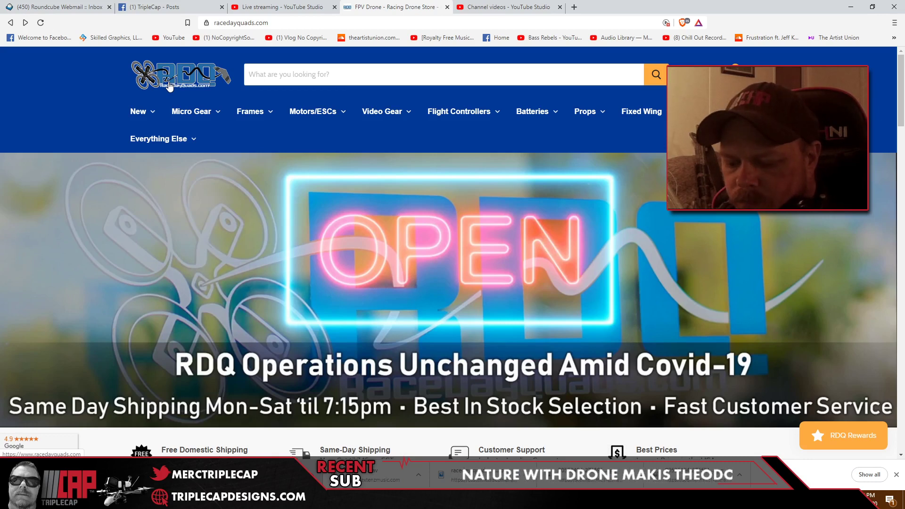
pyautogui.hotkey('ctrl', '+')
pyautogui.hotkey('ctrl', '+')
pyautogui.hotkey('ctrl', '+')
pyautogui.hotkey('ctrl', '+')
pyautogui.hotkey('ctrl', '+')
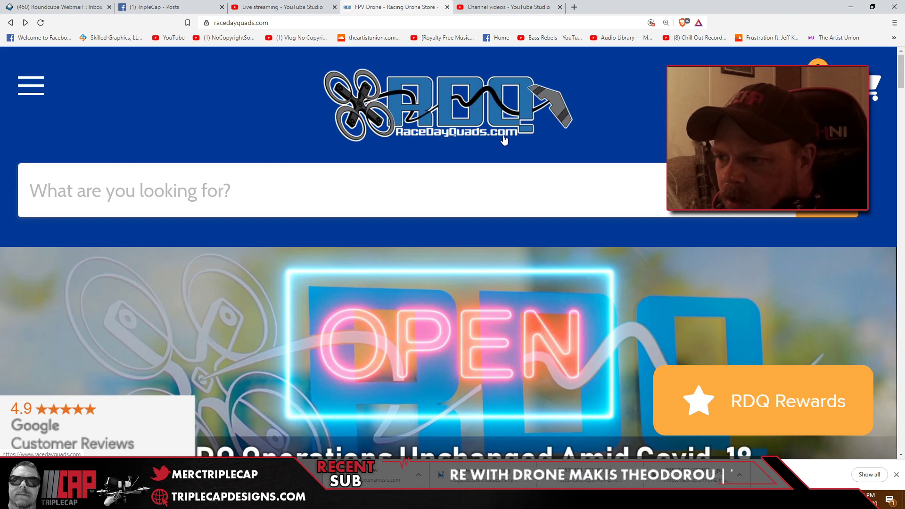
pyautogui.scroll(-10, 419, 137)
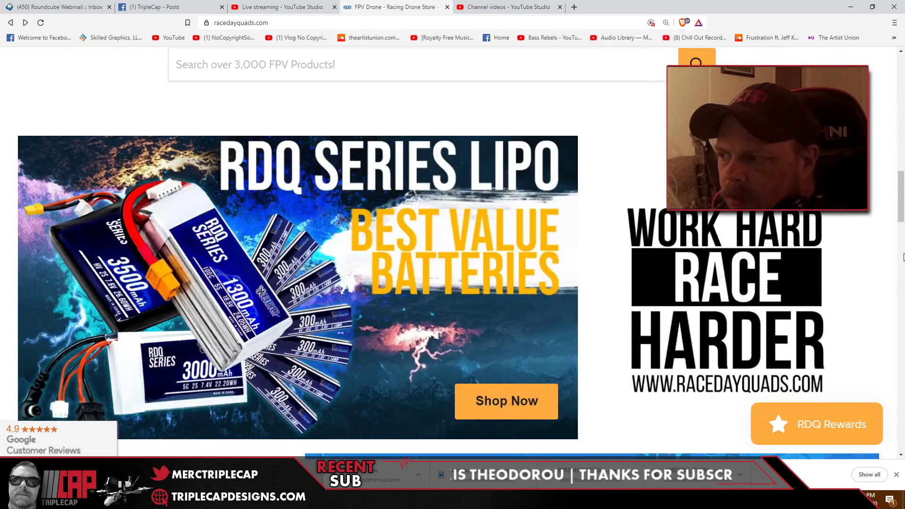
pyautogui.moveTo(900, 203); pyautogui.dragTo(901, 439)
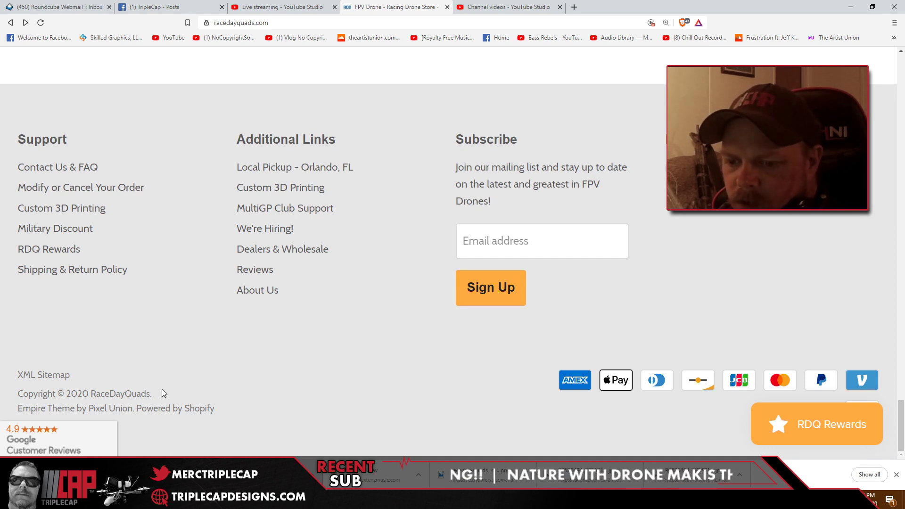
# Step: Switch back to Illustrator, change the small text to "RaceDayQuads" and move it up directly beneath the RDQ lettering
pyautogui.hotkey('alt', 'Tab')
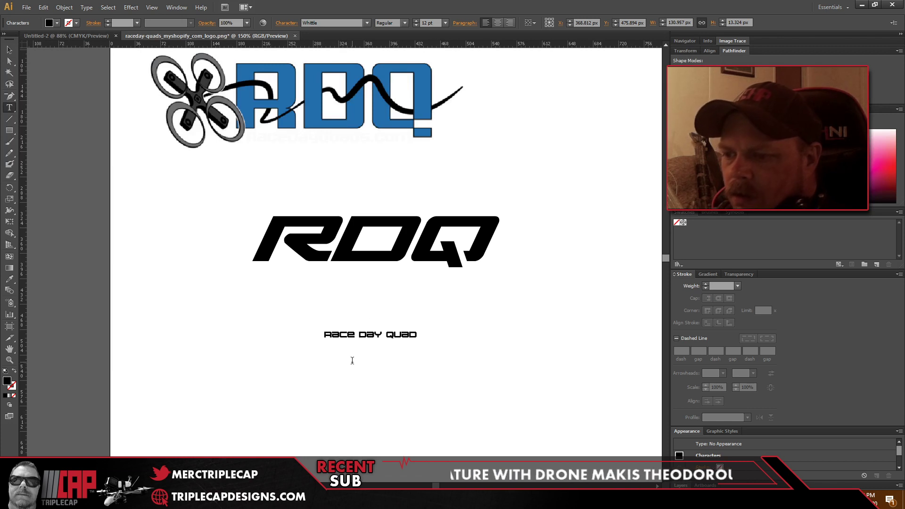
pyautogui.press('BackSpace')
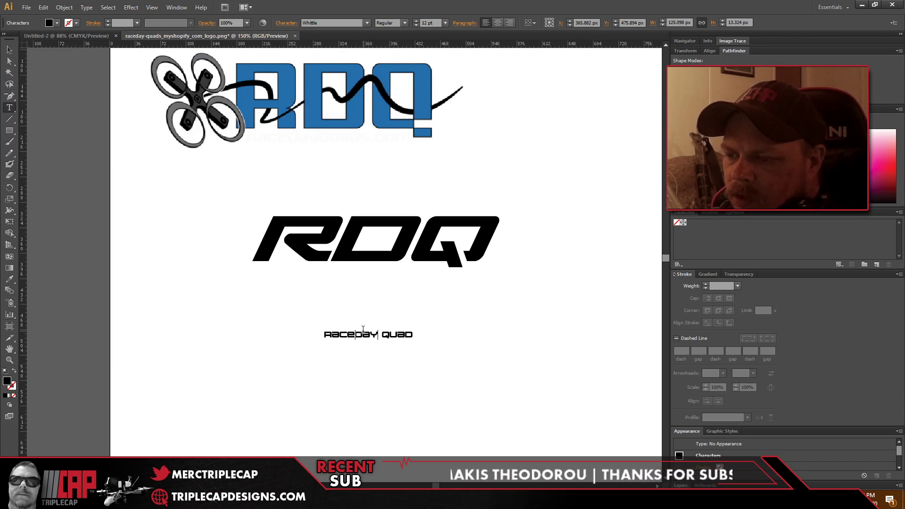
pyautogui.press('BackSpace')
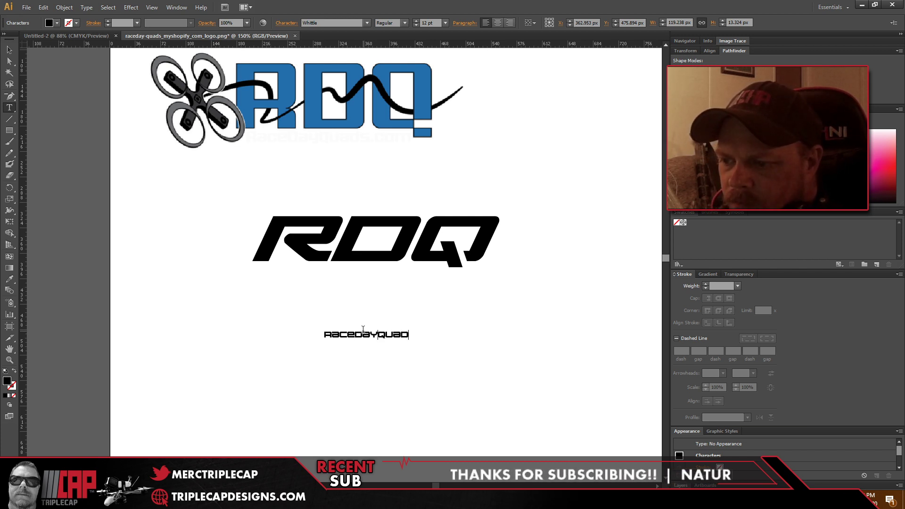
pyautogui.write('s')
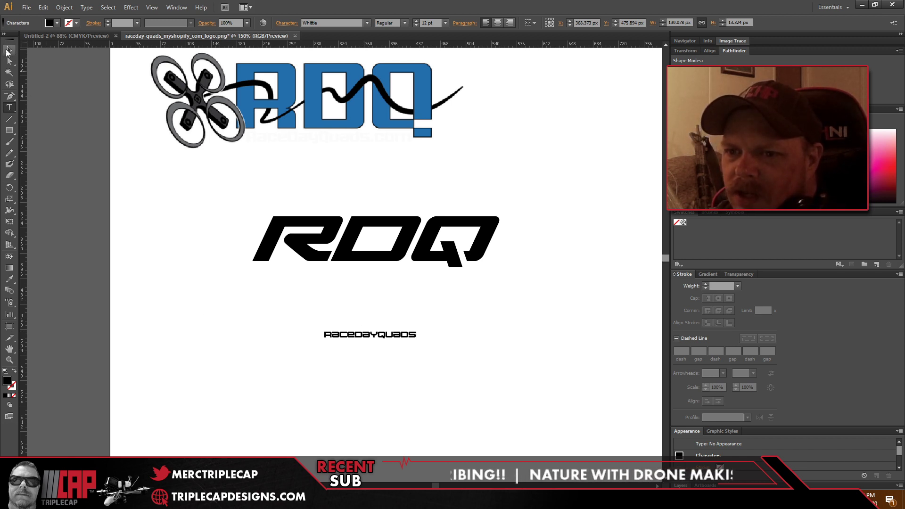
pyautogui.click(9, 49)
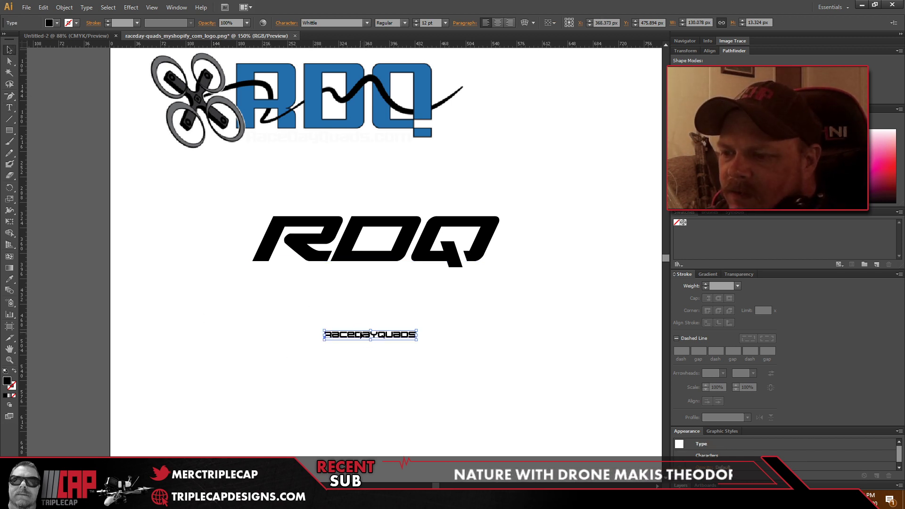
pyautogui.moveTo(359, 338); pyautogui.dragTo(356, 283)
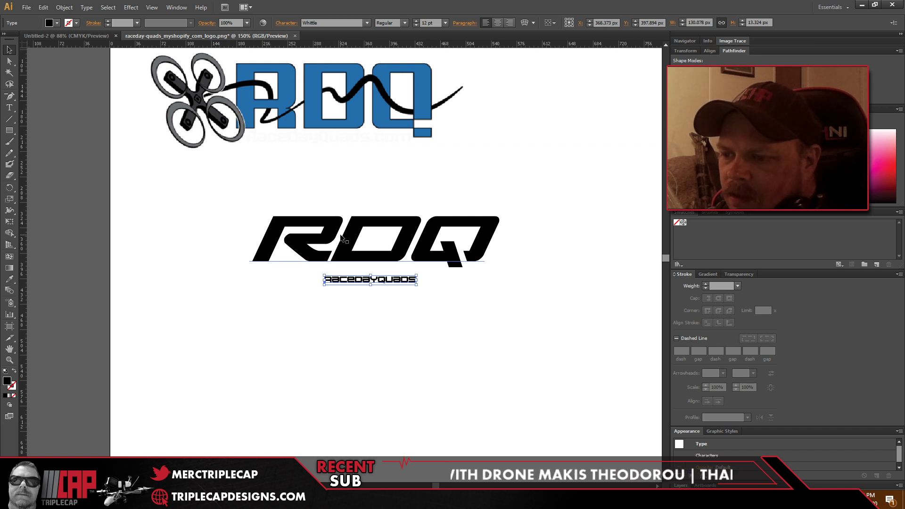
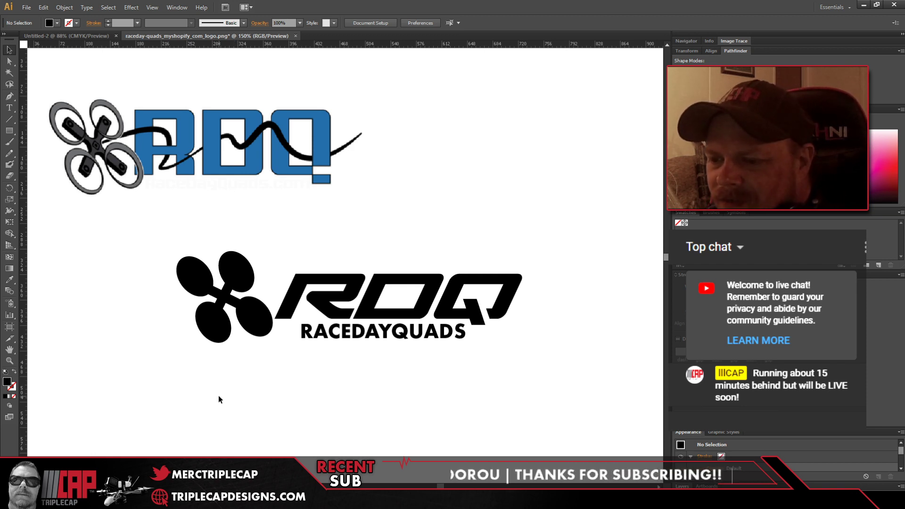
# Step: Delete the four black ovals from the new drone icon, keeping only its crossed arms
pyautogui.click(220, 342)
pyautogui.press('Delete')
pyautogui.click(257, 325)
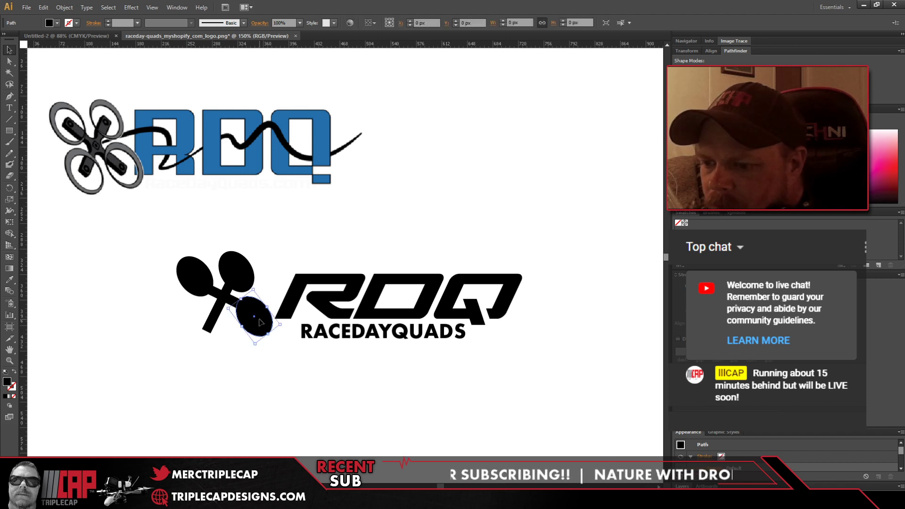
pyautogui.press('Delete')
pyautogui.click(244, 281)
pyautogui.press('Delete')
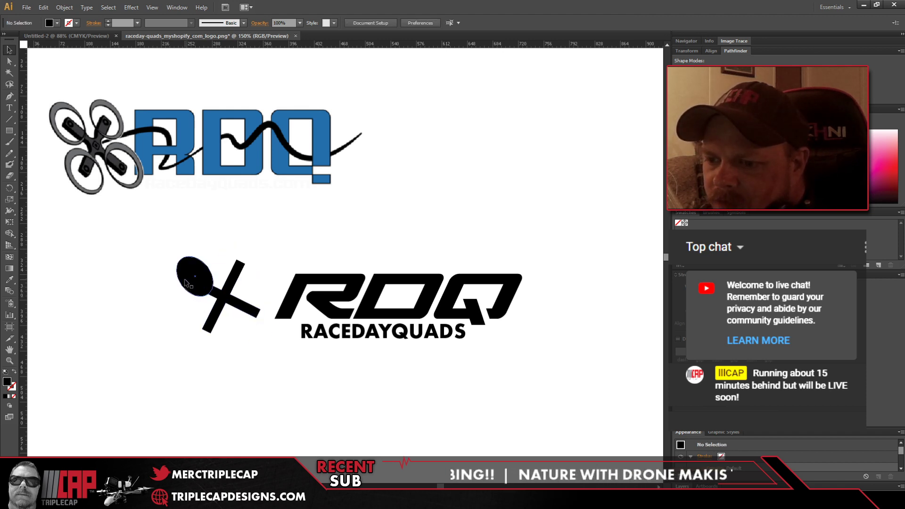
pyautogui.click(194, 292)
pyautogui.press('Delete')
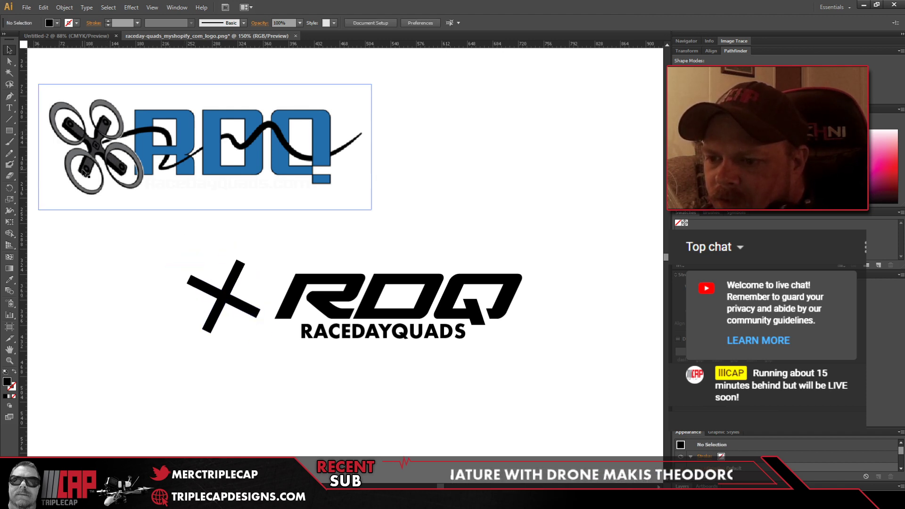
# Step: Draw a black circle about 55 px in diameter on the upper-left arm end and copy it onto the other three arm ends
pyautogui.click(10, 131)
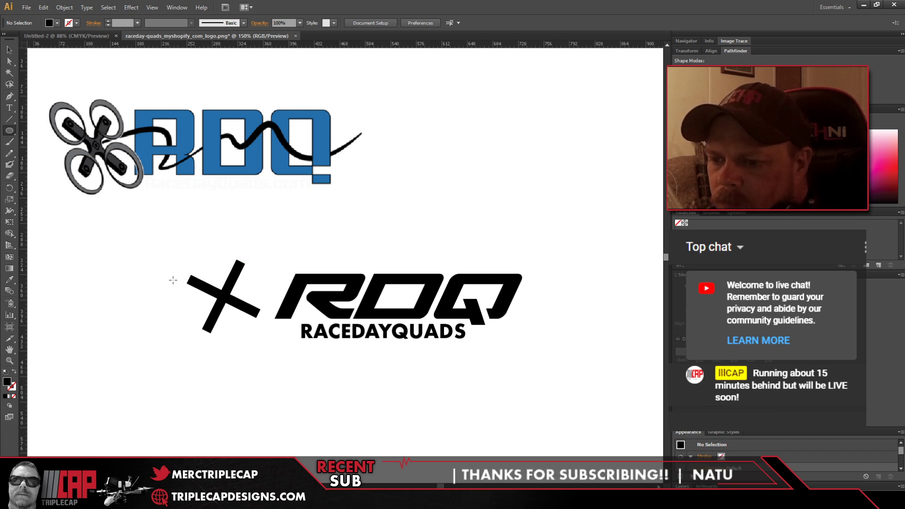
pyautogui.moveTo(190, 279); pyautogui.dragTo(169, 274)
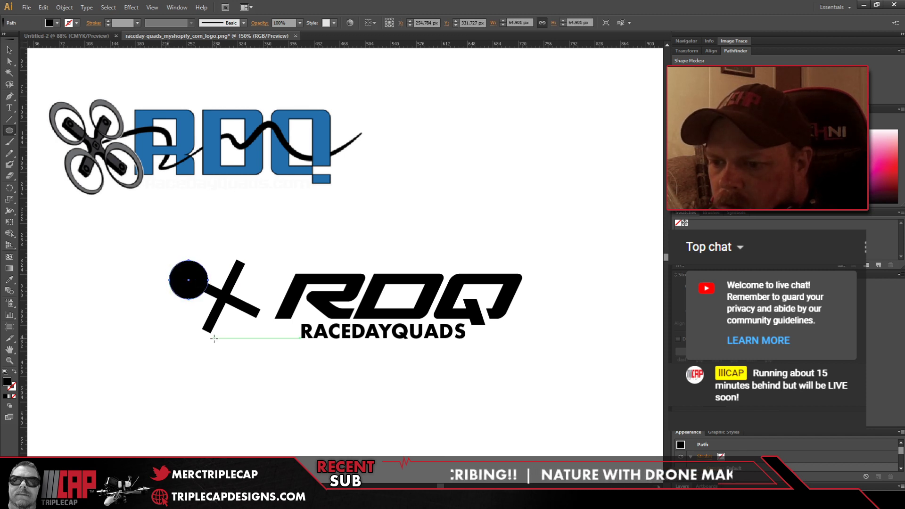
pyautogui.press('alt')
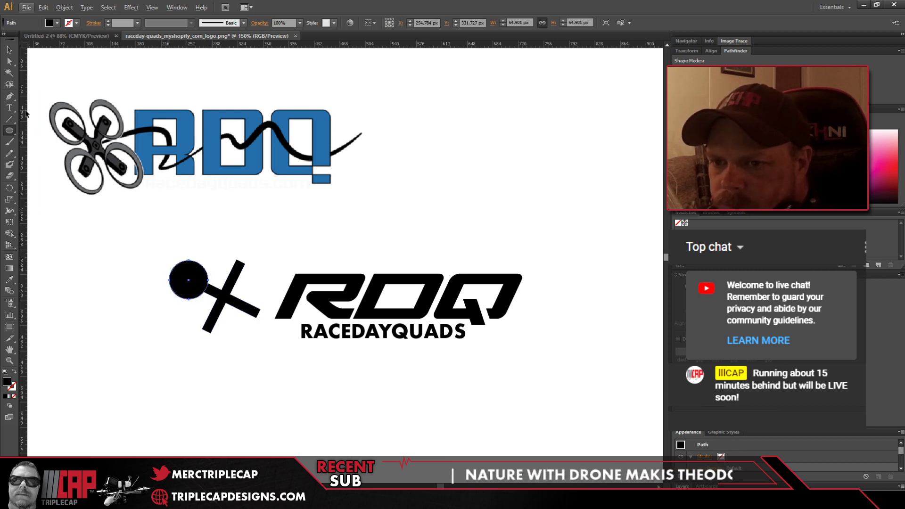
pyautogui.click(6, 50)
pyautogui.moveTo(187, 293); pyautogui.dragTo(251, 326)
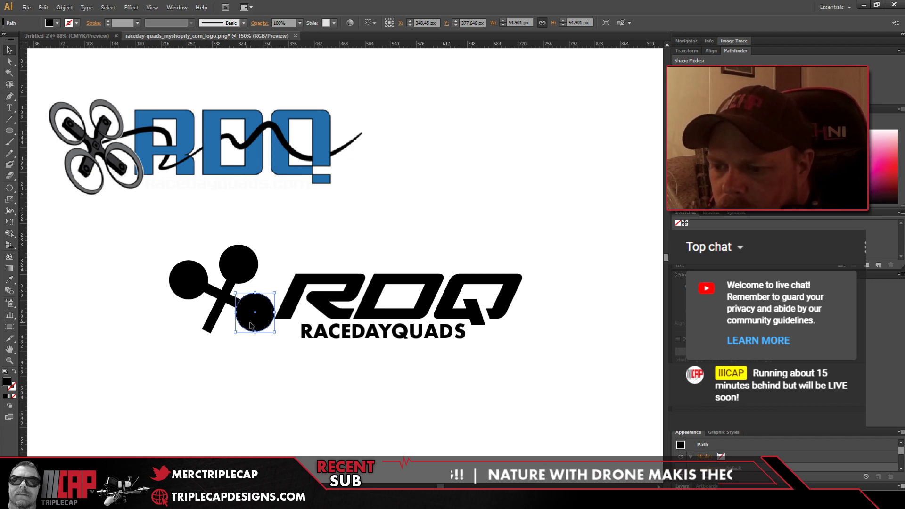
pyautogui.moveTo(251, 325); pyautogui.dragTo(205, 344)
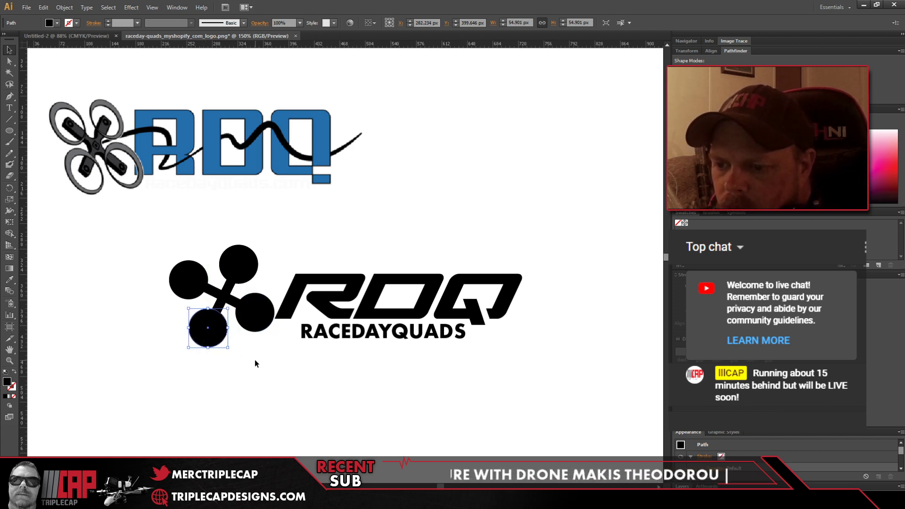
pyautogui.click(265, 361)
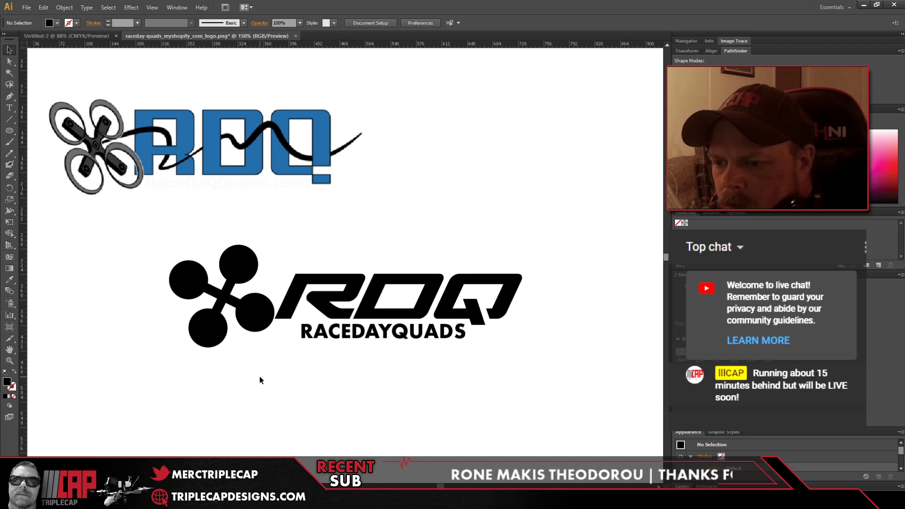
# Step: Move the whole new drone icon down slightly beside the RDQ lettering and deselect it
pyautogui.moveTo(209, 296); pyautogui.dragTo(242, 358)
pyautogui.click(231, 368)
pyautogui.click(313, 403)
pyautogui.click(329, 395)
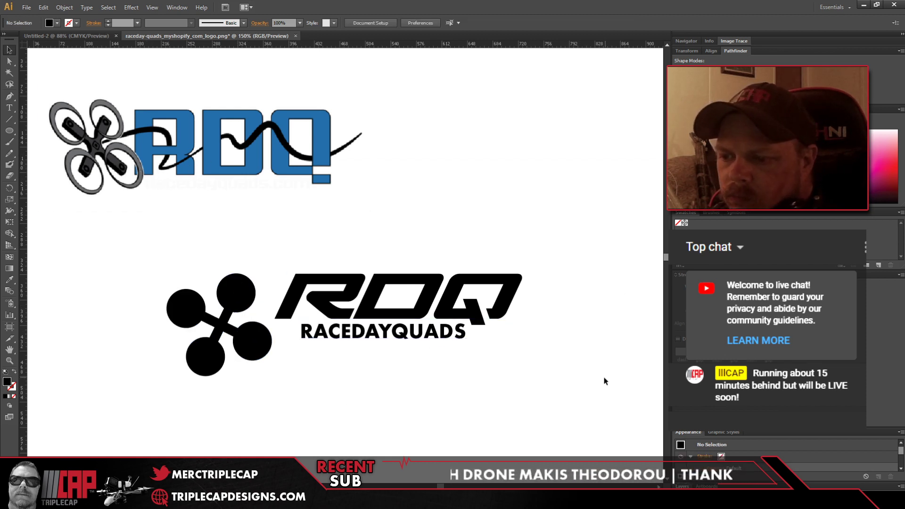
# Step: Scale the RACEDAYQUADS line down slightly beneath the RDQ lettering, keeping its end under the Q in place
pyautogui.click(360, 336)
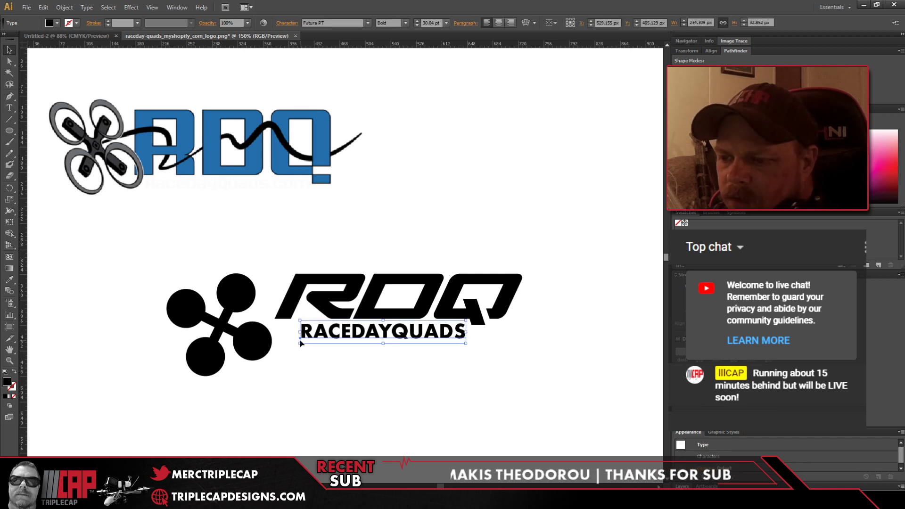
pyautogui.moveTo(300, 343); pyautogui.dragTo(327, 363)
pyautogui.click(441, 381)
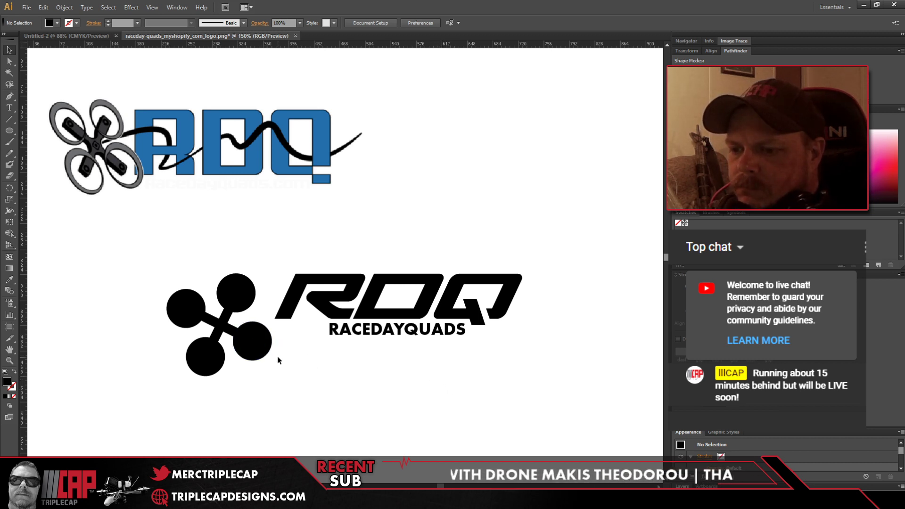
# Step: Within the drone icon group, shift the lower-right circle slightly outward, away from the icon's centre, and leave group isolation
pyautogui.click(177, 317)
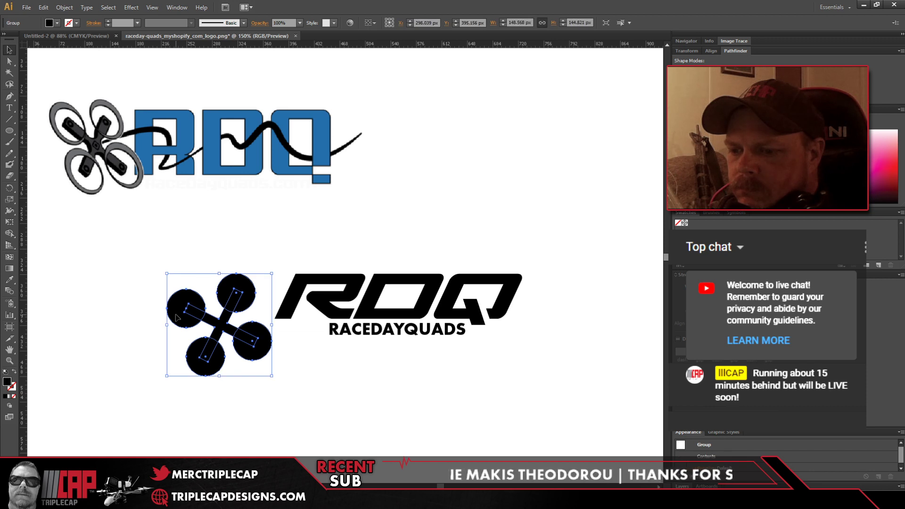
pyautogui.doubleClick(242, 355)
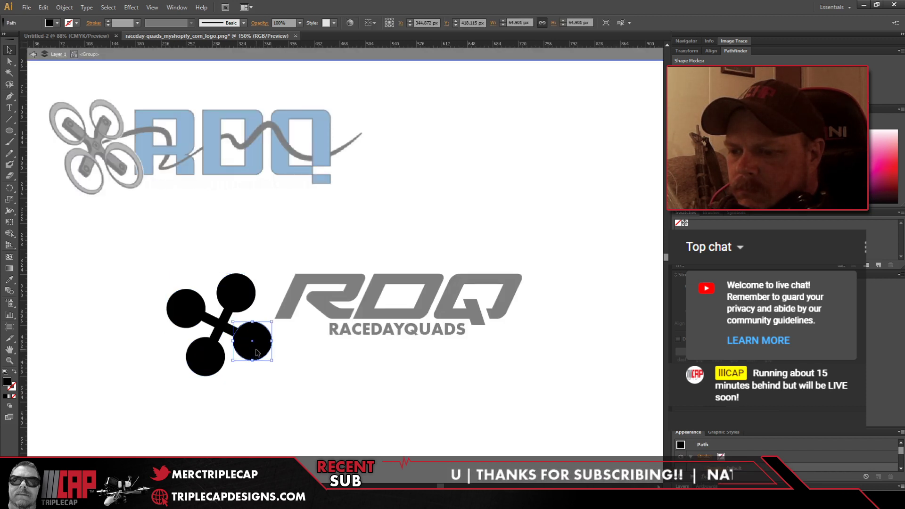
pyautogui.moveTo(255, 353); pyautogui.dragTo(260, 354)
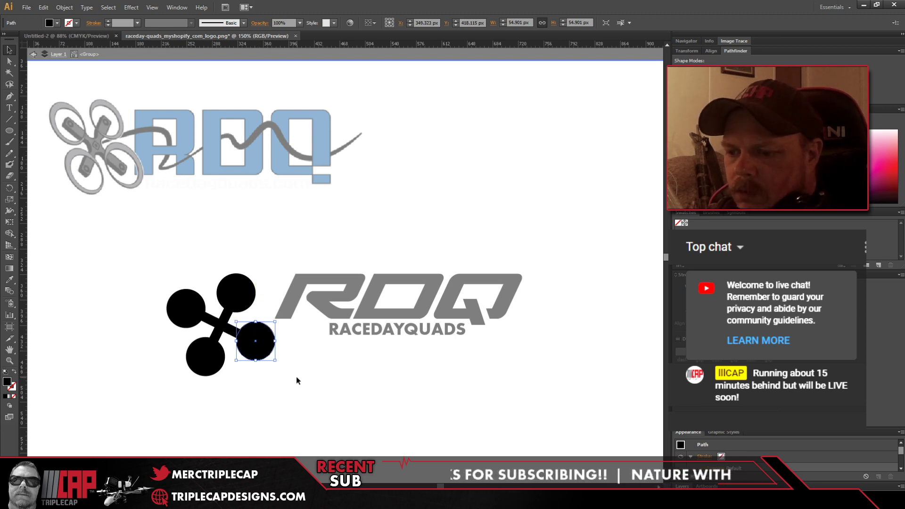
pyautogui.doubleClick(345, 412)
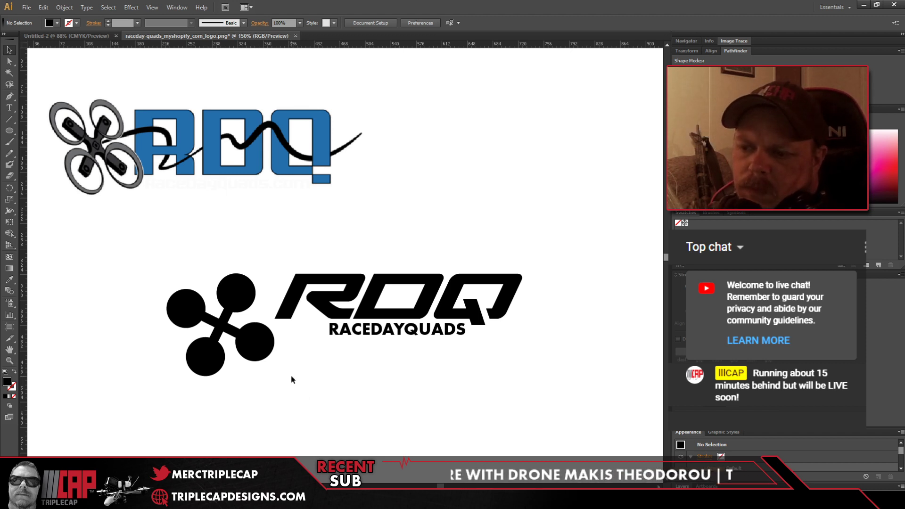
# Step: Rotate the new drone icon until its arms form a diagonal X, and move it closer to the RDQ lettering
pyautogui.click(255, 351)
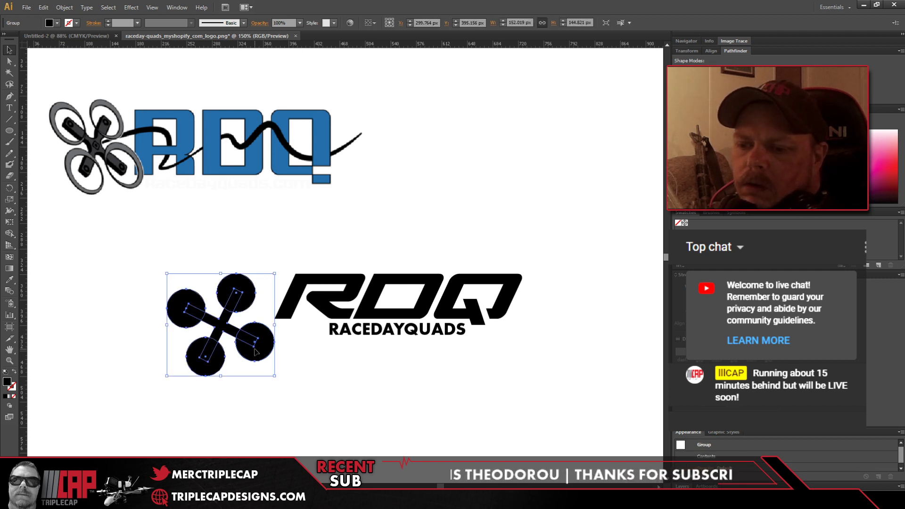
pyautogui.click(335, 382)
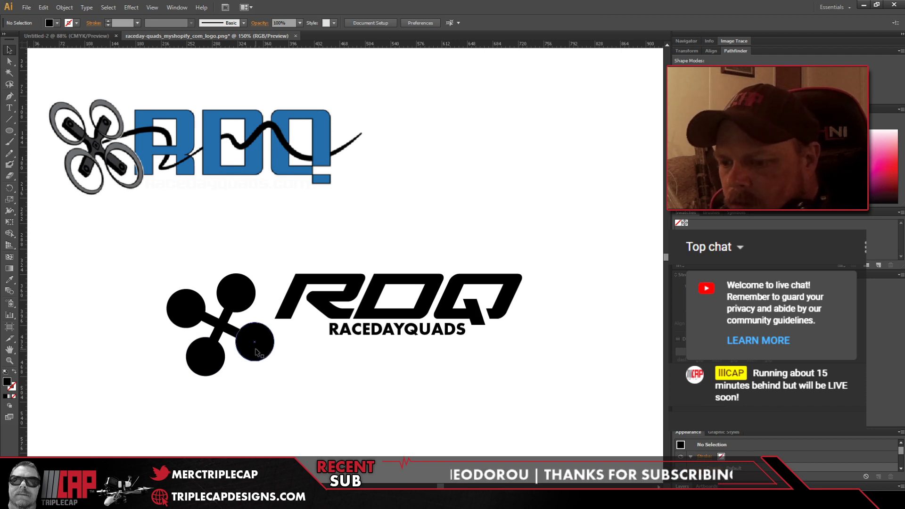
pyautogui.click(187, 324)
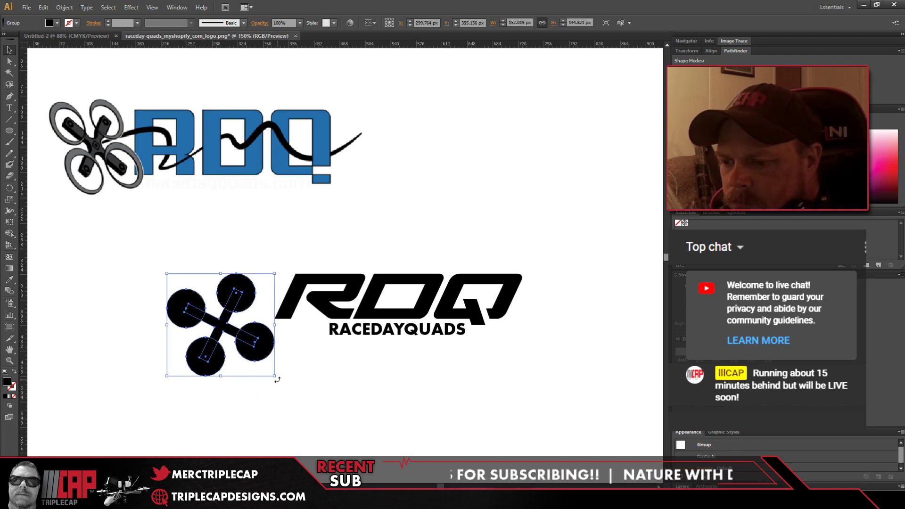
pyautogui.moveTo(276, 378); pyautogui.dragTo(220, 407)
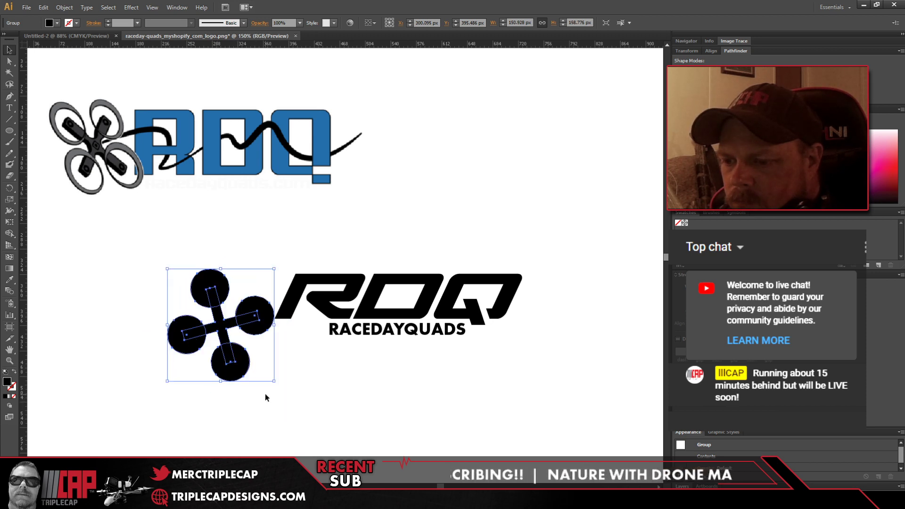
pyautogui.moveTo(278, 384); pyautogui.dragTo(210, 405)
pyautogui.moveTo(240, 360); pyautogui.dragTo(254, 353)
pyautogui.click(340, 431)
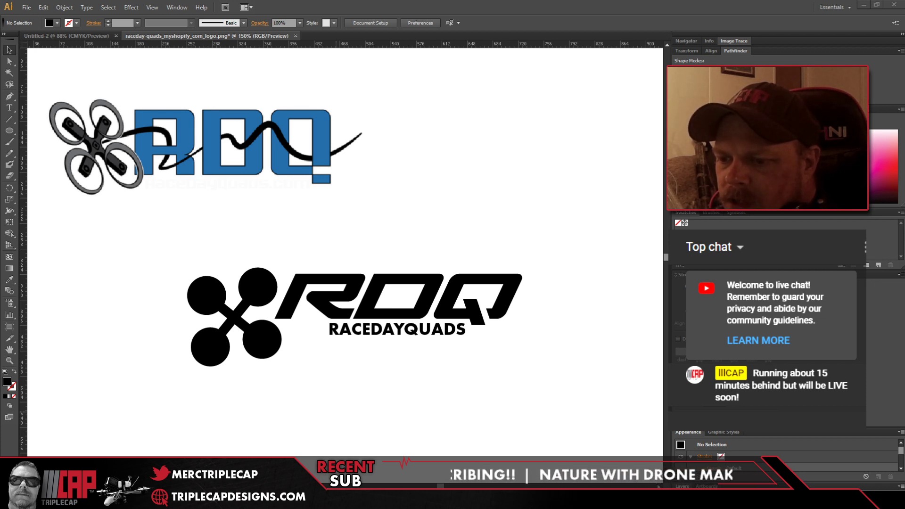
# Step: Switch to the web browser and look through the drone logo image results for icon design ideas
pyautogui.hotkey('alt', 'Tab')
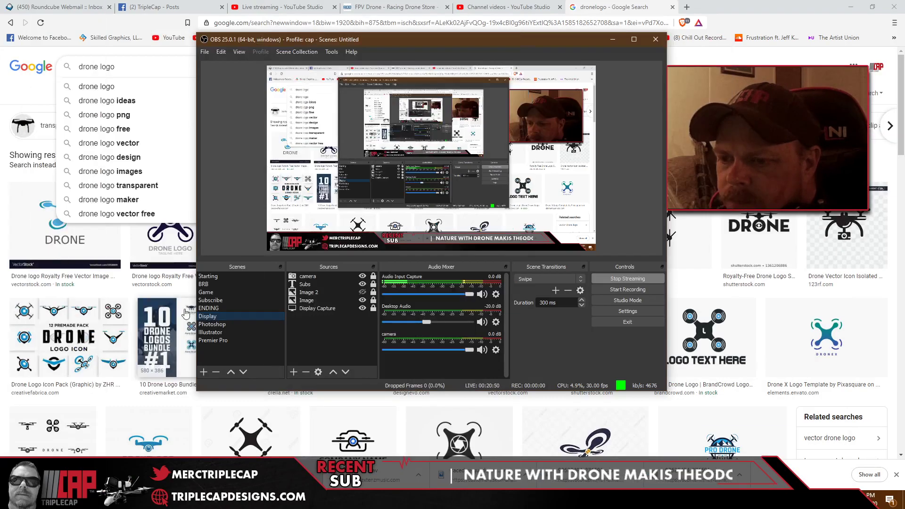
pyautogui.click(604, 6)
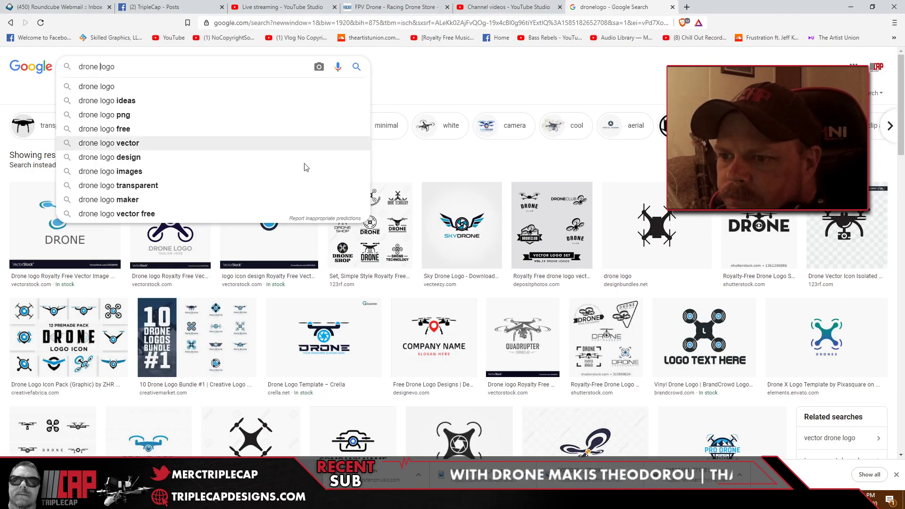
pyautogui.click(2, 60)
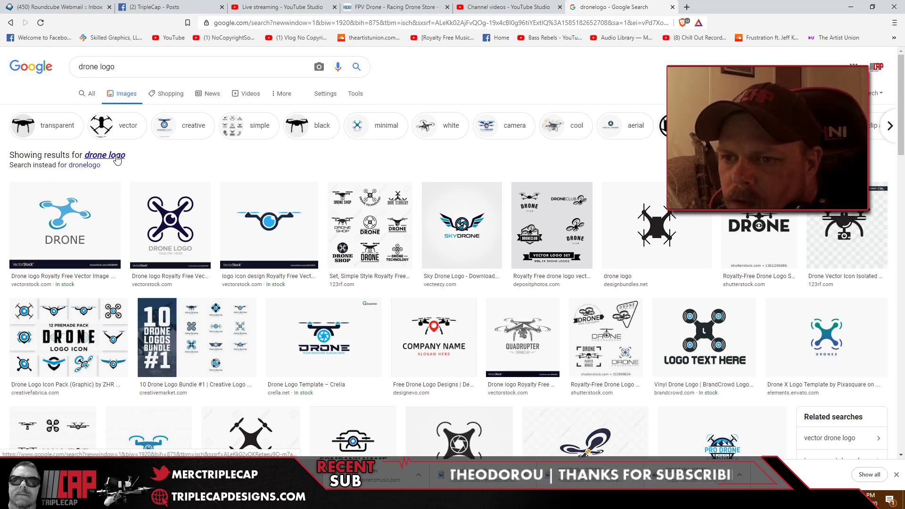
pyautogui.scroll(-1, 117, 160)
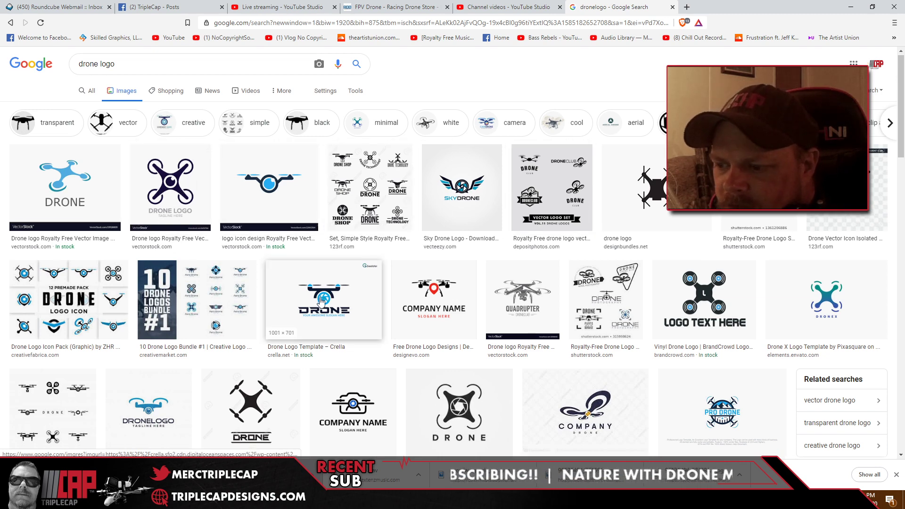
pyautogui.scroll(-2, 318, 302)
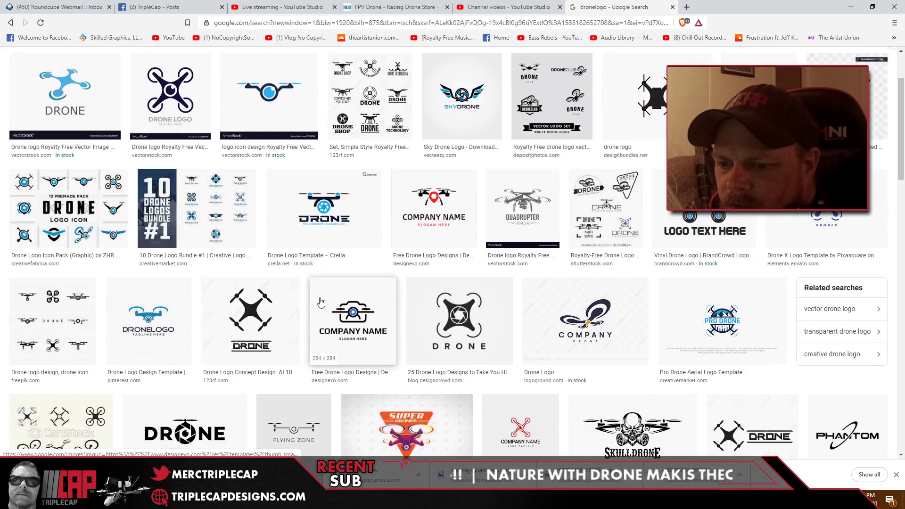
pyautogui.scroll(2, 320, 301)
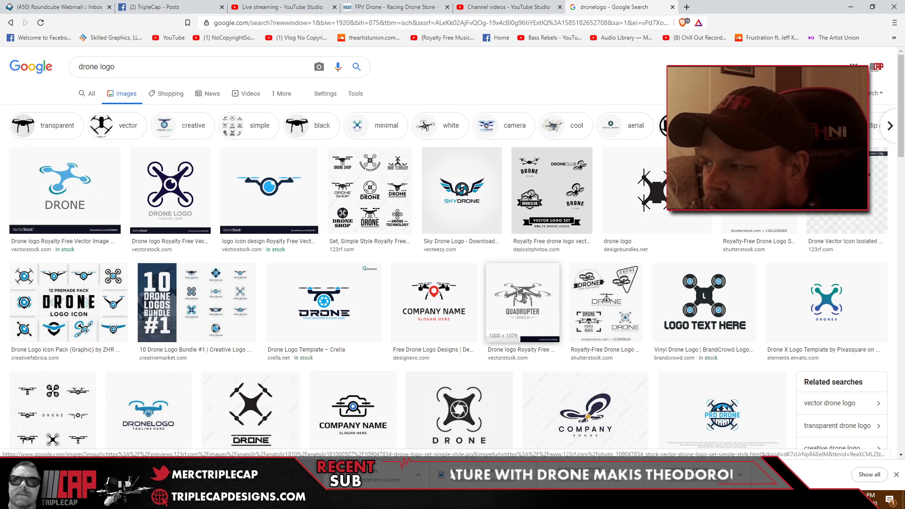
pyautogui.scroll(-4, 473, 302)
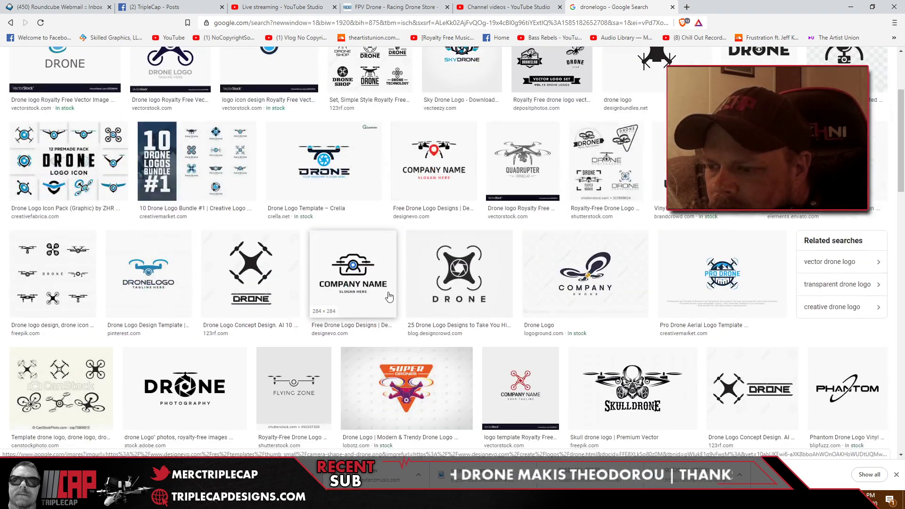
pyautogui.scroll(-5, 388, 296)
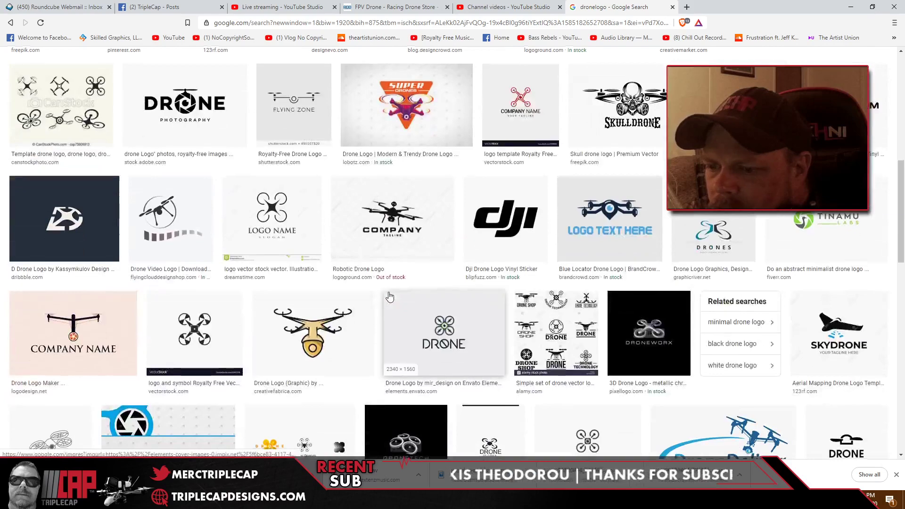
pyautogui.scroll(10, 389, 296)
# Step: Search Google Images for "fpv logo" and look through the results for drone icon ideas
pyautogui.click(92, 67)
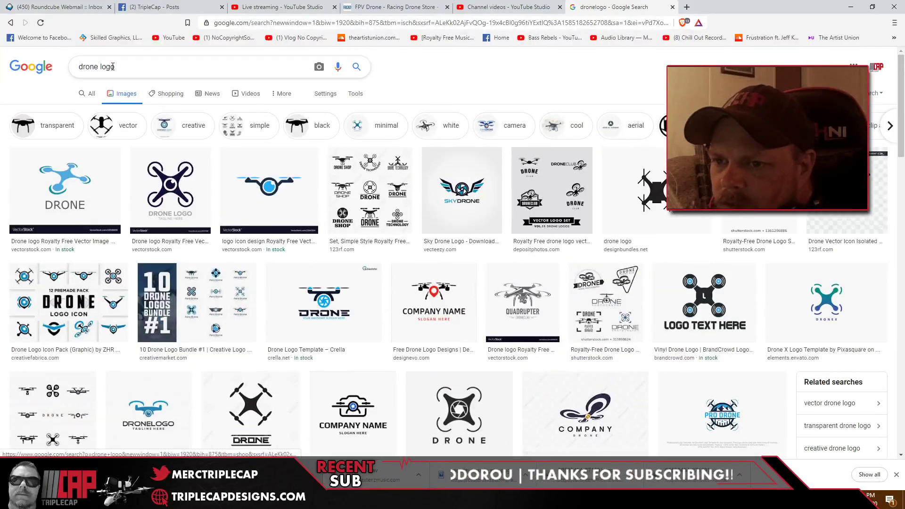
pyautogui.doubleClick(91, 67)
pyautogui.write('fpv')
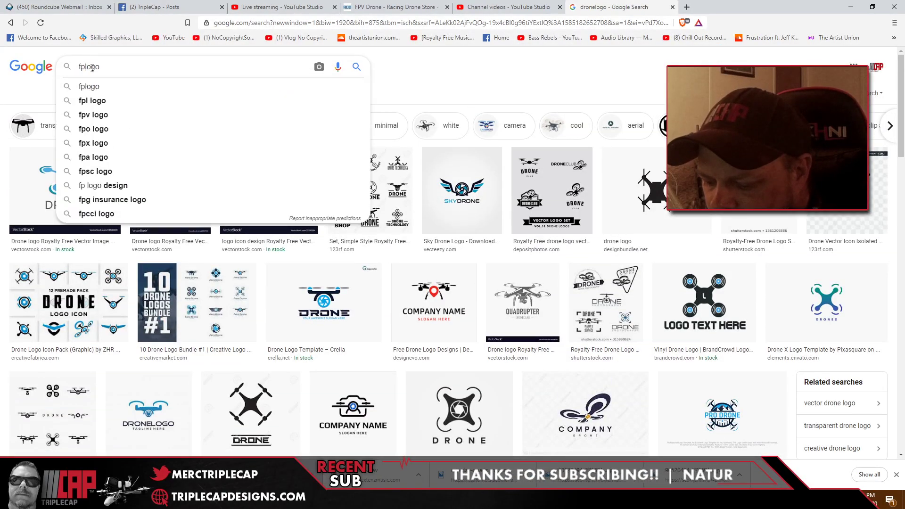
pyautogui.press('Return')
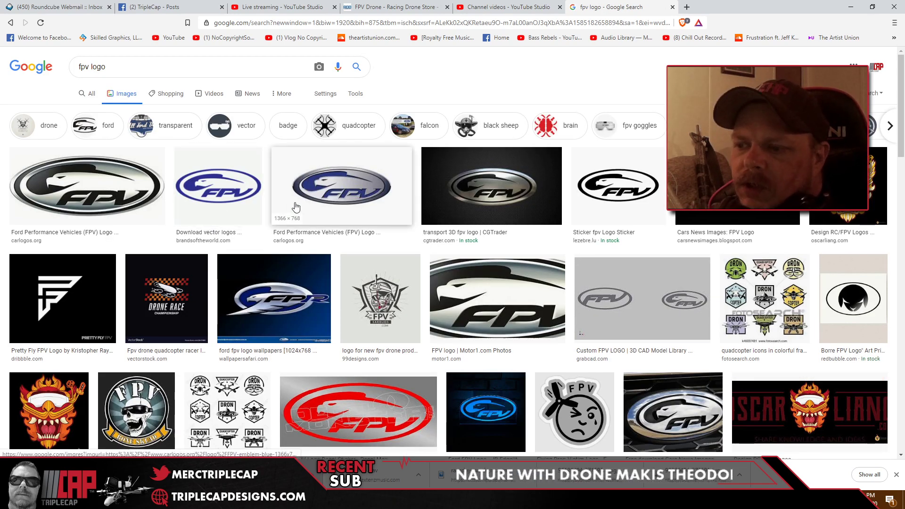
pyautogui.scroll(-1, 294, 206)
pyautogui.scroll(-5, 296, 206)
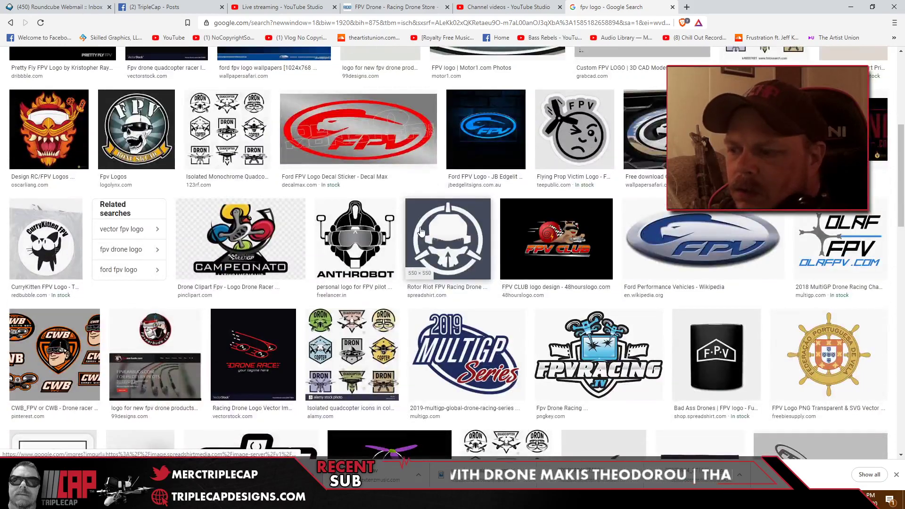
pyautogui.scroll(-2, 420, 278)
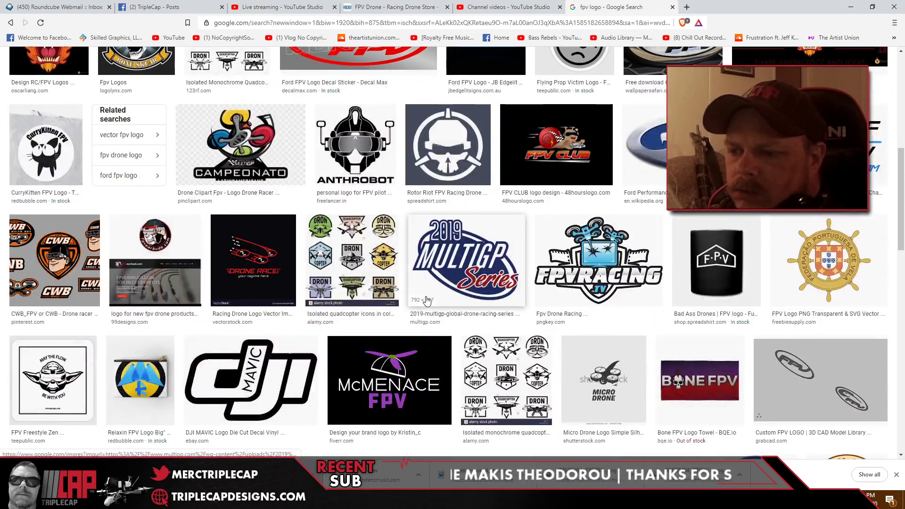
pyautogui.scroll(-6, 428, 300)
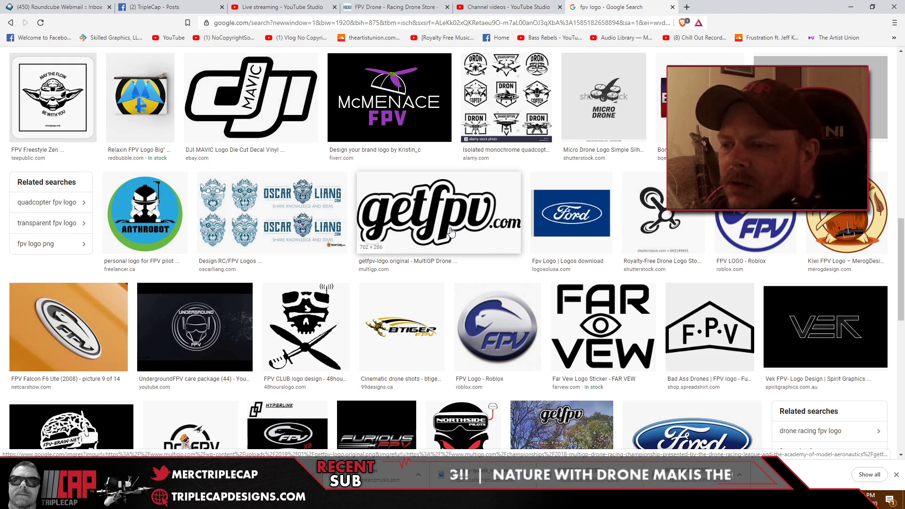
pyautogui.scroll(-5, 450, 231)
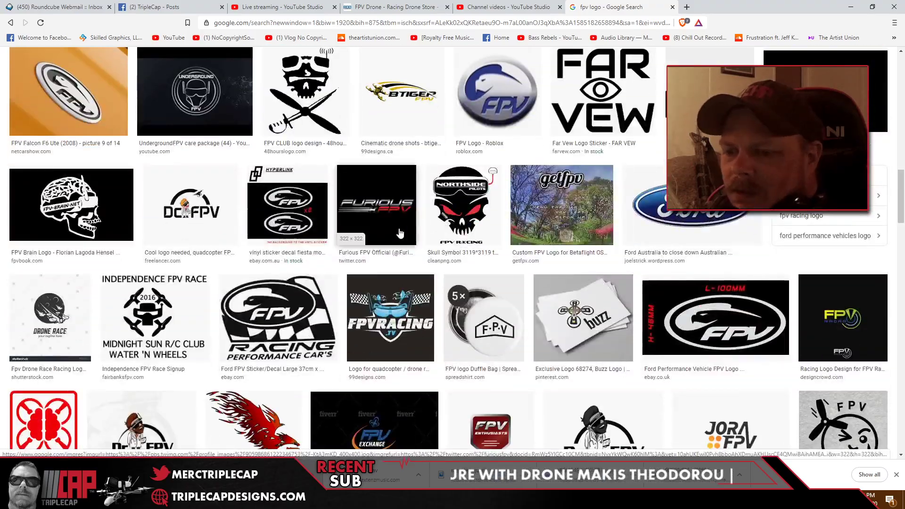
pyautogui.scroll(-10, 399, 232)
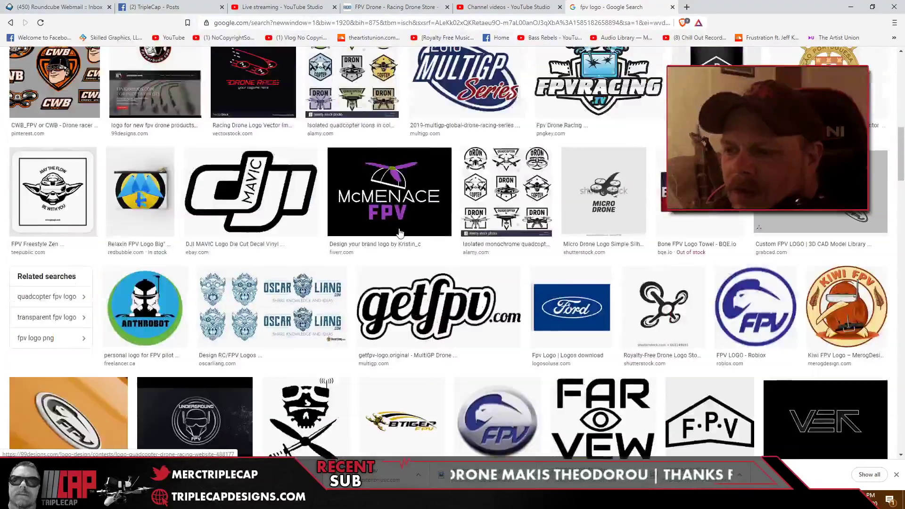
pyautogui.scroll(6, 400, 233)
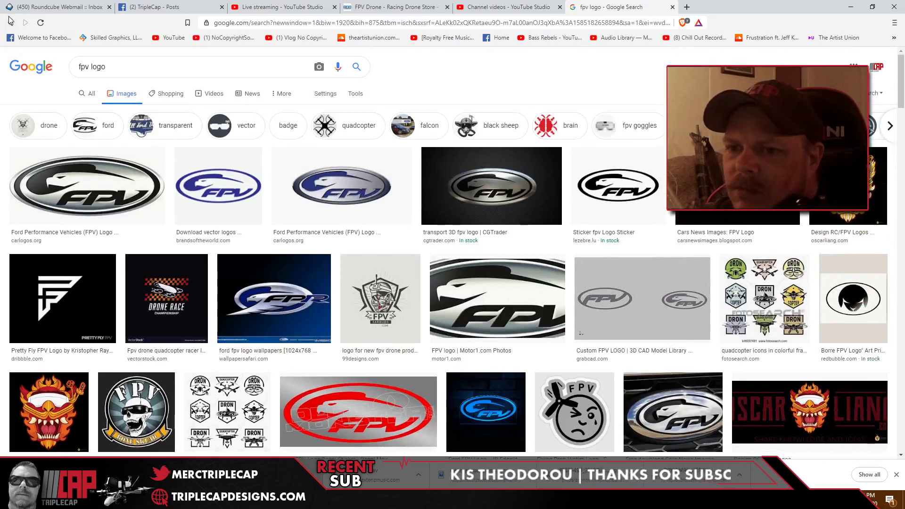
# Step: Go back to the "dronelogo" image results and preview the Company Drone logo and the Drone X Logo Template
pyautogui.click(11, 22)
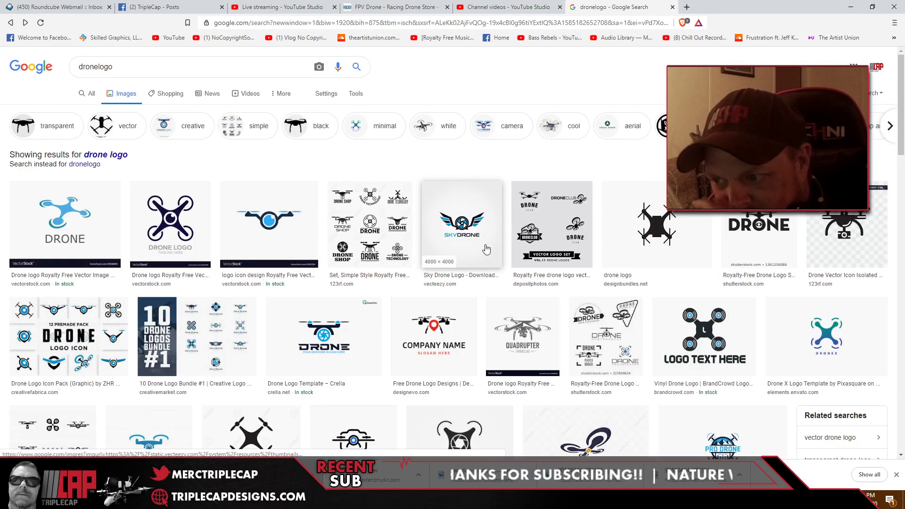
pyautogui.scroll(-2, 473, 263)
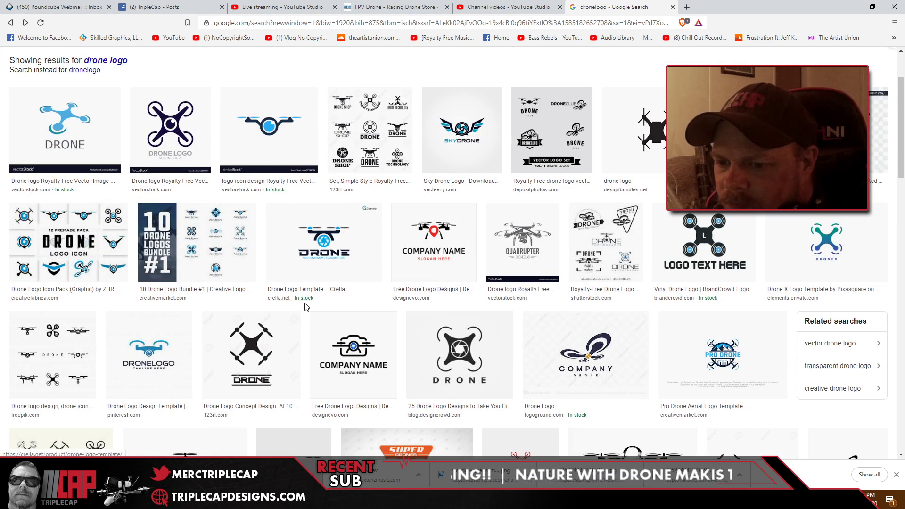
pyautogui.scroll(2, 305, 307)
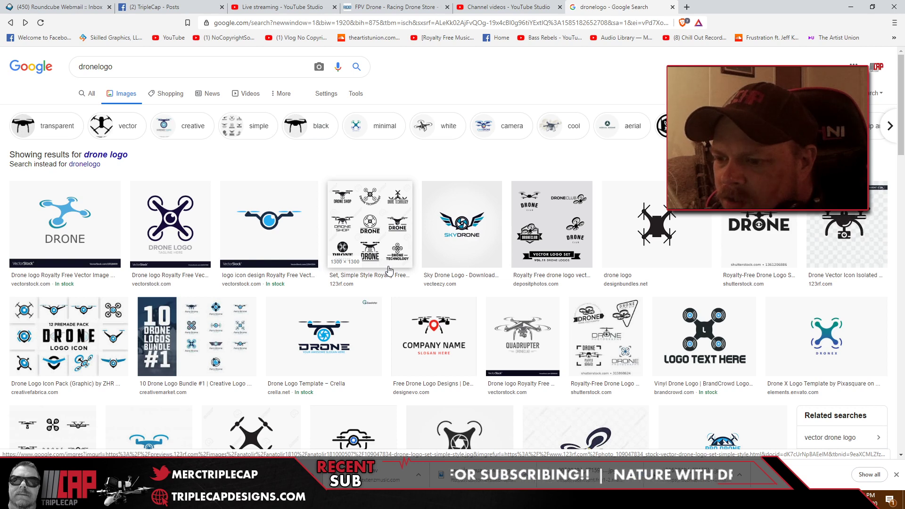
pyautogui.scroll(-3, 389, 269)
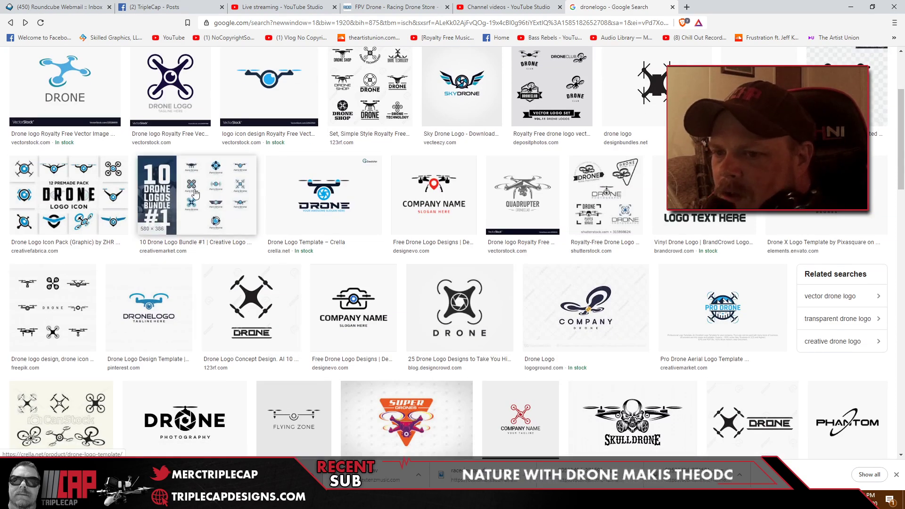
pyautogui.scroll(2, 70, 70)
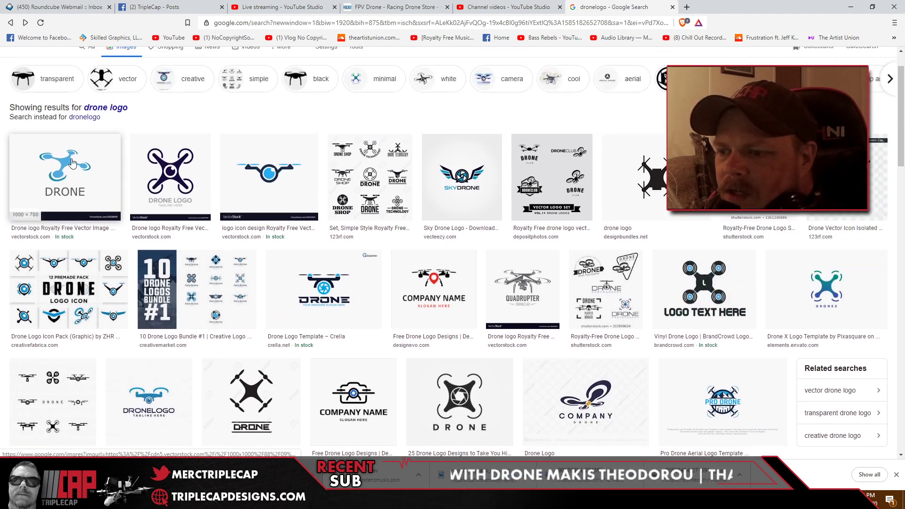
pyautogui.click(584, 402)
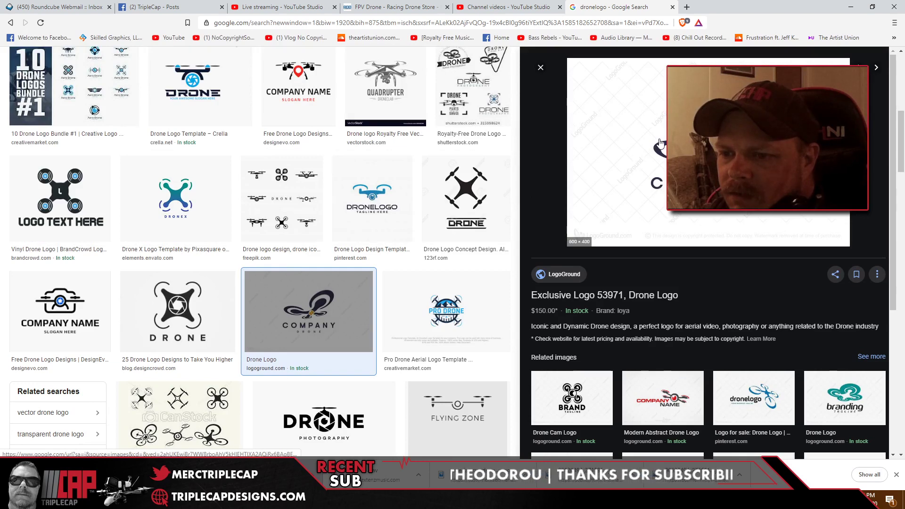
pyautogui.click(190, 205)
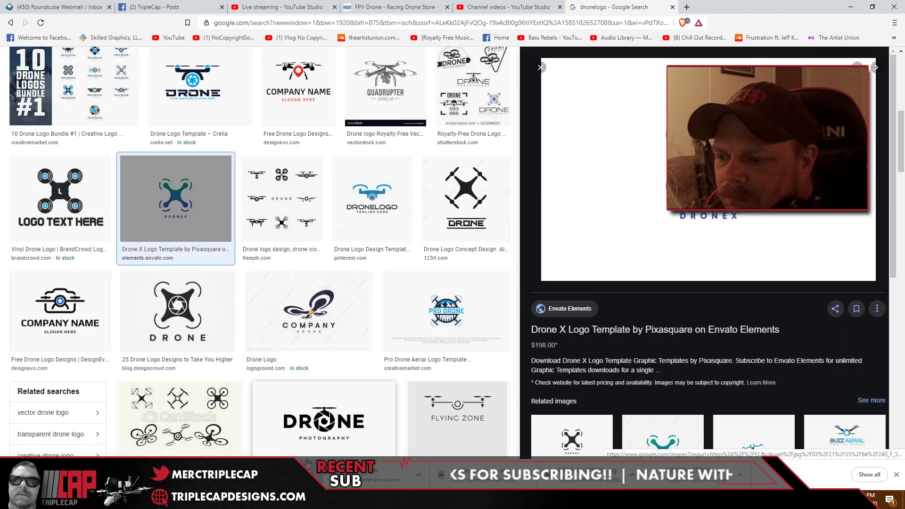
# Step: Return to Illustrator and turn the drone icon's lower-left circle into an unfilled ring with a 6 pt black stroke
pyautogui.hotkey('alt', 'Tab')
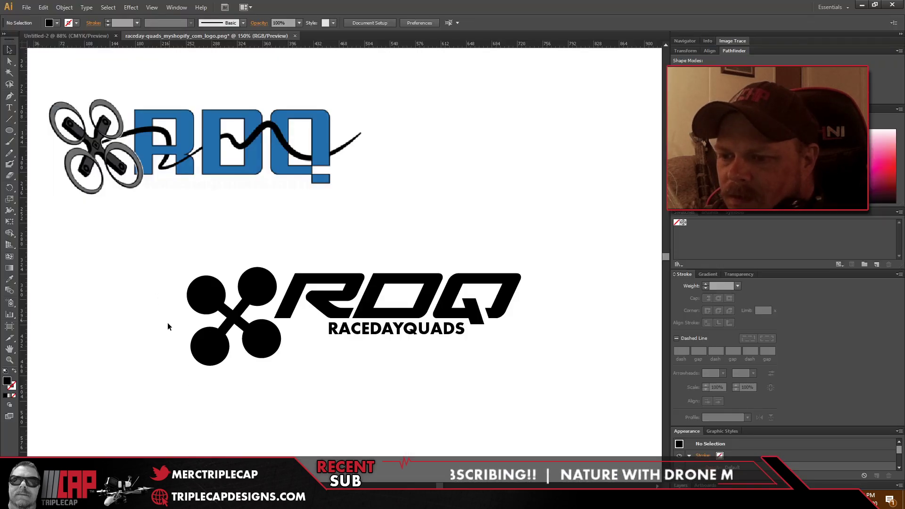
pyautogui.doubleClick(207, 356)
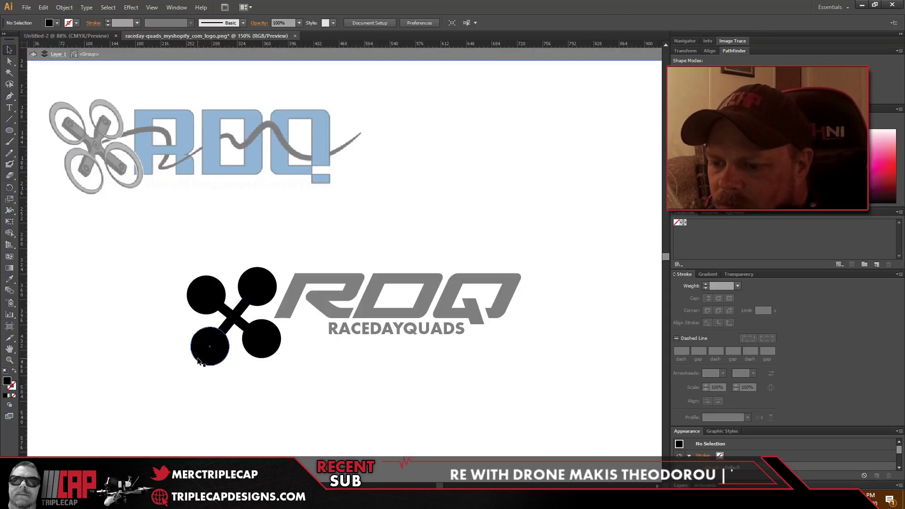
pyautogui.click(198, 360)
pyautogui.click(14, 371)
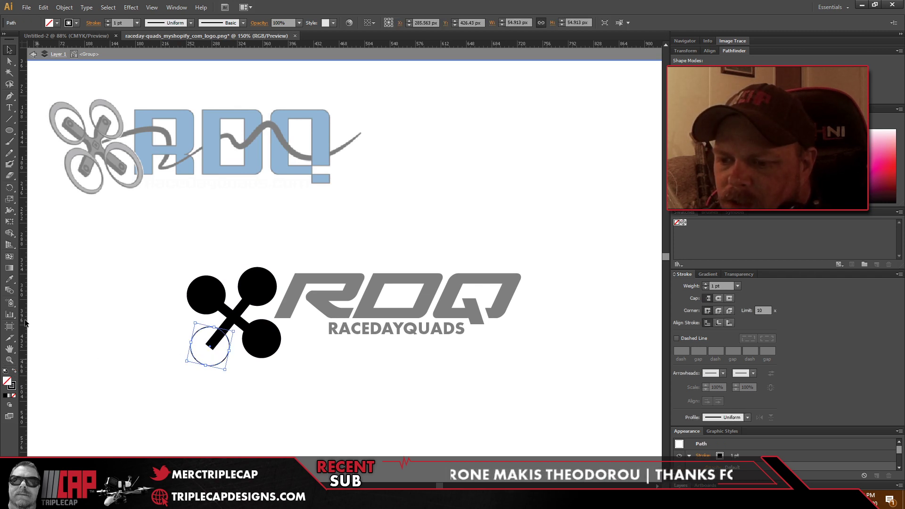
pyautogui.click(109, 20)
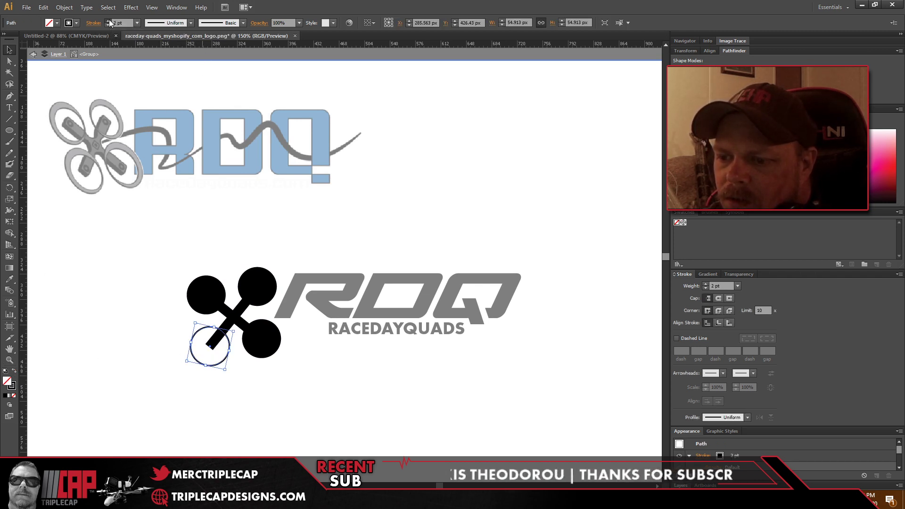
pyautogui.click(109, 21)
pyautogui.click(109, 20)
pyautogui.click(108, 21)
pyautogui.click(109, 21)
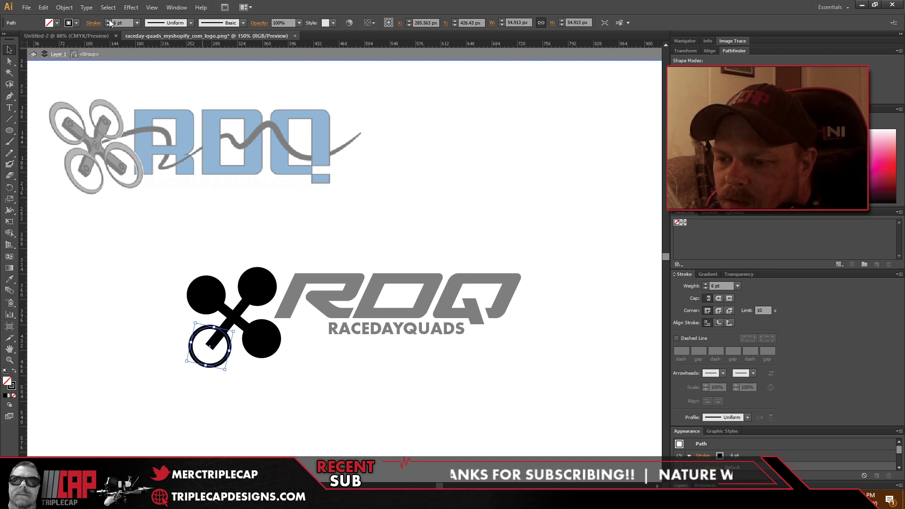
# Step: Copy the lower-left ring's unfilled 6 pt outline style to the drone icon's other three circles with the Eyedropper
pyautogui.click(192, 295)
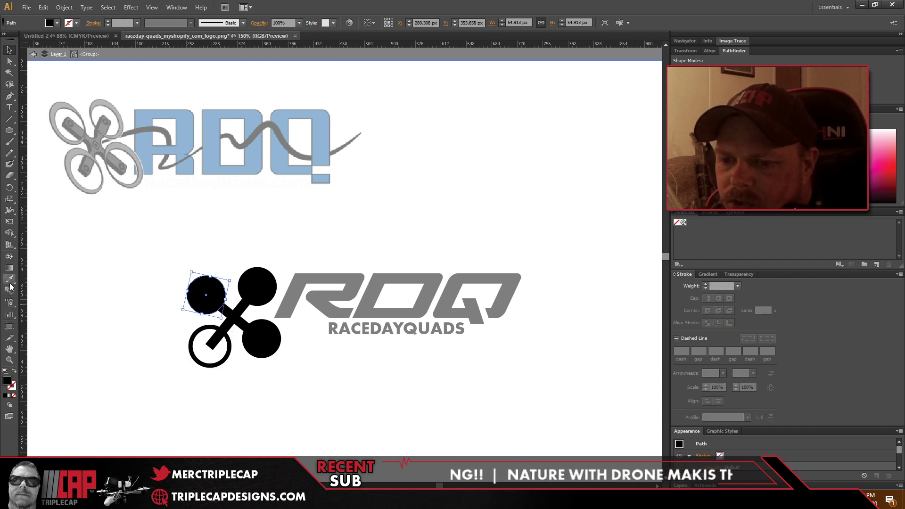
pyautogui.press('i')
pyautogui.click(192, 349)
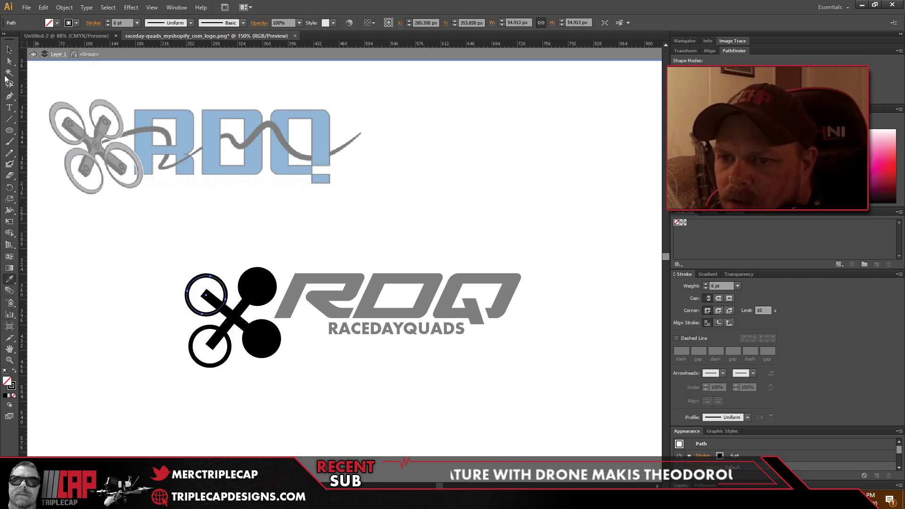
pyautogui.click(9, 53)
pyautogui.click(254, 281)
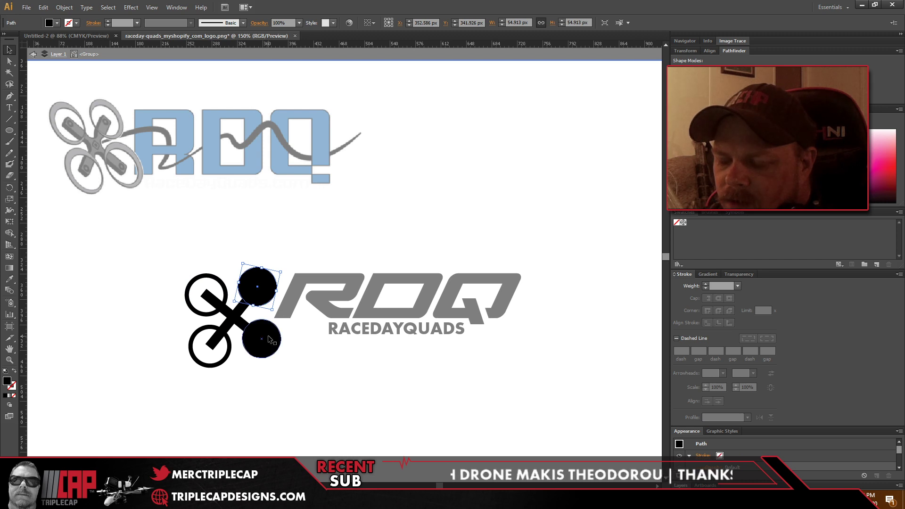
pyautogui.keyDown('shift'); pyautogui.click(267, 338); pyautogui.keyUp('shift')
pyautogui.click(9, 278)
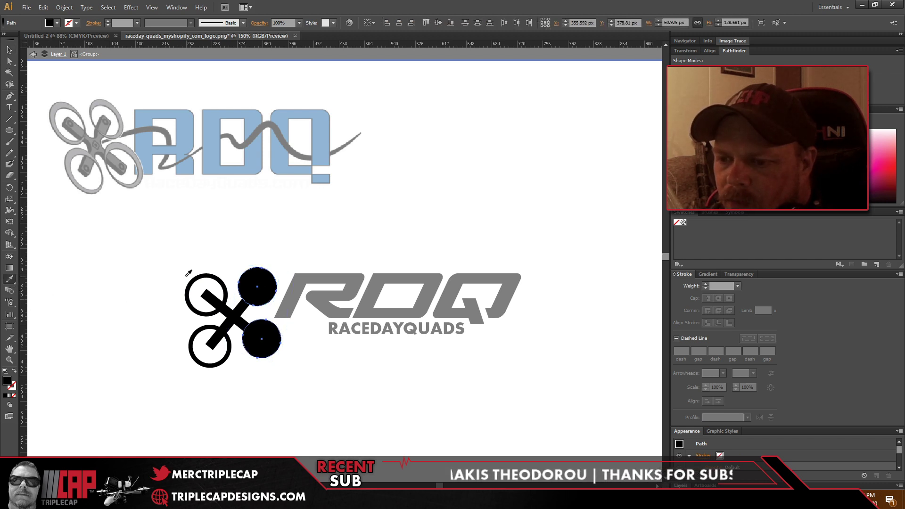
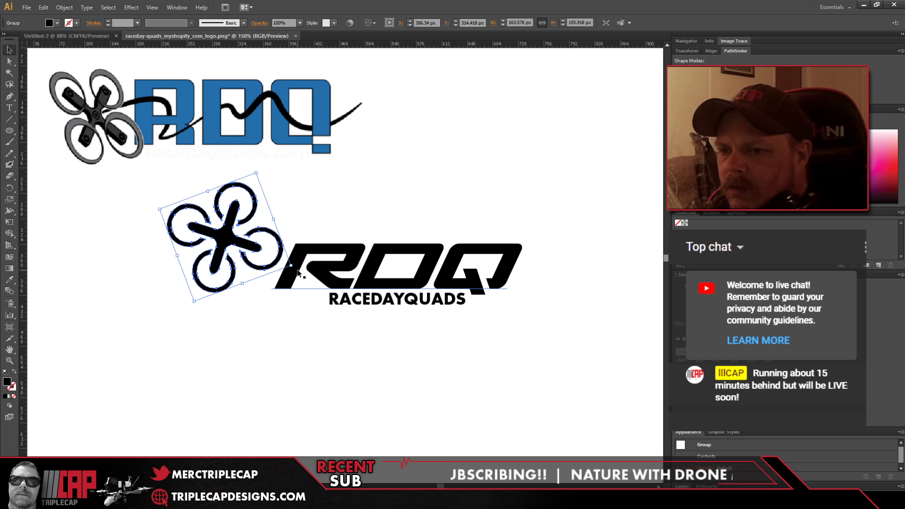
# Step: Rotate the drone icon counterclockwise and lower it to line up vertically with the RDQ lettering
pyautogui.moveTo(297, 271); pyautogui.dragTo(295, 217)
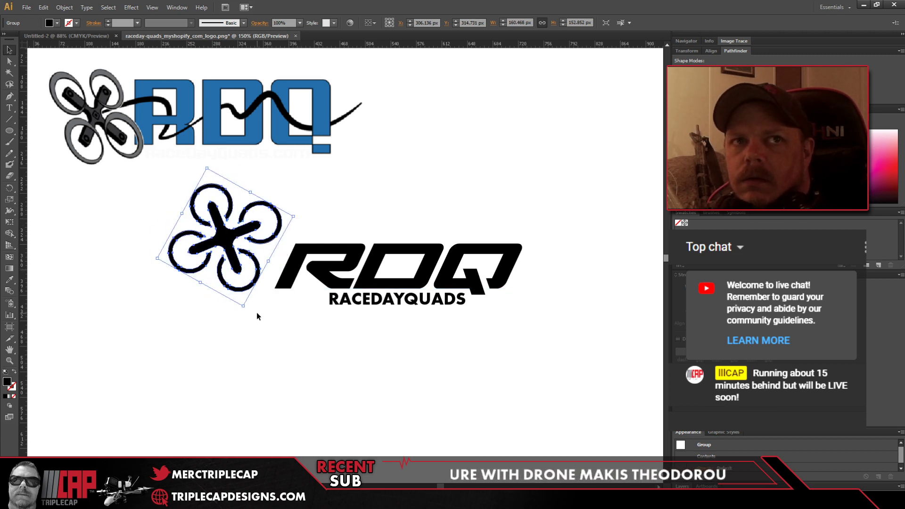
pyautogui.moveTo(222, 241); pyautogui.dragTo(222, 268)
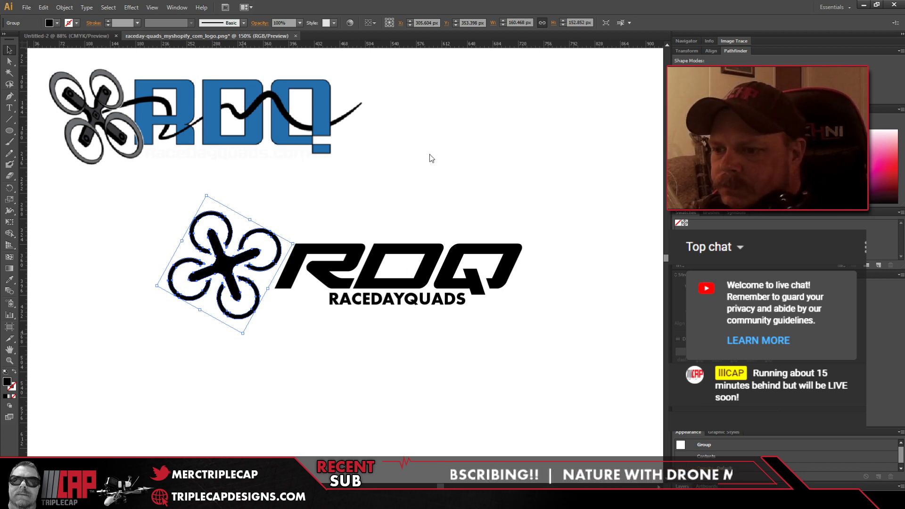
# Step: Try different shear angles on the drone icon, from strong slants to a slight one
pyautogui.hotkey('ctrl', 'z')
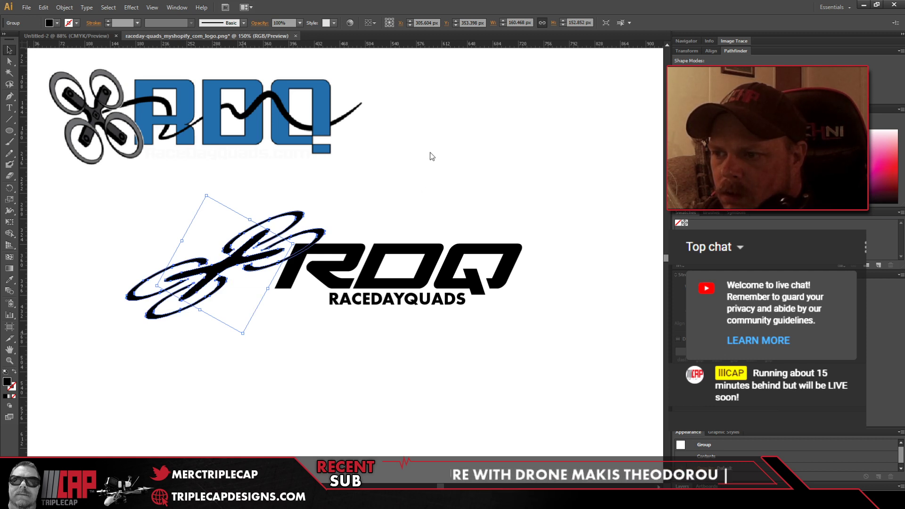
pyautogui.hotkey('ctrl', 'z')
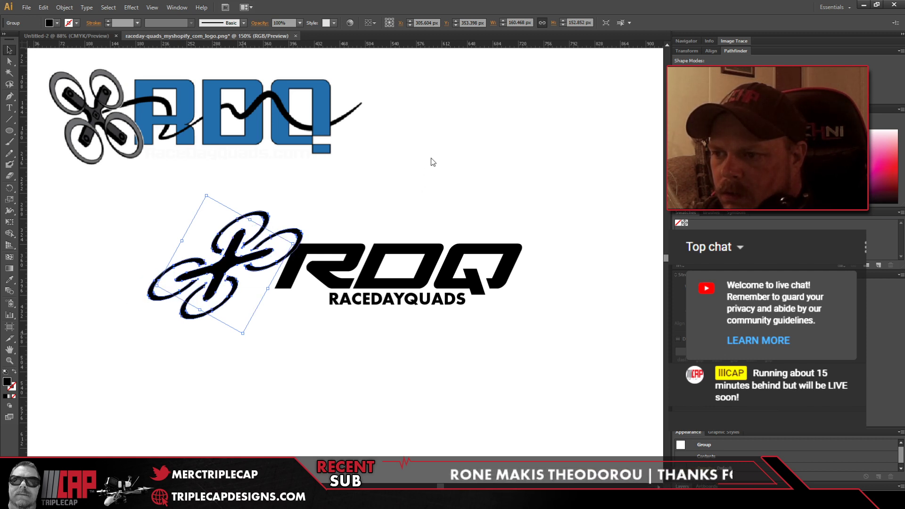
pyautogui.hotkey('ctrl', 'z')
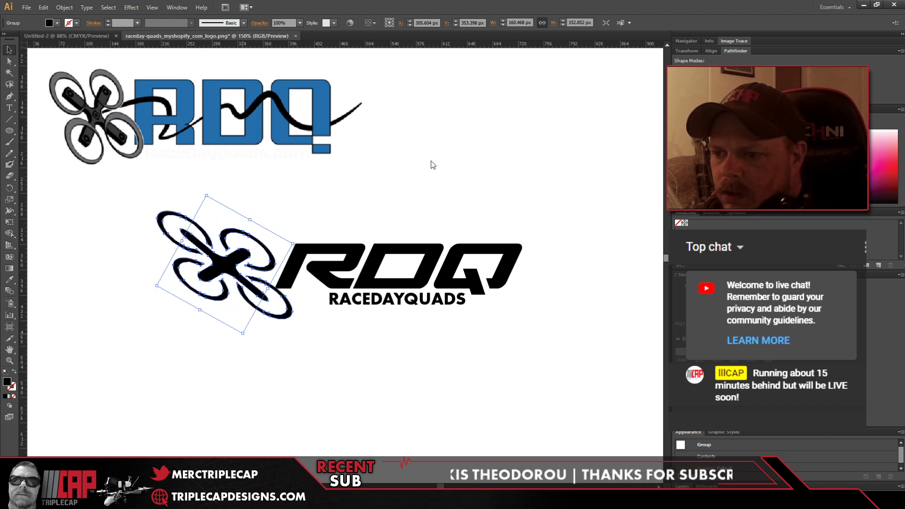
pyautogui.hotkey('ctrl', 'shift', 'z')
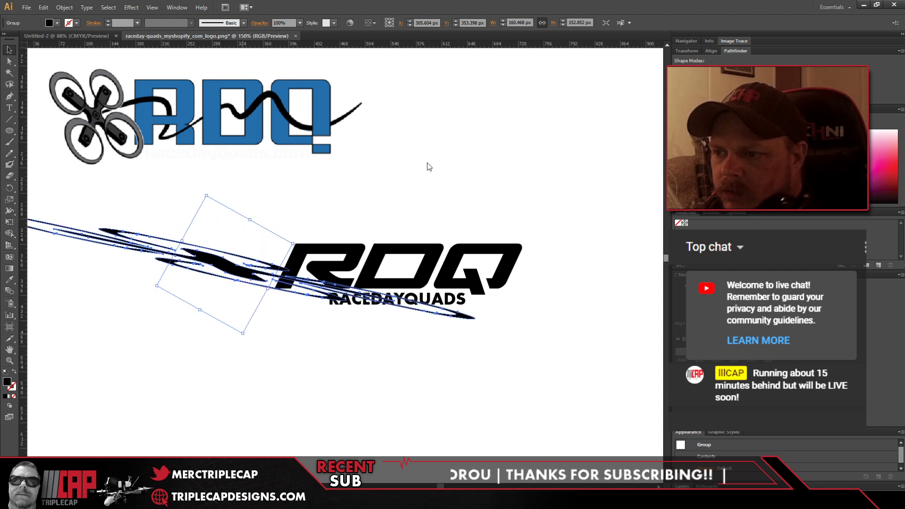
pyautogui.hotkey('ctrl', 'z')
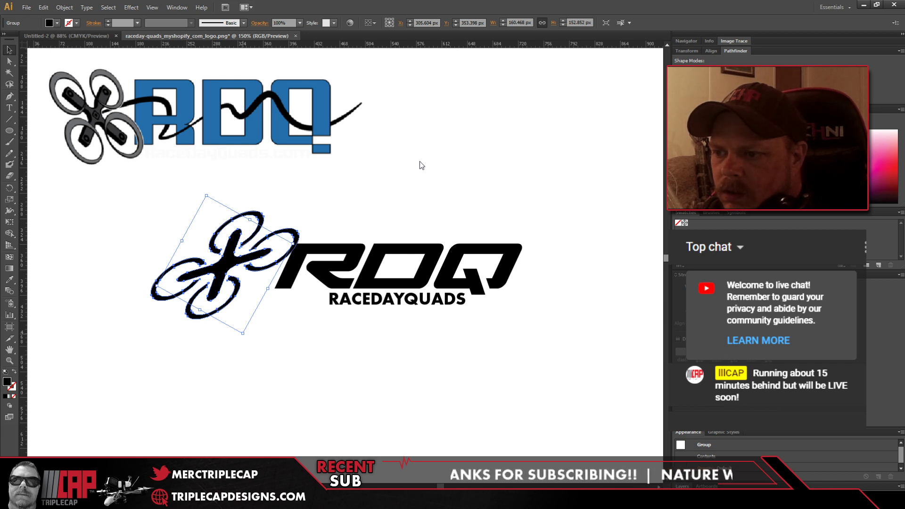
pyautogui.hotkey('ctrl', 'shift', 'z')
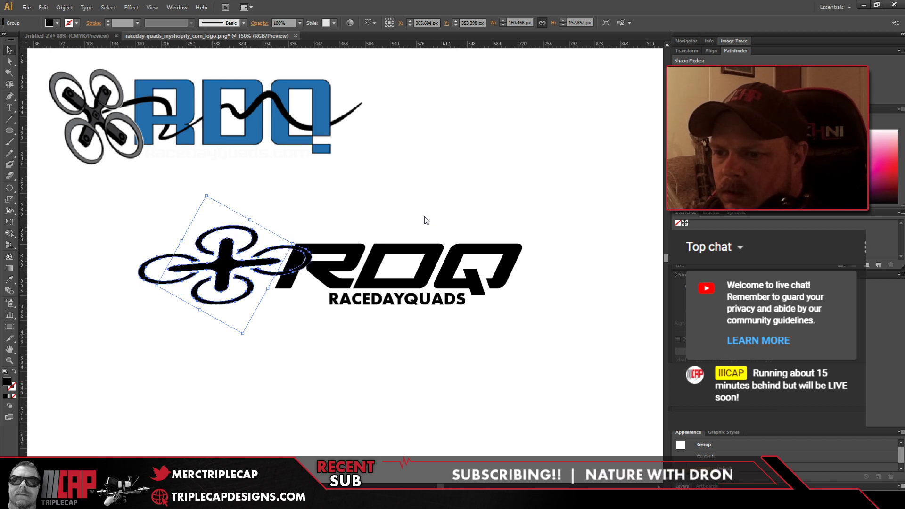
pyautogui.hotkey('ctrl', 'z')
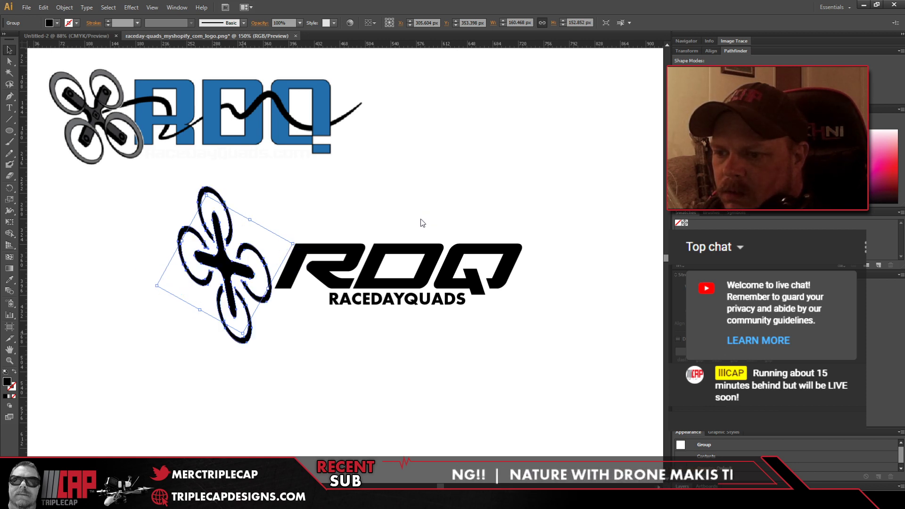
pyautogui.hotkey('ctrl', 'shift', 'z')
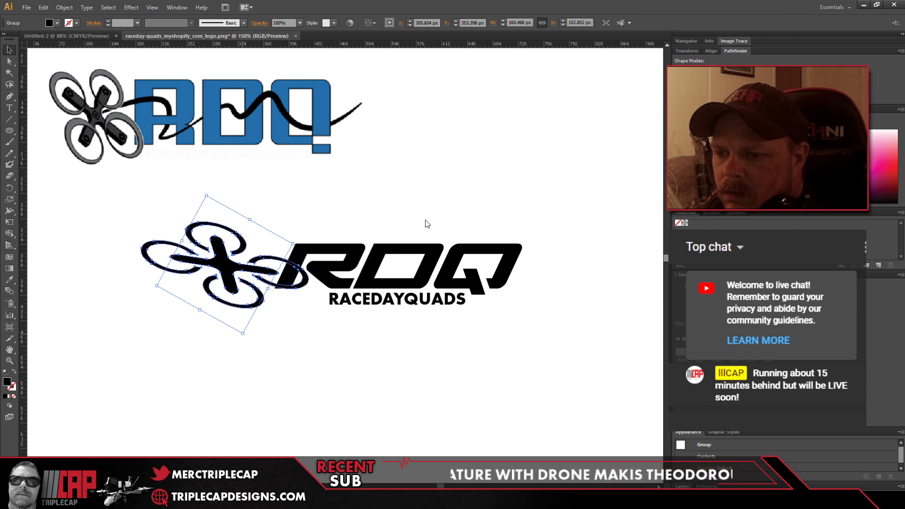
pyautogui.hotkey('ctrl', 'z')
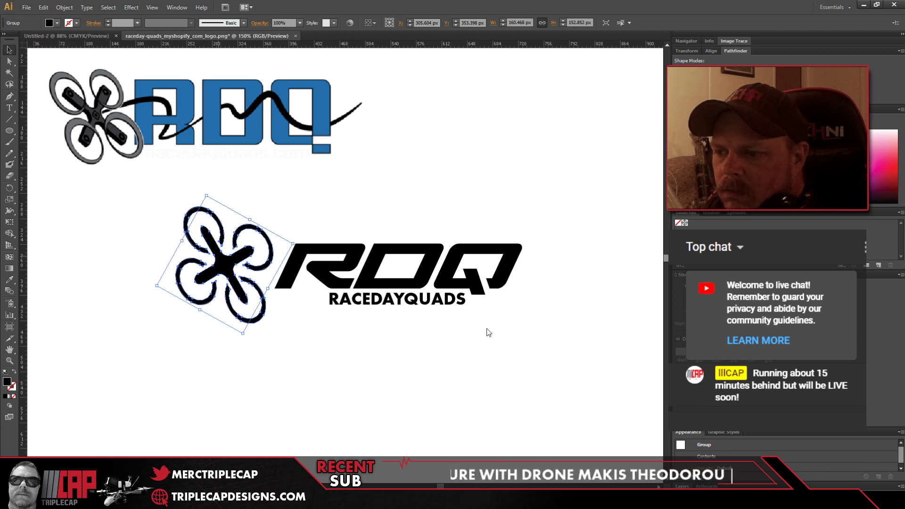
# Step: Rotate the sheared drone icon counterclockwise in small amounts and move it against the R of the RDQ lettering
pyautogui.click(355, 374)
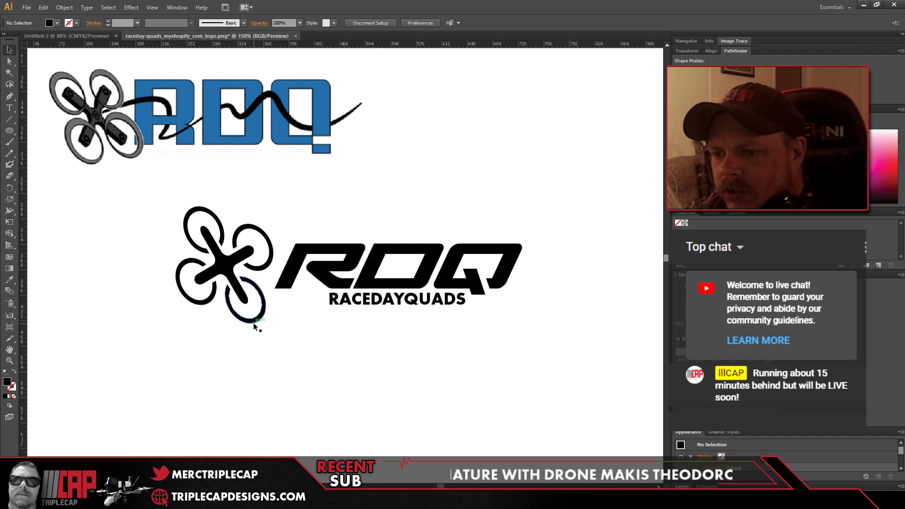
pyautogui.click(222, 269)
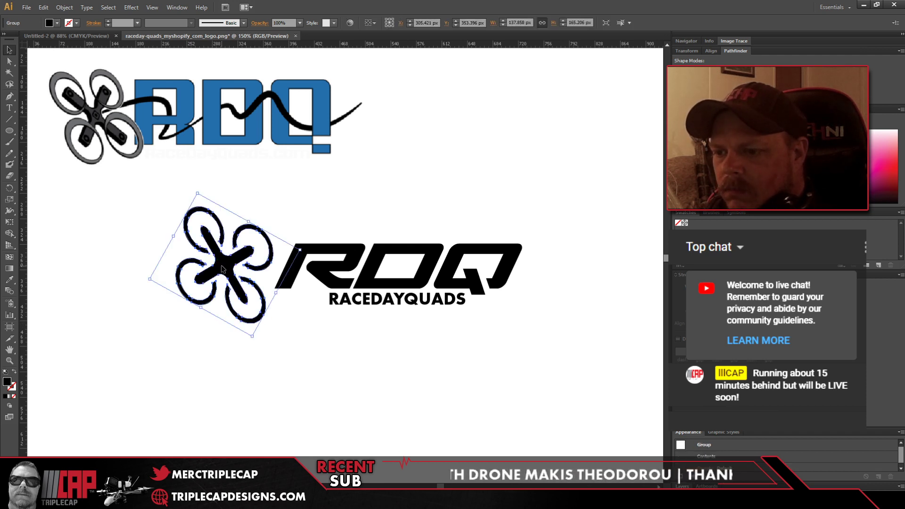
pyautogui.moveTo(222, 268)
pyautogui.mouseDown()
pyautogui.moveTo(235, 280)
pyautogui.moveTo(226, 274)
pyautogui.mouseUp()
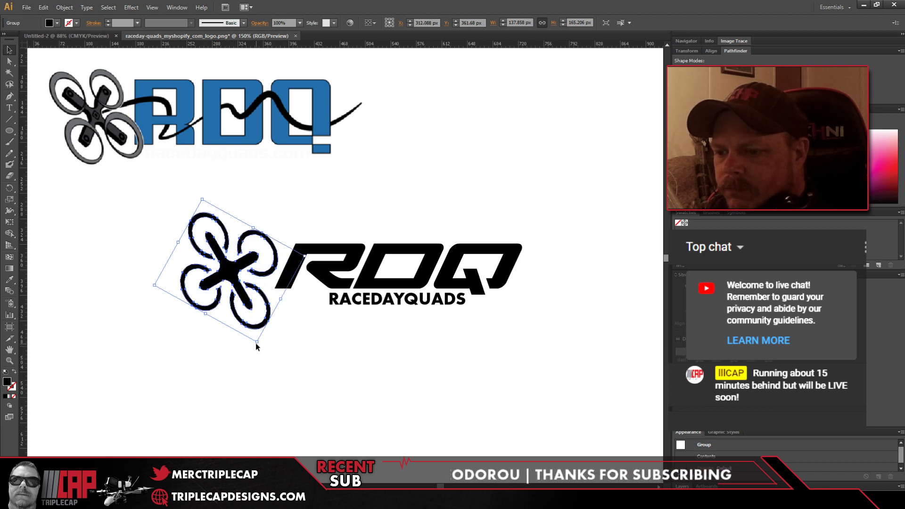
pyautogui.moveTo(258, 344); pyautogui.dragTo(281, 341)
pyautogui.moveTo(228, 271); pyautogui.dragTo(249, 270)
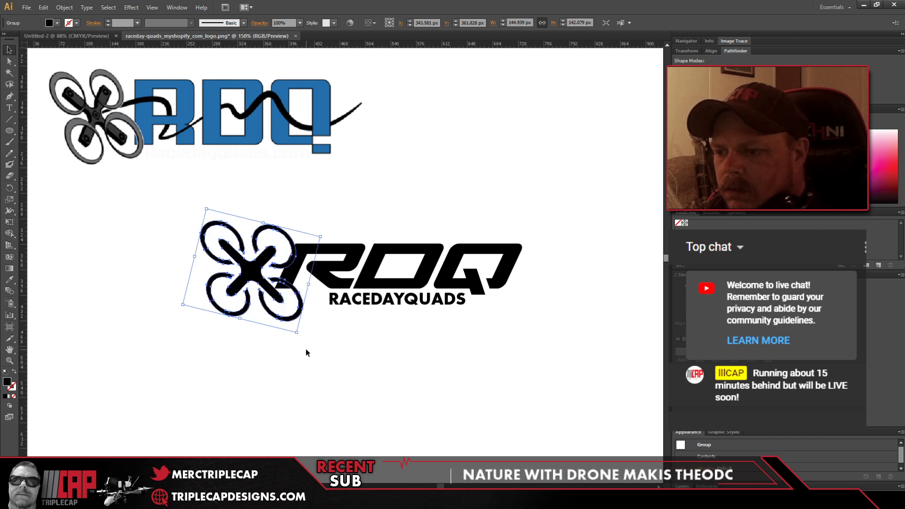
pyautogui.moveTo(300, 338); pyautogui.dragTo(310, 338)
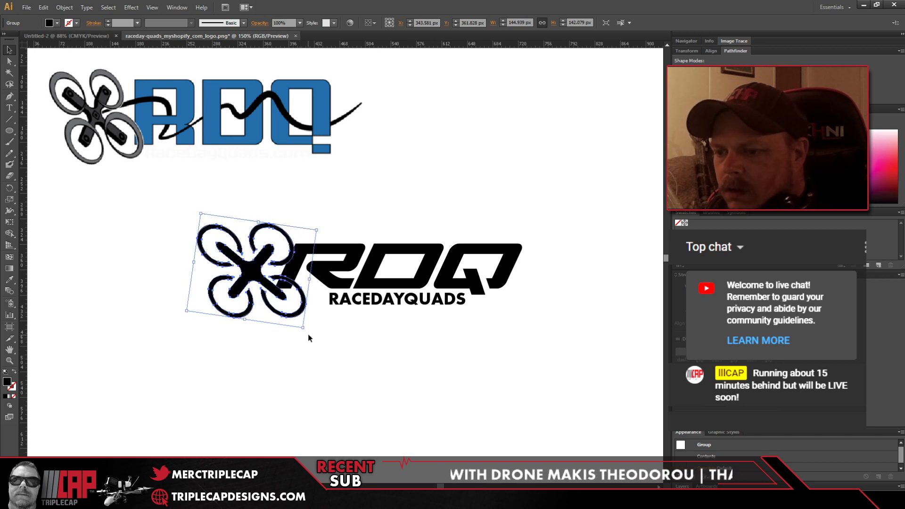
pyautogui.moveTo(247, 272); pyautogui.dragTo(240, 273)
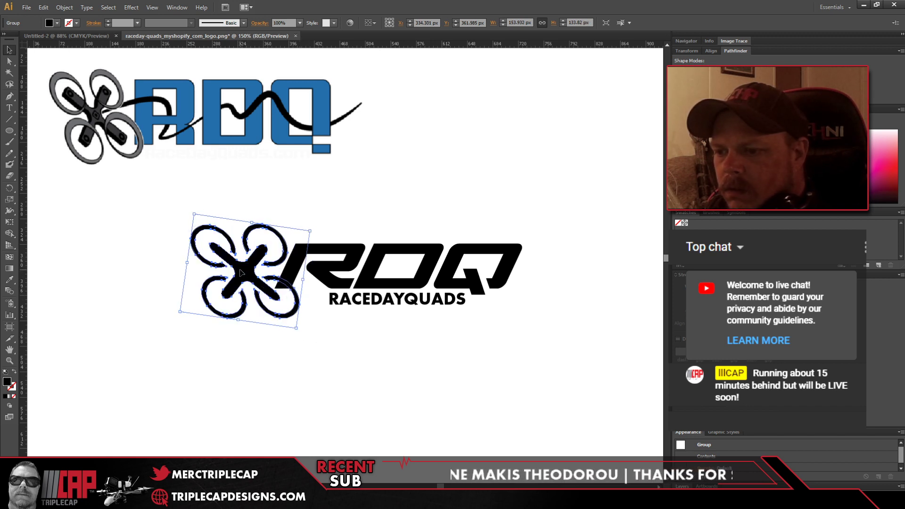
pyautogui.click(330, 360)
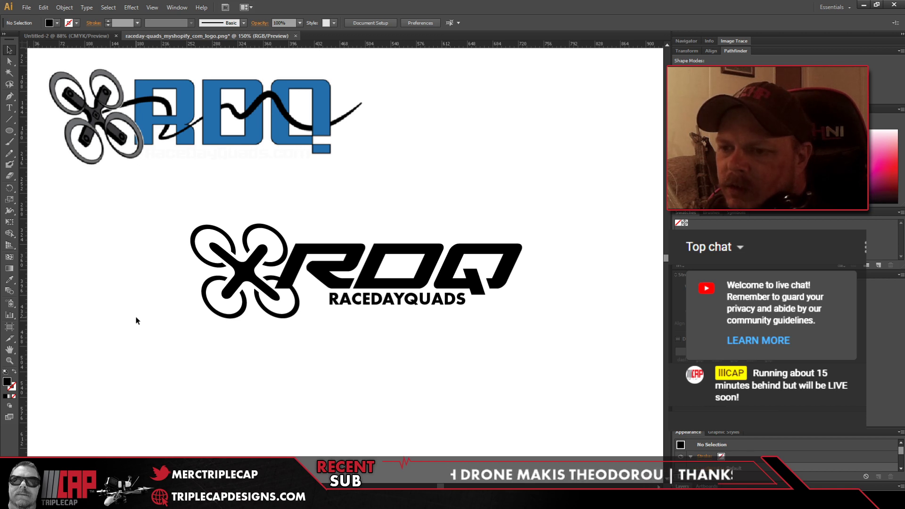
# Step: Shift the sheared drone icon 40 px left, then farther left and slightly down, leaving a wide gap before the R
pyautogui.moveTo(250, 278); pyautogui.dragTo(241, 294)
pyautogui.hotkey('ctrl', 'z')
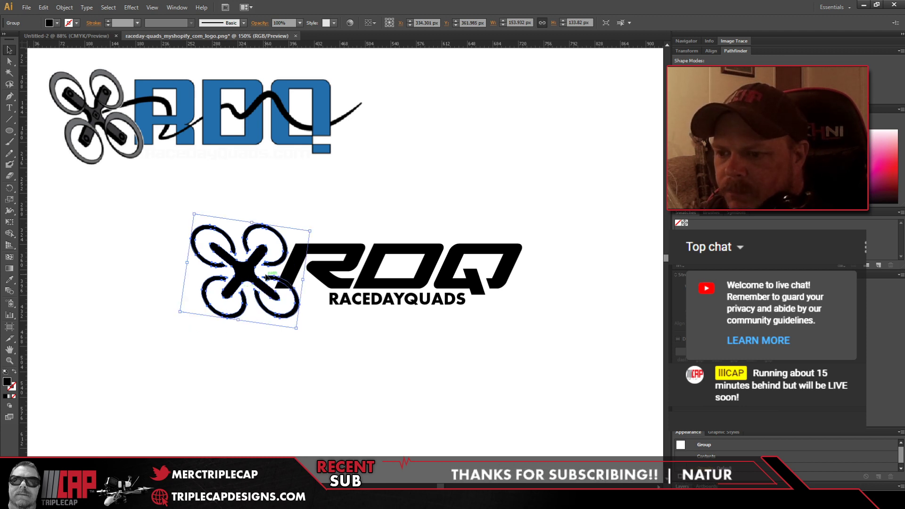
pyautogui.hotkey('shift', 'Left')
pyautogui.hotkey('shift', 'Left')
pyautogui.hotkey('shift', 'Left')
pyautogui.hotkey('shift', 'Left')
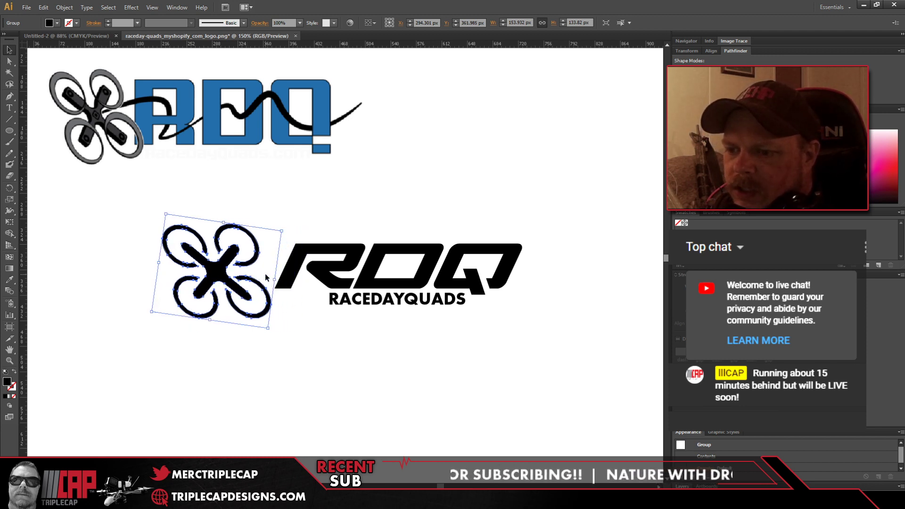
pyautogui.click(329, 369)
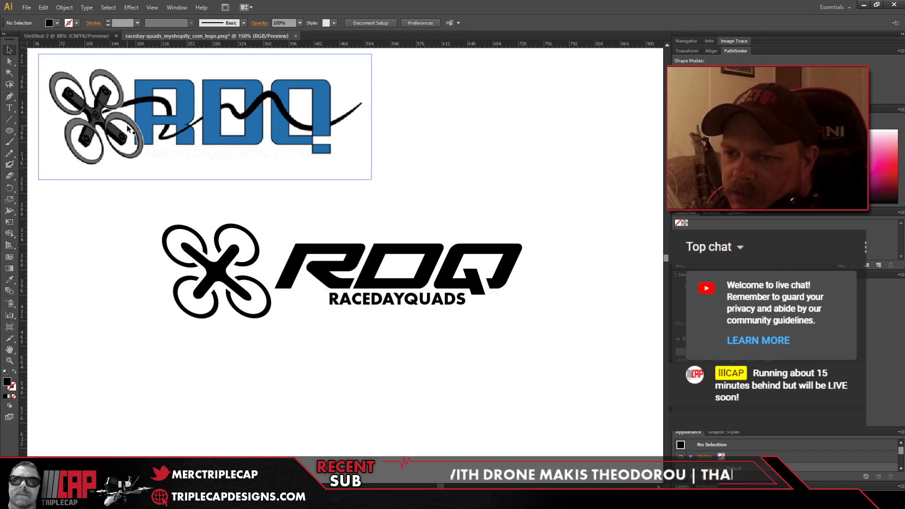
pyautogui.moveTo(219, 269); pyautogui.dragTo(187, 290)
pyautogui.click(358, 360)
pyautogui.click(249, 371)
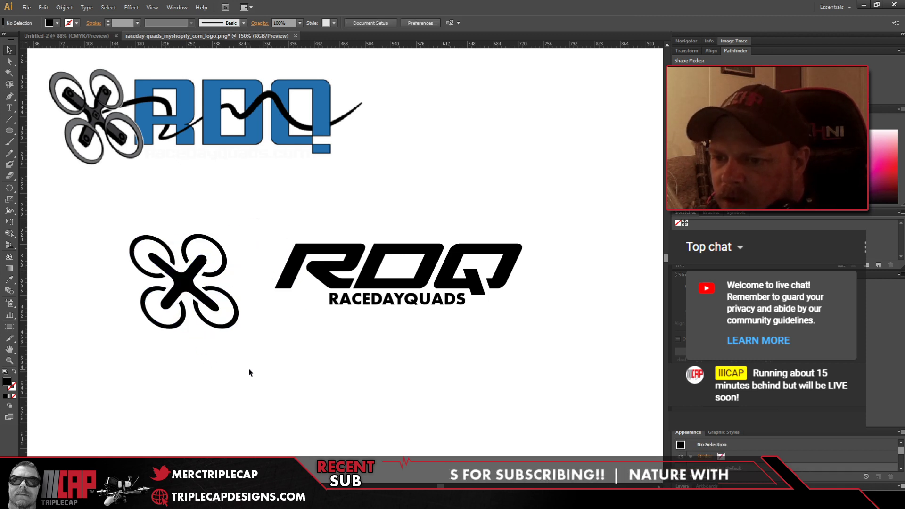
pyautogui.click(228, 313)
pyautogui.click(282, 353)
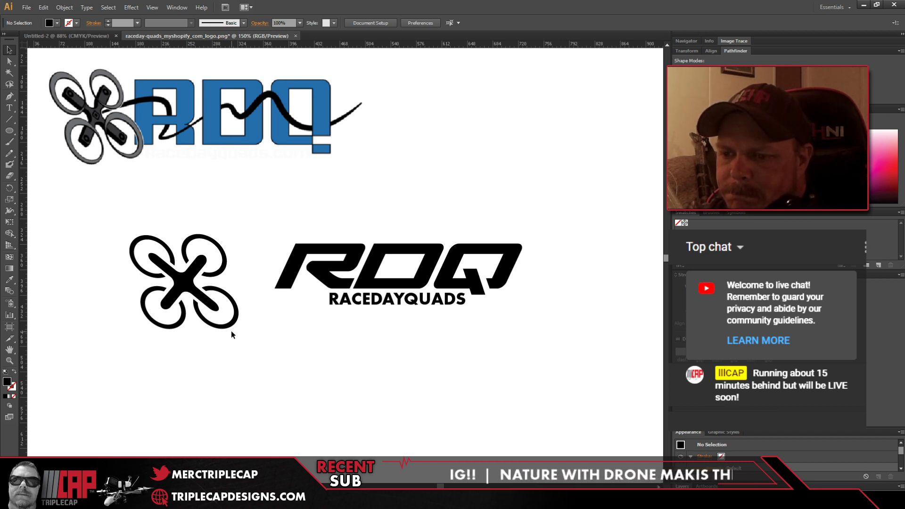
# Step: Undo the drone icon's recent moves, rotations and shear to restore the undistorted version beside the RDQ lettering
pyautogui.hotkey('ctrl', 'z')
pyautogui.hotkey('ctrl', 'z')
pyautogui.hotkey('ctrl', 'z')
pyautogui.hotkey('ctrl', 'z')
pyautogui.hotkey('ctrl', 'z')
pyautogui.hotkey('ctrl', 'z')
pyautogui.hotkey('ctrl', 'z')
pyautogui.hotkey('ctrl', 'z')
pyautogui.hotkey('ctrl', 'z')
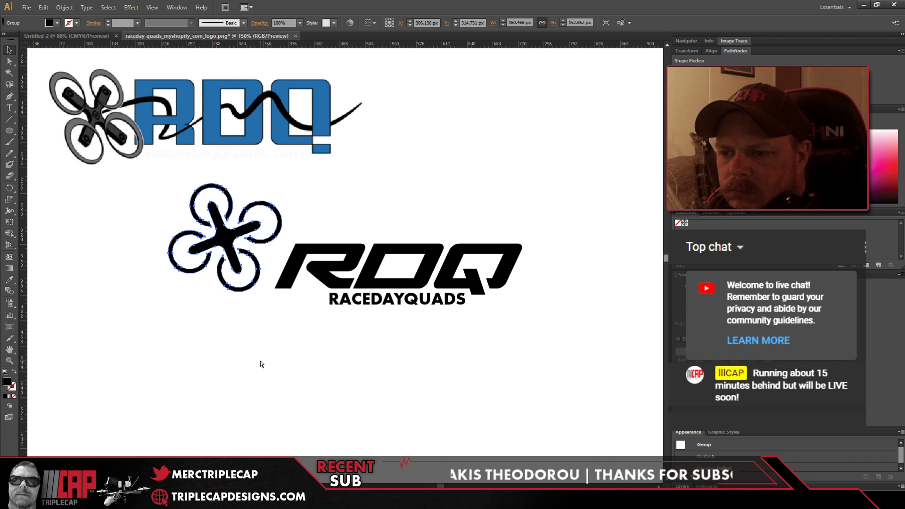
pyautogui.hotkey('ctrl', 'z')
pyautogui.hotkey('ctrl', 'z')
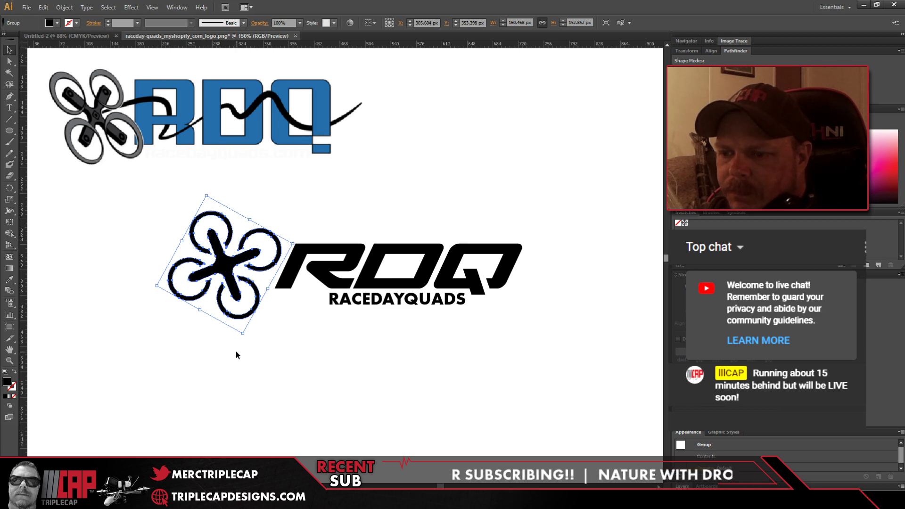
# Step: Rotate the undistorted drone icon counterclockwise and move it so its right propeller touches the R of the RDQ lettering
pyautogui.moveTo(245, 338); pyautogui.dragTo(309, 294)
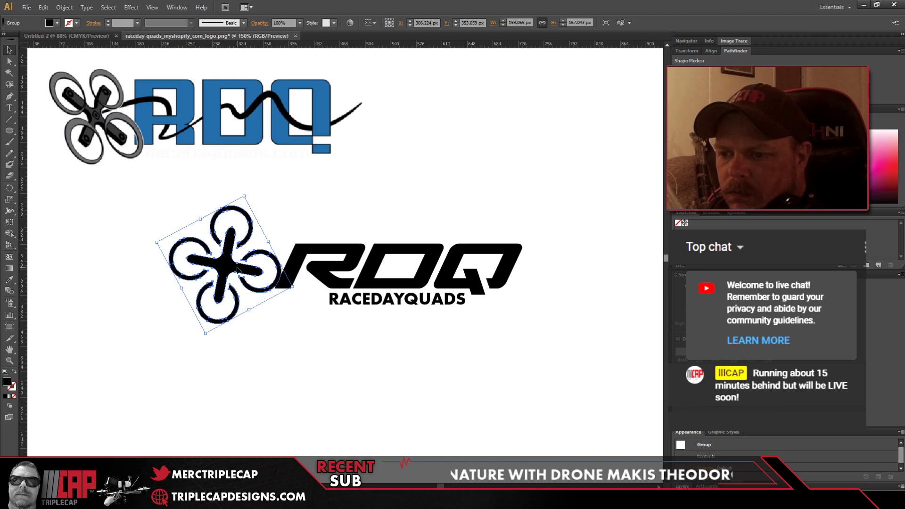
pyautogui.moveTo(229, 289); pyautogui.dragTo(223, 292)
pyautogui.click(265, 351)
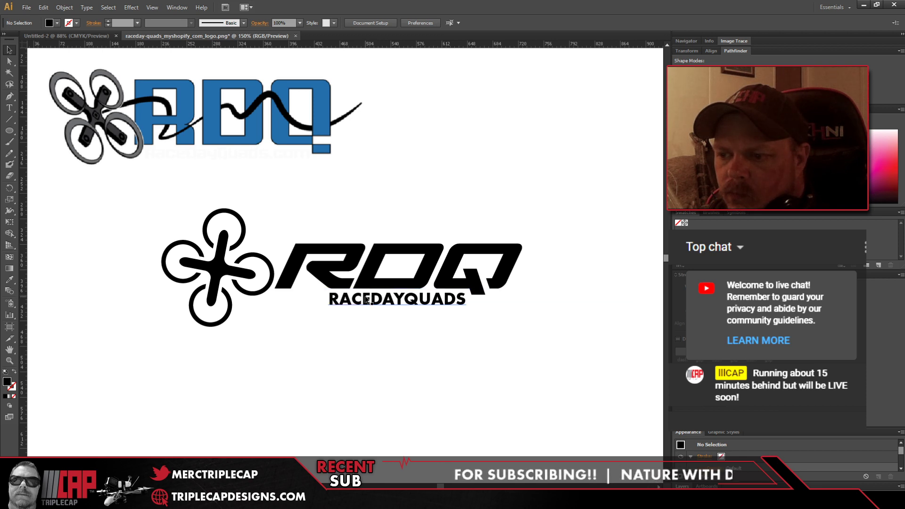
pyautogui.click(216, 265)
pyautogui.moveTo(218, 268)
pyautogui.mouseDown()
pyautogui.moveTo(221, 287)
pyautogui.moveTo(228, 273)
pyautogui.mouseUp()
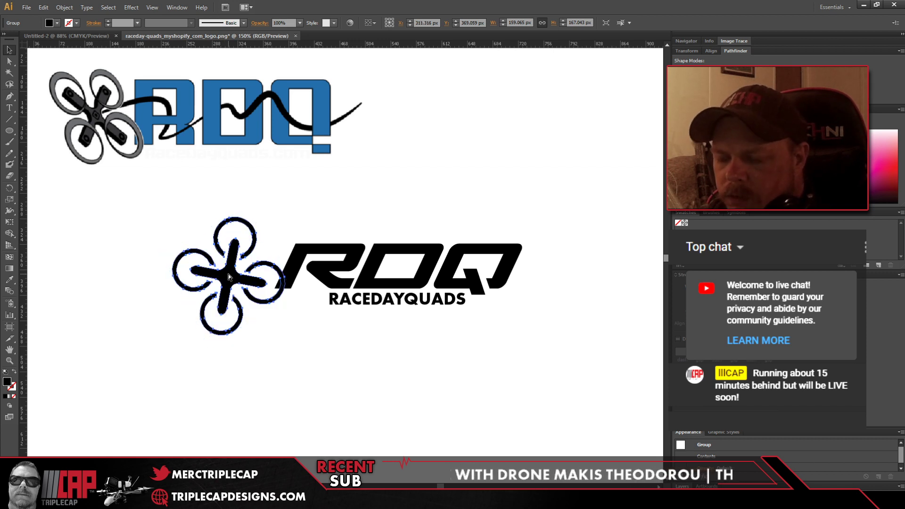
pyautogui.click(275, 338)
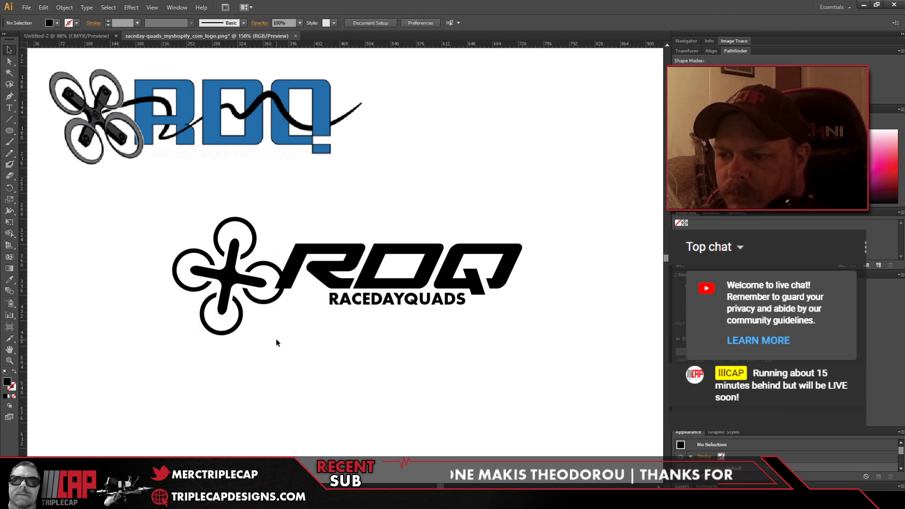
# Step: Try shearing the drone icon and placing the sheared version farther left, just in front of the R
pyautogui.click(236, 276)
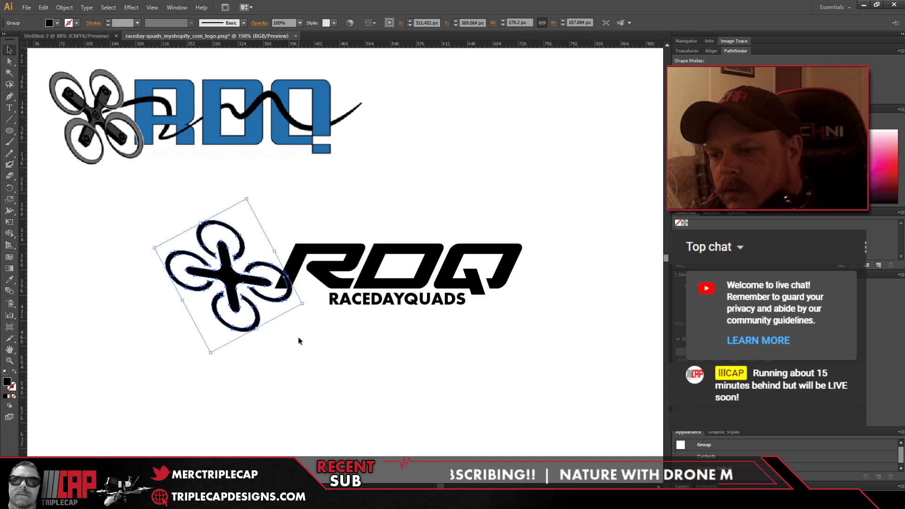
pyautogui.click(282, 357)
pyautogui.moveTo(229, 268); pyautogui.dragTo(212, 274)
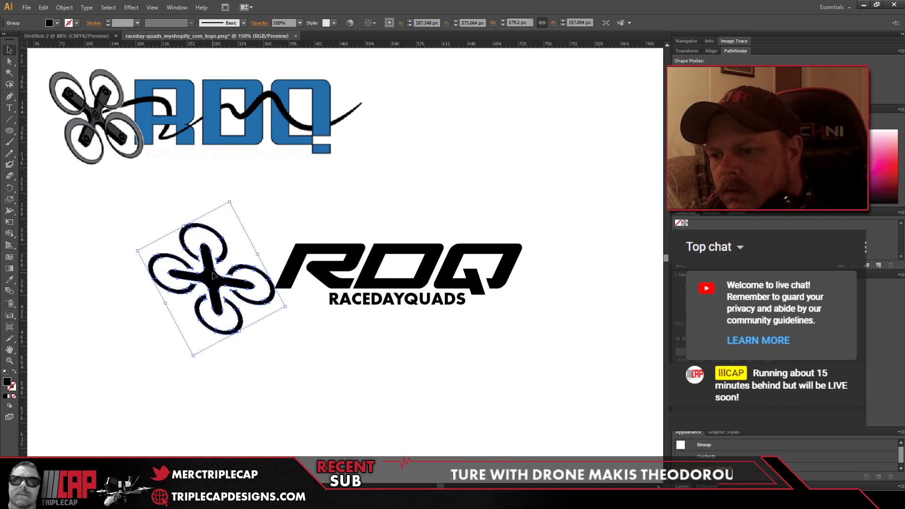
pyautogui.click(312, 341)
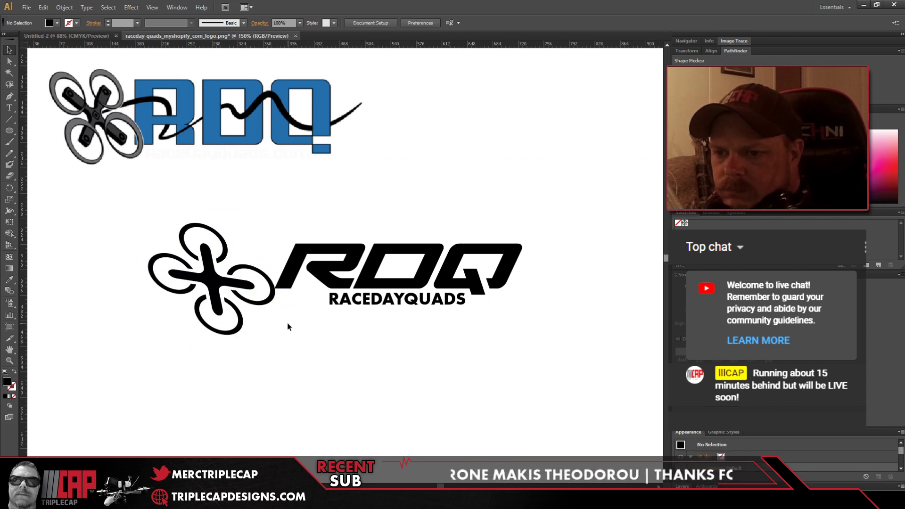
# Step: Replace the drone icon's last shear with a different one, and place the icon left of the R at a slightly larger size
pyautogui.hotkey('ctrl', 'z')
pyautogui.hotkey('ctrl', 'z')
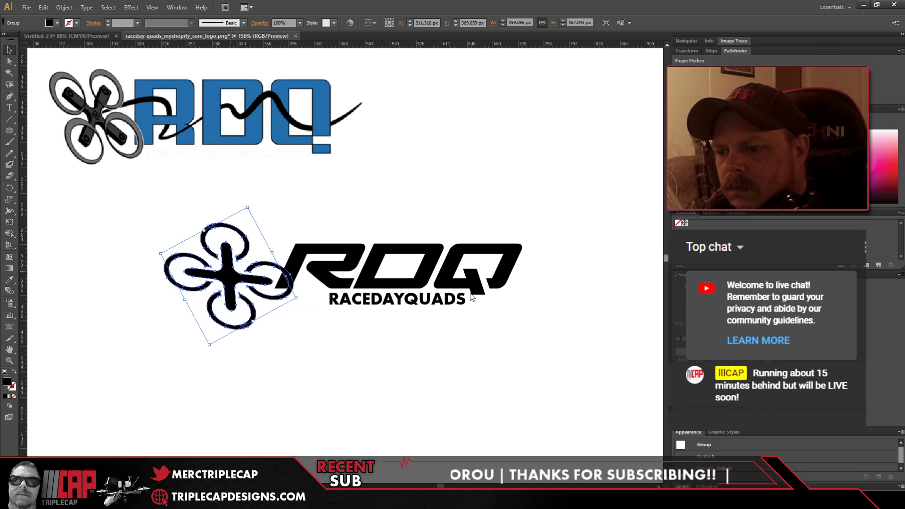
pyautogui.click(401, 347)
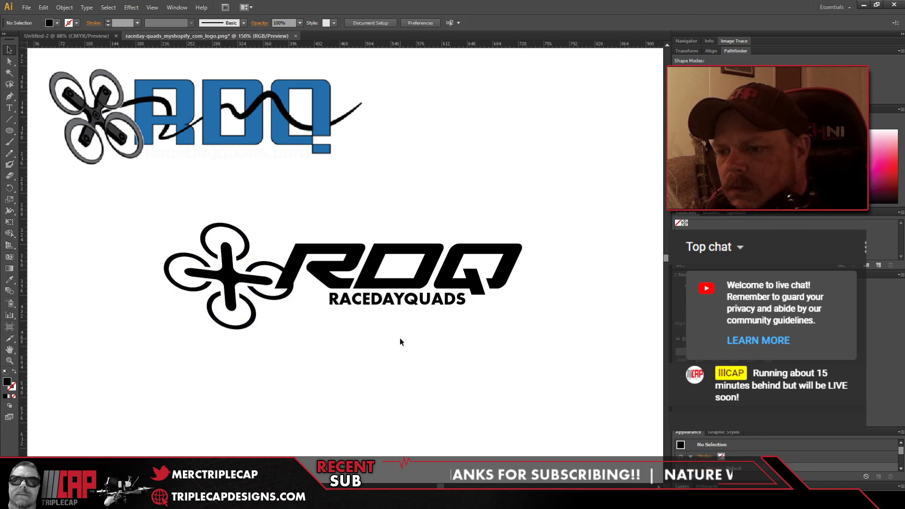
pyautogui.moveTo(230, 278); pyautogui.dragTo(209, 278)
pyautogui.moveTo(212, 325); pyautogui.dragTo(236, 315)
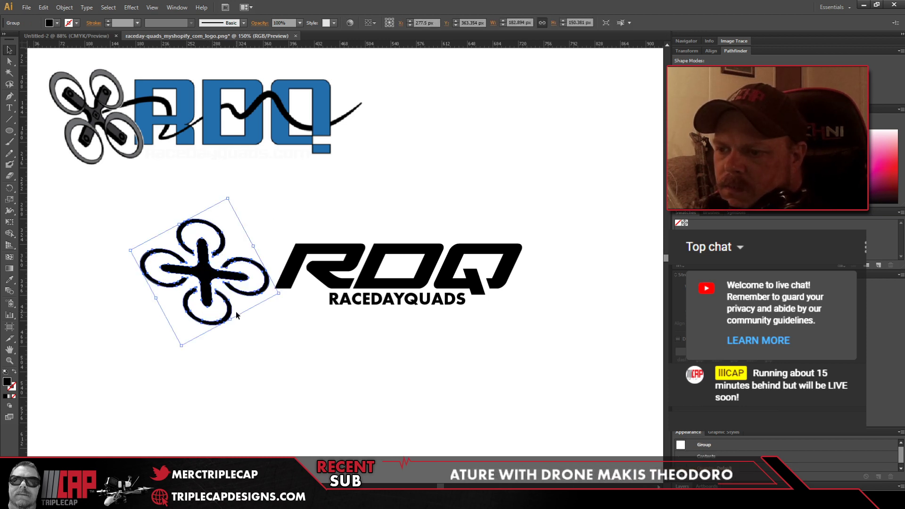
# Step: Extend the tagline under the RDQ lettering to read RACEDAYQUADS.COM in capitals
pyautogui.click(438, 304)
pyautogui.doubleClick(463, 300)
pyautogui.doubleClick(462, 301)
pyautogui.click(463, 300)
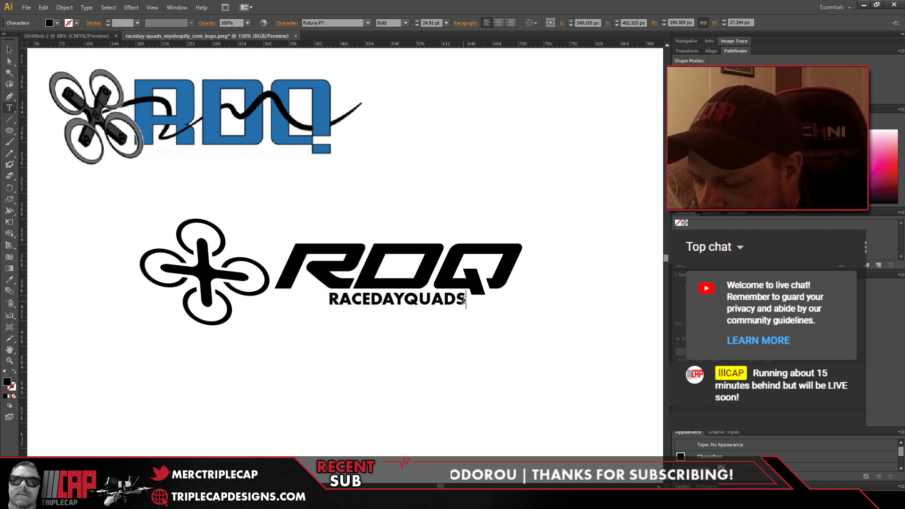
pyautogui.write('.com')
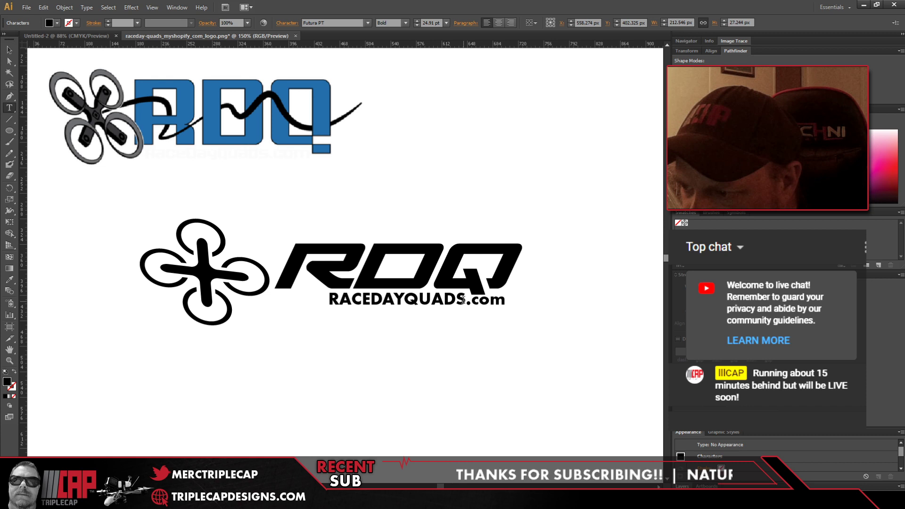
pyautogui.press('BackSpace')
pyautogui.press('BackSpace')
pyautogui.write('c')
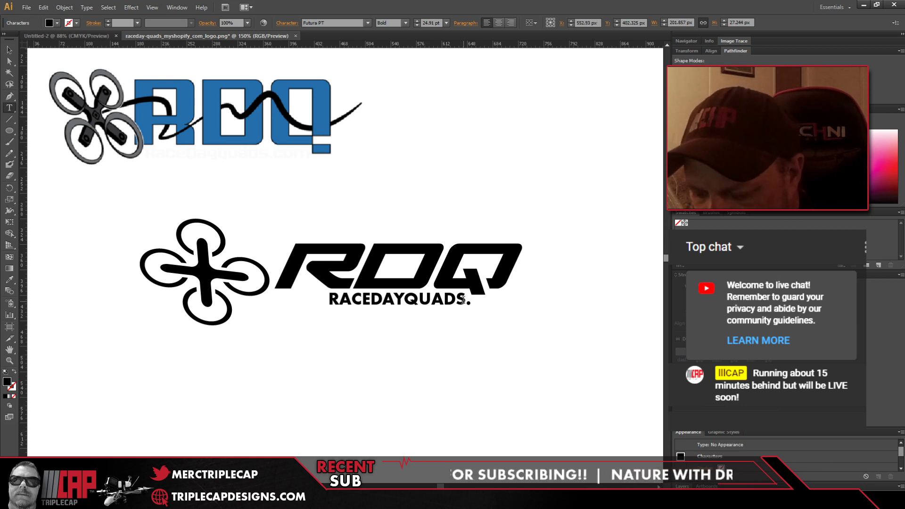
pyautogui.write('om')
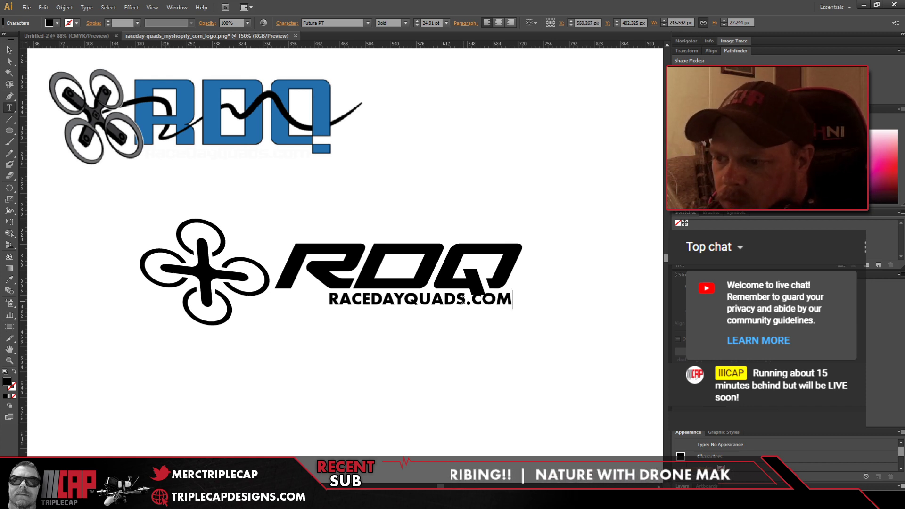
# Step: Shrink the RACEDAYQUADS.COM tagline to about 193 px wide and place it under the RDQ lettering, ending just before the Q's tail
pyautogui.click(8, 49)
pyautogui.moveTo(348, 306); pyautogui.dragTo(310, 306)
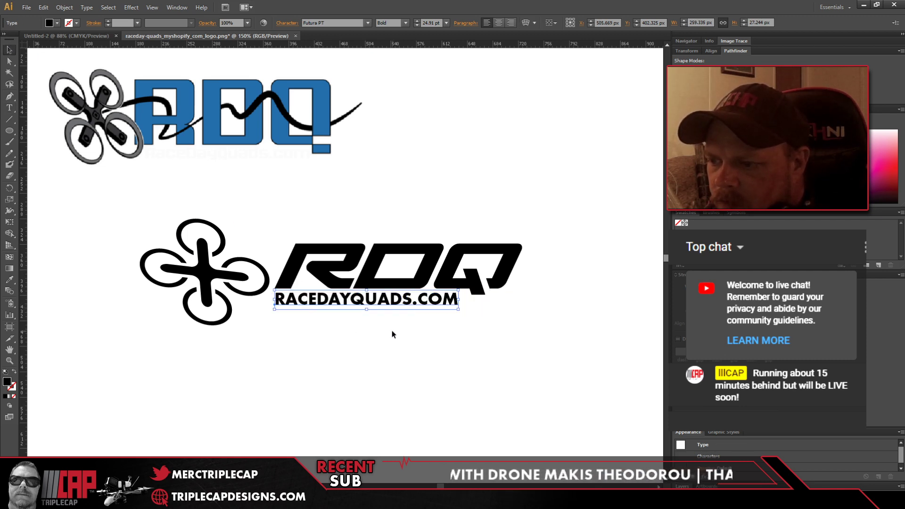
pyautogui.moveTo(458, 310); pyautogui.dragTo(406, 298)
pyautogui.click(446, 348)
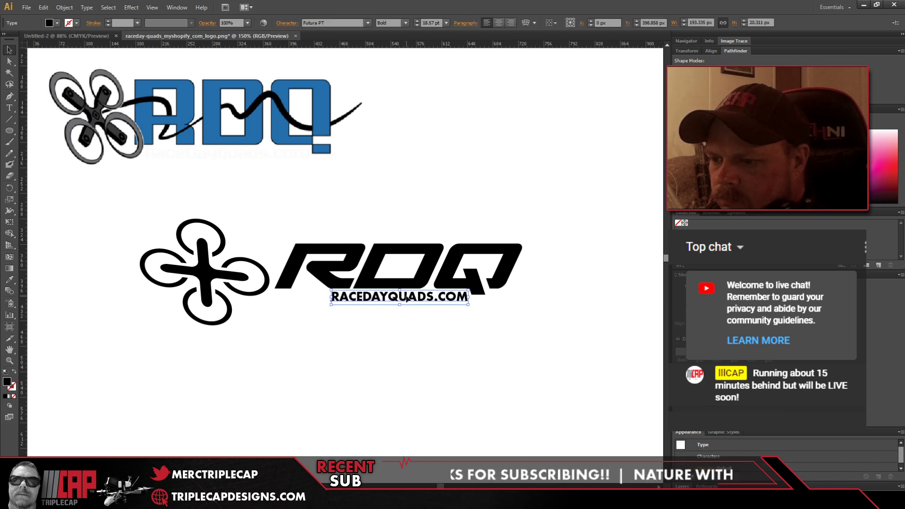
pyautogui.click(343, 334)
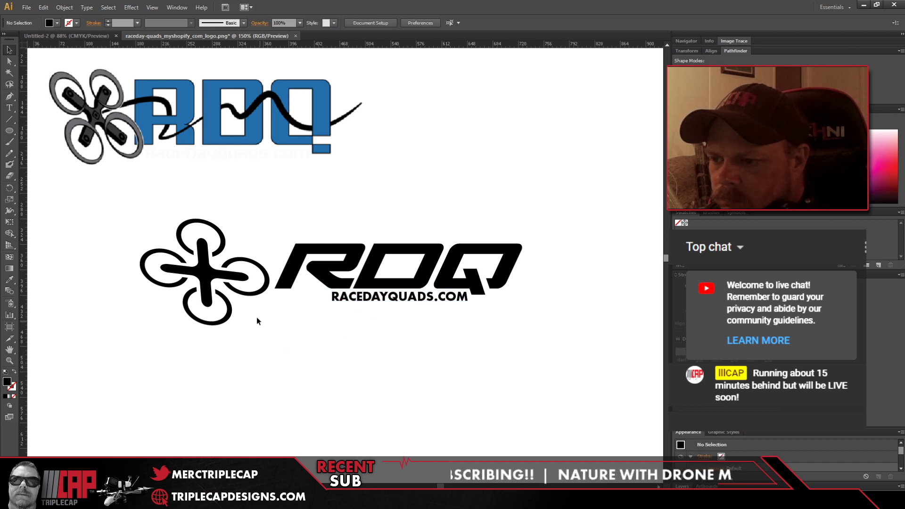
# Step: Move the drone icon right so its right propeller overlaps the R, and copy that propeller from inside the group
pyautogui.moveTo(205, 270); pyautogui.dragTo(247, 273)
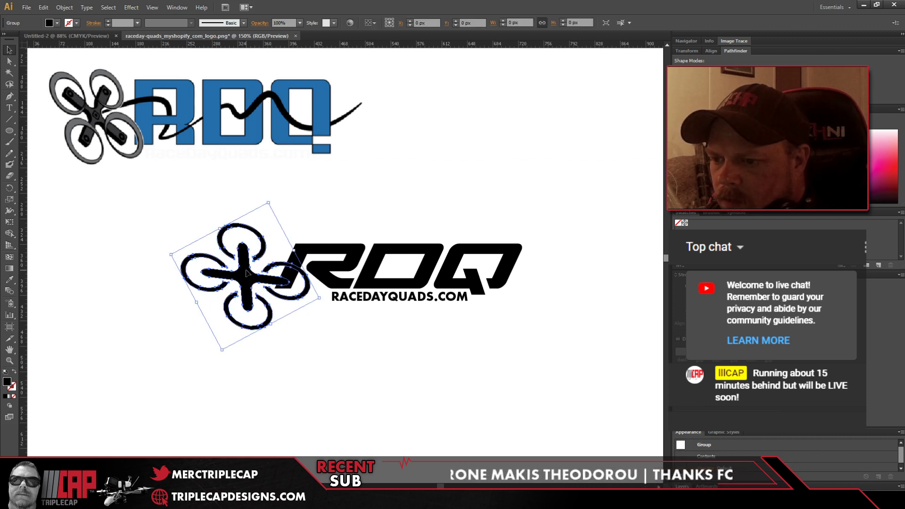
pyautogui.click(317, 350)
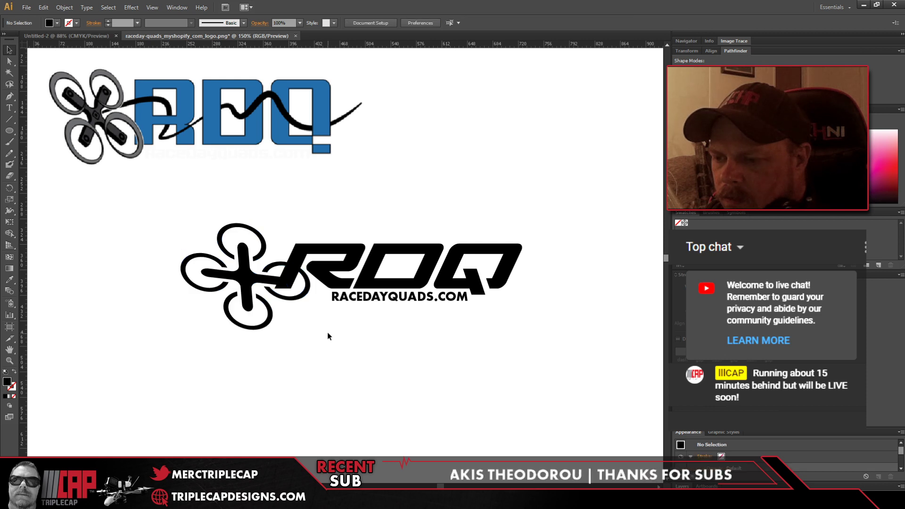
pyautogui.doubleClick(273, 268)
pyautogui.click(273, 268)
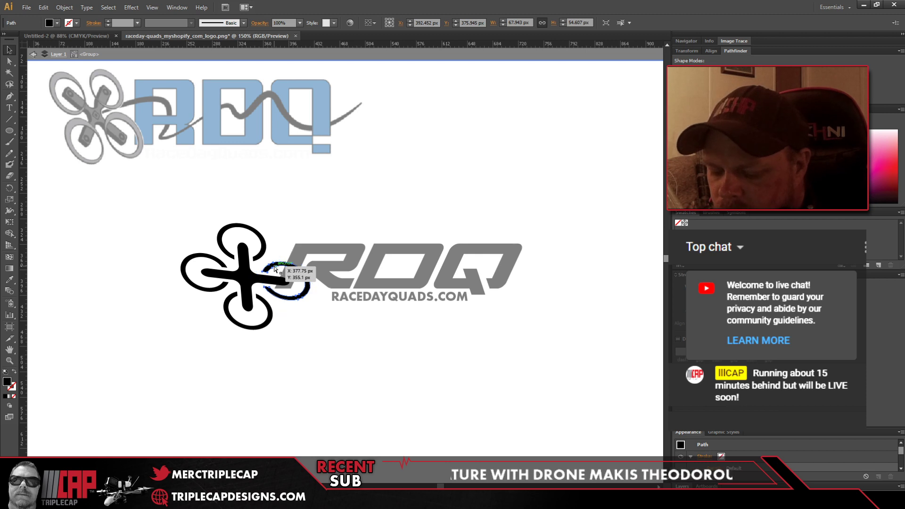
pyautogui.doubleClick(328, 353)
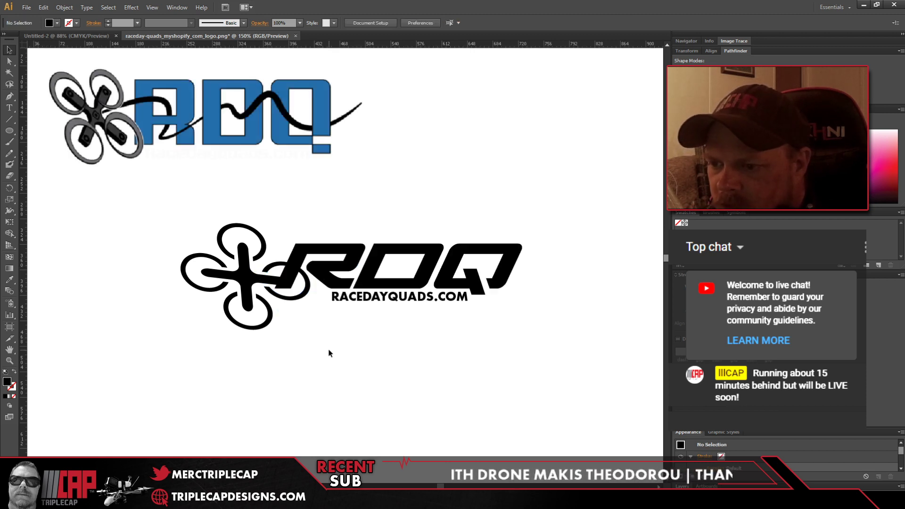
# Step: Convert the RDQ lettering to outlines and paste the copied propeller in place over the R
pyautogui.click(296, 260)
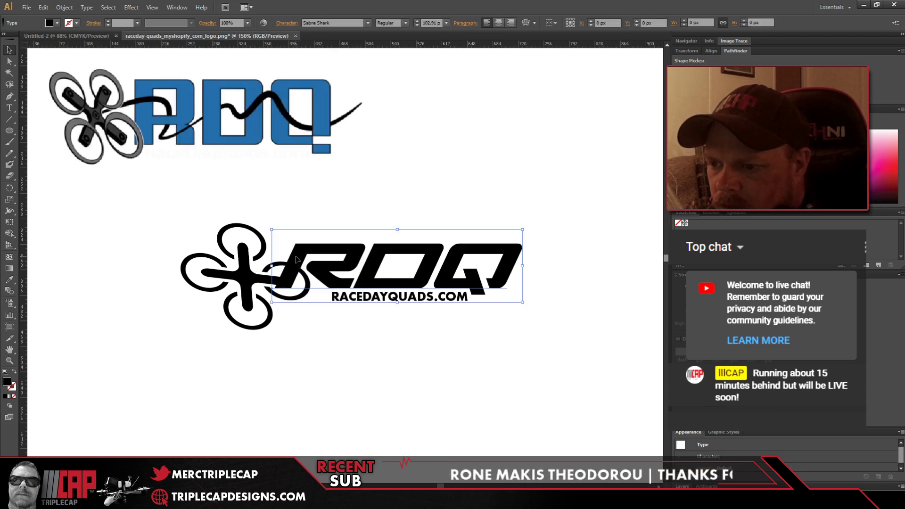
pyautogui.click(323, 327)
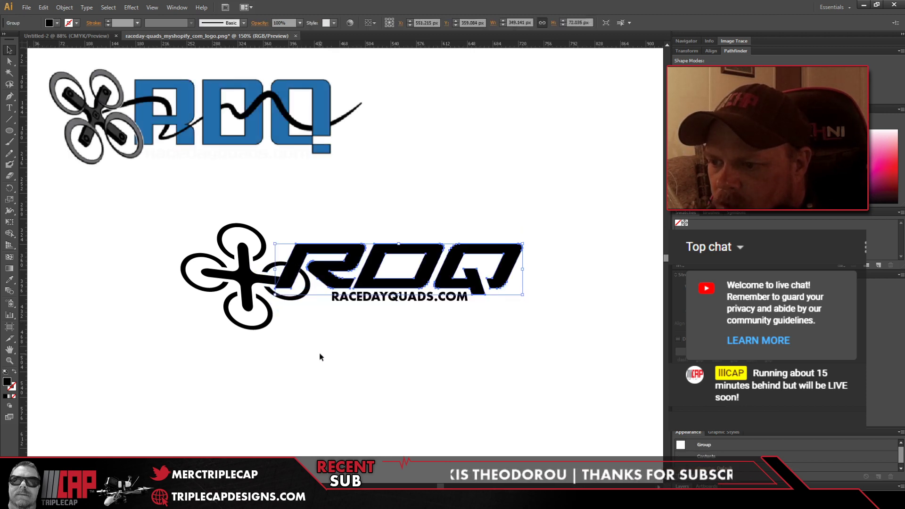
pyautogui.click(297, 254)
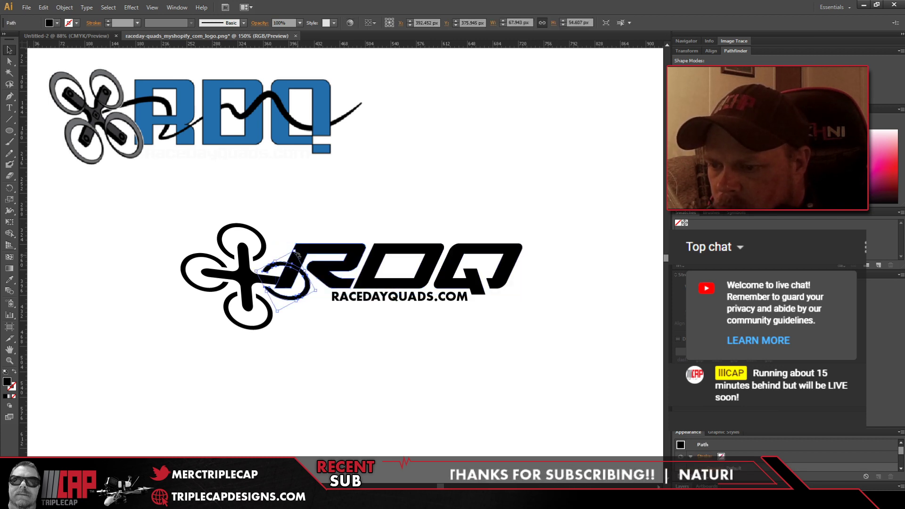
# Step: Try combining the pasted propeller with the whole RDQ lettering into one compound shape
pyautogui.keyDown('shift'); pyautogui.click(318, 252); pyautogui.keyUp('shift')
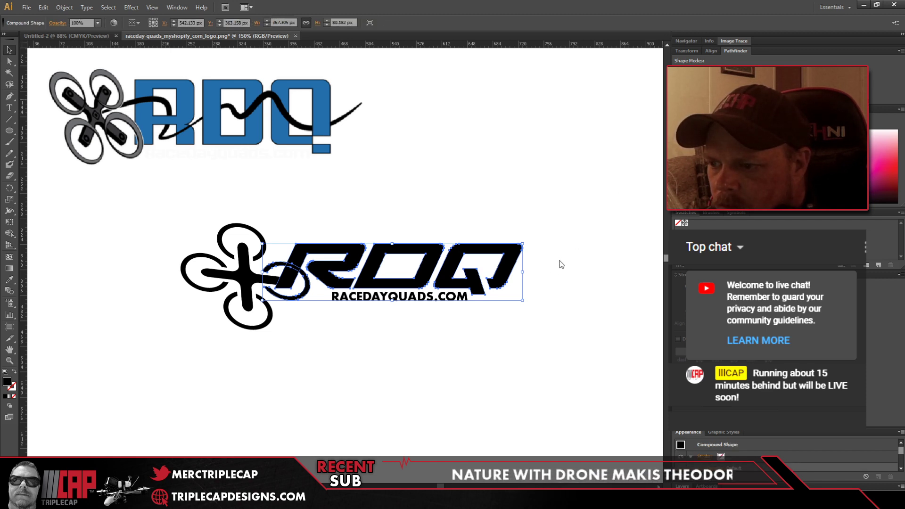
pyautogui.hotkey('ctrl', 'z')
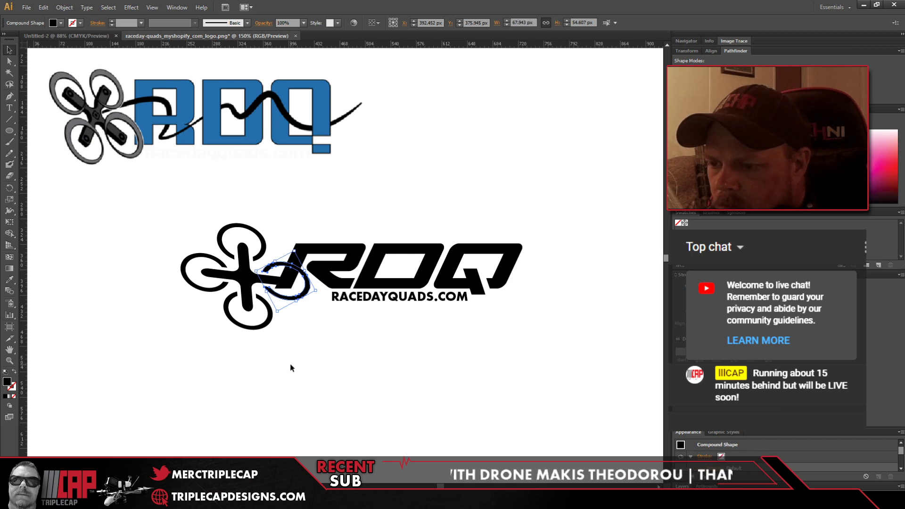
pyautogui.click(291, 367)
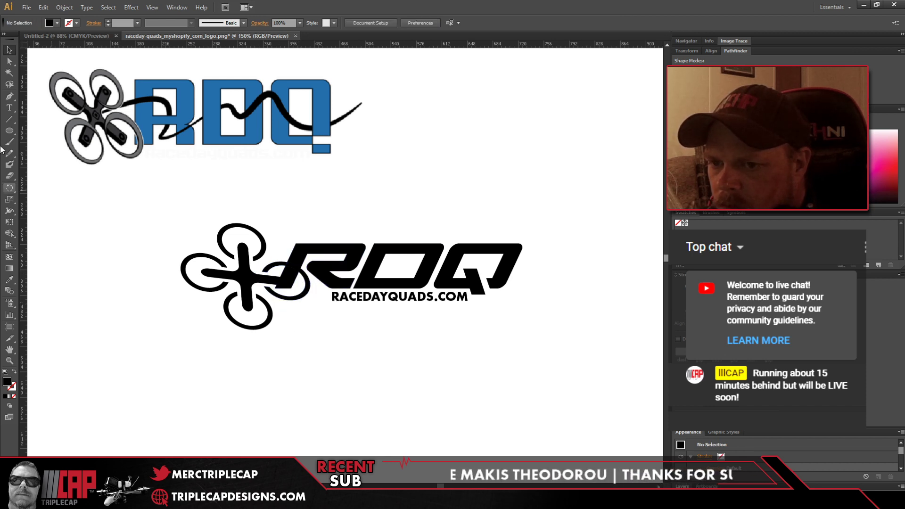
# Step: Select the outline of the R on its own, and undo and redo the latest changes to the lettering
pyautogui.click(10, 63)
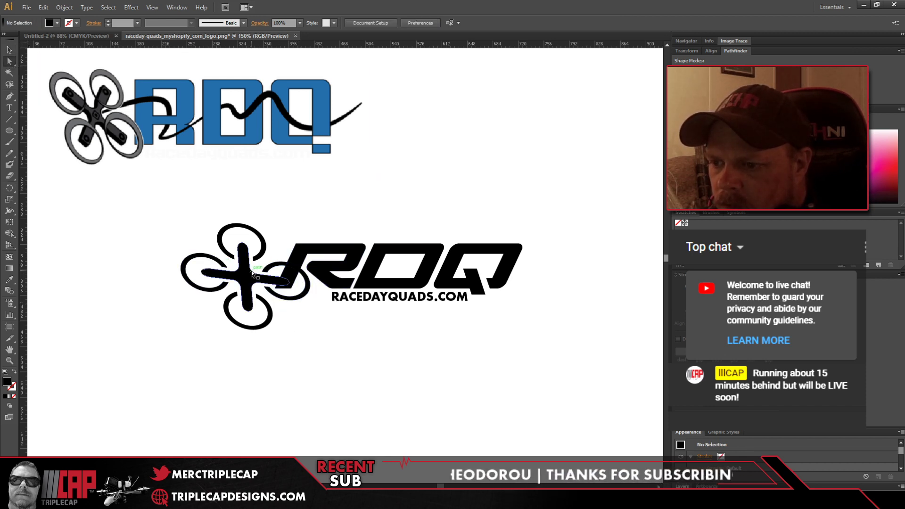
pyautogui.click(293, 279)
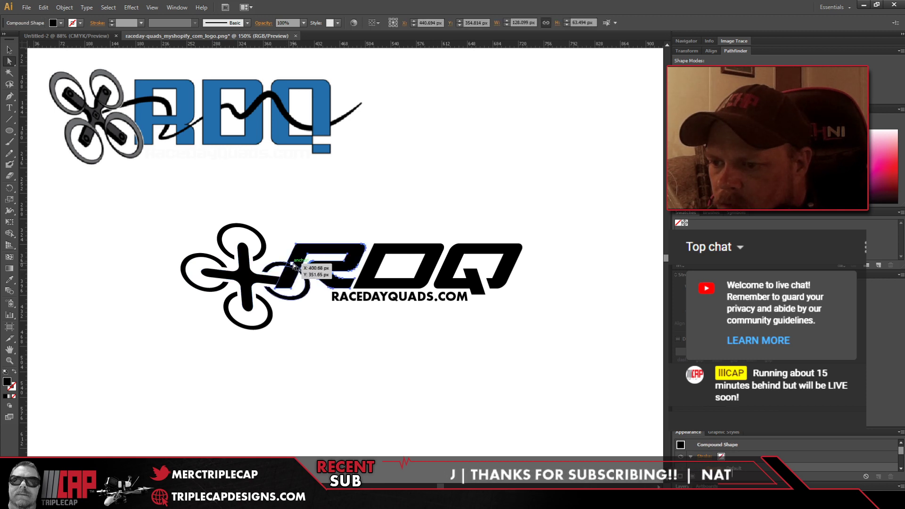
pyautogui.keyDown('alt'); pyautogui.click(291, 276); pyautogui.keyUp('alt')
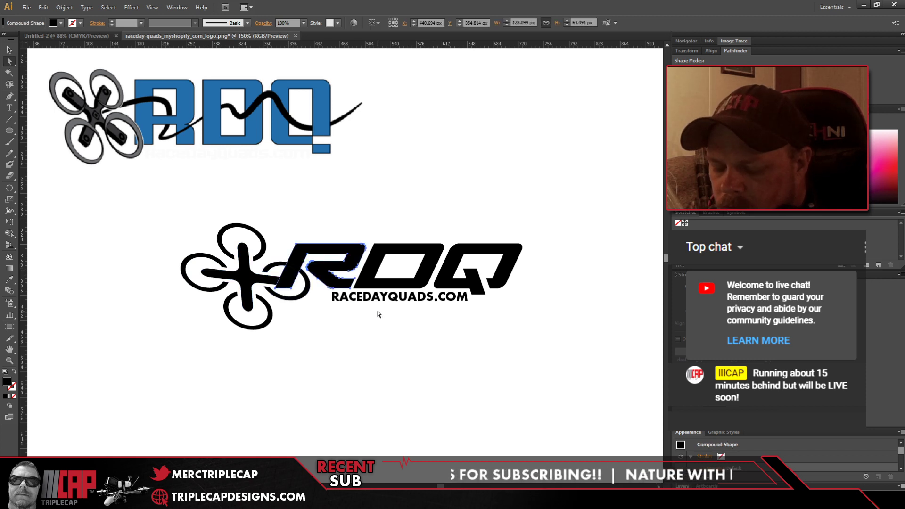
pyautogui.hotkey('ctrl', 'z')
pyautogui.hotkey('ctrl', 'z')
pyautogui.hotkey('ctrl', 'shift', 'z')
pyautogui.hotkey('ctrl', 'shift', 'z')
pyautogui.click(389, 386)
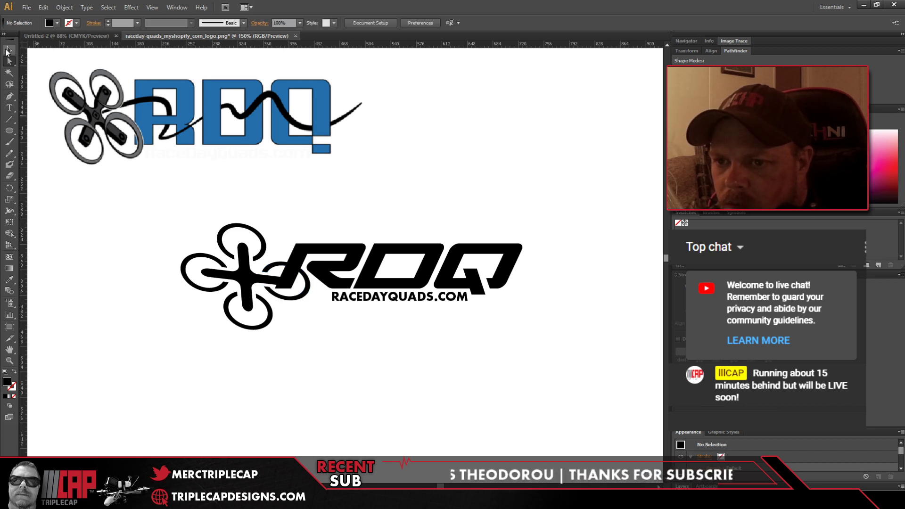
# Step: Copy the drone's right propeller again from inside its group and paste the copy in place over the R
pyautogui.click(287, 301)
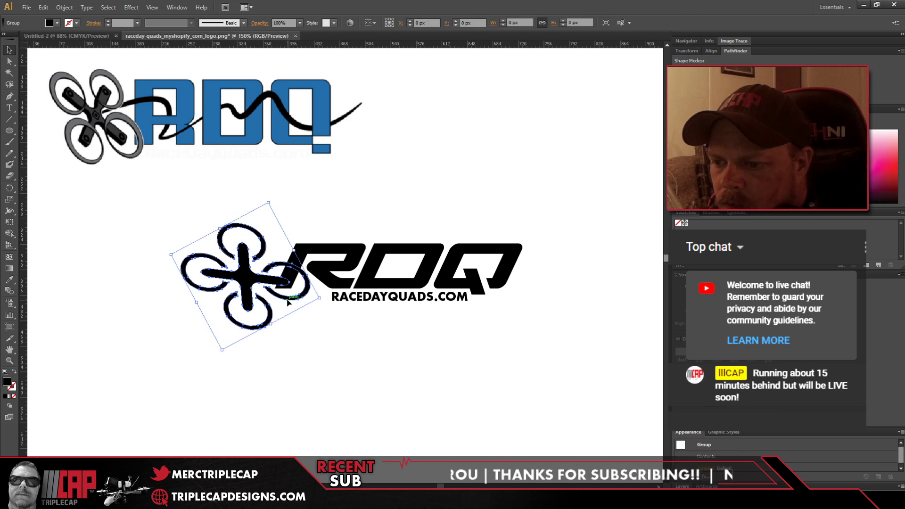
pyautogui.doubleClick(287, 300)
pyautogui.click(288, 301)
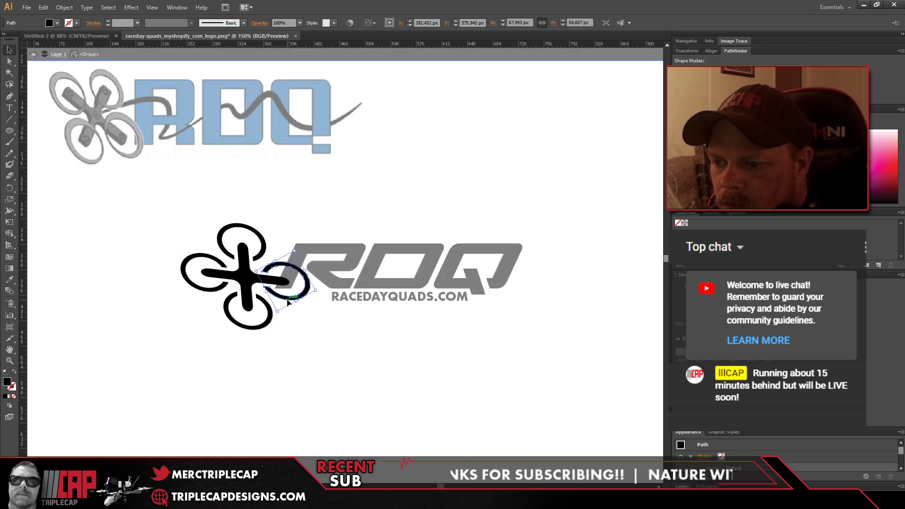
pyautogui.doubleClick(315, 353)
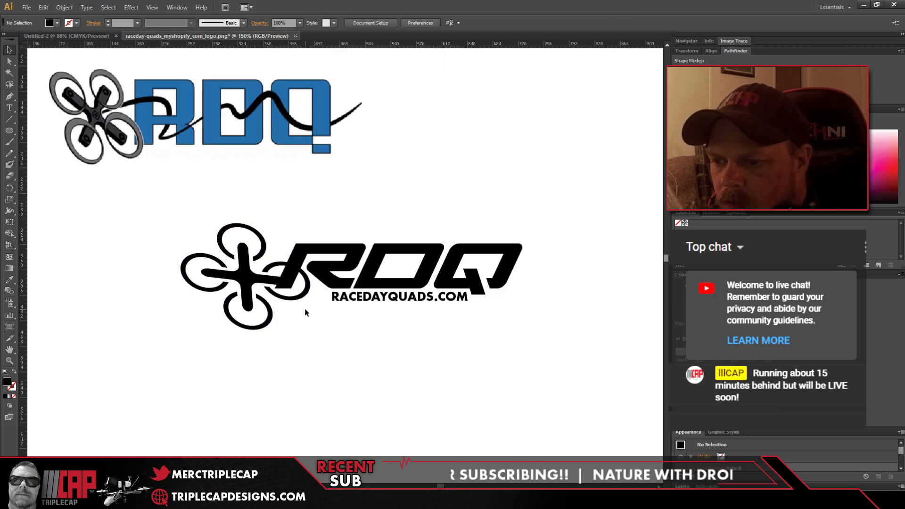
pyautogui.click(295, 257)
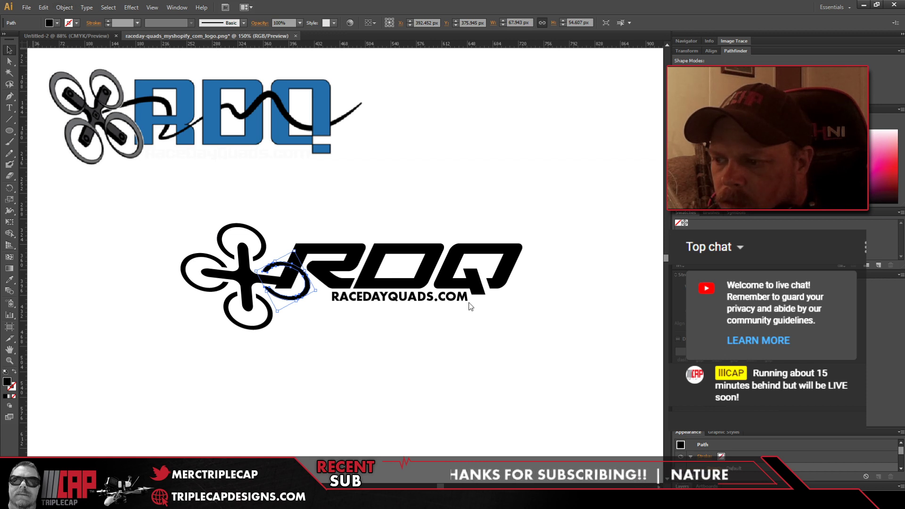
# Step: Create a thickened version of the propeller copy over the R, about 80 by 65 px, and cut it out of the artwork
pyautogui.hotkey('ctrl', 'f')
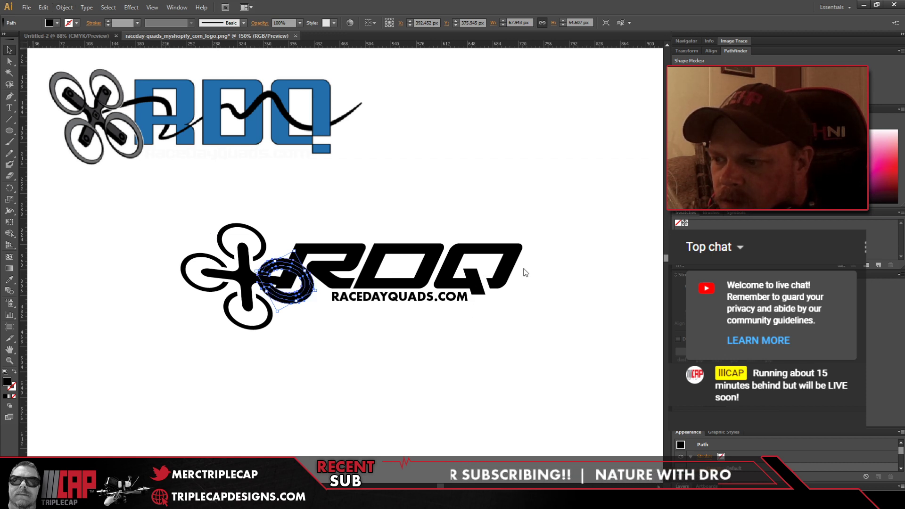
pyautogui.keyDown('shift'); pyautogui.click(330, 248); pyautogui.keyUp('shift')
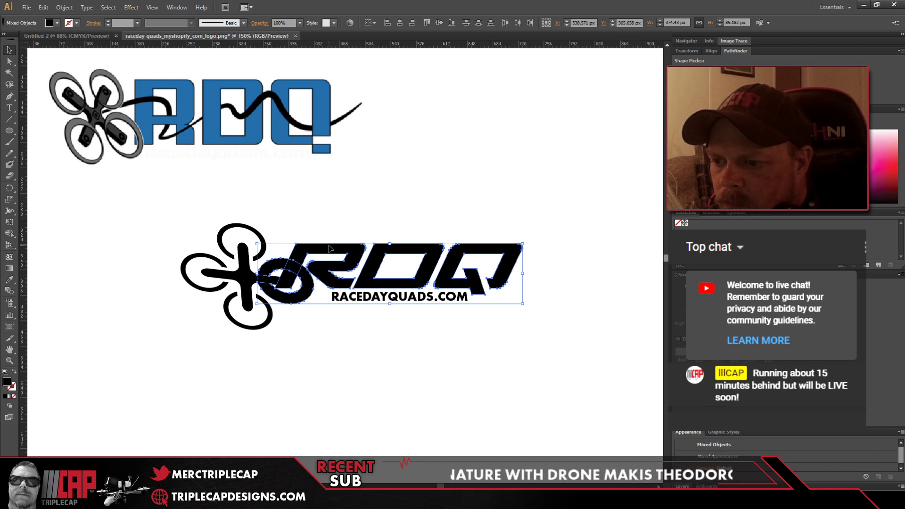
pyautogui.click(279, 232)
pyautogui.click(278, 260)
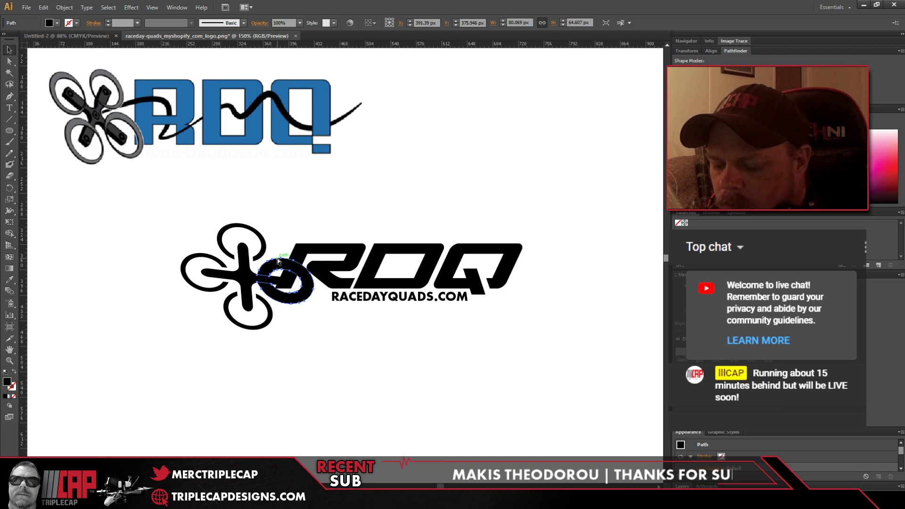
pyautogui.press('Delete')
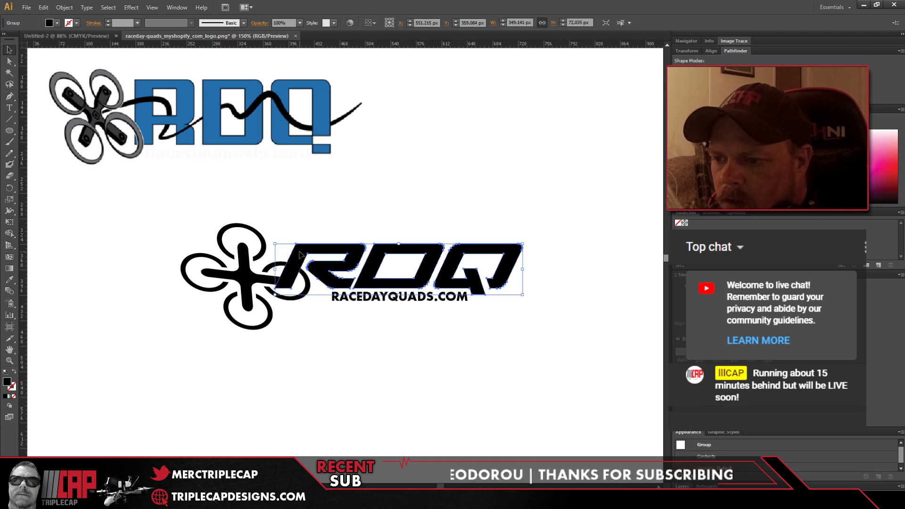
# Step: Place the thickened propeller inside the lettering group and subtract it from the R, expanding the result
pyautogui.doubleClick(299, 255)
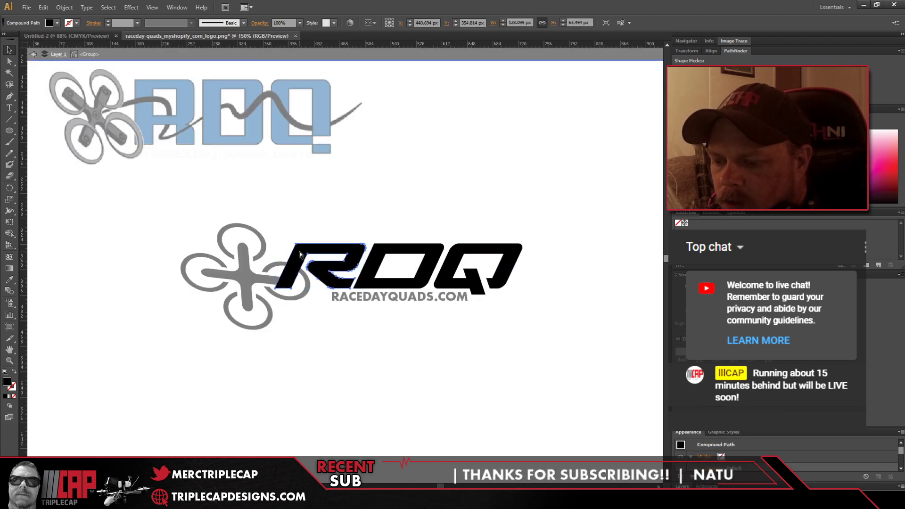
pyautogui.hotkey('ctrl', 'z')
pyautogui.keyDown('shift'); pyautogui.click(337, 255); pyautogui.keyUp('shift')
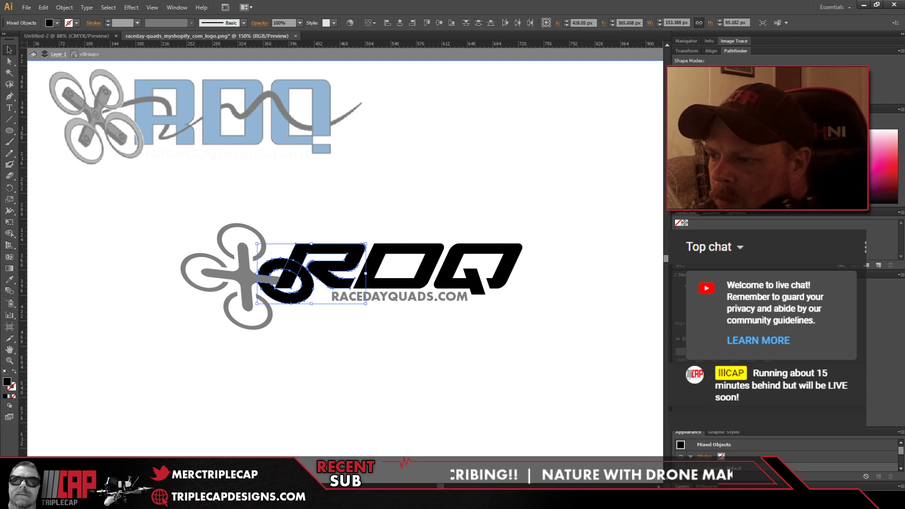
pyautogui.keyDown('alt'); pyautogui.click(690, 70); pyautogui.keyUp('alt')
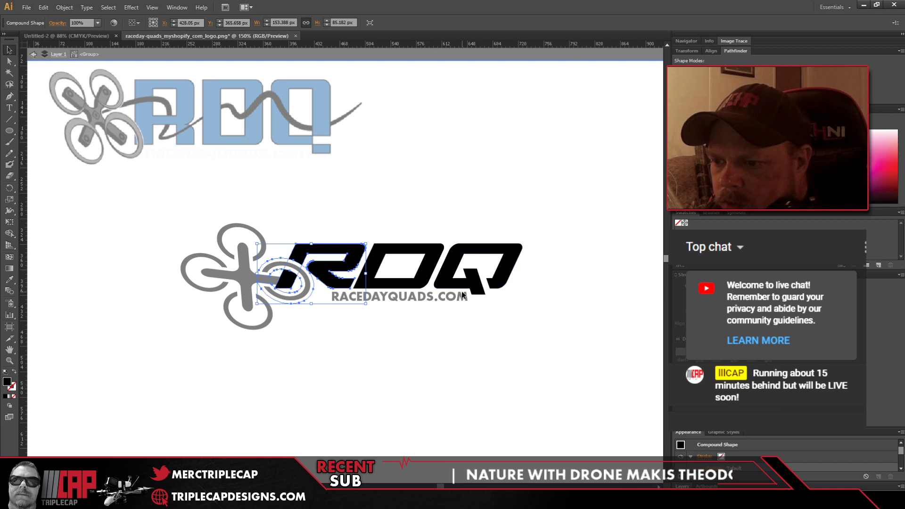
pyautogui.click(763, 70)
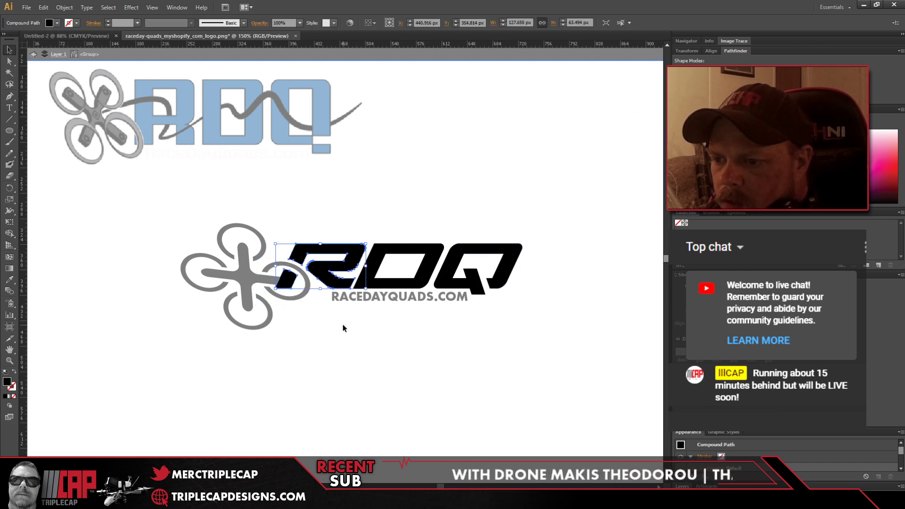
# Step: Delete the cut-off piece of the R's leg inside the propeller ring and leave the isolated group
pyautogui.doubleClick(287, 282)
pyautogui.click(287, 283)
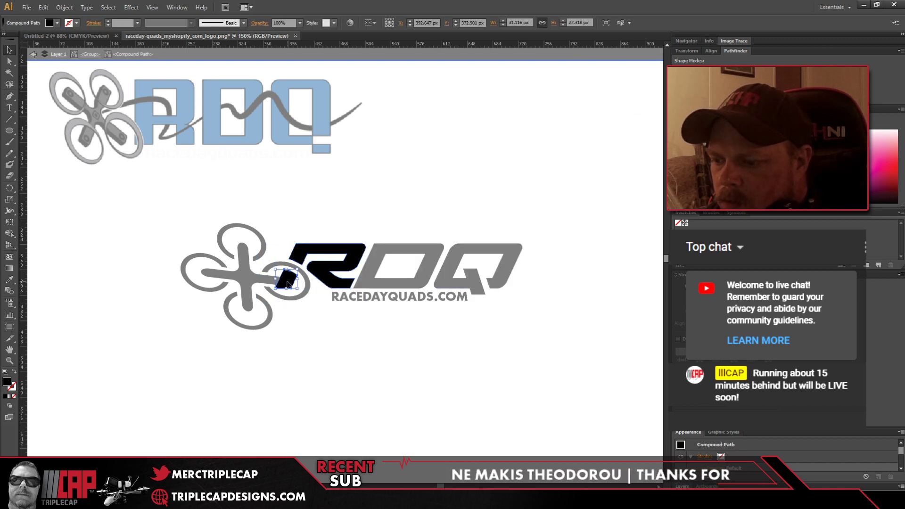
pyautogui.press('Delete')
pyautogui.doubleClick(315, 331)
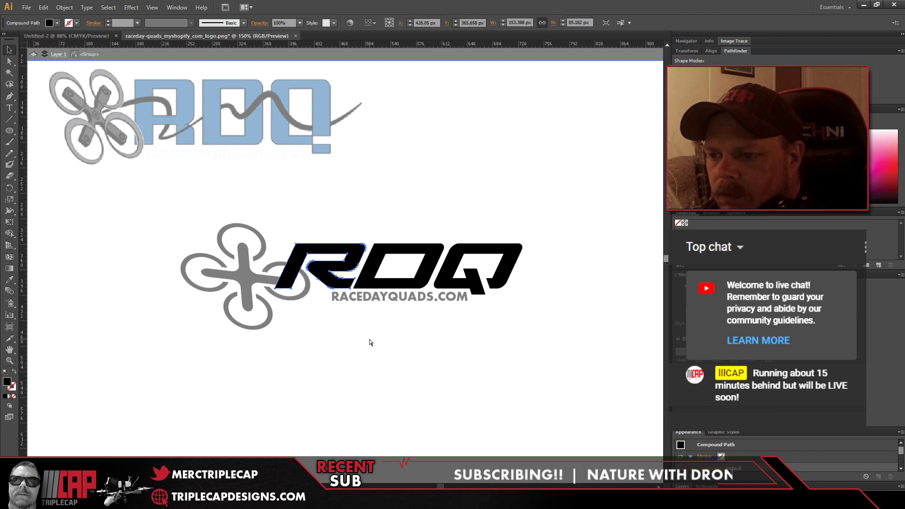
# Step: Rotate the drone counterclockwise and delete the loose propeller copy lying over the R
pyautogui.click(292, 302)
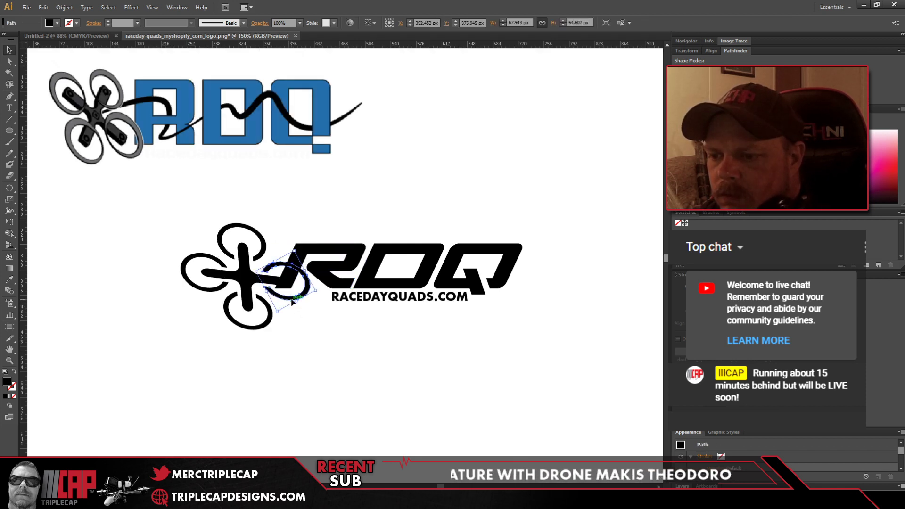
pyautogui.click(293, 329)
pyautogui.click(241, 274)
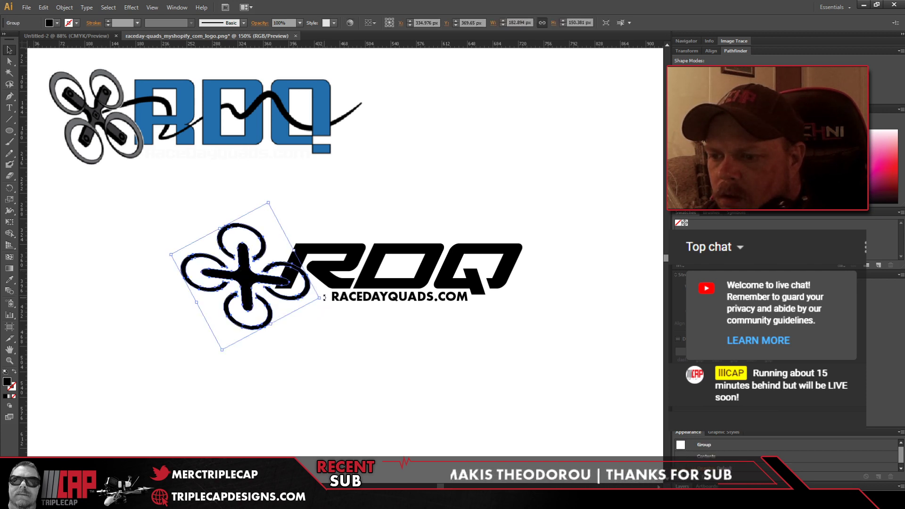
pyautogui.moveTo(324, 297); pyautogui.dragTo(310, 191)
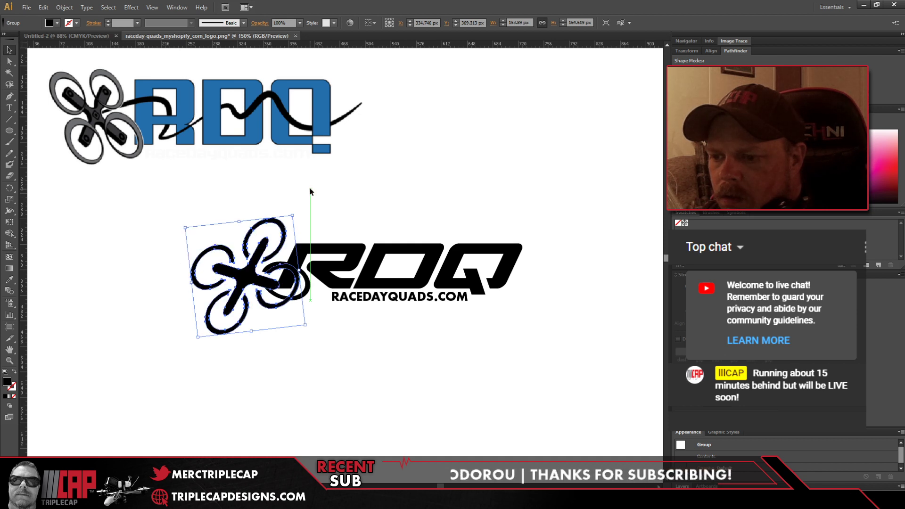
pyautogui.click(316, 297)
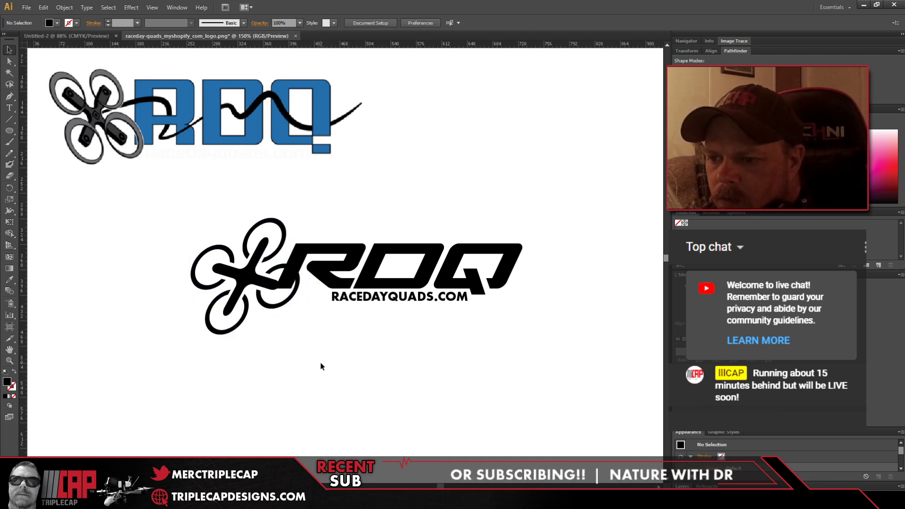
# Step: Try several drone positions overlapping the R, and move the drone to the left, clear of the lettering
pyautogui.click(248, 274)
pyautogui.moveTo(248, 274); pyautogui.dragTo(238, 267)
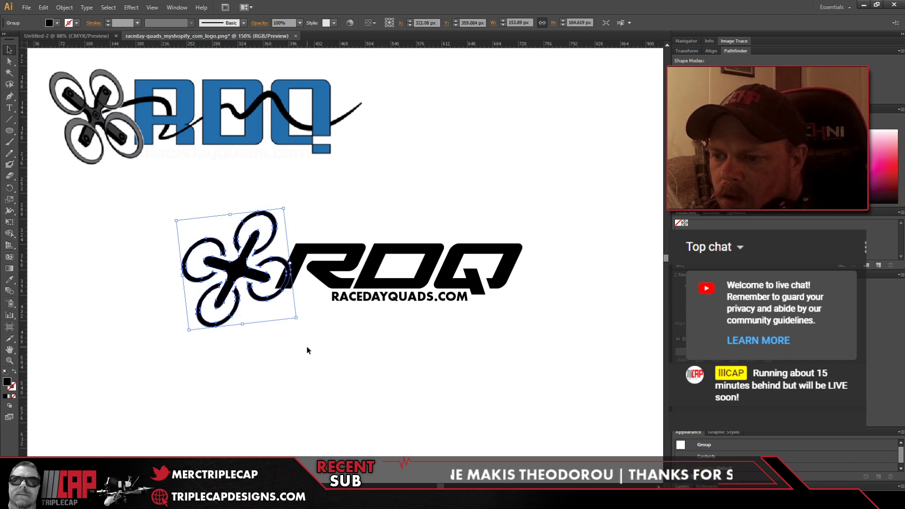
pyautogui.click(317, 353)
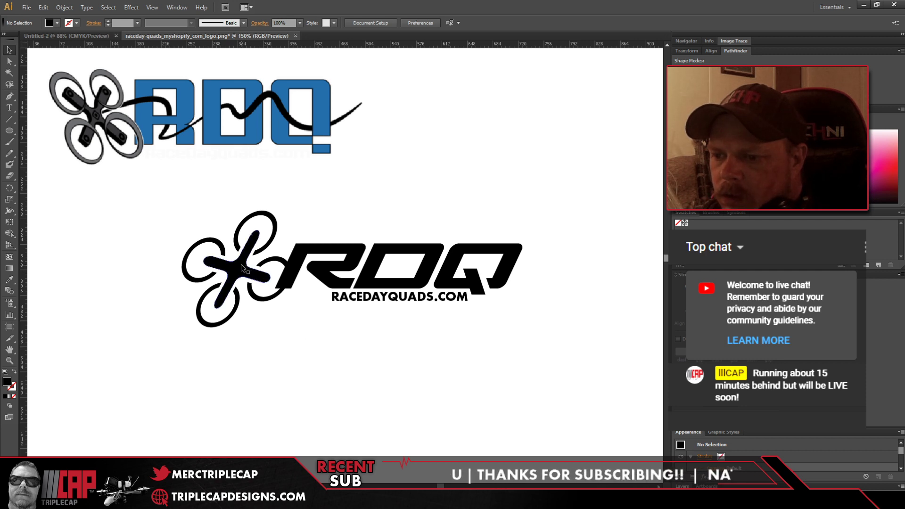
pyautogui.moveTo(241, 268); pyautogui.dragTo(244, 280)
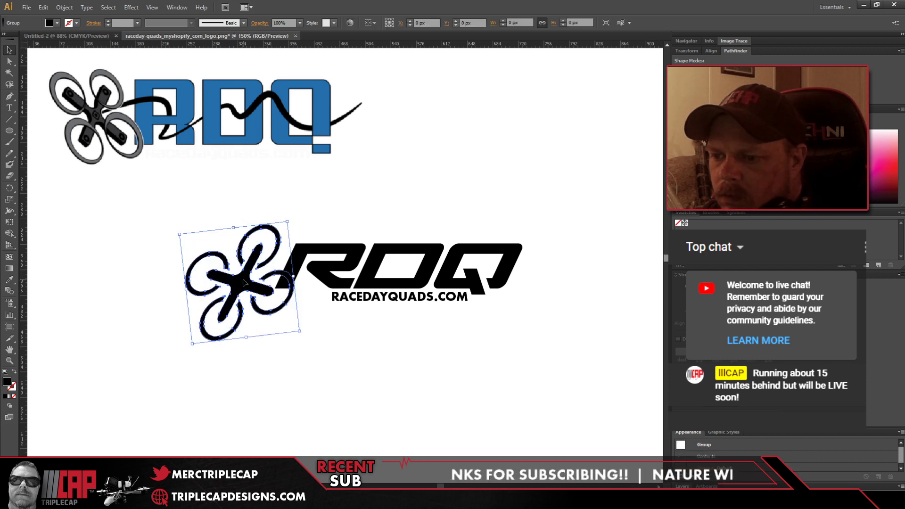
pyautogui.click(383, 363)
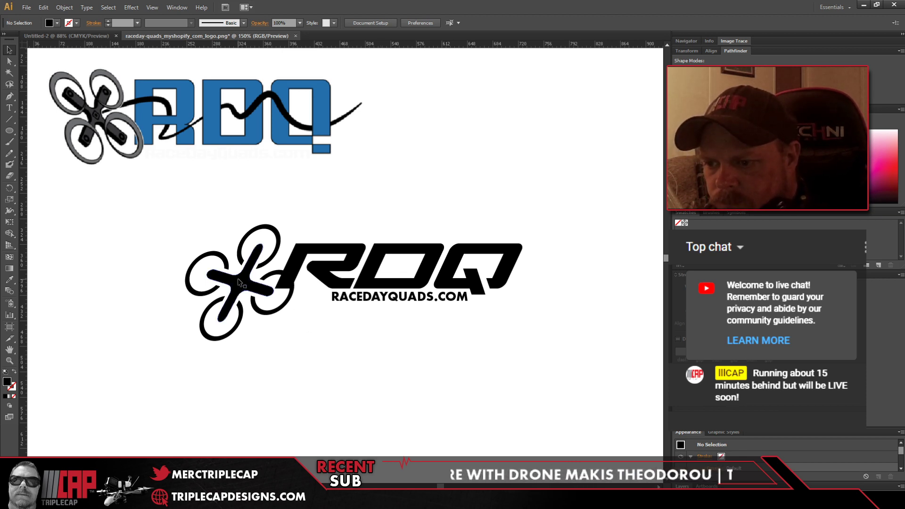
pyautogui.moveTo(237, 279); pyautogui.dragTo(207, 275)
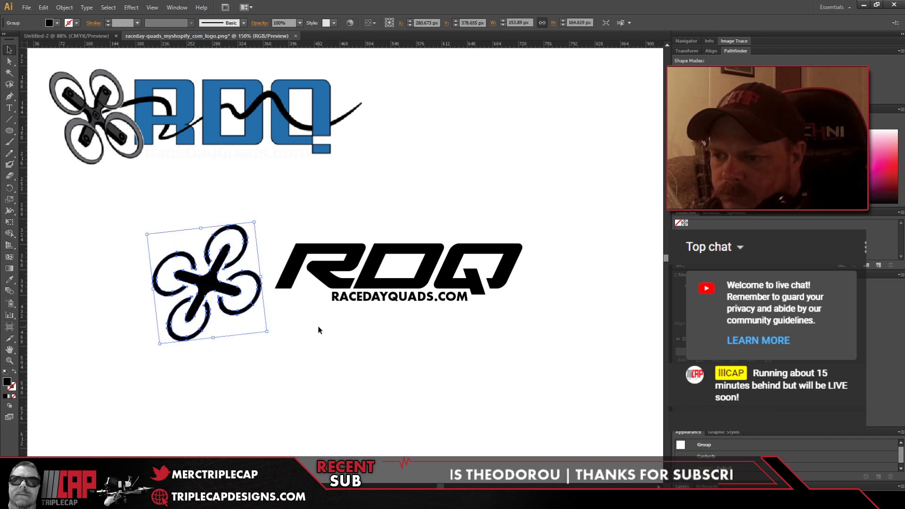
pyautogui.click(430, 418)
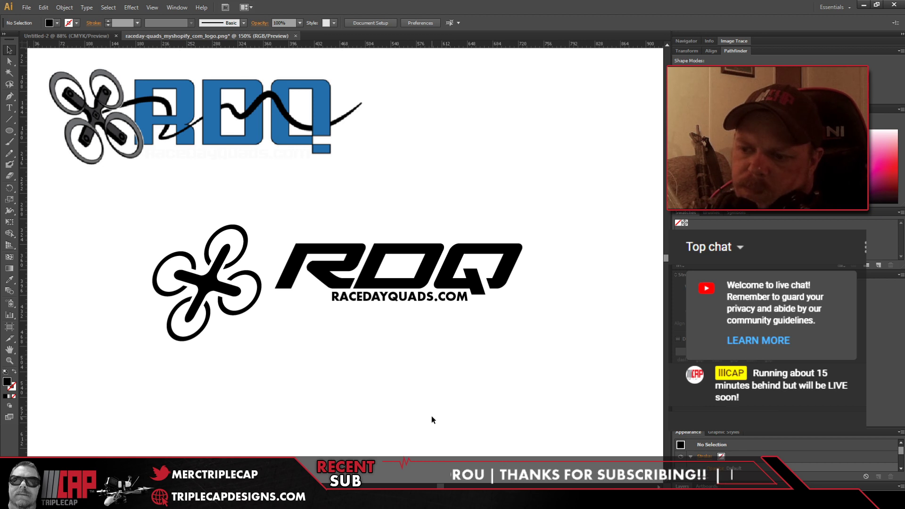
# Step: Rotate the drone clockwise and position it so its right propeller sits close beside the R
pyautogui.click(214, 288)
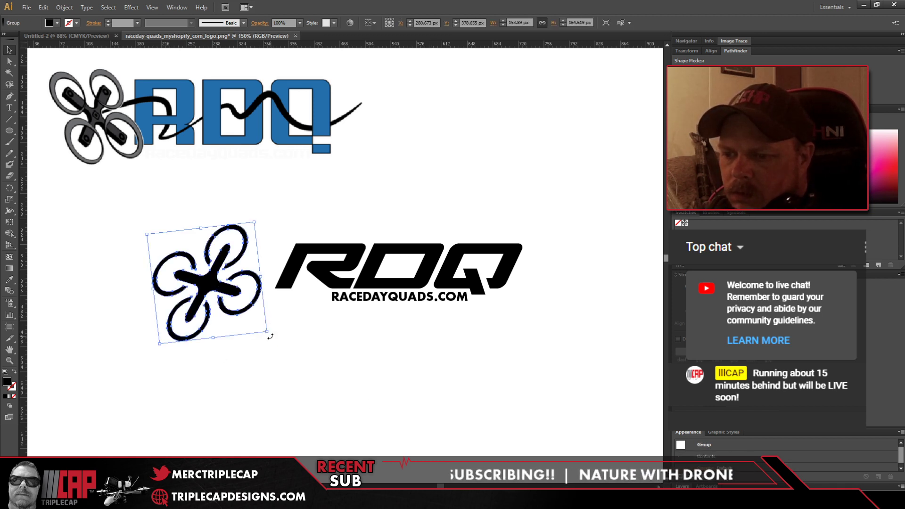
pyautogui.moveTo(270, 336); pyautogui.dragTo(219, 348)
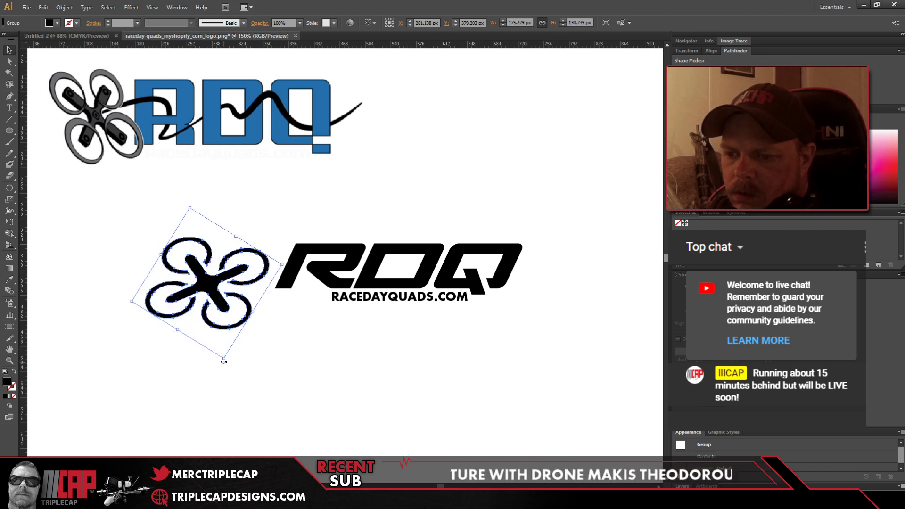
pyautogui.moveTo(225, 361); pyautogui.dragTo(216, 365)
pyautogui.moveTo(212, 287); pyautogui.dragTo(231, 252)
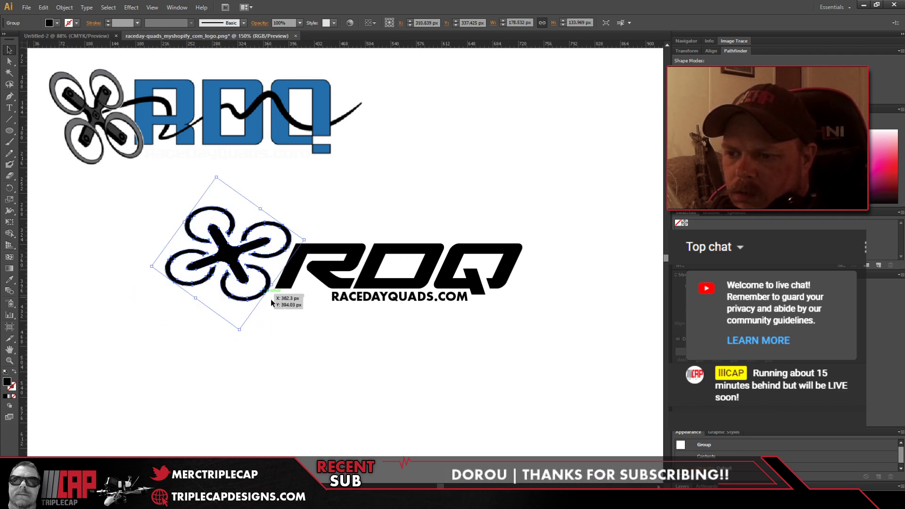
pyautogui.hotkey('ctrl', 'z')
pyautogui.hotkey('ctrl', 'z')
pyautogui.hotkey('ctrl', 'z')
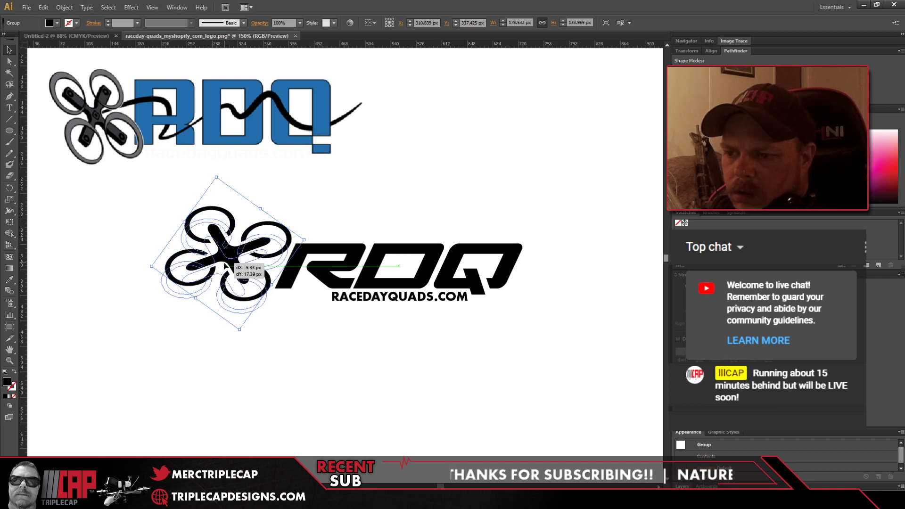
pyautogui.click(315, 332)
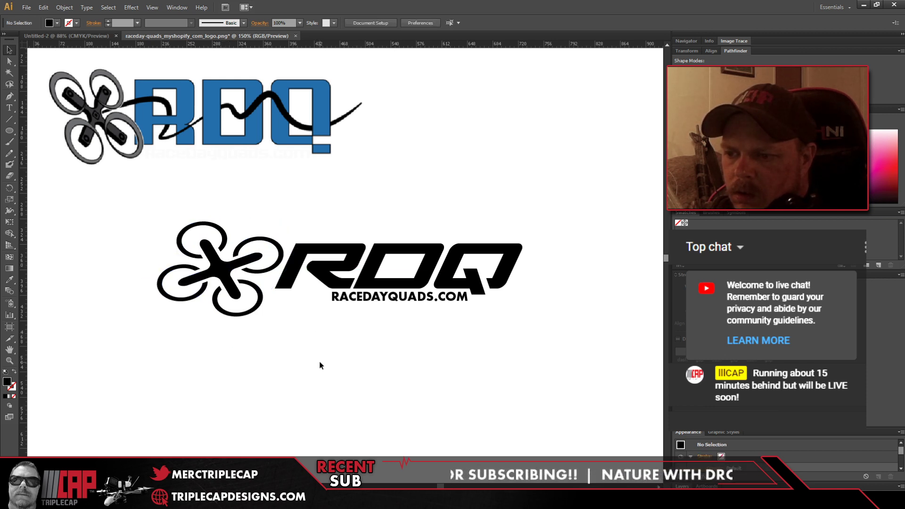
# Step: Scale the drone down to about 136 by 102 px and place it left of the R with a gap between them
pyautogui.click(214, 256)
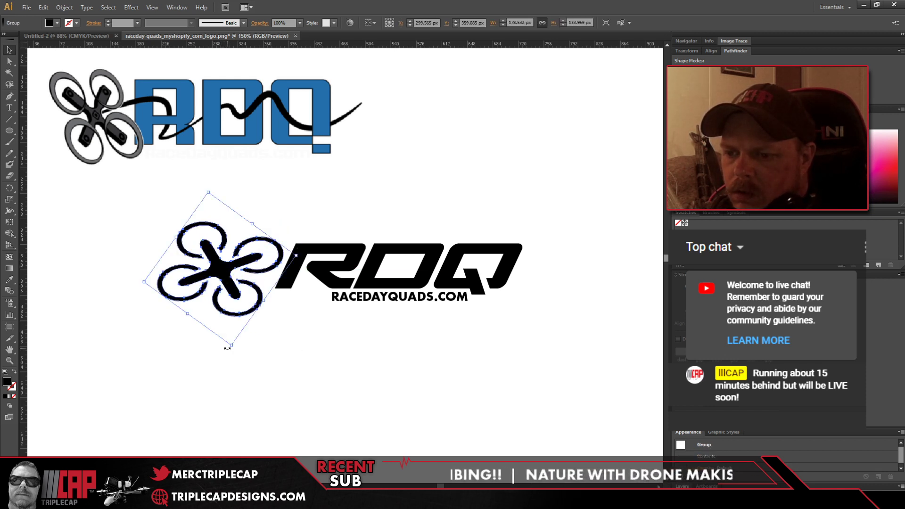
pyautogui.moveTo(231, 344); pyautogui.dragTo(218, 316)
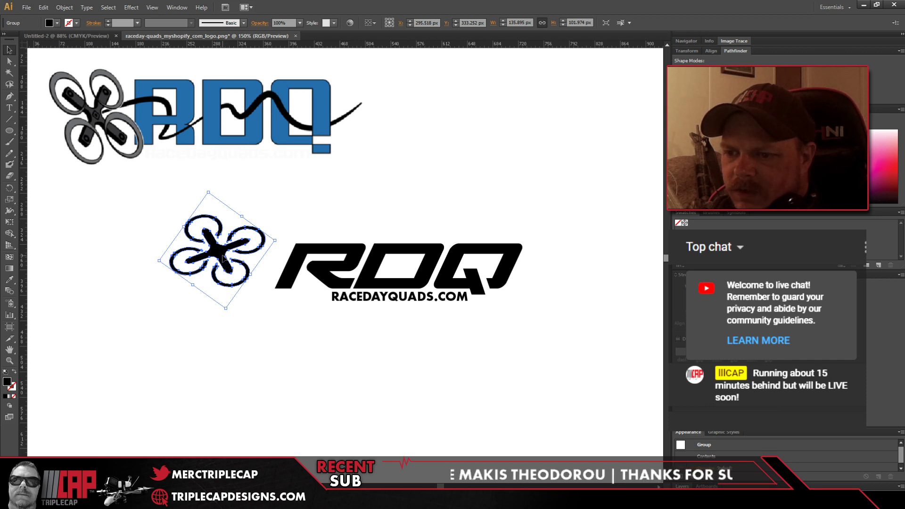
pyautogui.moveTo(217, 251); pyautogui.dragTo(256, 297)
pyautogui.click(298, 343)
pyautogui.click(394, 406)
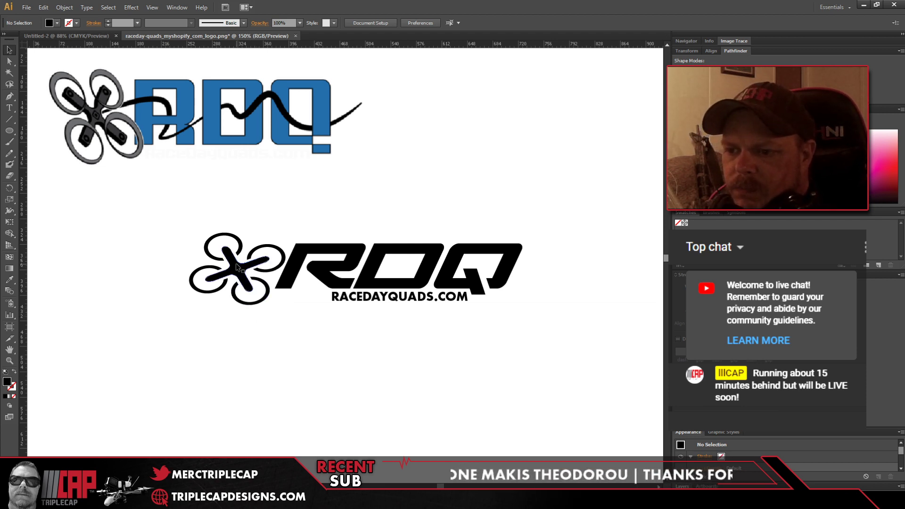
pyautogui.moveTo(240, 272); pyautogui.dragTo(216, 281)
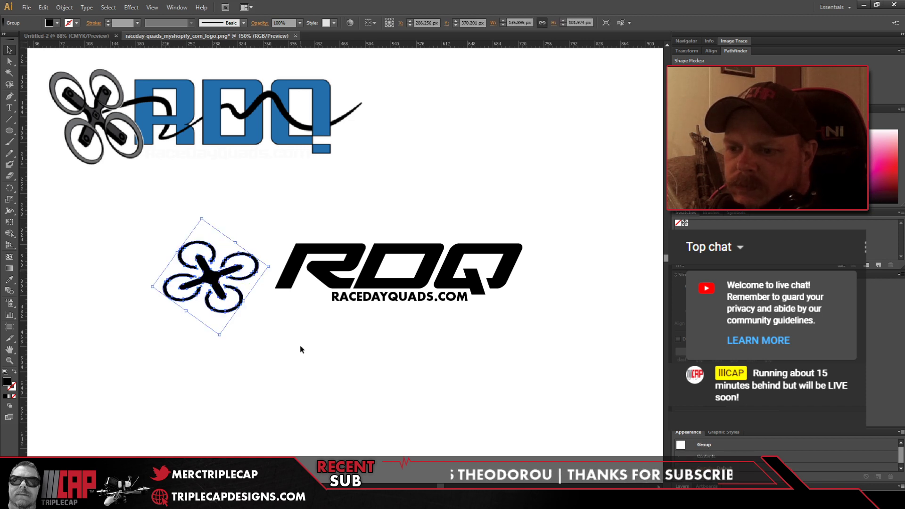
pyautogui.click(282, 336)
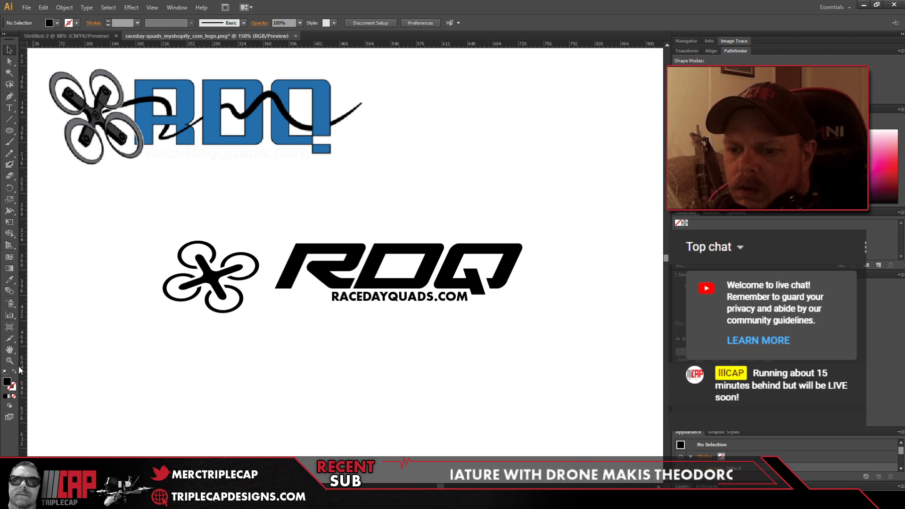
# Step: Draw a black circle on the end of the drone's lower-left arm and enlarge it to about 15.7 px
pyautogui.click(10, 134)
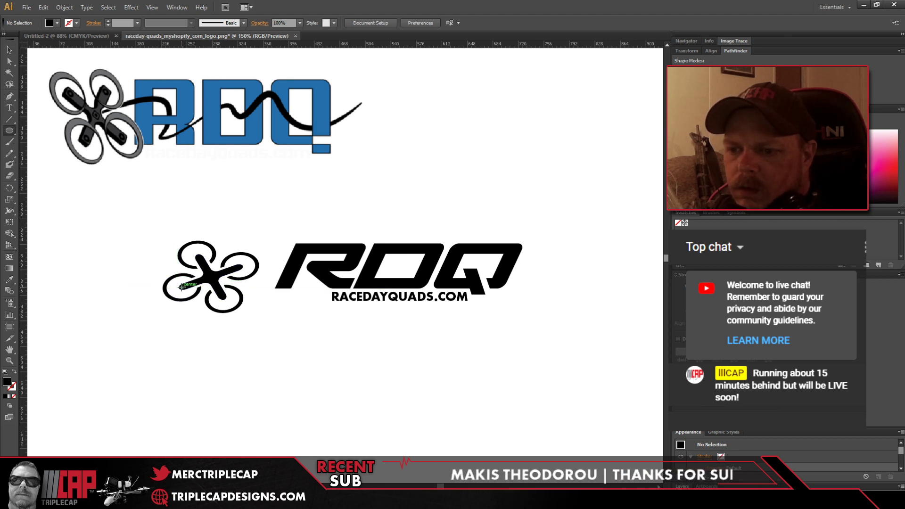
pyautogui.moveTo(182, 287); pyautogui.dragTo(176, 283)
pyautogui.click(9, 51)
pyautogui.click(134, 373)
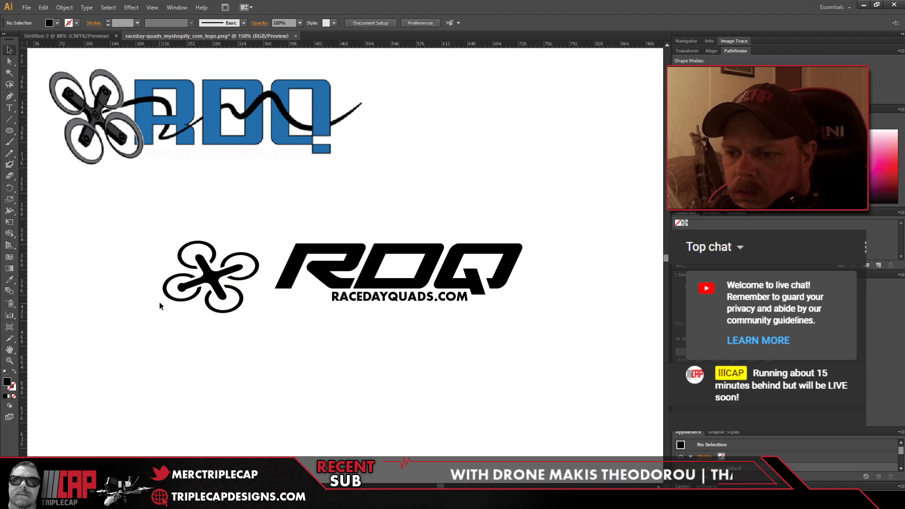
pyautogui.scroll(2, 182, 292)
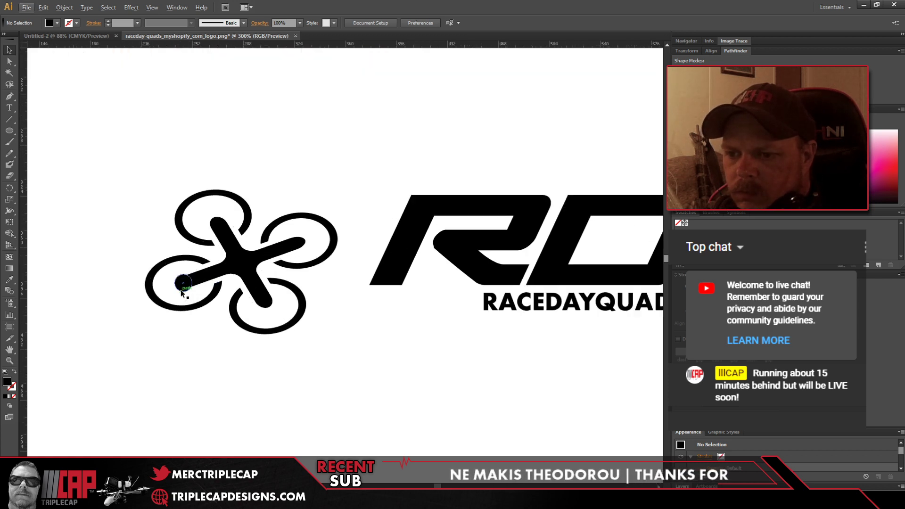
pyautogui.click(183, 291)
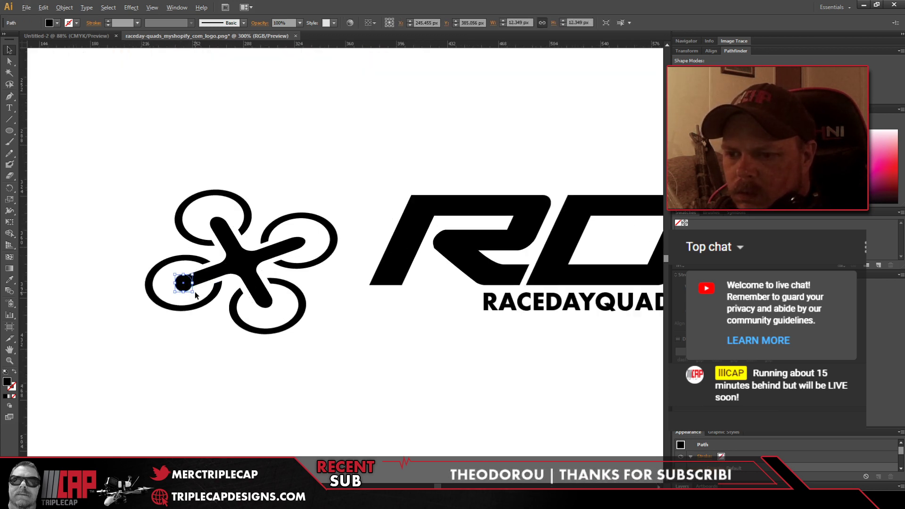
pyautogui.moveTo(193, 292); pyautogui.dragTo(197, 296)
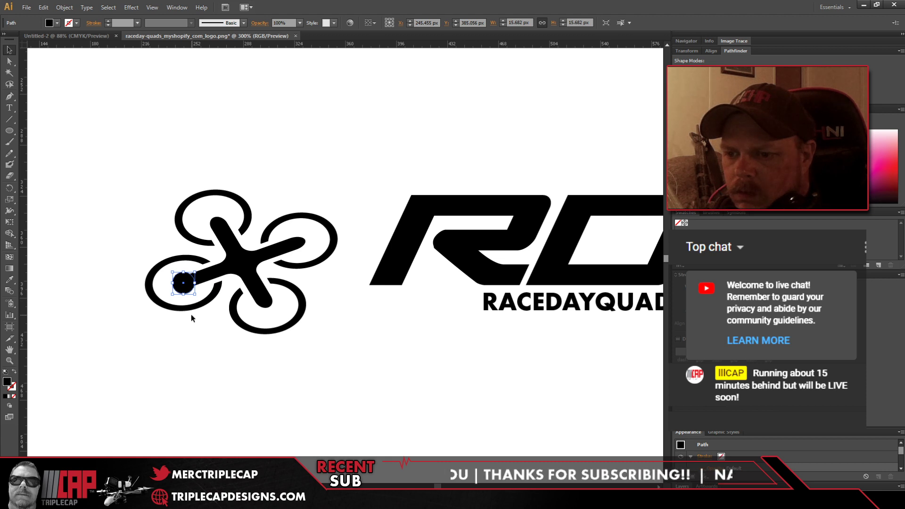
# Step: Replace the circle on the drone's lower-left arm with a flat black ellipse about 18.3 by 11.8 px
pyautogui.click(184, 324)
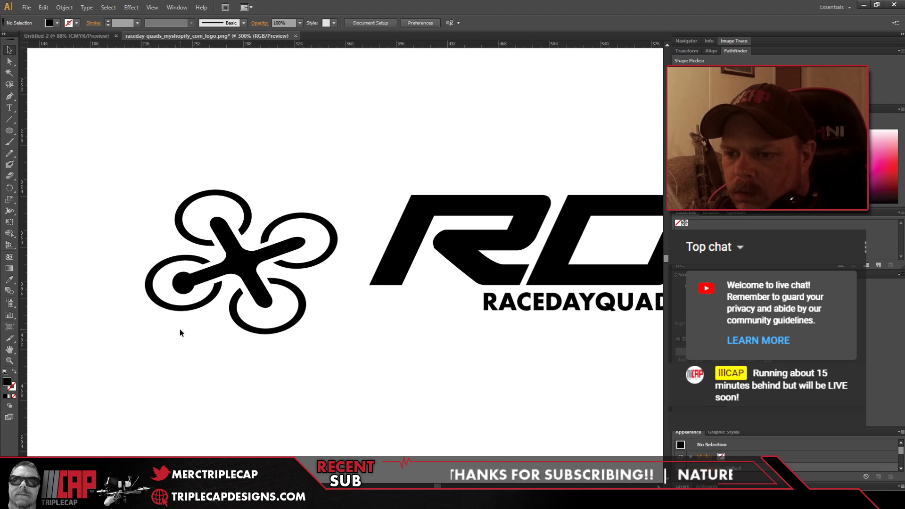
pyautogui.click(181, 291)
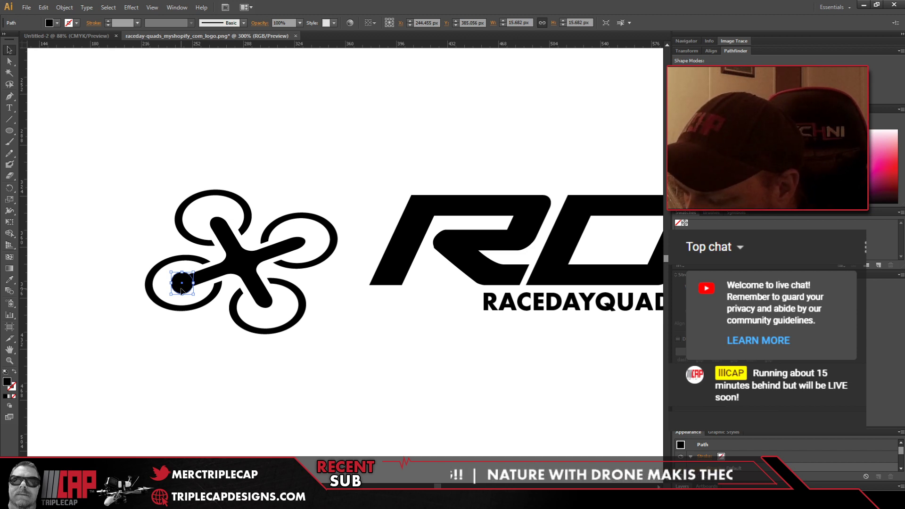
pyautogui.press('Delete')
pyautogui.click(9, 130)
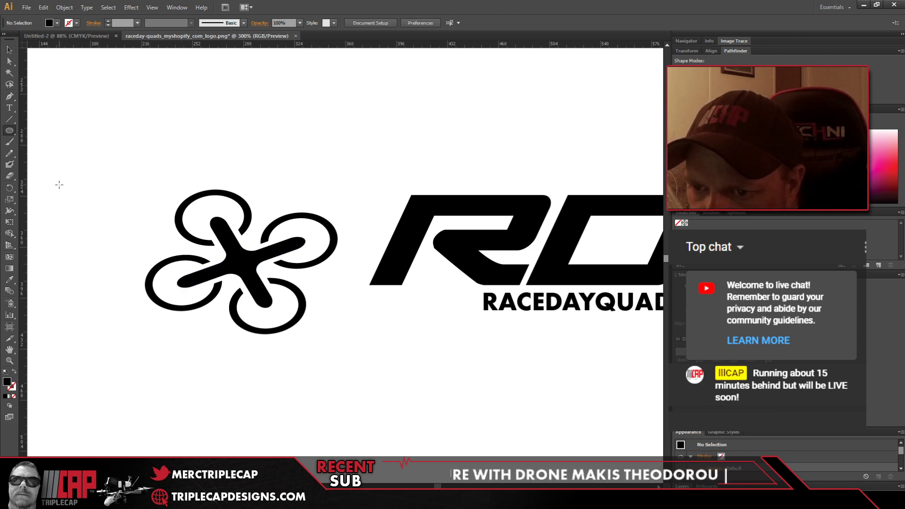
pyautogui.moveTo(163, 279); pyautogui.dragTo(190, 293)
pyautogui.press('v')
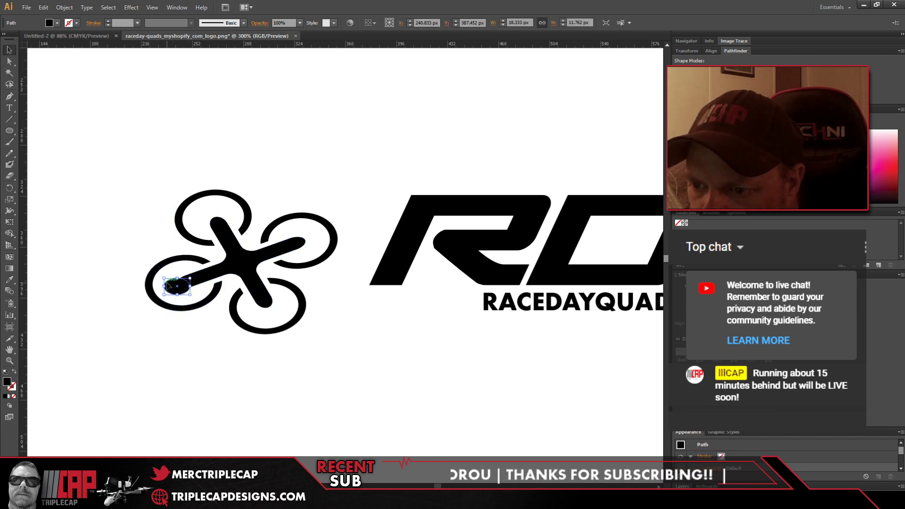
# Step: Rotate the small ellipse to follow the lower-left arm's angle and nudge it onto the arm's end
pyautogui.moveTo(161, 274); pyautogui.dragTo(157, 278)
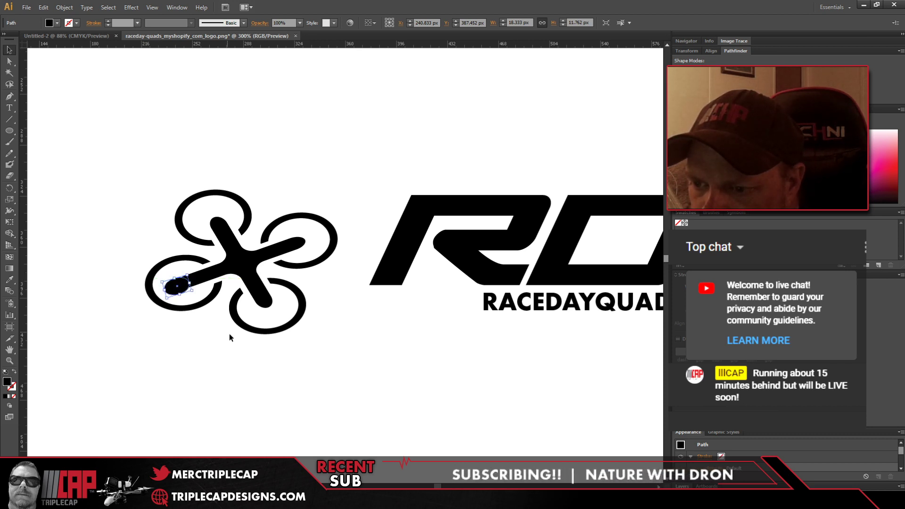
pyautogui.press('Right')
pyautogui.press('Right')
pyautogui.press('Up')
pyautogui.press('Right')
pyautogui.press('Right')
pyautogui.press('Up')
pyautogui.press('Up')
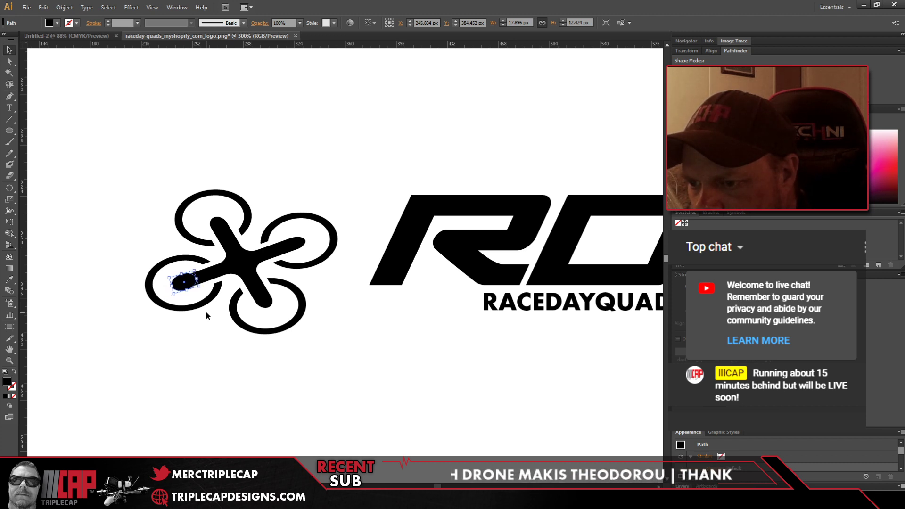
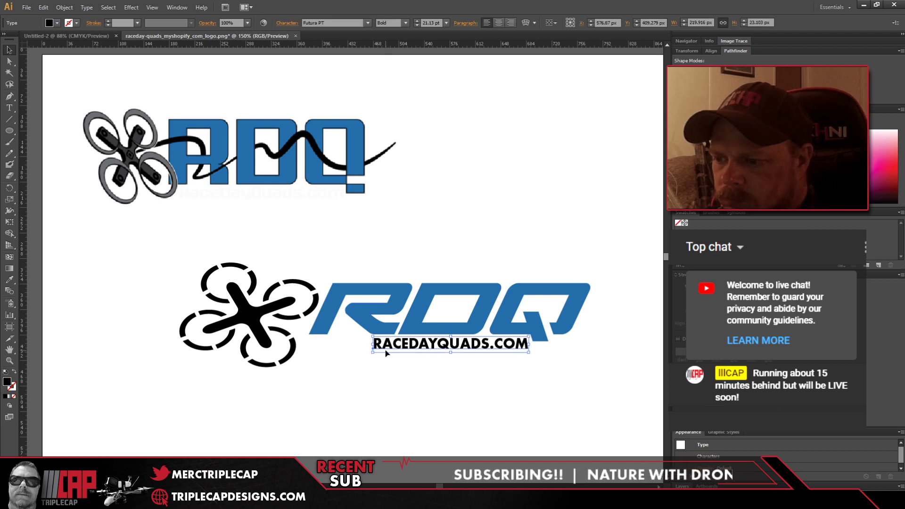
# Step: Enlarge the RACEDAYQUADS.COM line so its left end lines up with the lower-left corner of the R
pyautogui.moveTo(370, 354); pyautogui.dragTo(308, 384)
pyautogui.click(375, 412)
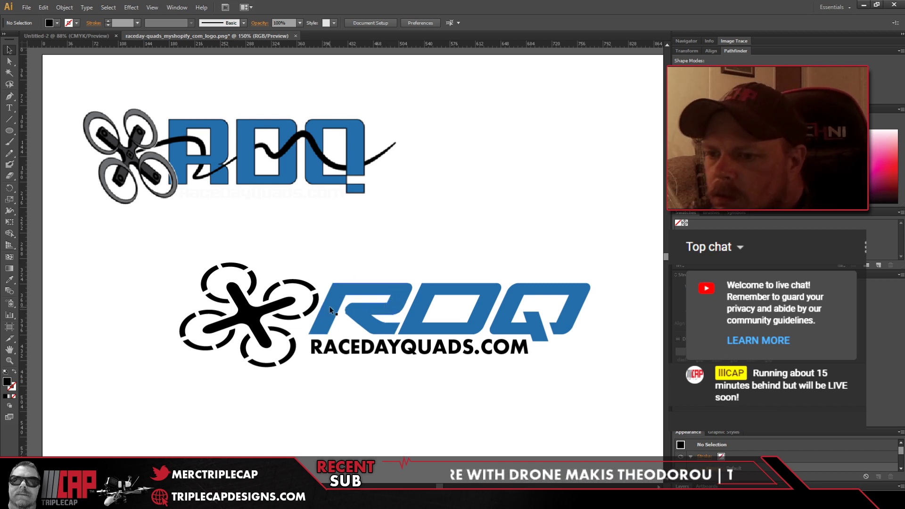
pyautogui.click(220, 313)
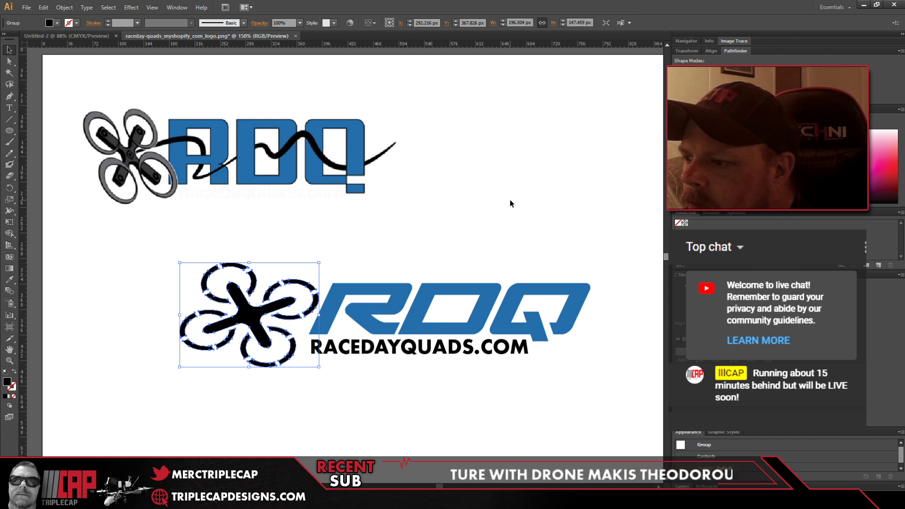
pyautogui.click(589, 310)
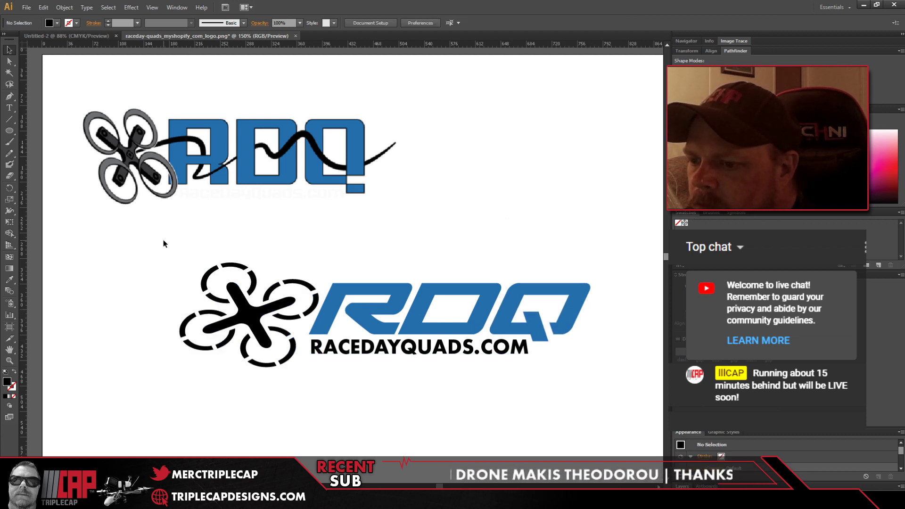
# Step: Copy the original and redesigned logos into the Untitled-2 document and arrange them on the artboard with the redesign below the original
pyautogui.moveTo(163, 241); pyautogui.dragTo(610, 369)
pyautogui.keyDown('shift'); pyautogui.click(295, 169); pyautogui.keyUp('shift')
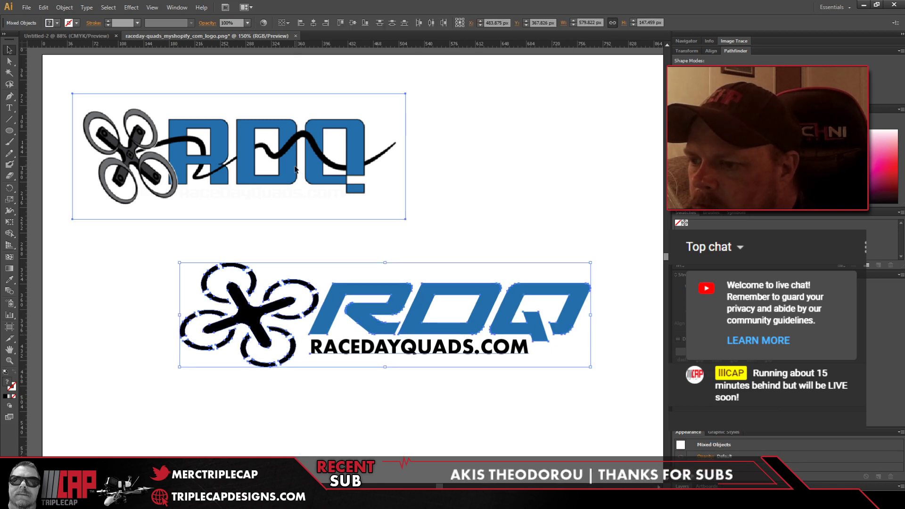
pyautogui.moveTo(296, 169); pyautogui.dragTo(285, 187)
pyautogui.click(486, 189)
pyautogui.moveTo(217, 262); pyautogui.dragTo(501, 366)
pyautogui.moveTo(405, 329); pyautogui.dragTo(379, 330)
pyautogui.click(441, 383)
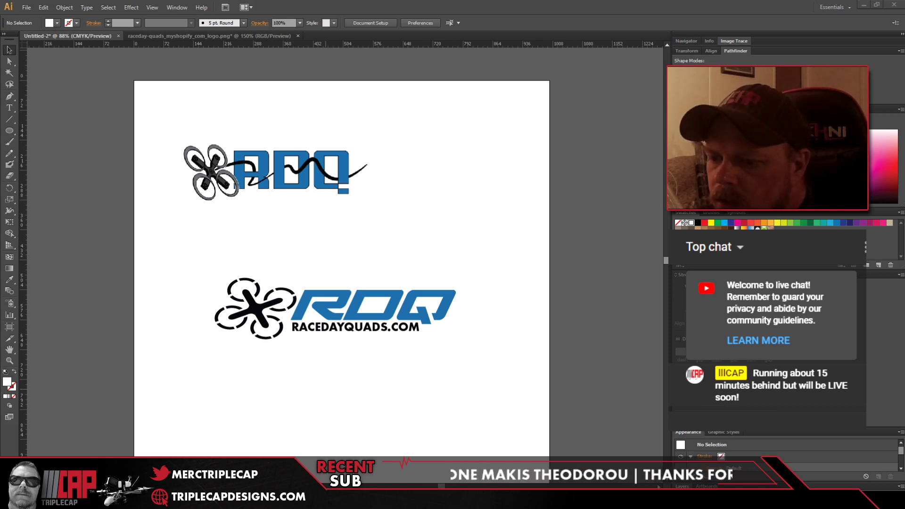
# Step: Switch to the web browser, search Google Images for "fpv drone" and look through the photos for quadcopter reference
pyautogui.hotkey('alt', 'Tab')
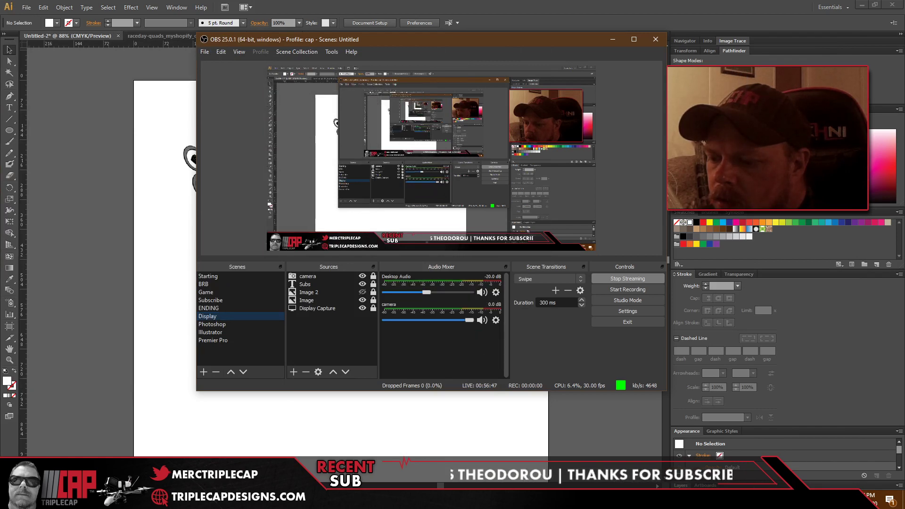
pyautogui.moveTo(381, 500)
pyautogui.click(349, 443)
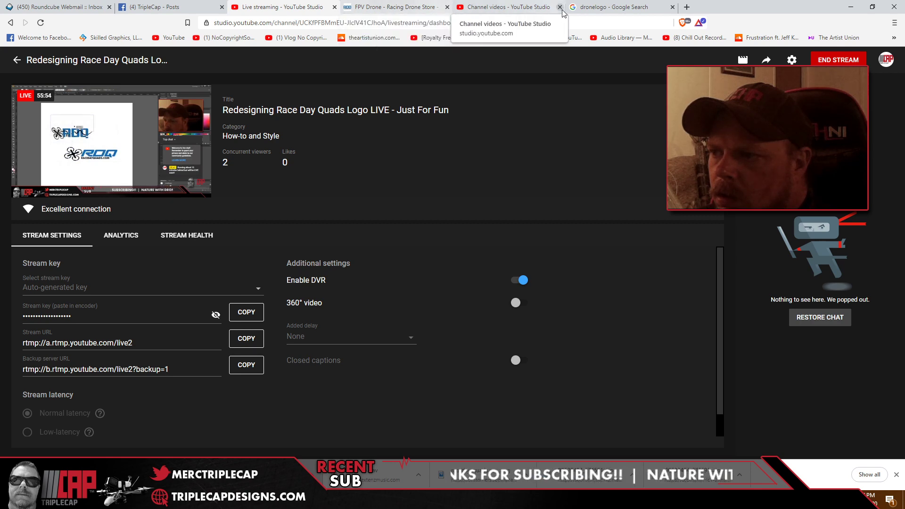
pyautogui.click(612, 7)
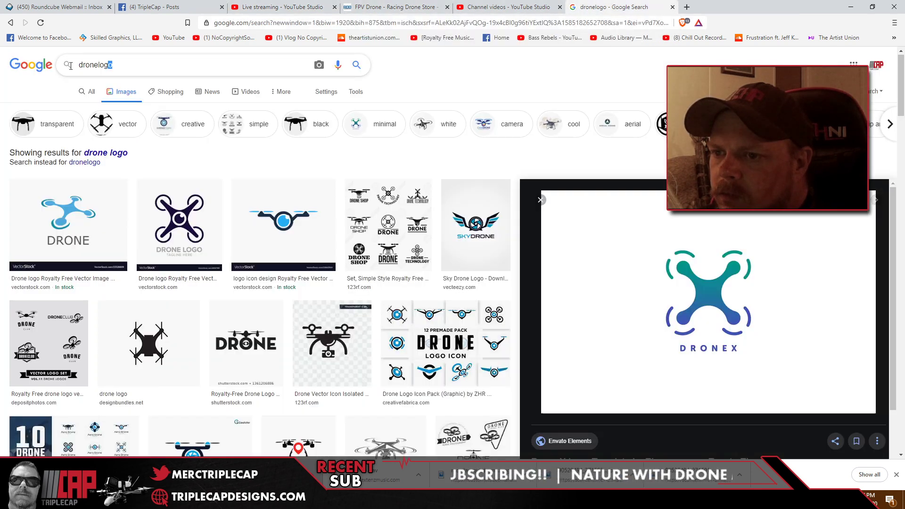
pyautogui.doubleClick(111, 64)
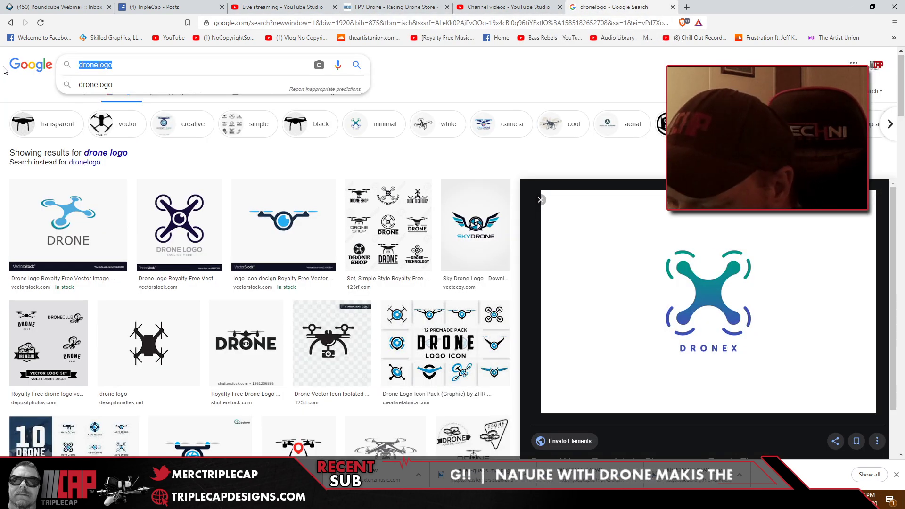
pyautogui.write('fpv drone')
pyautogui.press('Return')
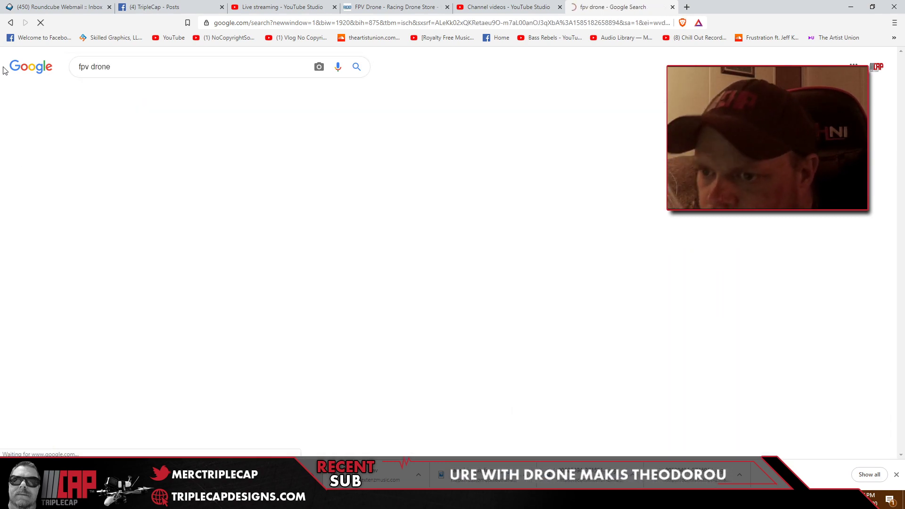
pyautogui.scroll(-6, 340, 293)
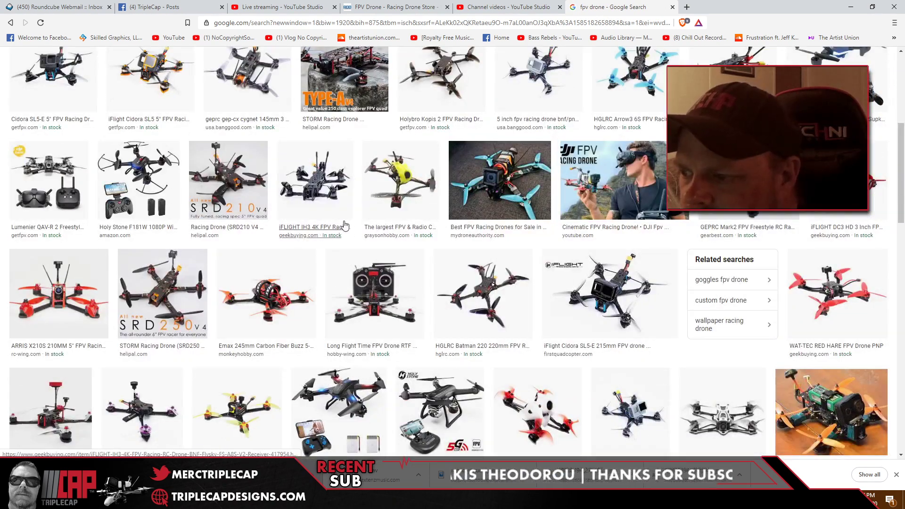
pyautogui.scroll(-2, 344, 224)
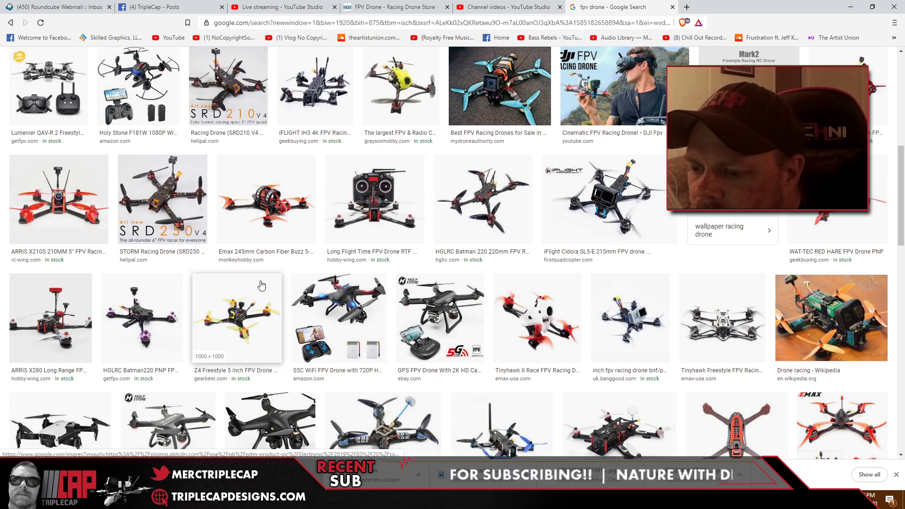
pyautogui.scroll(-3, 305, 281)
pyautogui.scroll(-5, 305, 280)
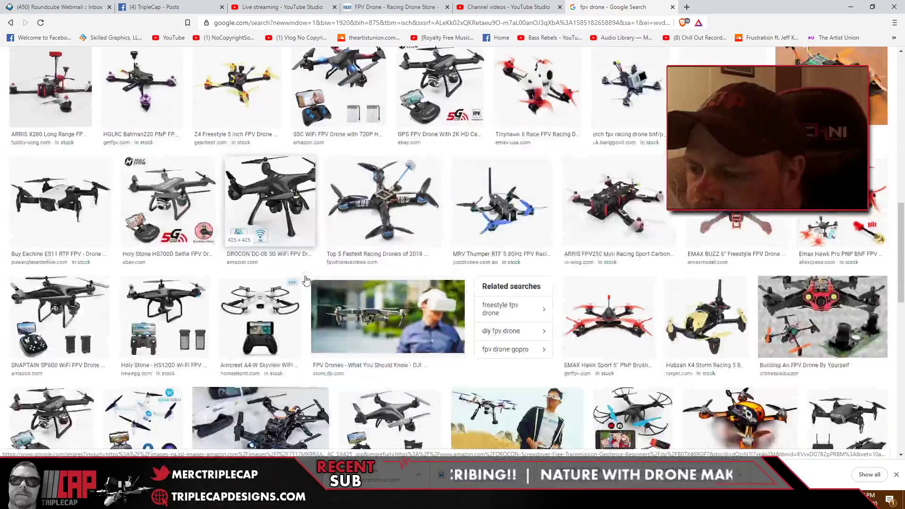
pyautogui.scroll(-1, 306, 280)
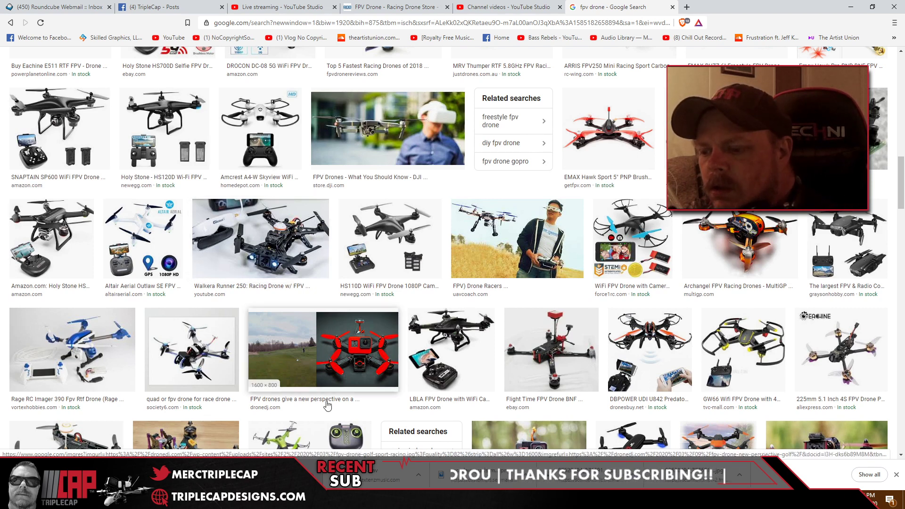
# Step: Switch OBS to the Illustrator scene and return to the Untitled-2 document
pyautogui.moveTo(288, 499)
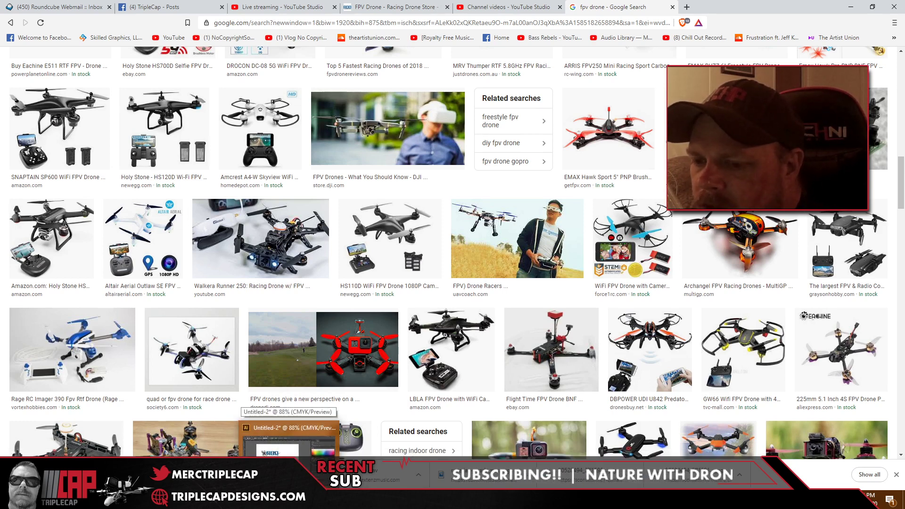
pyautogui.click(288, 441)
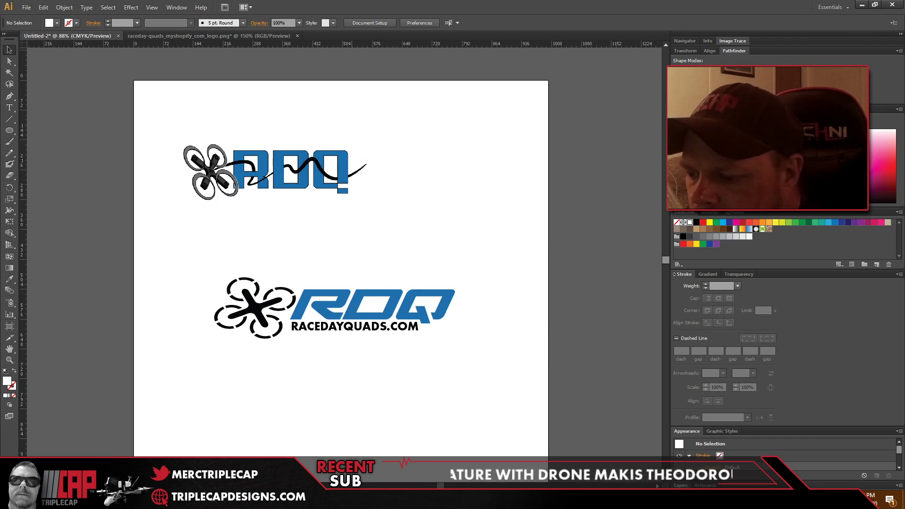
pyautogui.hotkey('alt', 'Tab')
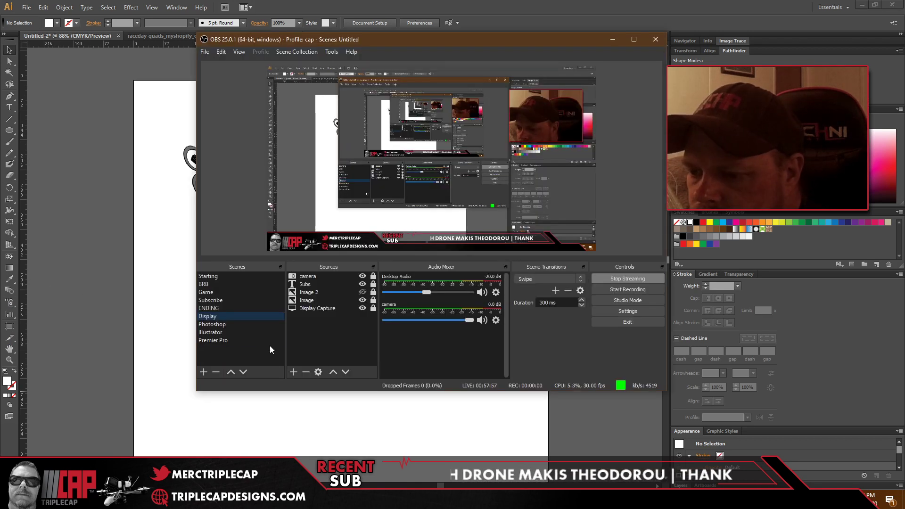
pyautogui.click(224, 333)
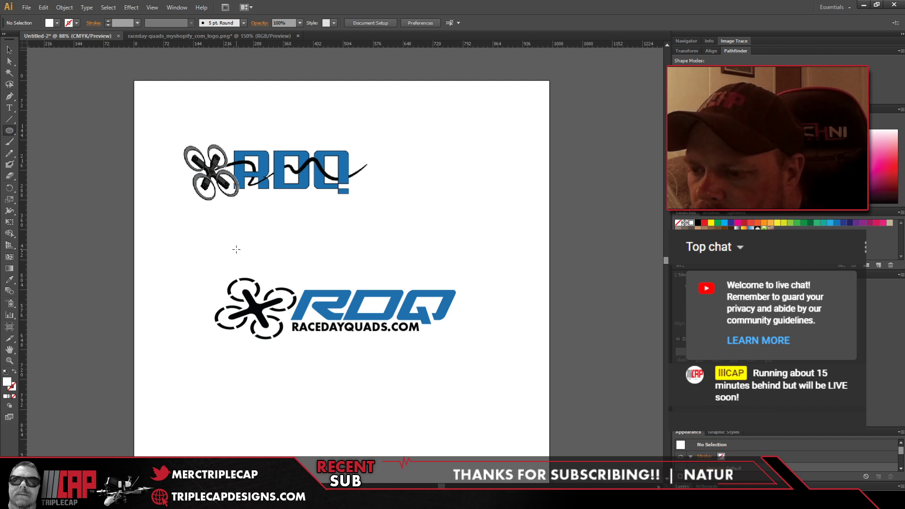
# Step: Draw an ellipse about 102 by 61 px between the two logos and give it a black stroke without fill
pyautogui.moveTo(218, 231); pyautogui.dragTo(248, 259)
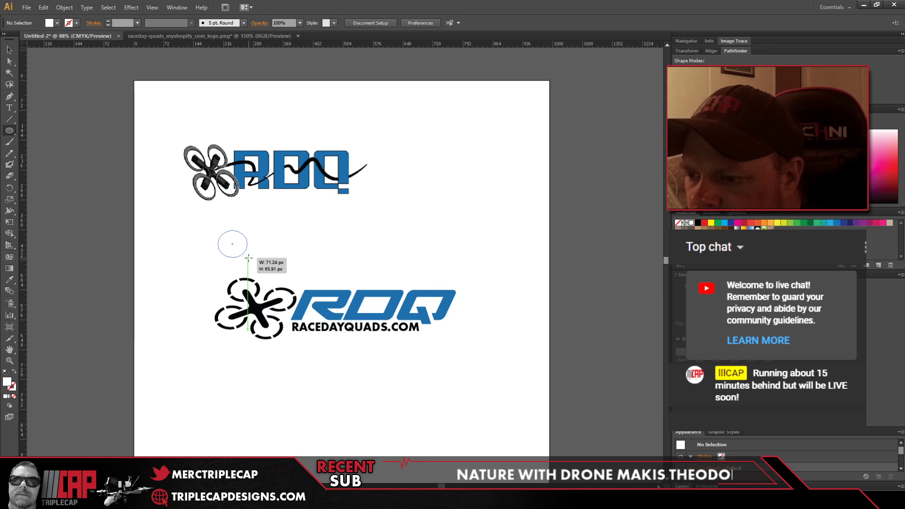
pyautogui.moveTo(248, 258); pyautogui.dragTo(259, 256)
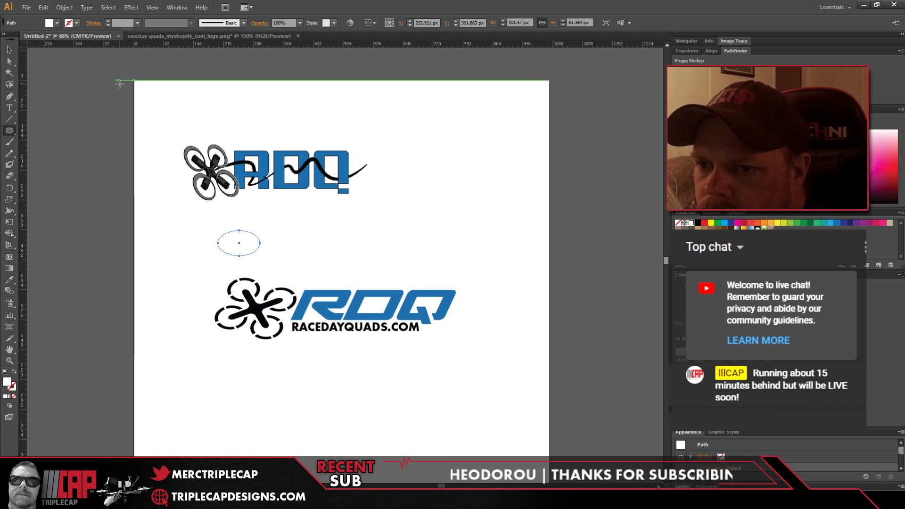
pyautogui.scroll(2, 225, 214)
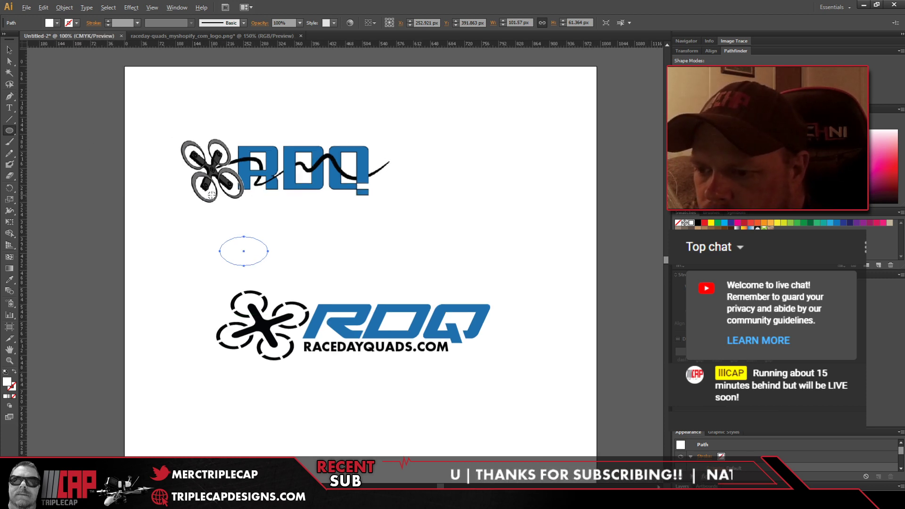
pyautogui.click(14, 373)
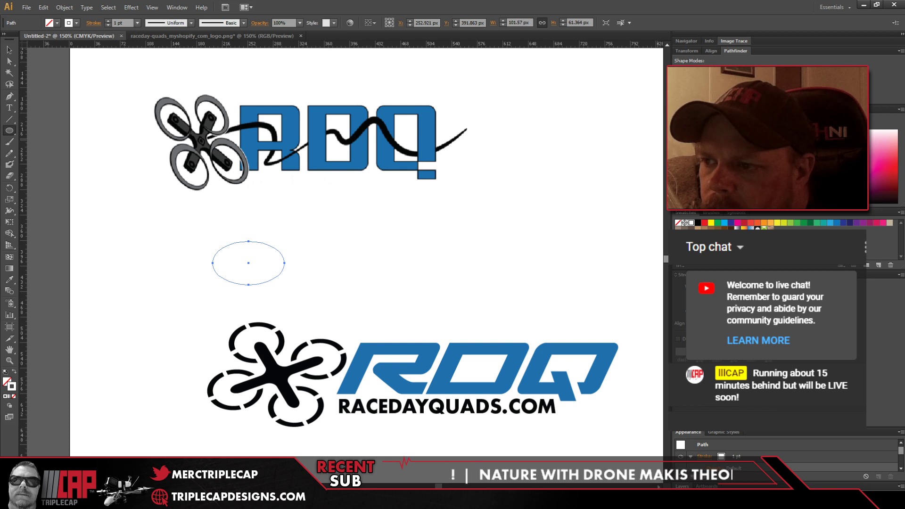
pyautogui.click(698, 223)
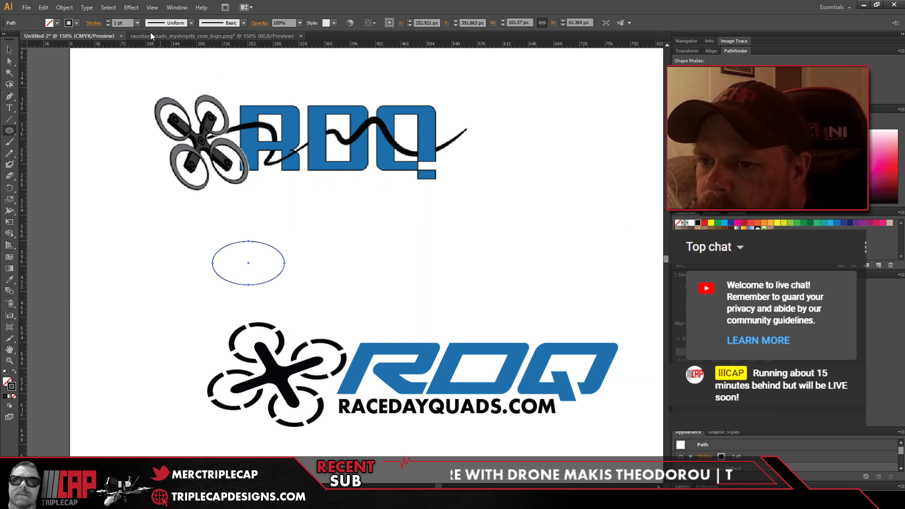
# Step: Set the ellipse's stroke weight to 8 pt and convert the stroke to an outlined shape
pyautogui.click(108, 20)
pyautogui.click(109, 20)
pyautogui.click(109, 20)
pyautogui.click(109, 20)
pyautogui.click(108, 20)
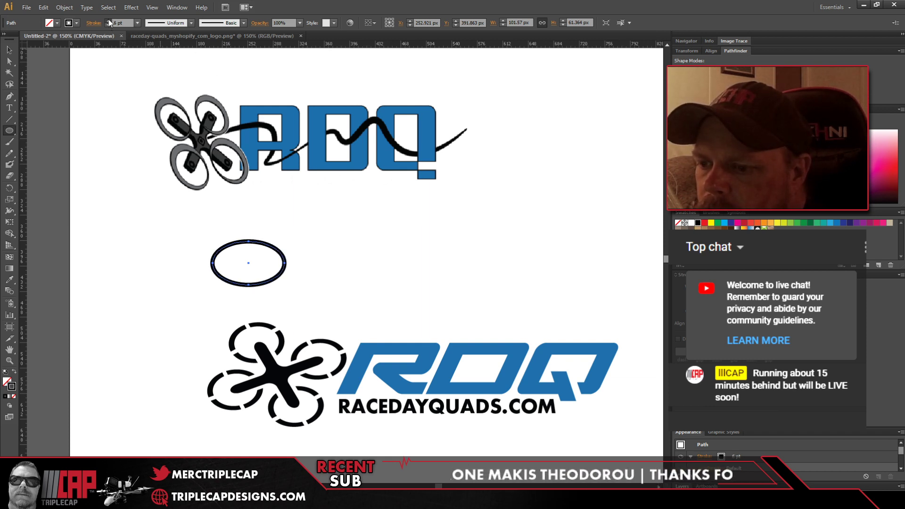
pyautogui.click(109, 20)
pyautogui.click(109, 20)
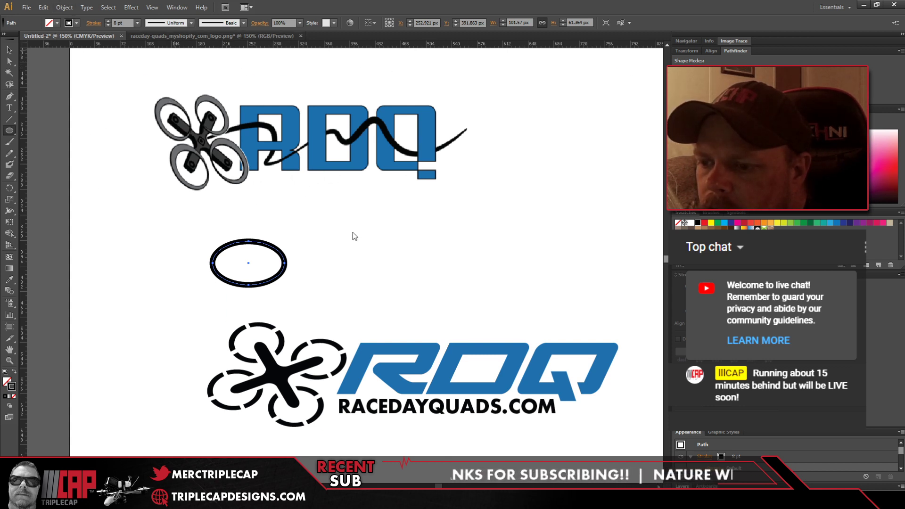
pyautogui.hotkey('ctrl', 'shift', 'o')
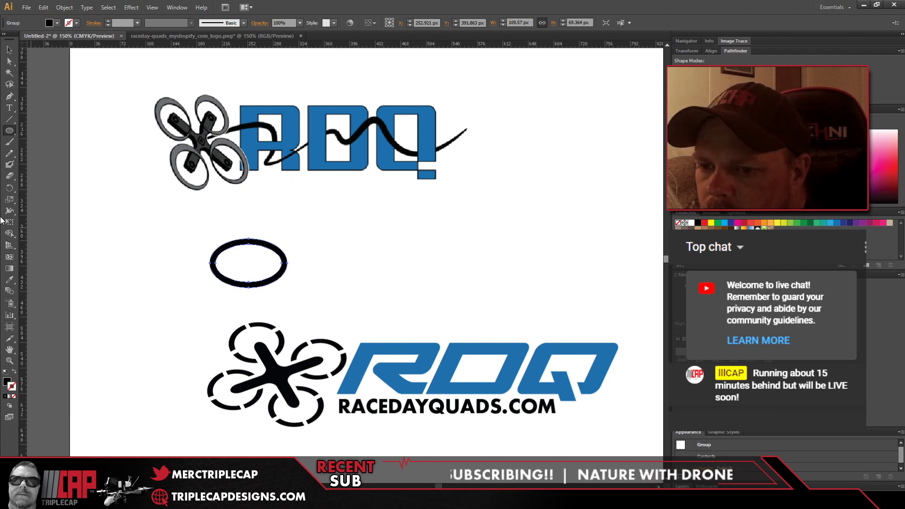
pyautogui.click(10, 177)
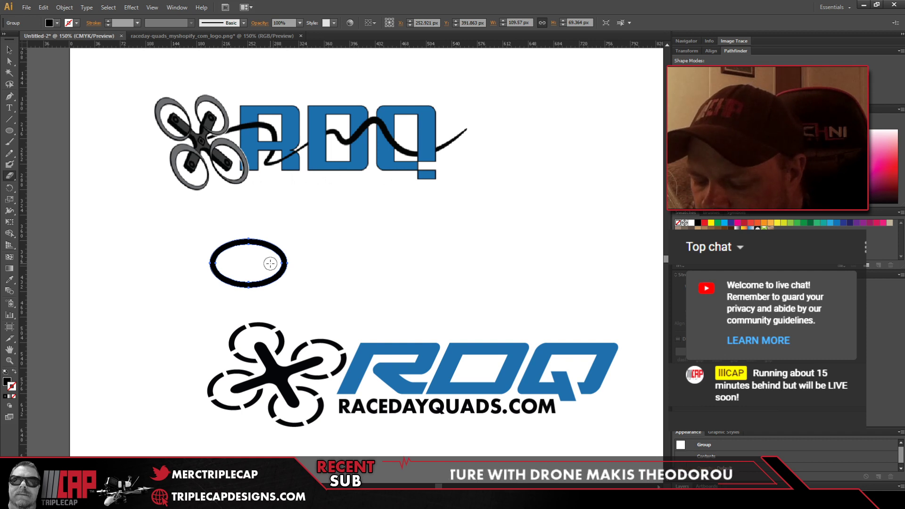
pyautogui.moveTo(270, 264); pyautogui.dragTo(315, 262)
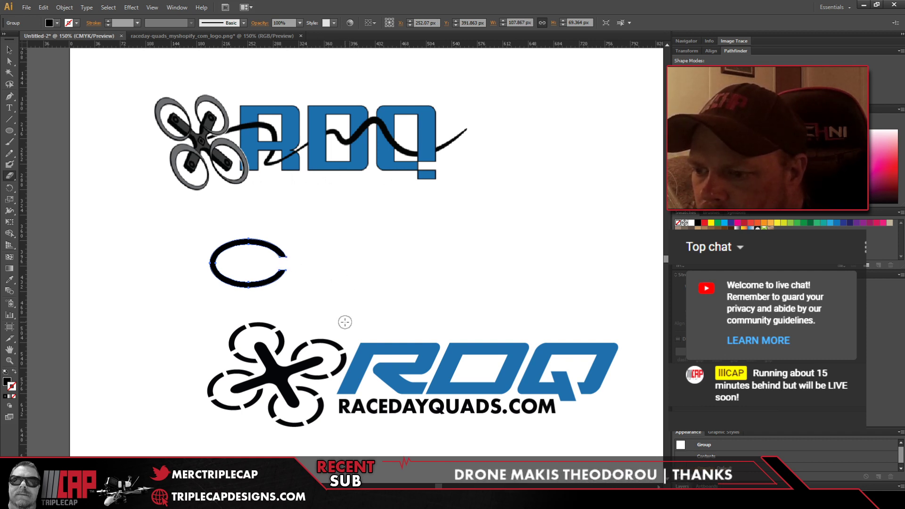
pyautogui.click(9, 62)
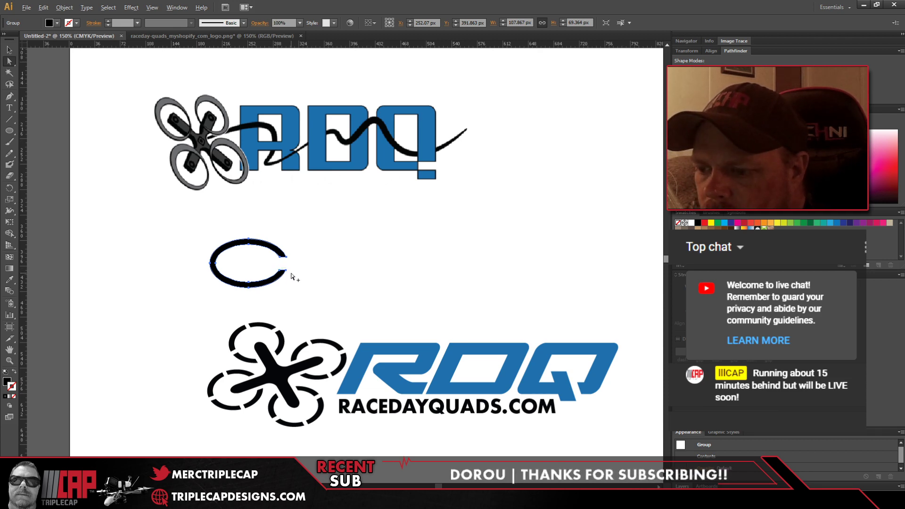
pyautogui.press('alt')
pyautogui.scroll(2, 289, 274)
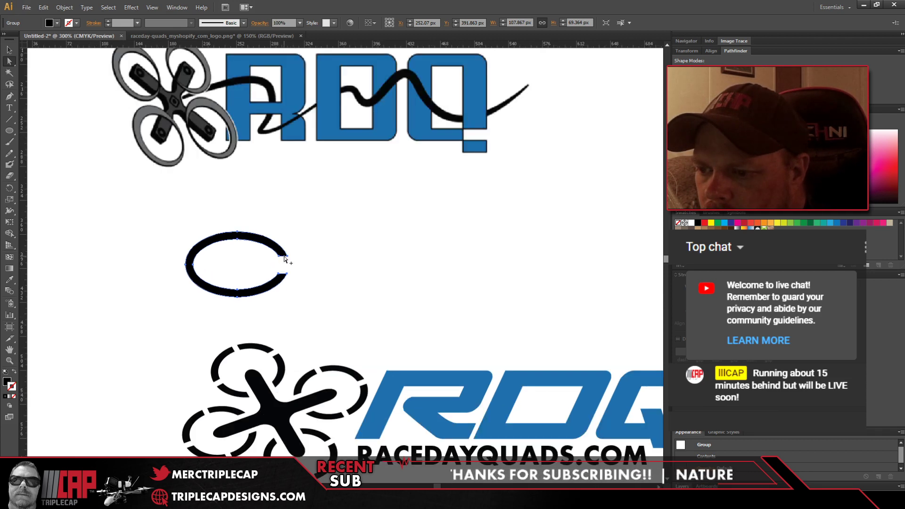
pyautogui.scroll(2, 286, 257)
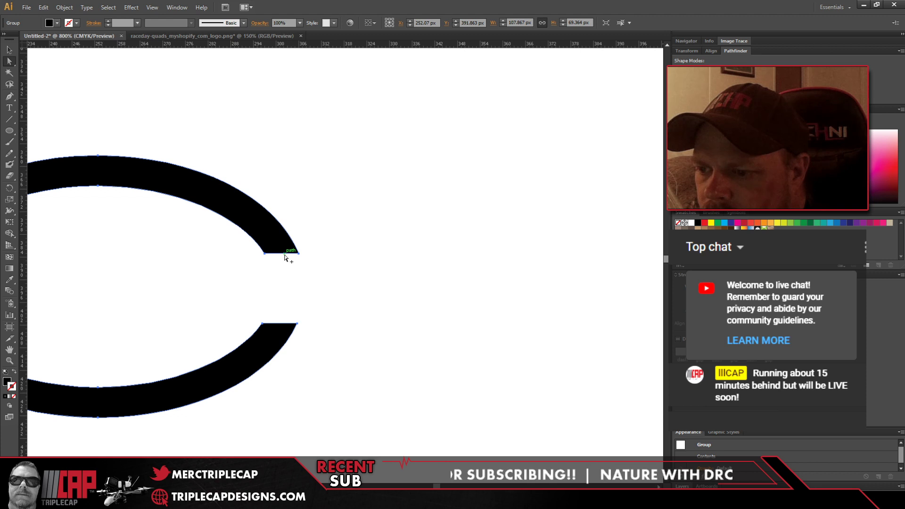
pyautogui.moveTo(264, 253); pyautogui.dragTo(316, 255)
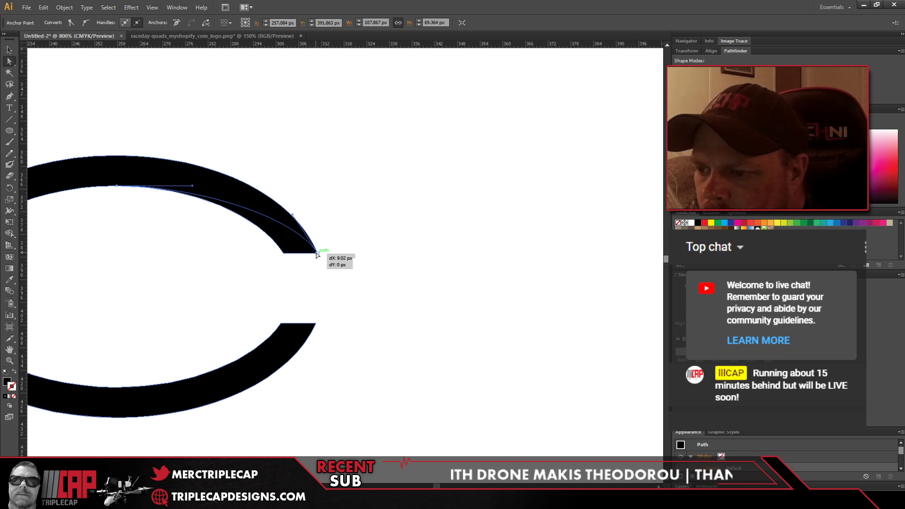
pyautogui.moveTo(317, 254); pyautogui.dragTo(317, 253)
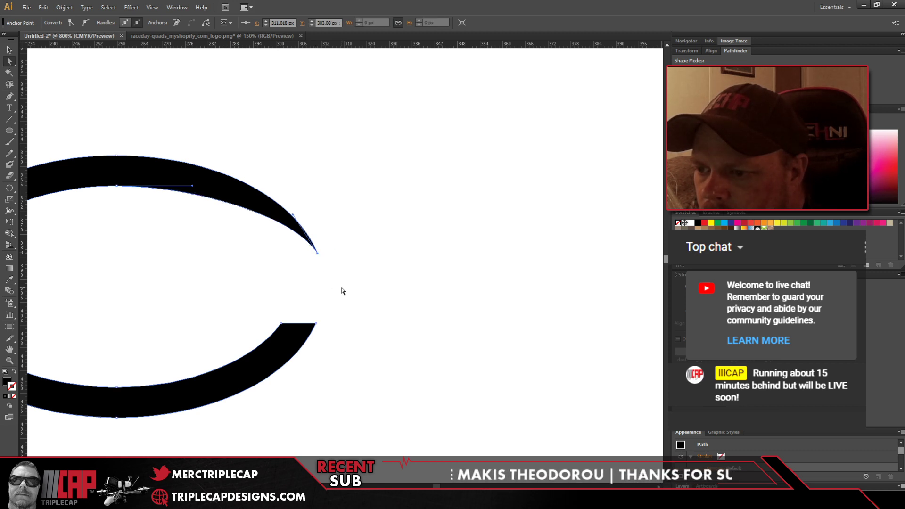
pyautogui.hotkey('ctrl', 'z')
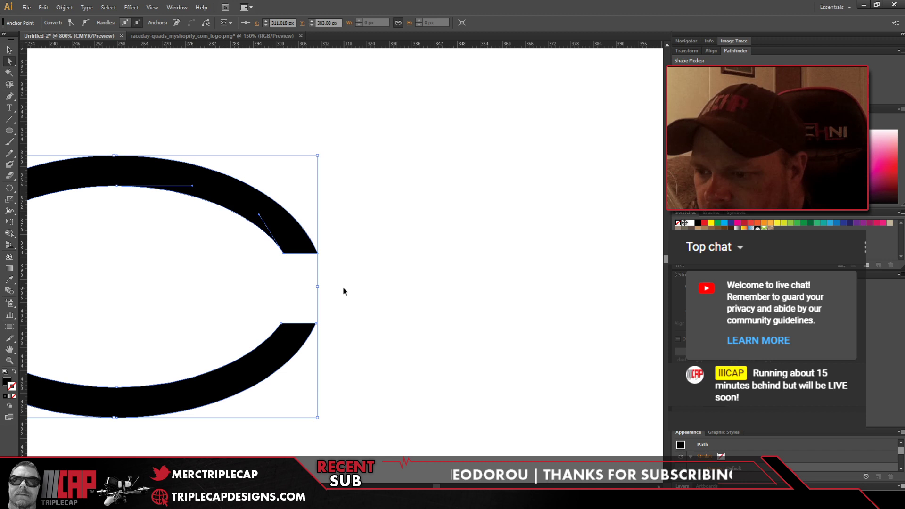
pyautogui.scroll(-4, 343, 291)
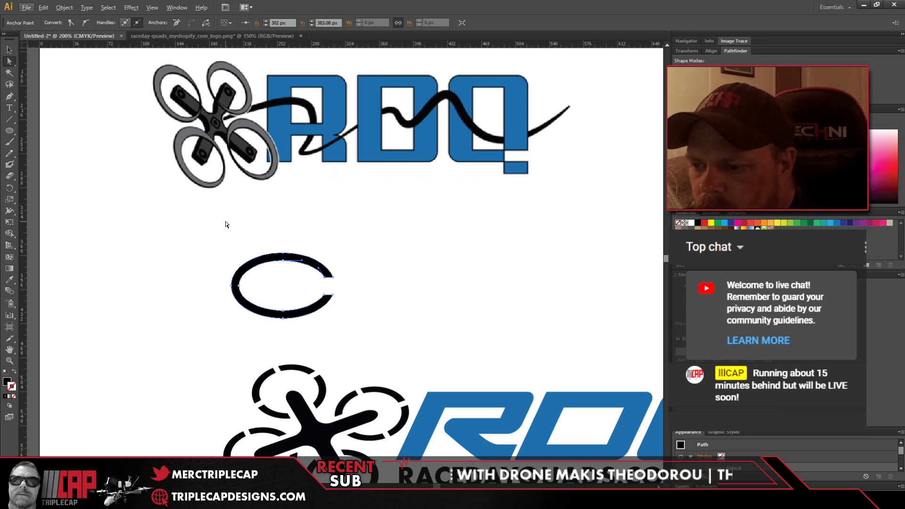
pyautogui.hotkey('ctrl', 'z')
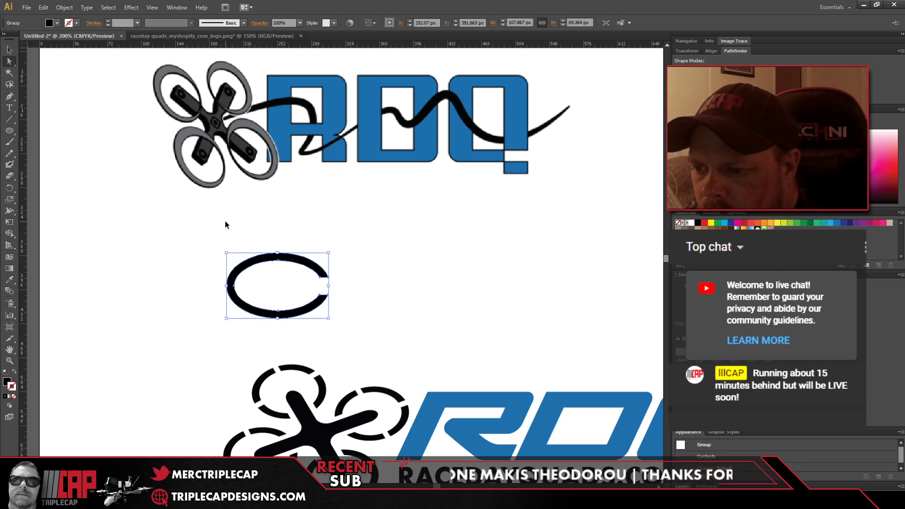
pyautogui.hotkey('ctrl', 'z')
pyautogui.click(225, 222)
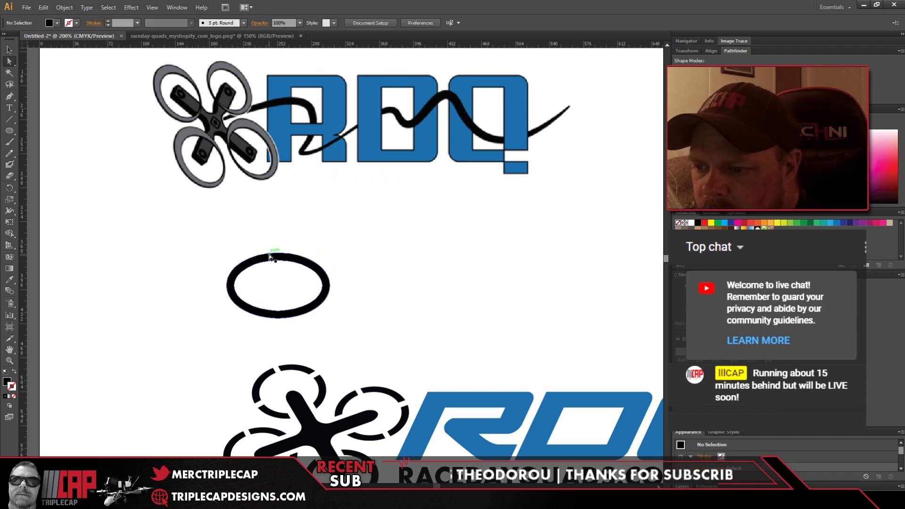
# Step: Place the black ellipse over the new icon's lower-left propeller ring, tilted to match it and scaled to about 85 by 56 px
pyautogui.scroll(-2, 268, 259)
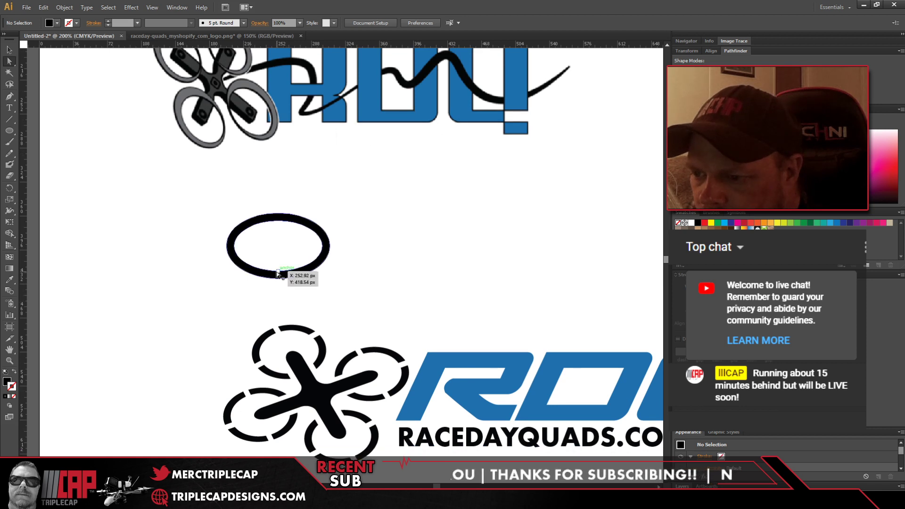
pyautogui.moveTo(276, 273); pyautogui.dragTo(259, 444)
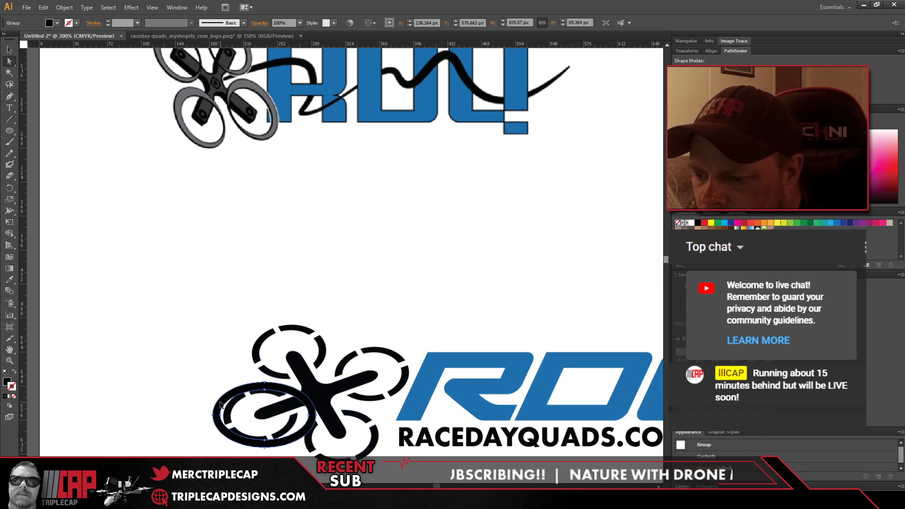
pyautogui.press('v')
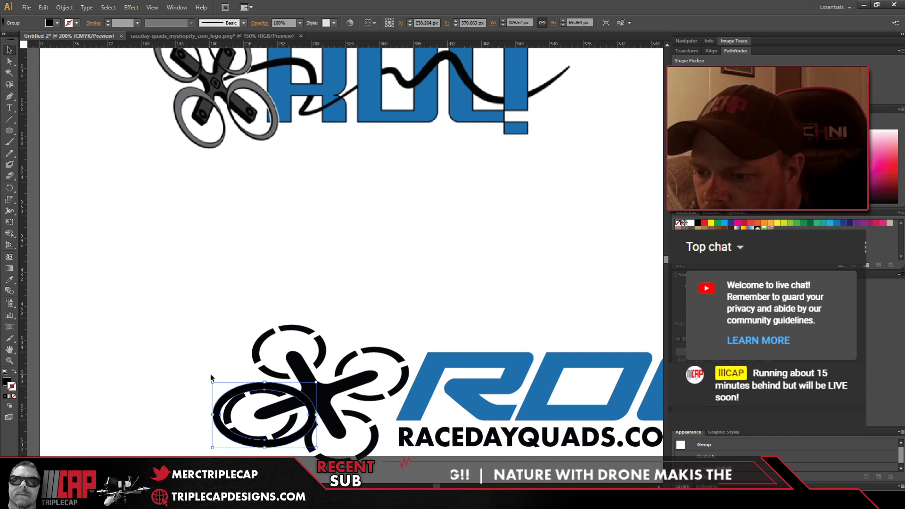
pyautogui.moveTo(209, 378); pyautogui.dragTo(204, 391)
pyautogui.scroll(-1, 175, 302)
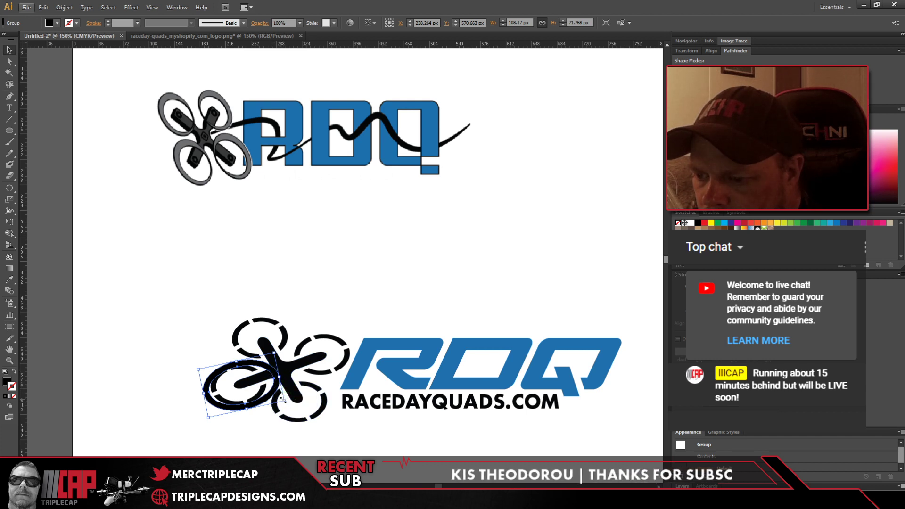
pyautogui.moveTo(282, 399); pyautogui.dragTo(253, 398)
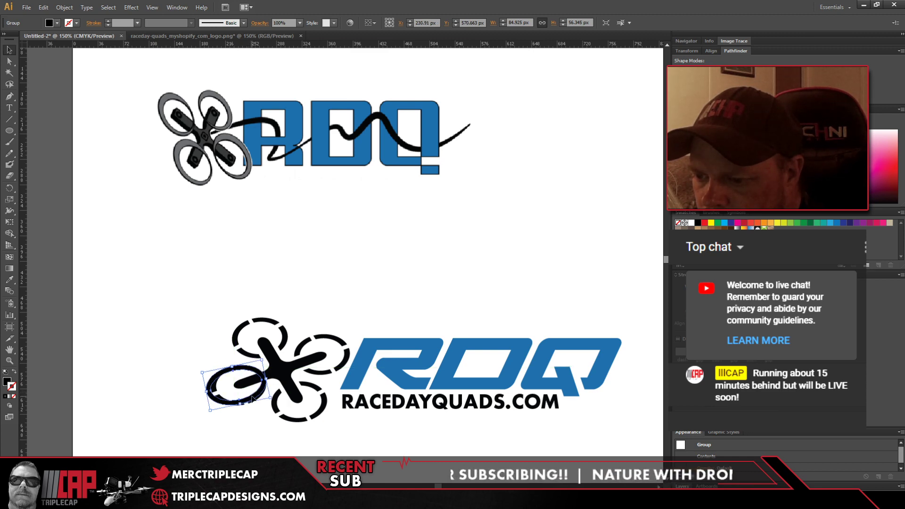
# Step: Tilt the ellipse slightly further and nudge it up 1 px to line up with the broken propeller ring
pyautogui.scroll(3, 253, 400)
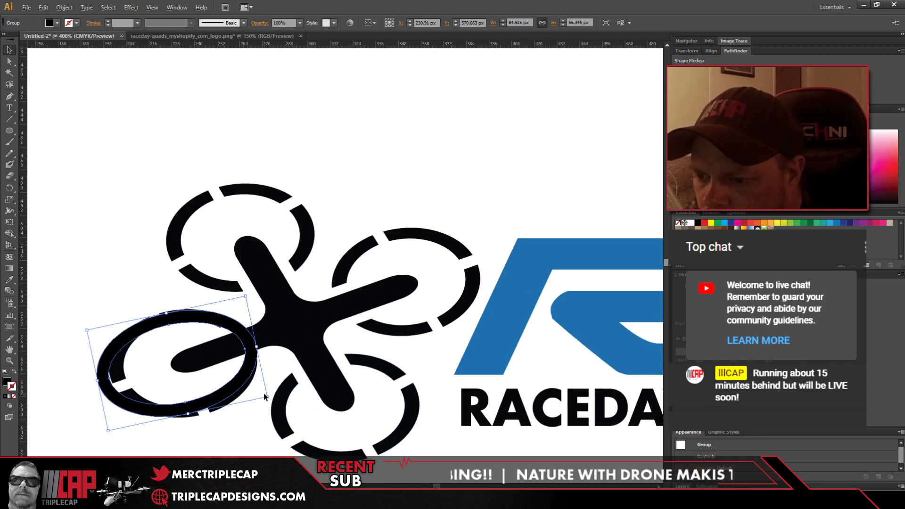
pyautogui.scroll(-2, 255, 380)
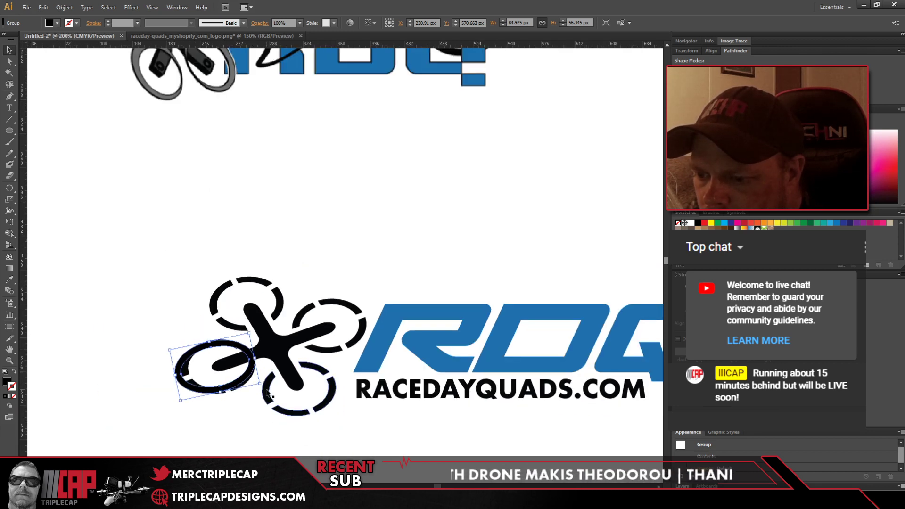
pyautogui.moveTo(263, 386); pyautogui.dragTo(330, 364)
pyautogui.press('Down')
pyautogui.press('Down')
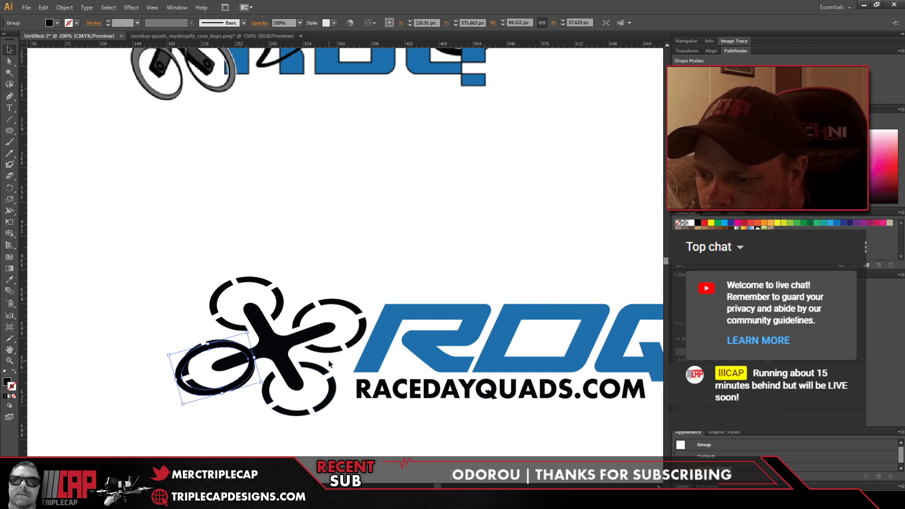
pyautogui.press('Up')
pyautogui.press('Up')
pyautogui.press('Up')
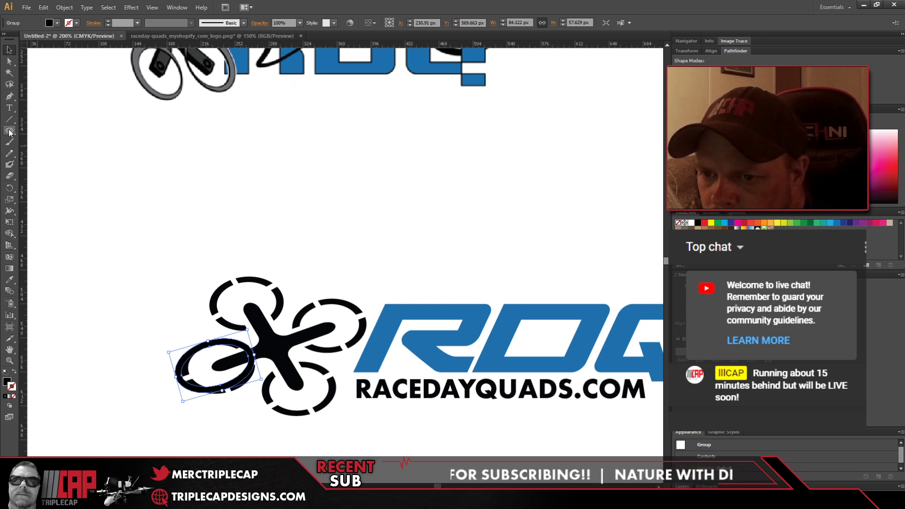
# Step: Erase the ellipse where it crosses the drone arm and move the open ring to the empty area above the icon
pyautogui.click(9, 176)
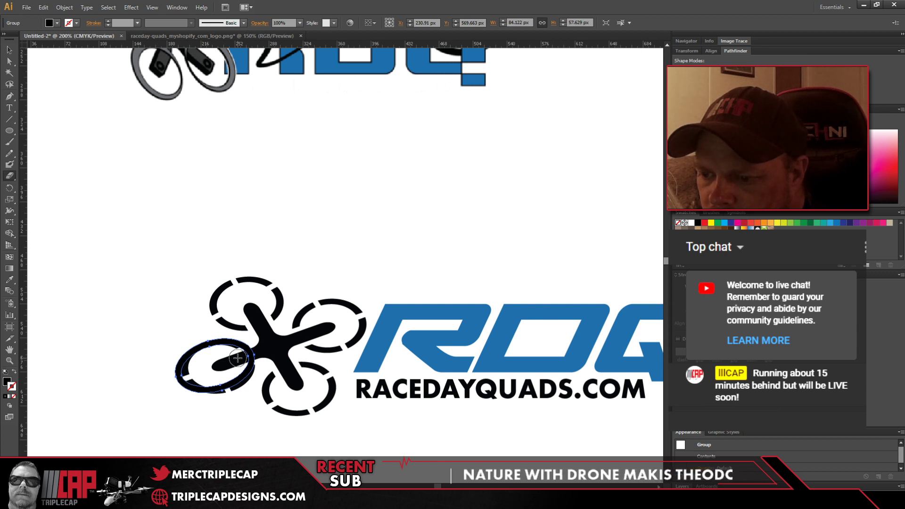
pyautogui.click(238, 358)
pyautogui.moveTo(238, 358); pyautogui.dragTo(258, 348)
pyautogui.click(9, 49)
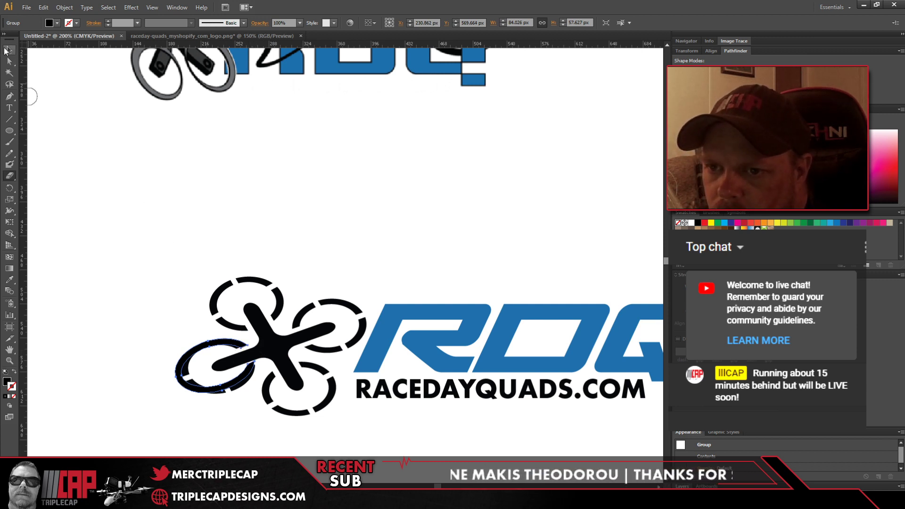
pyautogui.moveTo(191, 389); pyautogui.dragTo(128, 257)
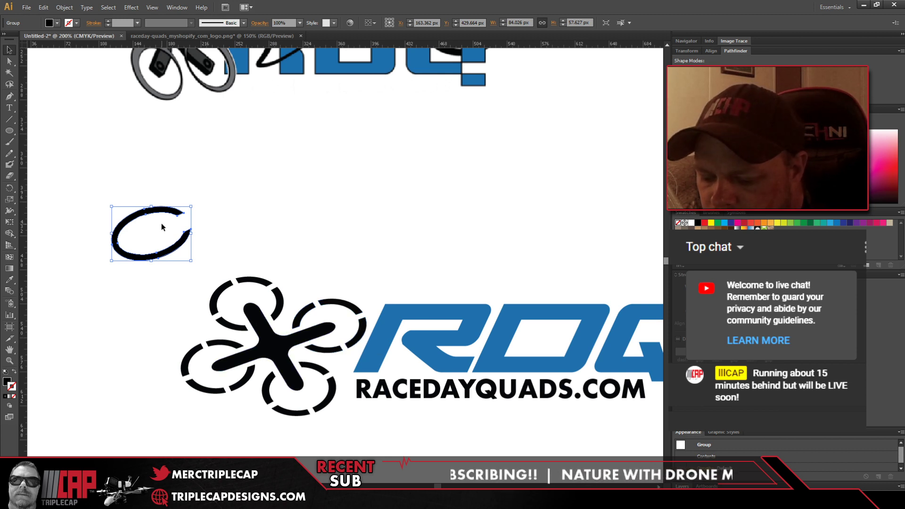
# Step: Pull the inner corner of the open ring's lower end onto its outer corner to form a pointed tip
pyautogui.scroll(2, 180, 212)
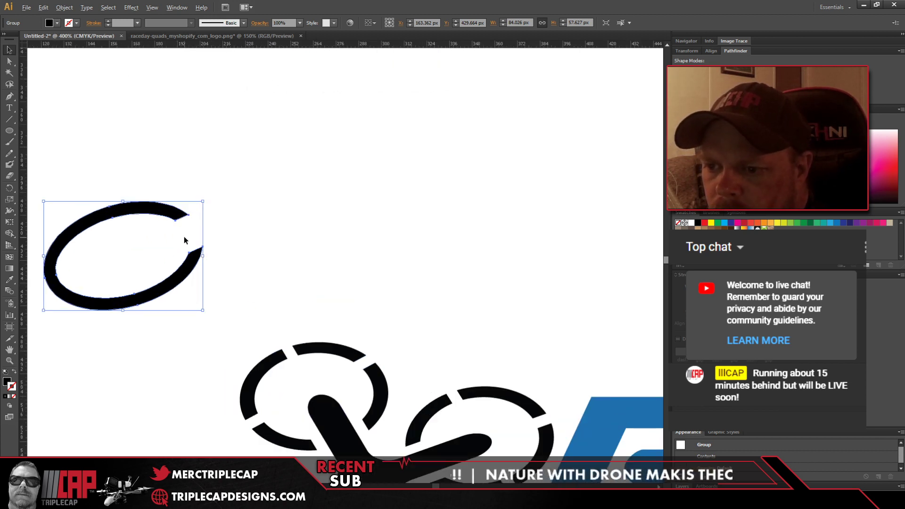
pyautogui.click(8, 63)
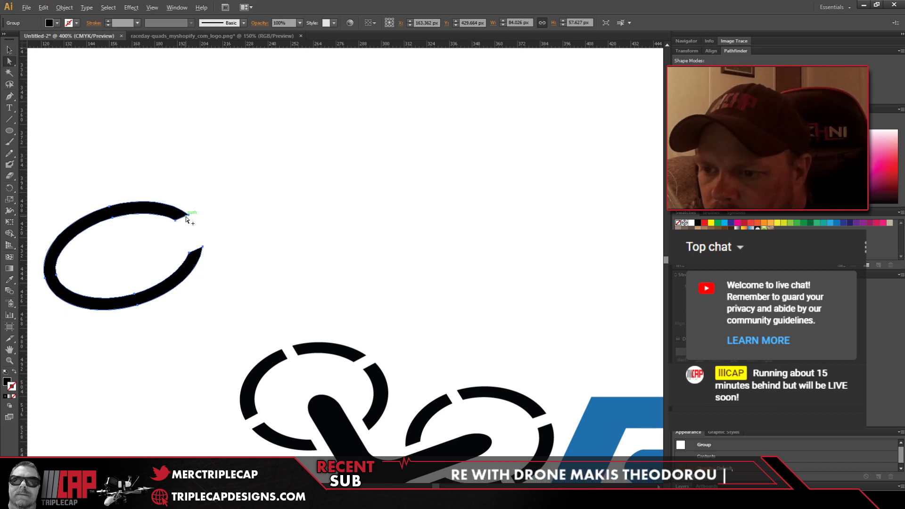
pyautogui.scroll(1, 186, 218)
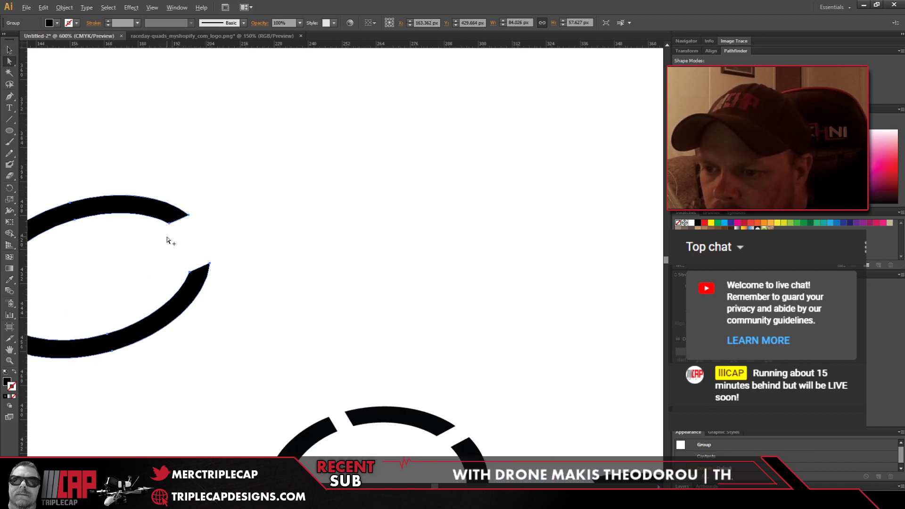
pyautogui.click(190, 273)
pyautogui.moveTo(191, 273); pyautogui.dragTo(208, 261)
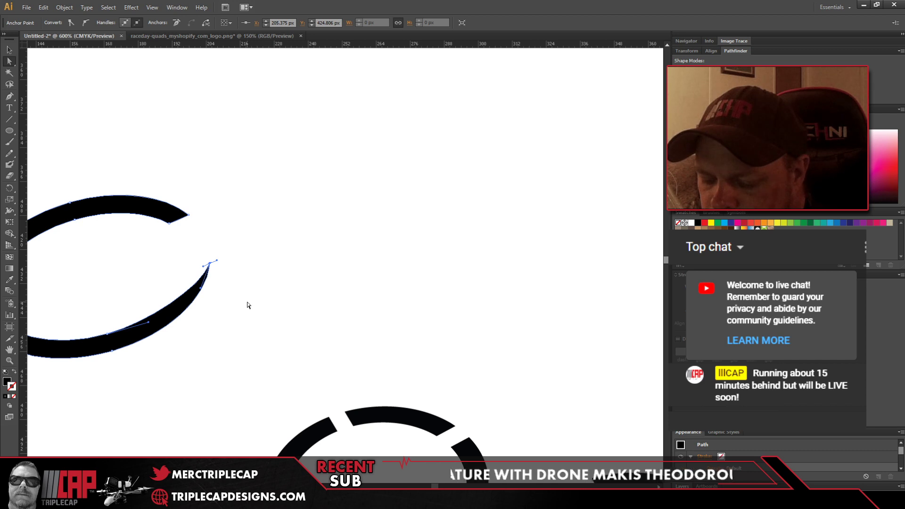
pyautogui.moveTo(197, 309); pyautogui.dragTo(339, 278)
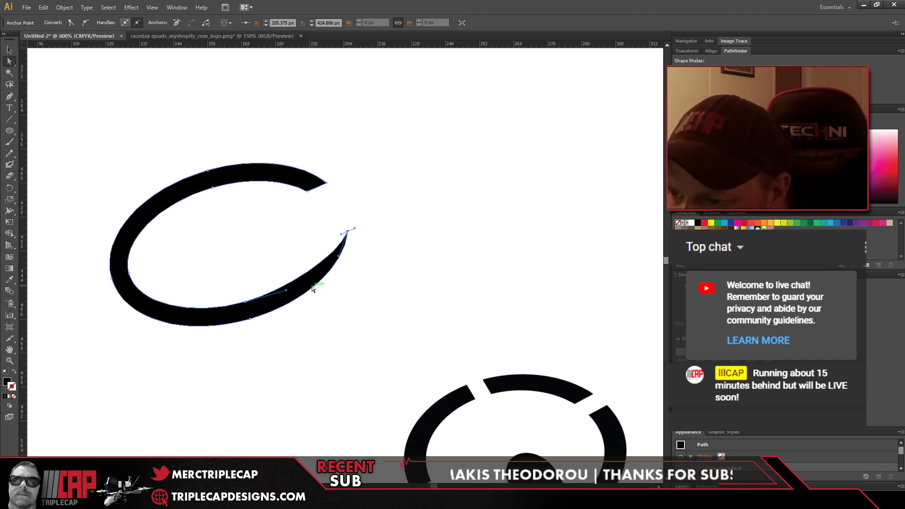
# Step: Erase the pointed lower end of the open ring to shorten that side of the arc
pyautogui.click(11, 177)
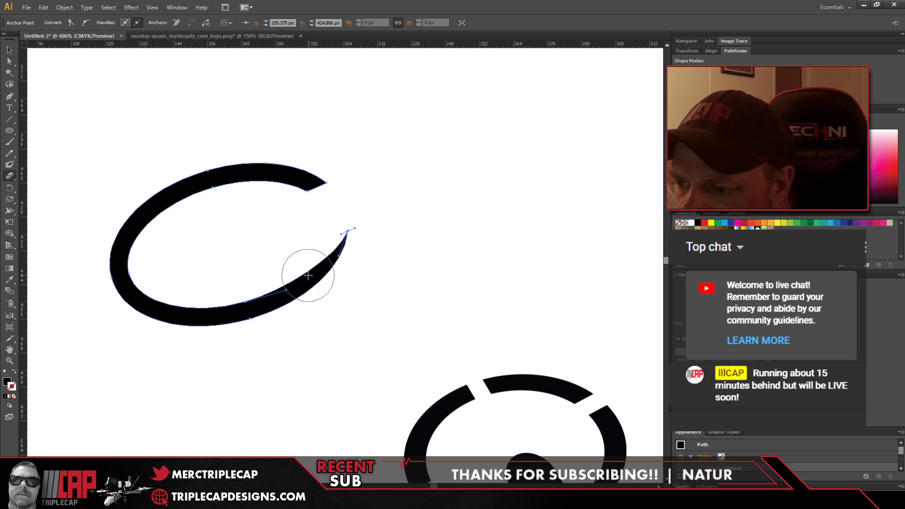
pyautogui.moveTo(308, 275); pyautogui.dragTo(366, 228)
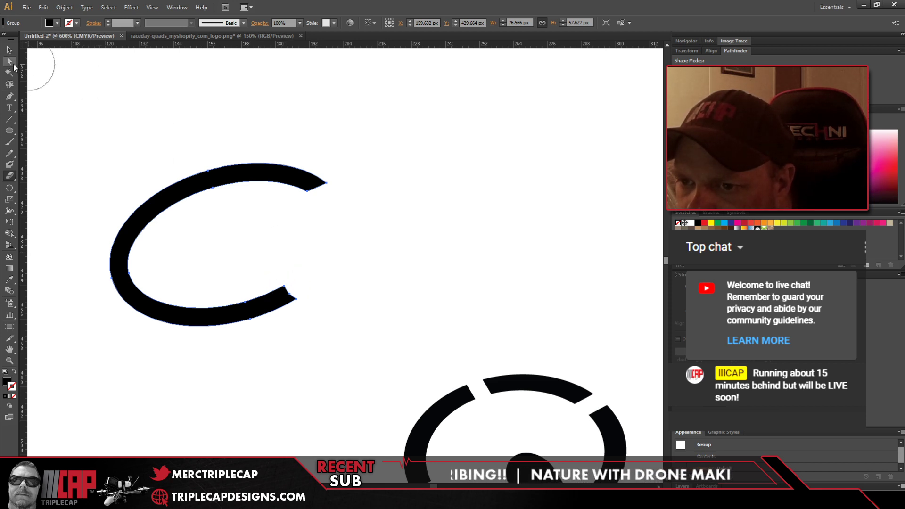
pyautogui.click(13, 63)
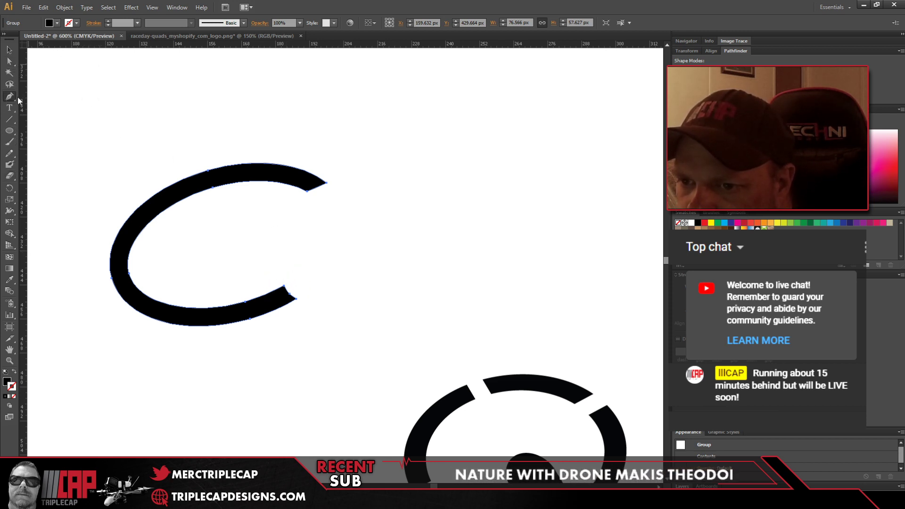
# Step: Edit the anchor points at the ring's cut lower end, pulling the inner corner outward to form a sharp tip
pyautogui.click(292, 299)
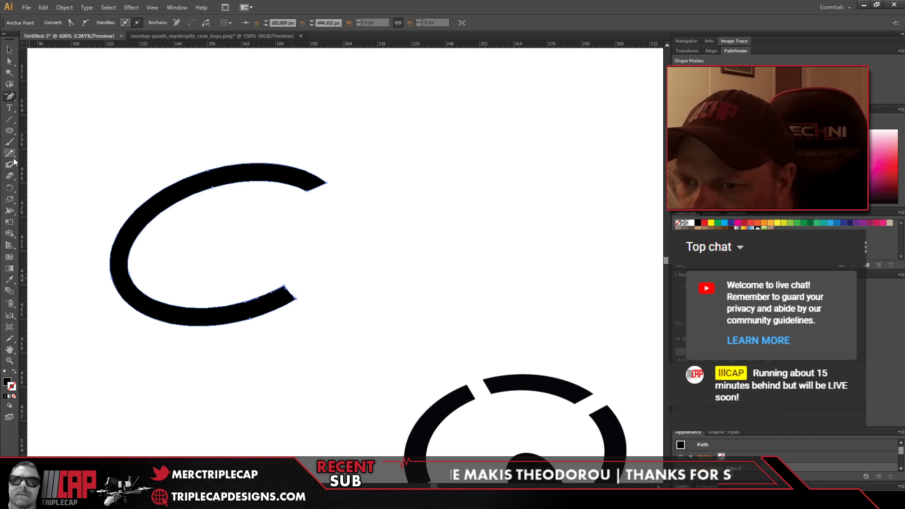
pyautogui.click(9, 62)
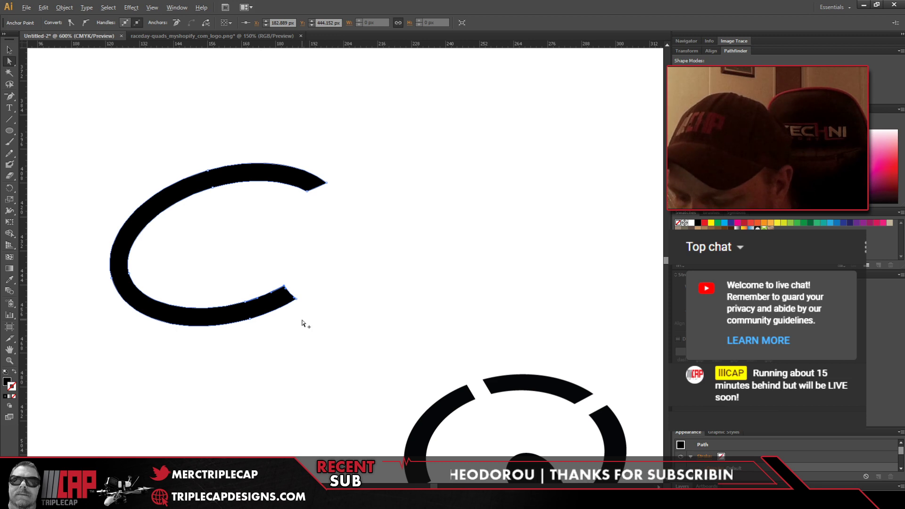
pyautogui.scroll(3, 306, 321)
pyautogui.moveTo(245, 230); pyautogui.dragTo(279, 264)
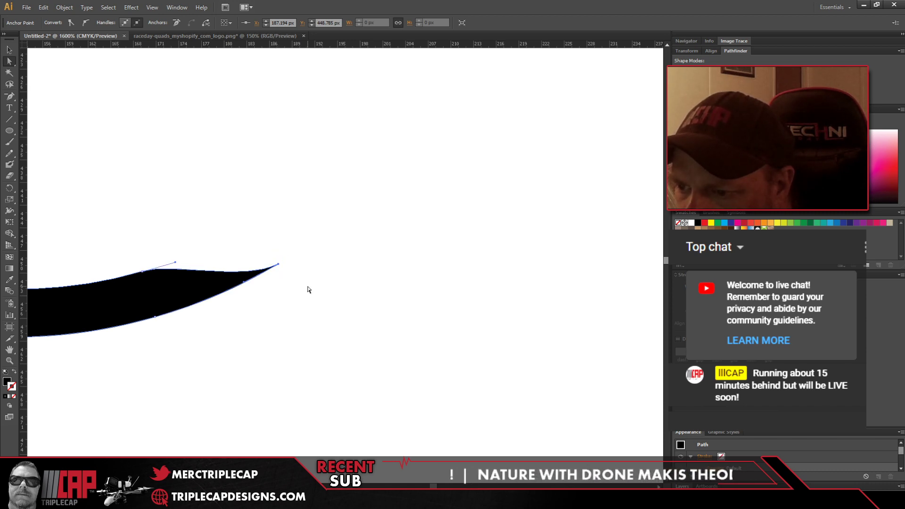
pyautogui.keyDown('alt'); pyautogui.scroll(-3, 358, 253); pyautogui.keyUp('alt')
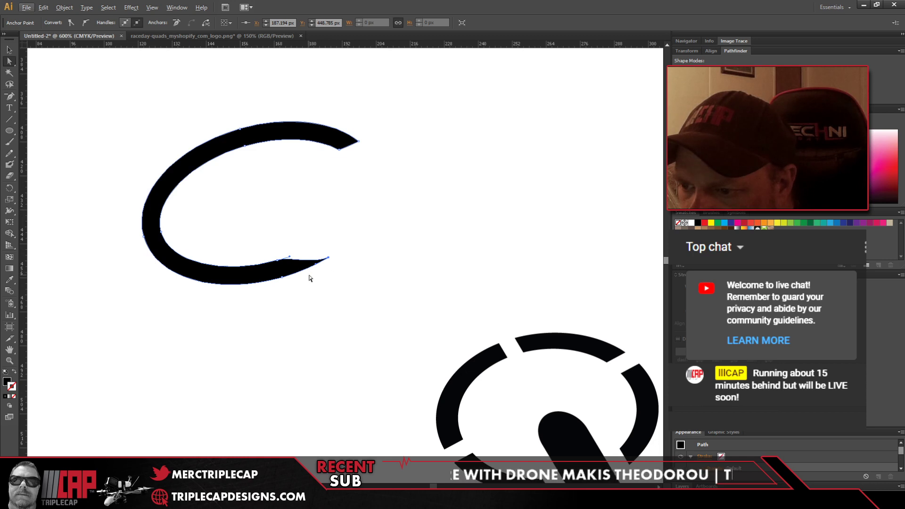
# Step: Move the inner anchor point near the ring's lower tip inward along the arc and adjust its handle to smooth the taper
pyautogui.moveTo(276, 261); pyautogui.dragTo(259, 274)
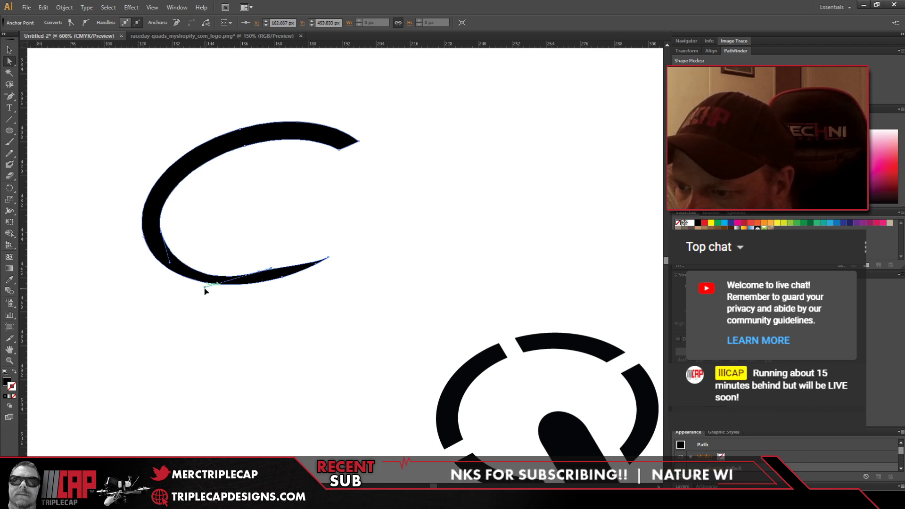
pyautogui.moveTo(206, 291)
pyautogui.mouseDown()
pyautogui.moveTo(217, 278)
pyautogui.moveTo(205, 277)
pyautogui.mouseUp()
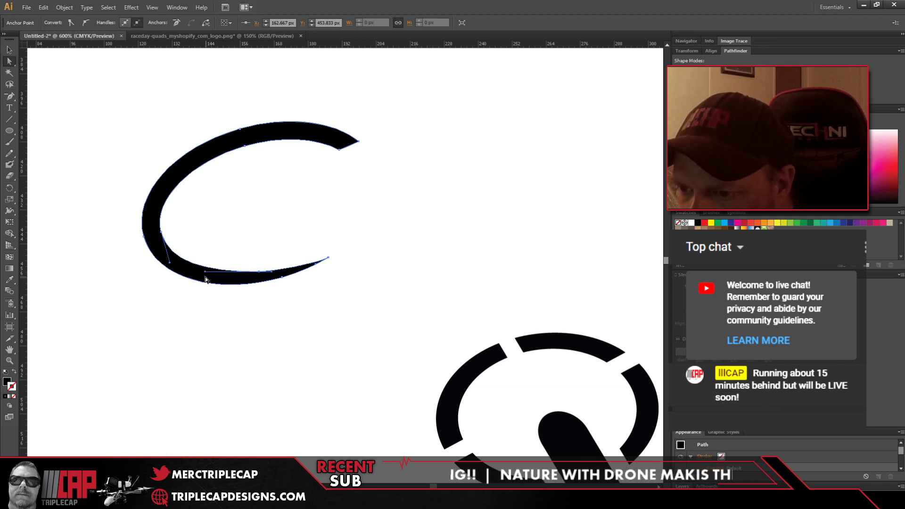
pyautogui.click(198, 308)
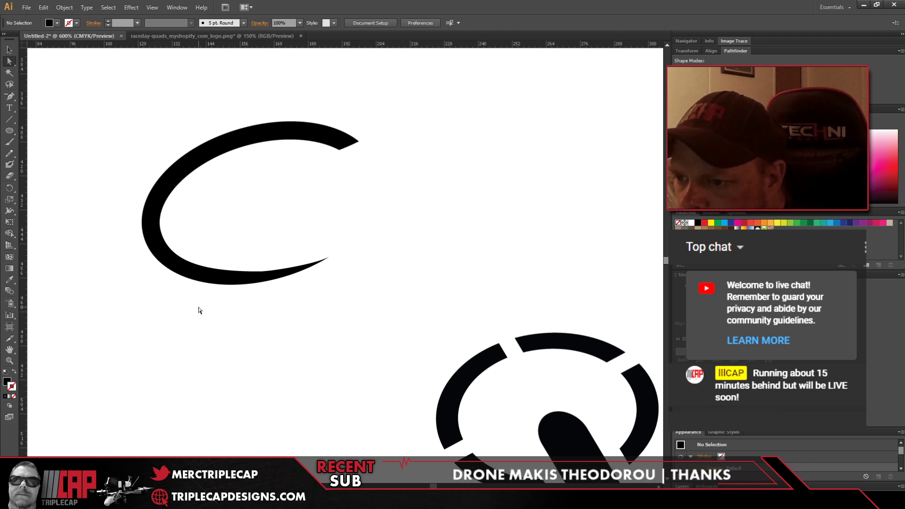
# Step: Lengthen the inner anchor point's handle toward the pointed tip to refine the lower taper of the open ring
pyautogui.click(258, 281)
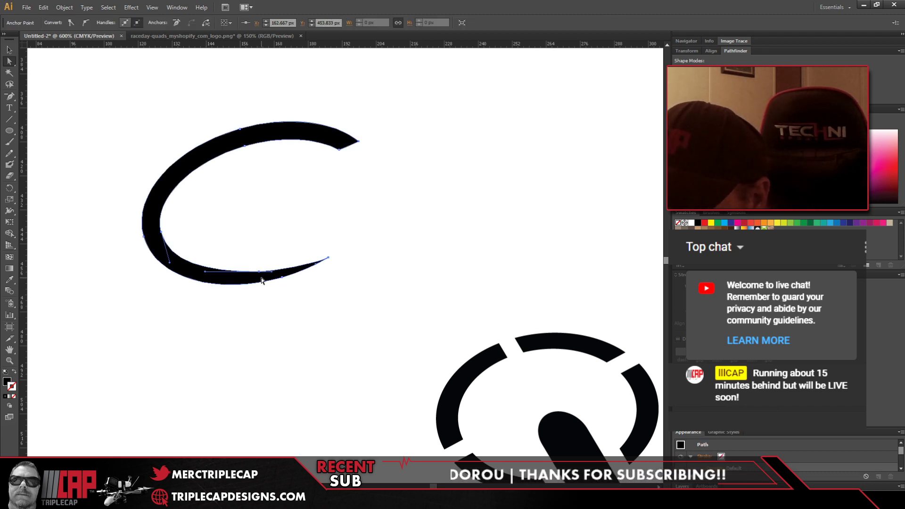
pyautogui.scroll(4, 263, 280)
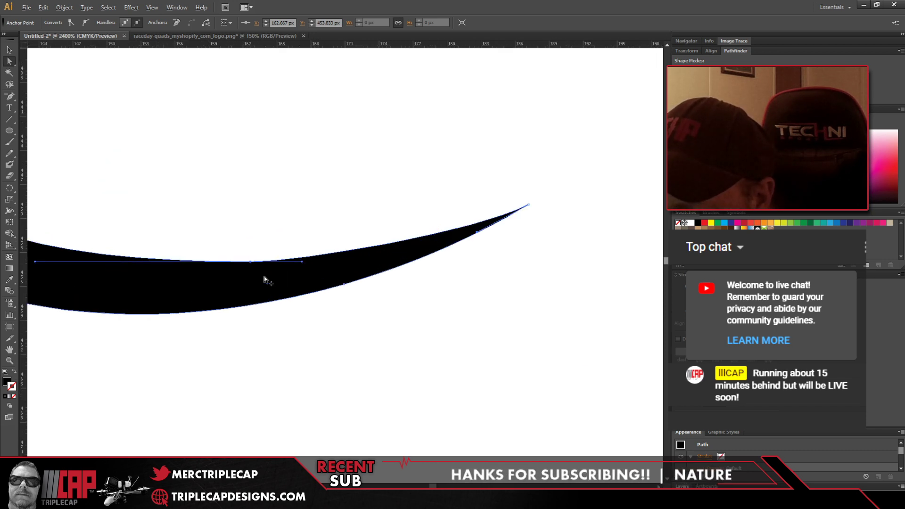
pyautogui.scroll(-1, 264, 278)
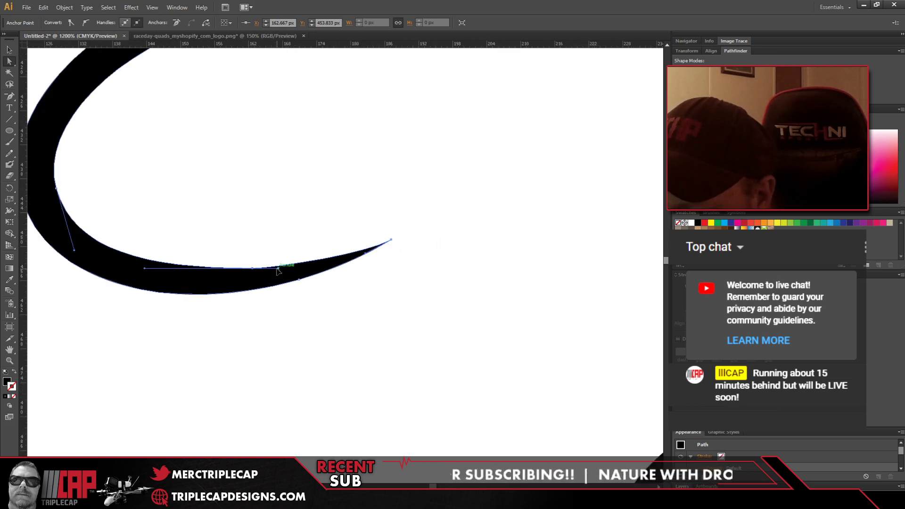
pyautogui.moveTo(277, 267); pyautogui.dragTo(284, 268)
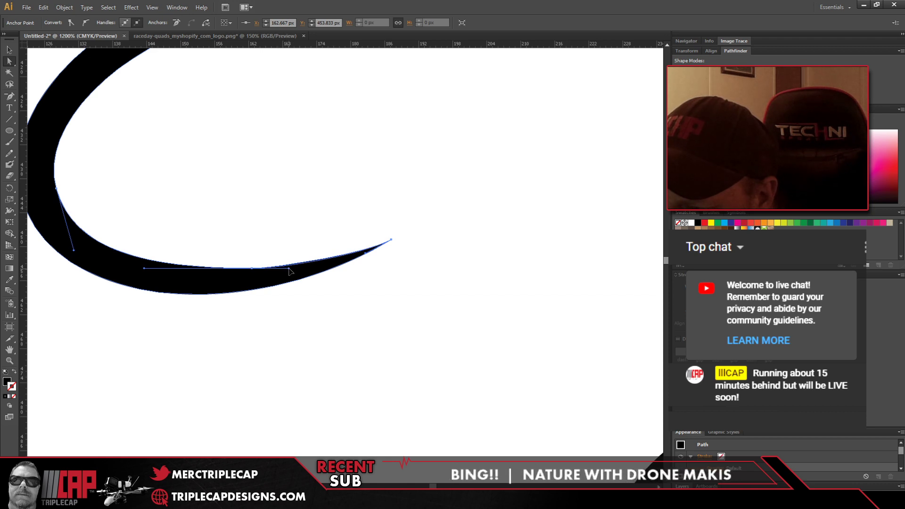
pyautogui.click(340, 321)
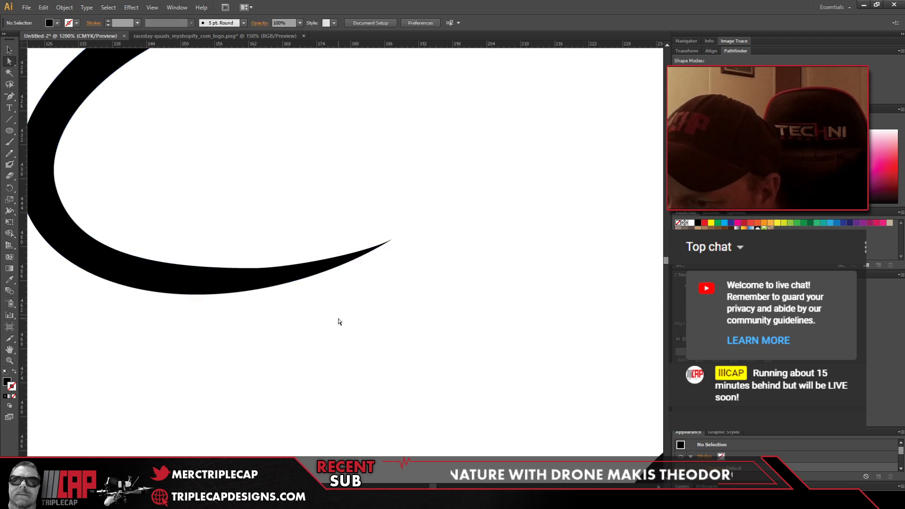
# Step: Cut the finished tapered ring from the empty area above the drone icon
pyautogui.scroll(-5, 325, 322)
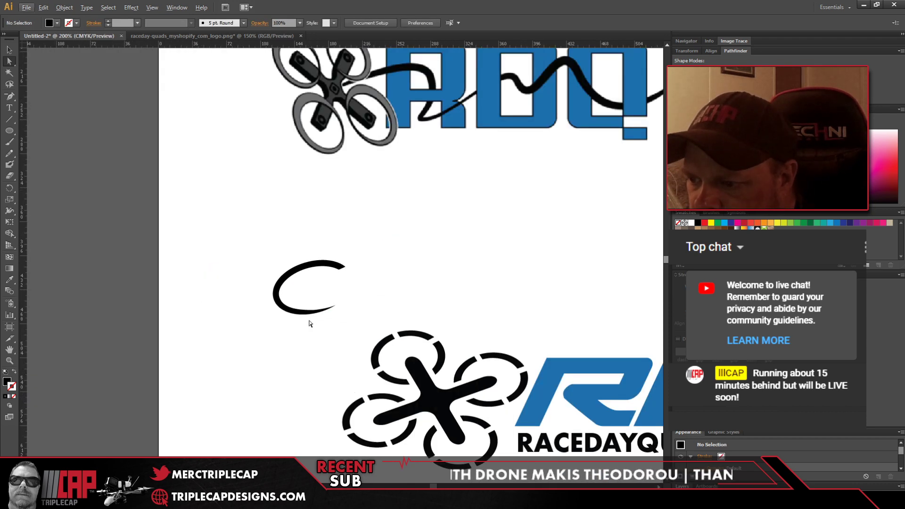
pyautogui.click(8, 50)
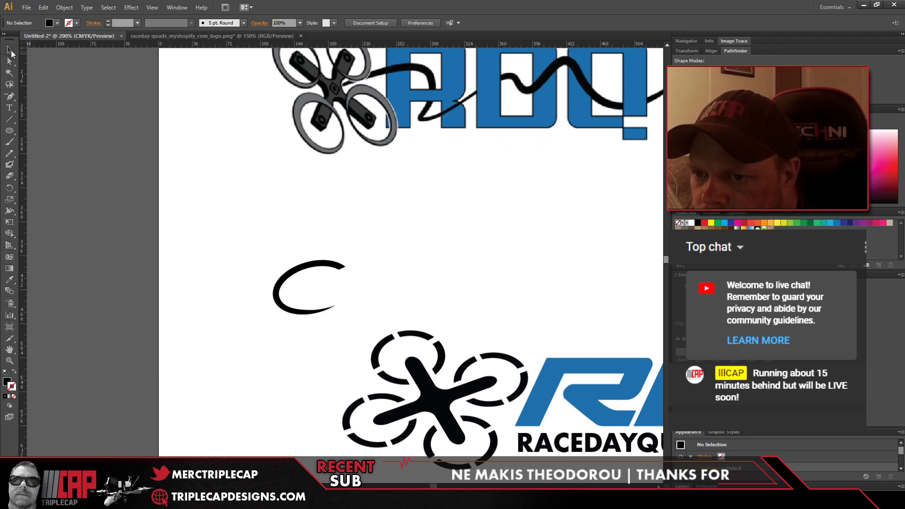
pyautogui.click(341, 270)
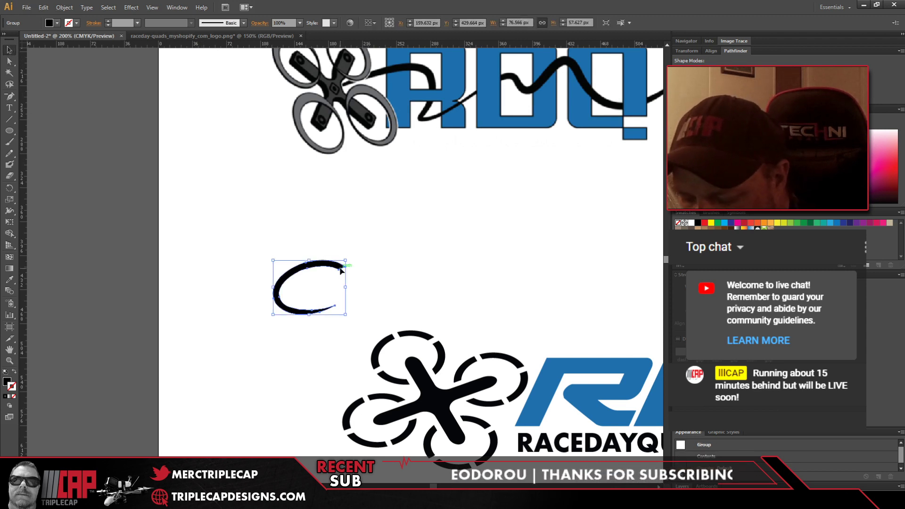
pyautogui.press('Delete')
pyautogui.scroll(-1, 347, 280)
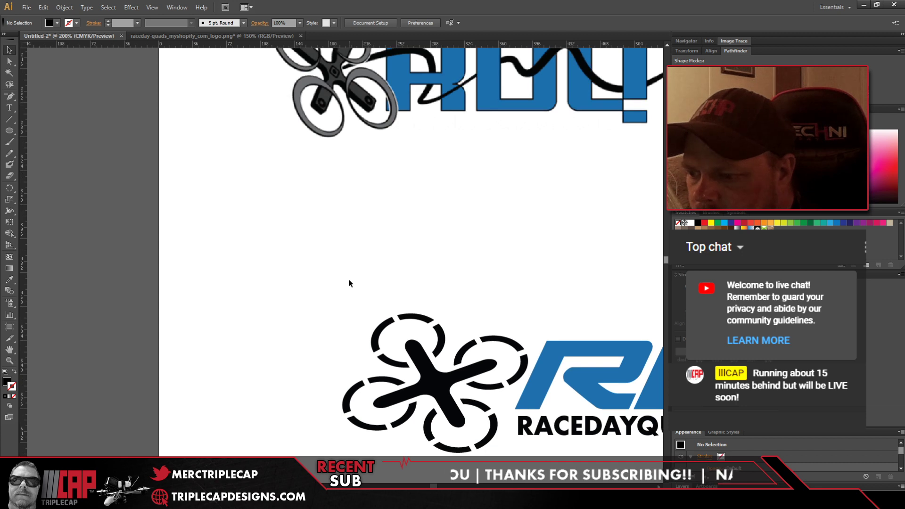
# Step: Isolate the nested group in the drone icon and delete the dashed ring around its lower-left arm
pyautogui.click(345, 399)
pyautogui.doubleClick(345, 399)
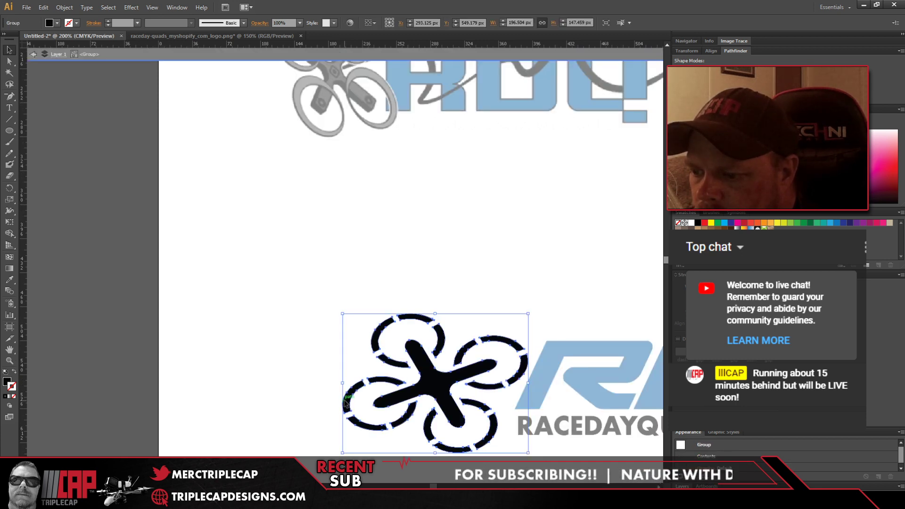
pyautogui.doubleClick(346, 400)
pyautogui.click(346, 399)
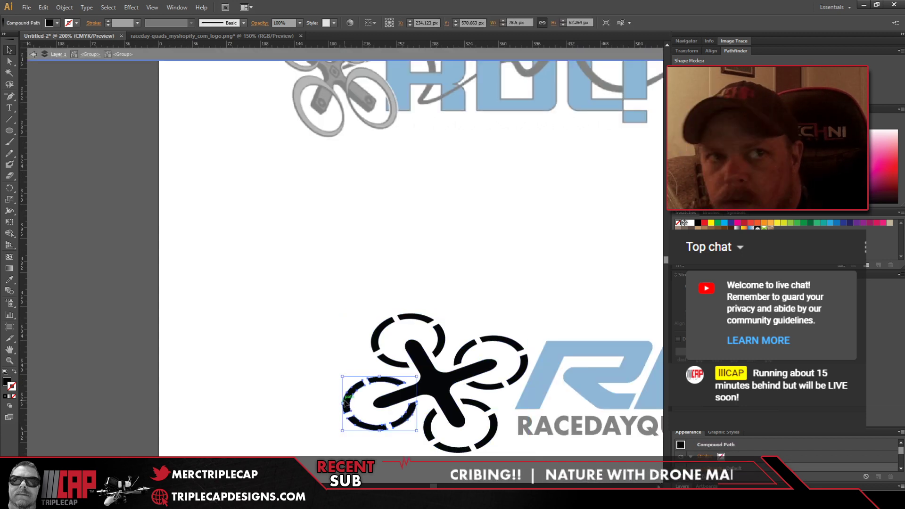
pyautogui.press('Delete')
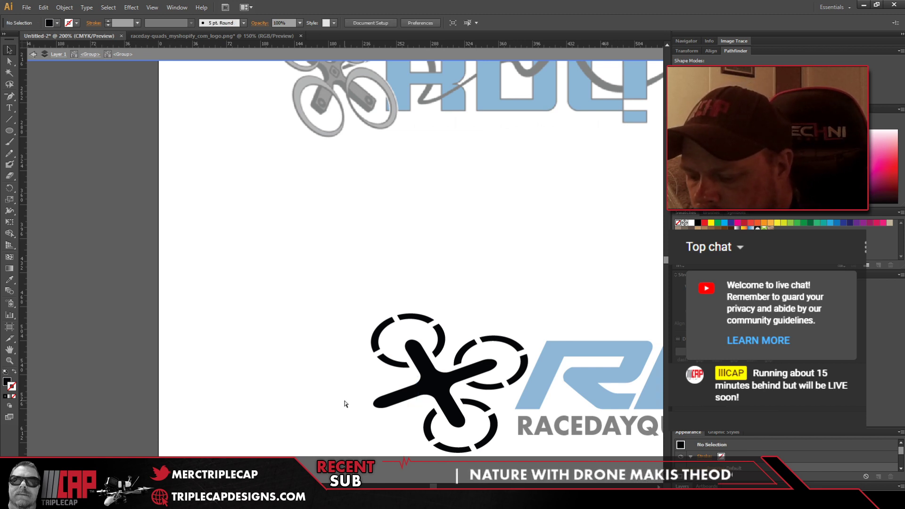
# Step: Paste the tapered open ring into the isolated group and position it around the icon's lower-left arm
pyautogui.hotkey('ctrl', 'v')
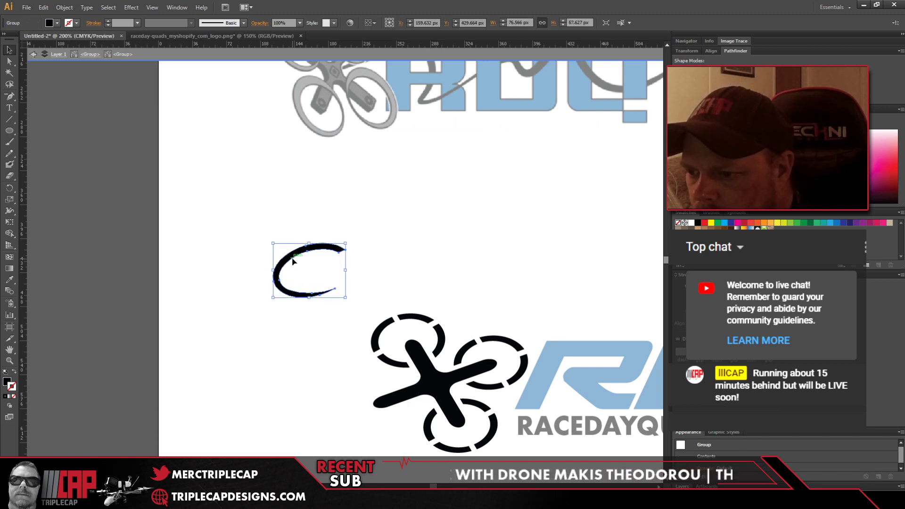
pyautogui.moveTo(293, 258); pyautogui.dragTo(356, 395)
pyautogui.click(261, 307)
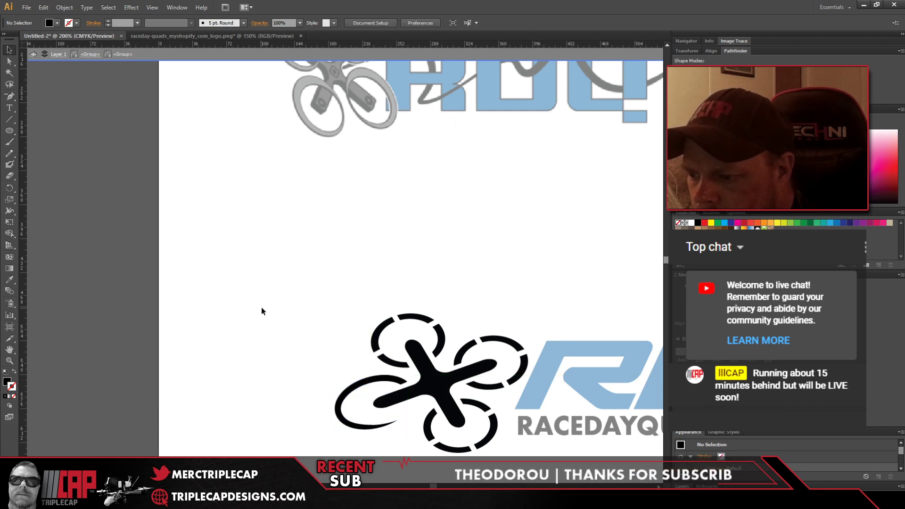
# Step: Check the tapered ring's fit around the arm and try pasting another copy of it
pyautogui.scroll(-3, 259, 316)
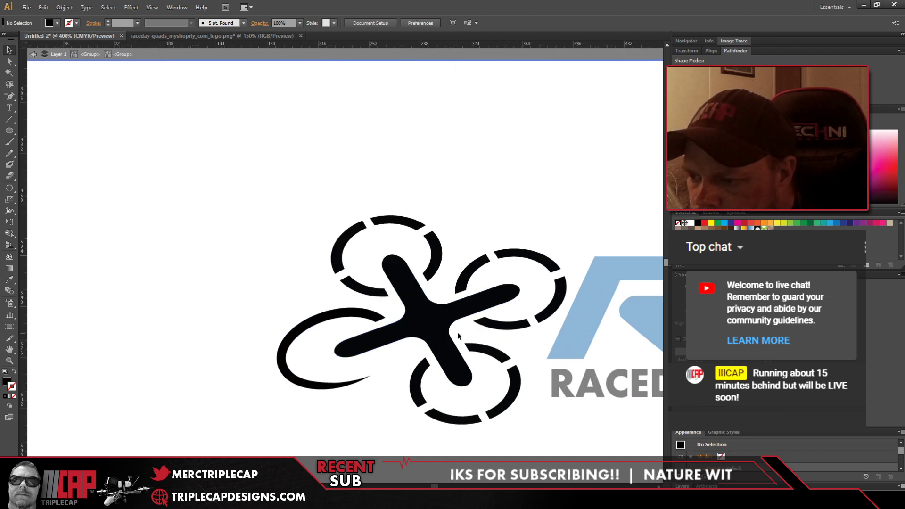
pyautogui.scroll(3, 382, 338)
pyautogui.scroll(1, 339, 310)
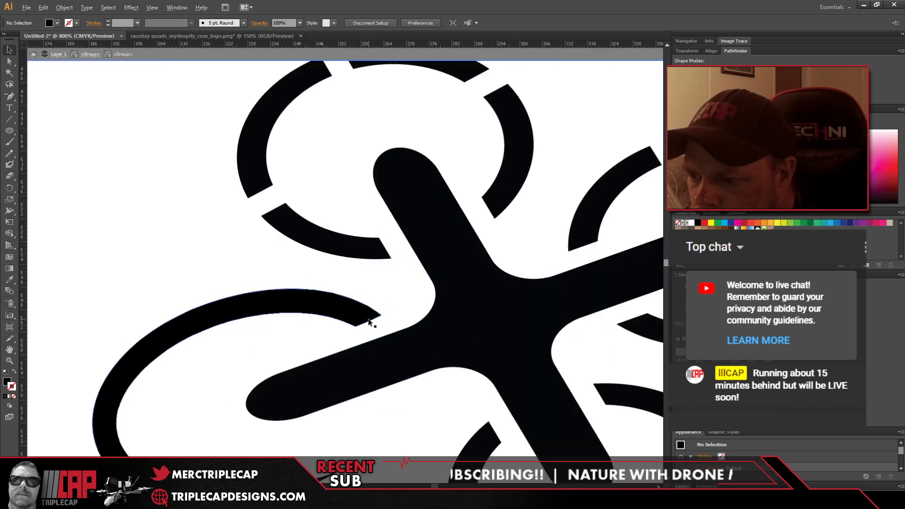
pyautogui.scroll(-3, 403, 308)
pyautogui.scroll(-1, 403, 309)
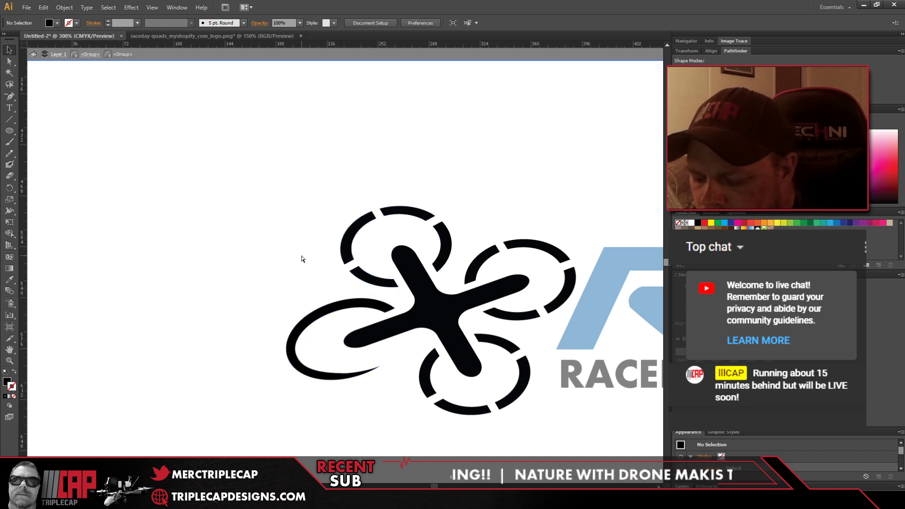
pyautogui.hotkey('ctrl', 'v')
pyautogui.hotkey('ctrl', 'z')
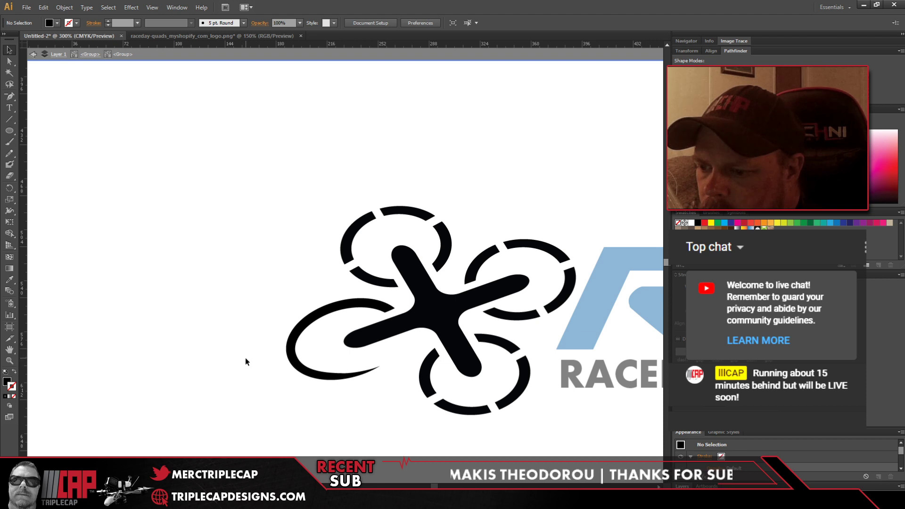
# Step: Examine the anchor points of the tapered open ring around the drone's lower-left arm
pyautogui.scroll(1, 318, 372)
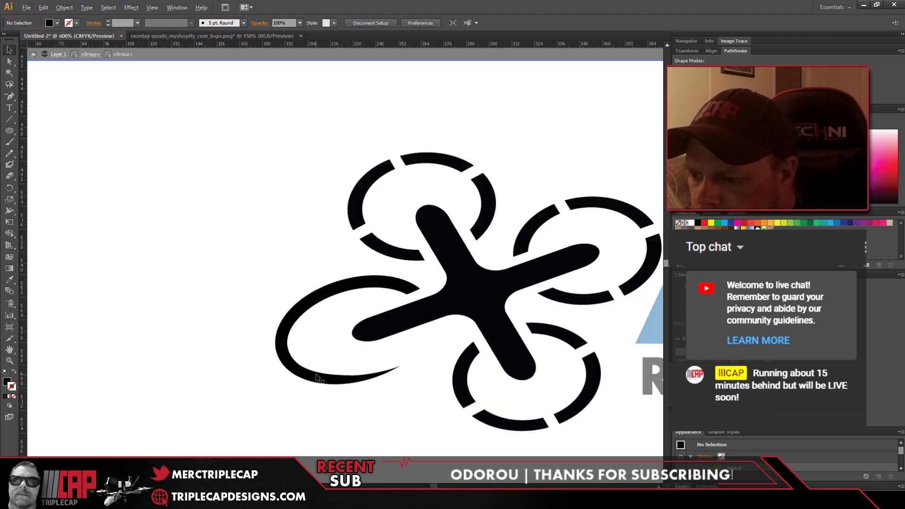
pyautogui.scroll(1, 318, 377)
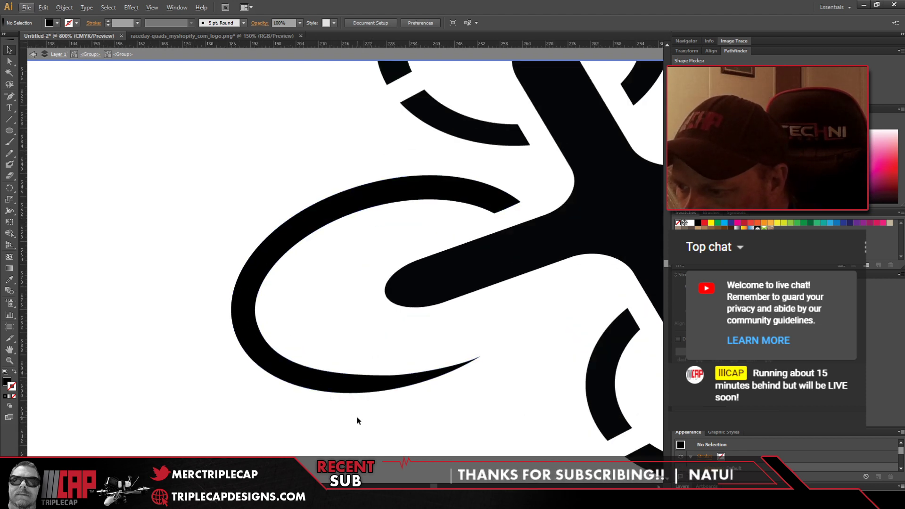
pyautogui.press('a')
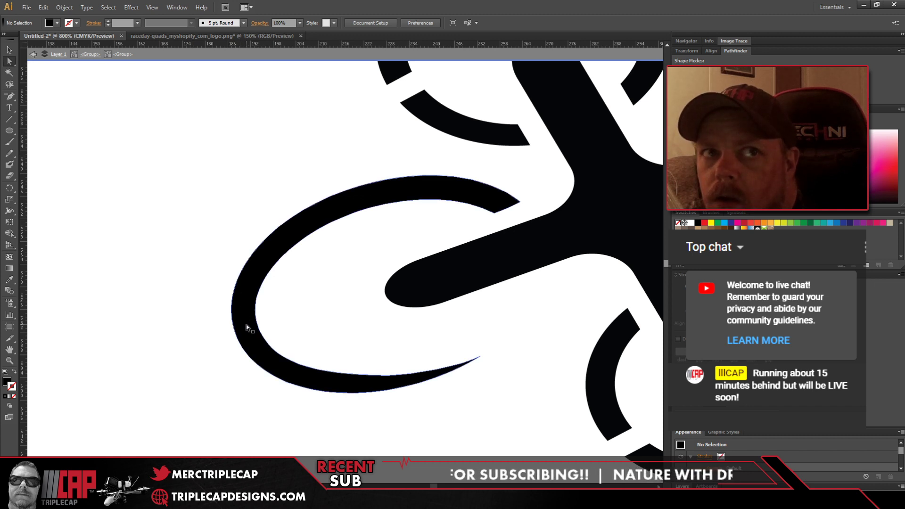
pyautogui.click(268, 348)
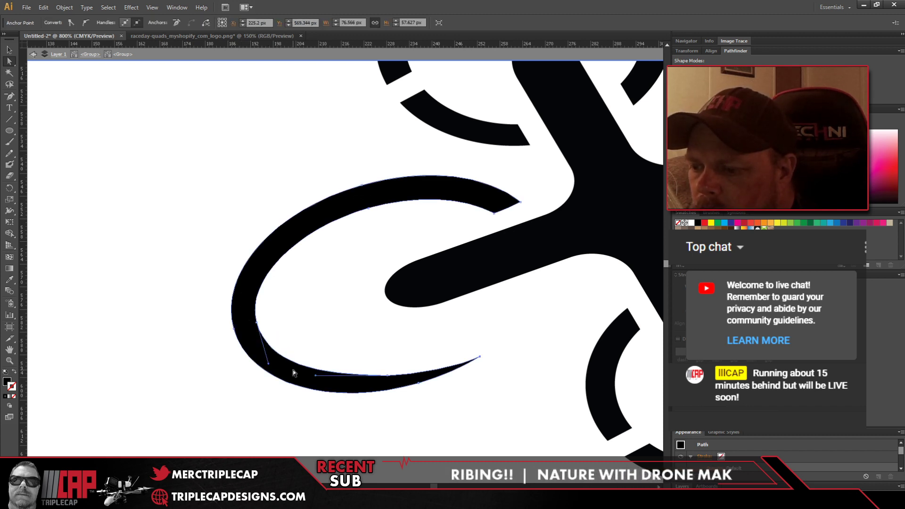
pyautogui.click(258, 401)
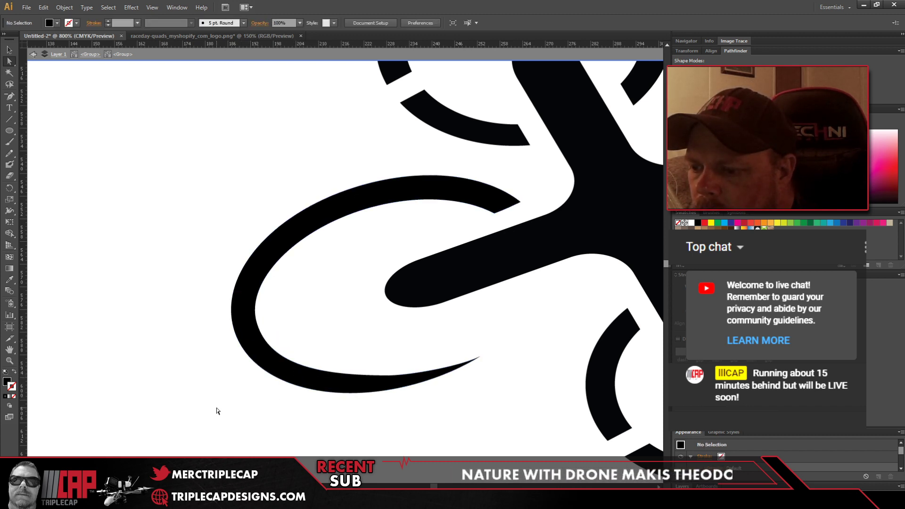
pyautogui.scroll(-4, 172, 306)
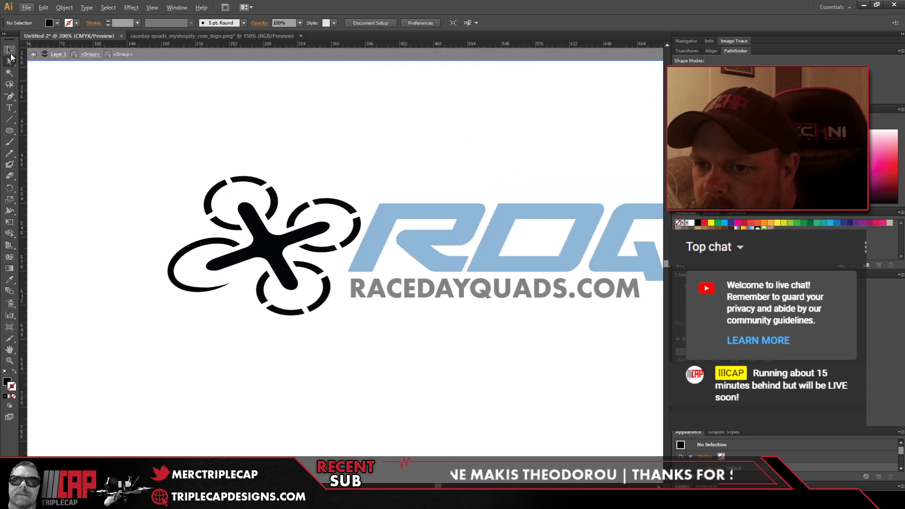
# Step: Isolate the drone group and delete the dashed propeller ring around the upper-left arm
pyautogui.click(10, 53)
pyautogui.doubleClick(239, 180)
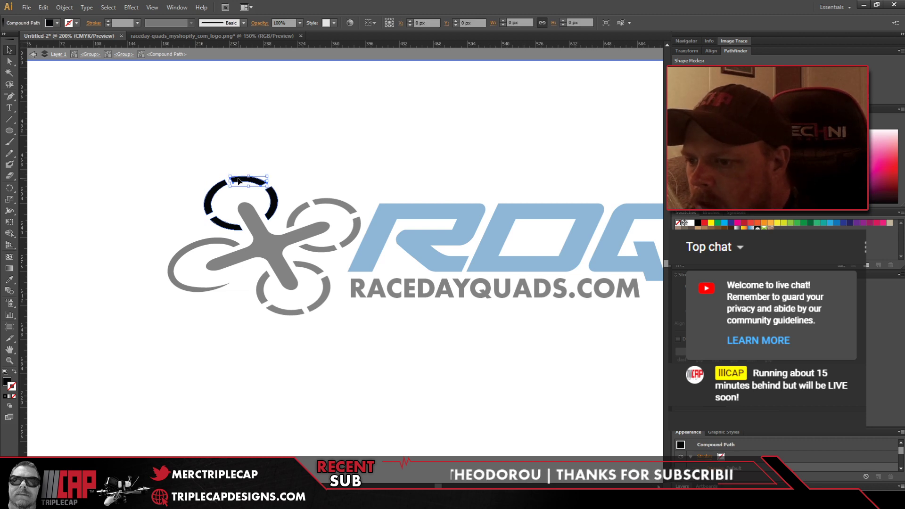
pyautogui.click(210, 195)
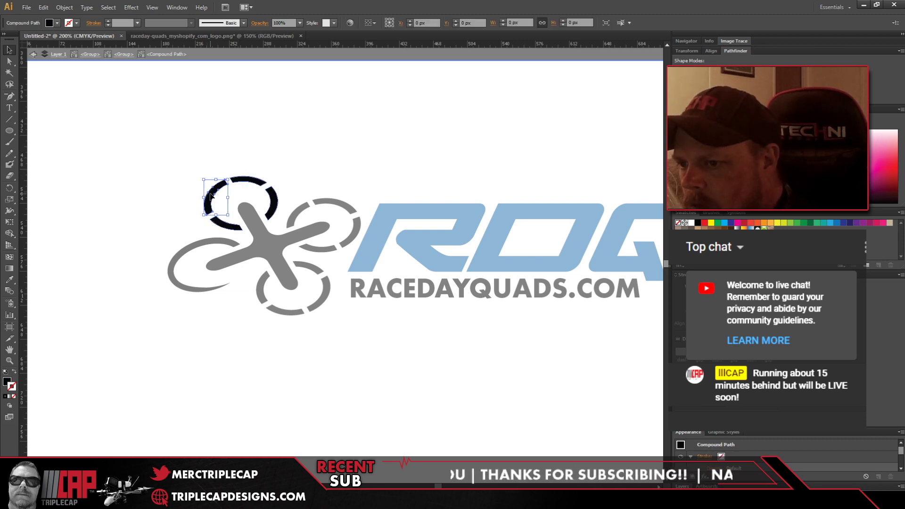
pyautogui.doubleClick(165, 180)
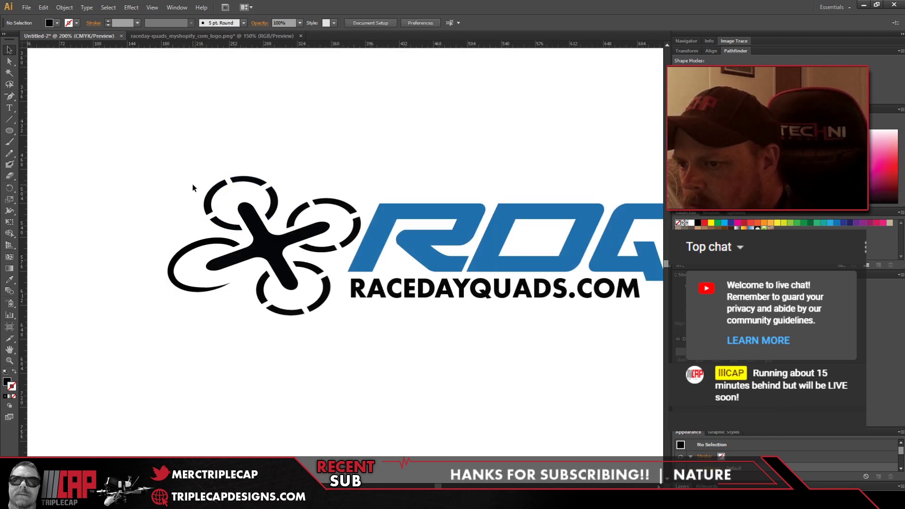
pyautogui.doubleClick(216, 191)
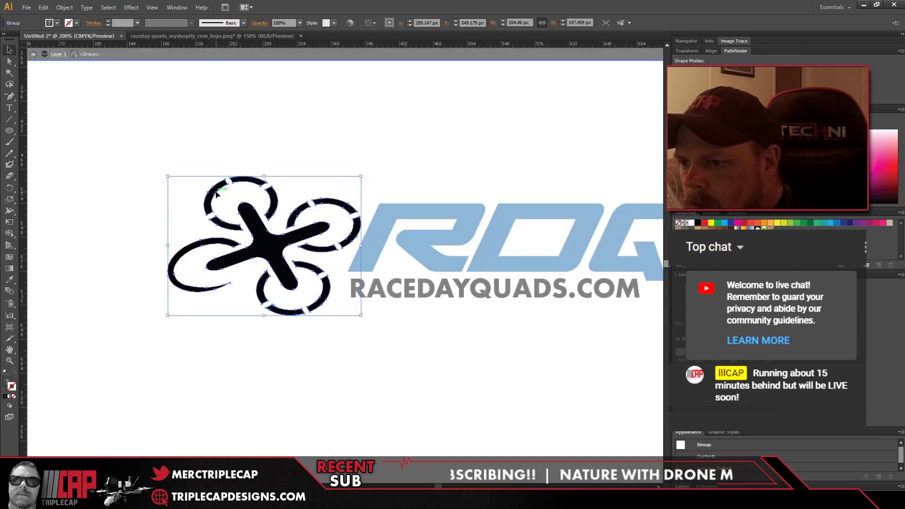
pyautogui.doubleClick(216, 193)
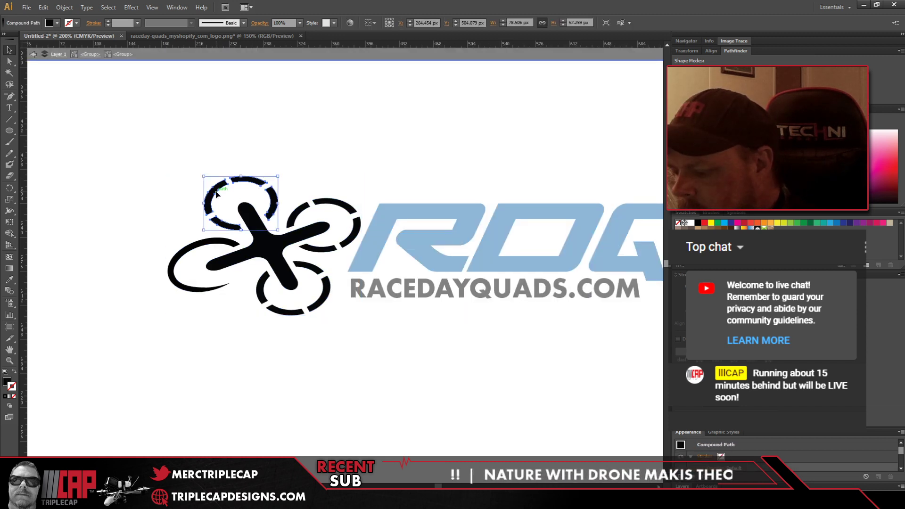
pyautogui.press('Delete')
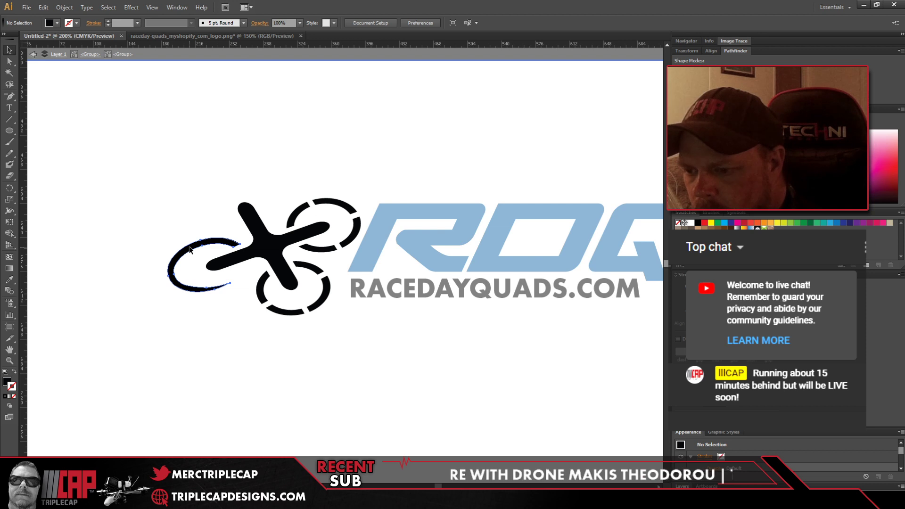
# Step: Try placing a copy of the tapered ring around the upper-left arm and rotating it clockwise to follow the arm
pyautogui.moveTo(189, 249); pyautogui.dragTo(218, 185)
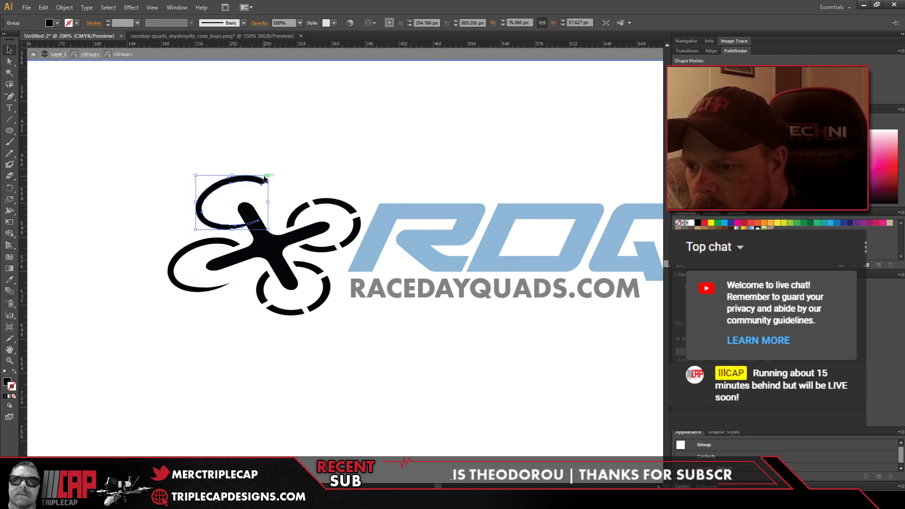
pyautogui.moveTo(269, 171); pyautogui.dragTo(275, 197)
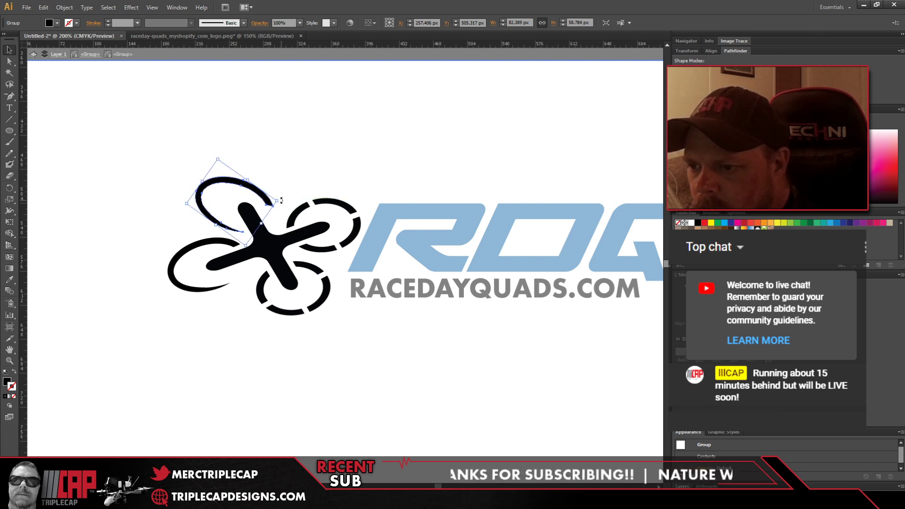
pyautogui.moveTo(281, 200); pyautogui.dragTo(285, 206)
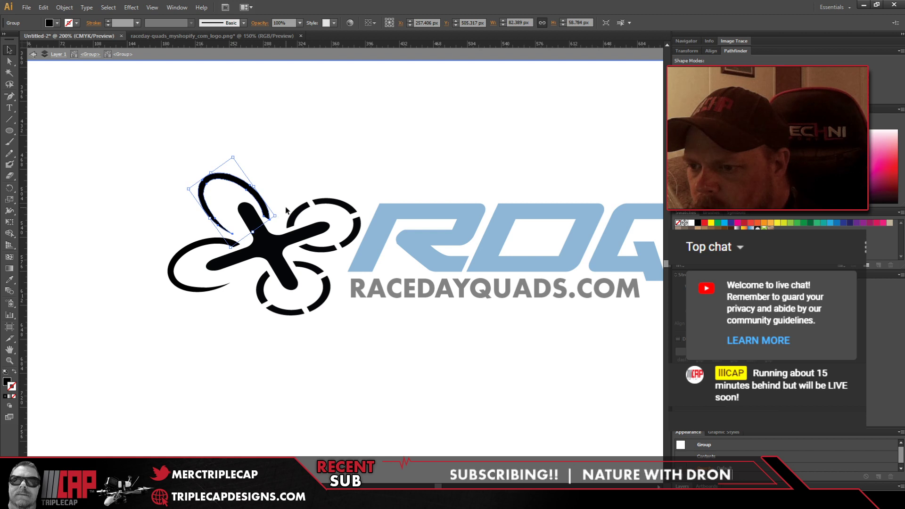
pyautogui.click(317, 152)
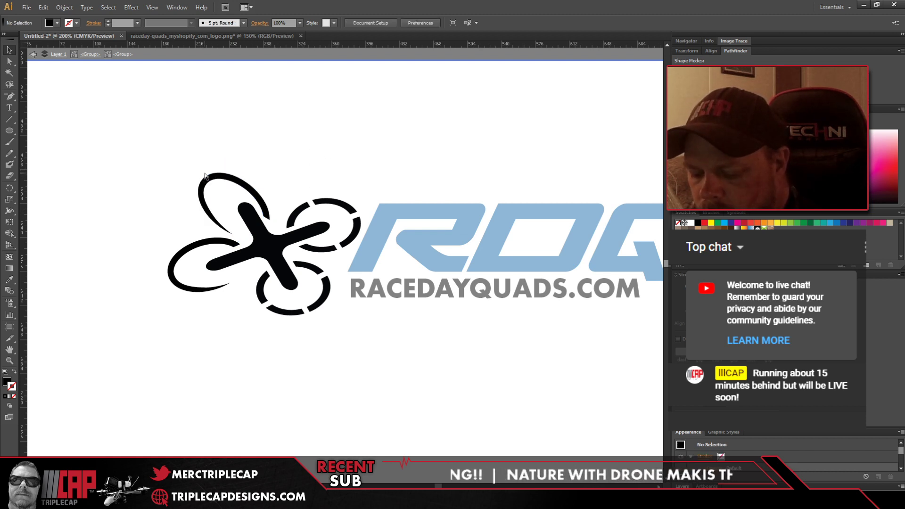
# Step: Undo the placement and rotation of the copied ring at the upper-left arm, and deselect the original ring
pyautogui.hotkey('ctrl', 'z')
pyautogui.hotkey('ctrl', 'z')
pyautogui.hotkey('ctrl', 'z')
pyautogui.hotkey('ctrl', 'z')
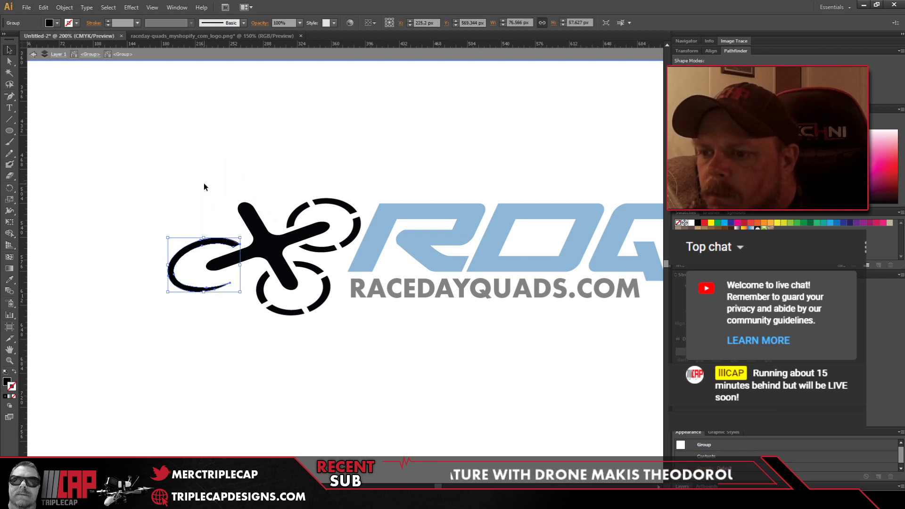
pyautogui.hotkey('ctrl', 'shift', 'b')
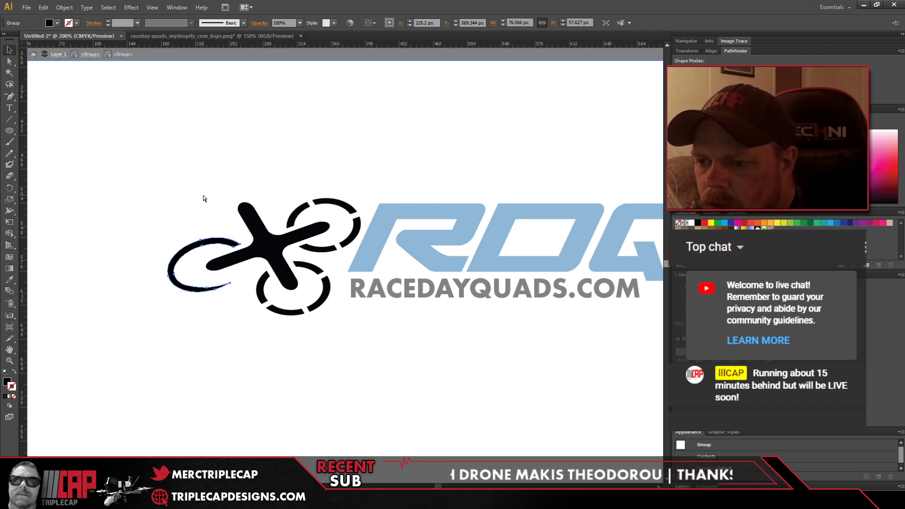
pyautogui.hotkey('ctrl', 'shift', 'b')
pyautogui.click(155, 188)
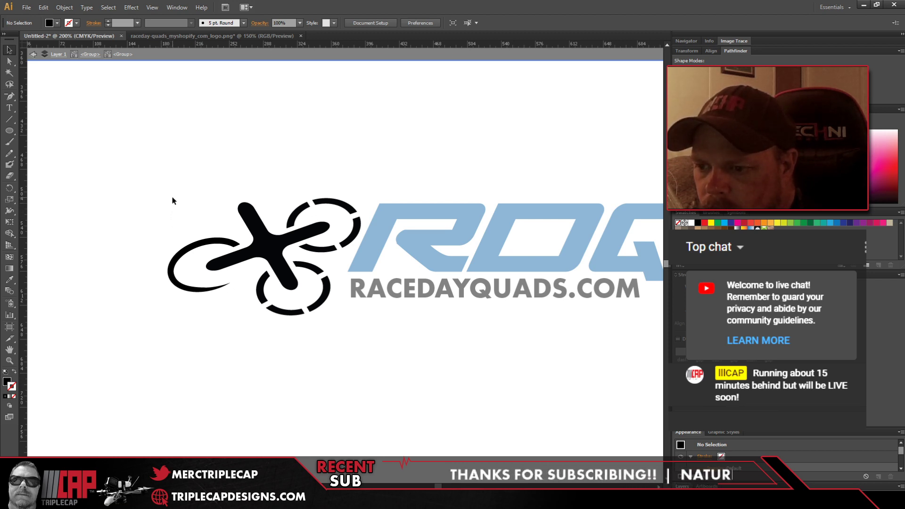
# Step: Undo the edits back to the full elliptical ring lying over the drone's dashed lower-left propeller
pyautogui.hotkey('ctrl', 'z')
pyautogui.hotkey('ctrl', 'z')
pyautogui.hotkey('ctrl', 'z')
pyautogui.hotkey('ctrl', 'z')
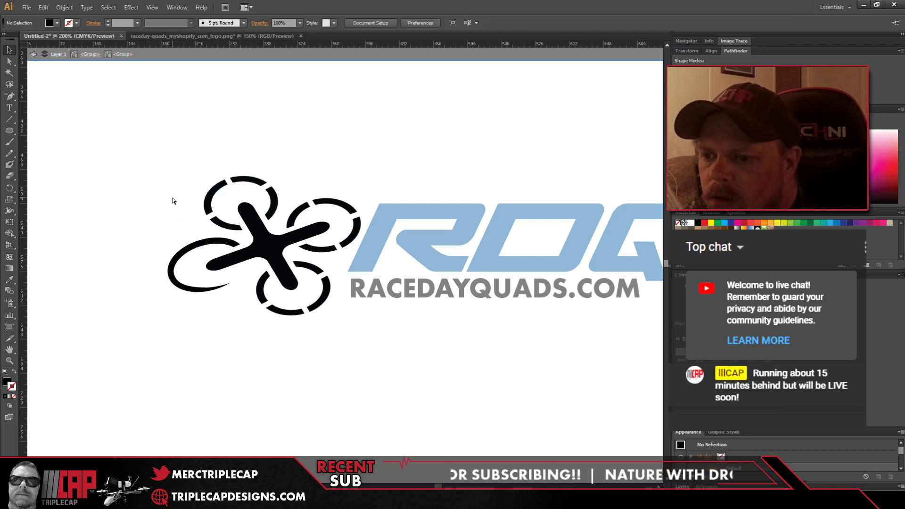
pyautogui.hotkey('ctrl', 'z')
pyautogui.hotkey('ctrl', 'z')
pyautogui.hotkey('ctrl', 'z')
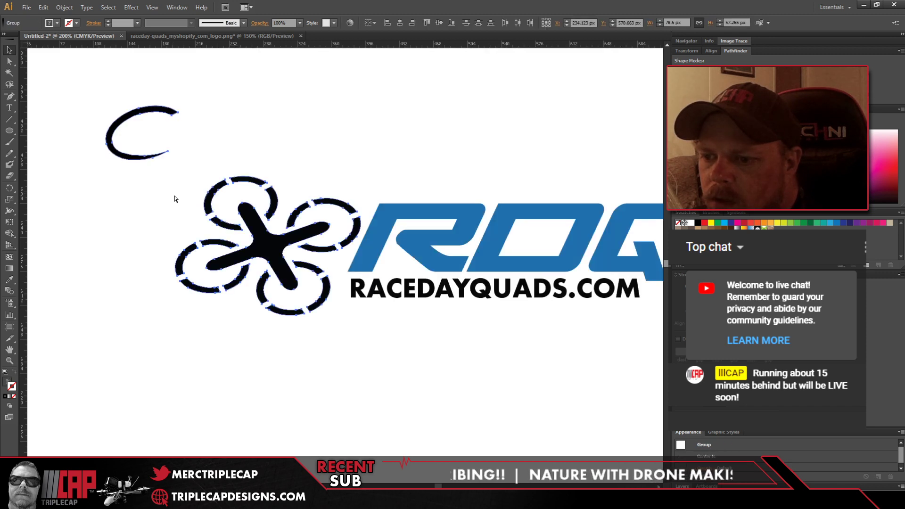
pyautogui.hotkey('ctrl', 'z')
pyautogui.hotkey('ctrl', 'z')
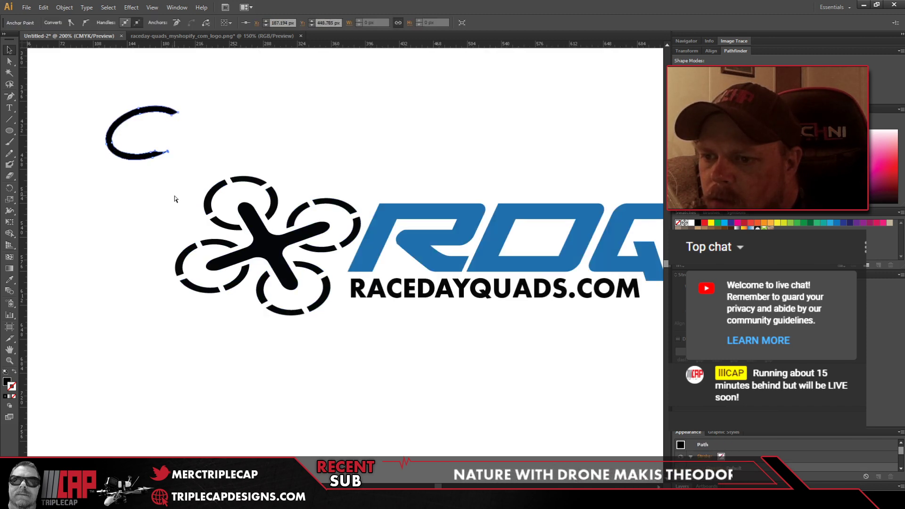
pyautogui.hotkey('ctrl', 'z')
pyautogui.hotkey('ctrl', 'z')
pyautogui.hotkey('ctrl', 'z')
pyautogui.hotkey('ctrl', 'z')
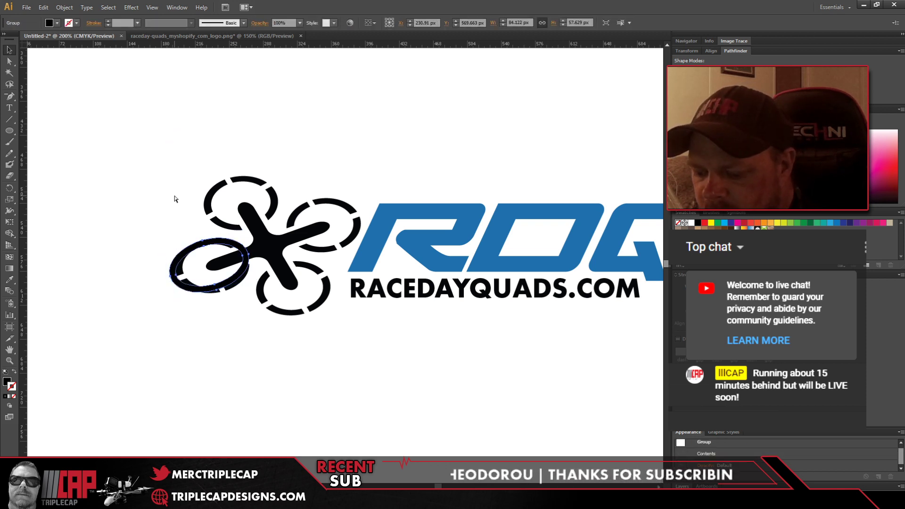
# Step: Duplicate the full elliptical ring and move the copy to the empty area above the RDQ lettering
pyautogui.hotkey('ctrl', 'x')
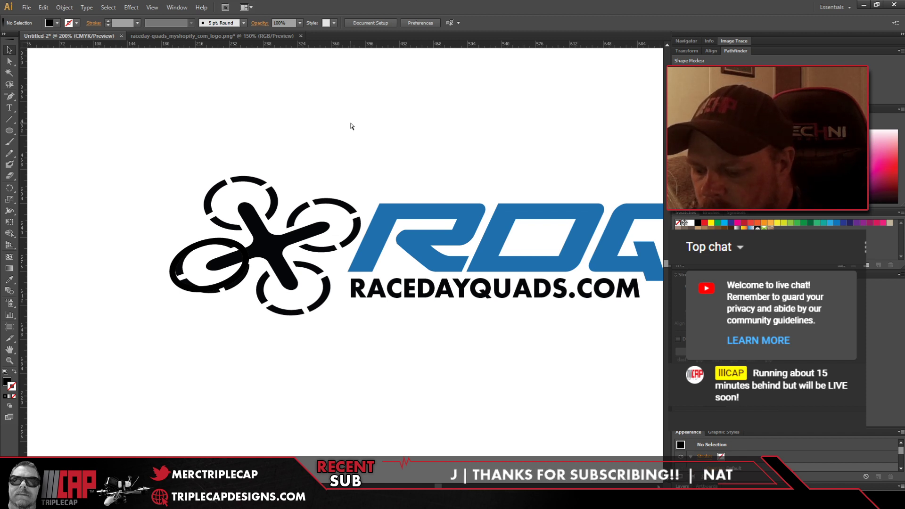
pyautogui.hotkey('ctrl', 'v')
pyautogui.moveTo(313, 272); pyautogui.dragTo(380, 121)
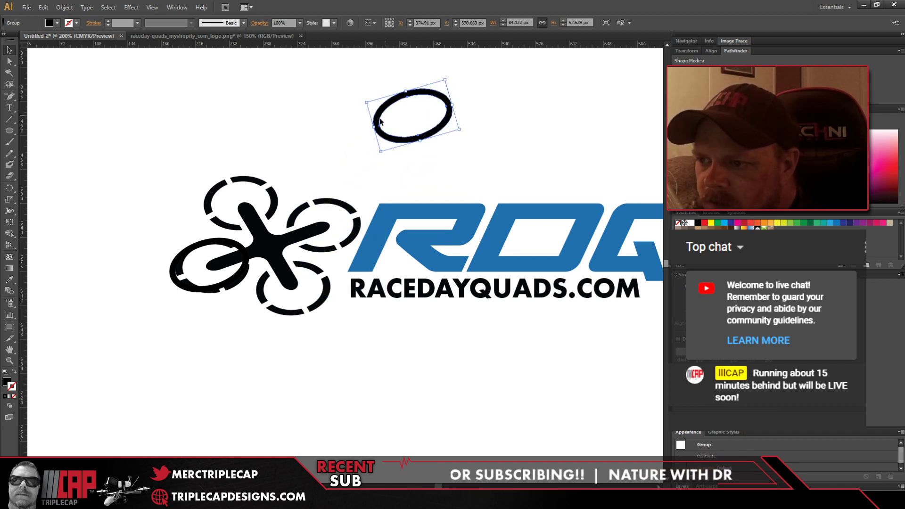
# Step: Erase the part of the original ring crossing the drone's arm, and move the ring to the empty area above and left of the drone
pyautogui.click(197, 247)
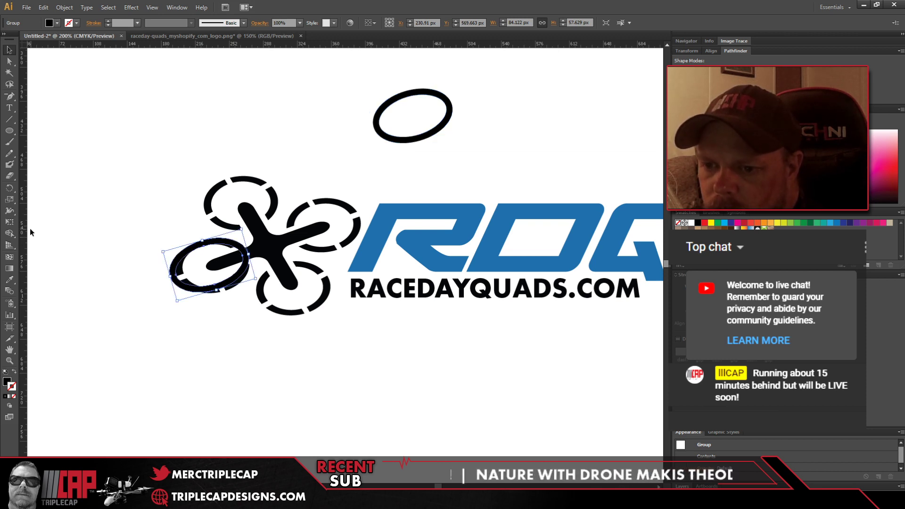
pyautogui.hotkey('shift', 'e')
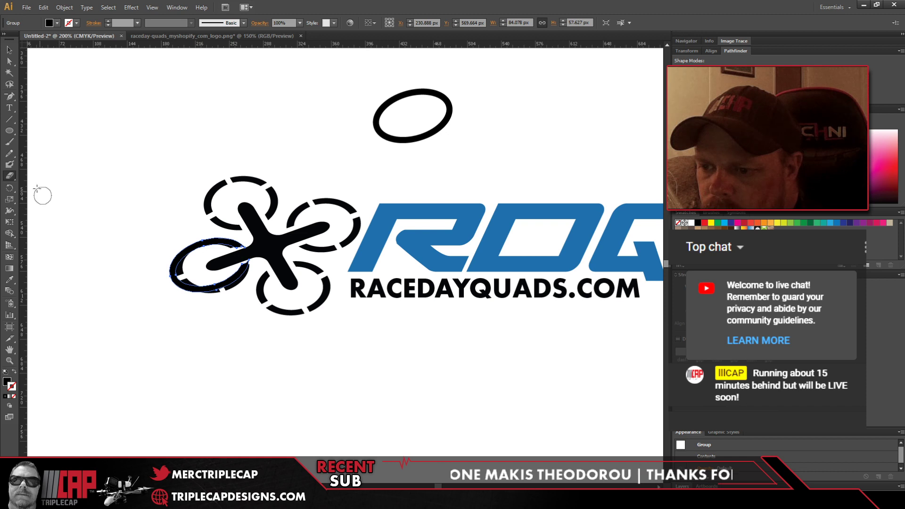
pyautogui.click(8, 49)
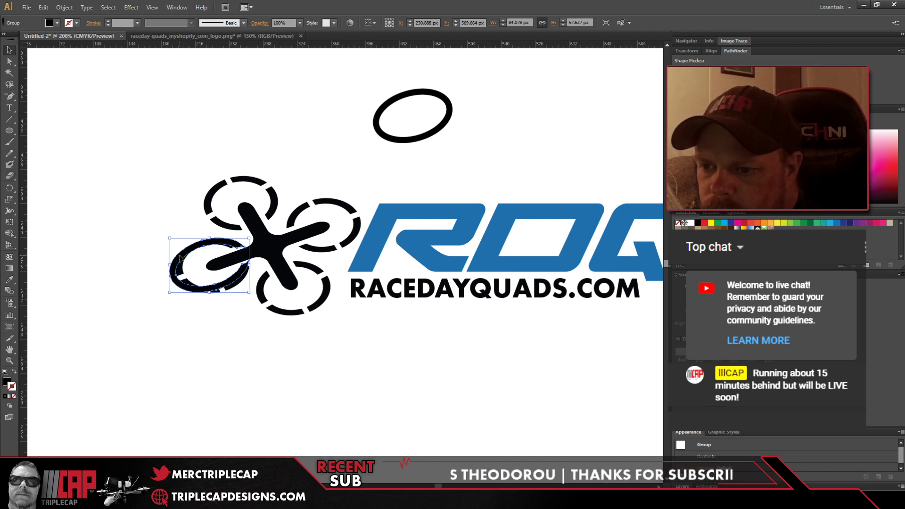
pyautogui.moveTo(191, 267); pyautogui.dragTo(117, 151)
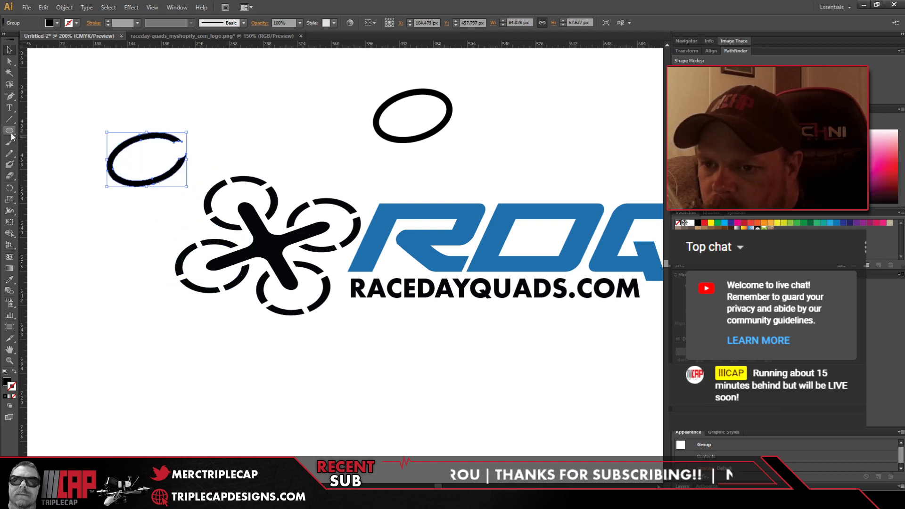
# Step: Erase both ends of the open ring beside its gap to widen the opening into a C shape
pyautogui.click(9, 175)
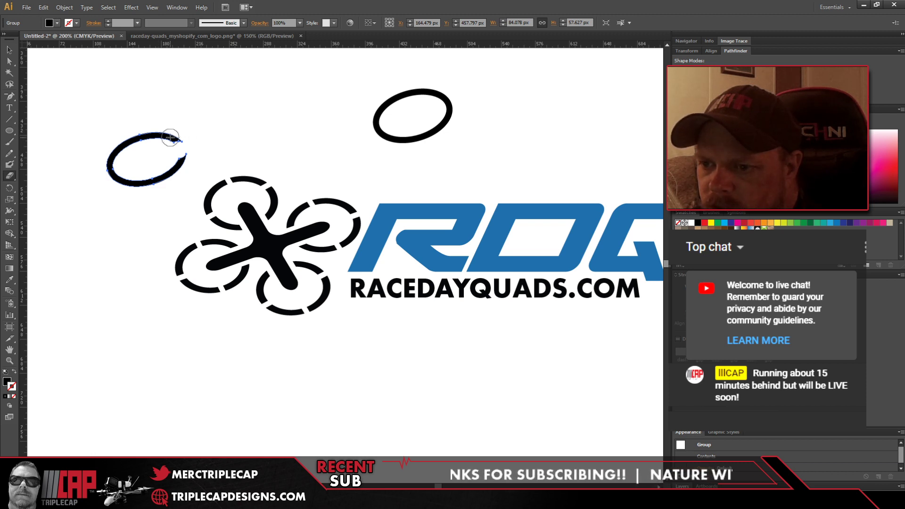
pyautogui.moveTo(170, 137)
pyautogui.mouseDown()
pyautogui.moveTo(168, 151)
pyautogui.moveTo(204, 151)
pyautogui.mouseUp()
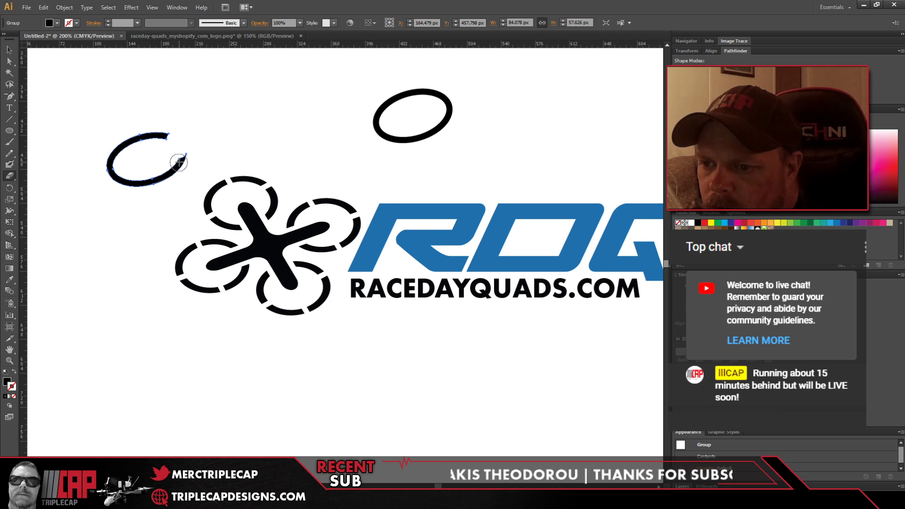
pyautogui.moveTo(183, 155); pyautogui.dragTo(173, 170)
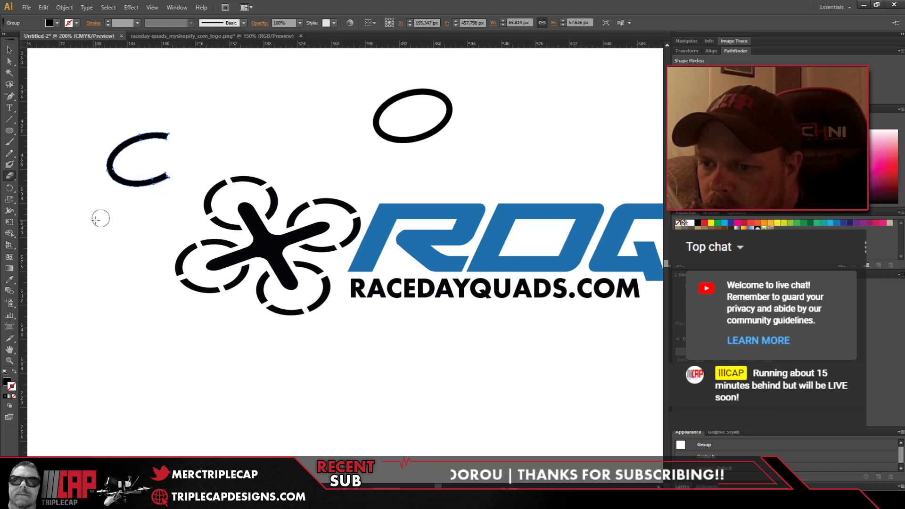
# Step: Move the inner corner anchor of the C shape's lower end onto the outer corner to form a pointed tip
pyautogui.click(14, 364)
pyautogui.moveTo(102, 118); pyautogui.dragTo(183, 204)
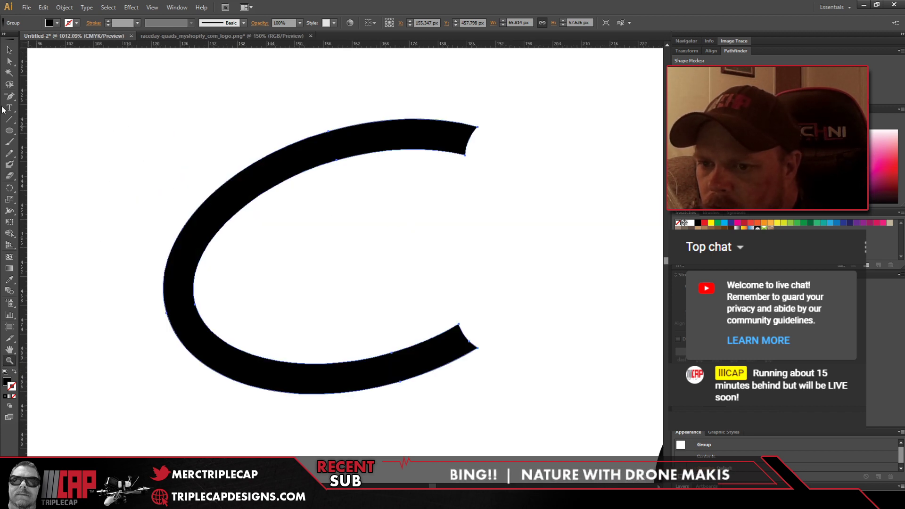
pyautogui.click(9, 97)
pyautogui.click(468, 346)
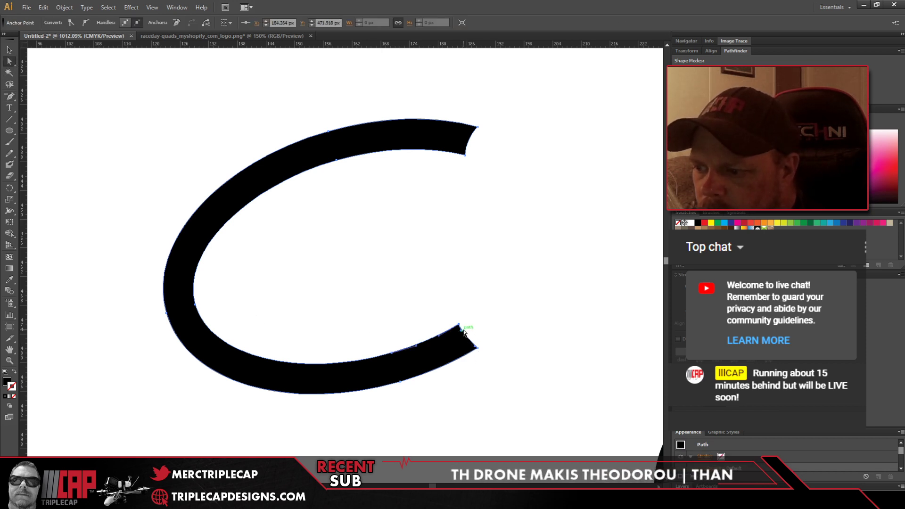
pyautogui.moveTo(459, 327); pyautogui.dragTo(479, 349)
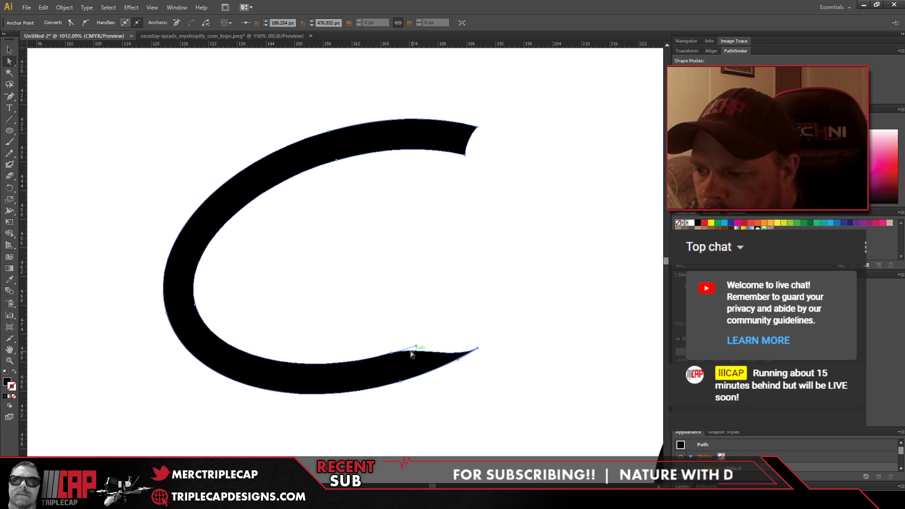
# Step: Move the inner anchor of the C shape's lower arm down toward the outer edge and adjust its handles to form a smooth taper
pyautogui.click(392, 353)
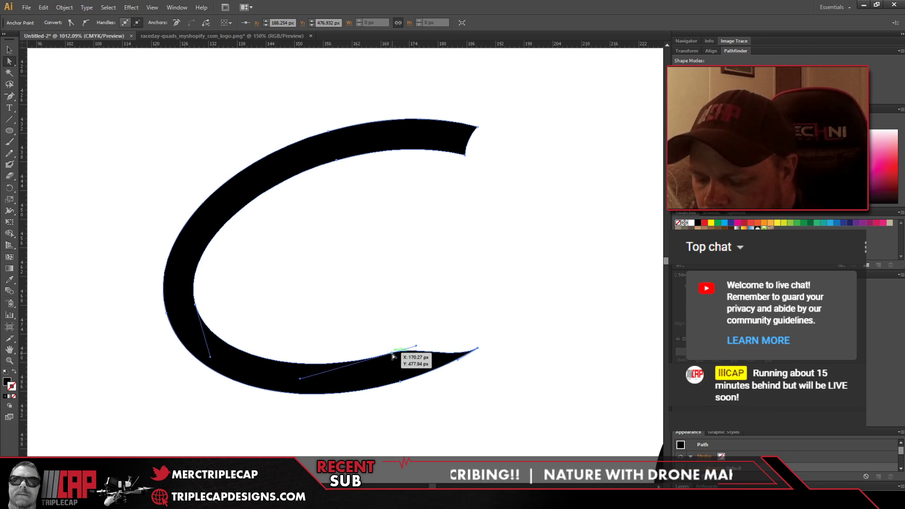
pyautogui.moveTo(391, 357); pyautogui.dragTo(361, 382)
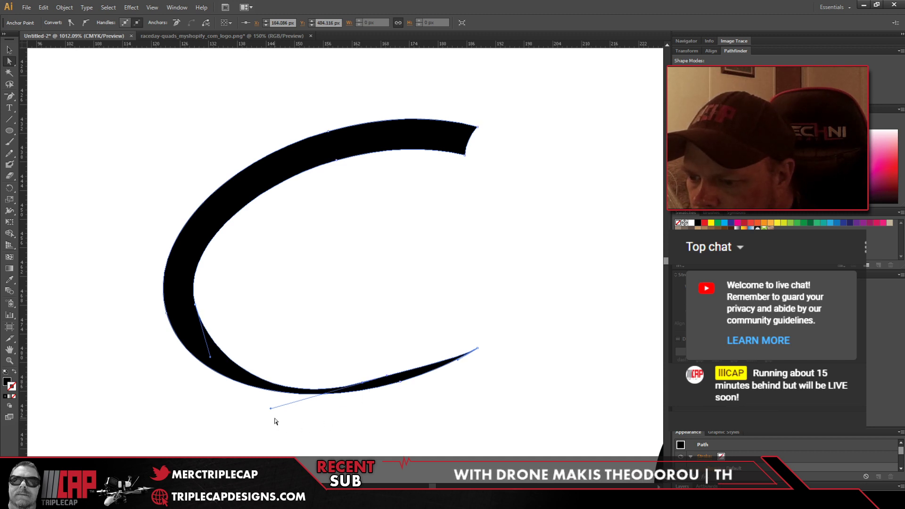
pyautogui.moveTo(271, 409); pyautogui.dragTo(307, 382)
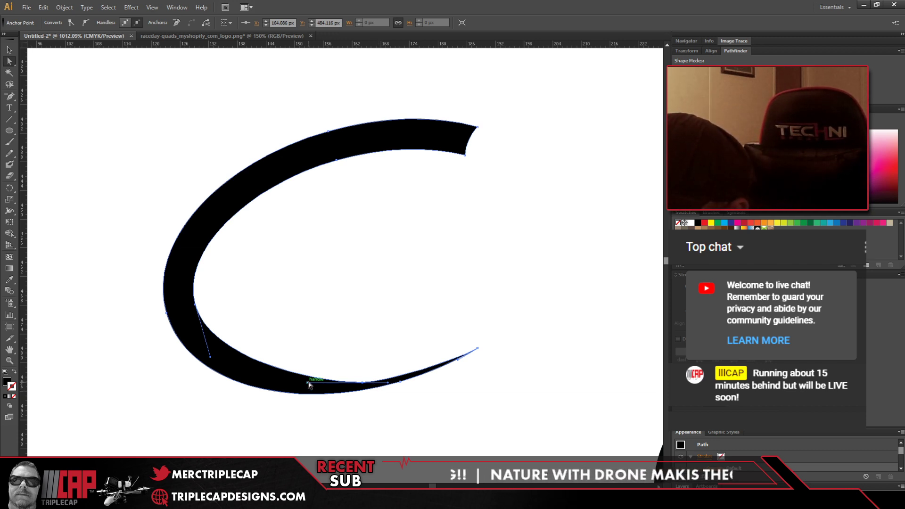
pyautogui.click(363, 383)
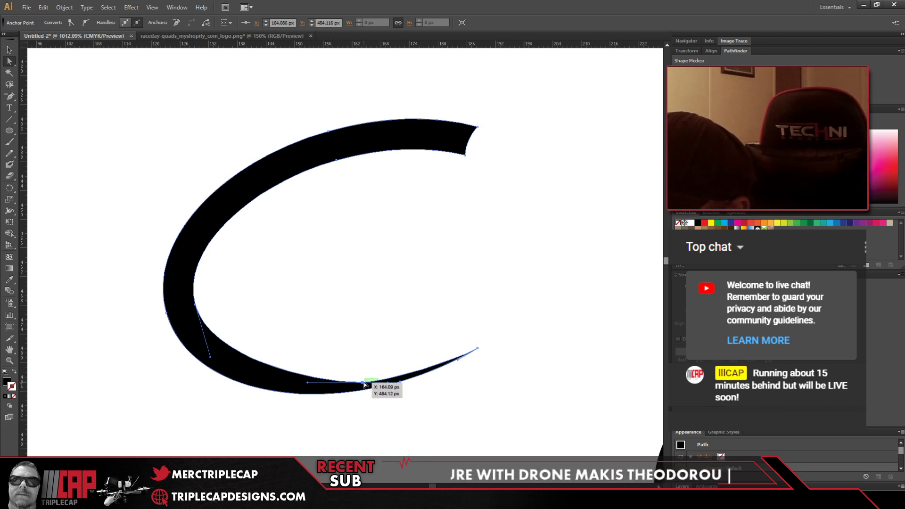
pyautogui.moveTo(364, 384); pyautogui.dragTo(372, 376)
pyautogui.click(399, 411)
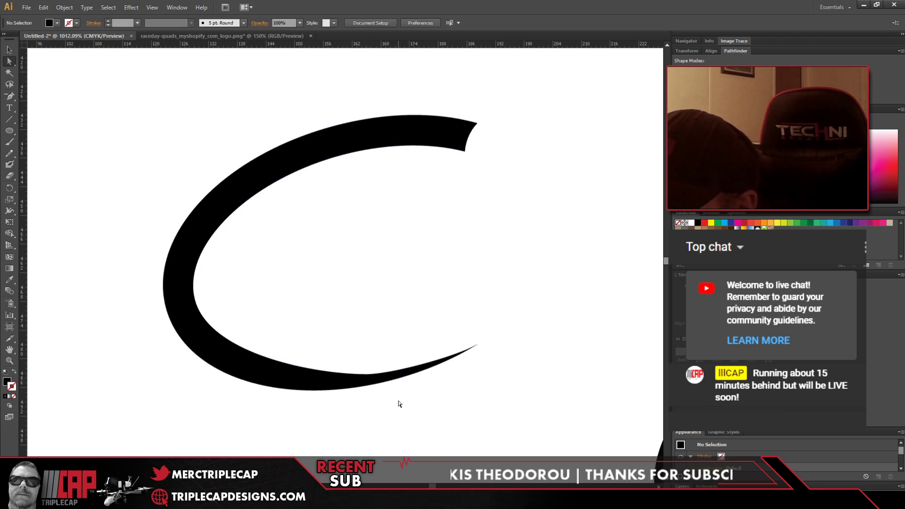
# Step: Try to reshape the outer edge of the C shape's lower arm by adjusting the handle of its outer anchor
pyautogui.click(361, 394)
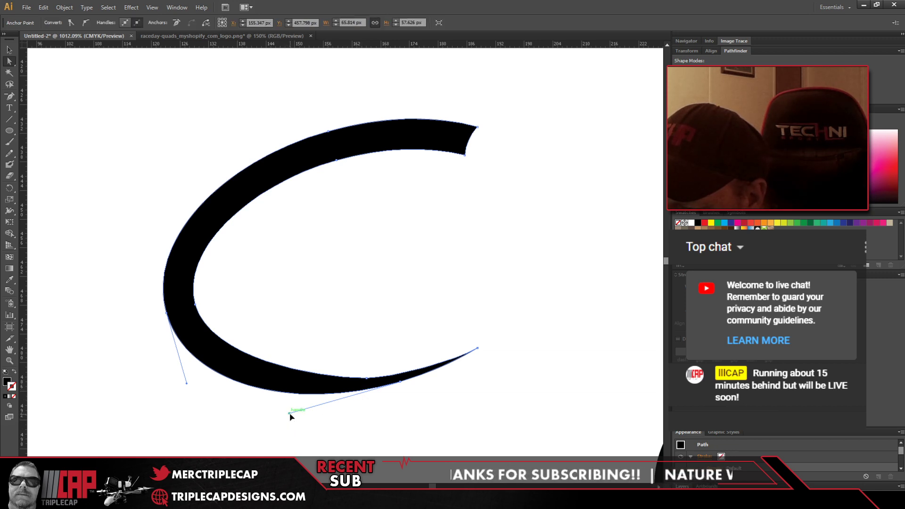
pyautogui.moveTo(290, 417); pyautogui.dragTo(315, 419)
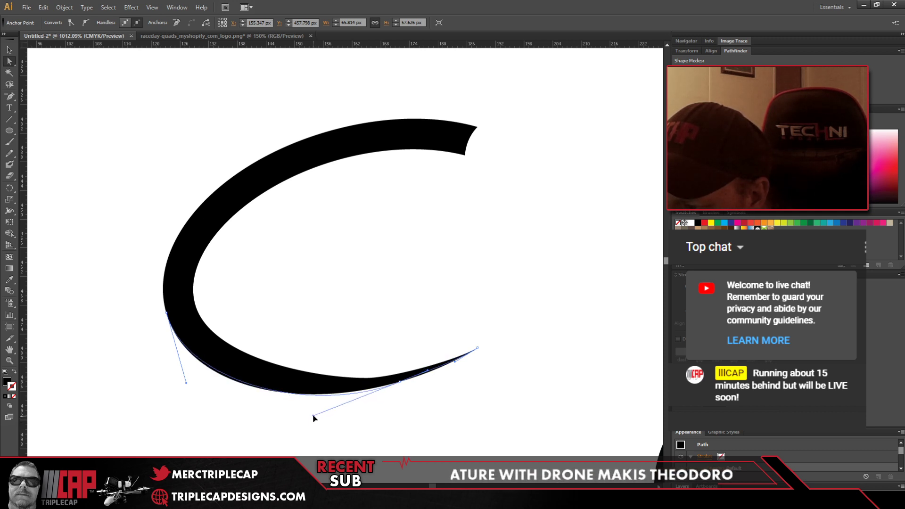
pyautogui.moveTo(314, 418); pyautogui.dragTo(316, 415)
pyautogui.click(421, 433)
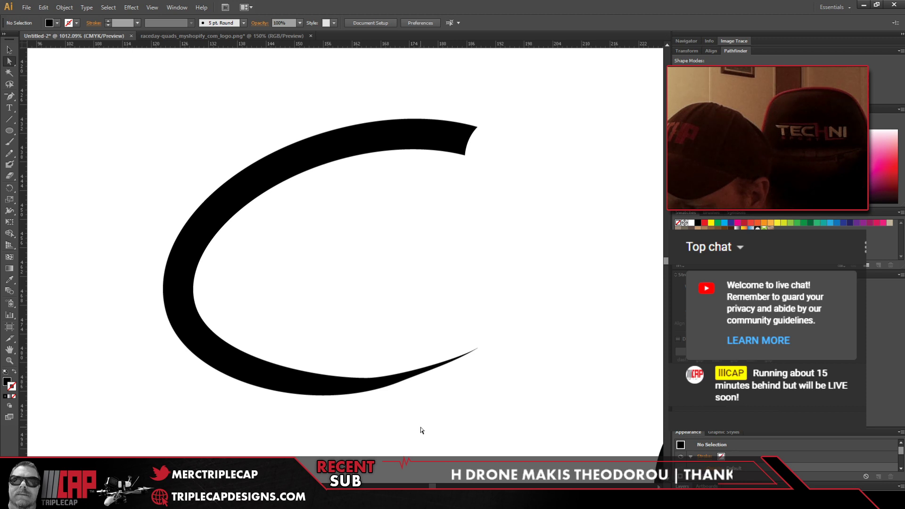
# Step: Try to adjust the curve handles at the C shape's pointed tip, and undo the tip and outer-edge edits
pyautogui.click(400, 377)
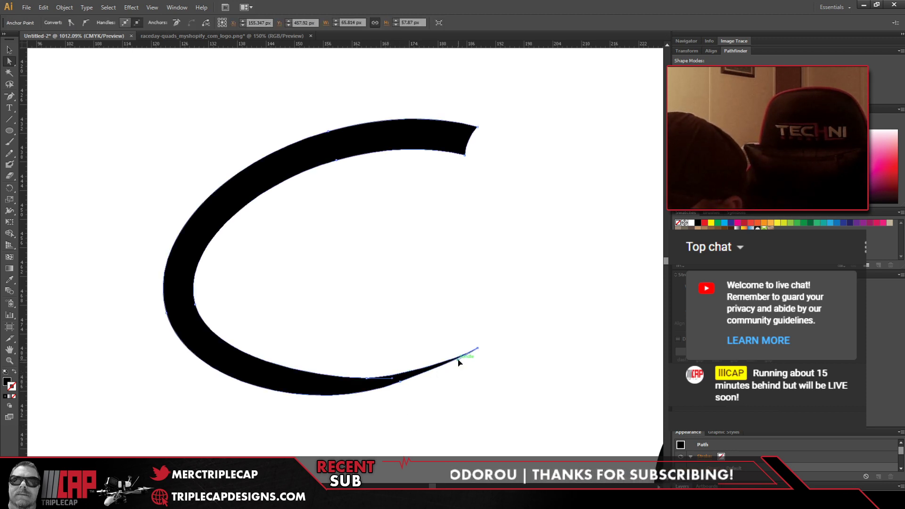
pyautogui.moveTo(458, 362); pyautogui.dragTo(476, 349)
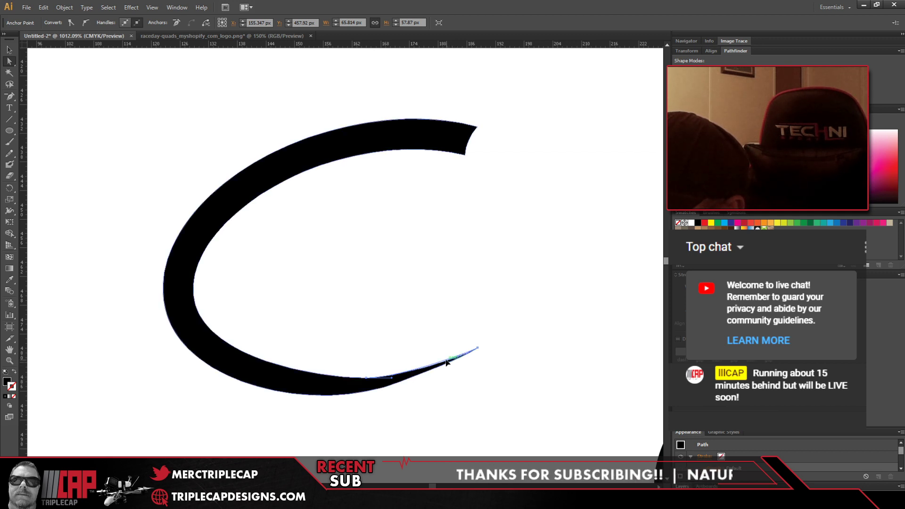
pyautogui.click(405, 373)
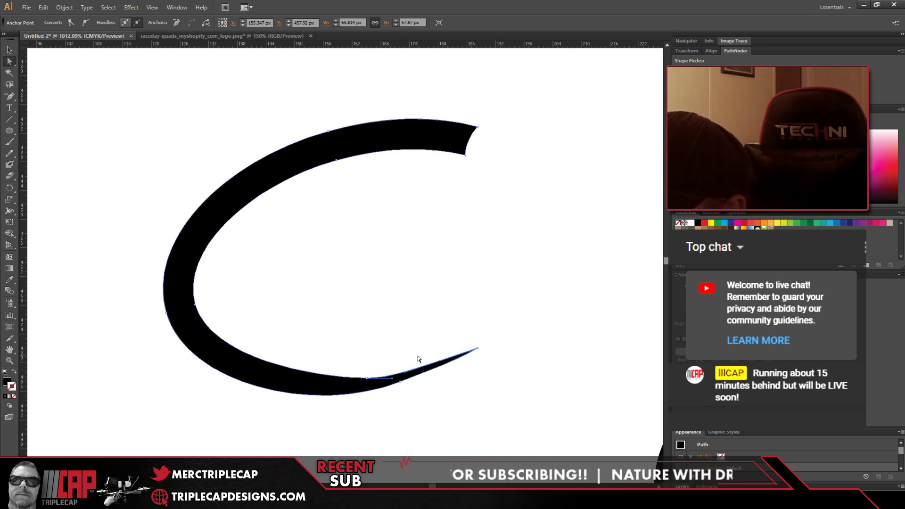
pyautogui.click(459, 369)
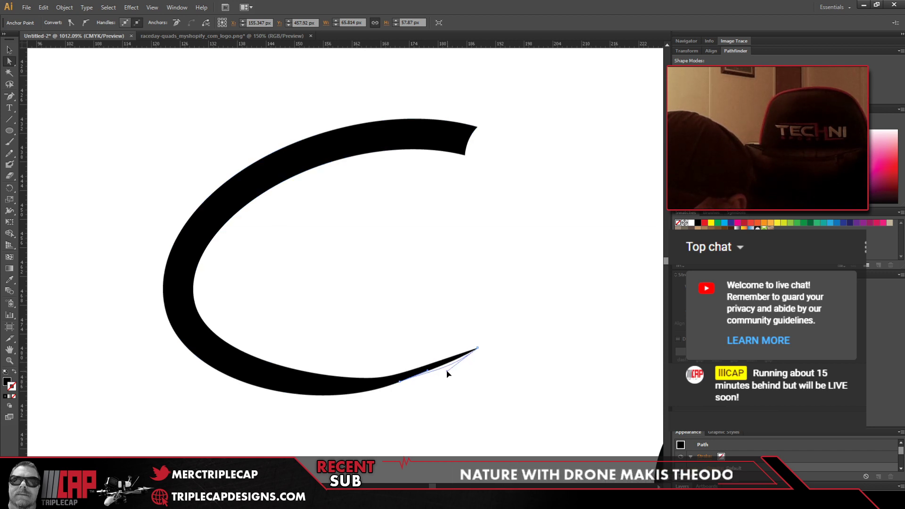
pyautogui.hotkey('ctrl', 'a')
pyautogui.hotkey('ctrl', 'z')
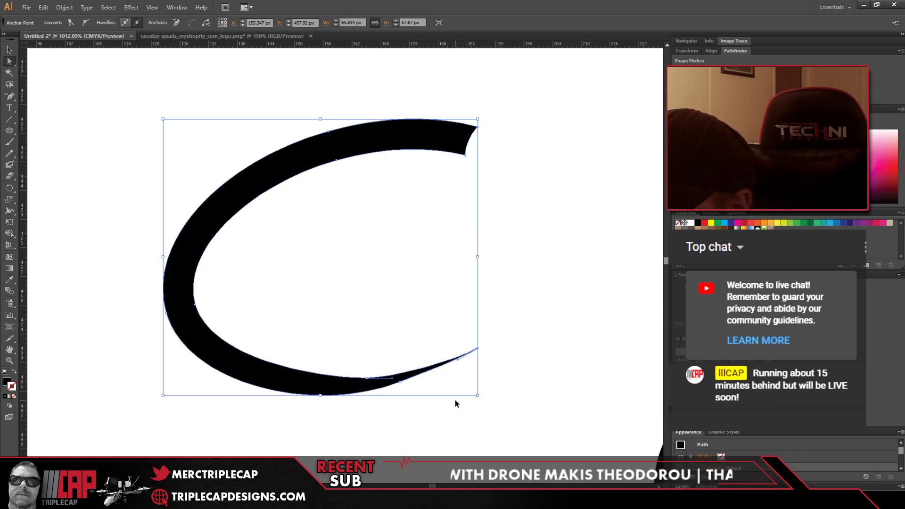
pyautogui.hotkey('ctrl', 'z')
pyautogui.hotkey('ctrl', 'z')
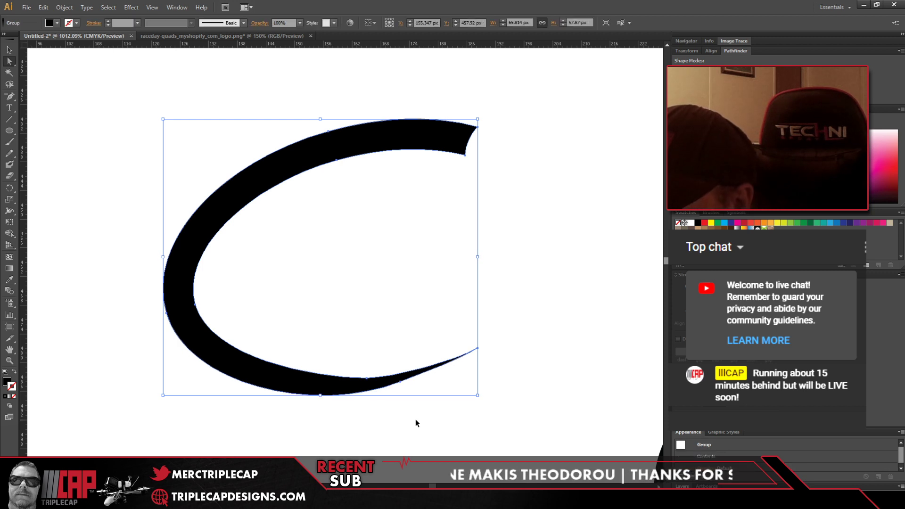
pyautogui.click(413, 420)
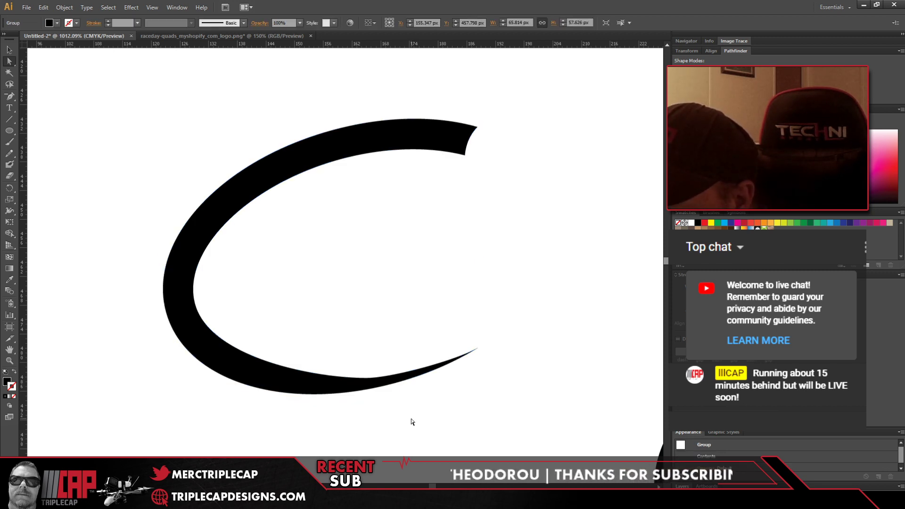
# Step: Move the inner anchor of the C shape's lower arm farther from the tip to lengthen the taper
pyautogui.click(367, 382)
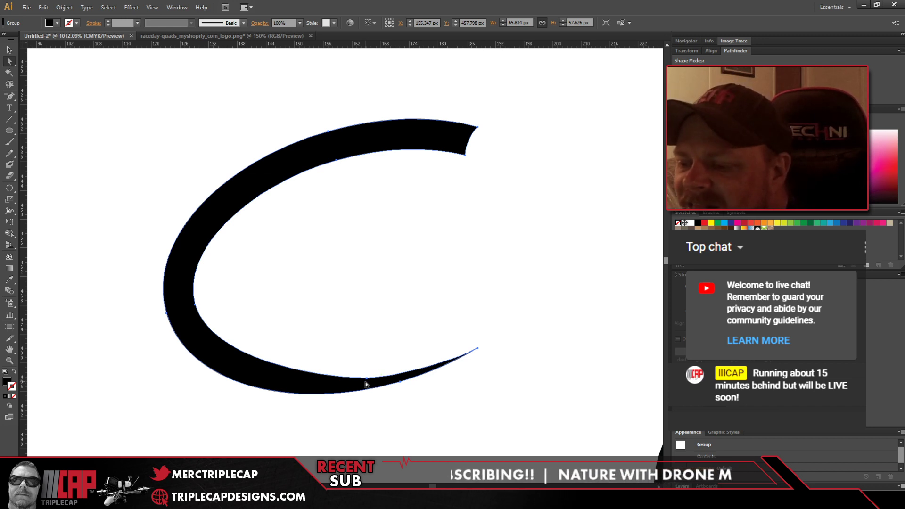
pyautogui.click(367, 380)
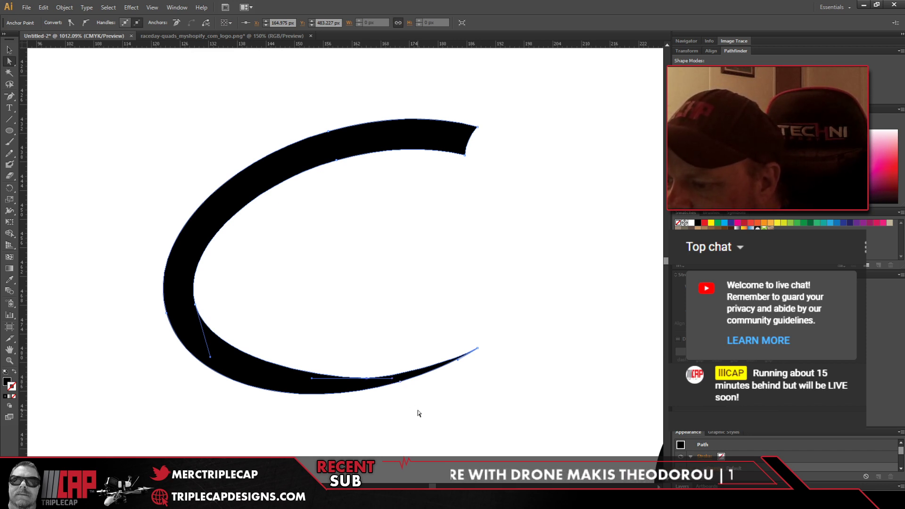
pyautogui.moveTo(369, 381); pyautogui.dragTo(334, 382)
pyautogui.click(380, 454)
pyautogui.click(343, 392)
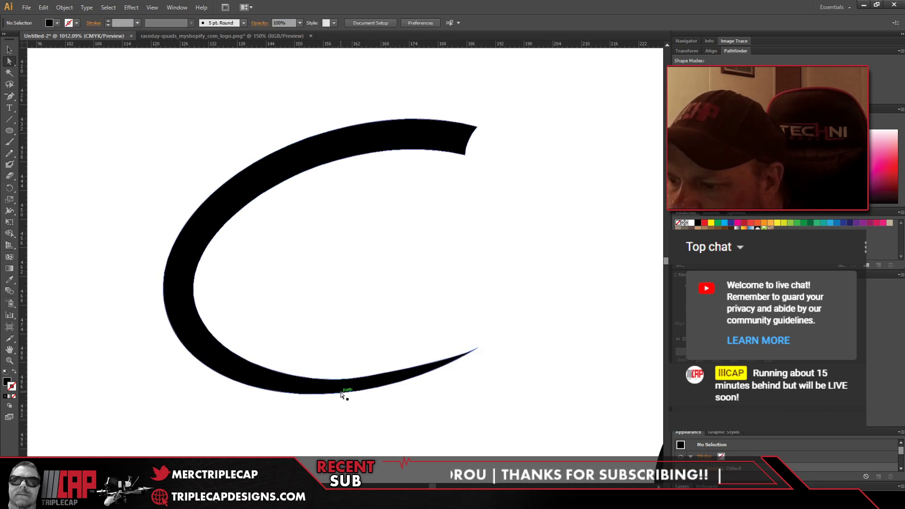
# Step: Shift the C shape slightly up and right, and adjust both handles of its lower inner anchor to smooth the taper
pyautogui.moveTo(339, 379); pyautogui.dragTo(356, 366)
pyautogui.click(351, 367)
pyautogui.click(428, 406)
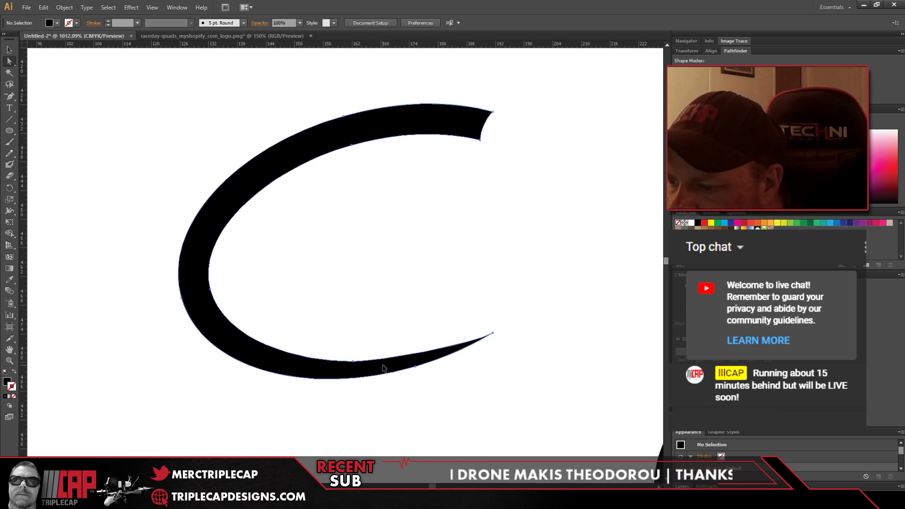
pyautogui.click(359, 367)
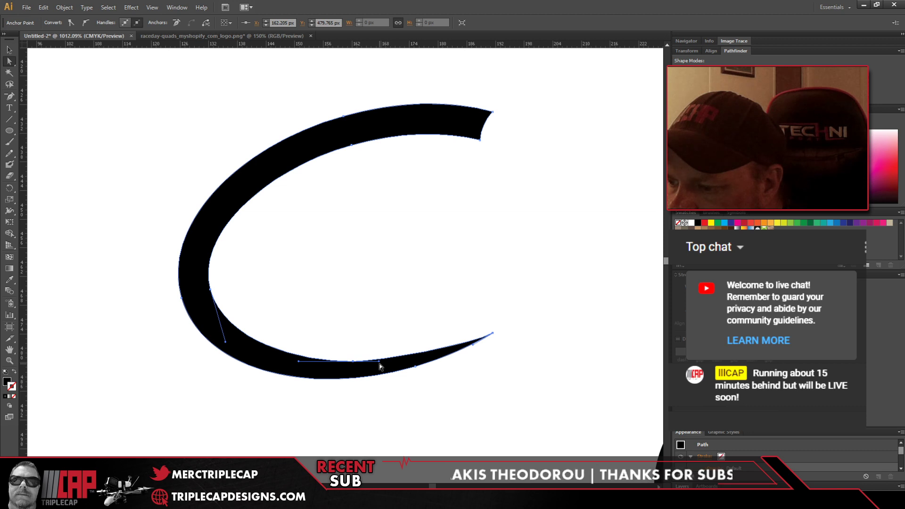
pyautogui.moveTo(378, 361); pyautogui.dragTo(390, 367)
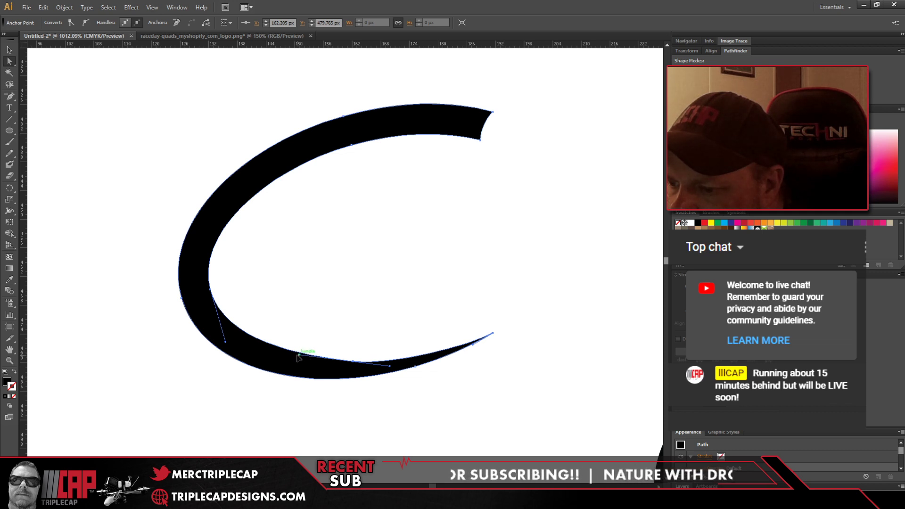
pyautogui.moveTo(298, 355); pyautogui.dragTo(290, 361)
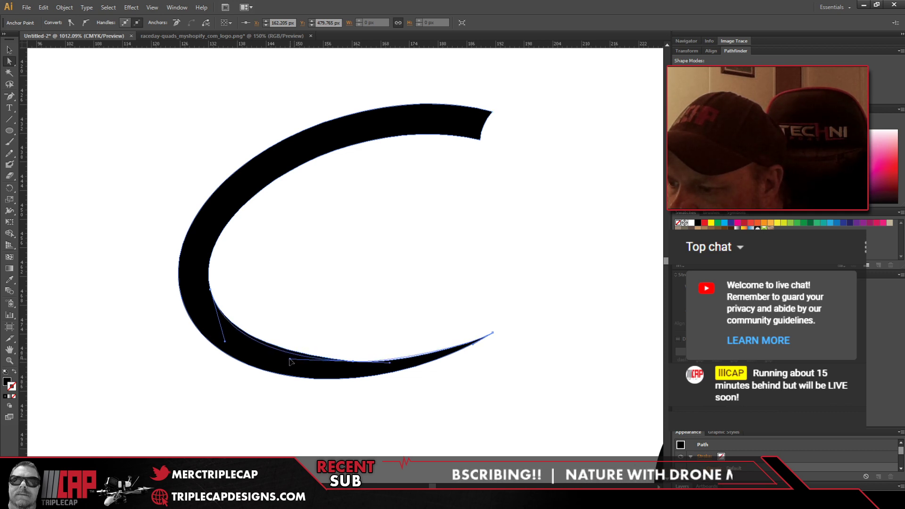
pyautogui.click(421, 423)
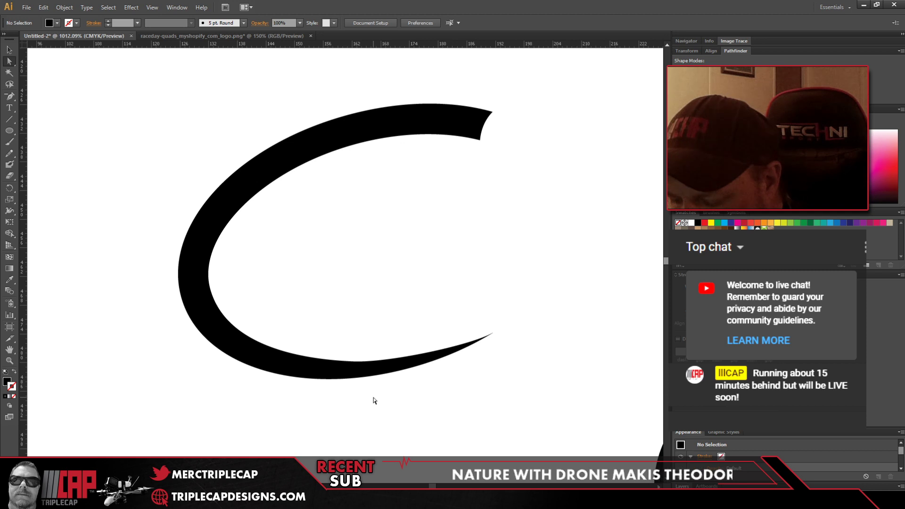
# Step: Straighten the curved cut across the C shape's blunt upper end
pyautogui.keyDown('alt'); pyautogui.scroll(-4, 373, 400); pyautogui.keyUp('alt')
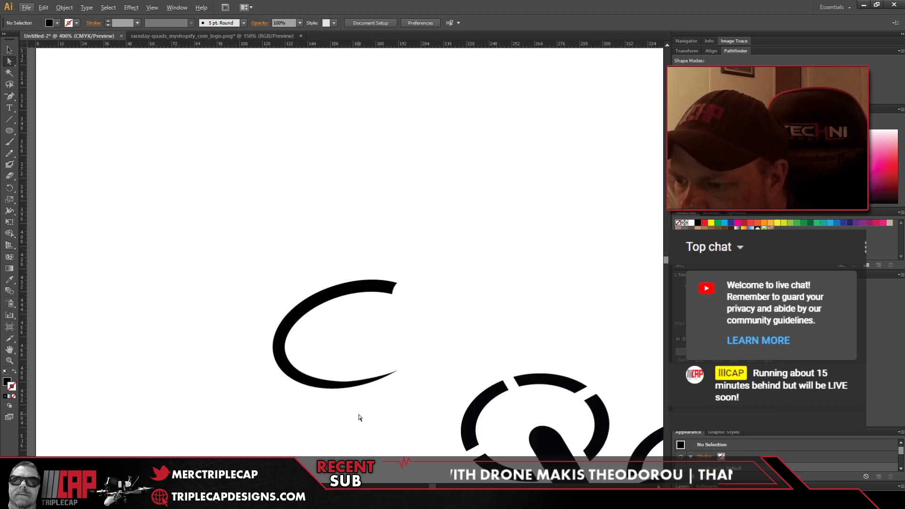
pyautogui.keyDown('alt'); pyautogui.scroll(-4, 278, 368); pyautogui.keyUp('alt')
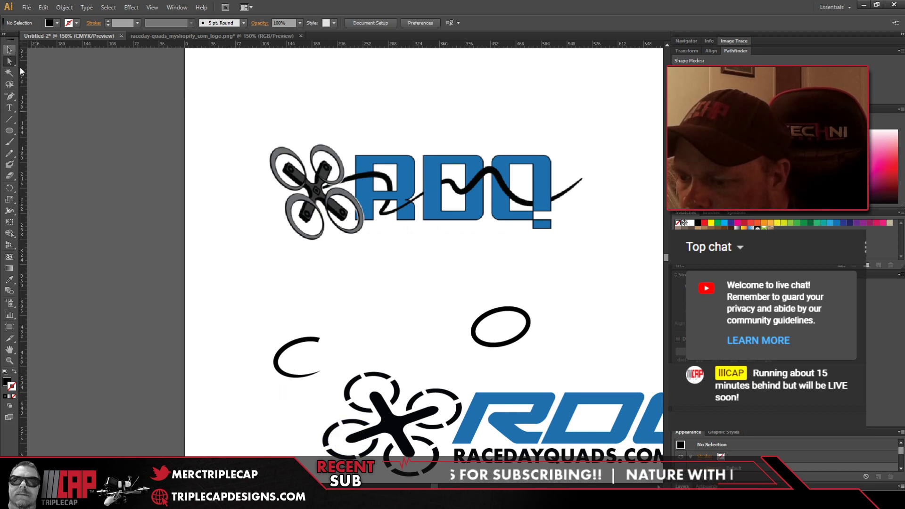
pyautogui.keyDown('alt'); pyautogui.scroll(5, 324, 347); pyautogui.keyUp('alt')
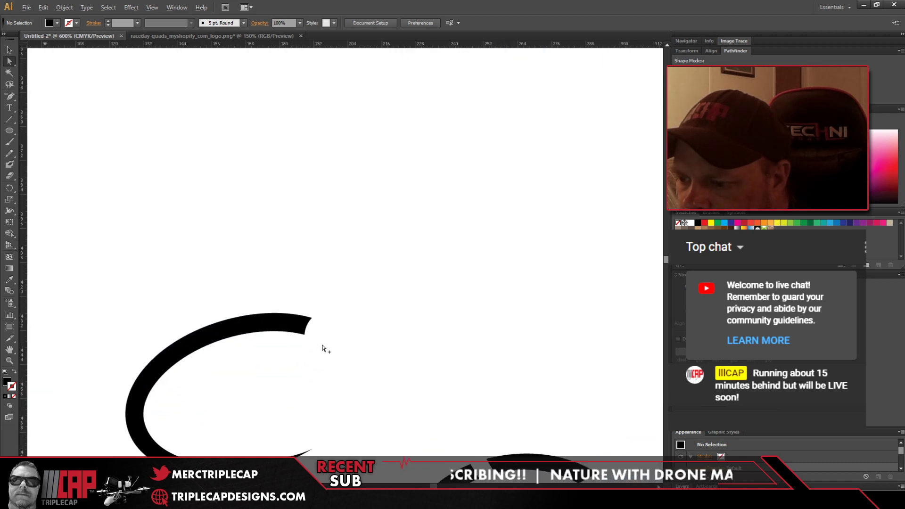
pyautogui.keyDown('alt'); pyautogui.scroll(1, 324, 347); pyautogui.keyUp('alt')
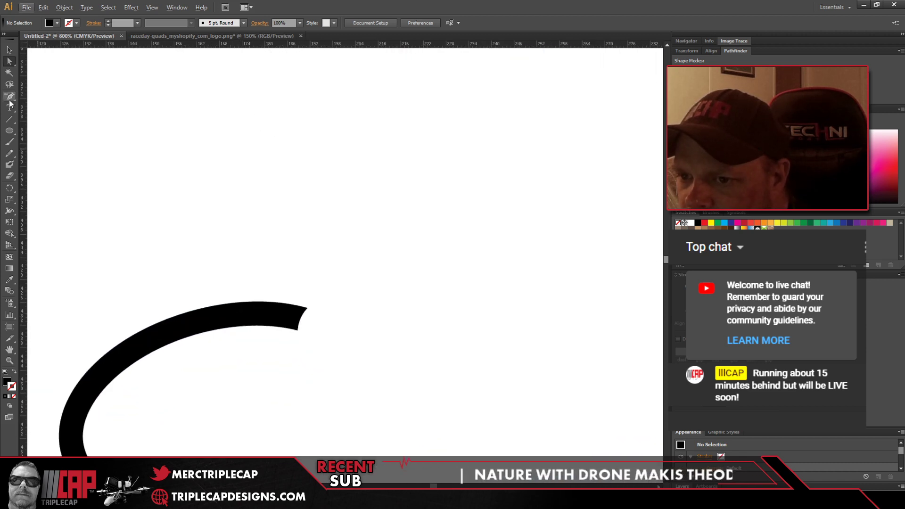
pyautogui.click(238, 327)
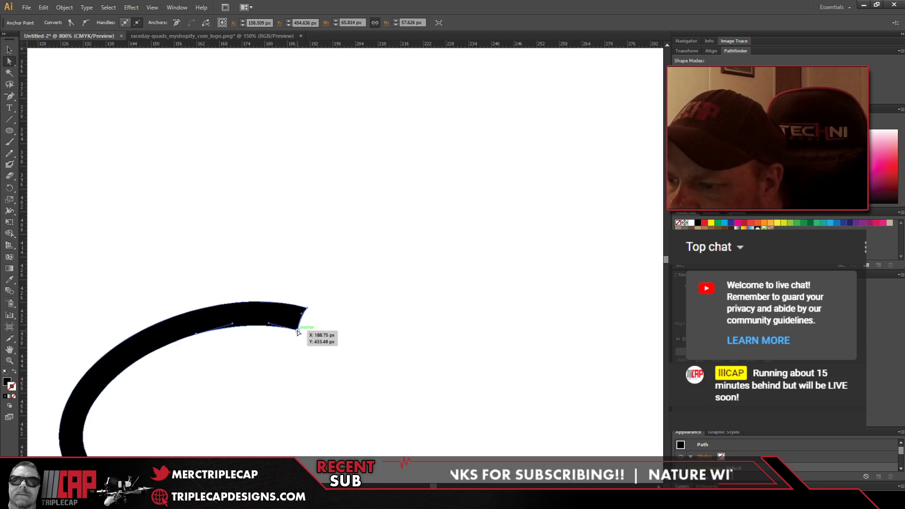
pyautogui.click(308, 309)
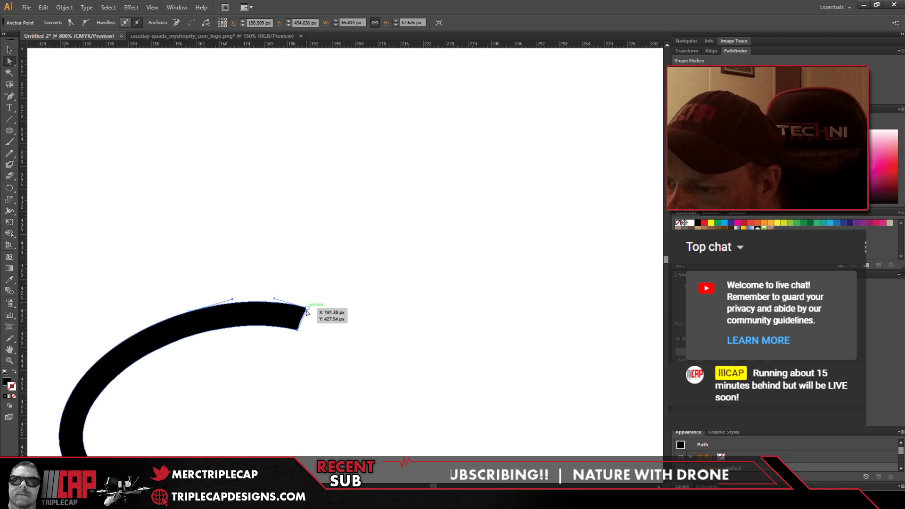
pyautogui.click(346, 337)
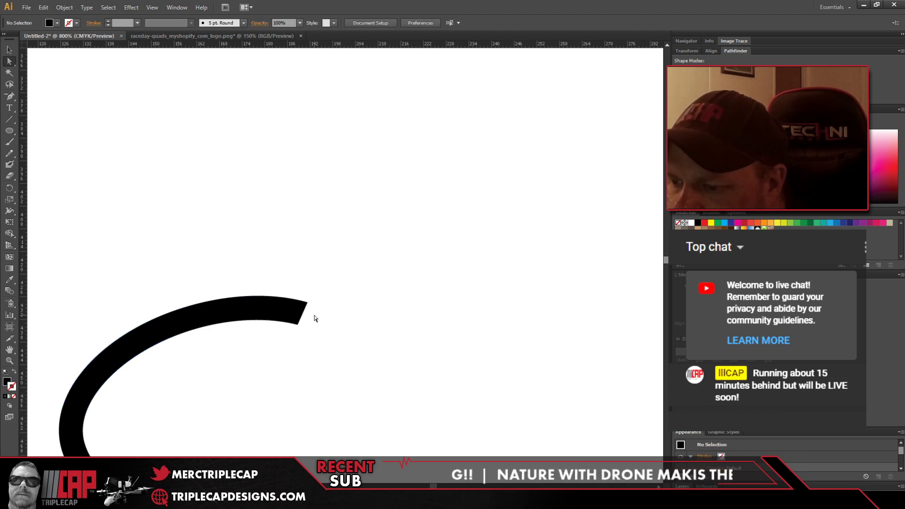
# Step: Isolate the drone's nested group, delete the dashed ring around its lower-left arm, and exit isolation mode
pyautogui.scroll(-2, 311, 318)
pyautogui.scroll(-1, 311, 318)
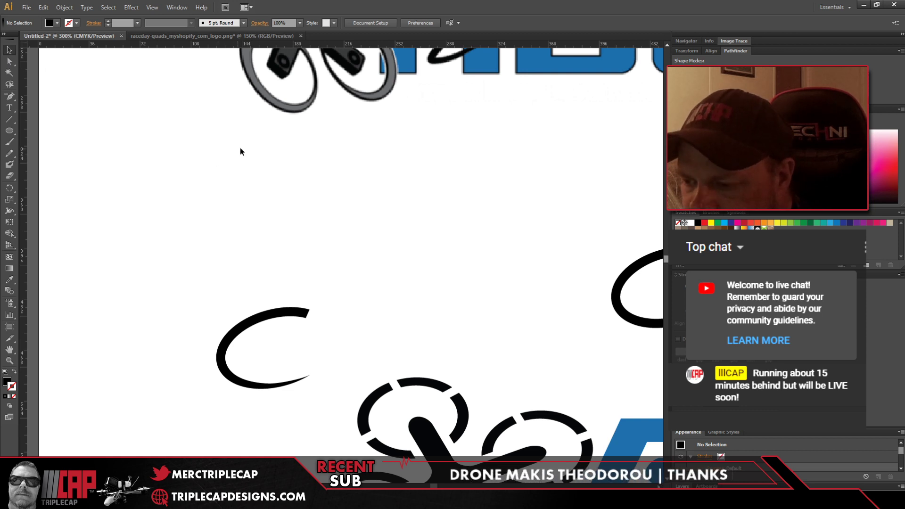
pyautogui.scroll(-1, 242, 150)
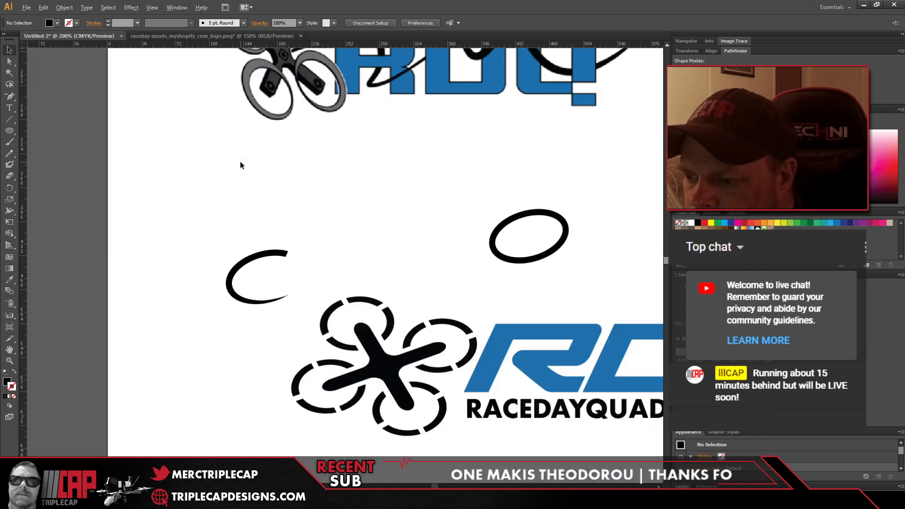
pyautogui.doubleClick(302, 377)
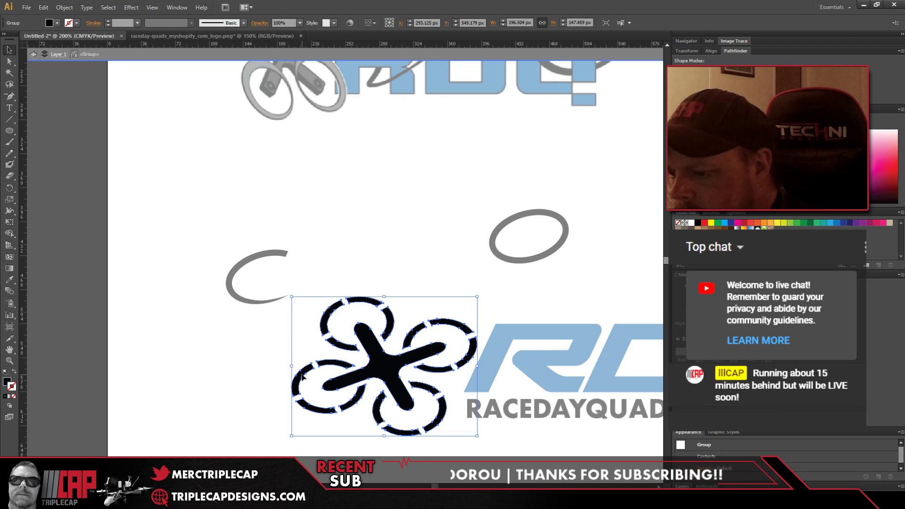
pyautogui.doubleClick(302, 377)
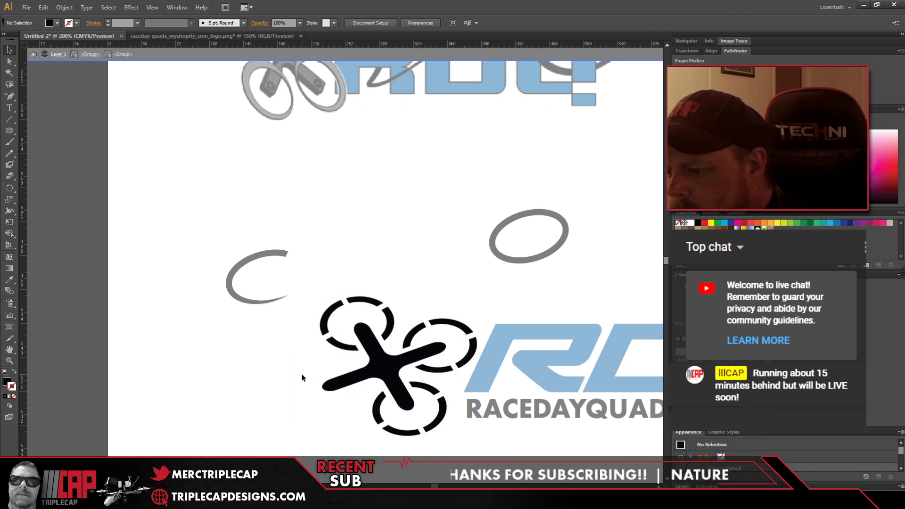
pyautogui.doubleClick(231, 338)
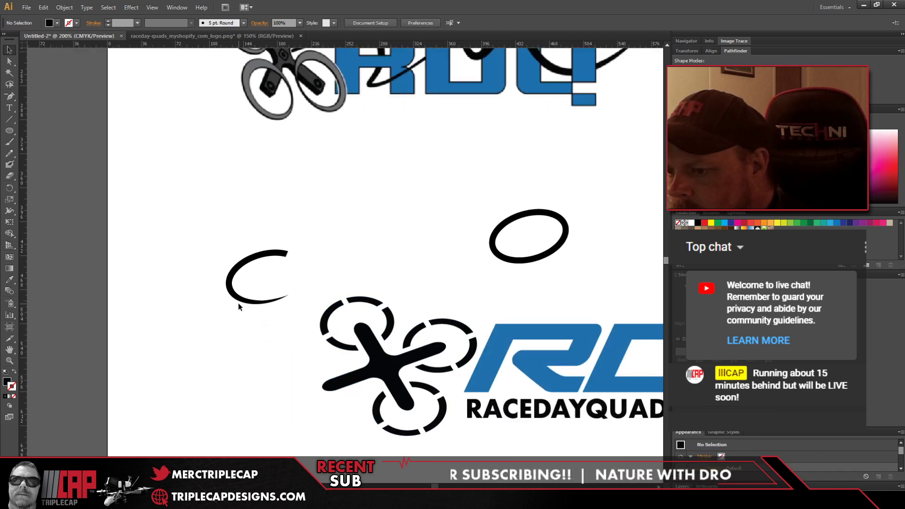
# Step: Place the C shape around the drone's lower-left arm and fine-tune its position so the opening faces the drone's body
pyautogui.moveTo(240, 303); pyautogui.dragTo(300, 410)
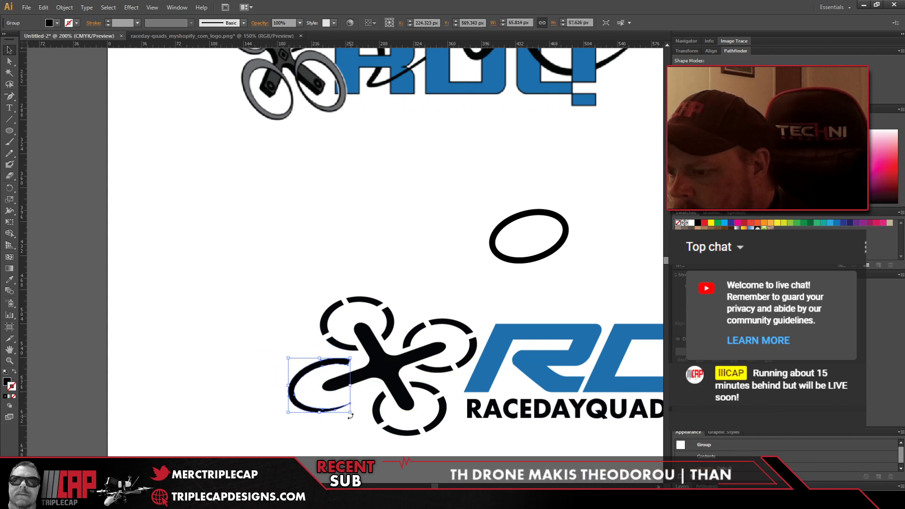
pyautogui.moveTo(304, 409); pyautogui.dragTo(306, 408)
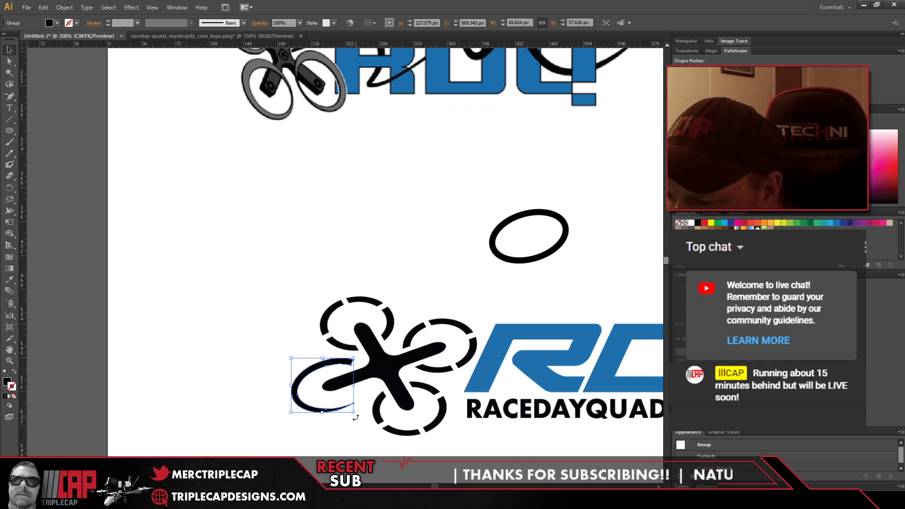
pyautogui.moveTo(355, 414)
pyautogui.mouseDown()
pyautogui.moveTo(339, 424)
pyautogui.moveTo(360, 422)
pyautogui.moveTo(347, 424)
pyautogui.mouseUp()
pyautogui.click(337, 435)
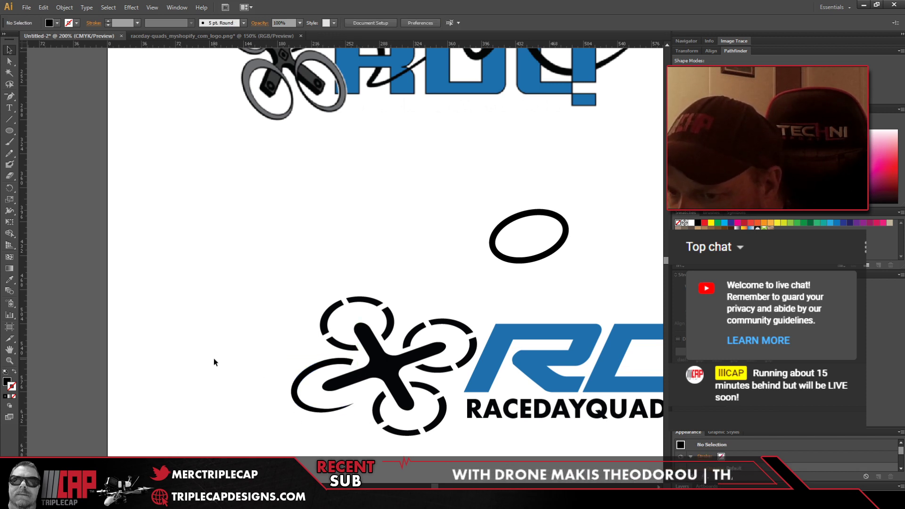
# Step: Extend the outer corner anchor of the C shape's blunt upper end toward the drone's body to form an angled tip
pyautogui.click(8, 361)
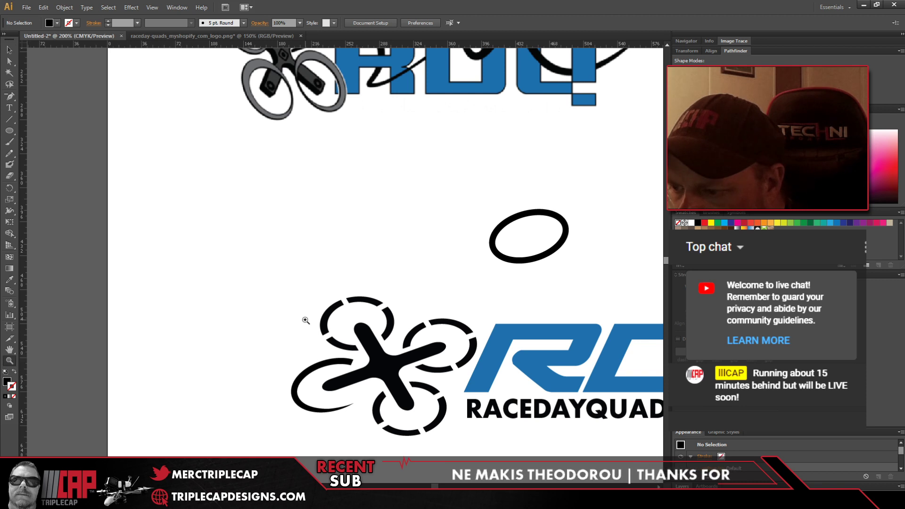
pyautogui.moveTo(303, 318); pyautogui.dragTo(406, 400)
pyautogui.click(13, 65)
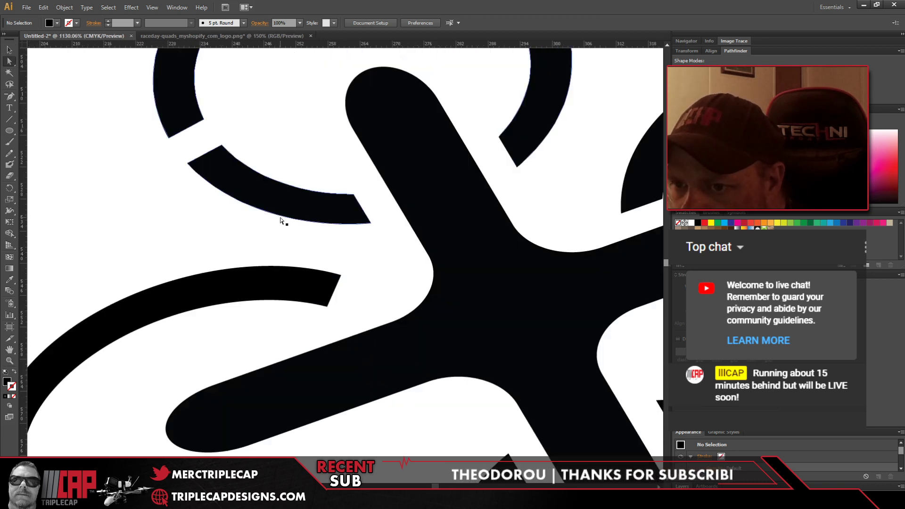
pyautogui.click(320, 278)
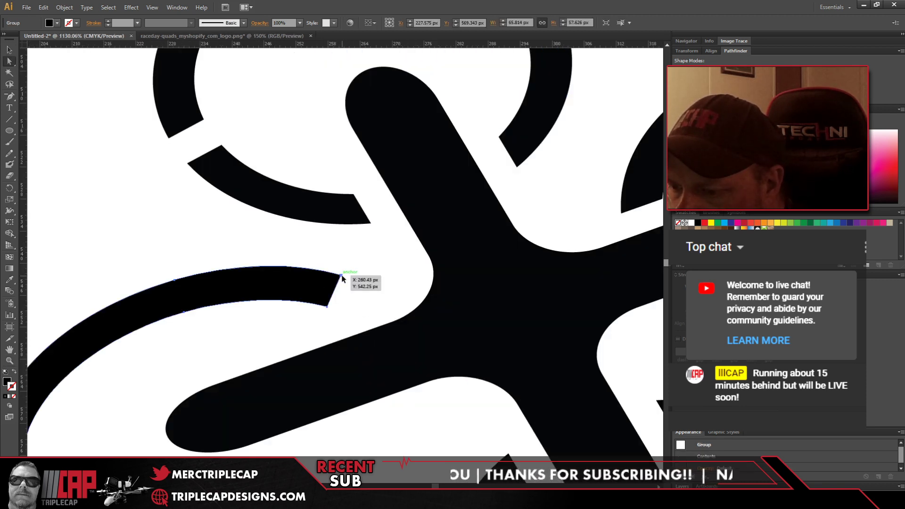
pyautogui.moveTo(342, 278); pyautogui.dragTo(325, 253)
pyautogui.hotkey('ctrl', 'z')
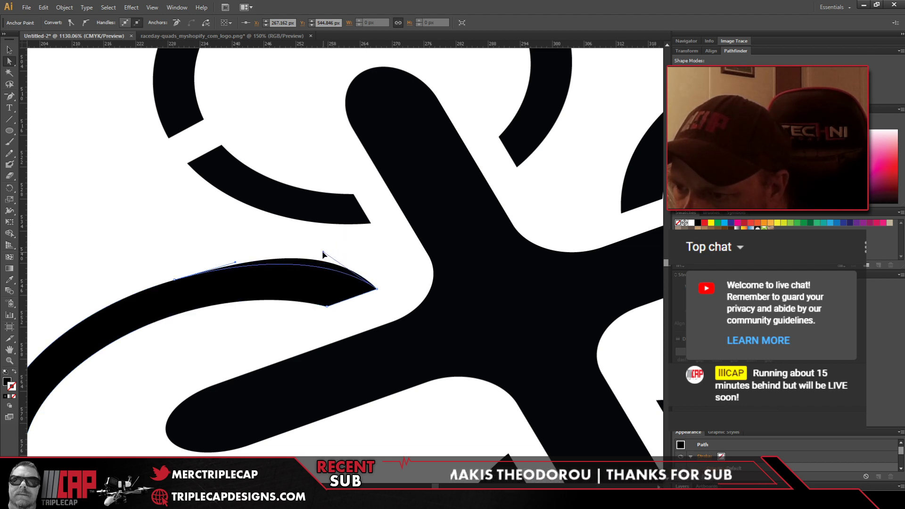
pyautogui.click(183, 223)
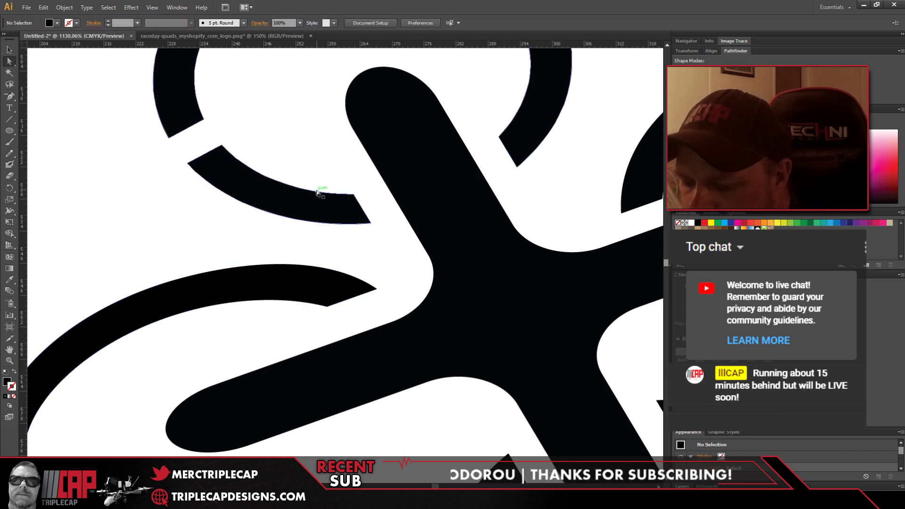
# Step: Isolate the drone's nested group, delete the dashed ring around its upper-right arm, and exit isolation mode
pyautogui.scroll(-2, 374, 168)
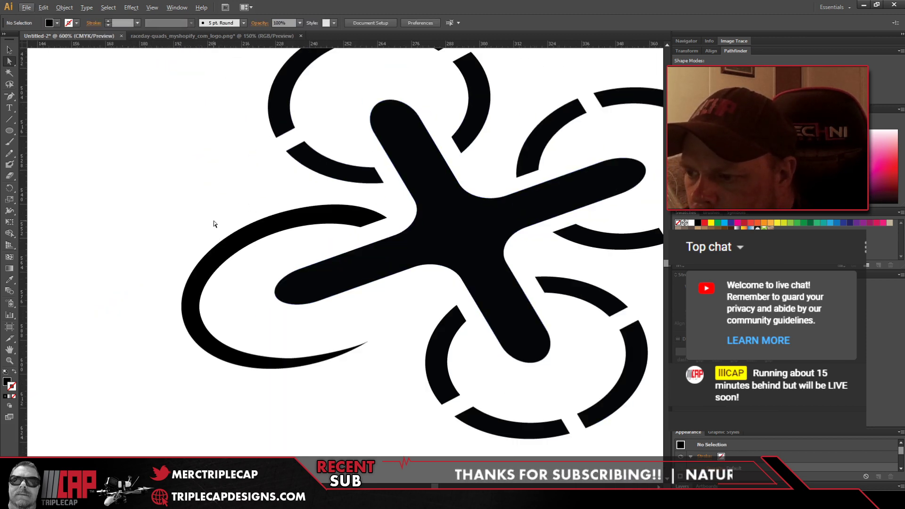
pyautogui.scroll(-3, 172, 249)
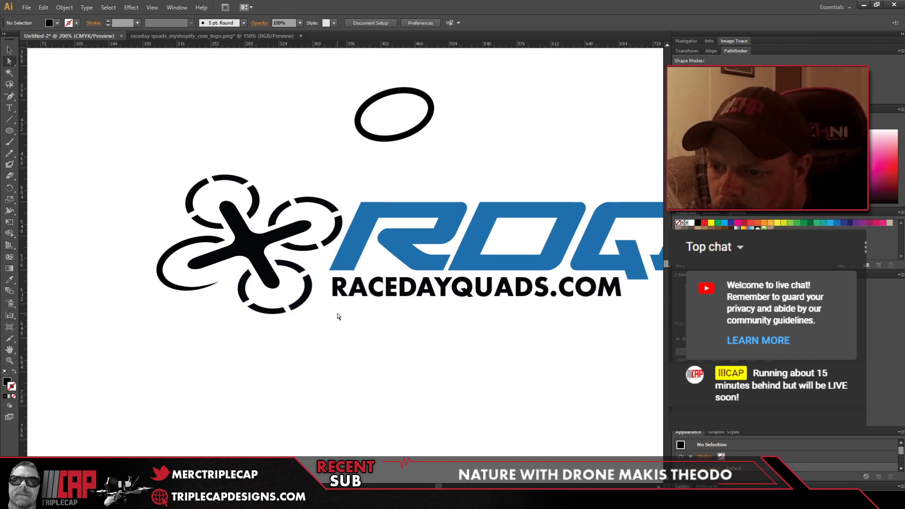
pyautogui.click(301, 246)
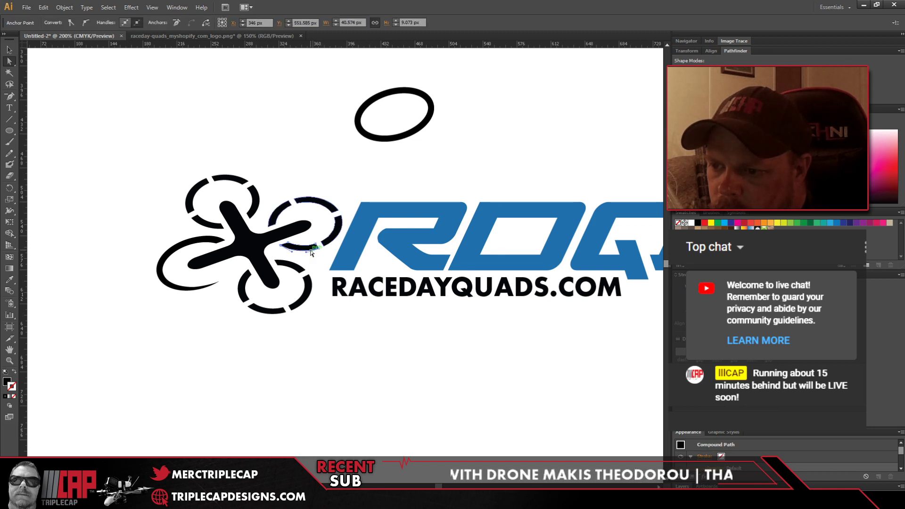
pyautogui.click(89, 84)
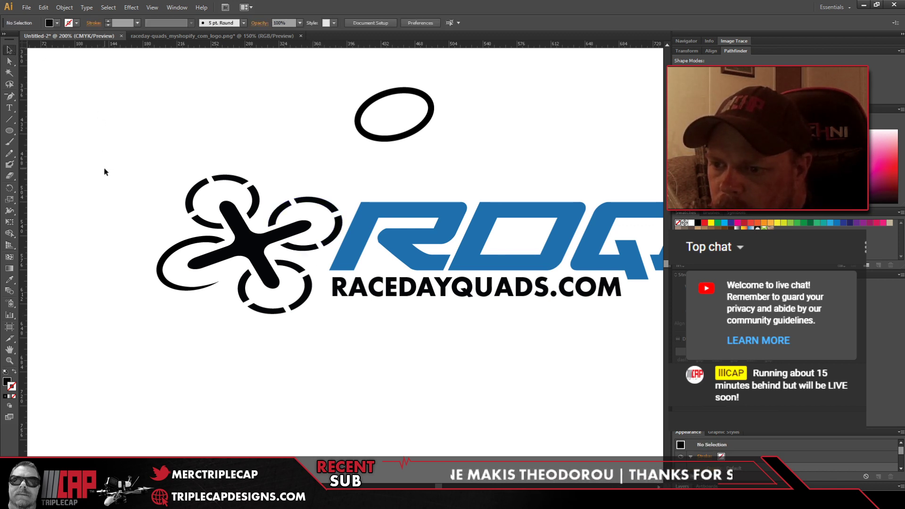
pyautogui.click(306, 199)
pyautogui.doubleClick(306, 200)
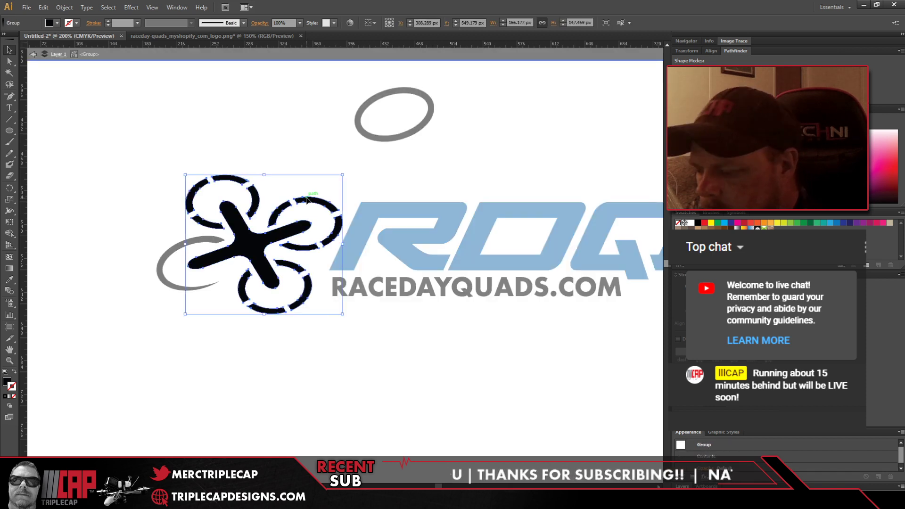
pyautogui.click(296, 175)
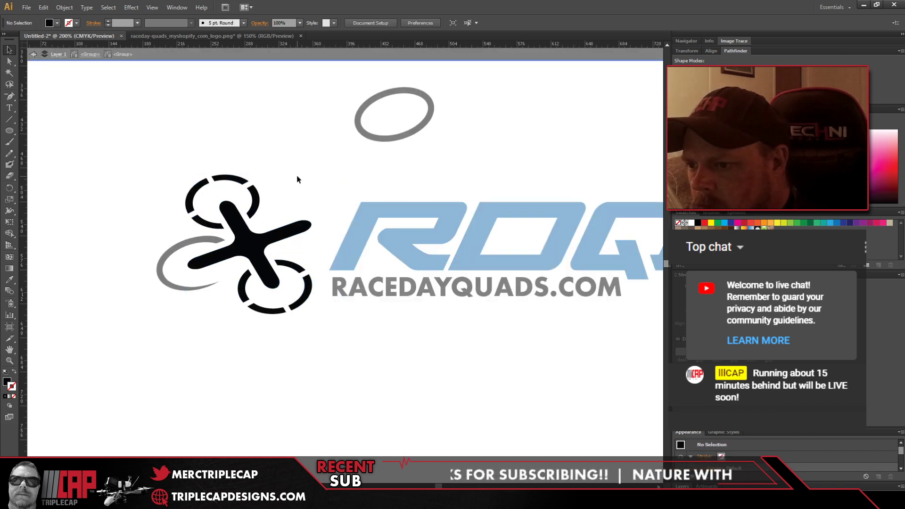
pyautogui.doubleClick(296, 176)
# Step: Copy the C shape from the lower-left arm onto the drone's upper-right arm and mirror the copy horizontally
pyautogui.click(193, 243)
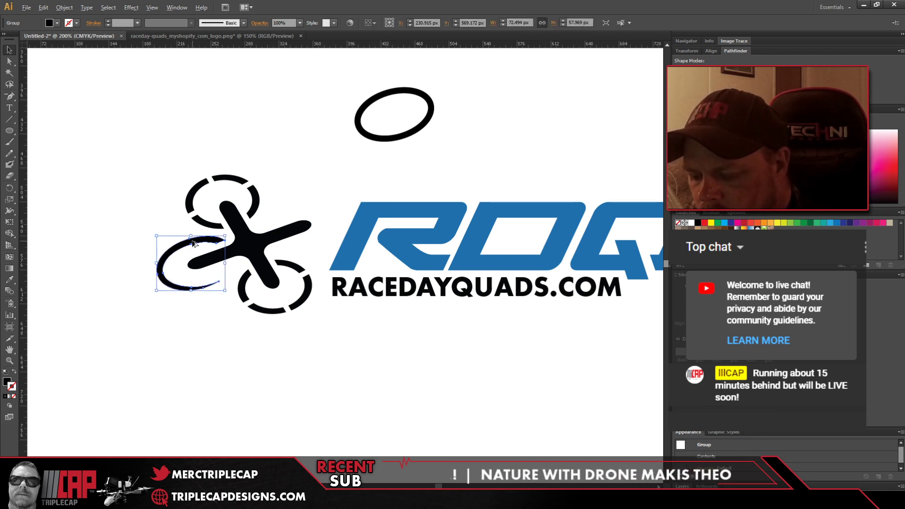
pyautogui.moveTo(193, 243); pyautogui.dragTo(312, 213)
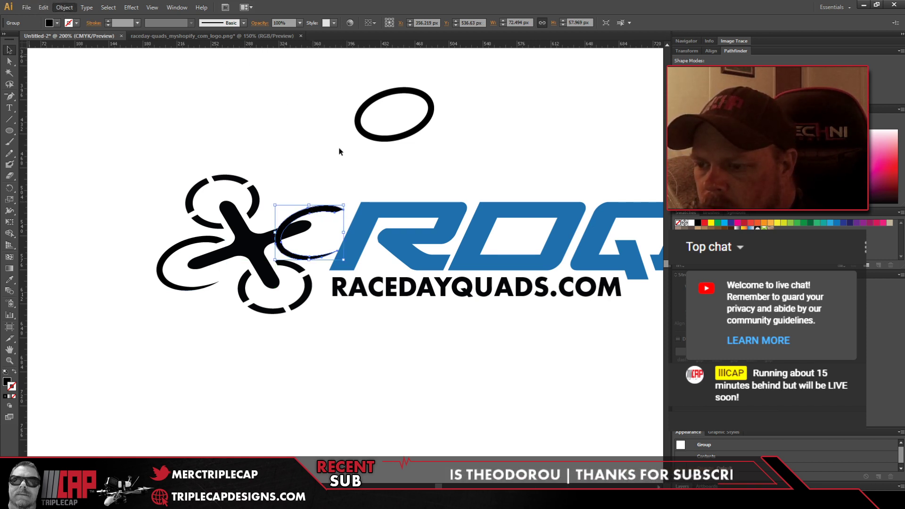
pyautogui.hotkey('shift', 'o')
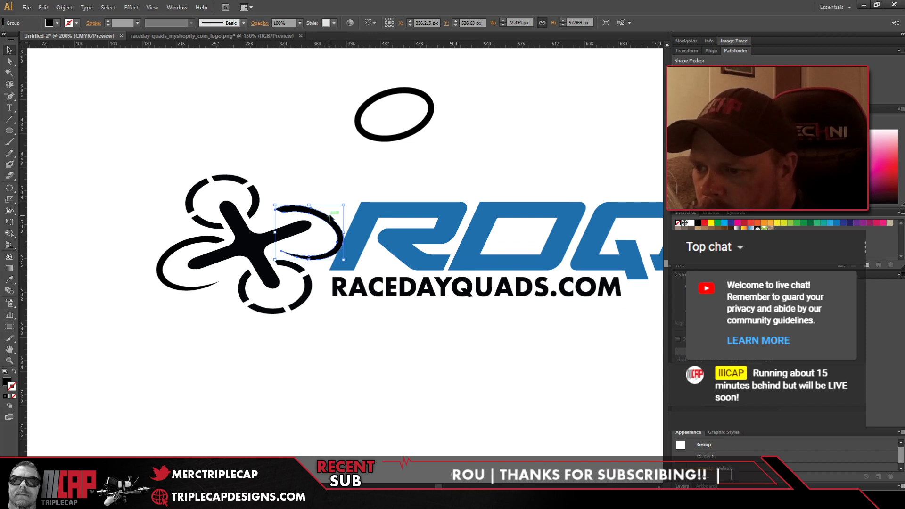
# Step: Rotate and nudge the copied C shape around the upper-right arm, with its tapered tip above and blunt end below the arm
pyautogui.moveTo(346, 201); pyautogui.dragTo(328, 141)
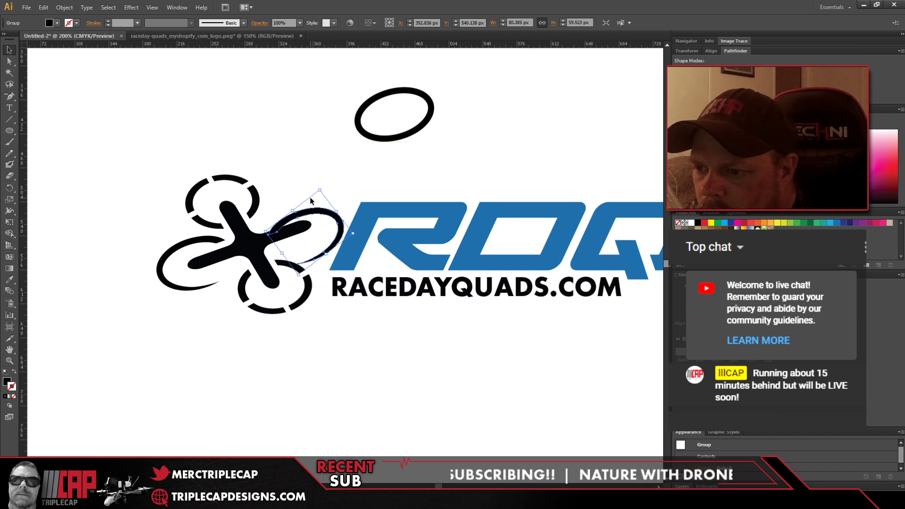
pyautogui.moveTo(303, 213); pyautogui.dragTo(302, 203)
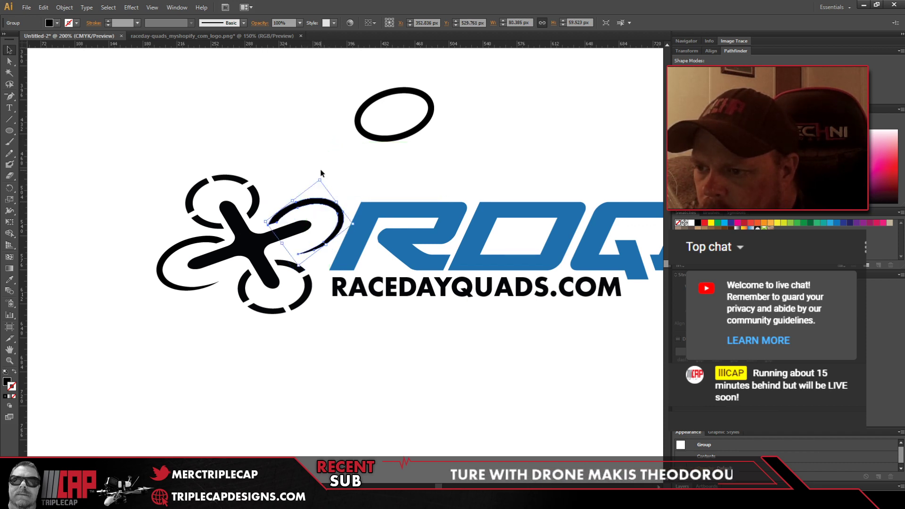
pyautogui.moveTo(319, 175); pyautogui.dragTo(342, 189)
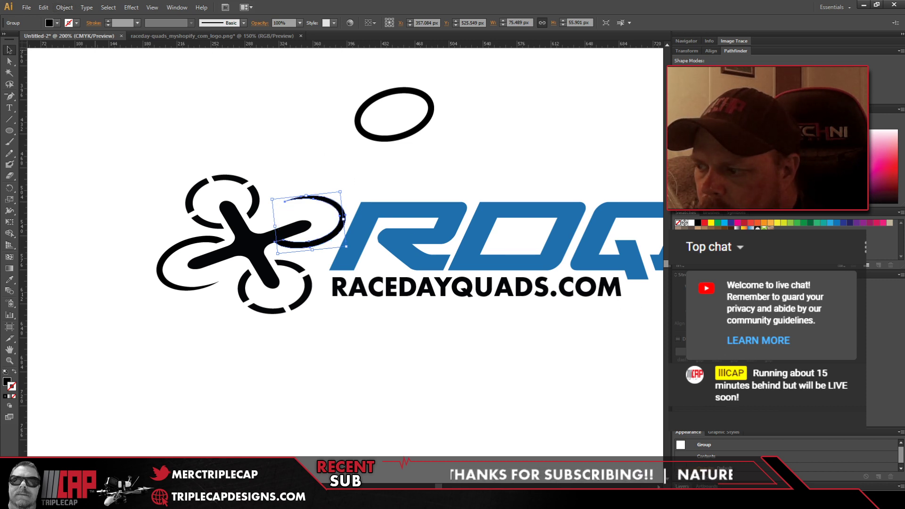
pyautogui.moveTo(346, 246)
pyautogui.mouseDown()
pyautogui.moveTo(372, 258)
pyautogui.moveTo(372, 239)
pyautogui.moveTo(354, 244)
pyautogui.mouseUp()
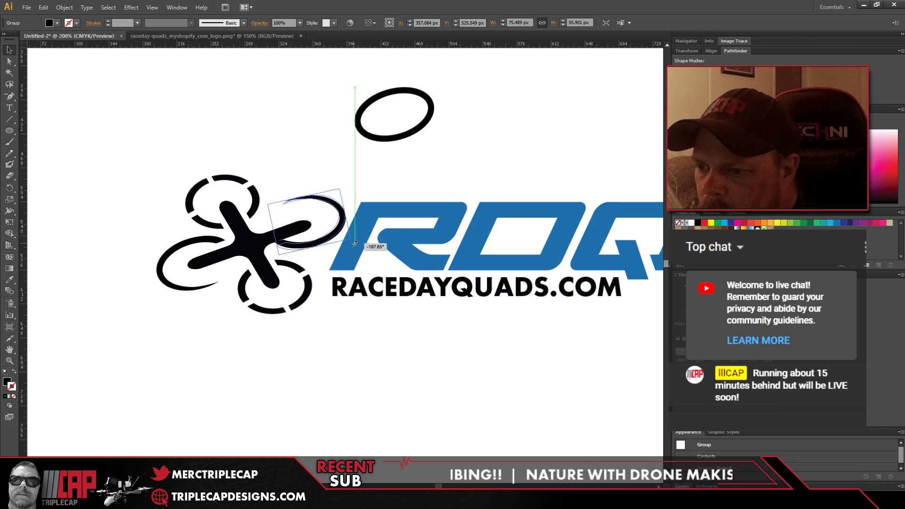
pyautogui.press('Down')
pyautogui.press('Down')
pyautogui.press('Down')
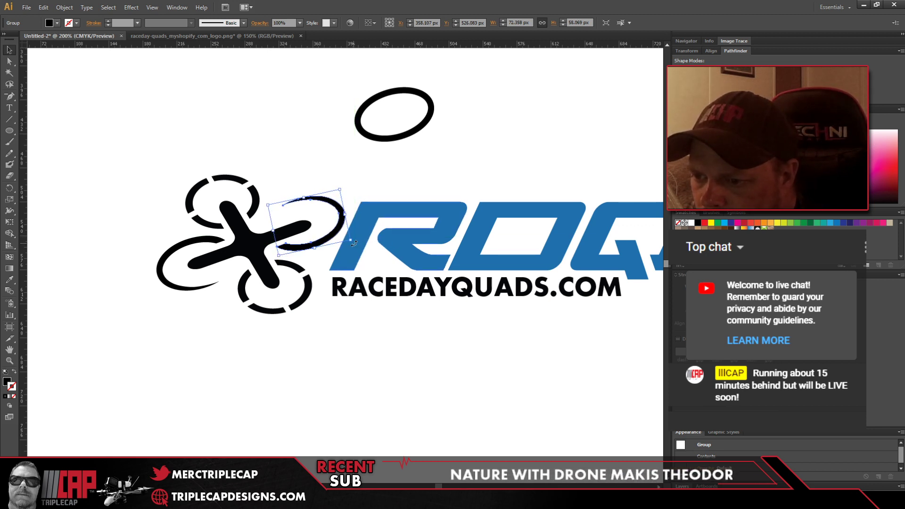
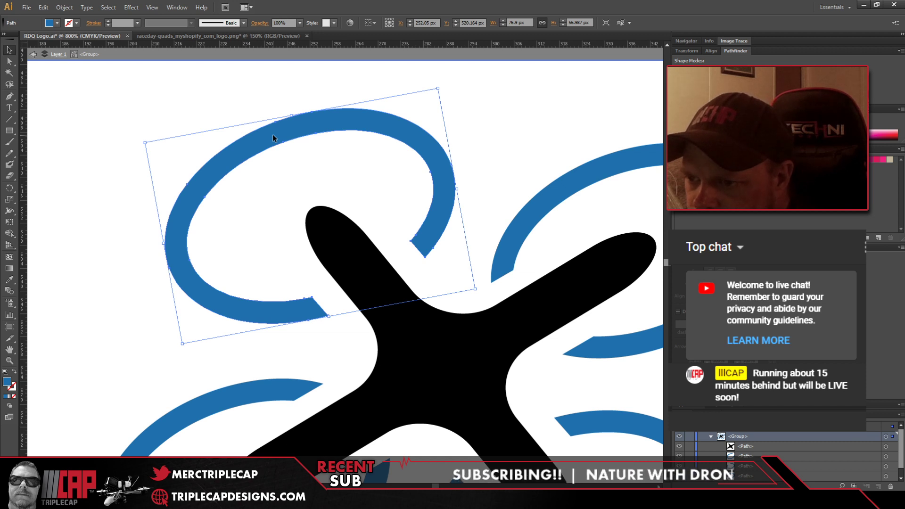
# Step: Move the blue ring around the drone's upper-left arm about 0.6 px right and down, and exit isolation mode
pyautogui.moveTo(273, 136); pyautogui.dragTo(274, 138)
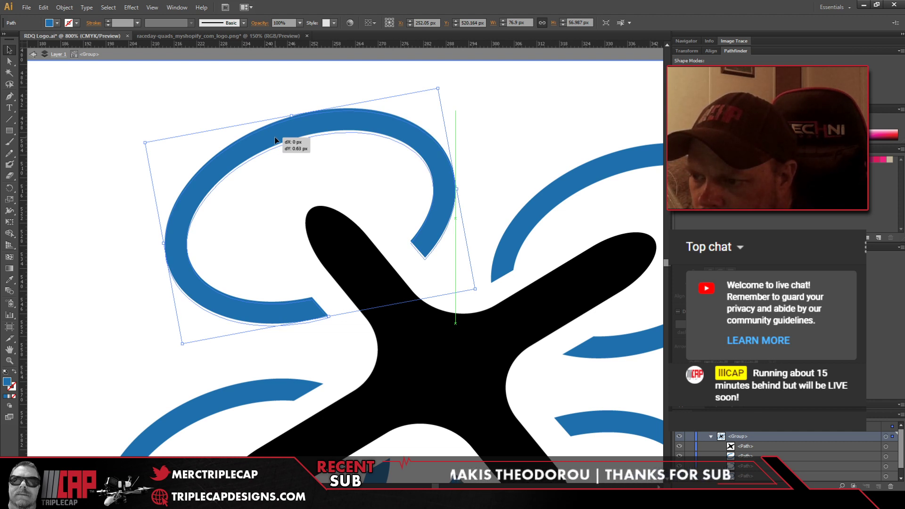
pyautogui.moveTo(274, 139); pyautogui.dragTo(275, 137)
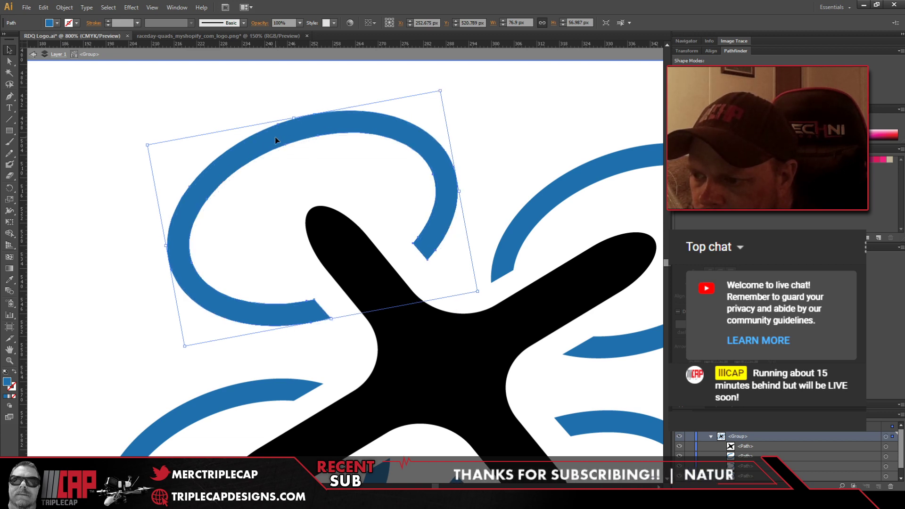
pyautogui.scroll(-3, 275, 136)
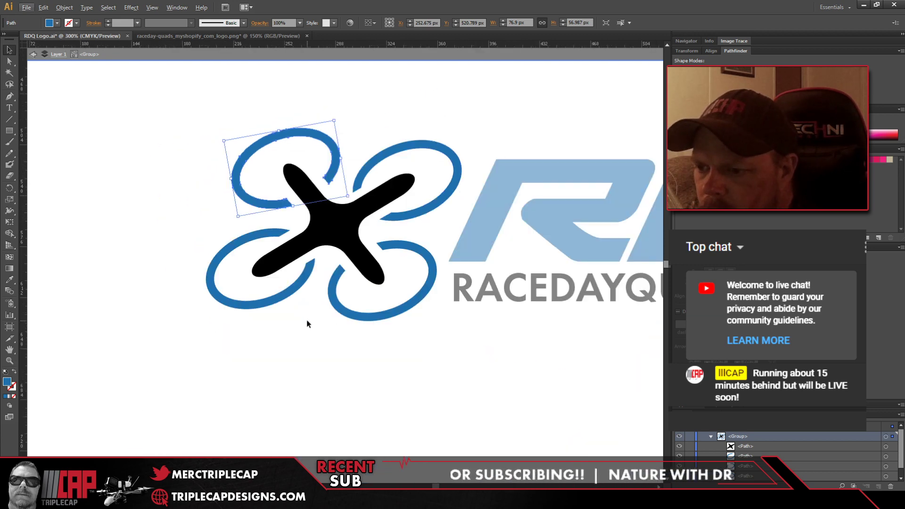
pyautogui.click(303, 347)
pyautogui.doubleClick(303, 346)
# Step: Draw a wavy Pen path from beyond the Q back across the Q to the D, with no fill and a black stroke
pyautogui.scroll(-4, 303, 347)
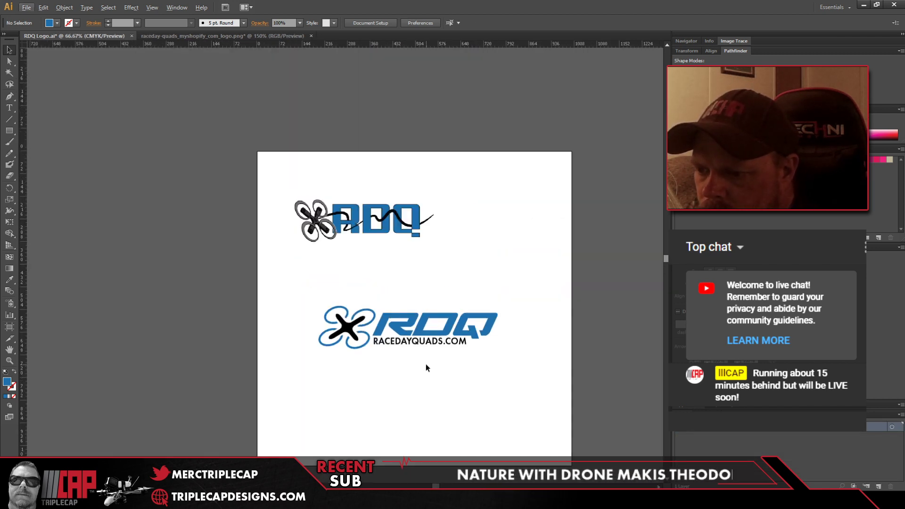
pyautogui.scroll(2, 362, 359)
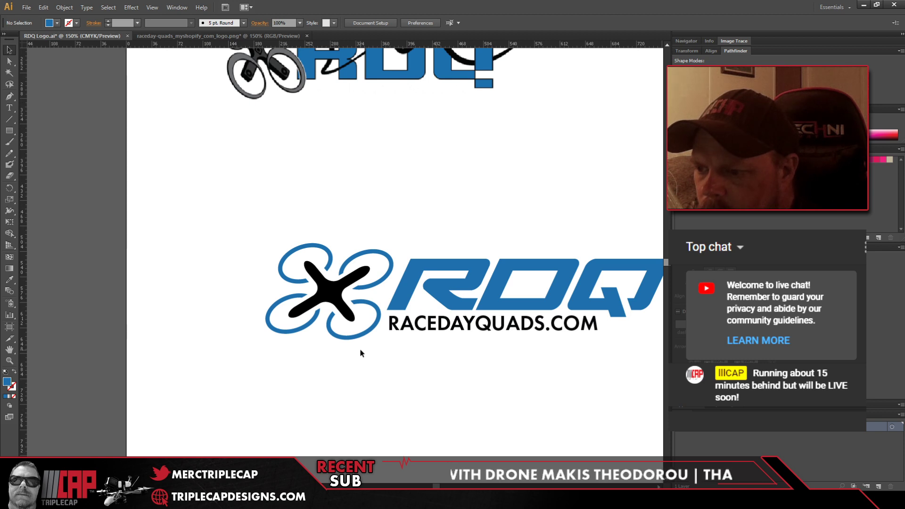
pyautogui.moveTo(391, 326); pyautogui.dragTo(257, 369)
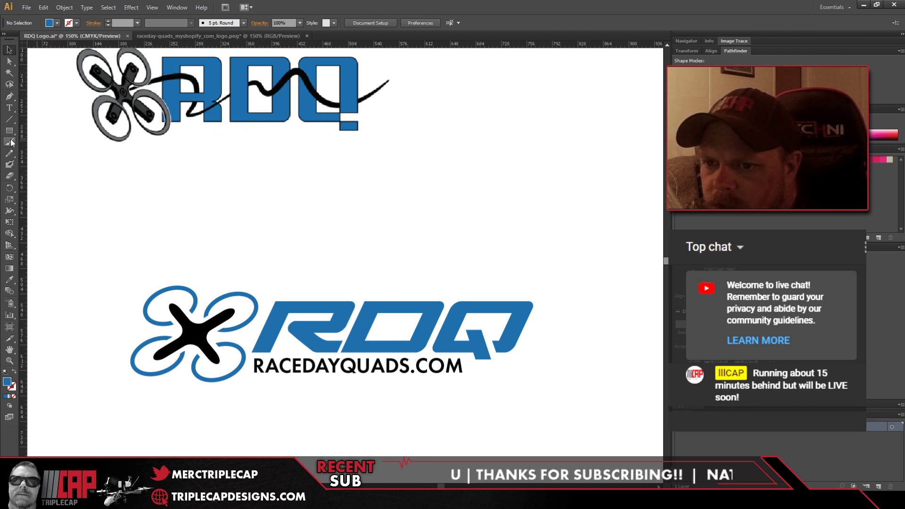
pyautogui.press('p')
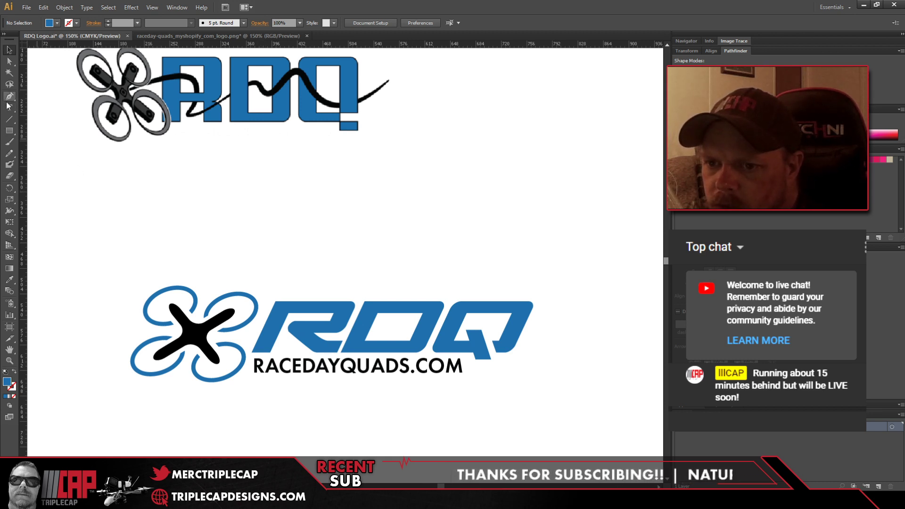
pyautogui.click(553, 303)
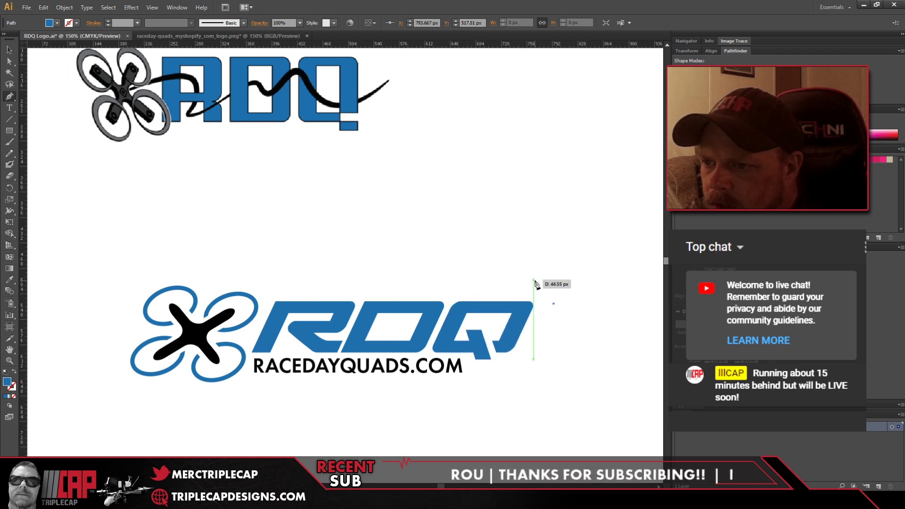
pyautogui.click(476, 323)
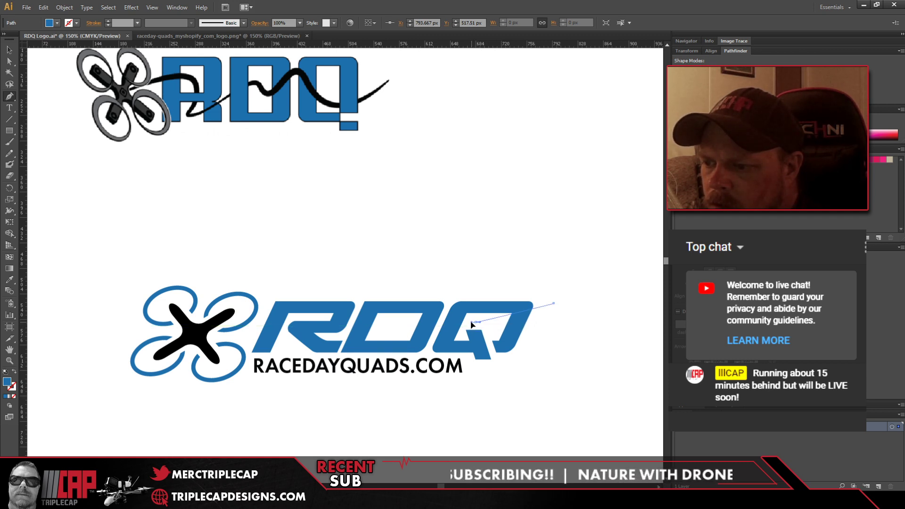
pyautogui.moveTo(473, 324); pyautogui.dragTo(456, 301)
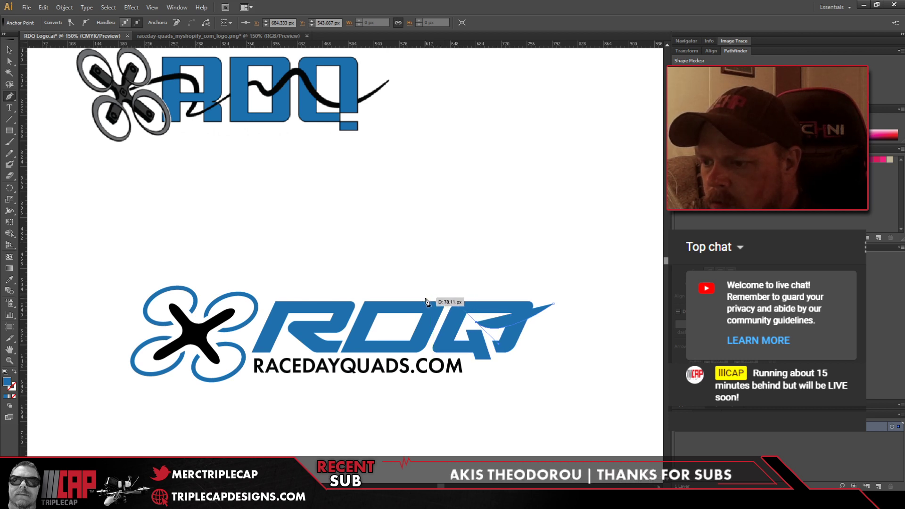
pyautogui.moveTo(393, 327); pyautogui.dragTo(372, 343)
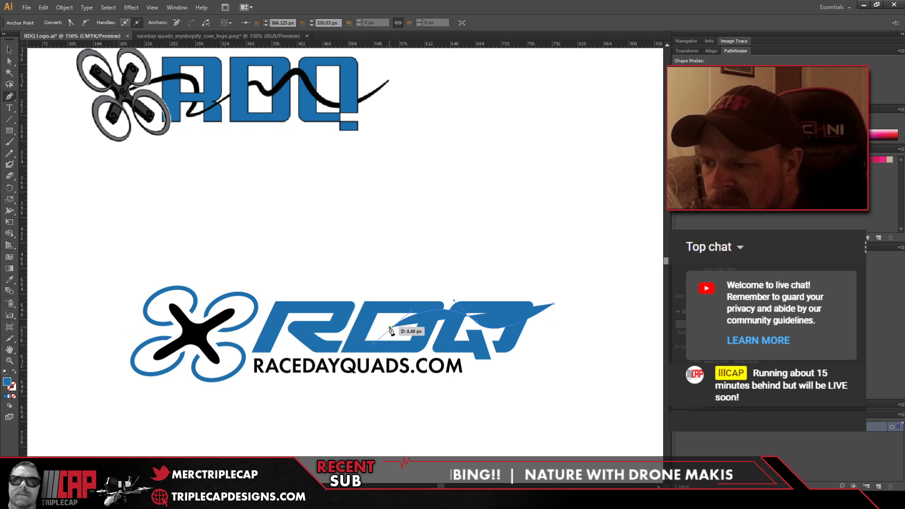
pyautogui.click(14, 372)
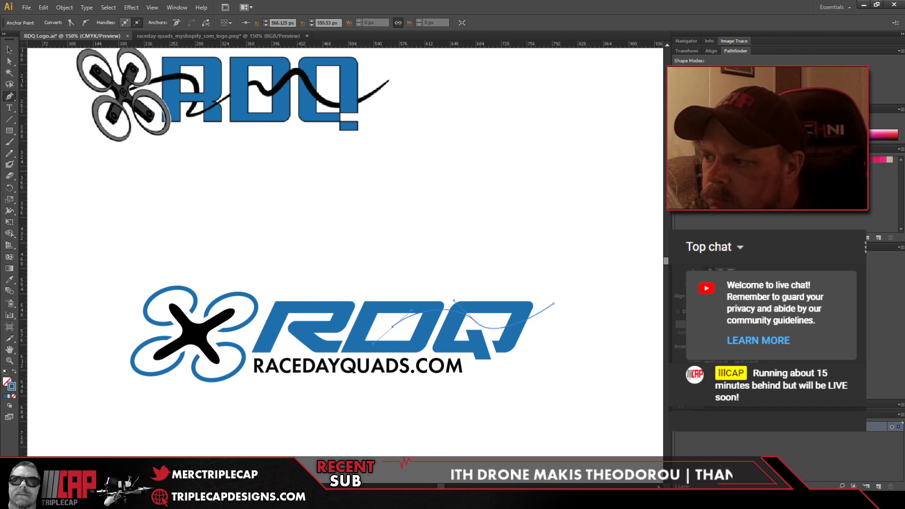
pyautogui.click(697, 160)
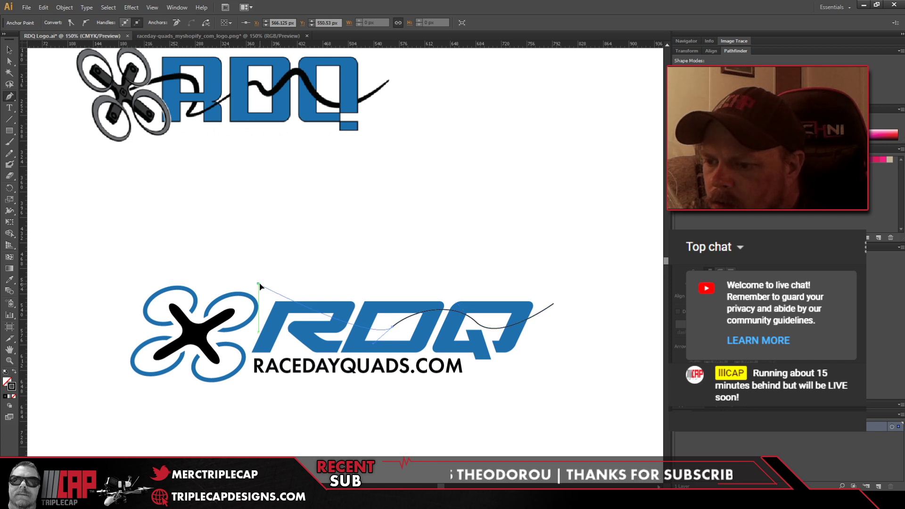
pyautogui.moveTo(258, 284); pyautogui.dragTo(240, 249)
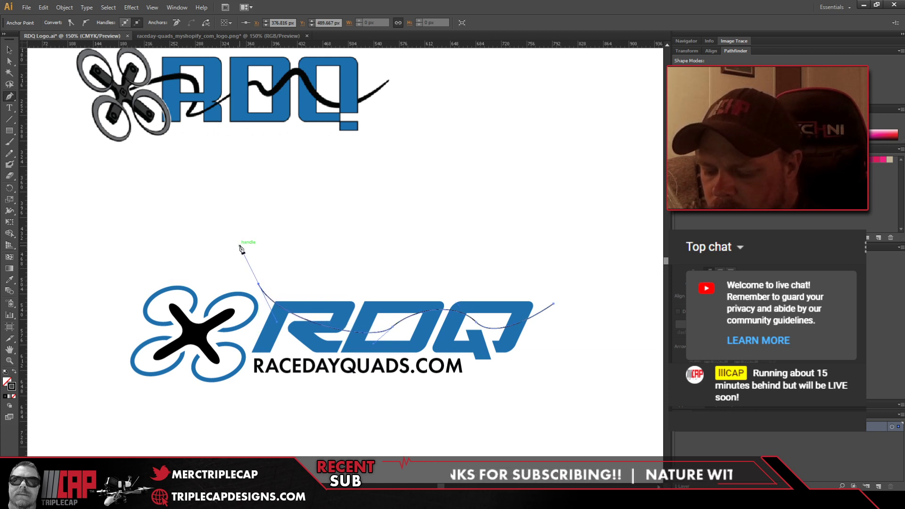
pyautogui.hotkey('ctrl', 'z')
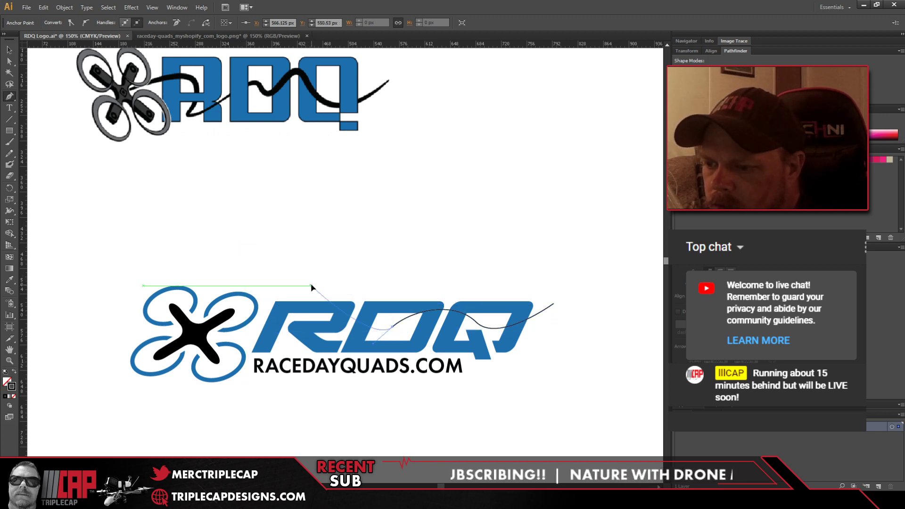
pyautogui.moveTo(310, 285); pyautogui.dragTo(299, 236)
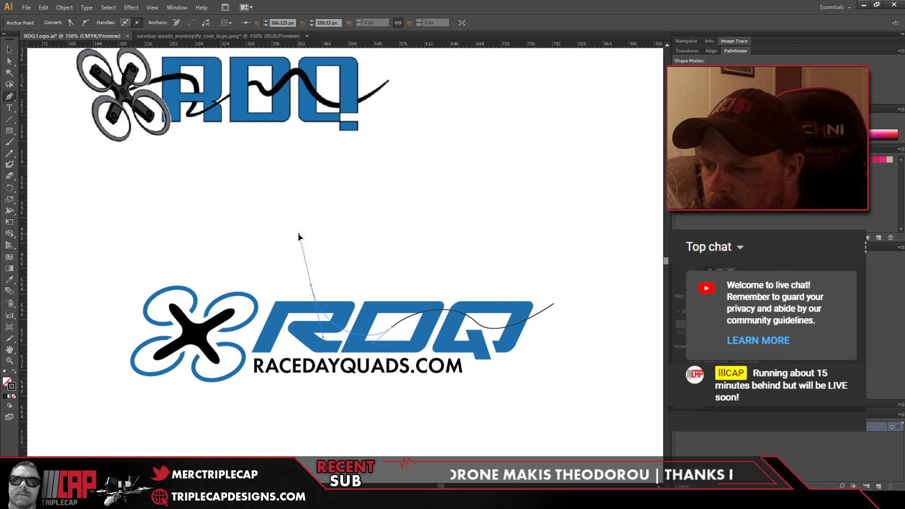
pyautogui.moveTo(298, 236); pyautogui.dragTo(313, 252)
pyautogui.hotkey('ctrl', 'z')
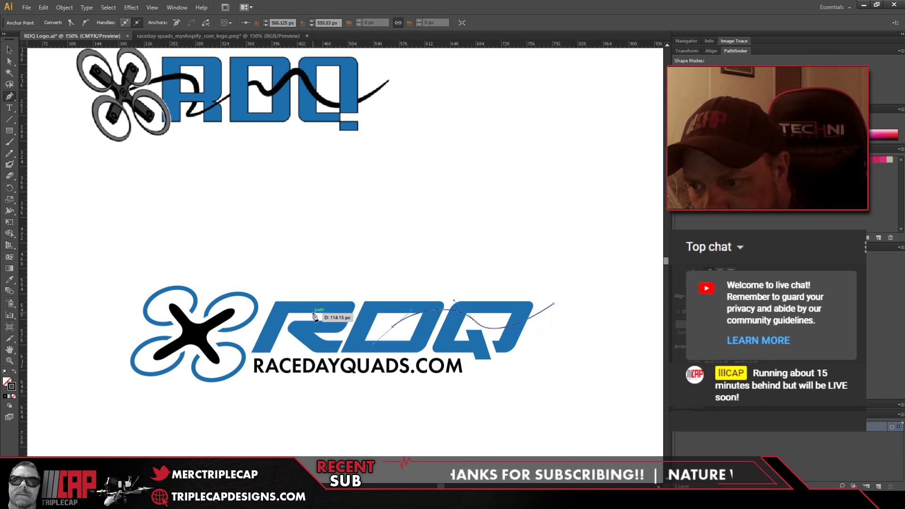
# Step: Continue the wavy path through the R and over to the drone's upper arms, and end it there
pyautogui.moveTo(311, 312); pyautogui.dragTo(294, 282)
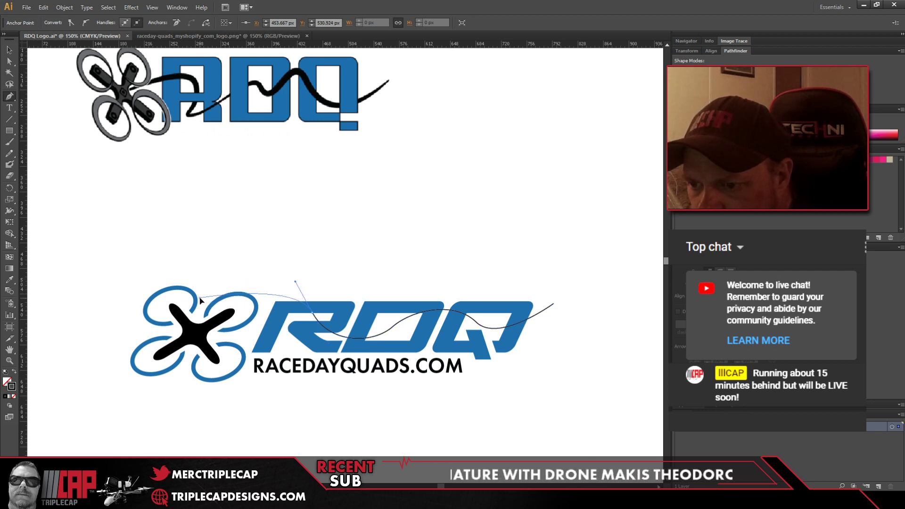
pyautogui.moveTo(199, 299); pyautogui.dragTo(156, 333)
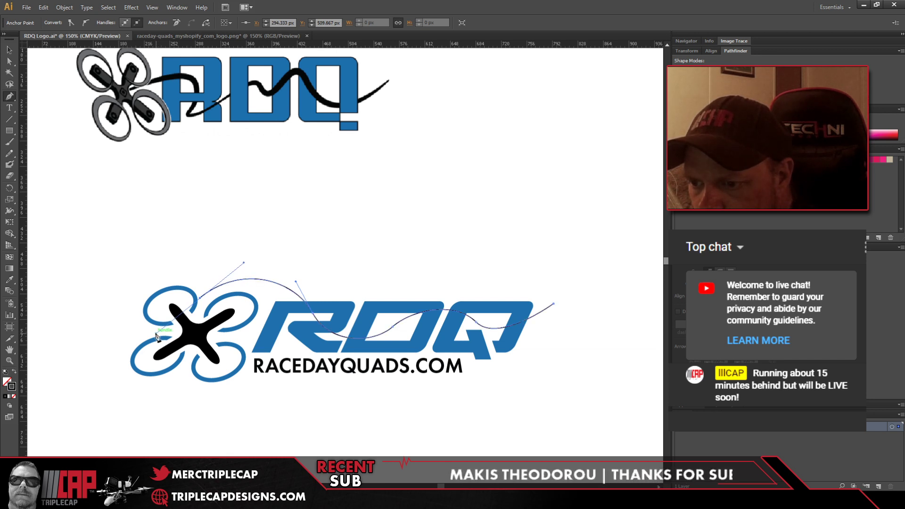
pyautogui.click(8, 51)
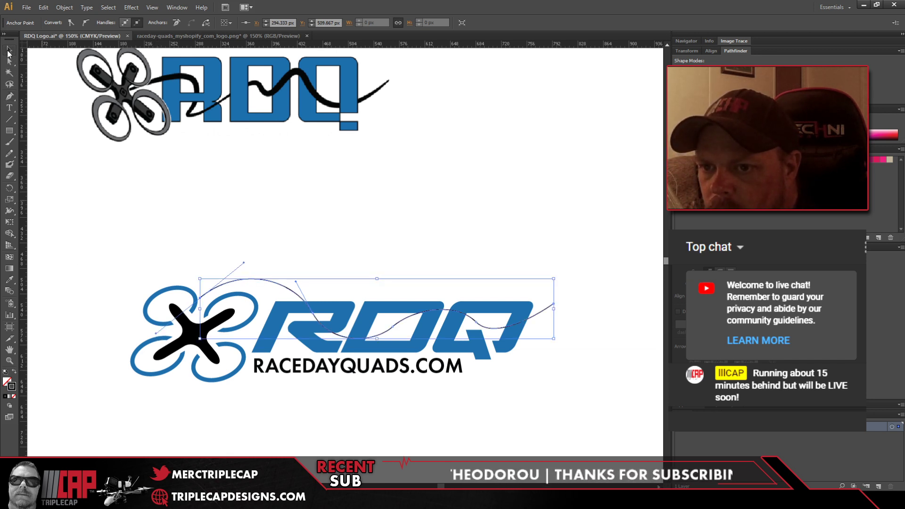
pyautogui.click(279, 220)
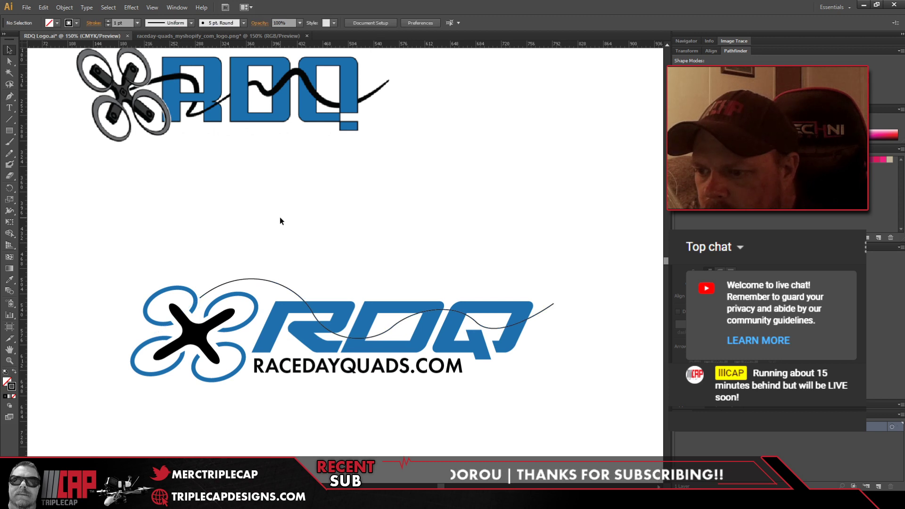
# Step: Undo the last three edits to the wavy line and deselect it
pyautogui.click(273, 280)
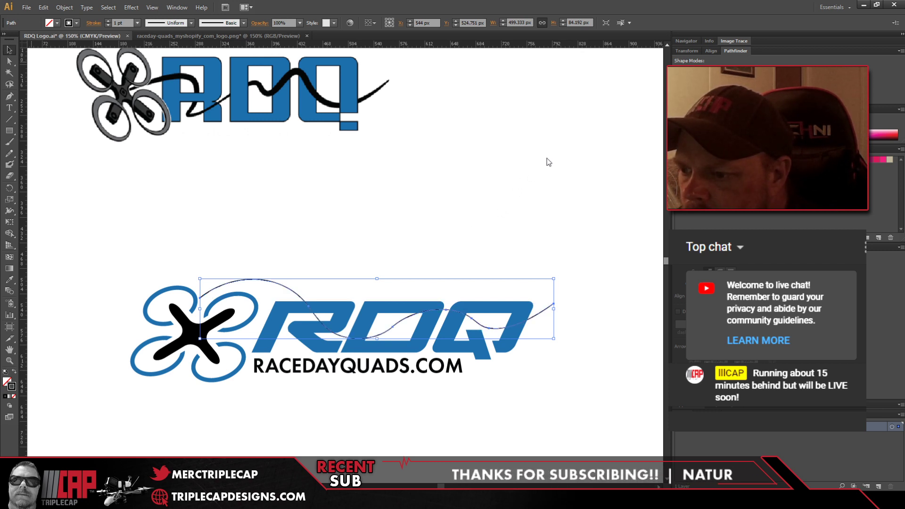
pyautogui.hotkey('ctrl', 'z')
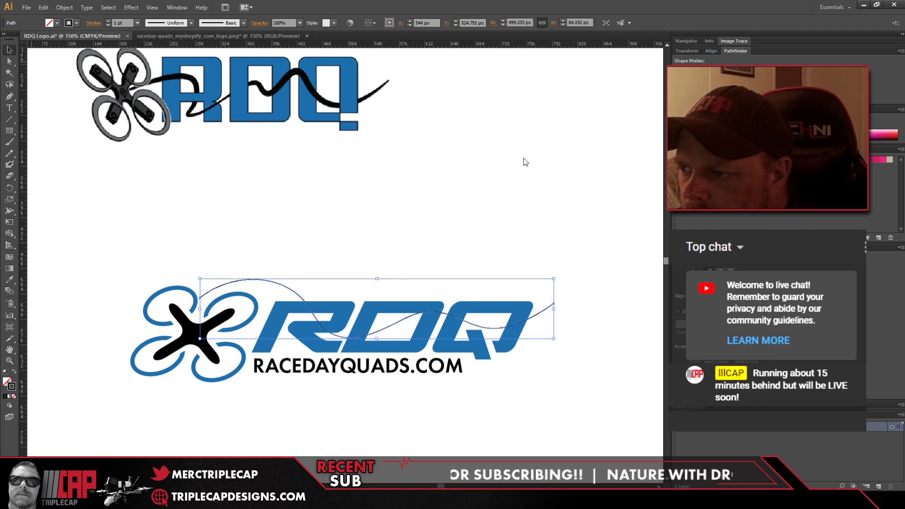
pyautogui.hotkey('ctrl', 'z')
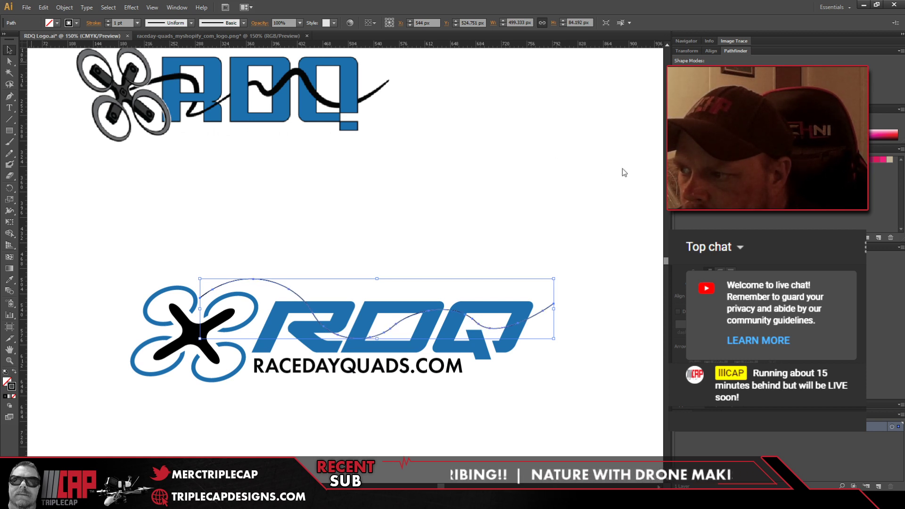
pyautogui.hotkey('ctrl', 'z')
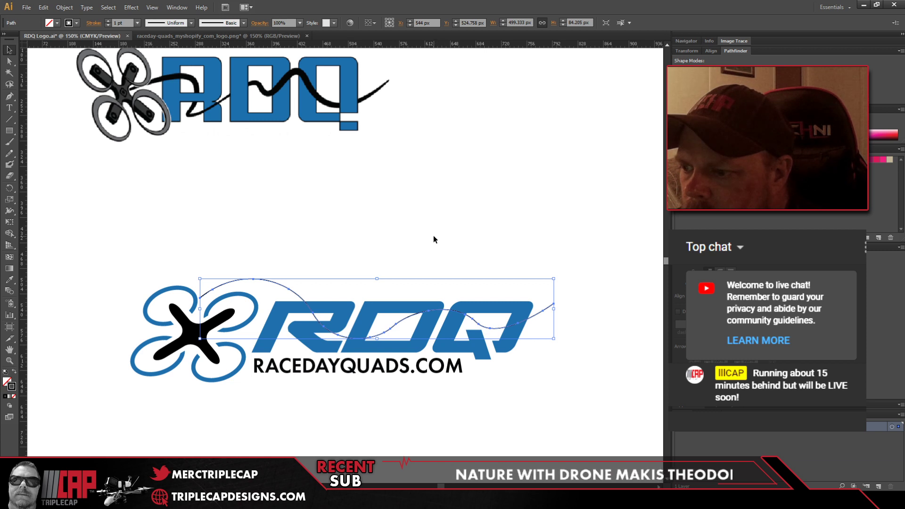
pyautogui.click(419, 210)
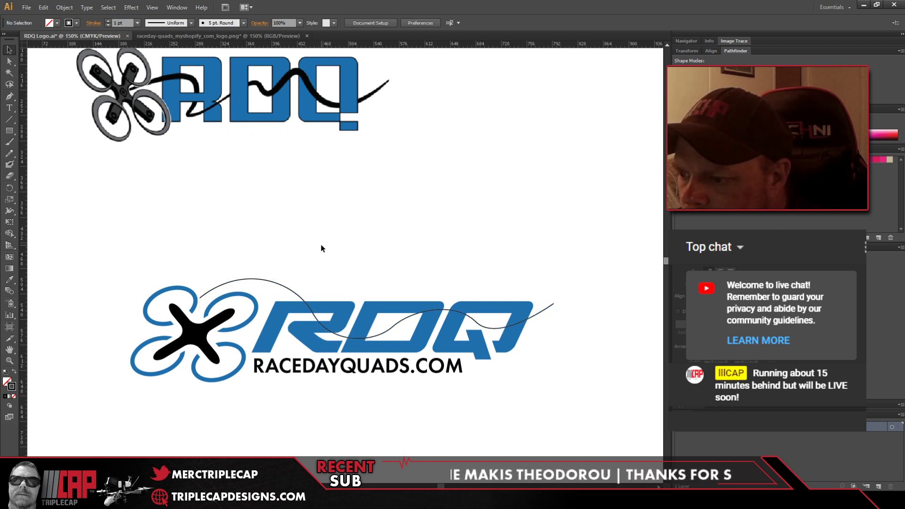
# Step: Duplicate the wavy line 8 px higher and rotate the copy slightly clockwise so its tail meets the original's beyond the Q
pyautogui.click(262, 280)
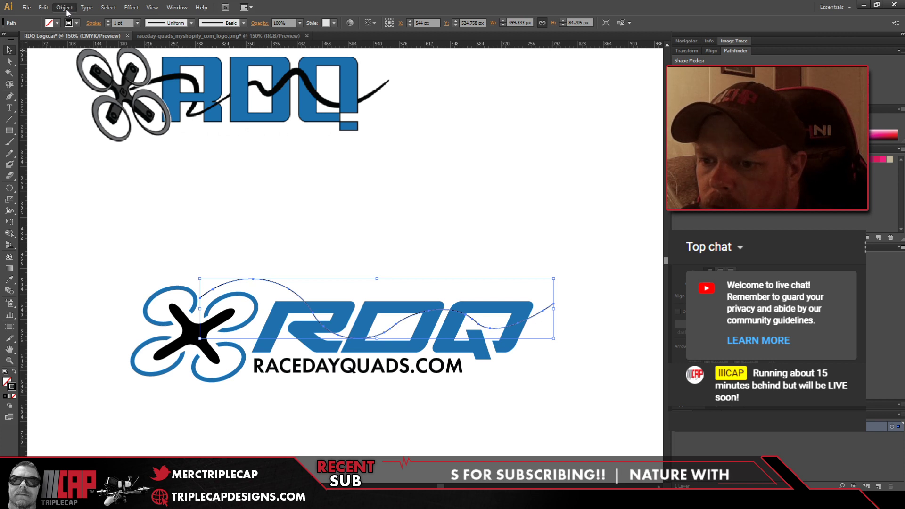
pyautogui.click(346, 209)
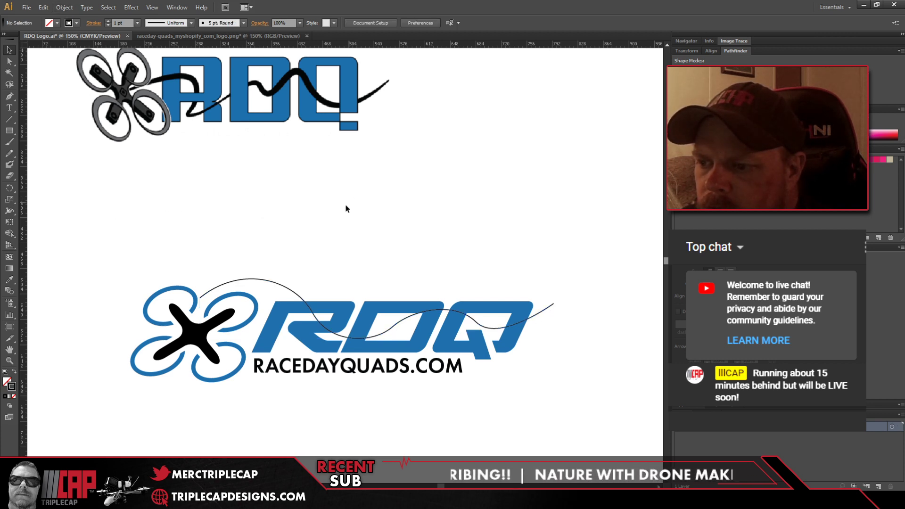
pyautogui.click(269, 281)
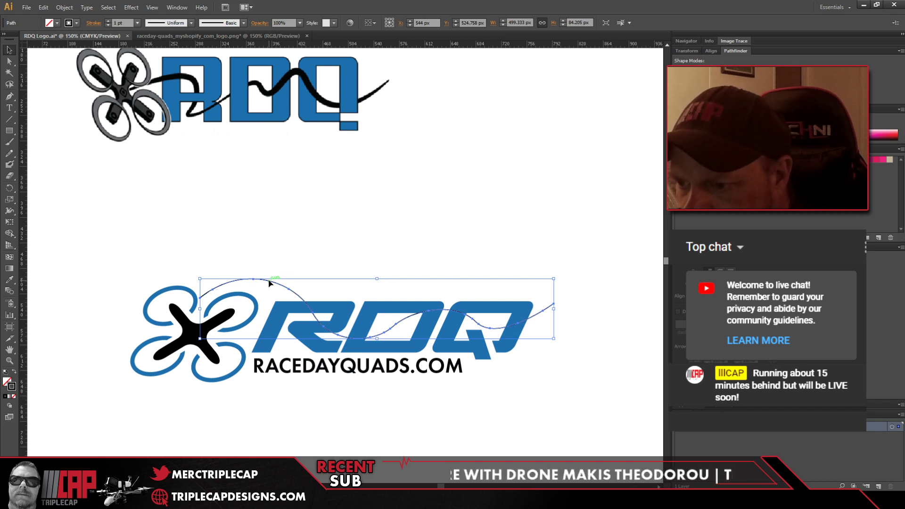
pyautogui.press('Up')
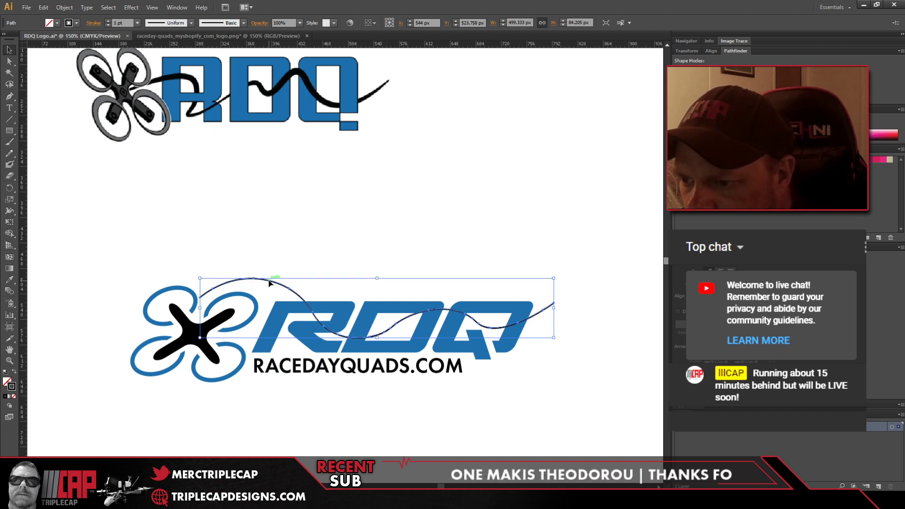
pyautogui.press('Up')
pyautogui.press('Up')
pyautogui.press('Up')
pyautogui.press('Up')
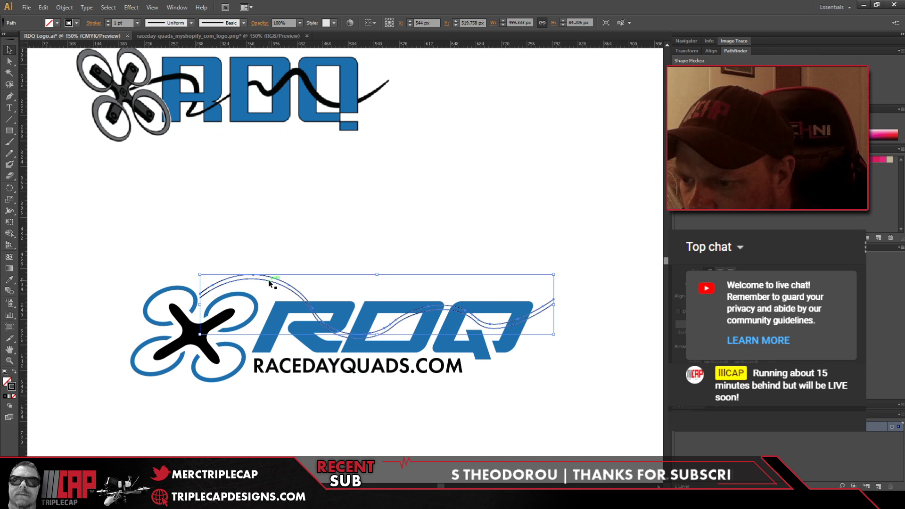
pyautogui.press('Up')
pyautogui.press('Up')
pyautogui.press('Up')
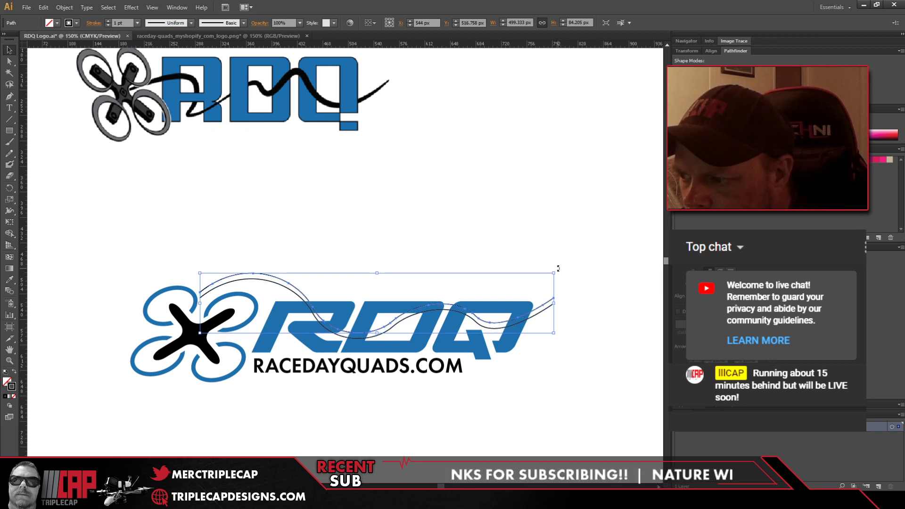
pyautogui.moveTo(558, 268); pyautogui.dragTo(567, 275)
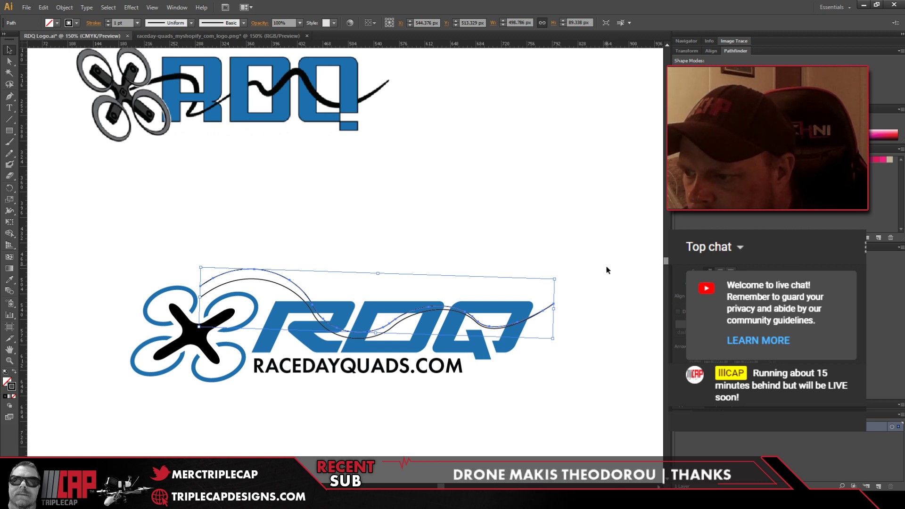
pyautogui.click(596, 302)
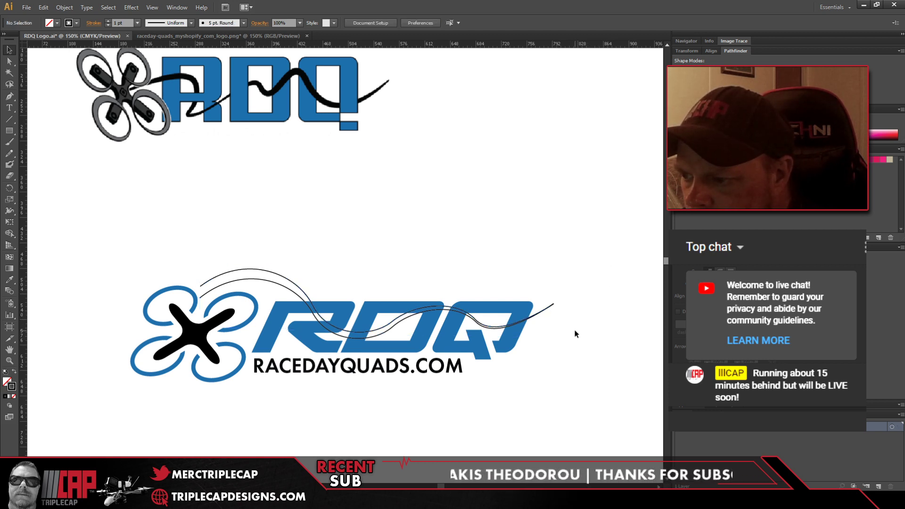
# Step: Join the two wavy lines at their tails beyond the Q and at their ends above the drone into one closed shape
pyautogui.moveTo(559, 293); pyautogui.dragTo(550, 314)
pyautogui.moveTo(551, 313); pyautogui.dragTo(547, 308)
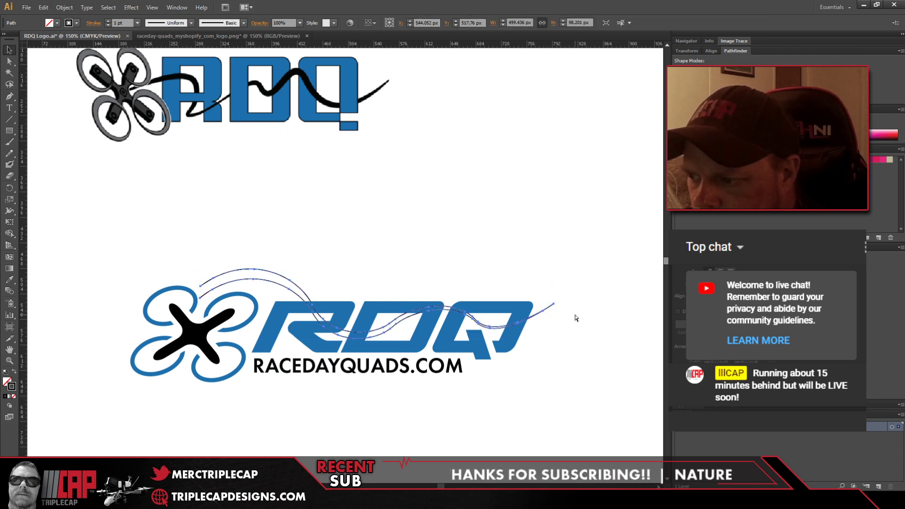
pyautogui.click(571, 325)
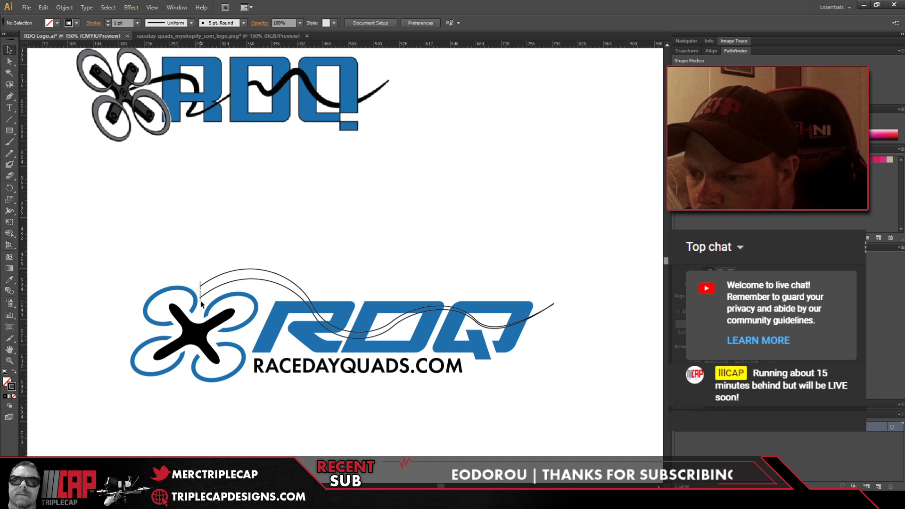
pyautogui.click(201, 303)
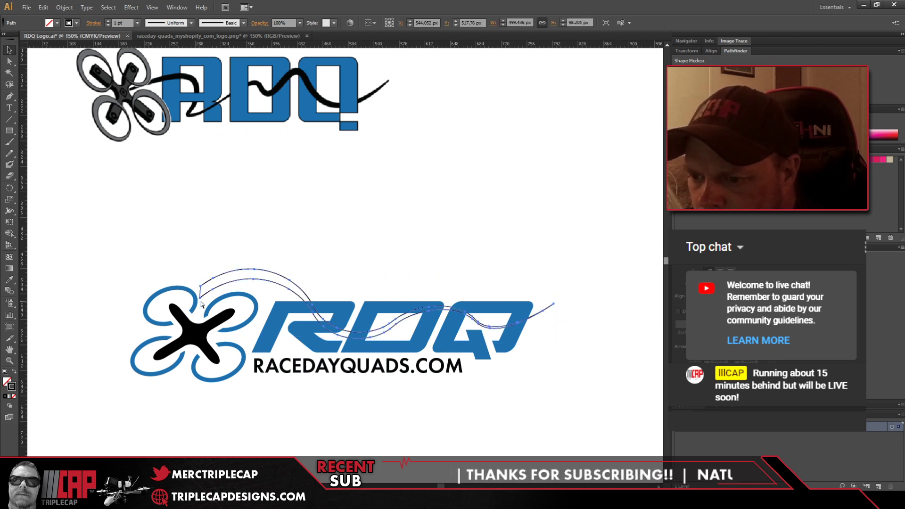
pyautogui.click(215, 229)
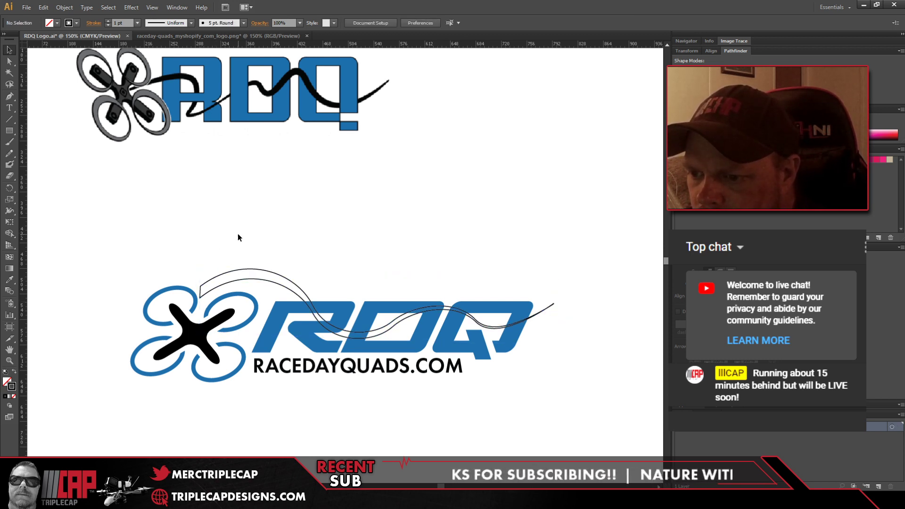
# Step: Swap the closed wavy shape's fill and stroke so it is solid black without an outline, and deselect it
pyautogui.click(220, 284)
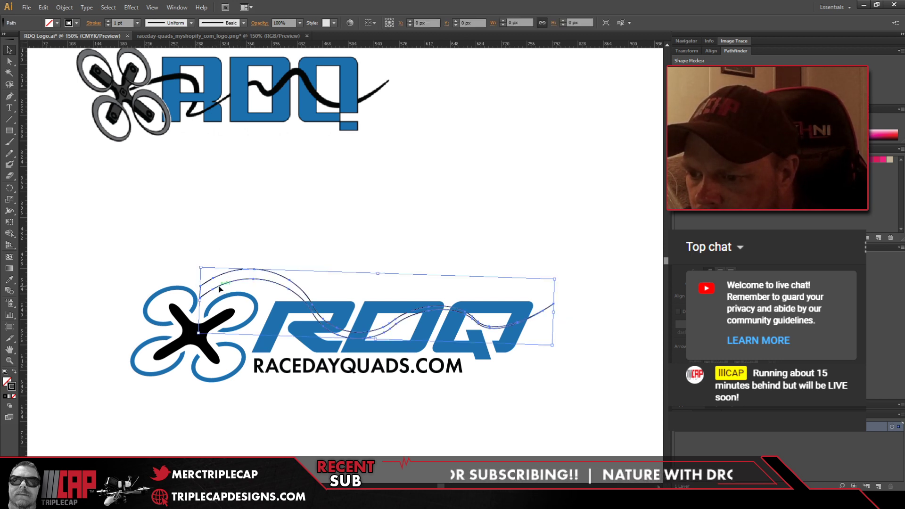
pyautogui.click(14, 373)
pyautogui.click(177, 242)
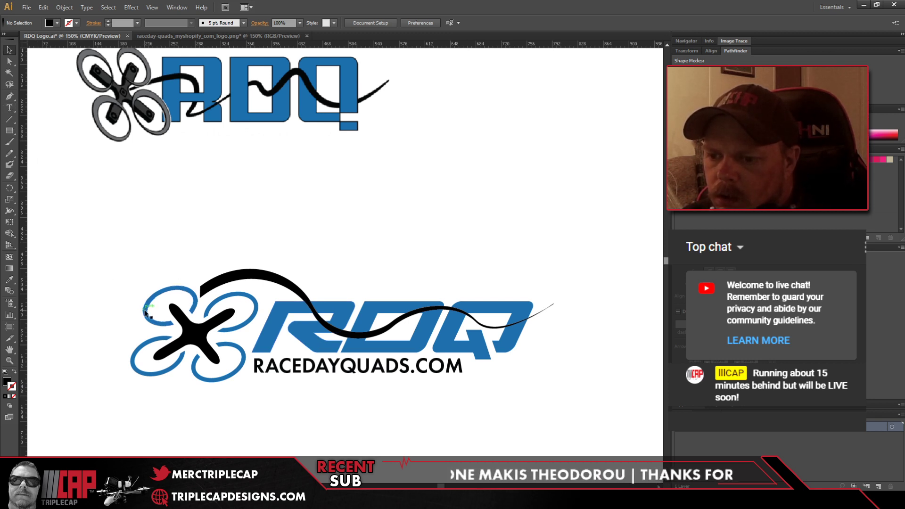
# Step: Nudge the black swoosh 10 px to the right across the drone and lettering, and deselect it
pyautogui.click(215, 285)
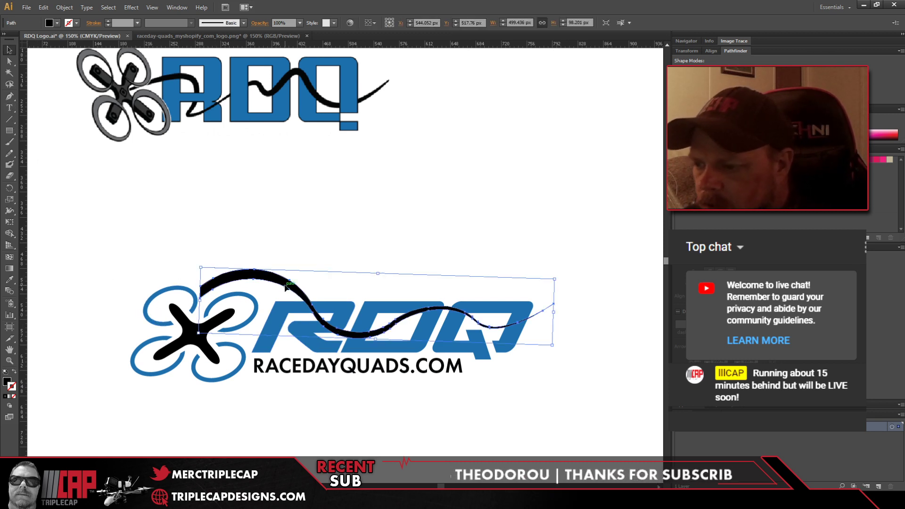
pyautogui.hotkey('shift', 'Right')
pyautogui.hotkey('shift', 'Right')
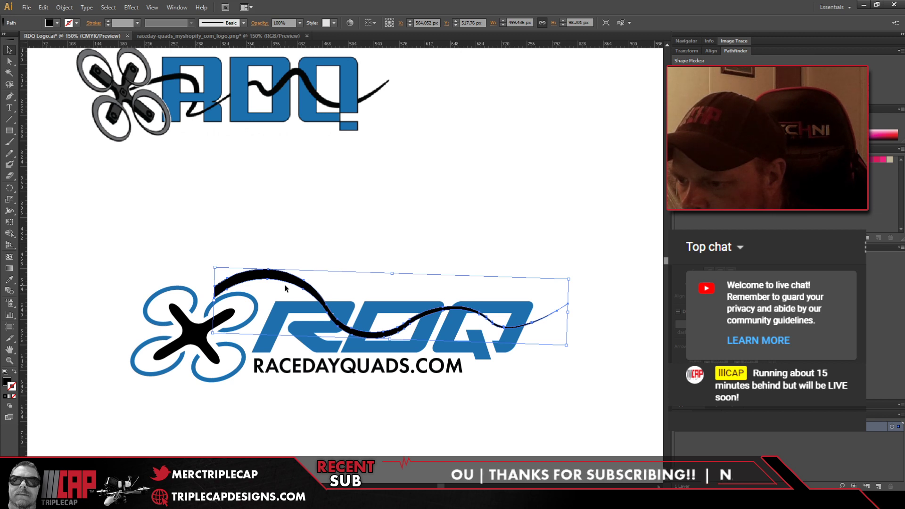
pyautogui.hotkey('shift', 'Left')
pyautogui.hotkey('shift', 'Left')
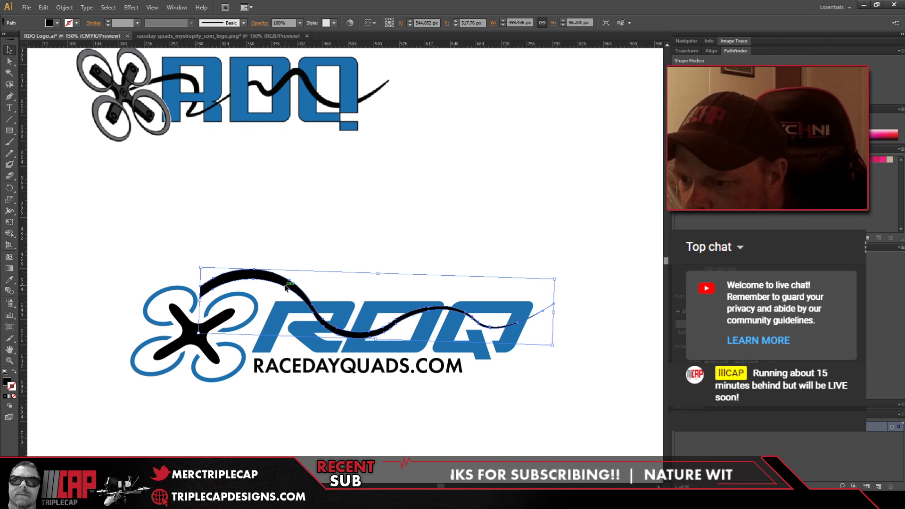
pyautogui.hotkey('shift', 'Left')
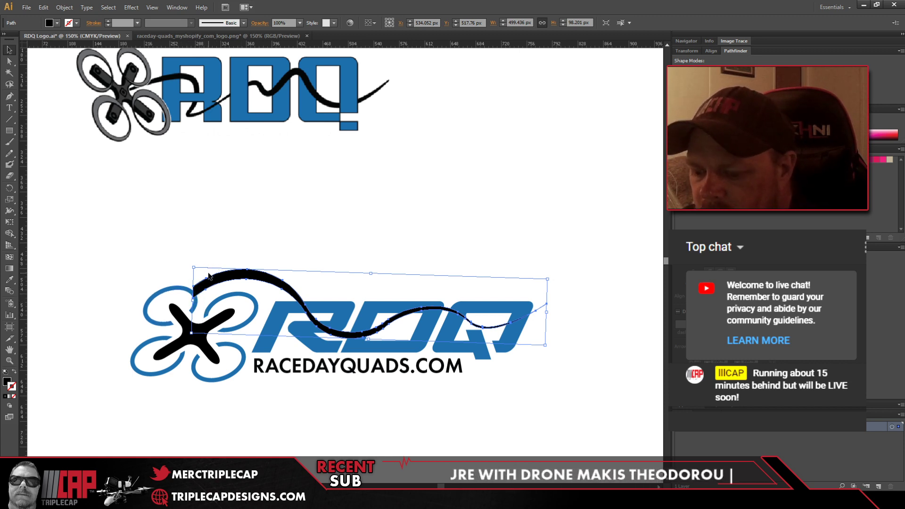
pyautogui.hotkey('ctrl', 'z')
pyautogui.hotkey('shift', 'Right')
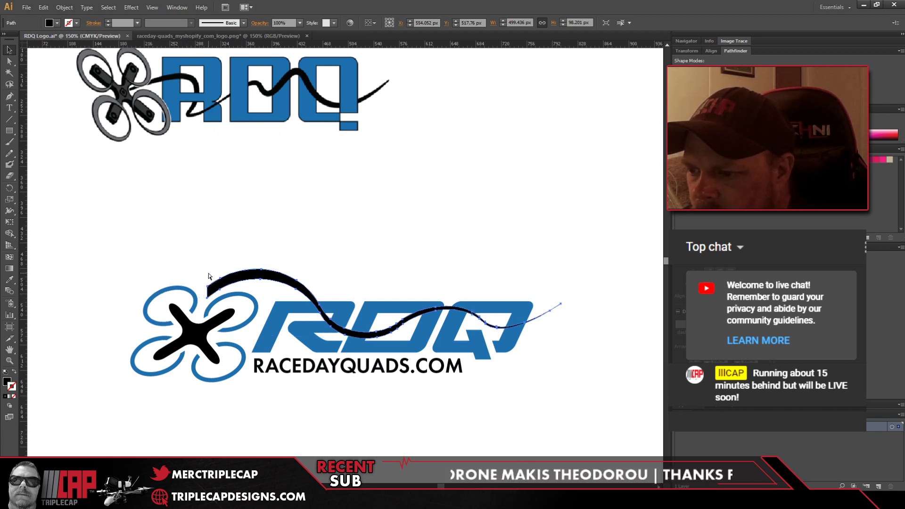
pyautogui.click(209, 276)
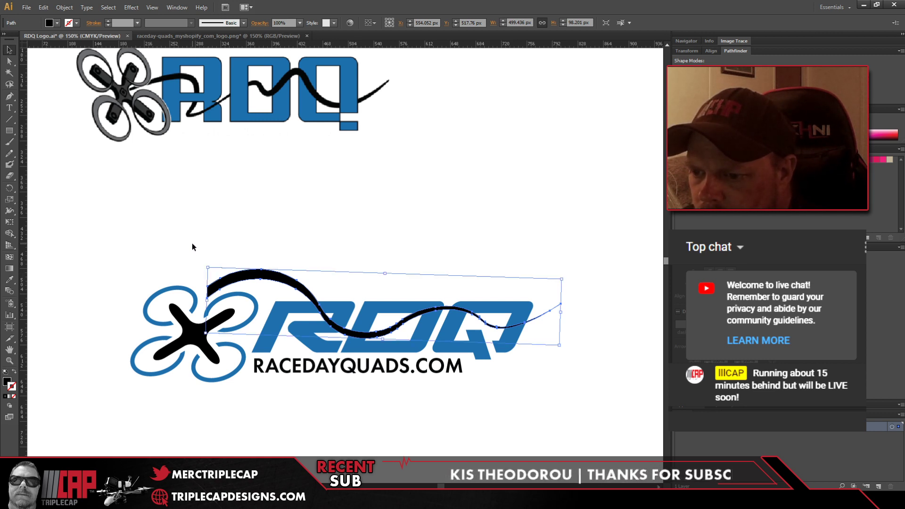
pyautogui.hotkey('ctrl', 'shift', 'a')
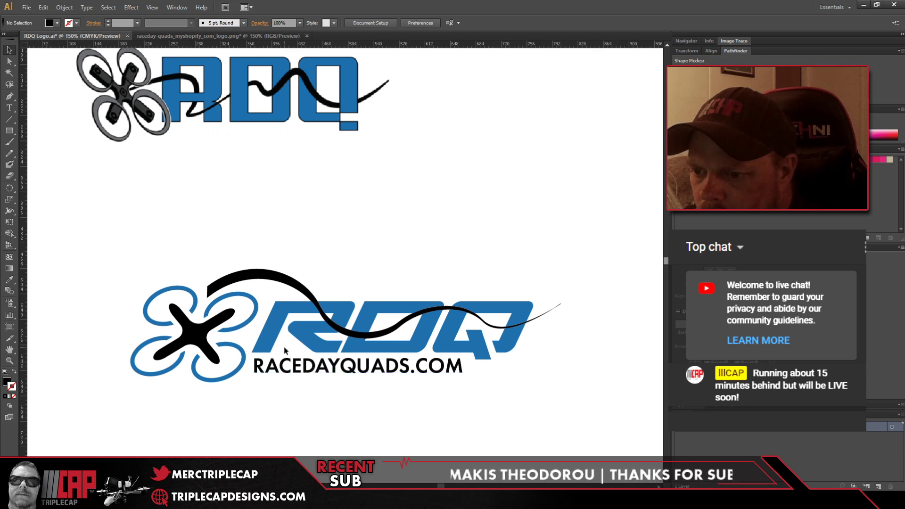
# Step: Delete the lower corner anchor point at the swoosh's thick end above the drone
pyautogui.click(10, 63)
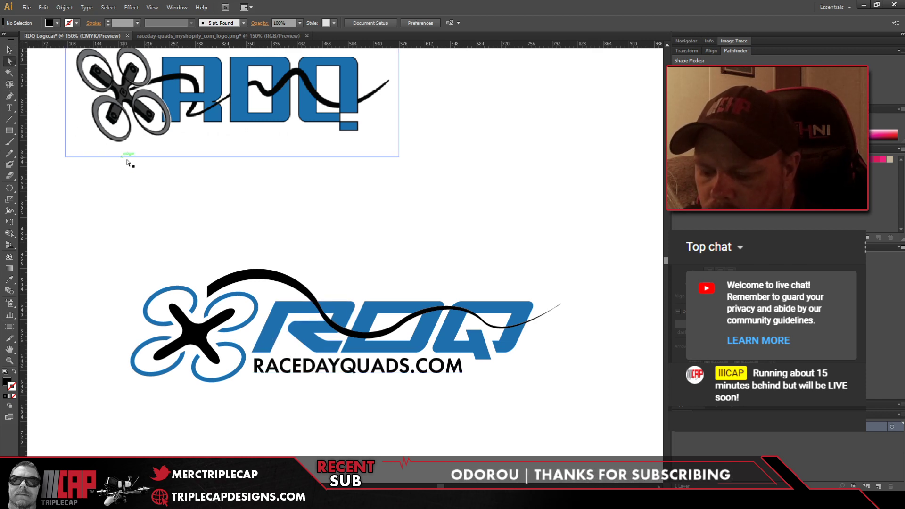
pyautogui.scroll(2, 197, 310)
pyautogui.scroll(1, 208, 293)
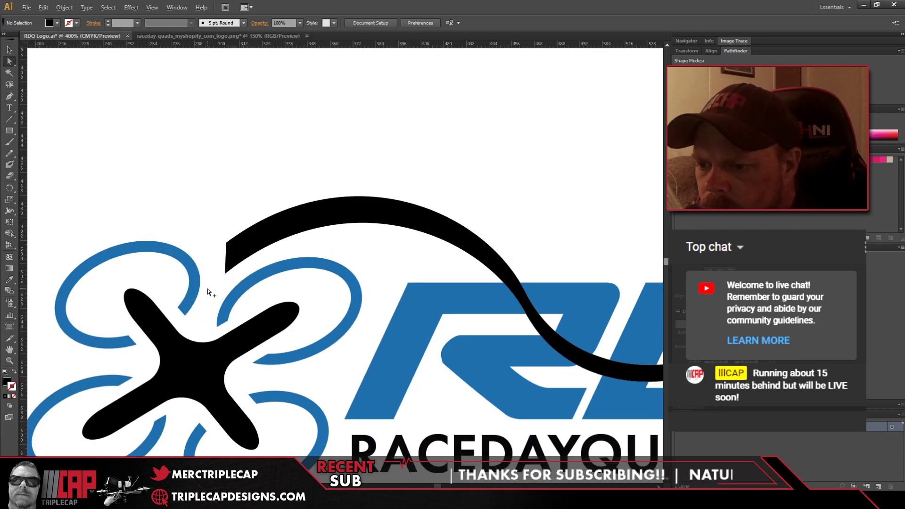
pyautogui.click(228, 241)
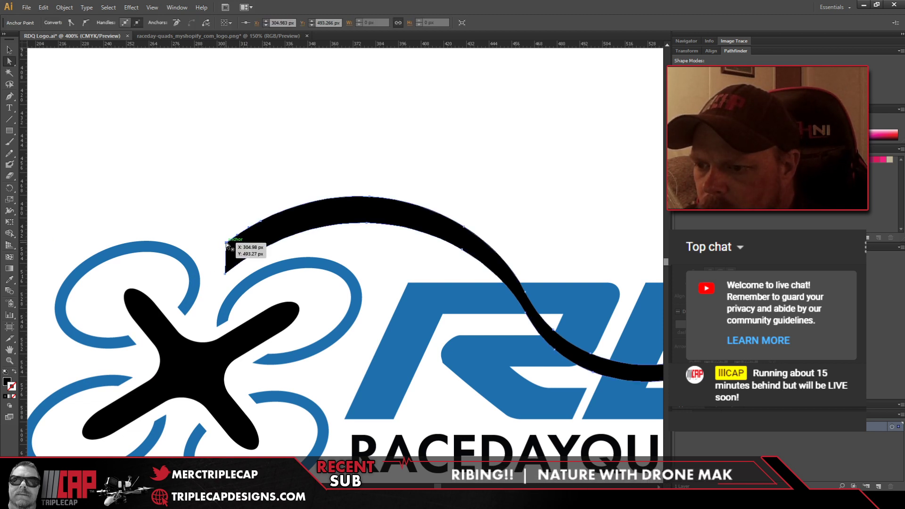
pyautogui.scroll(-2, 225, 242)
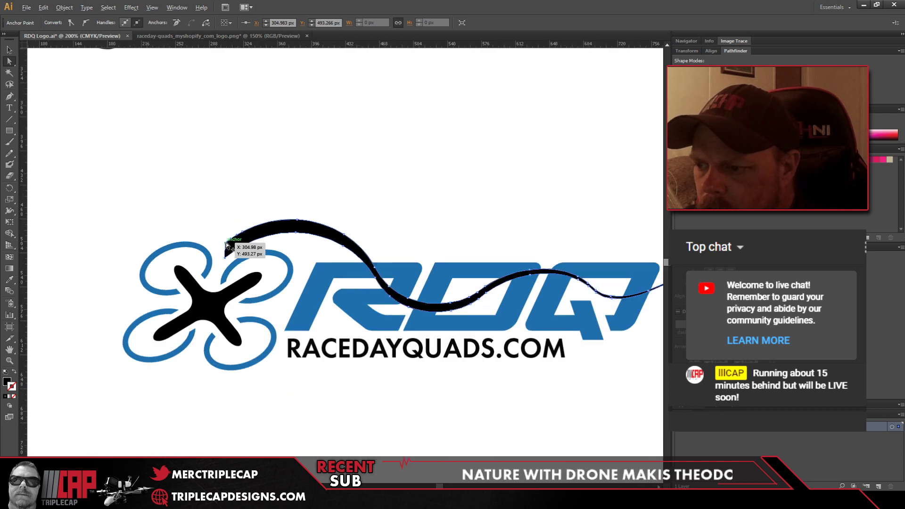
pyautogui.press('alt')
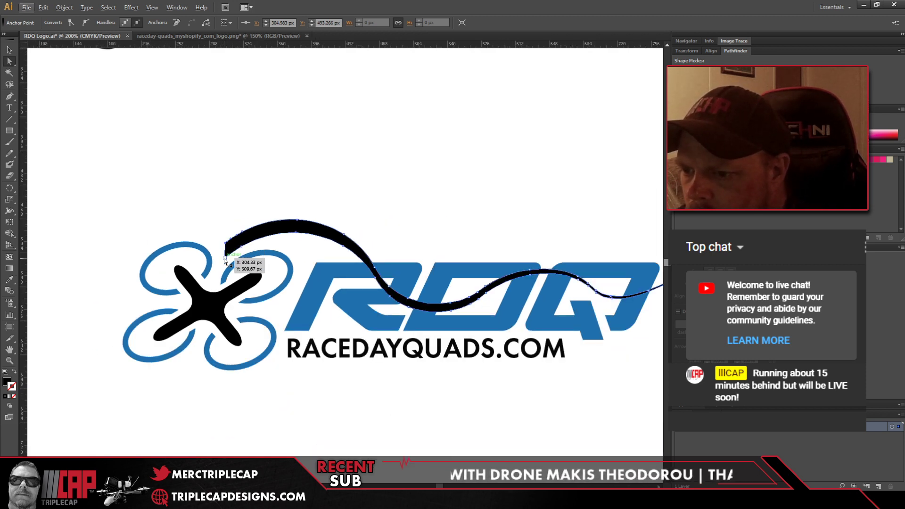
pyautogui.press('alt')
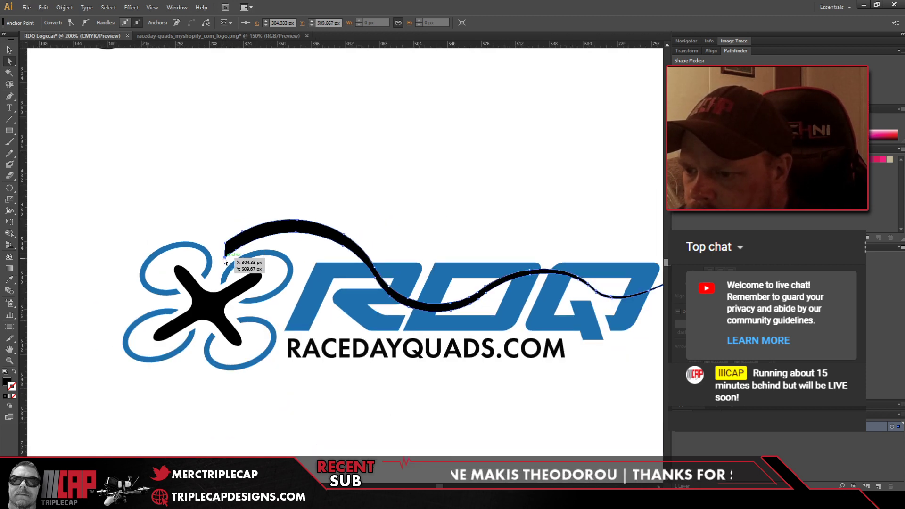
pyautogui.scroll(5, 225, 260)
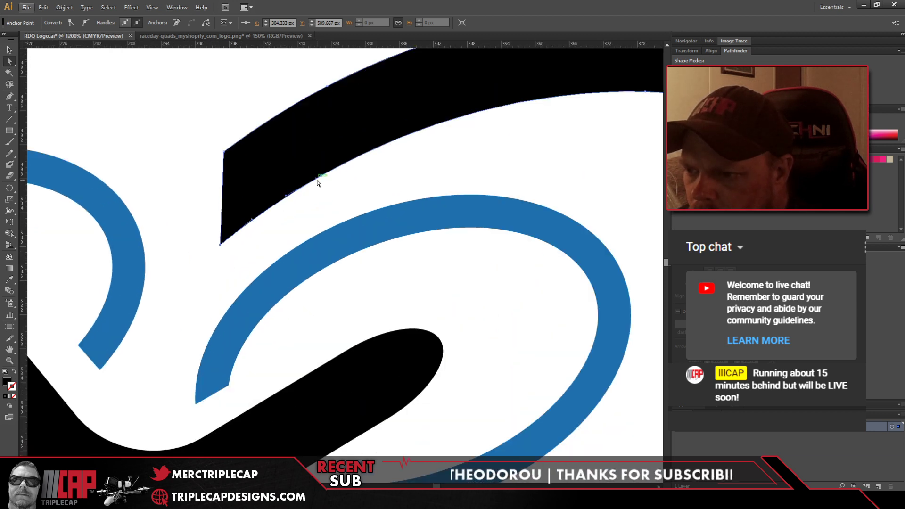
pyautogui.click(9, 97)
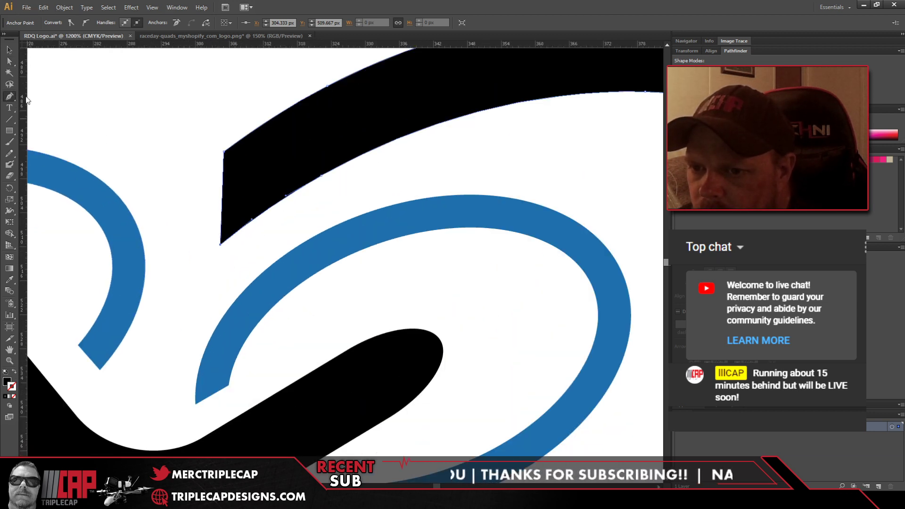
pyautogui.click(221, 245)
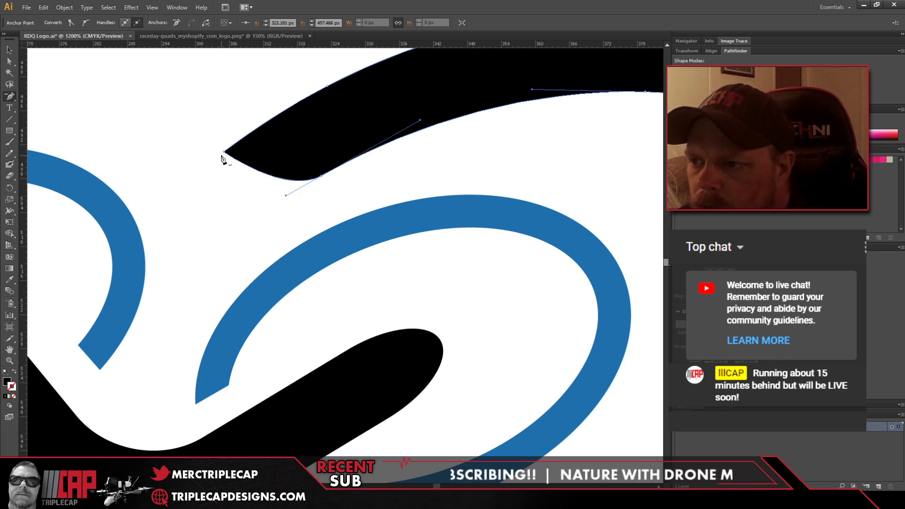
pyautogui.scroll(-1, 225, 245)
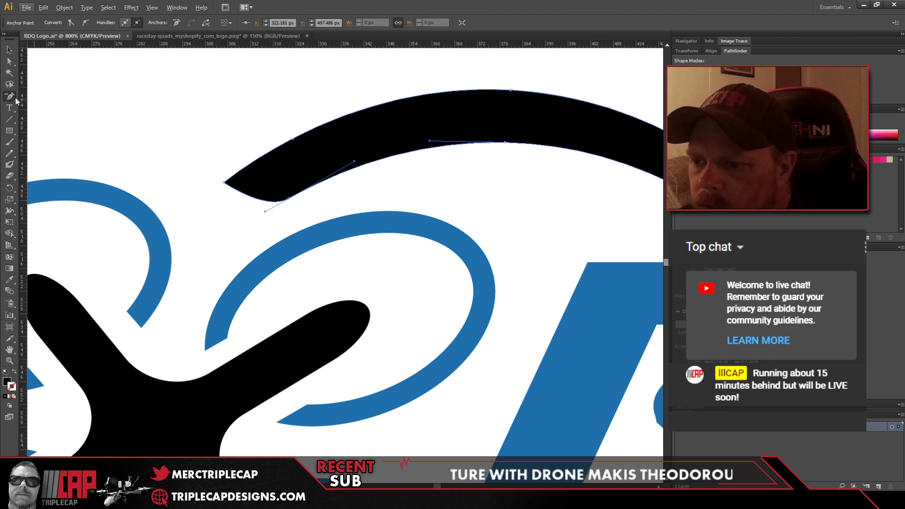
# Step: Extend the swoosh's thick end toward the gap between the upper propeller rings by moving both corner points, and straighten its end edge
pyautogui.click(9, 60)
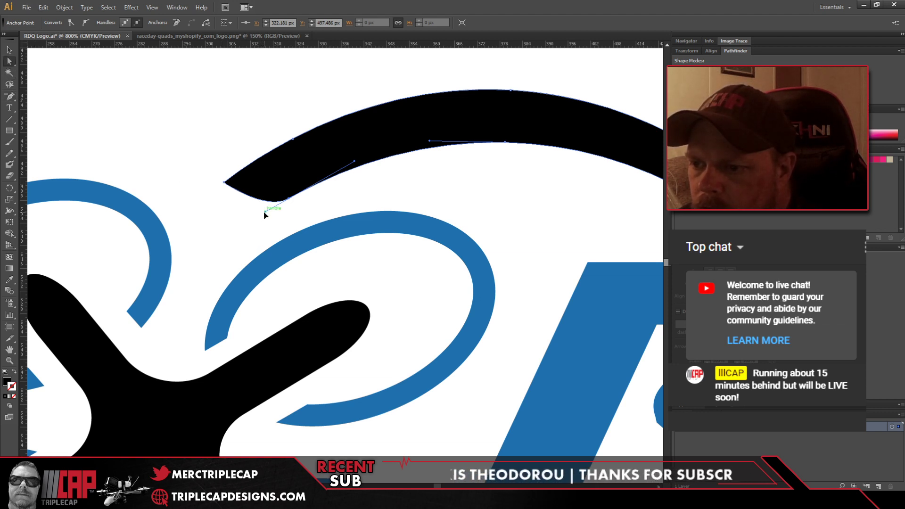
pyautogui.click(288, 200)
pyautogui.moveTo(289, 202); pyautogui.dragTo(242, 253)
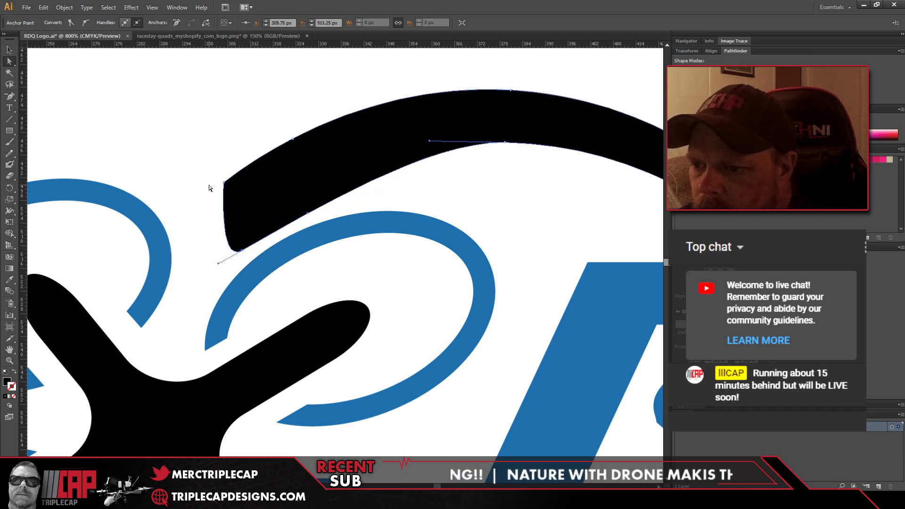
pyautogui.moveTo(224, 184); pyautogui.dragTo(185, 215)
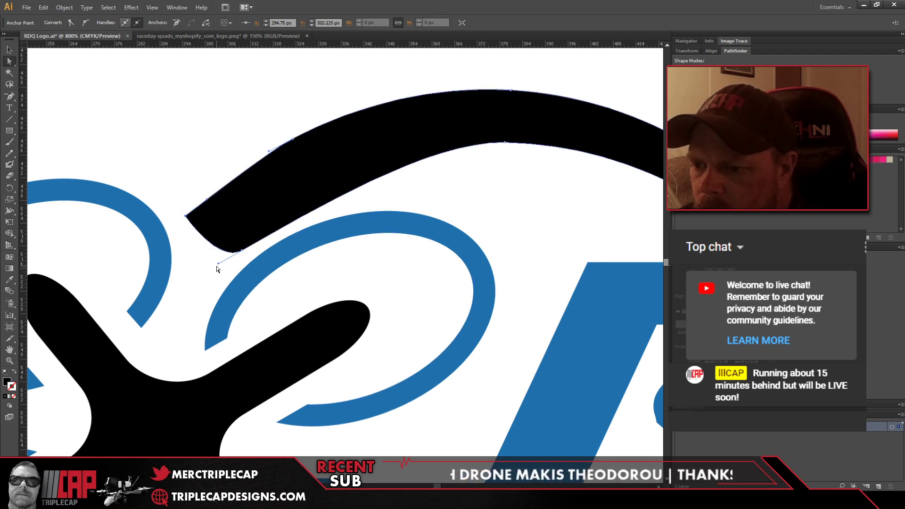
pyautogui.moveTo(217, 266); pyautogui.dragTo(241, 254)
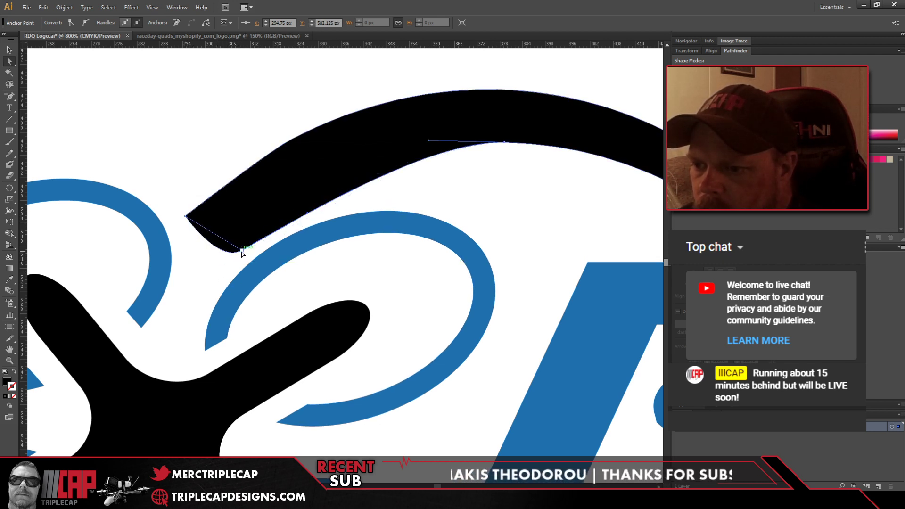
pyautogui.scroll(-1, 244, 270)
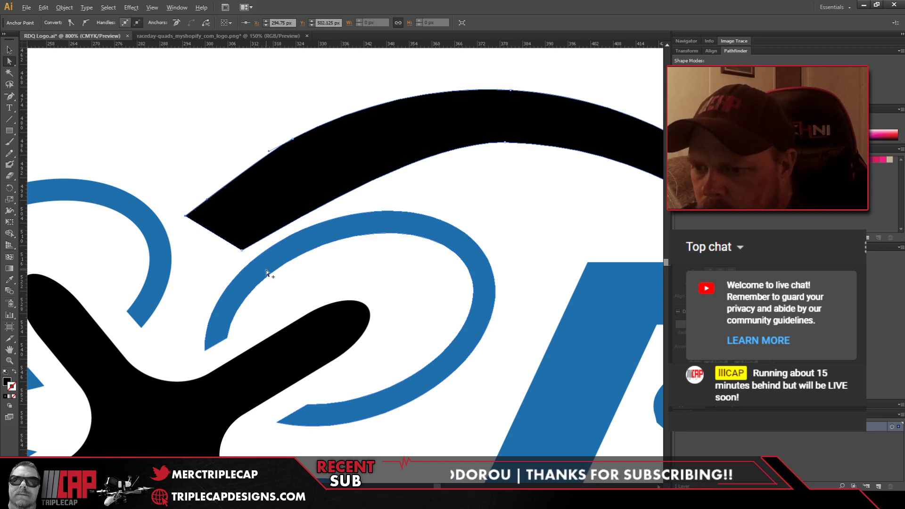
pyautogui.scroll(-1, 266, 270)
pyautogui.scroll(-4, 300, 284)
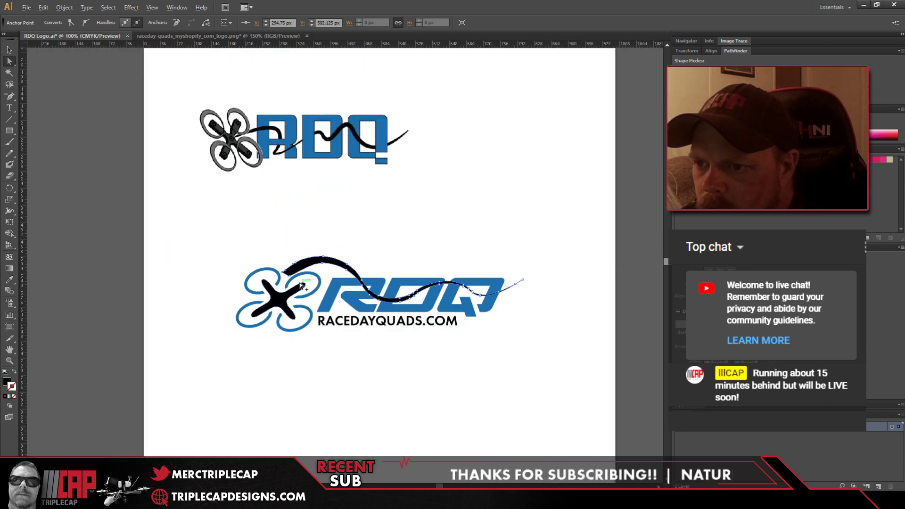
# Step: Add an anchor point on the swoosh's straight end edge, close to its upper corner
pyautogui.scroll(6, 285, 281)
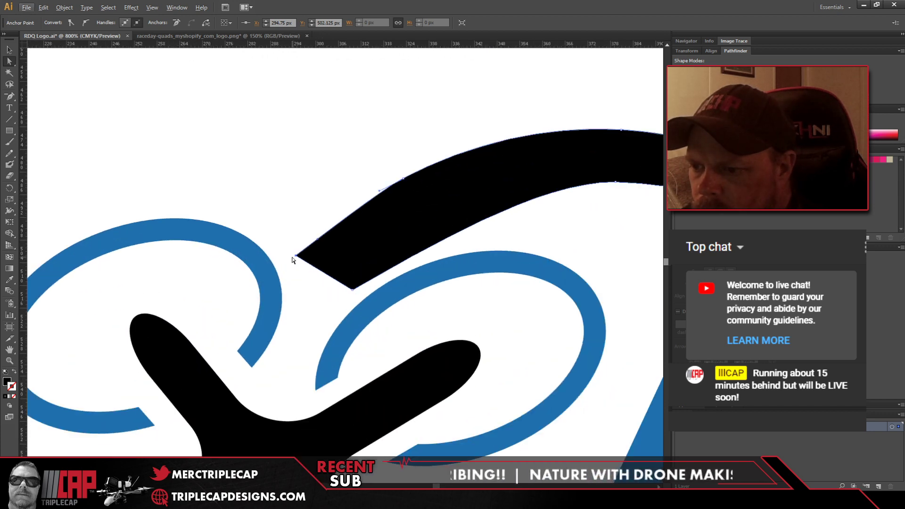
pyautogui.click(296, 256)
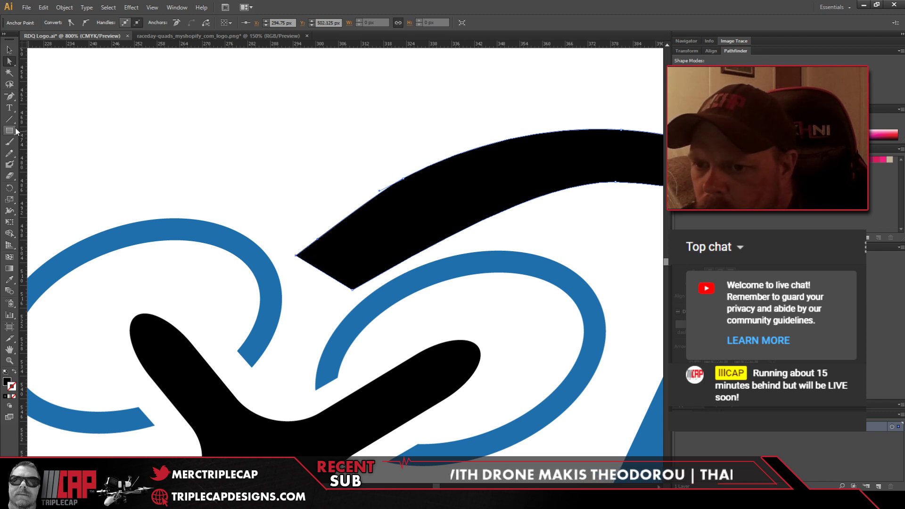
pyautogui.click(10, 96)
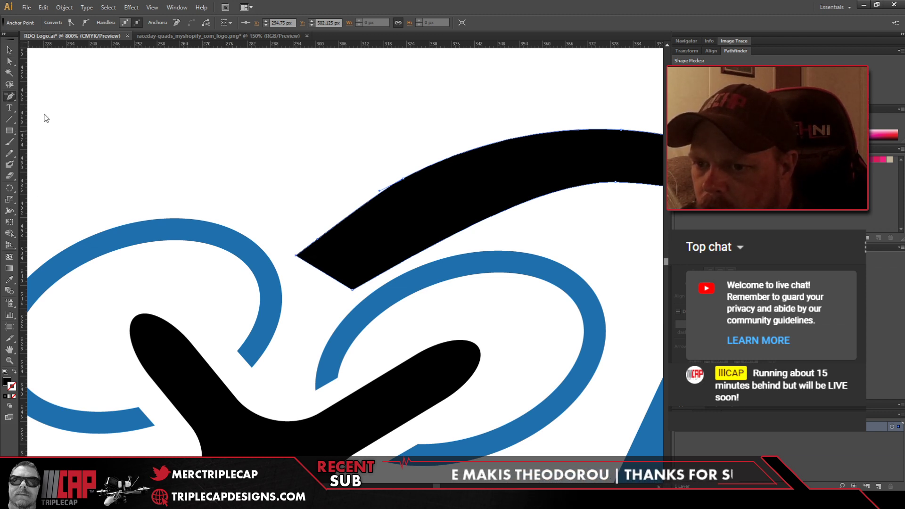
pyautogui.click(313, 266)
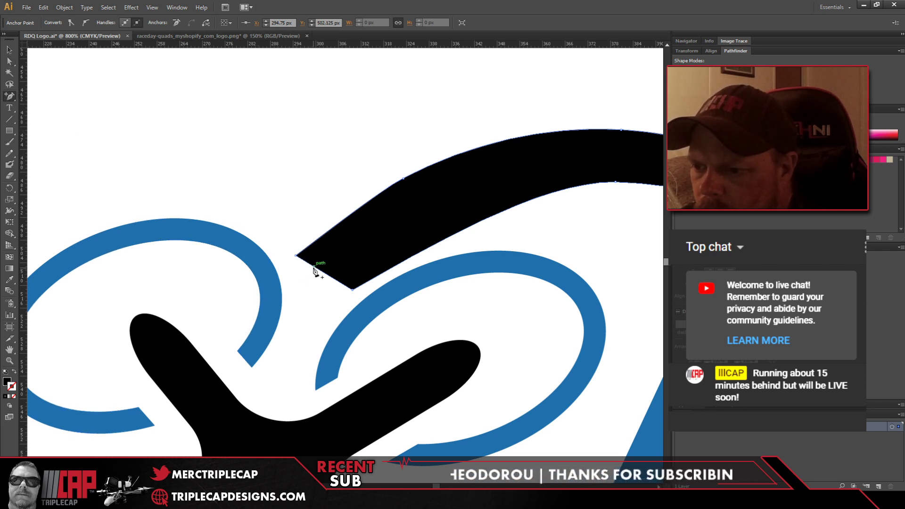
# Step: Try pulling the new end-edge anchor down between the upper propeller rings and converting it to a smooth point, and undo both edits
pyautogui.click(9, 62)
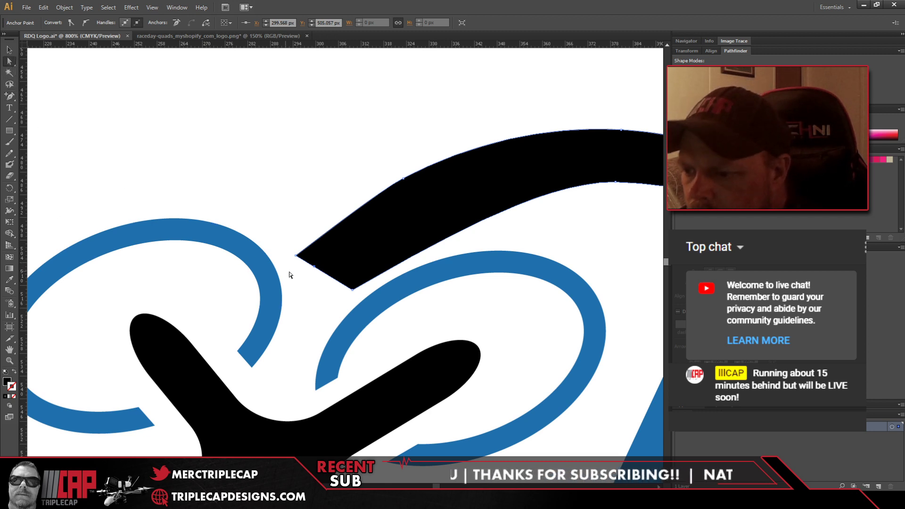
pyautogui.moveTo(314, 267); pyautogui.dragTo(282, 331)
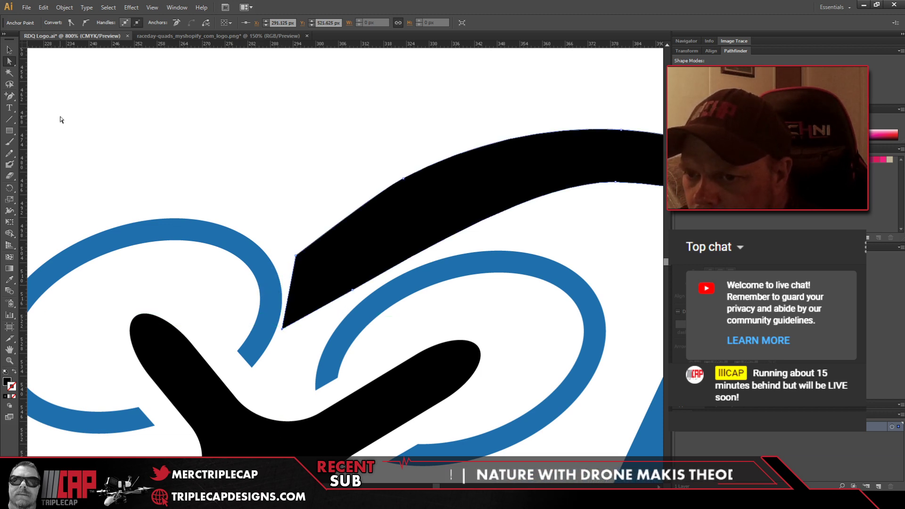
pyautogui.click(9, 97)
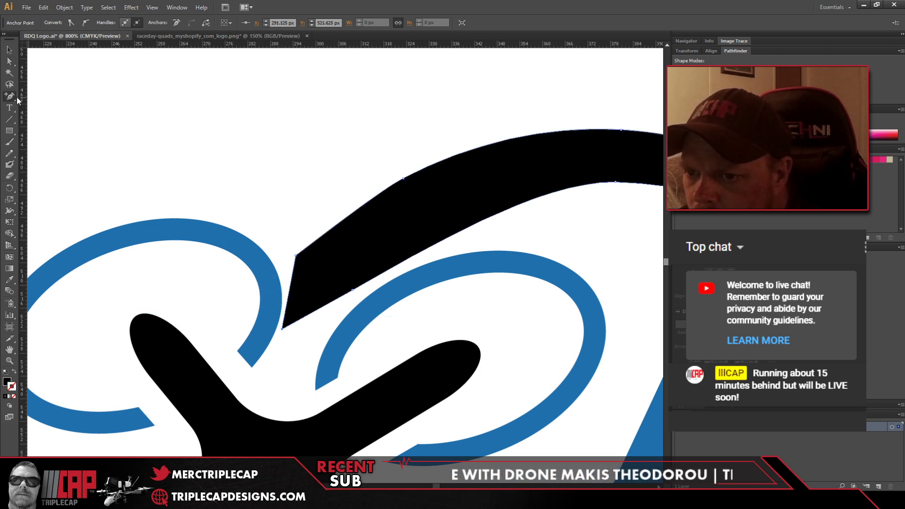
pyautogui.moveTo(282, 329); pyautogui.dragTo(285, 268)
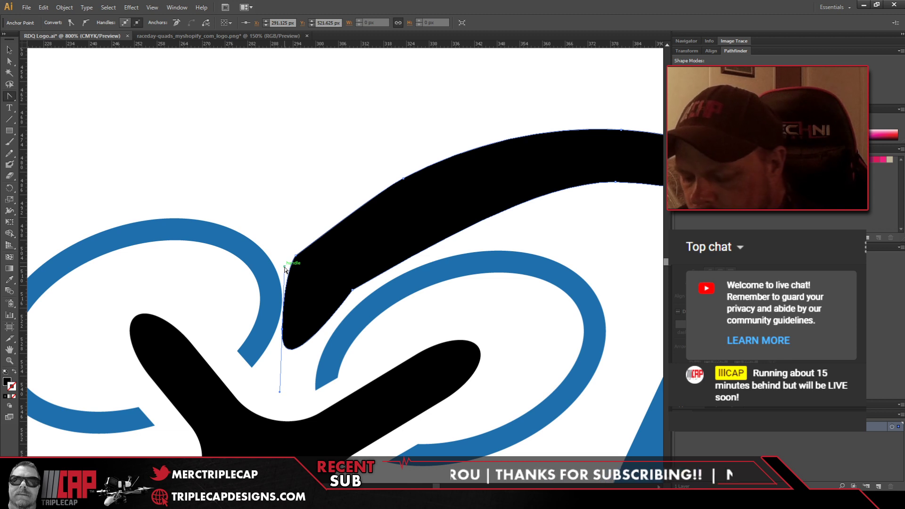
pyautogui.hotkey('ctrl', 'z')
pyautogui.hotkey('ctrl', 'z')
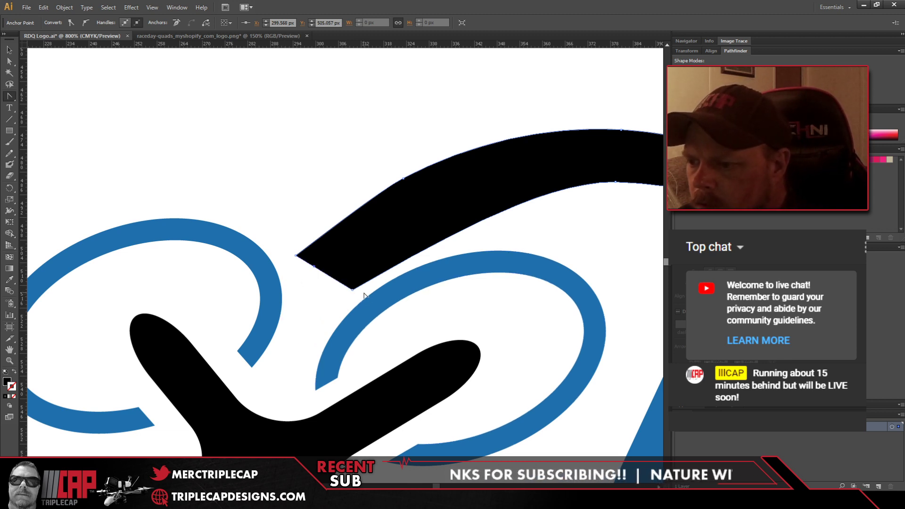
pyautogui.scroll(-1, 278, 317)
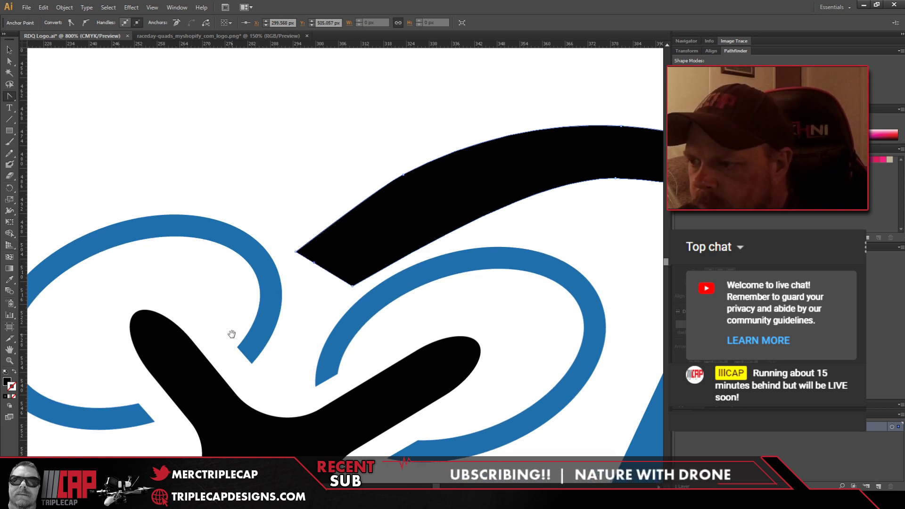
# Step: Reshape the underside of the swoosh near its thick end by lengthening the lower edge's curve handle toward the drone
pyautogui.moveTo(479, 249); pyautogui.dragTo(312, 290)
pyautogui.click(10, 62)
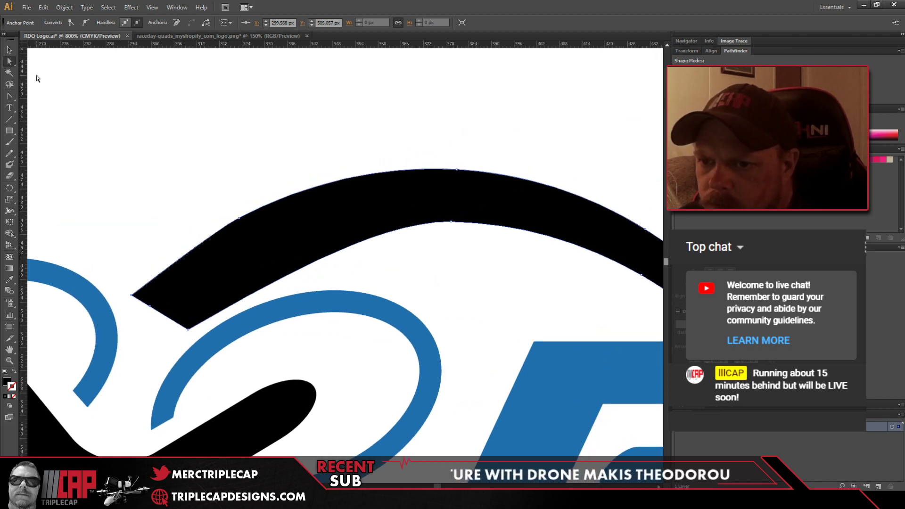
pyautogui.click(331, 255)
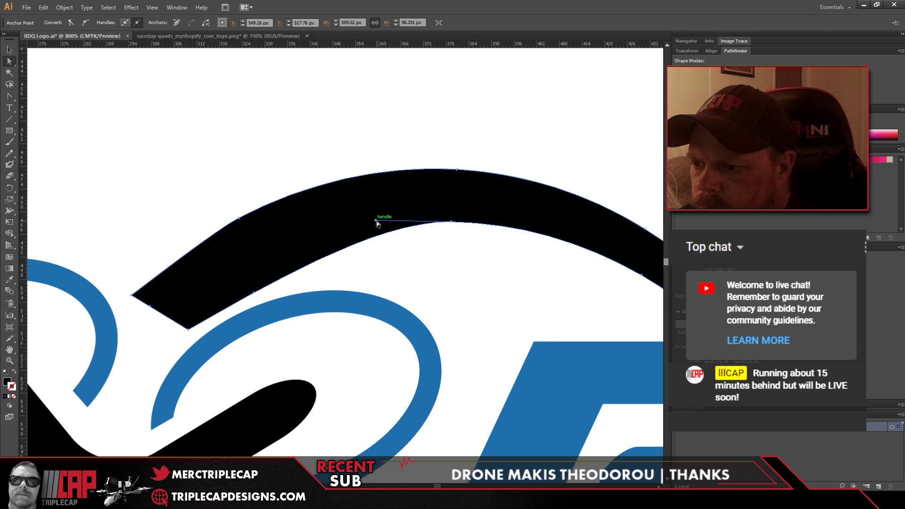
pyautogui.moveTo(376, 220); pyautogui.dragTo(281, 214)
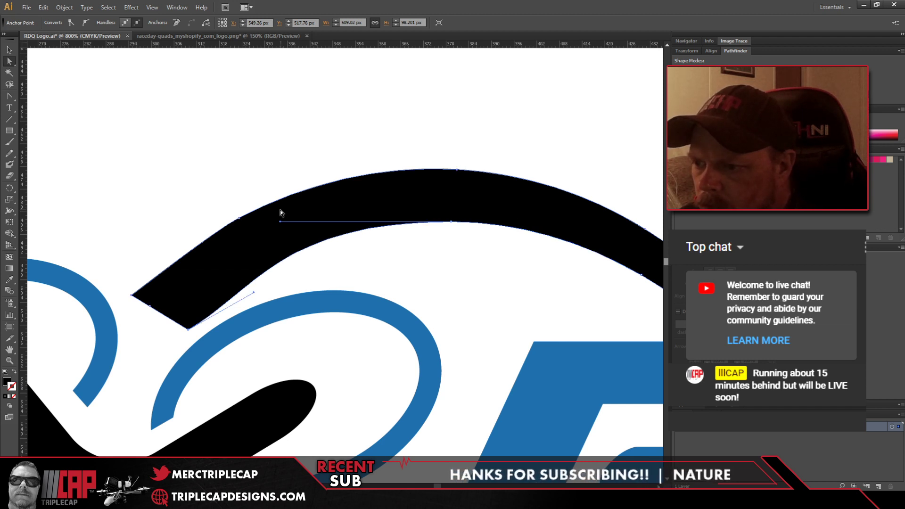
pyautogui.scroll(-3, 293, 289)
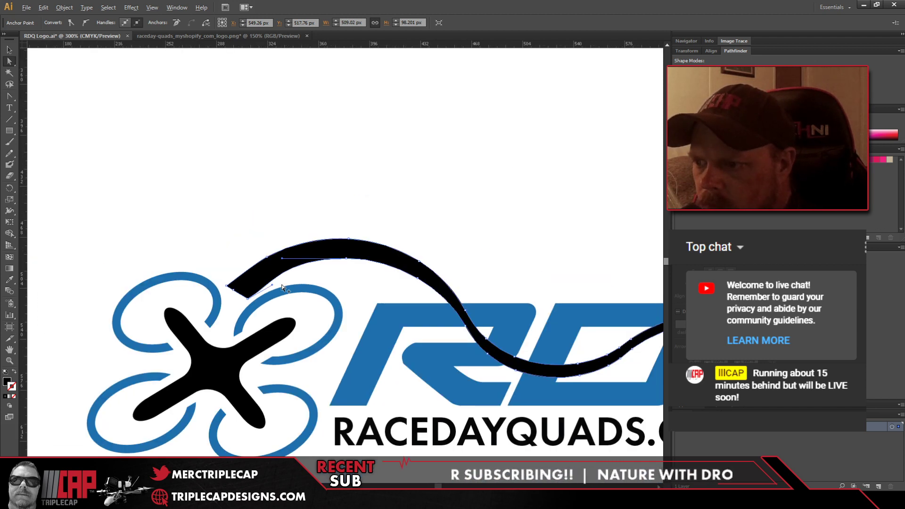
pyautogui.click(403, 175)
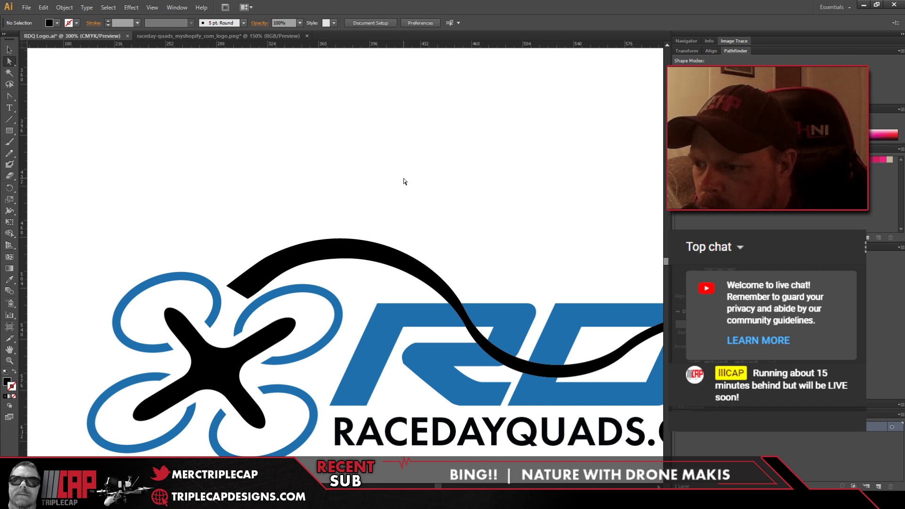
pyautogui.click(267, 259)
pyautogui.scroll(1, 214, 281)
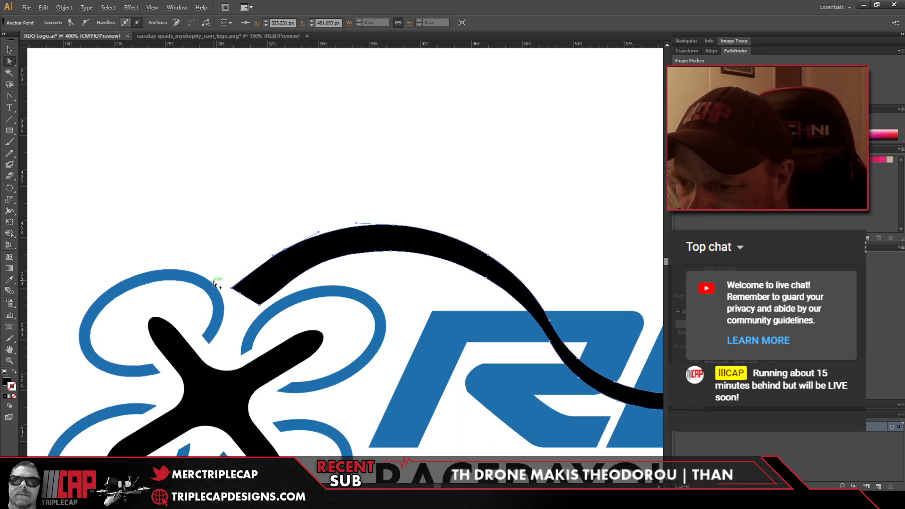
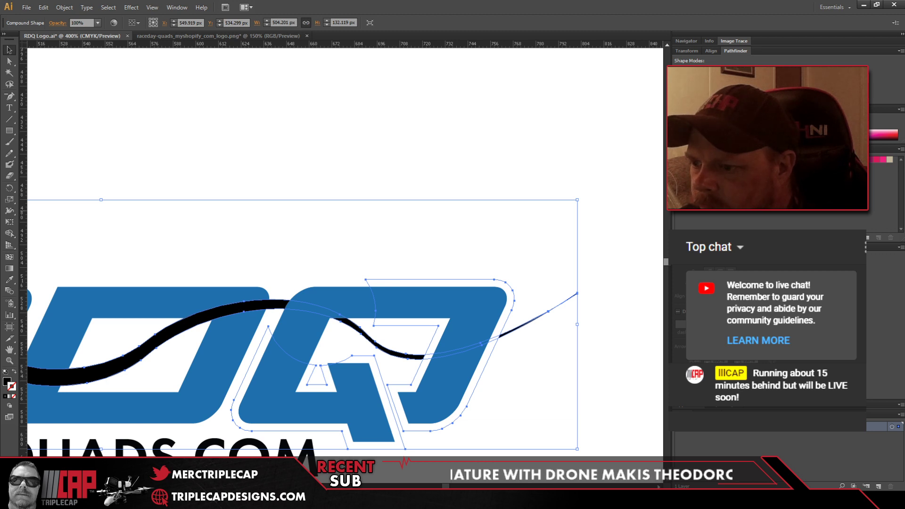
# Step: Expand the swoosh and Q compound shape, and delete the anchor points at the end of the tail to form a sharp tip
pyautogui.click(746, 70)
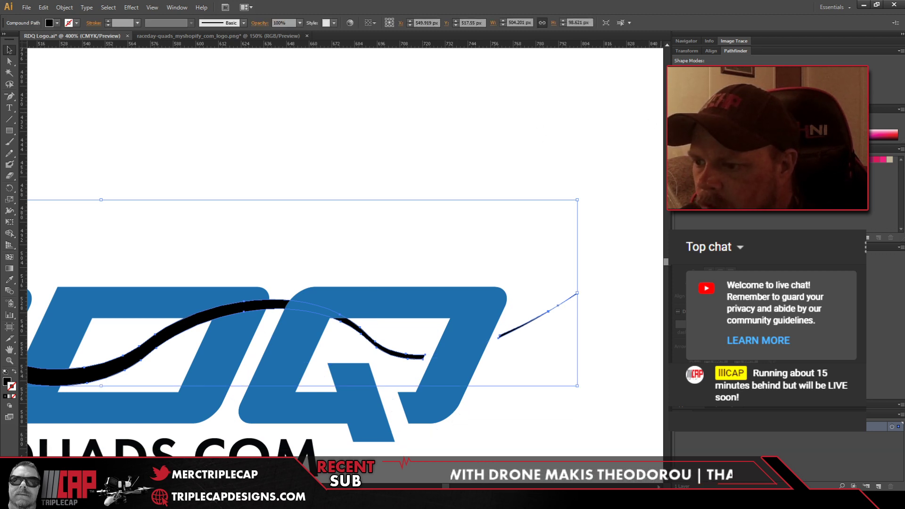
pyautogui.click(485, 89)
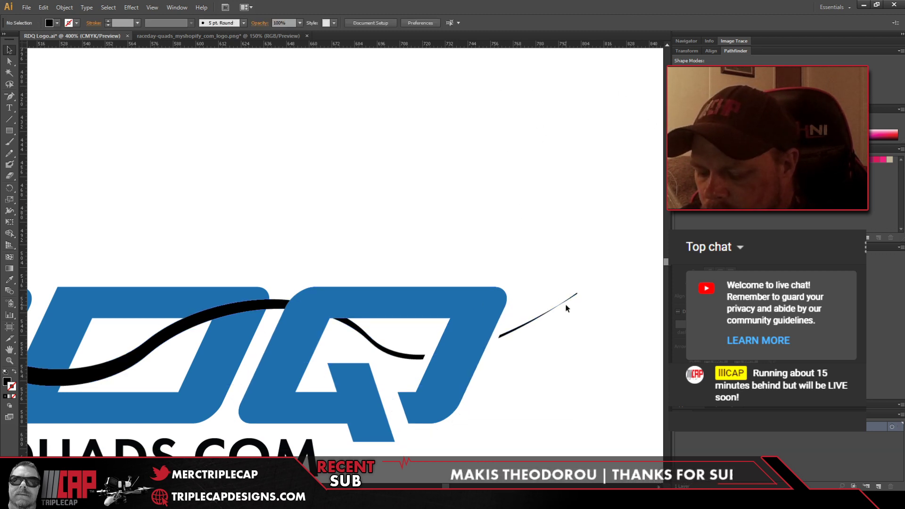
pyautogui.scroll(1, 576, 310)
pyautogui.scroll(1, 561, 309)
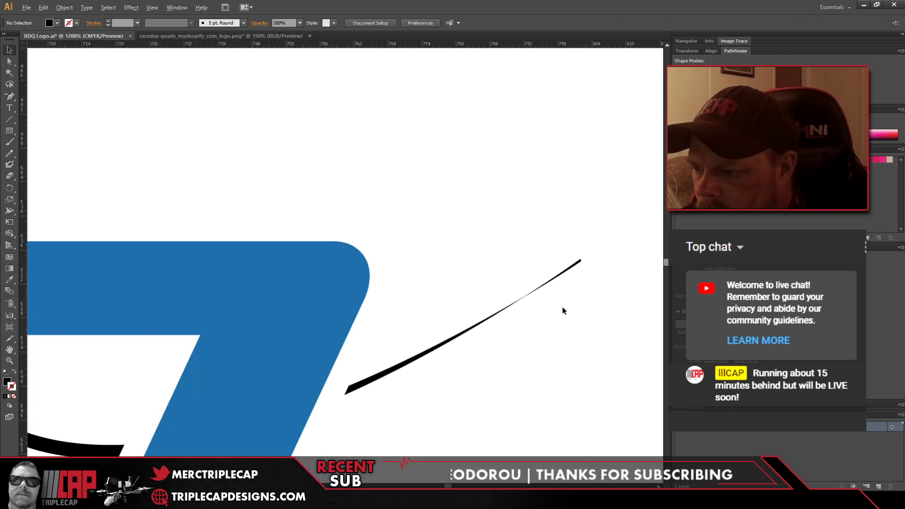
pyautogui.click(9, 96)
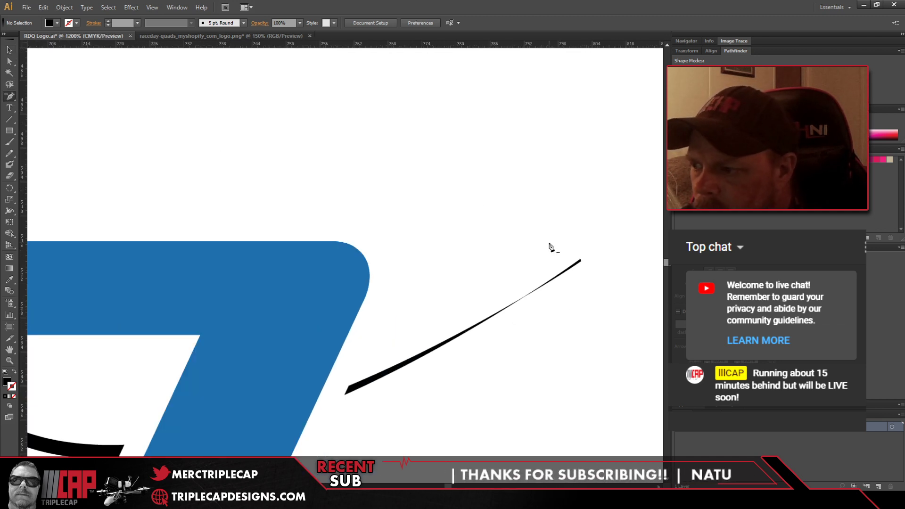
pyautogui.click(581, 260)
pyautogui.click(581, 261)
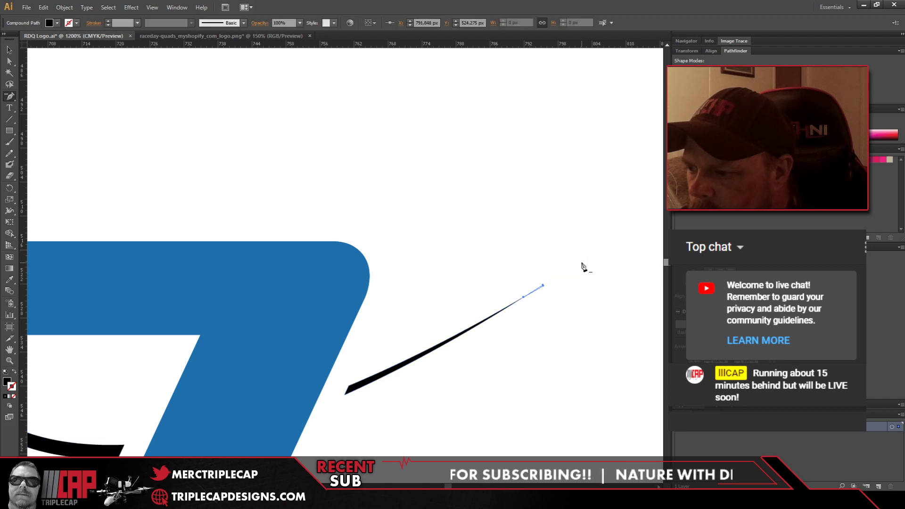
pyautogui.keyDown('ctrl'); pyautogui.click(526, 302); pyautogui.keyUp('ctrl')
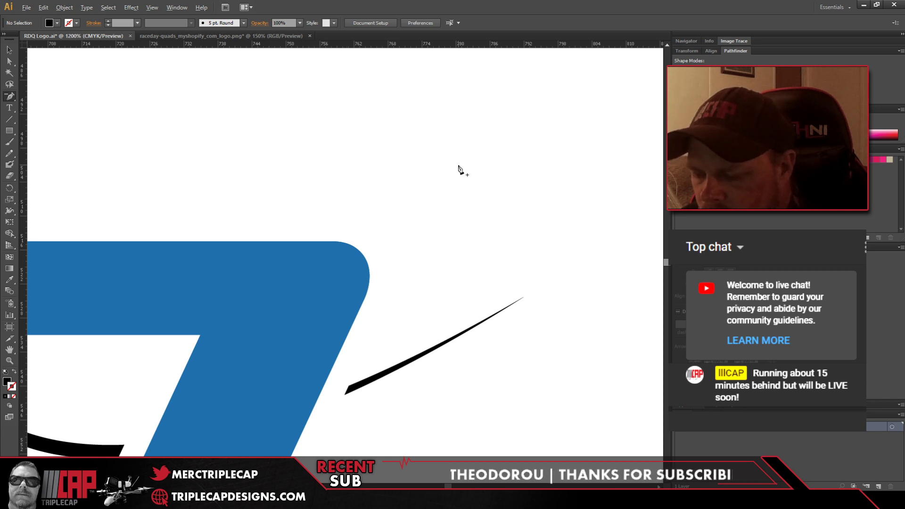
pyautogui.scroll(-4, 531, 210)
pyautogui.scroll(-1, 545, 277)
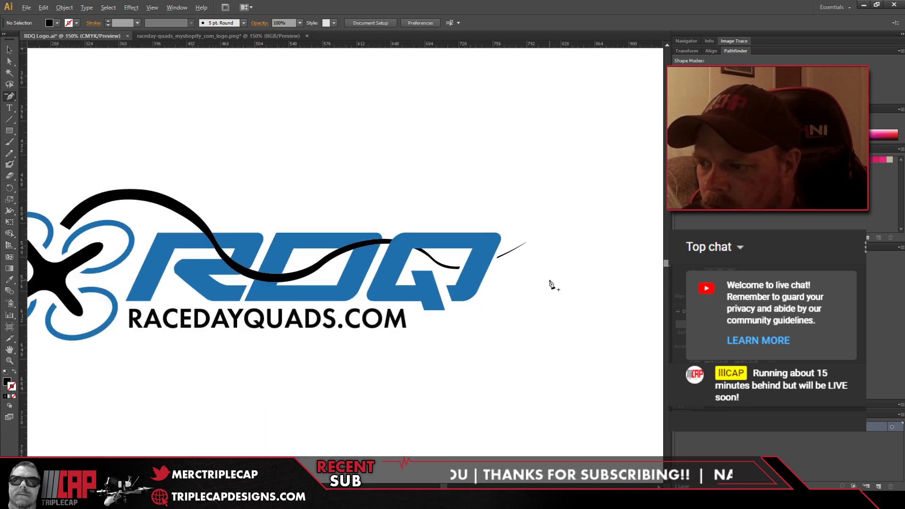
pyautogui.scroll(-1, 550, 283)
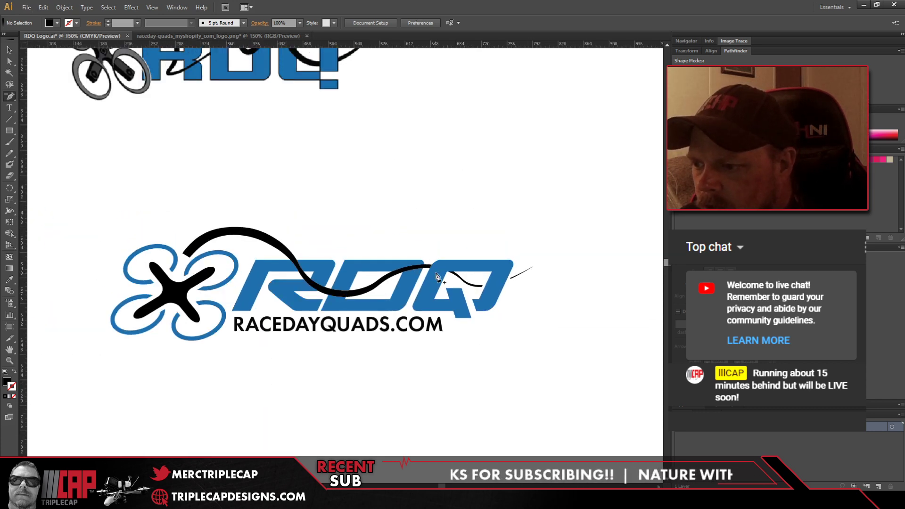
# Step: Send the Q letter behind the swoosh
pyautogui.scroll(2, 435, 277)
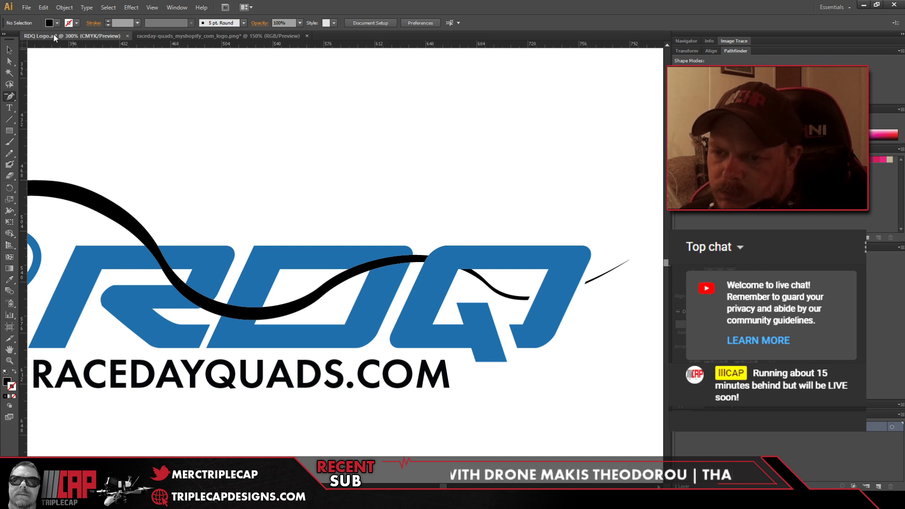
pyautogui.click(9, 50)
pyautogui.click(423, 280)
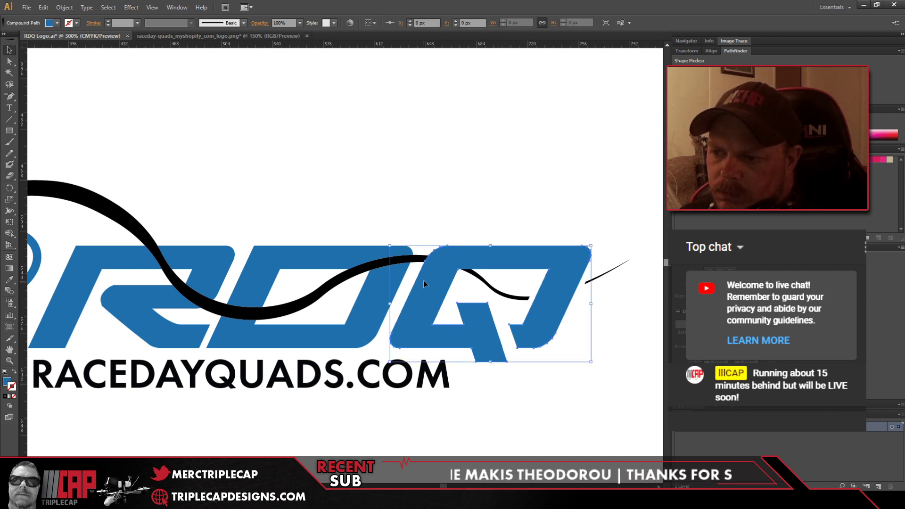
pyautogui.hotkey('ctrl', 'shift', 'a')
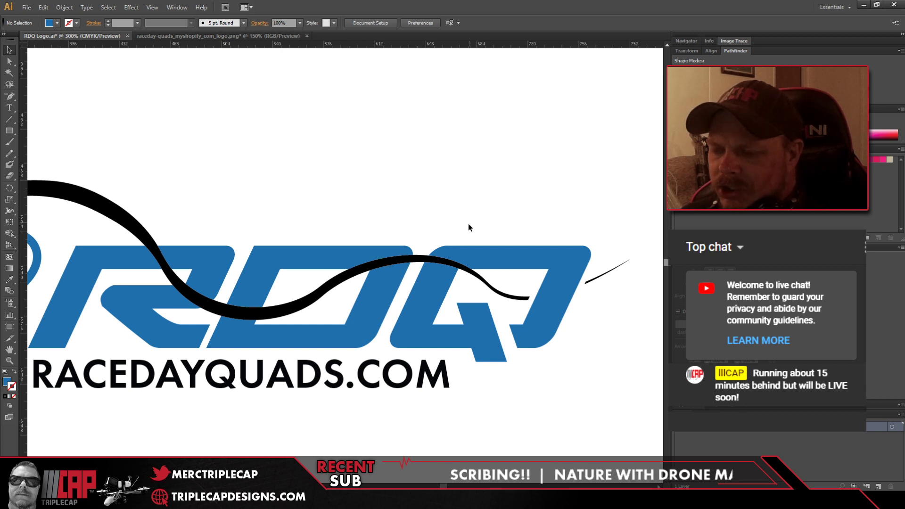
# Step: Create a wider offset outline of the swoosh and move it in place into the RDQ lettering group, in front of the Q
pyautogui.click(451, 265)
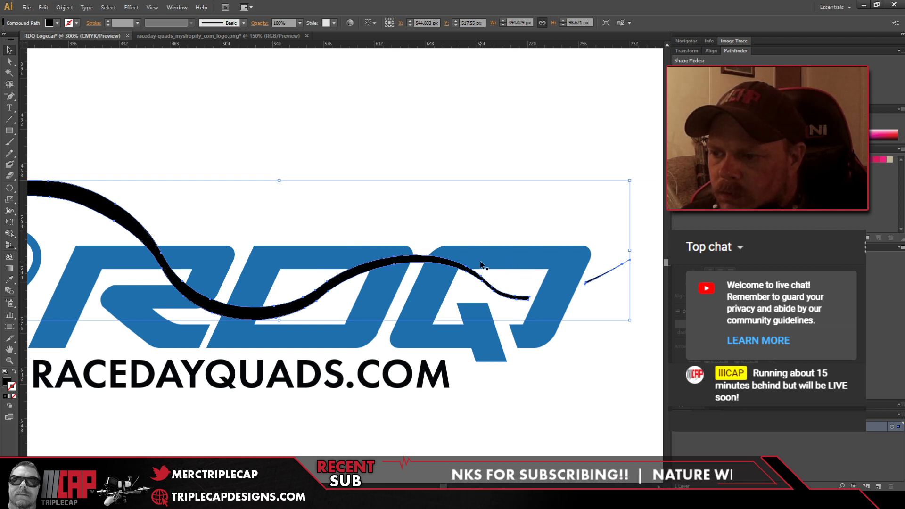
pyautogui.hotkey('ctrl', 'z')
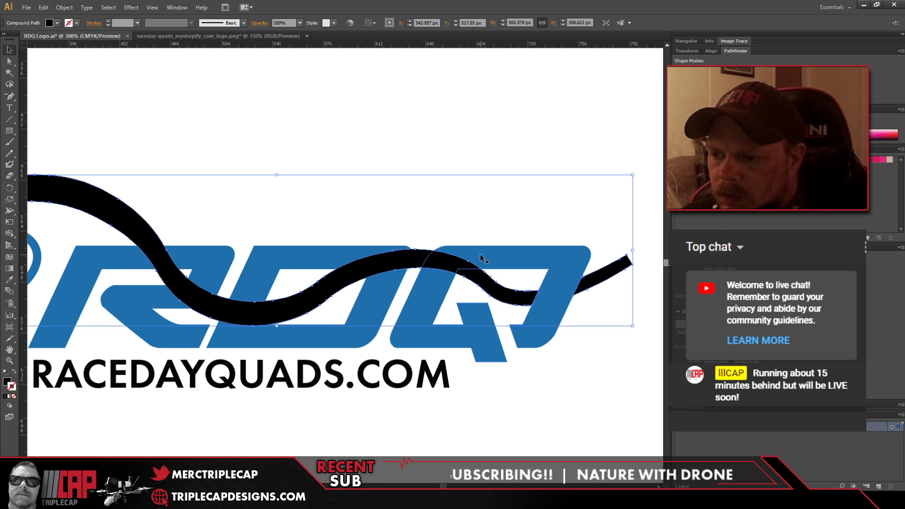
pyautogui.hotkey('ctrl', 'z')
pyautogui.hotkey('ctrl', 'z')
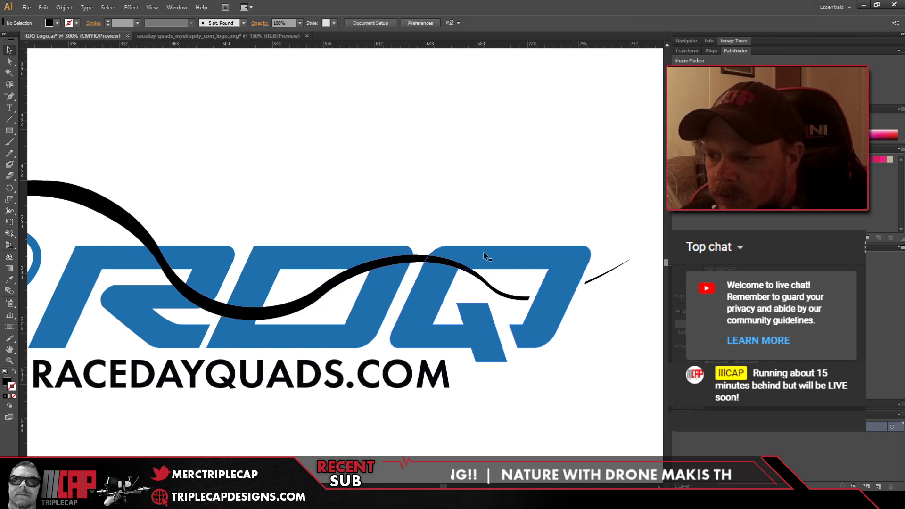
pyautogui.click(483, 251)
pyautogui.doubleClick(479, 253)
pyautogui.click(479, 253)
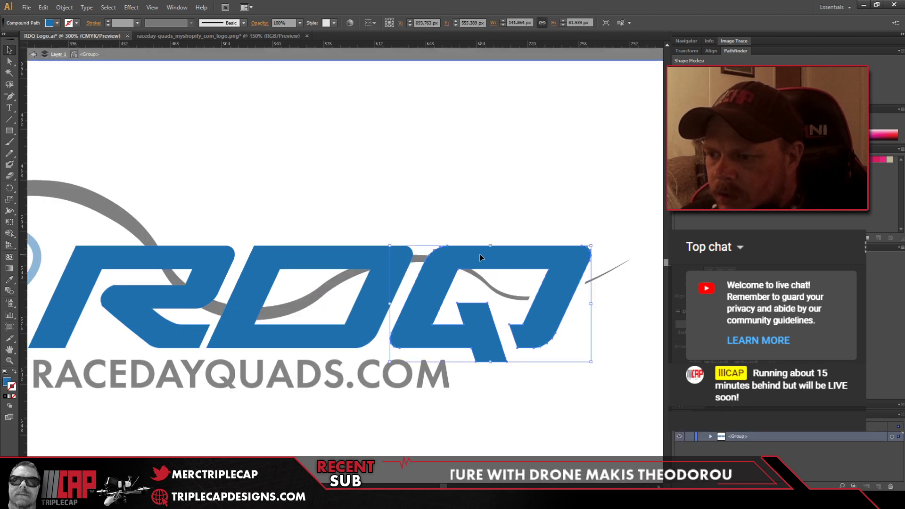
pyautogui.hotkey('ctrl', 'shift', 'z')
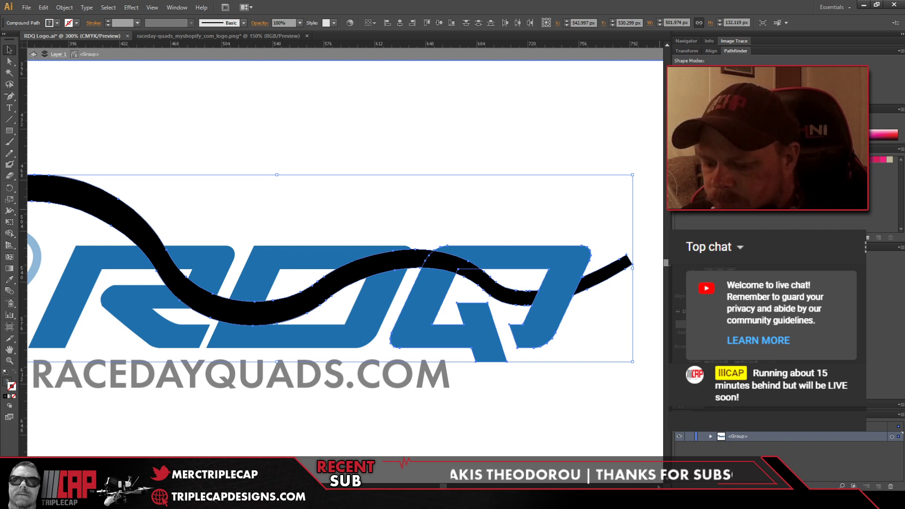
# Step: Try subtracting the wider swoosh outline from the Q and expanding the result, and undo the subtraction
pyautogui.keyDown('alt'); pyautogui.click(691, 71); pyautogui.keyUp('alt')
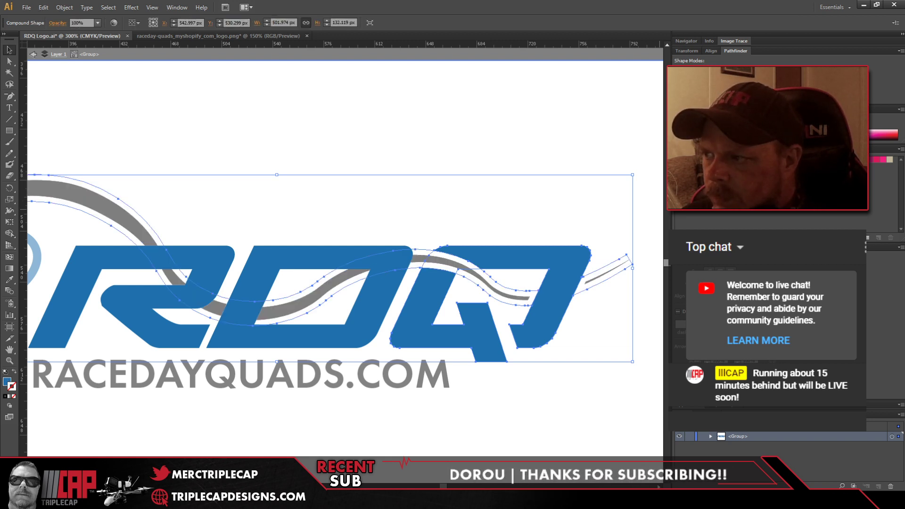
pyautogui.click(741, 71)
pyautogui.doubleClick(507, 104)
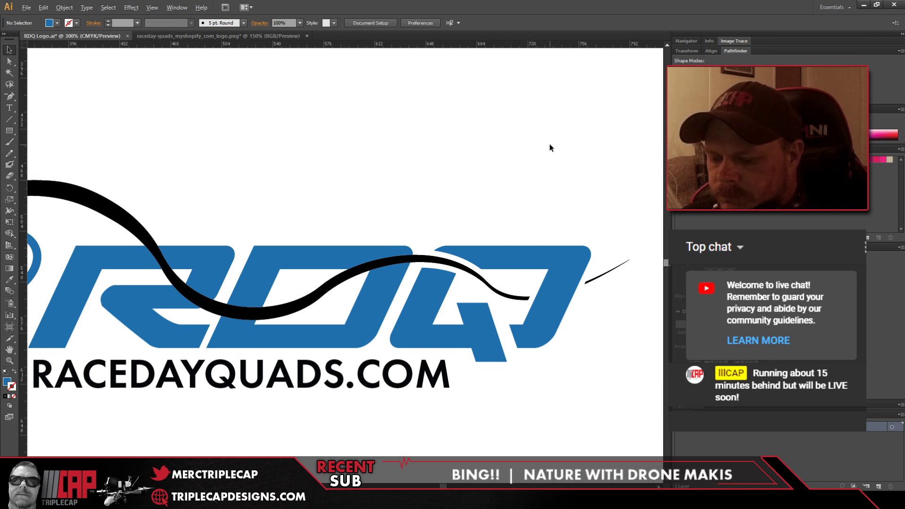
pyautogui.scroll(-2, 551, 149)
pyautogui.press('alt')
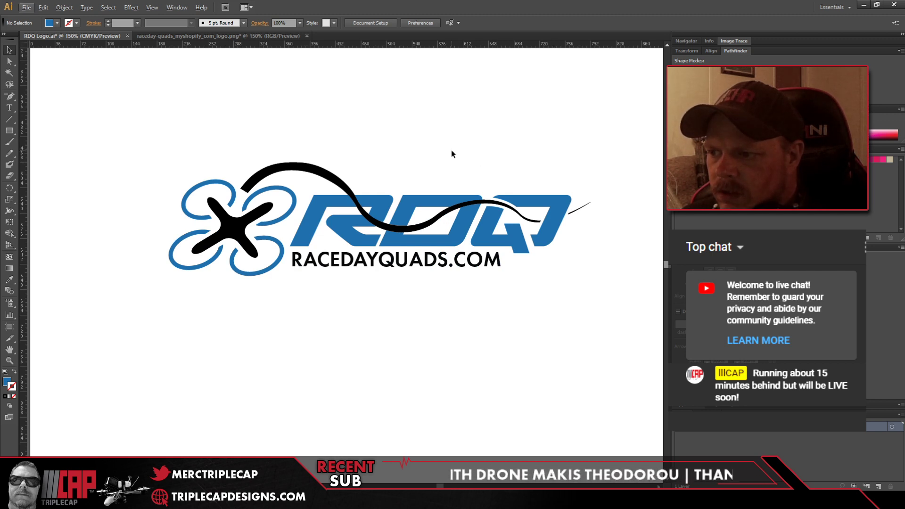
pyautogui.doubleClick(511, 194)
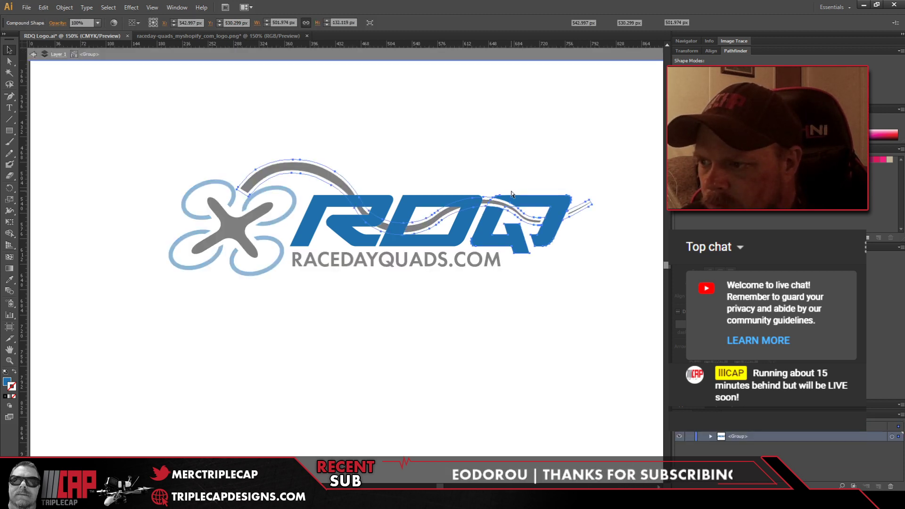
pyautogui.hotkey('ctrl', '8')
pyautogui.click(475, 138)
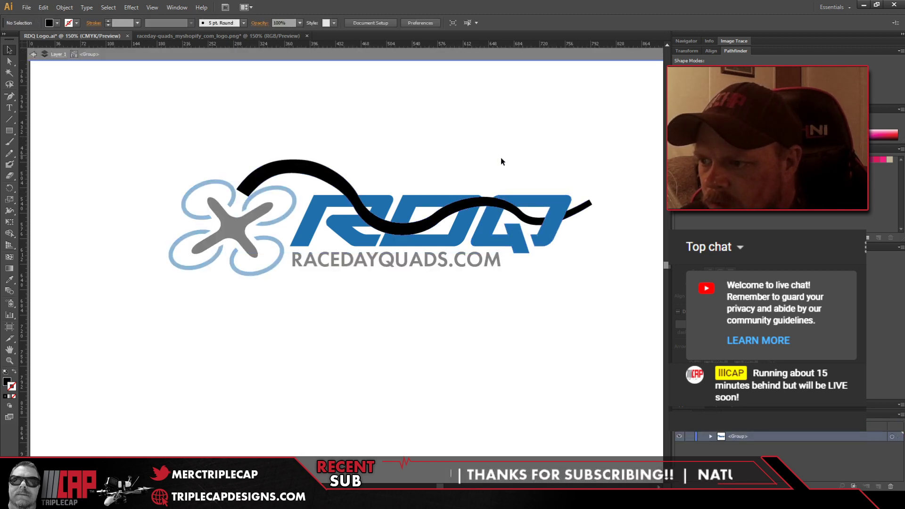
# Step: Copy the R, D and Q letter shapes from the lettering group and paste them into the raceday-quads_myshopify_com_logo.png document
pyautogui.click(523, 202)
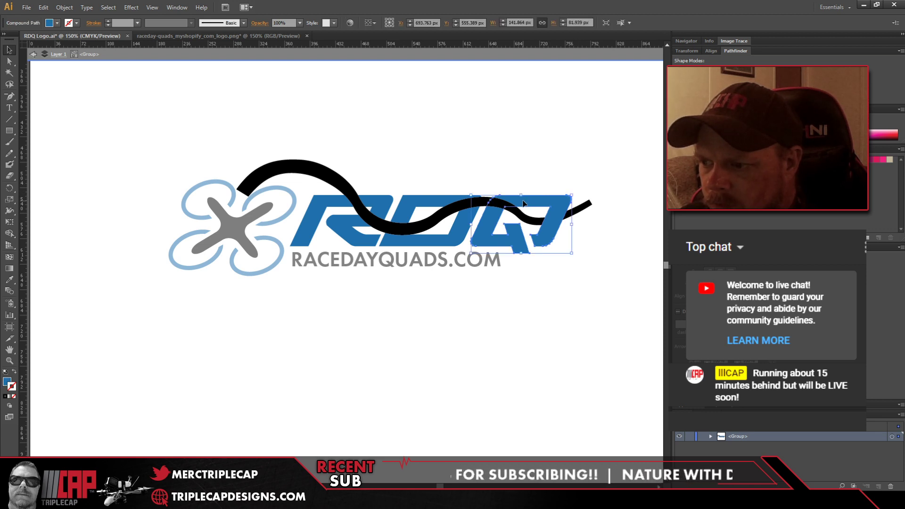
pyautogui.doubleClick(471, 157)
pyautogui.click(441, 206)
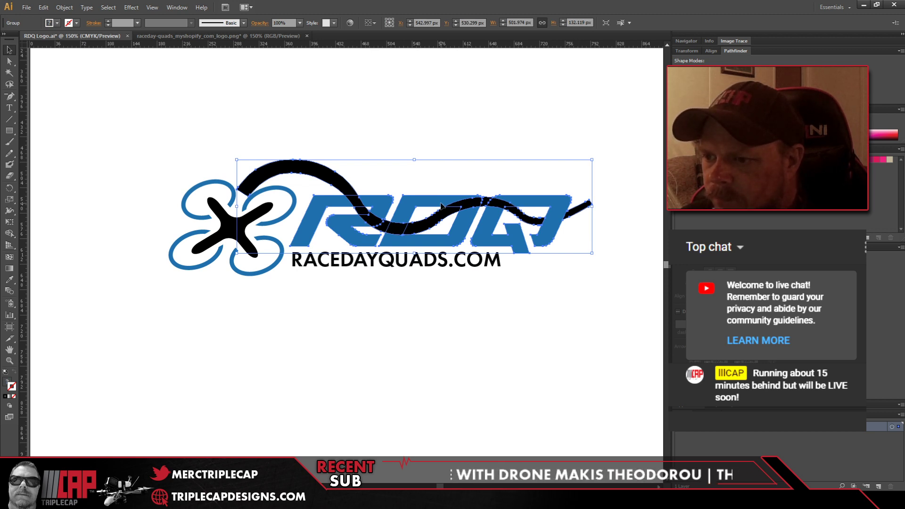
pyautogui.doubleClick(441, 206)
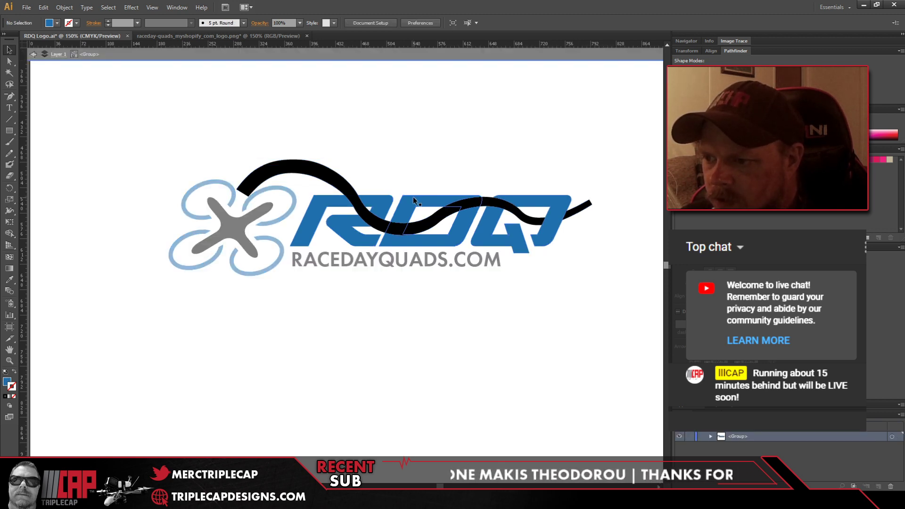
pyautogui.click(339, 221)
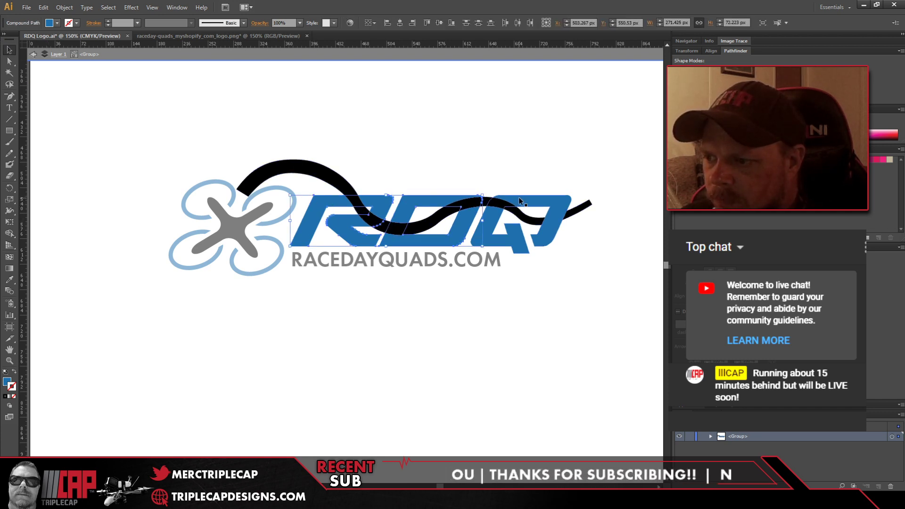
pyautogui.keyDown('shift'); pyautogui.click(501, 214); pyautogui.keyUp('shift')
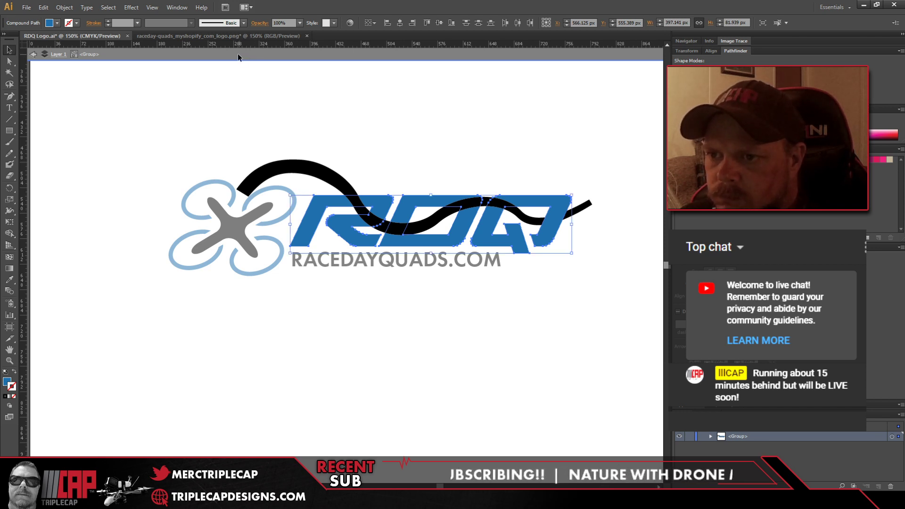
pyautogui.click(229, 34)
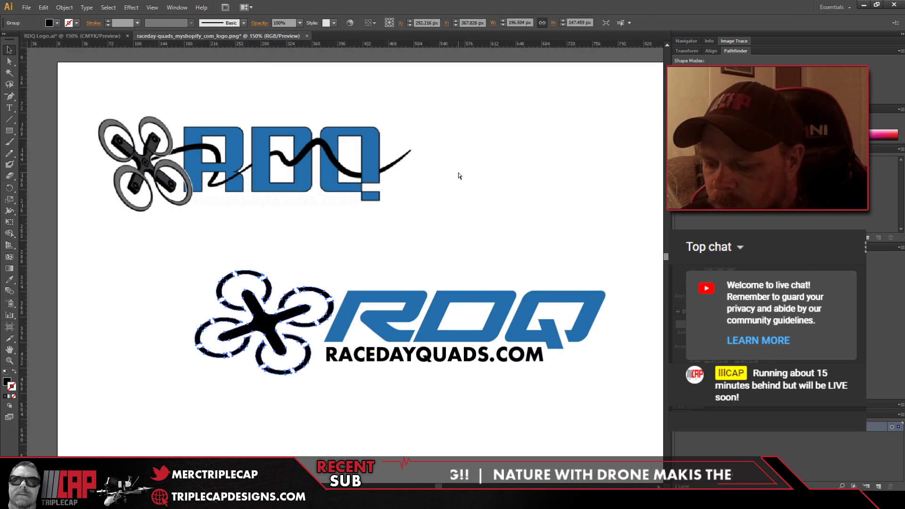
pyautogui.hotkey('ctrl', 'v')
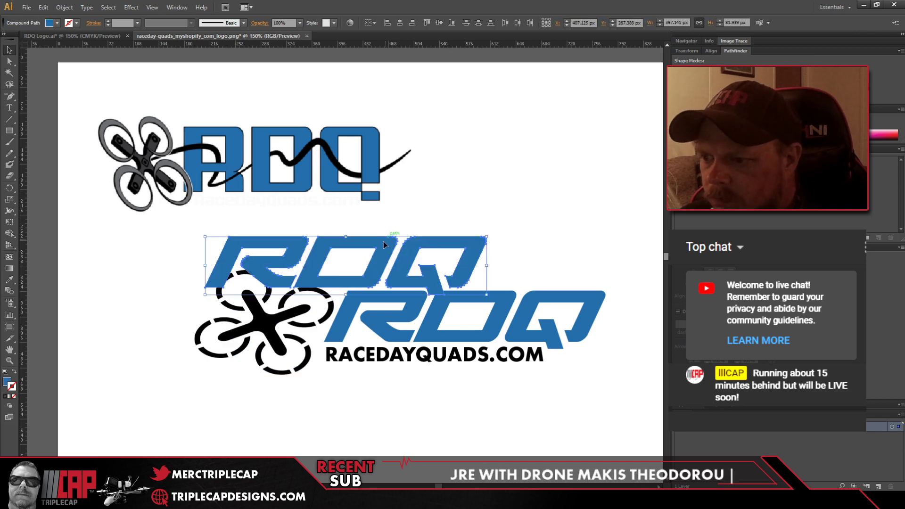
# Step: Move the pasted RDQ letters beside the old logo's lettering, then return to the RDQ Logo.ai document and leave group isolation
pyautogui.moveTo(328, 249); pyautogui.dragTo(486, 165)
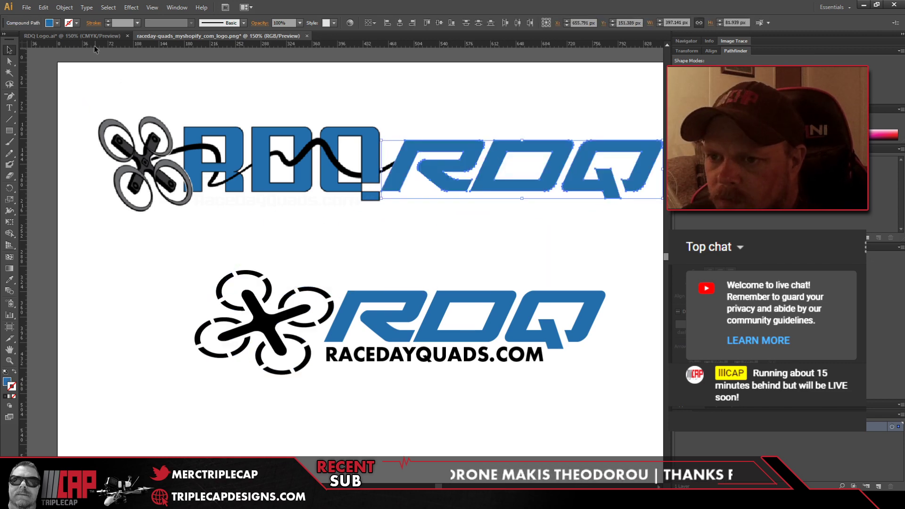
pyautogui.click(71, 35)
pyautogui.doubleClick(460, 140)
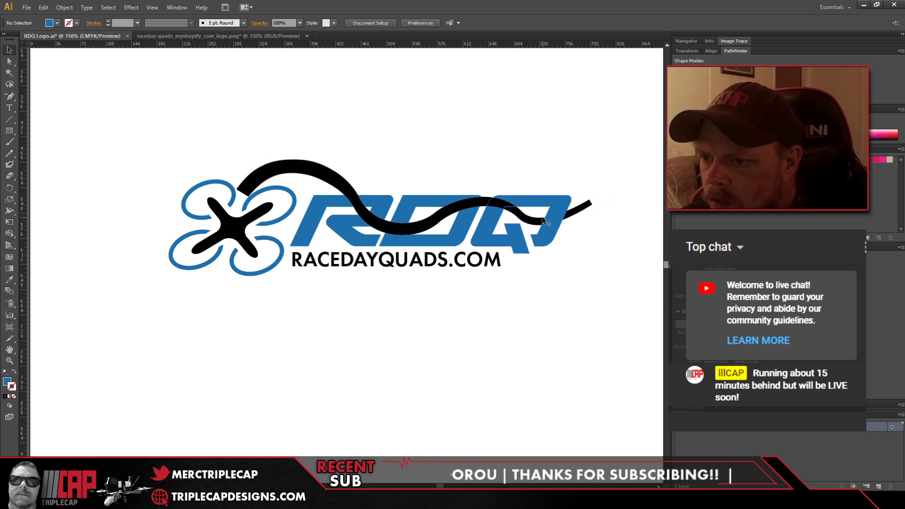
# Step: Remove the wider swoosh outline from inside the RDQ lettering group and leave the group
pyautogui.doubleClick(383, 232)
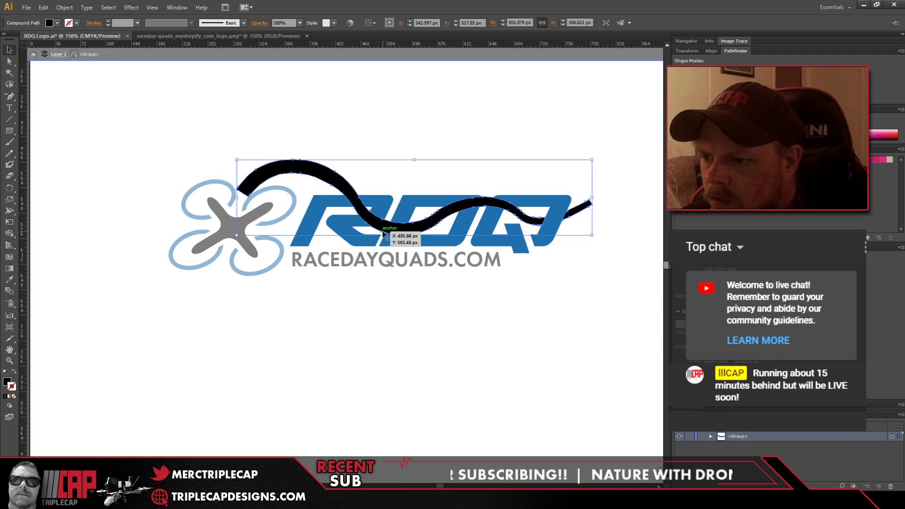
pyautogui.click(415, 295)
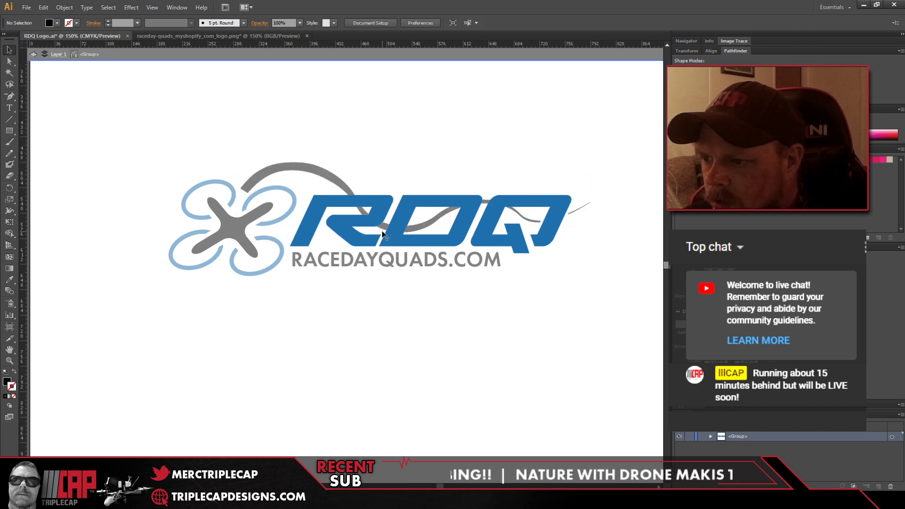
pyautogui.doubleClick(416, 300)
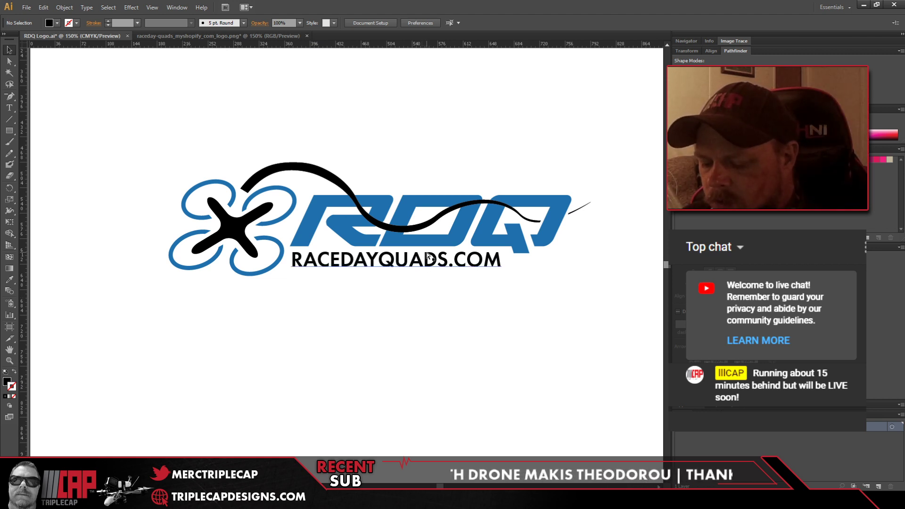
# Step: Step back through the recent swoosh and Q edits with undo, and check the RDQ lettering group
pyautogui.hotkey('ctrl', 'z')
pyautogui.hotkey('ctrl', 'z')
pyautogui.hotkey('ctrl', 'z')
pyautogui.hotkey('ctrl', 'z')
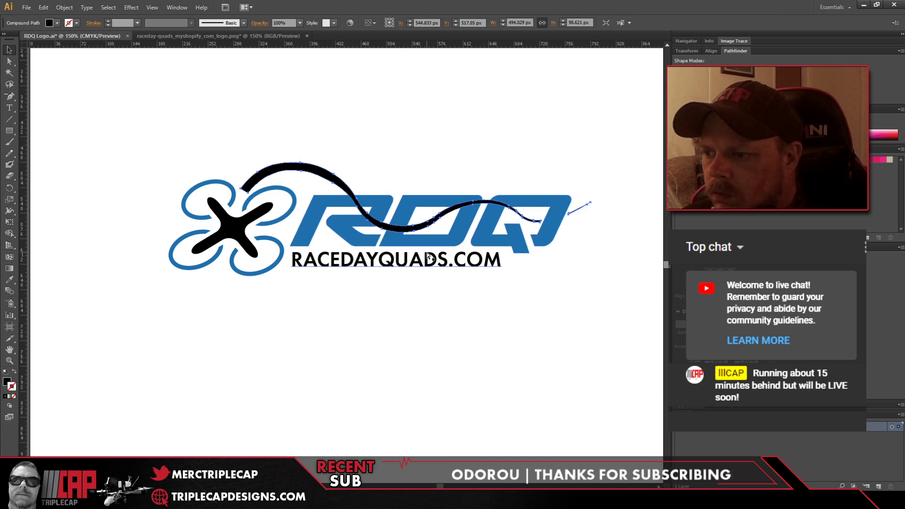
pyautogui.hotkey('ctrl', 'z')
pyautogui.hotkey('ctrl', 'z')
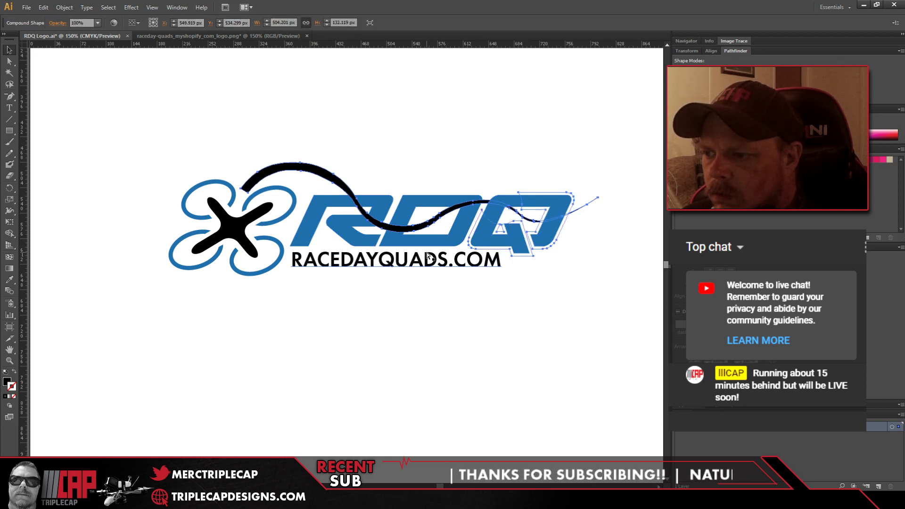
pyautogui.hotkey('ctrl', 'z')
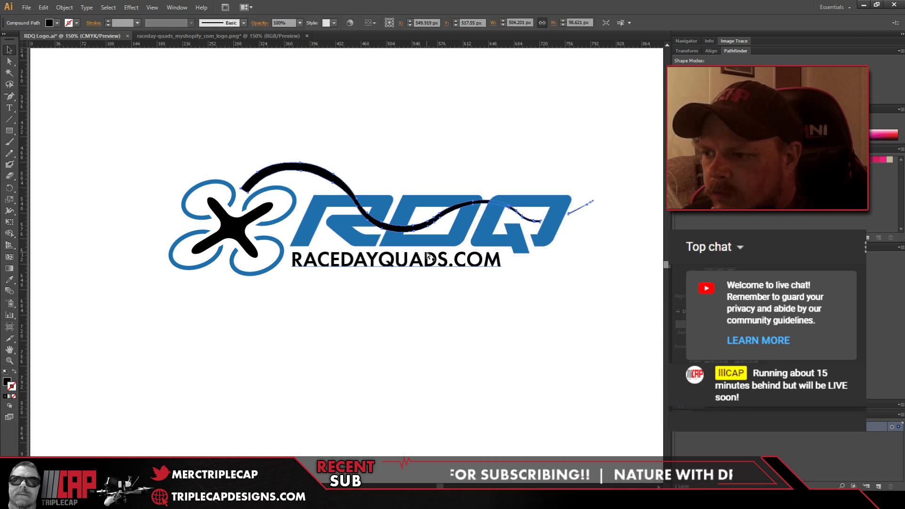
pyautogui.doubleClick(416, 257)
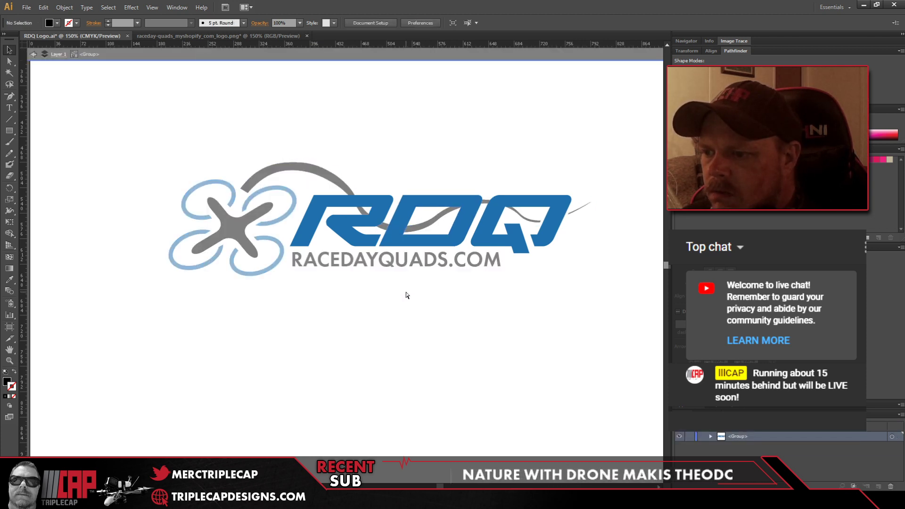
pyautogui.doubleClick(52, 83)
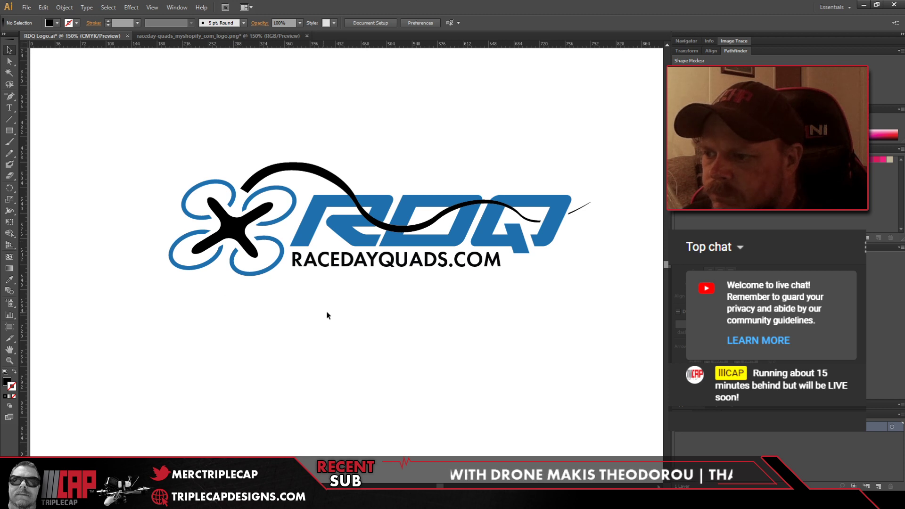
# Step: Try placing a copy of the thin swoosh inside the RDQ lettering group, and remove that copy
pyautogui.click(422, 226)
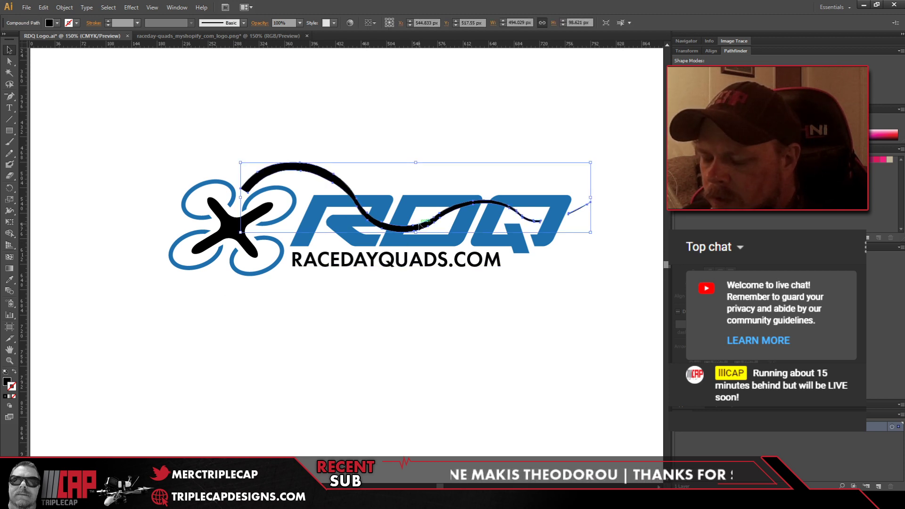
pyautogui.hotkey('ctrl', 'shift', 'b')
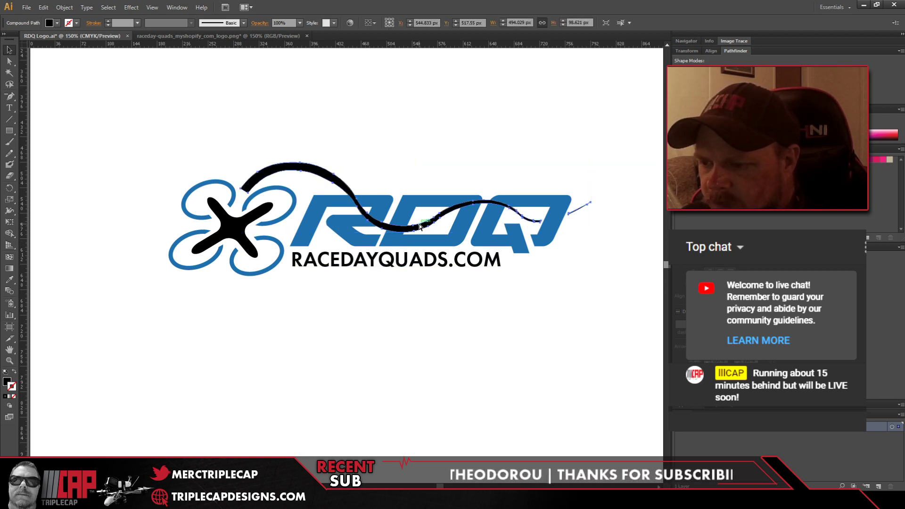
pyautogui.hotkey('ctrl', 'shift', 'b')
pyautogui.click(425, 293)
pyautogui.click(427, 241)
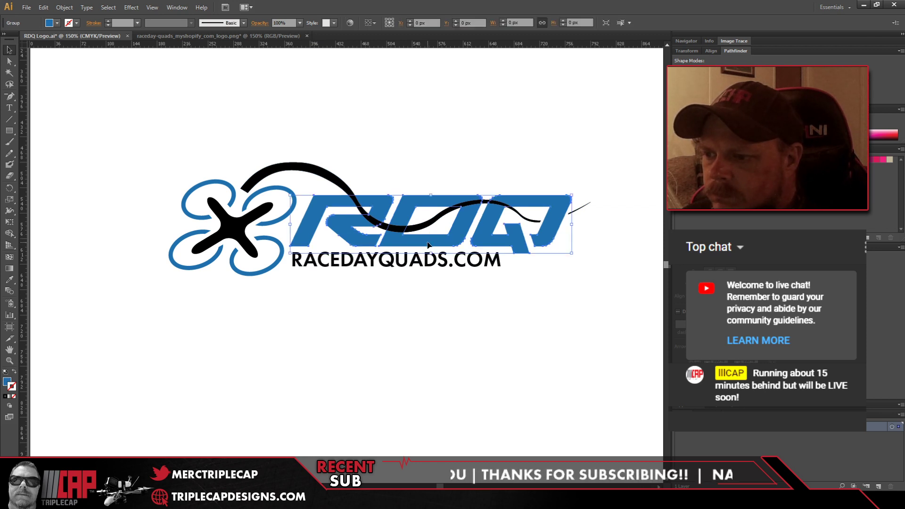
pyautogui.doubleClick(427, 242)
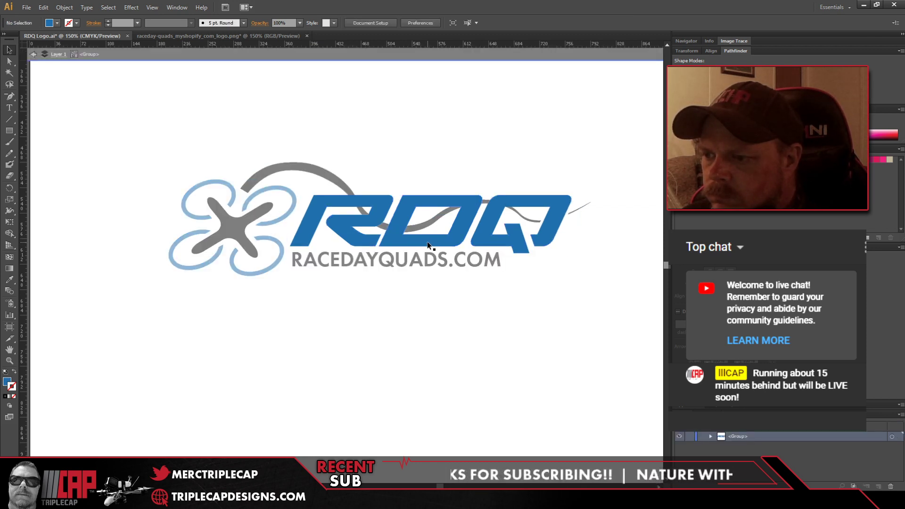
pyautogui.click(426, 241)
pyautogui.hotkey('ctrl', 'z')
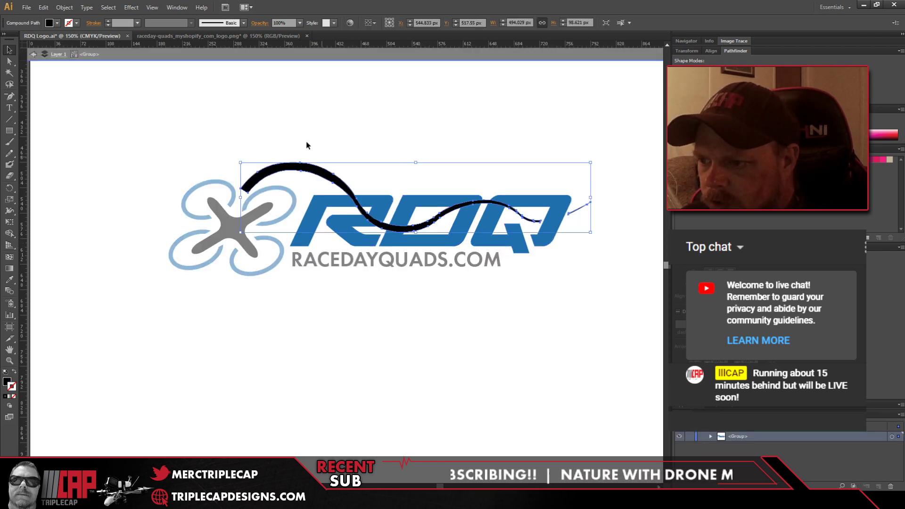
pyautogui.hotkey('ctrl', 'shift', 'a')
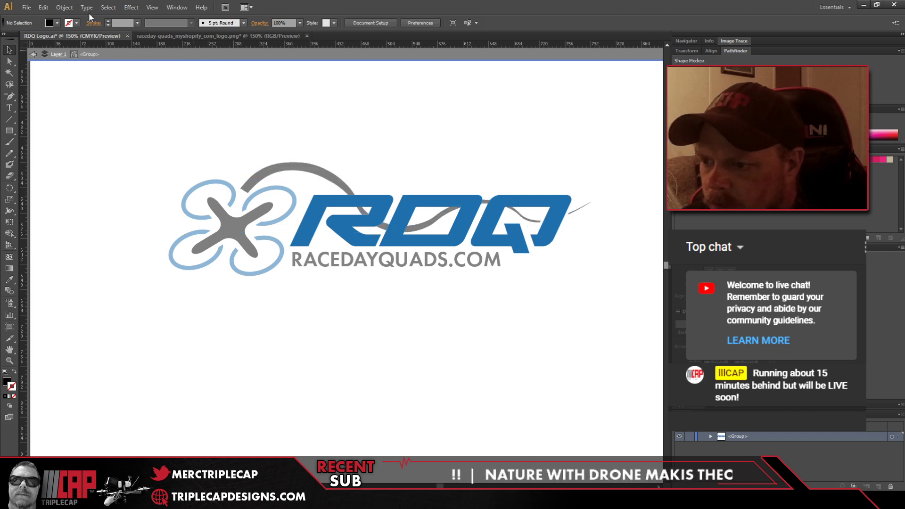
pyautogui.doubleClick(372, 91)
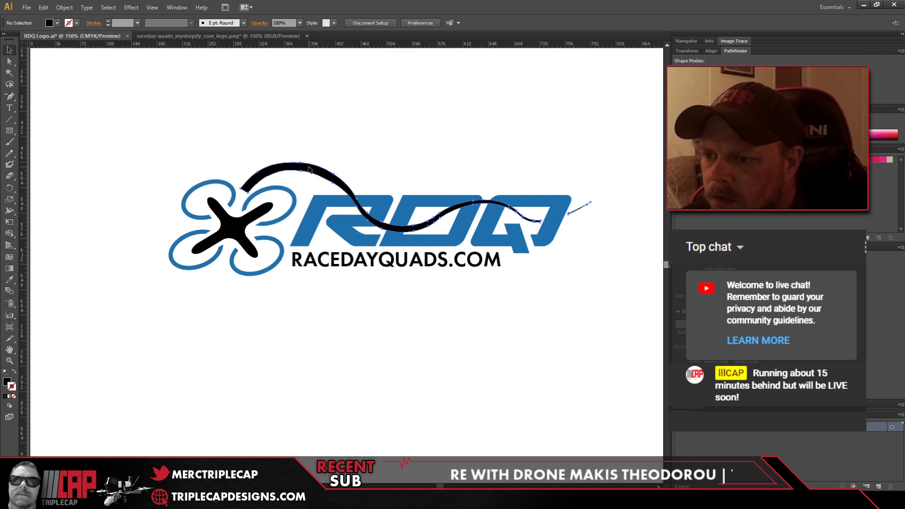
# Step: Offset the thin black swoosh into a wider outline and paste it in place inside the RDQ lettering group
pyautogui.click(309, 168)
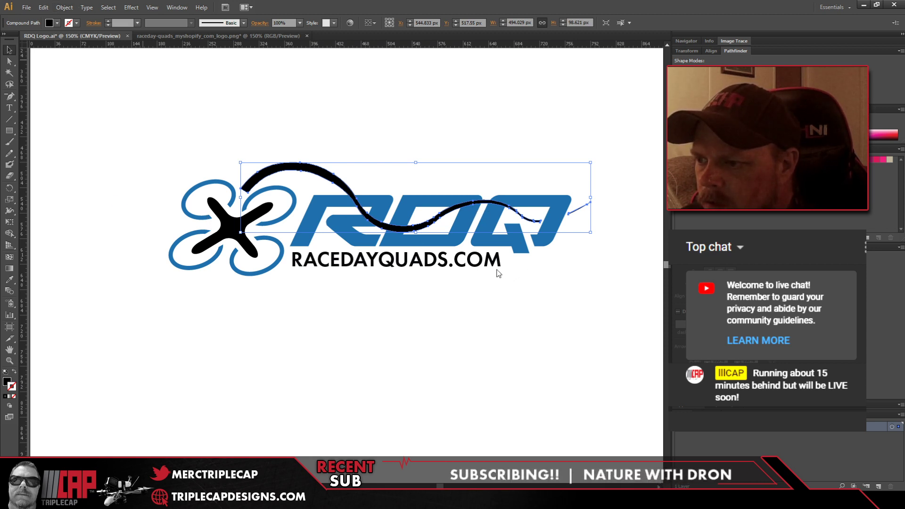
pyautogui.hotkey('ctrl', 'h')
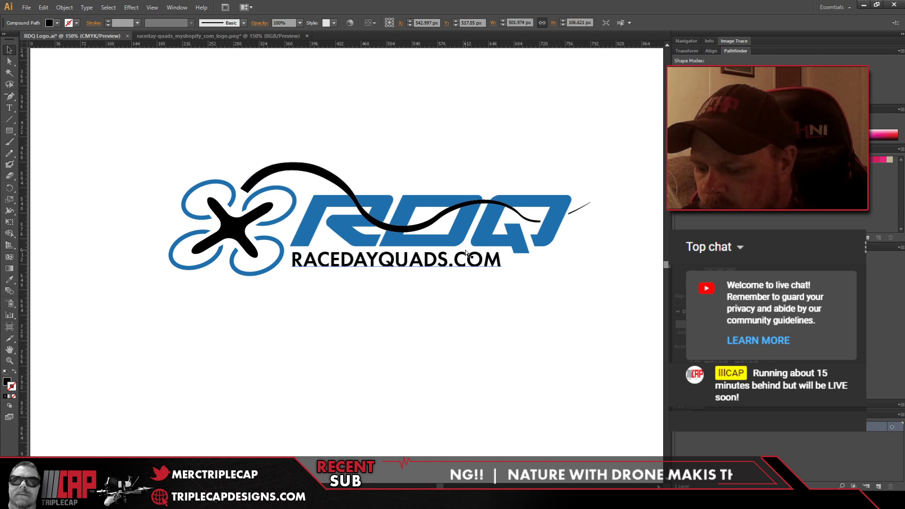
pyautogui.click(448, 276)
pyautogui.doubleClick(468, 227)
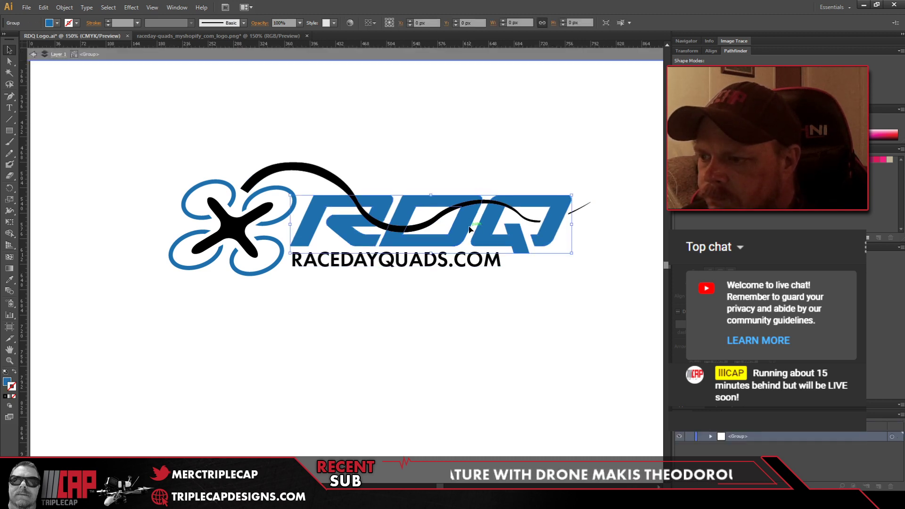
pyautogui.hotkey('ctrl', 'z')
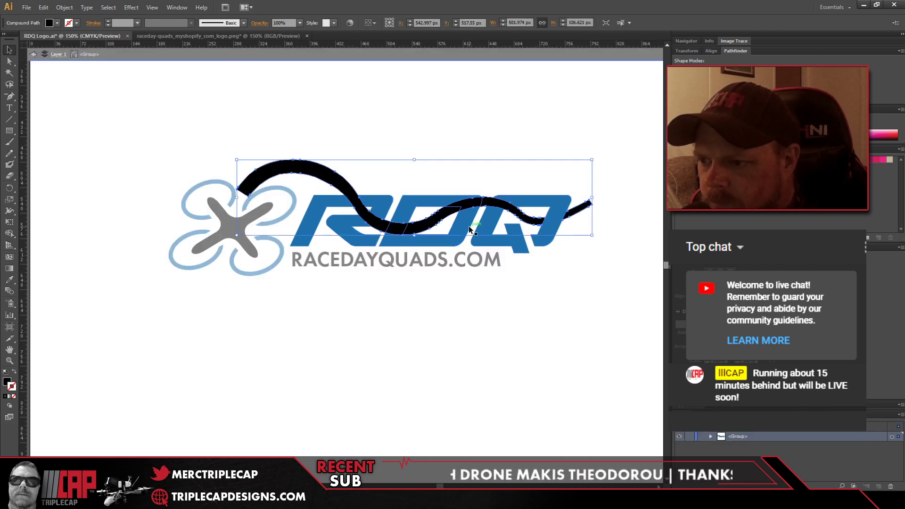
# Step: Try subtracting the whole wider swoosh outline from the D and expanding the result, and undo the subtraction
pyautogui.keyDown('shift'); pyautogui.click(468, 227); pyautogui.keyUp('shift')
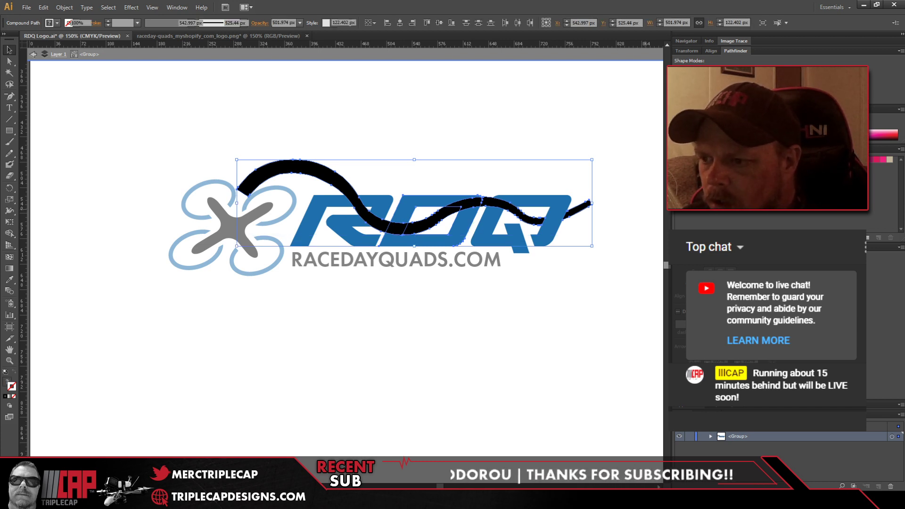
pyautogui.keyDown('alt'); pyautogui.click(690, 70); pyautogui.keyUp('alt')
pyautogui.click(750, 70)
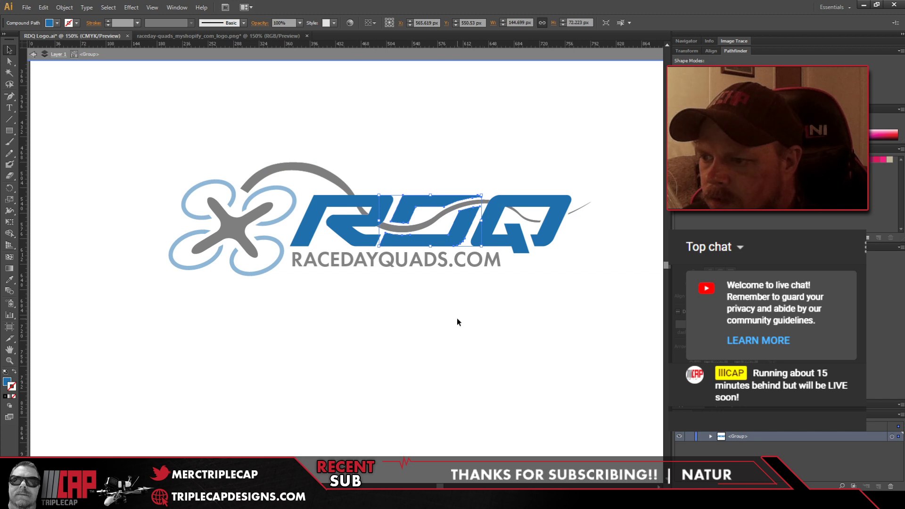
pyautogui.doubleClick(443, 325)
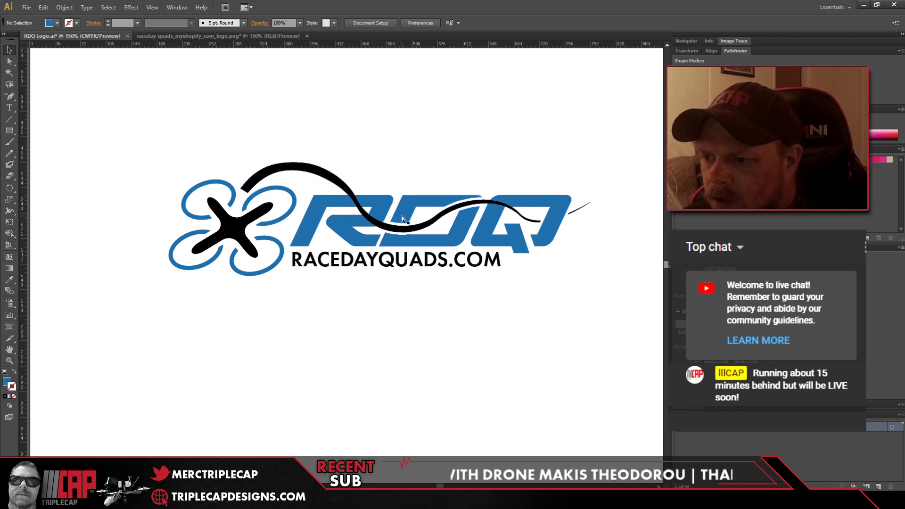
pyautogui.doubleClick(400, 231)
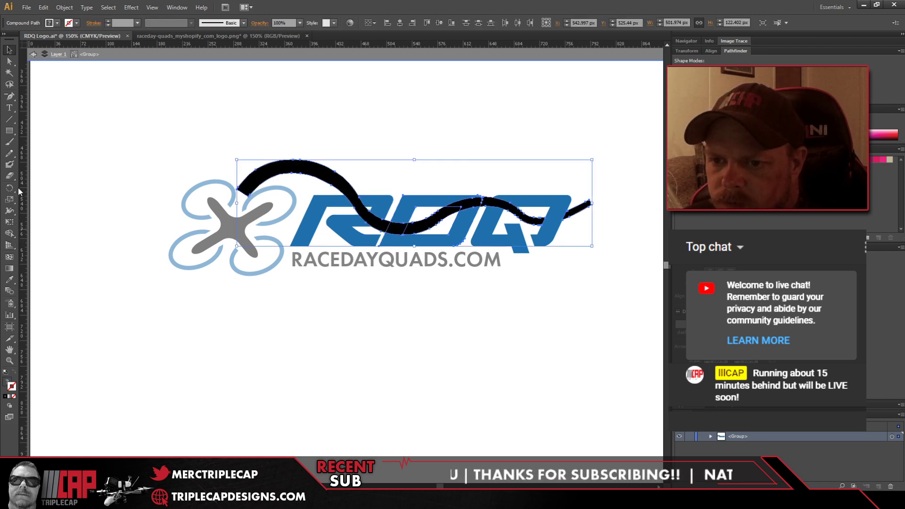
# Step: Try erasing the crossing at the D's left stem with both the D and the wider outline selected, and undo the erasure
pyautogui.click(9, 175)
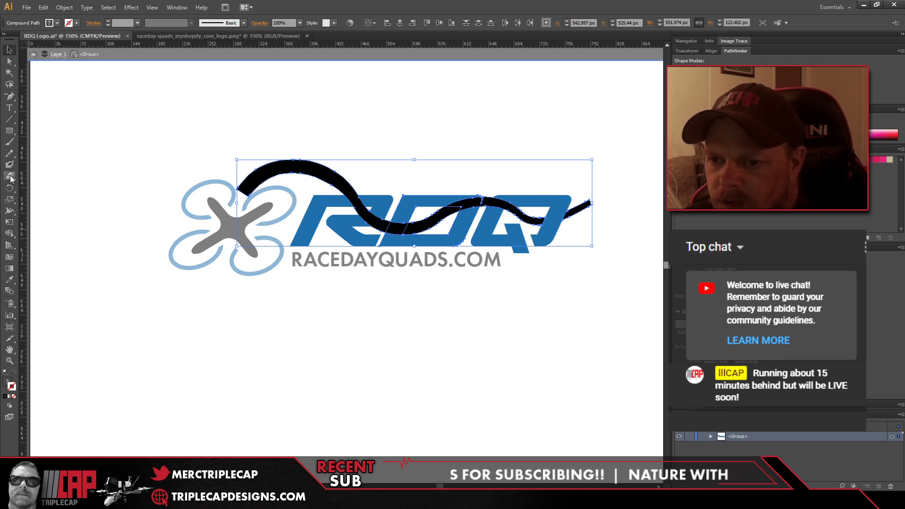
pyautogui.click(394, 227)
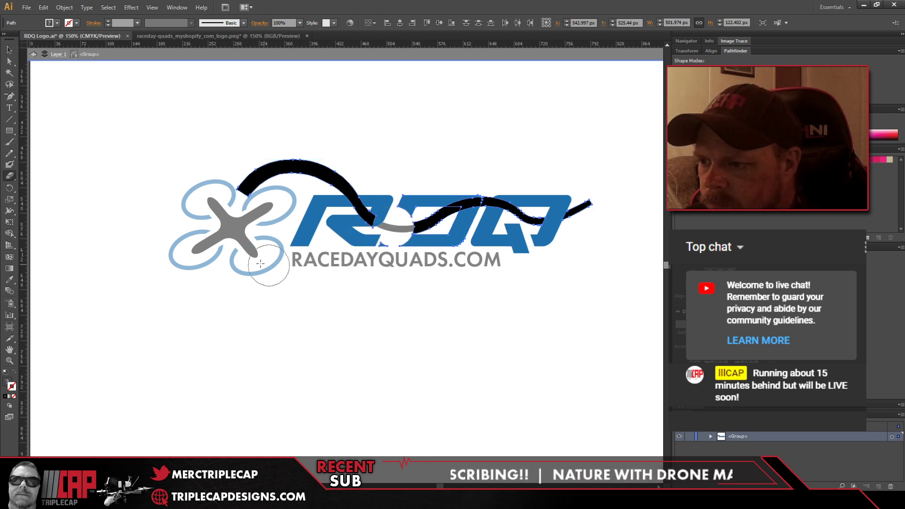
pyautogui.hotkey('ctrl', 'z')
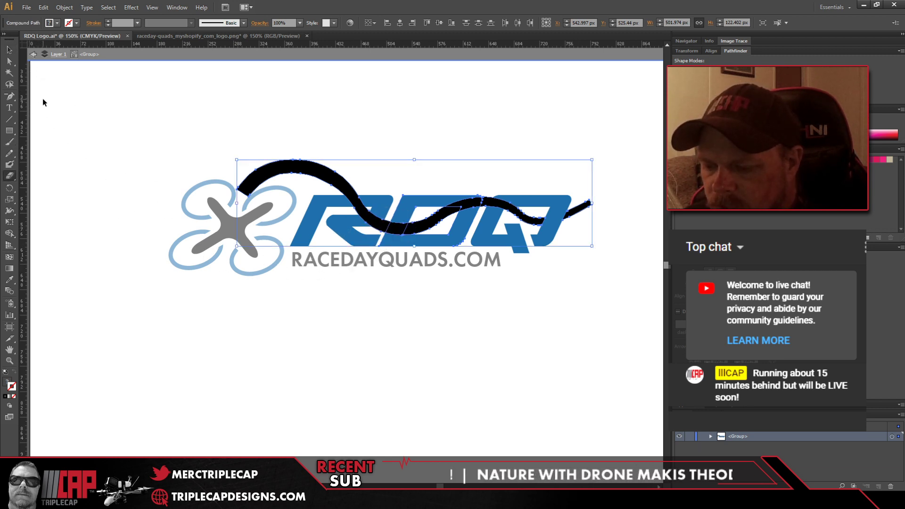
# Step: Select only the wider swoosh outline and erase its section that crosses the D's left stem
pyautogui.click(8, 49)
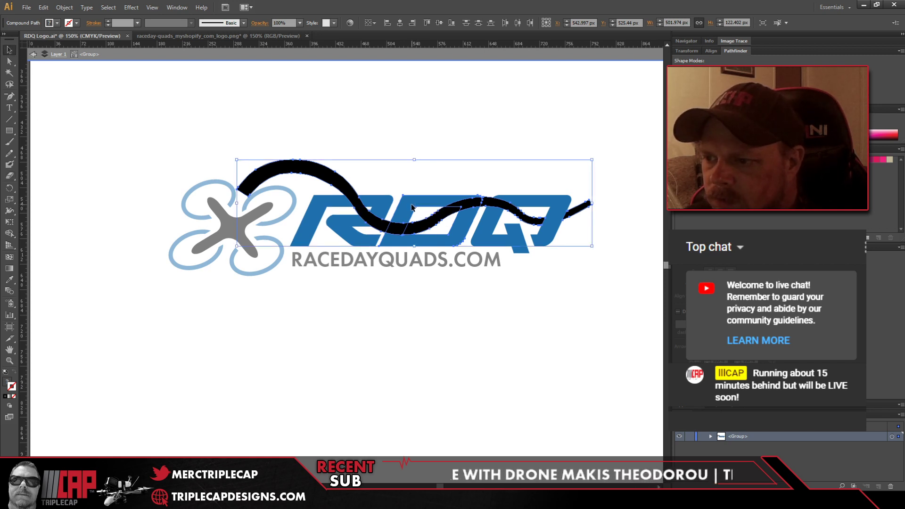
pyautogui.click(406, 124)
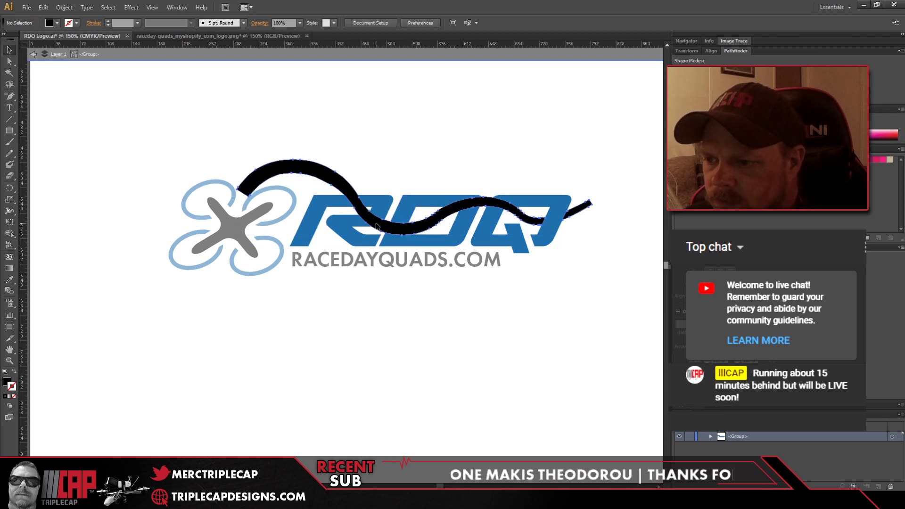
pyautogui.click(393, 225)
pyautogui.click(9, 176)
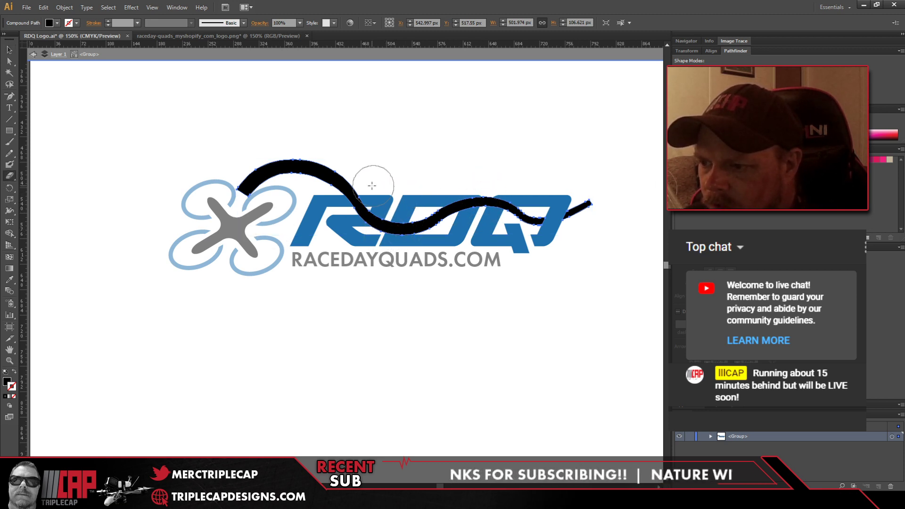
pyautogui.click(397, 226)
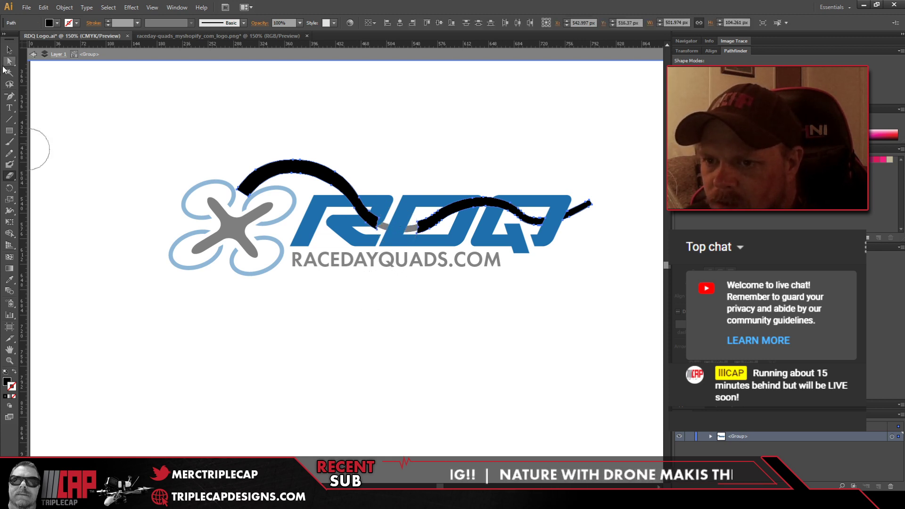
pyautogui.click(9, 49)
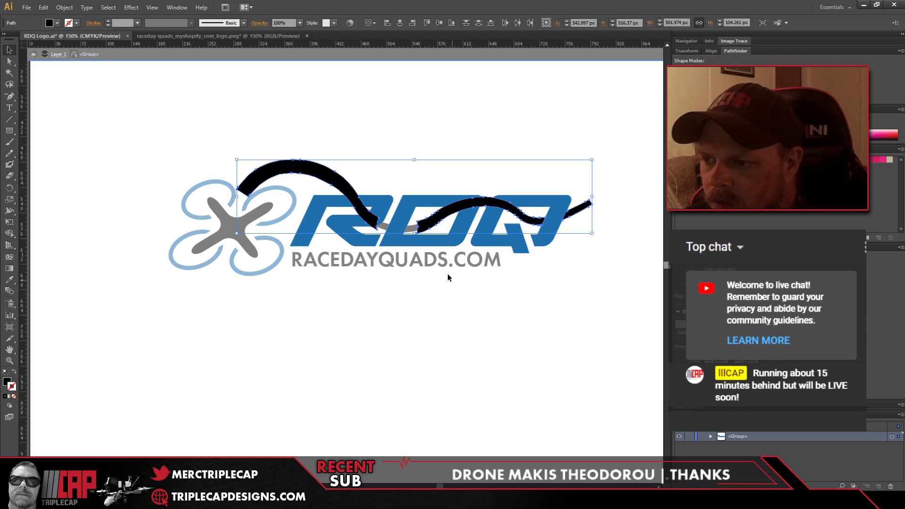
# Step: Subtract the middle segment of the wider swoosh outline from the D as a compound shape
pyautogui.click(442, 300)
pyautogui.click(451, 217)
pyautogui.keyDown('shift'); pyautogui.click(403, 213); pyautogui.keyUp('shift')
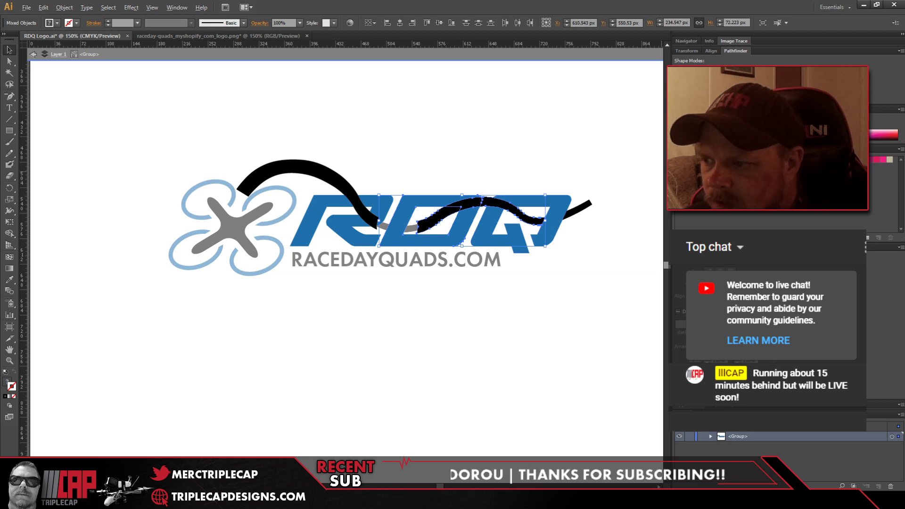
pyautogui.keyDown('alt'); pyautogui.click(693, 70); pyautogui.keyUp('alt')
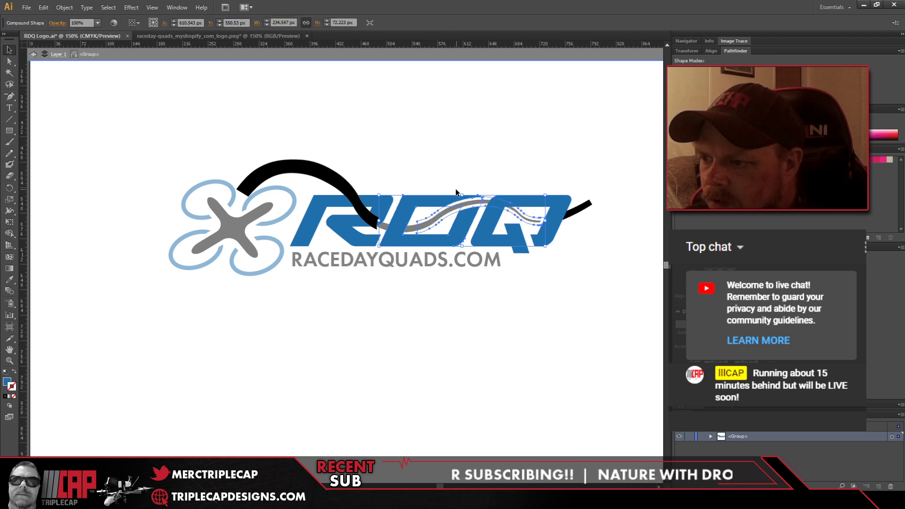
pyautogui.click(414, 244)
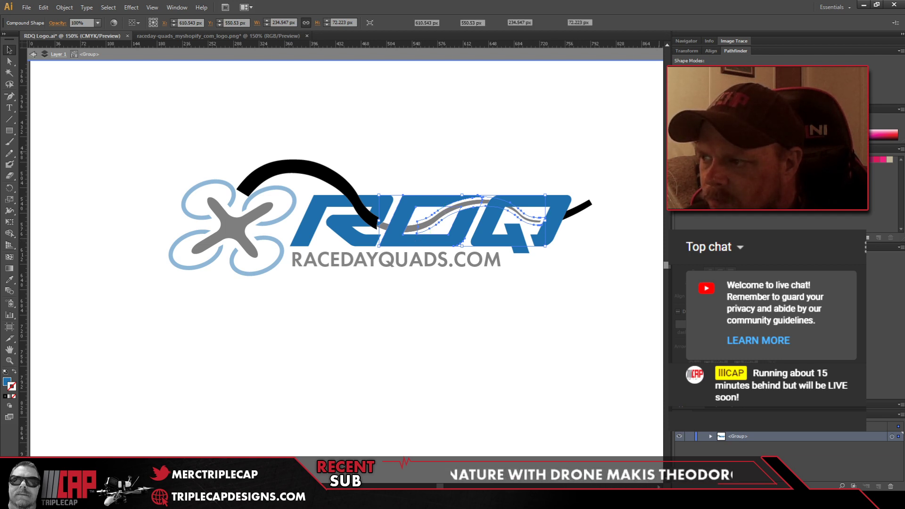
pyautogui.doubleClick(431, 114)
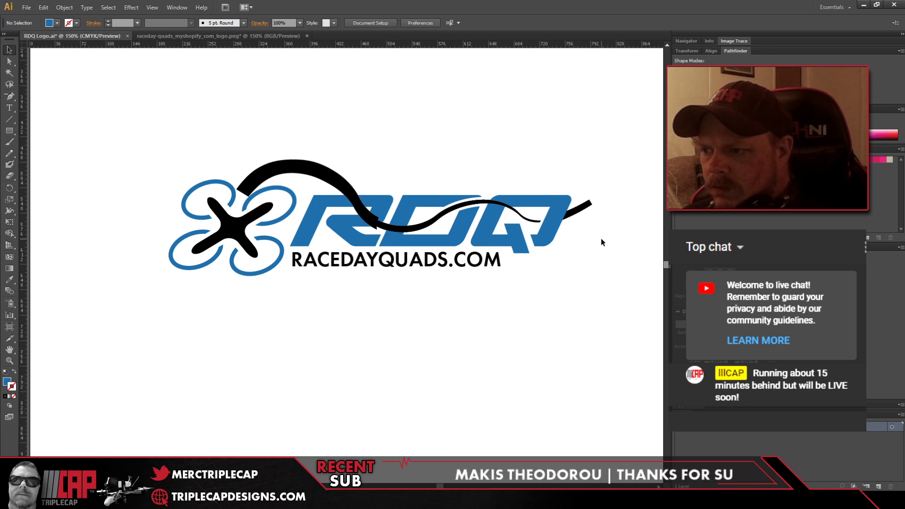
pyautogui.click(496, 212)
pyautogui.doubleClick(496, 212)
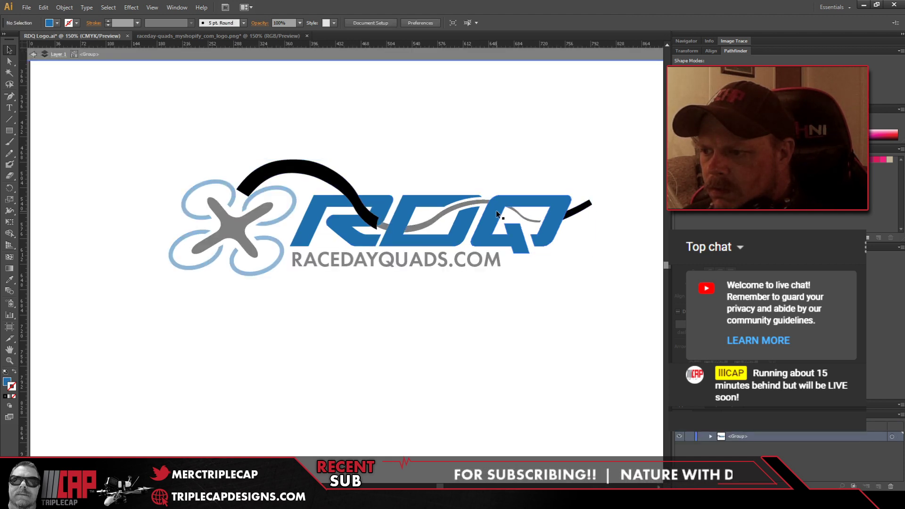
pyautogui.doubleClick(492, 140)
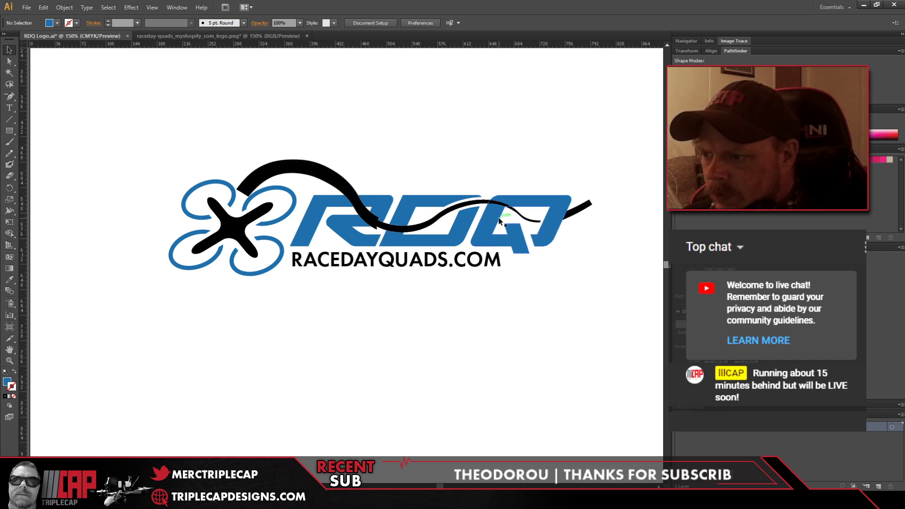
# Step: Delete the two leftover pieces of the wider swoosh outline, the tail beyond the Q and the large arc above the R
pyautogui.click(586, 213)
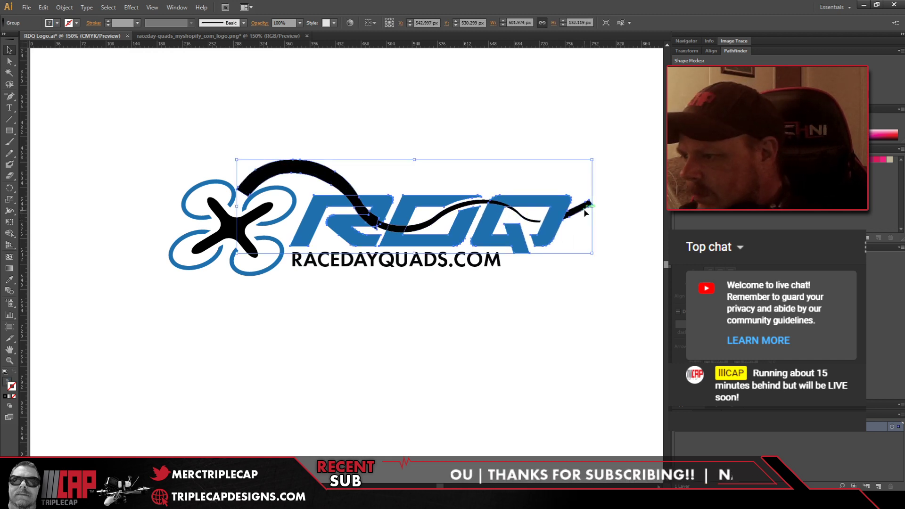
pyautogui.doubleClick(585, 213)
pyautogui.click(585, 213)
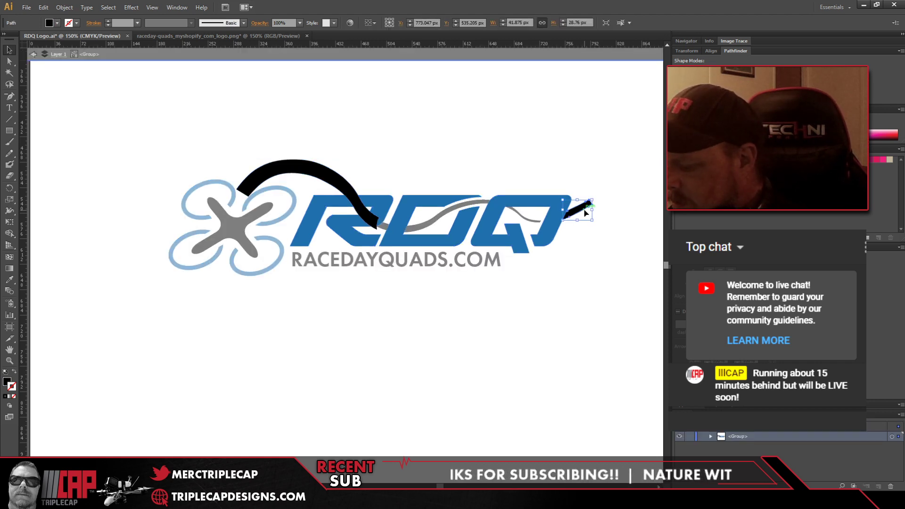
pyautogui.press('Delete')
pyautogui.click(339, 183)
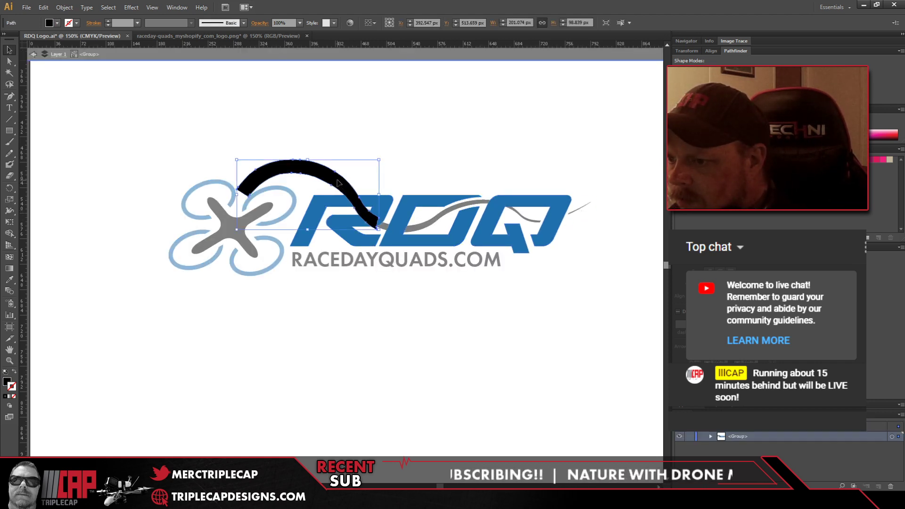
pyautogui.press('Delete')
pyautogui.doubleClick(487, 319)
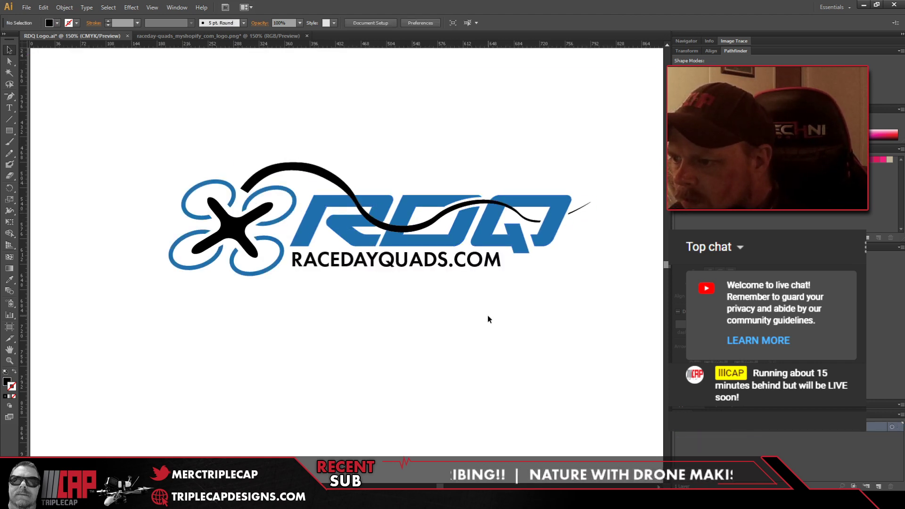
# Step: Paste the full wider swoosh outline in place inside the lettering group and subtract it from the Q as a compound shape
pyautogui.click(487, 230)
pyautogui.doubleClick(487, 231)
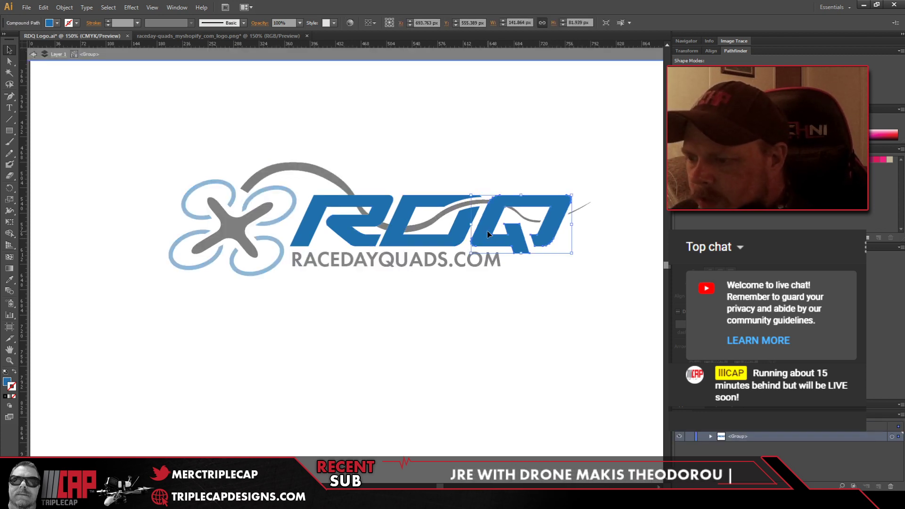
pyautogui.hotkey('ctrl', 'z')
pyautogui.hotkey('ctrl', 'z')
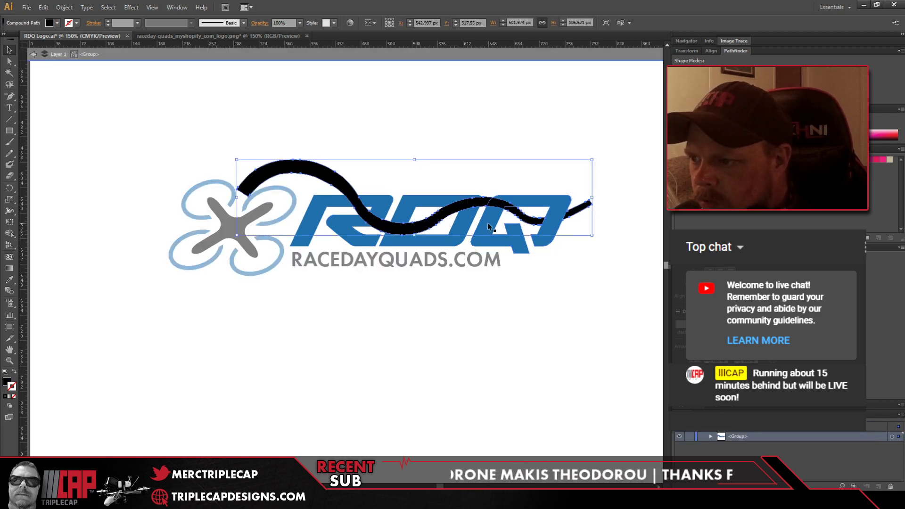
pyautogui.keyDown('shift'); pyautogui.click(493, 244); pyautogui.keyUp('shift')
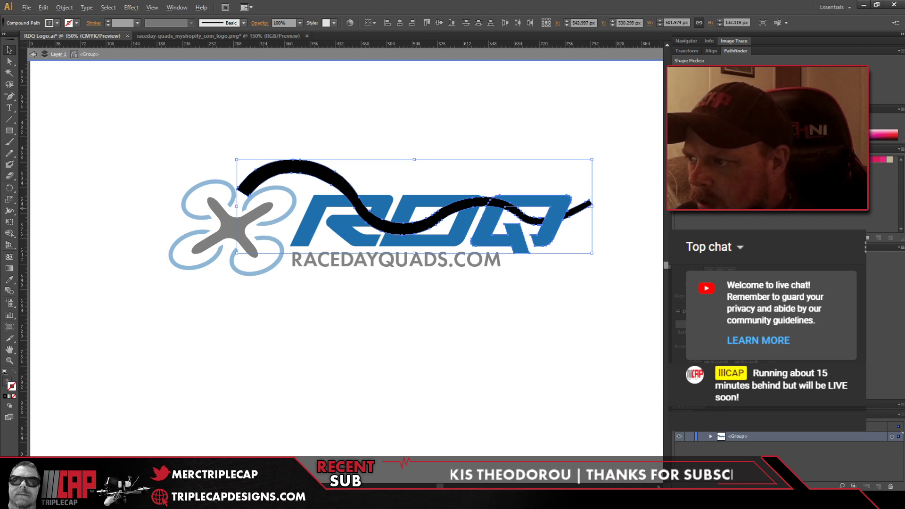
pyautogui.click(692, 70)
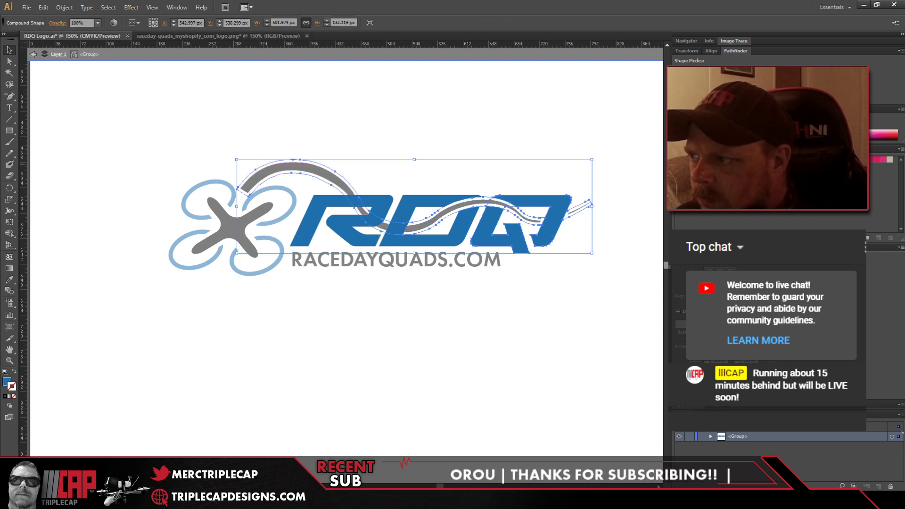
pyautogui.doubleClick(534, 312)
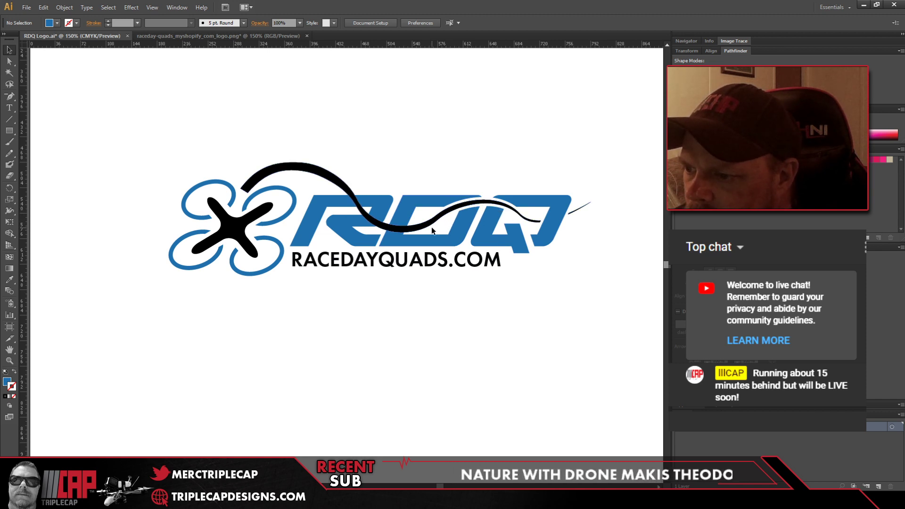
# Step: Isolate the D in the lettering group and create a slightly enlarged outline of it with an outward offset
pyautogui.click(396, 227)
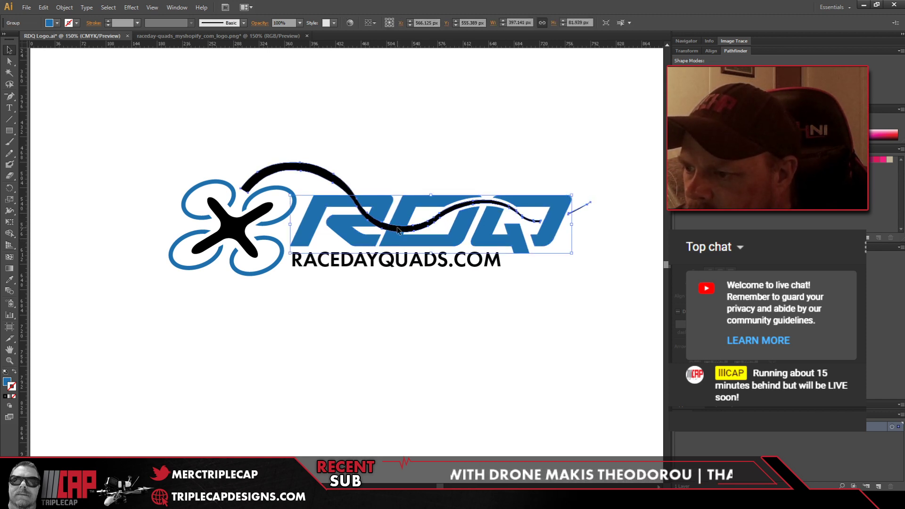
pyautogui.click(397, 227)
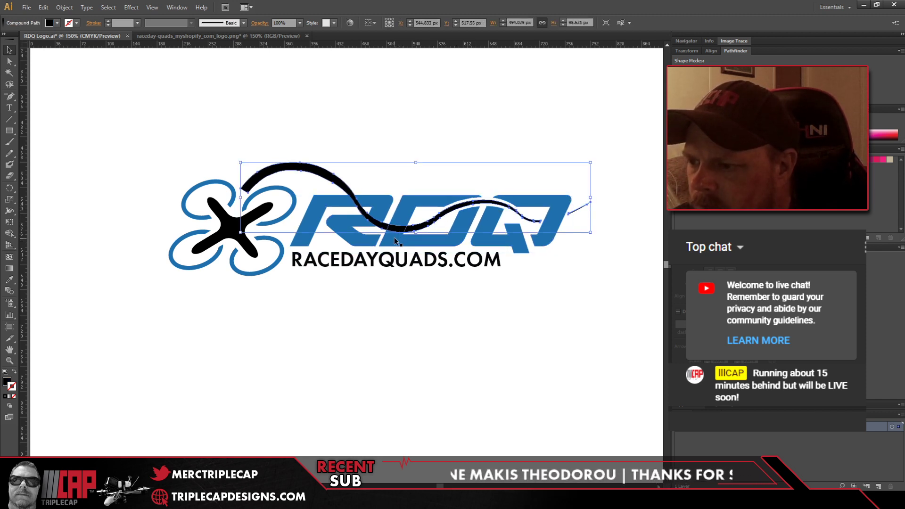
pyautogui.doubleClick(394, 241)
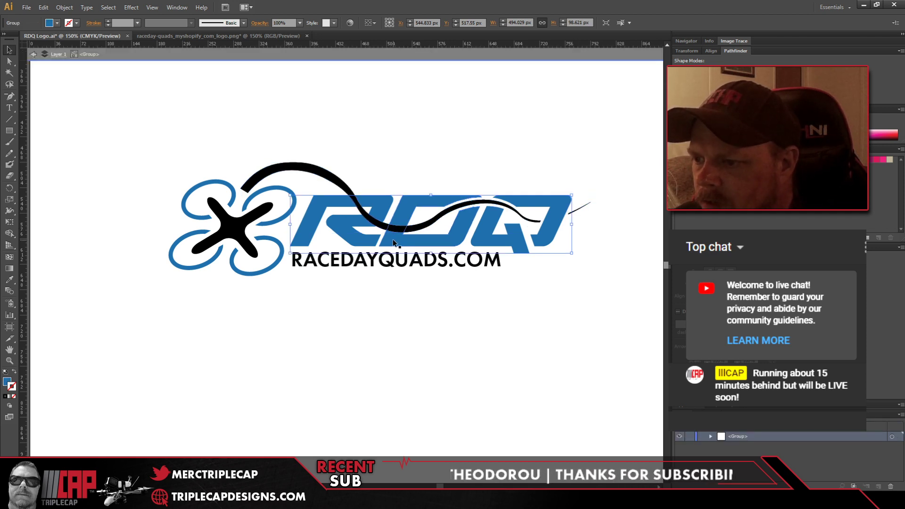
pyautogui.click(393, 243)
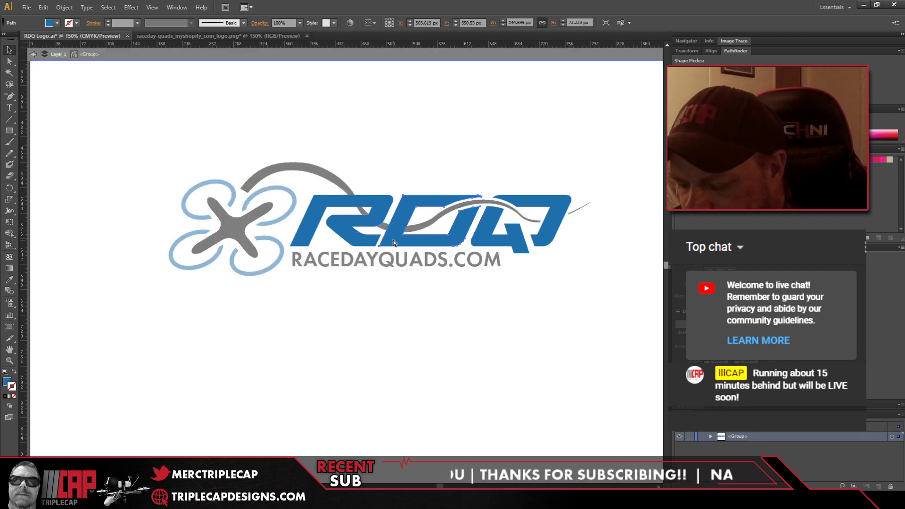
pyautogui.doubleClick(394, 293)
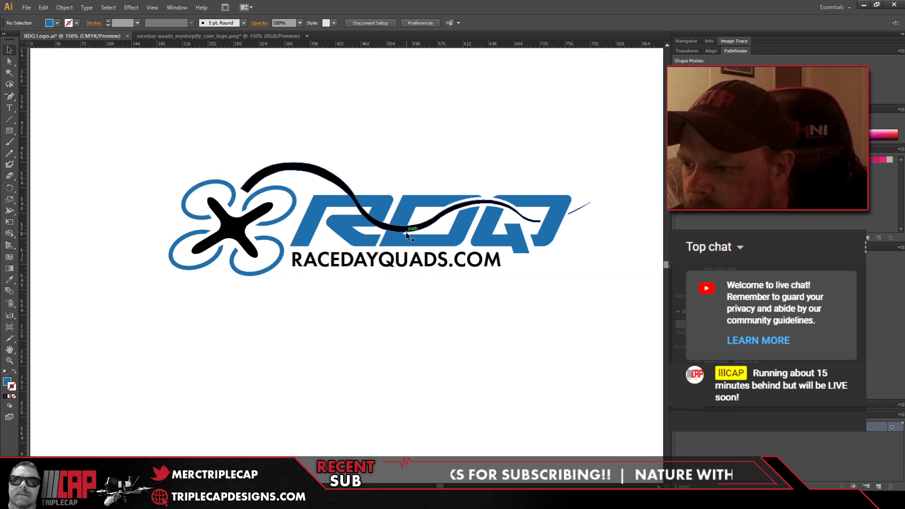
pyautogui.doubleClick(401, 244)
pyautogui.click(401, 244)
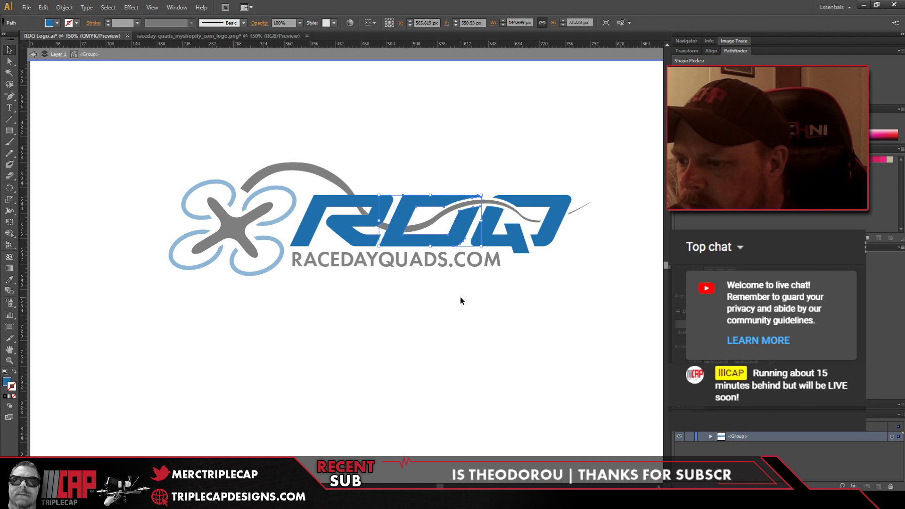
pyautogui.click(434, 310)
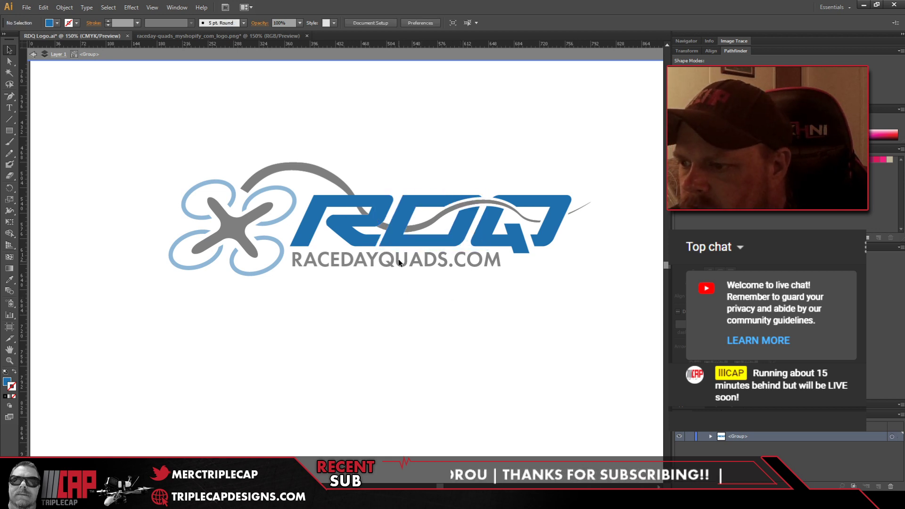
pyautogui.doubleClick(427, 153)
# Step: Try placing the enlarged D outline inside the swoosh's compound path, and undo the placement
pyautogui.click(421, 228)
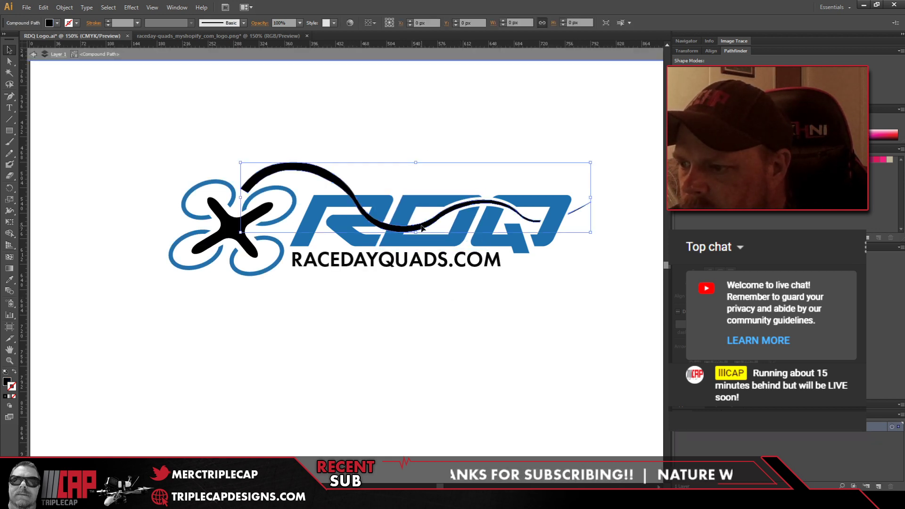
pyautogui.doubleClick(421, 228)
pyautogui.click(422, 228)
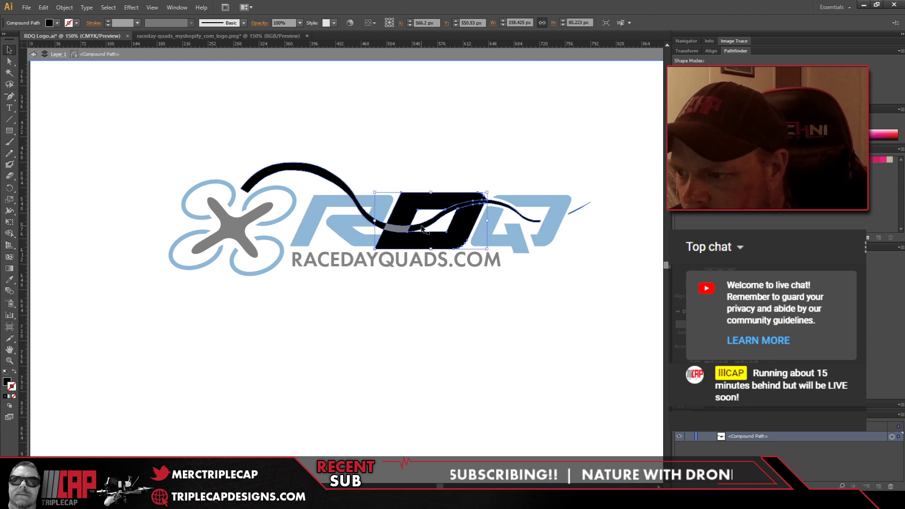
pyautogui.doubleClick(422, 309)
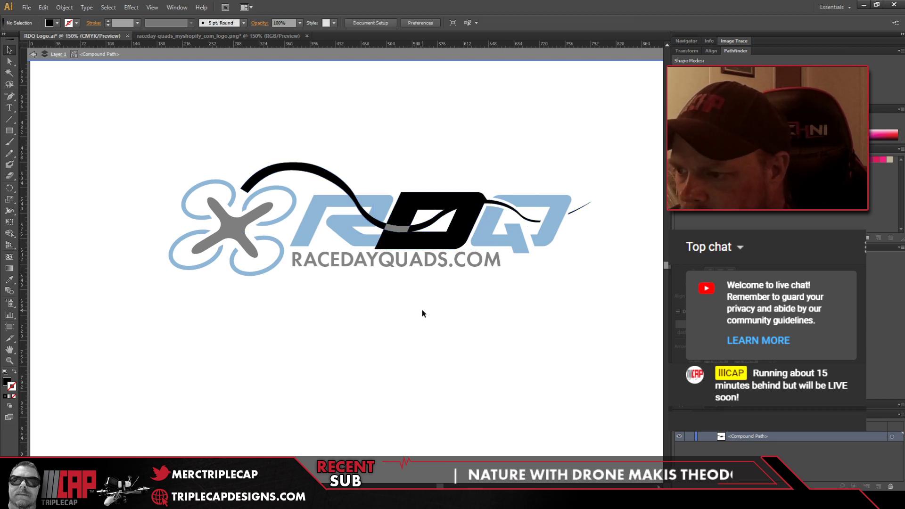
pyautogui.click(400, 244)
pyautogui.hotkey('ctrl', 'z')
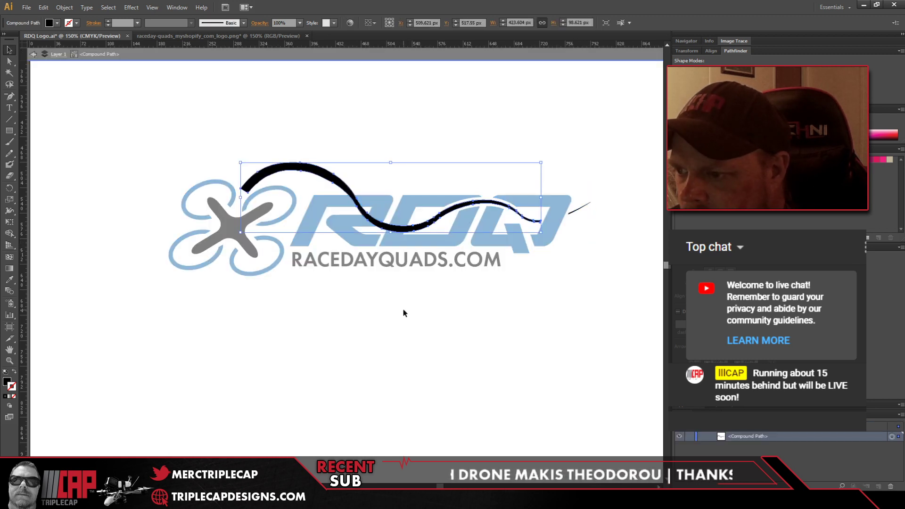
# Step: Paste the enlarged D outline in place within the swoosh's compound path again and check the selection of both shapes
pyautogui.click(403, 309)
pyautogui.click(388, 230)
pyautogui.click(390, 277)
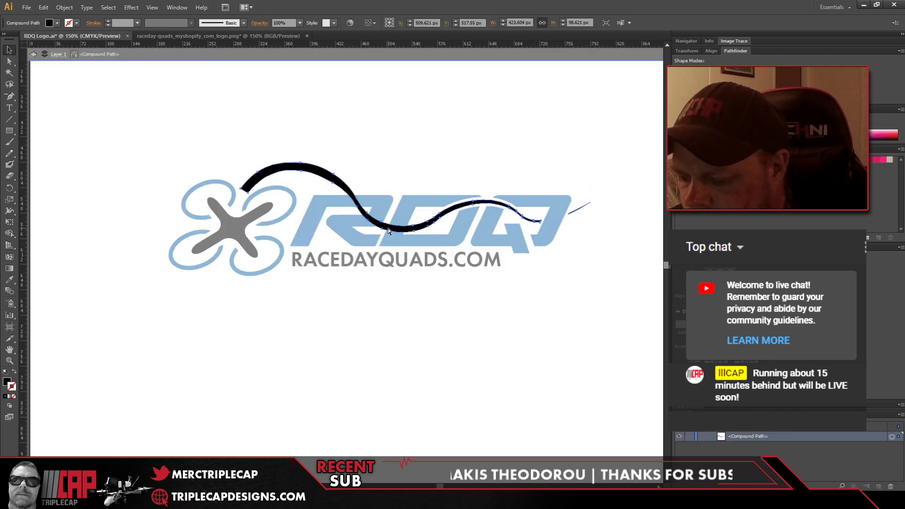
pyautogui.hotkey('ctrl', 'f')
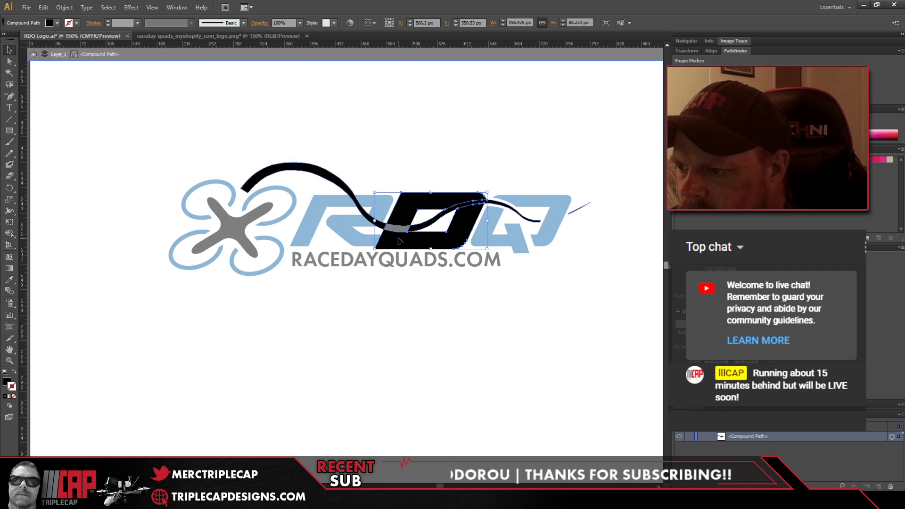
pyautogui.click(399, 348)
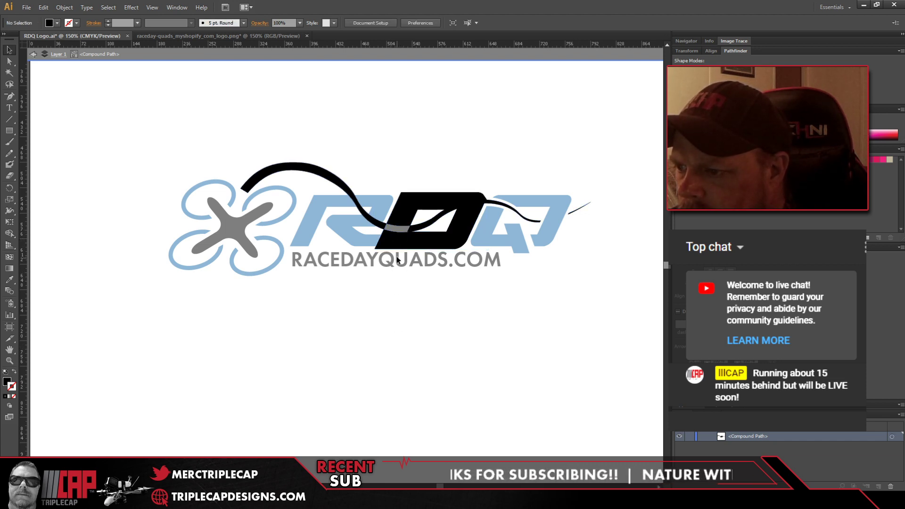
pyautogui.click(397, 221)
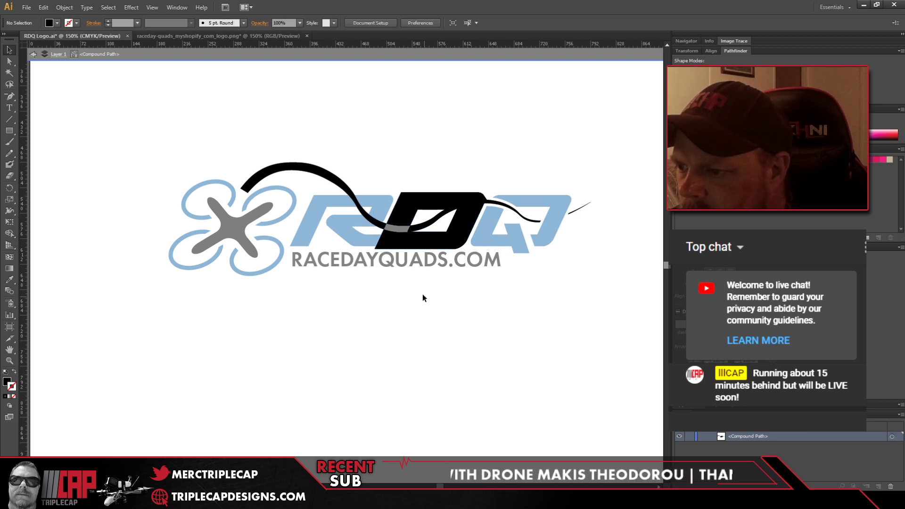
pyautogui.keyDown('shift'); pyautogui.click(356, 199); pyautogui.keyUp('shift')
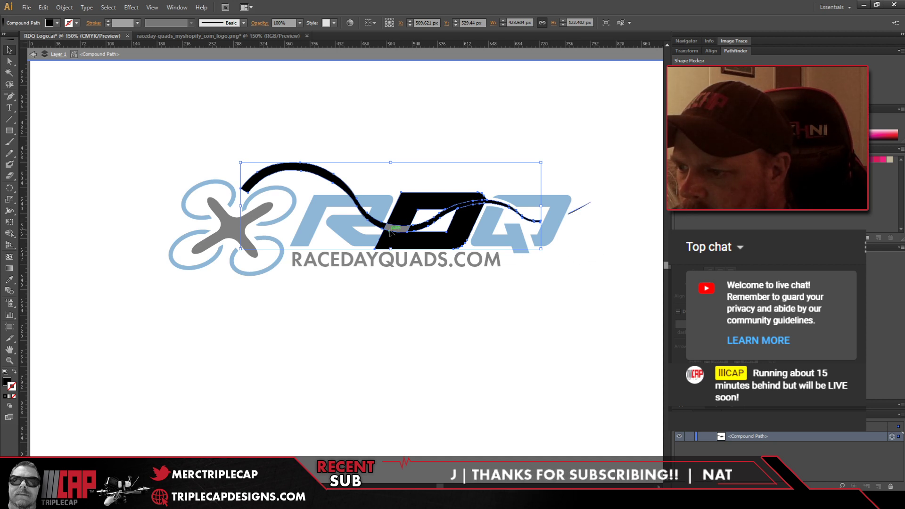
pyautogui.hotkey('ctrl', 'shift', 'a')
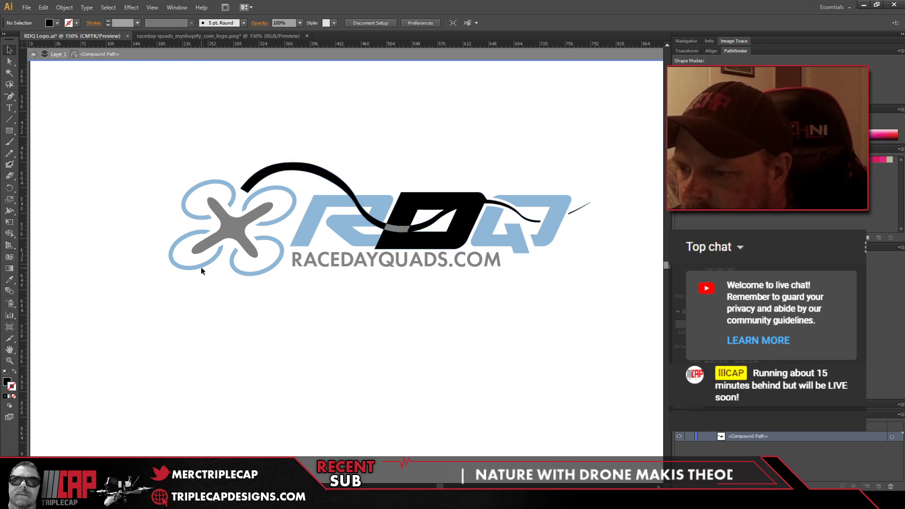
# Step: Try erasing the enlarged D's upper right section where the swoosh crosses, undo back to the blue lettering, and leave isolation
pyautogui.click(385, 244)
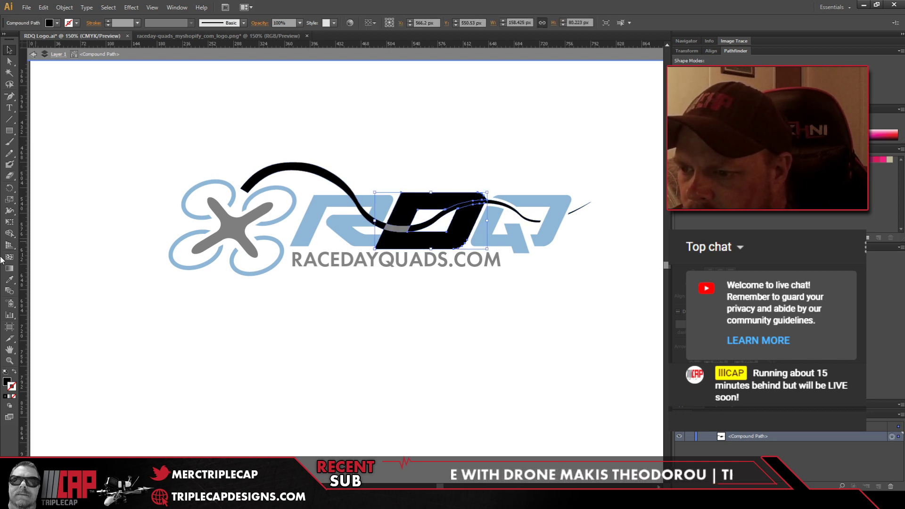
pyautogui.hotkey('shift', 'e')
pyautogui.moveTo(344, 216); pyautogui.dragTo(504, 193)
pyautogui.click(9, 49)
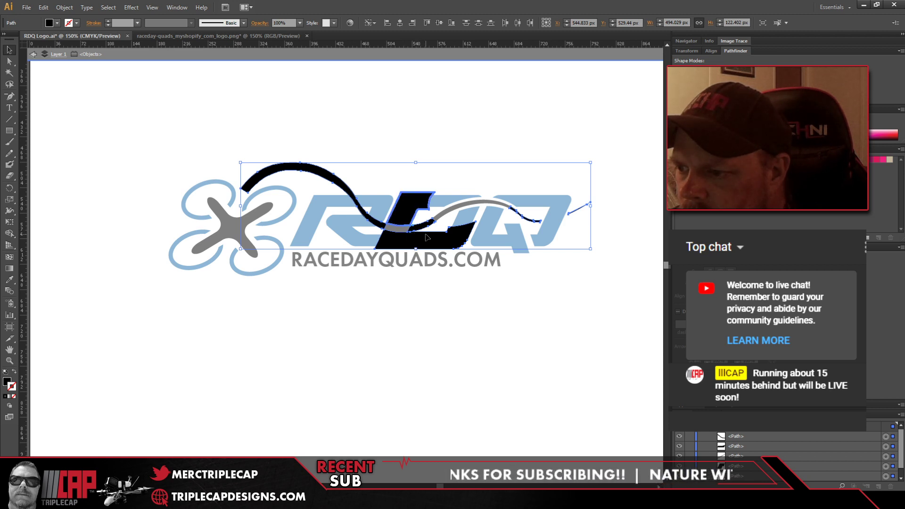
pyautogui.click(404, 242)
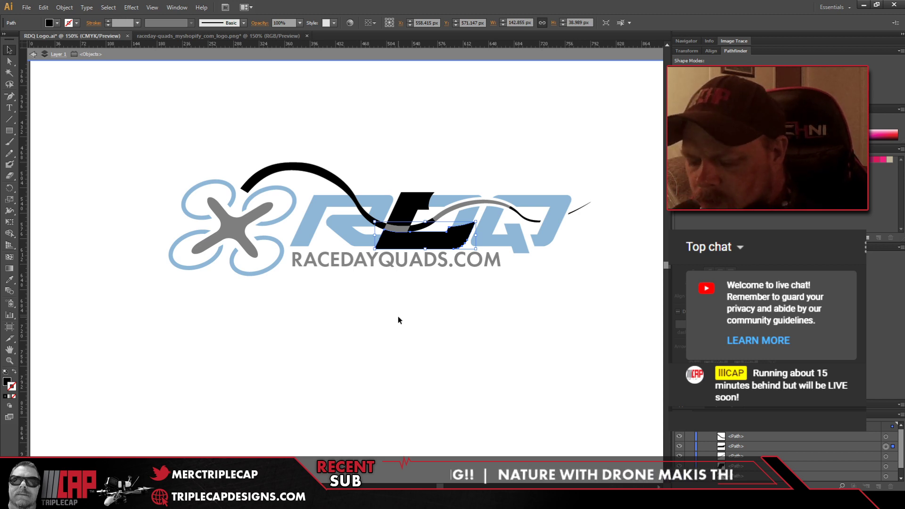
pyautogui.hotkey('ctrl', 'z')
pyautogui.hotkey('ctrl', 'z')
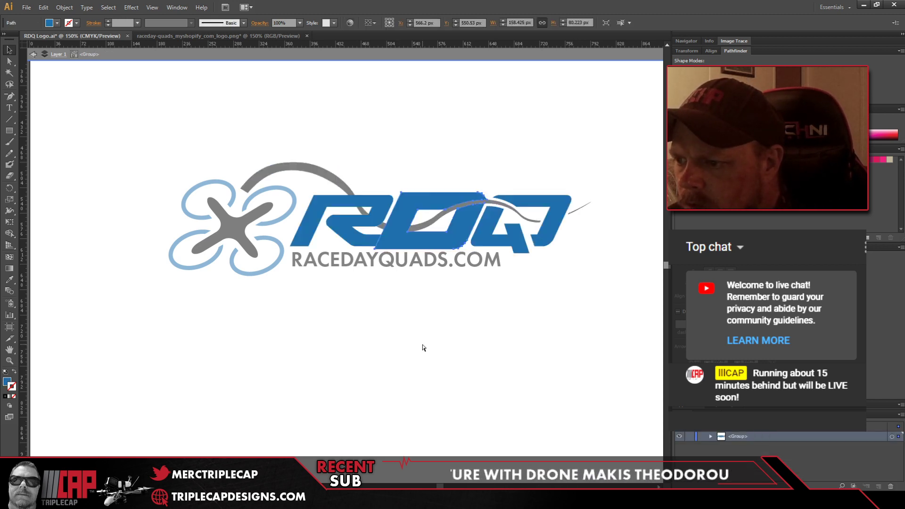
pyautogui.hotkey('ctrl', 'z')
pyautogui.press('Escape')
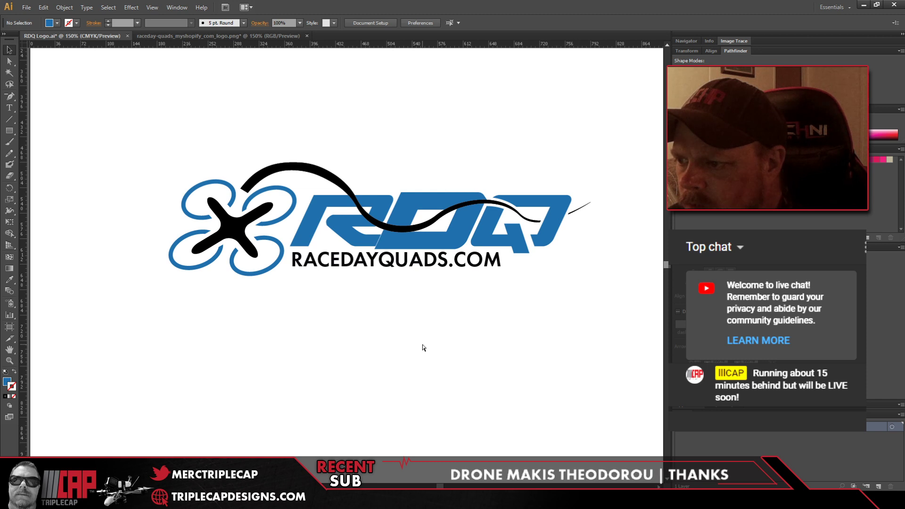
# Step: Try placing the enlarged D outline over the swoosh and changing their stacking order, and remove the placement
pyautogui.hotkey('ctrl', 'z')
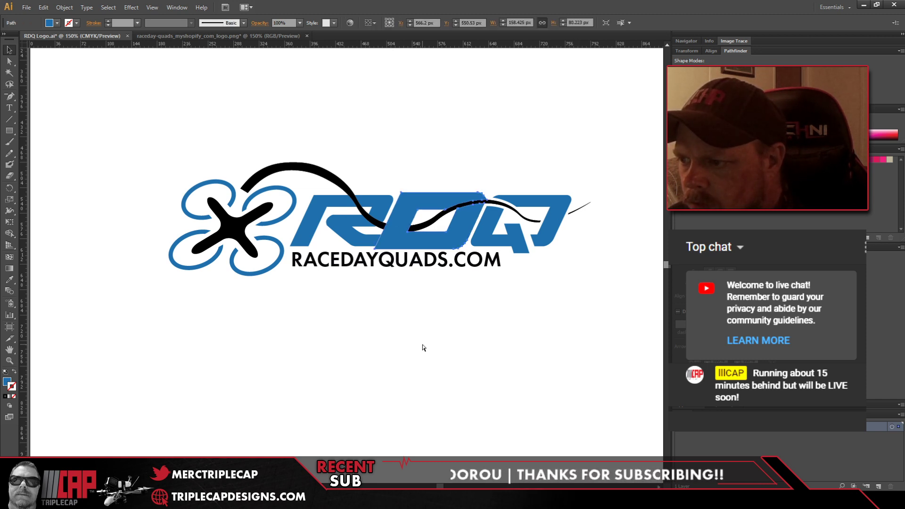
pyautogui.click(422, 347)
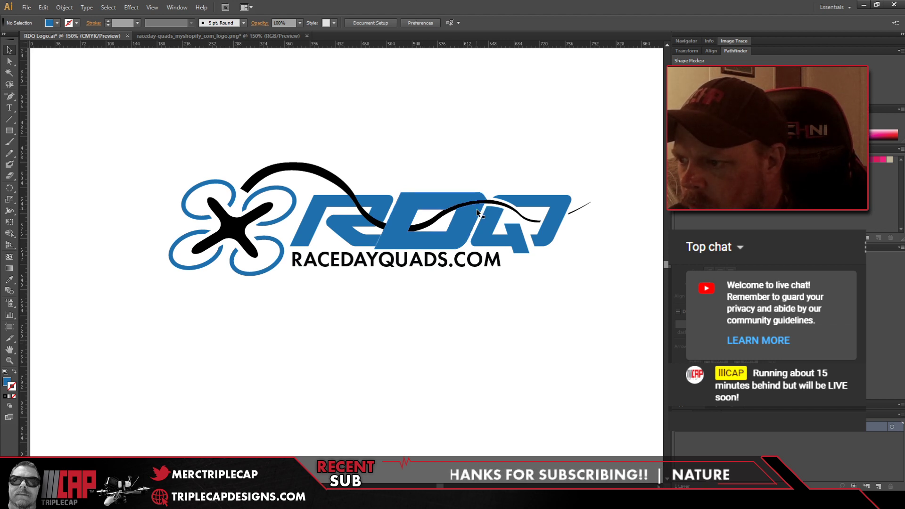
pyautogui.click(453, 226)
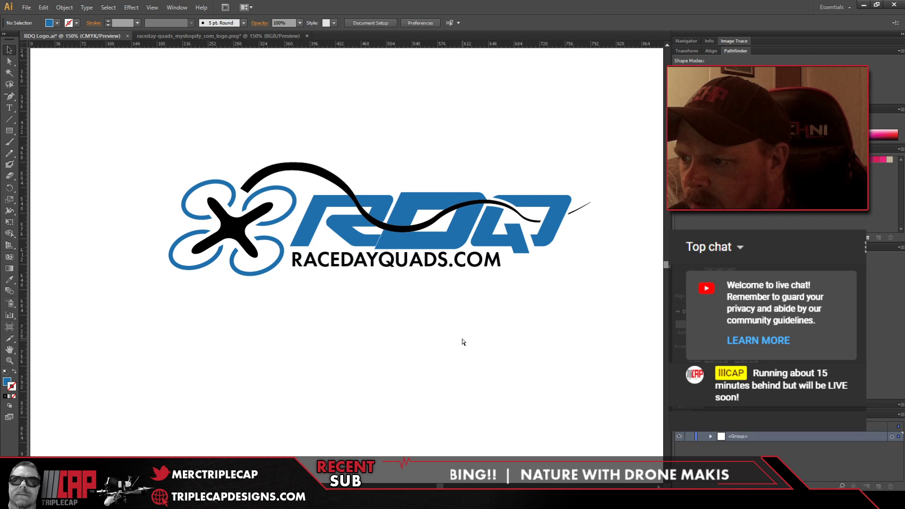
pyautogui.hotkey('ctrl', 'z')
pyautogui.doubleClick(439, 336)
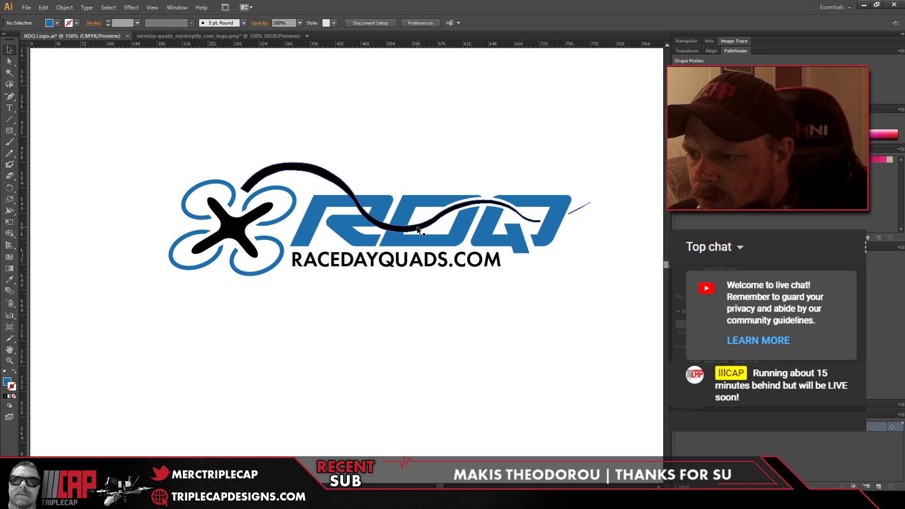
# Step: Copy the D from the lettering group and paste it in place inside the swoosh's compound path
pyautogui.click(407, 201)
pyautogui.doubleClick(407, 201)
pyautogui.click(406, 204)
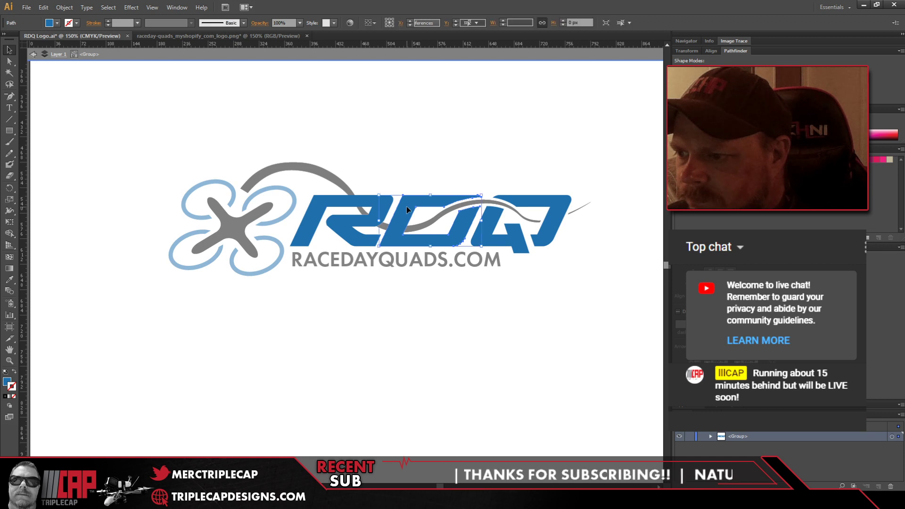
pyautogui.doubleClick(394, 347)
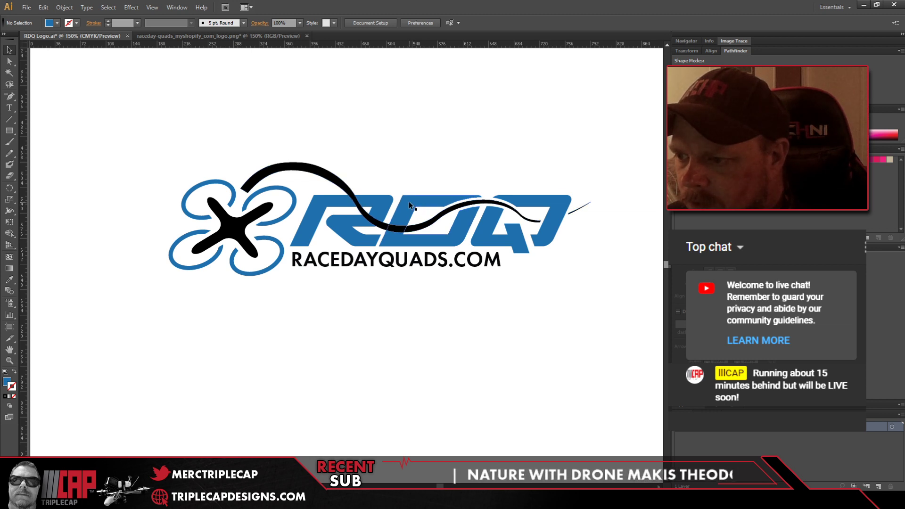
pyautogui.click(417, 229)
pyautogui.doubleClick(417, 229)
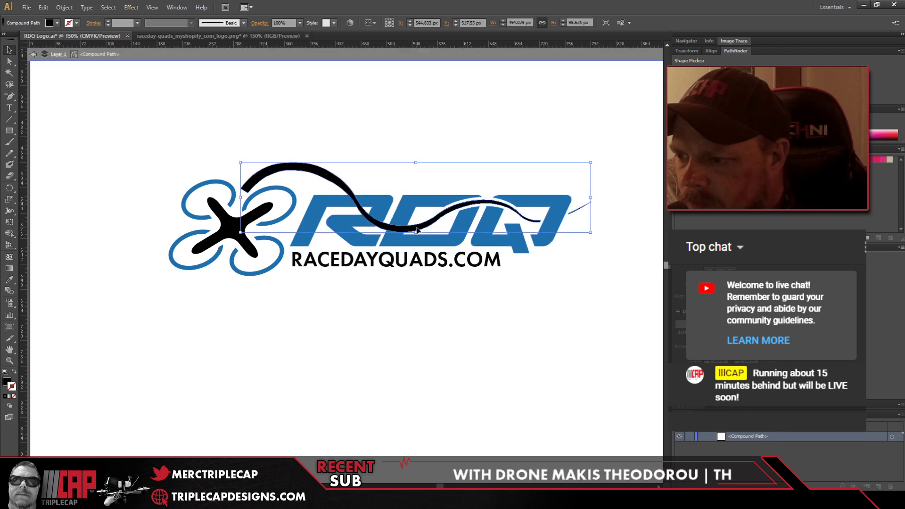
pyautogui.click(419, 239)
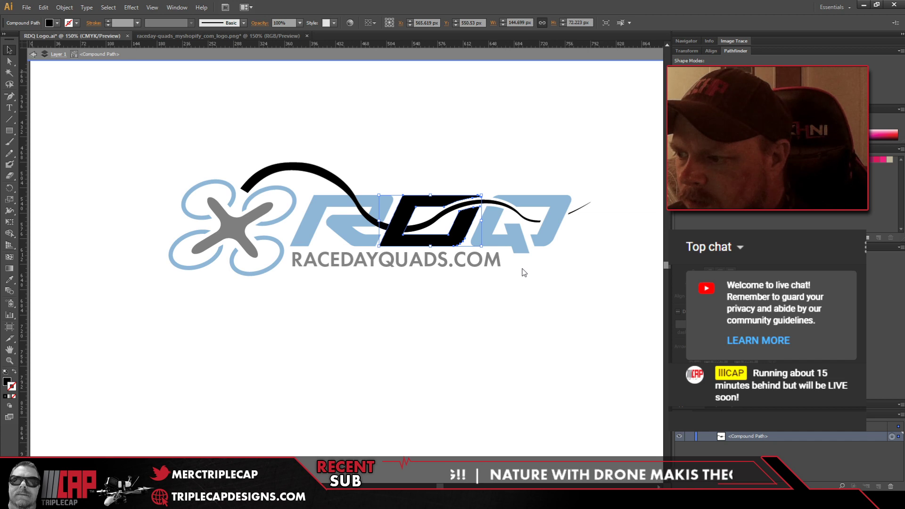
# Step: Try offsetting the pasted D and swoosh together, undo the offset, remove the pasted D, and leave isolation
pyautogui.hotkey('ctrl', 'a')
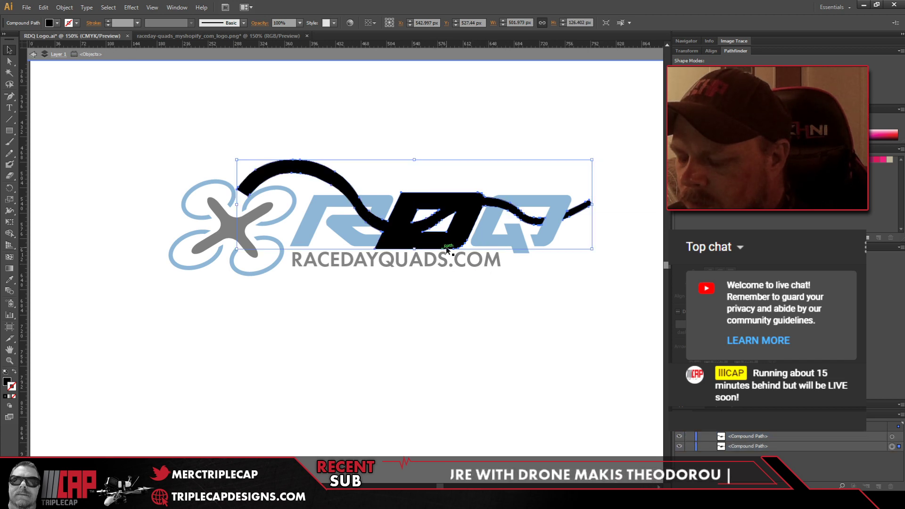
pyautogui.doubleClick(451, 246)
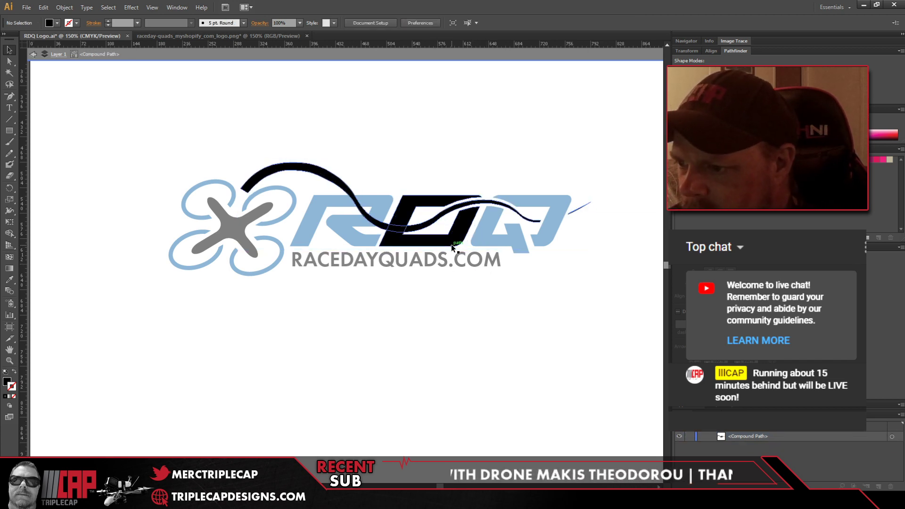
pyautogui.click(410, 246)
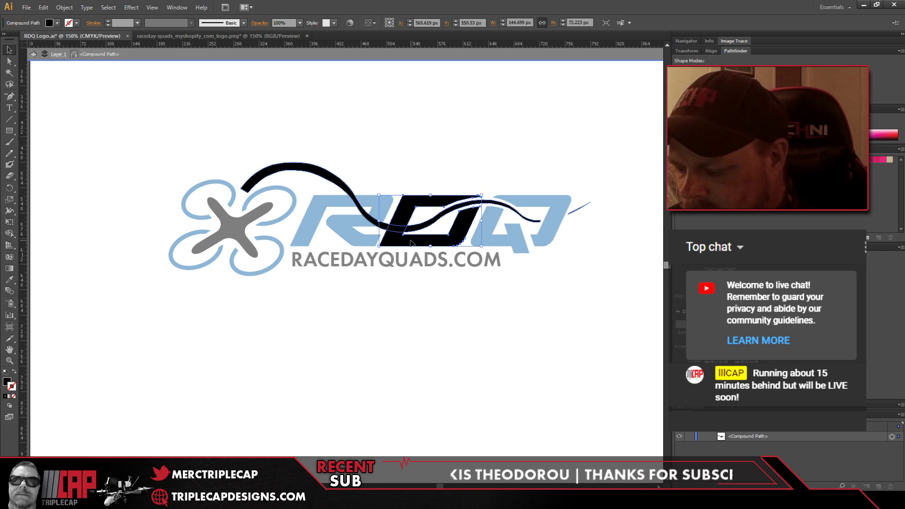
pyautogui.click(400, 317)
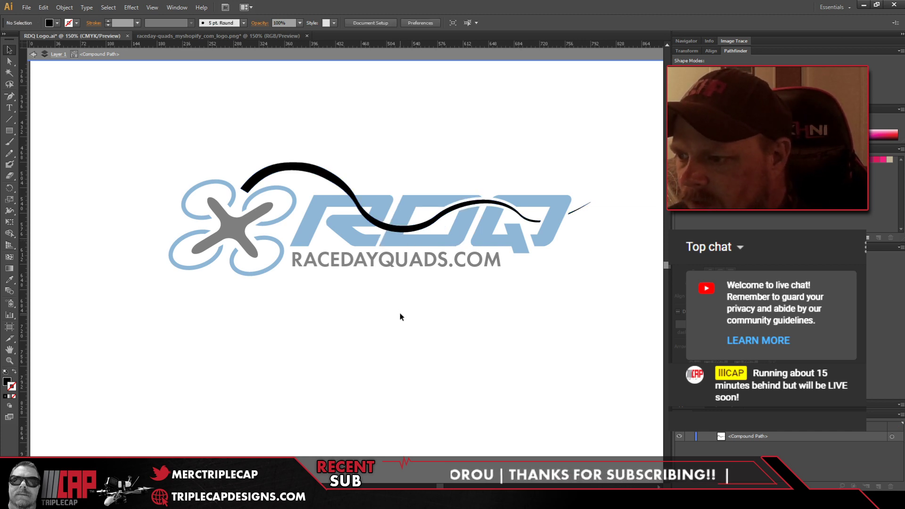
pyautogui.doubleClick(400, 317)
# Step: Offset the D outward within the lettering group and move the enlarged copy out of the group, in place above the swoosh
pyautogui.doubleClick(394, 234)
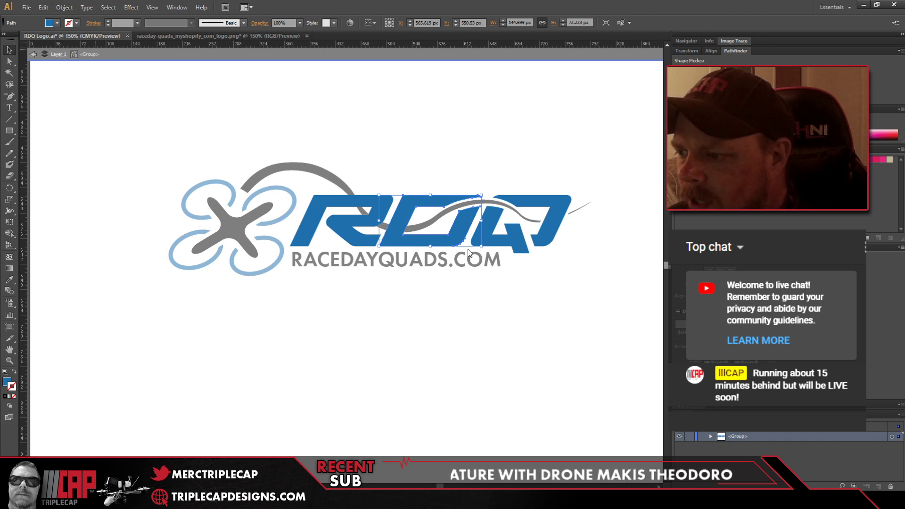
pyautogui.hotkey('ctrl', 'z')
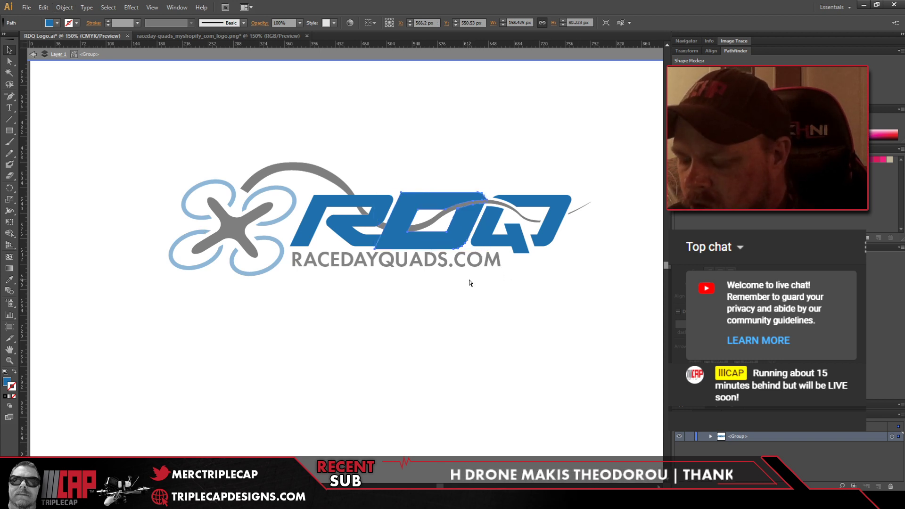
pyautogui.click(469, 283)
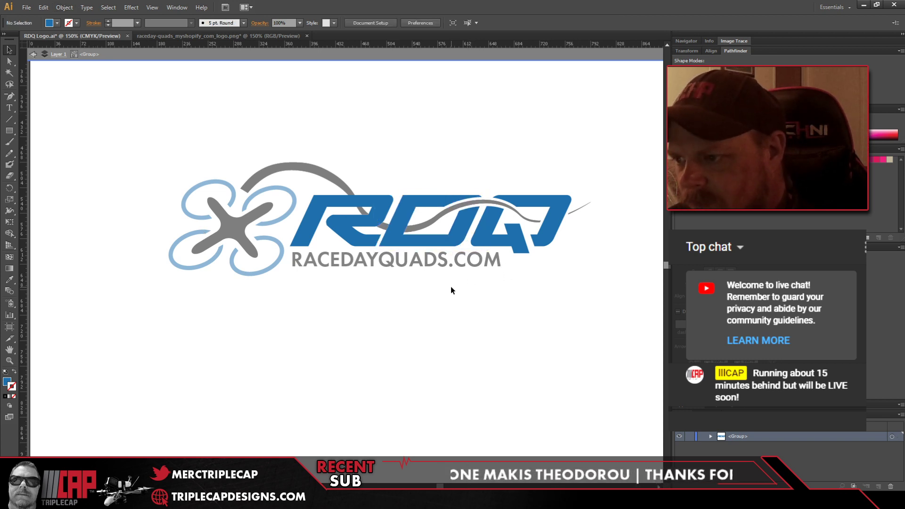
pyautogui.doubleClick(428, 222)
pyautogui.hotkey('ctrl', 'shift', 'b')
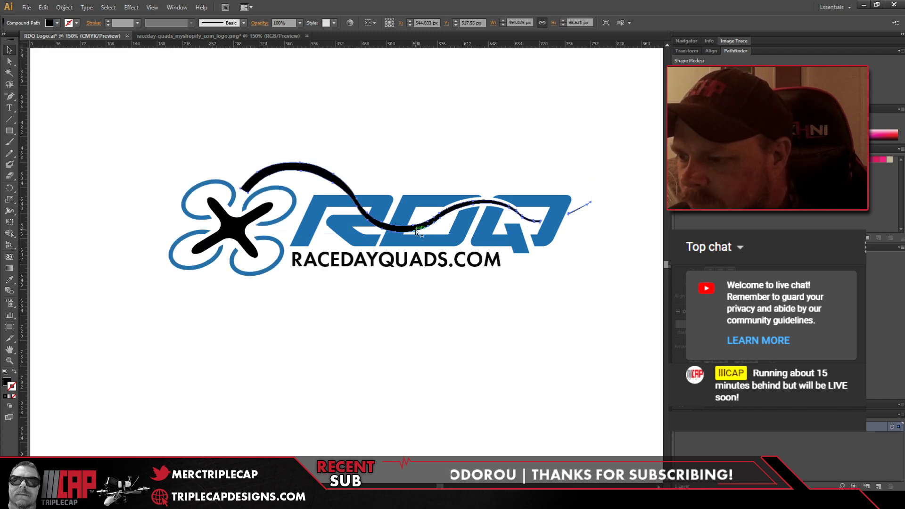
pyautogui.click(347, 226)
pyautogui.click(384, 246)
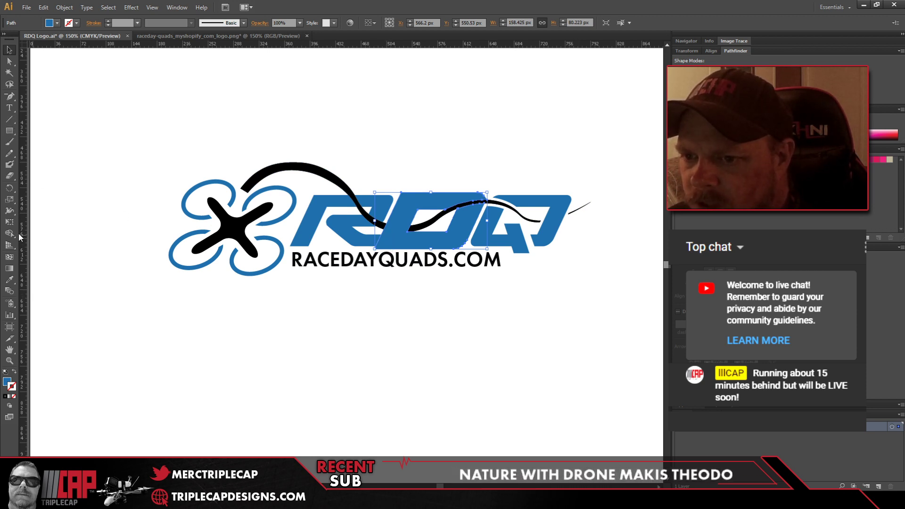
# Step: Erase the upper right section of the enlarged D where the swoosh passes over the letter
pyautogui.click(8, 182)
pyautogui.moveTo(427, 188); pyautogui.dragTo(464, 196)
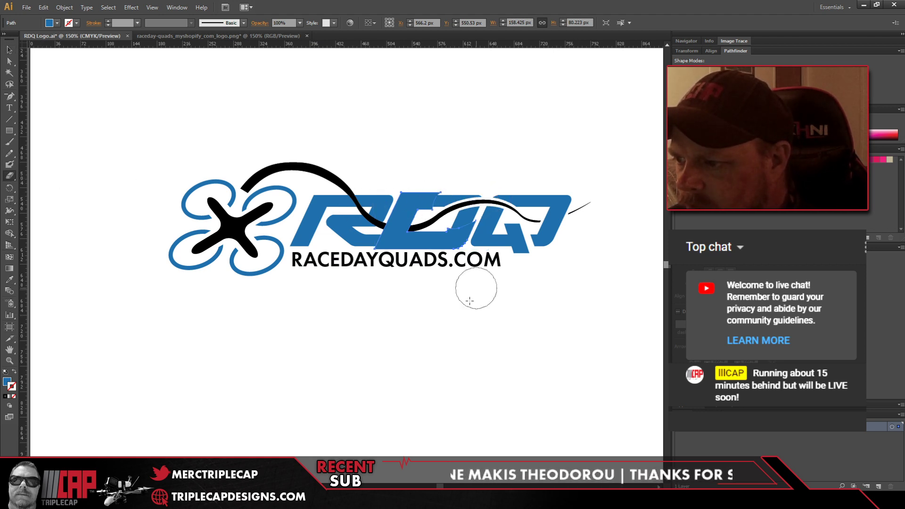
pyautogui.click(6, 48)
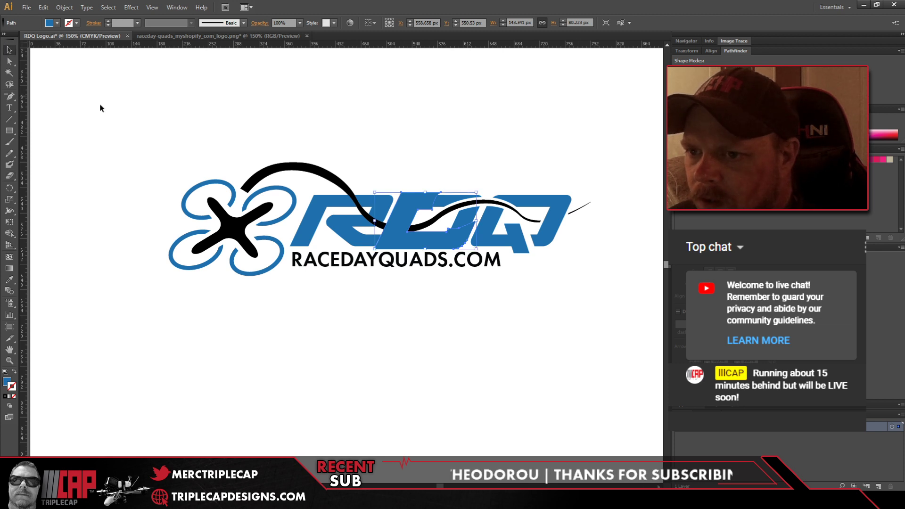
# Step: Subtract the remaining enlarged D from the swoosh to cut a gap around the D's left stroke
pyautogui.keyDown('shift'); pyautogui.click(351, 194); pyautogui.keyUp('shift')
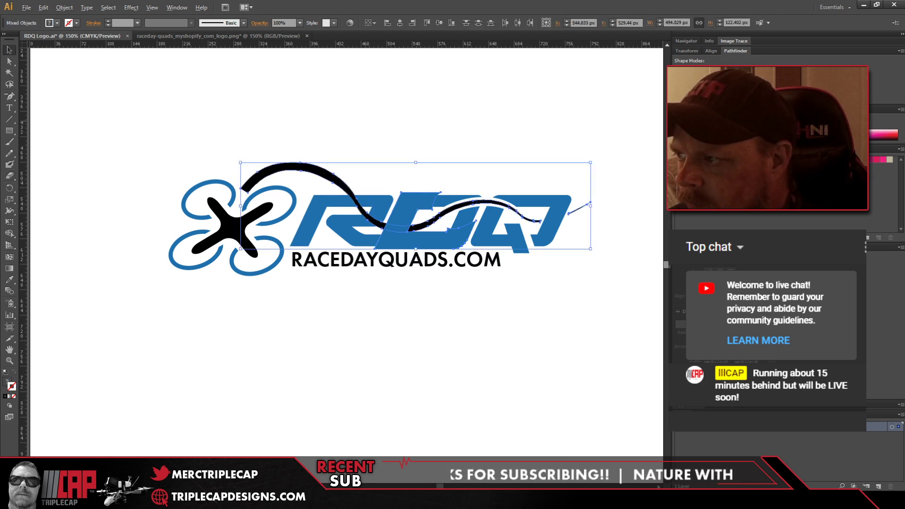
pyautogui.keyDown('alt'); pyautogui.click(691, 70); pyautogui.keyUp('alt')
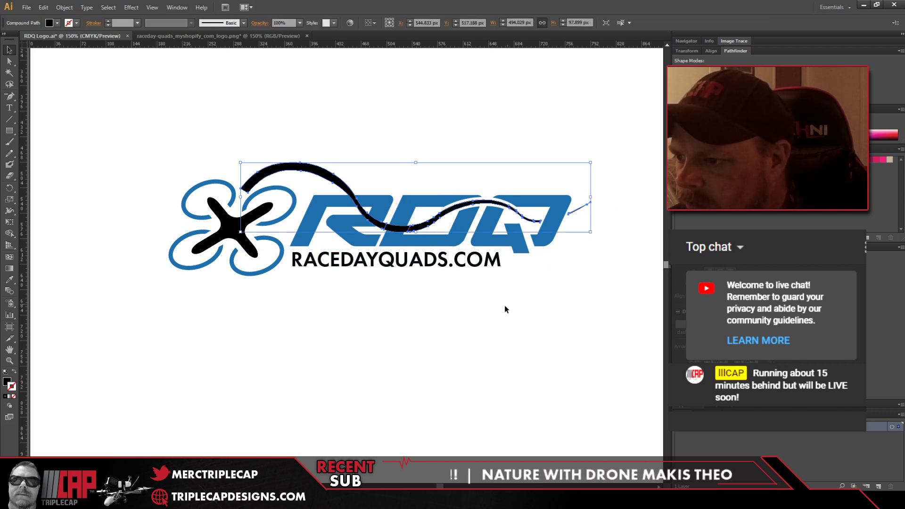
pyautogui.click(454, 335)
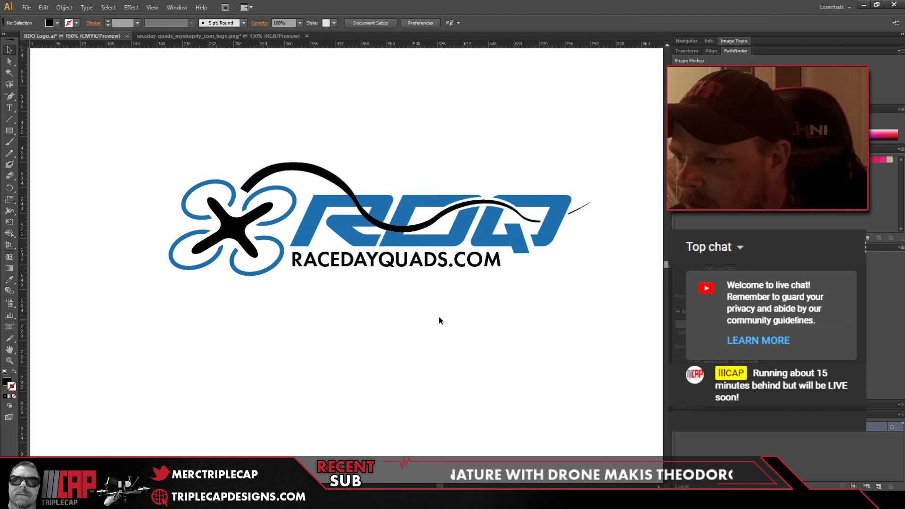
pyautogui.click(399, 231)
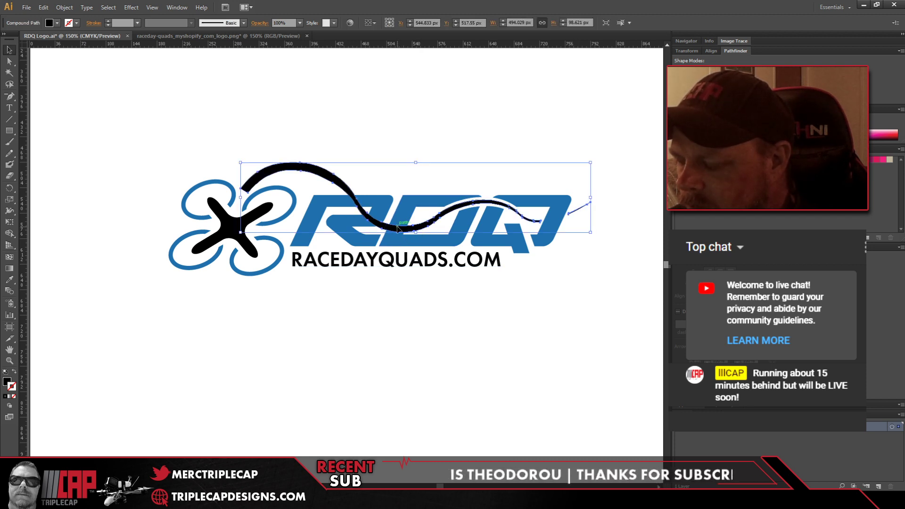
pyautogui.click(397, 227)
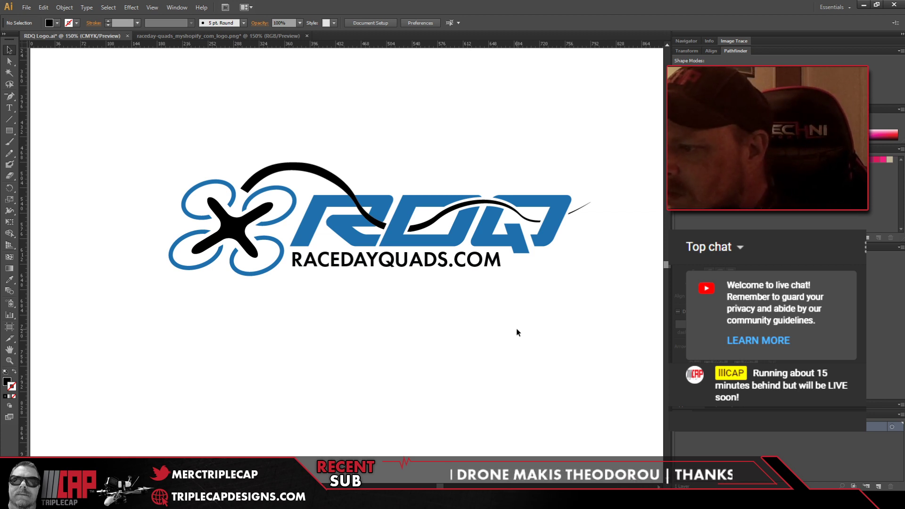
# Step: Select the gapped swoosh and create a slightly enlarged outline of it with an outward offset
pyautogui.click(371, 221)
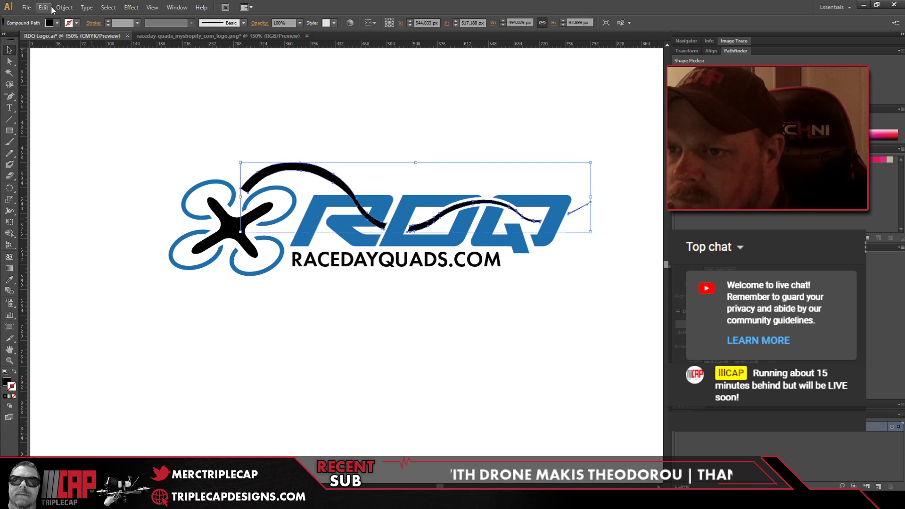
pyautogui.hotkey('ctrl', 'shift', 'b')
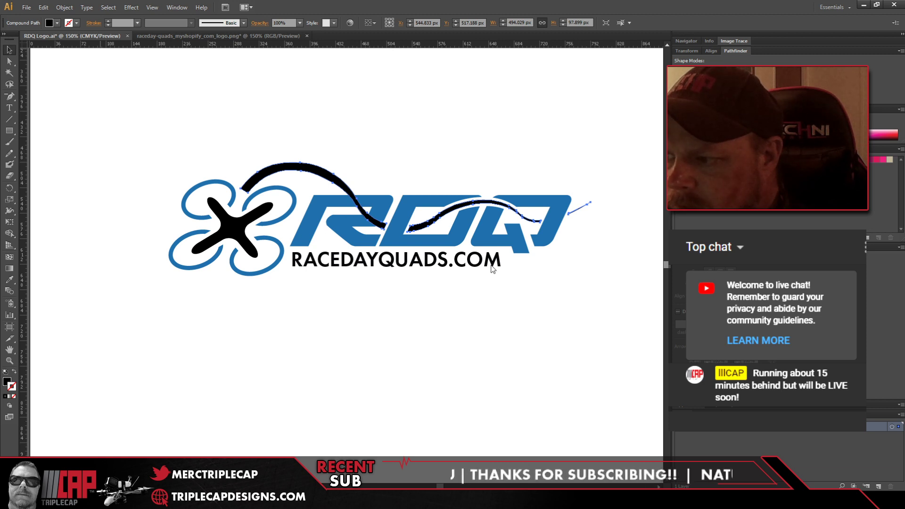
pyautogui.hotkey('ctrl', 'z')
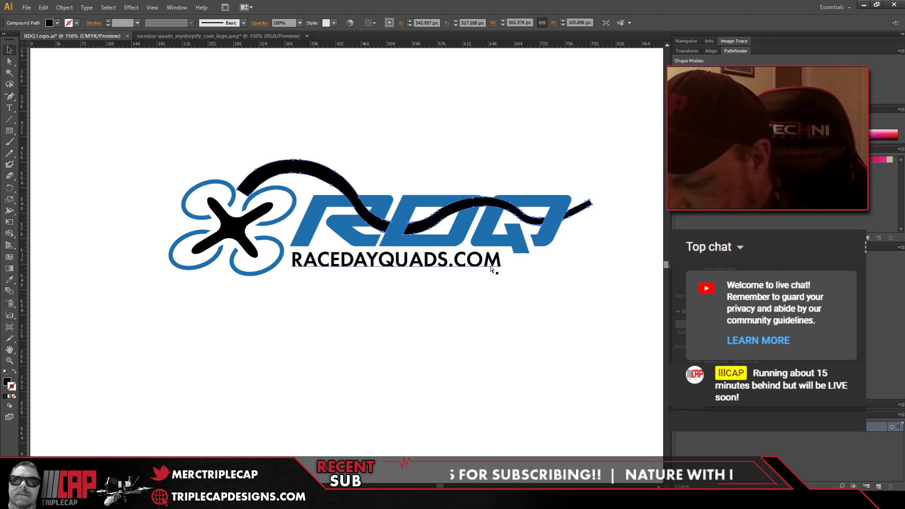
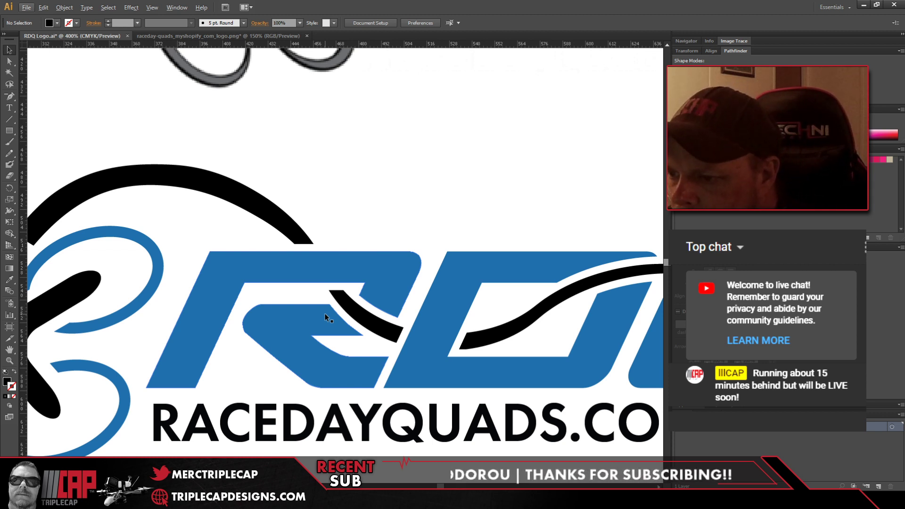
# Step: Nudge the upper corner anchor and its neighbouring anchor on the short black band inside the R upward by 2 px
pyautogui.click(9, 61)
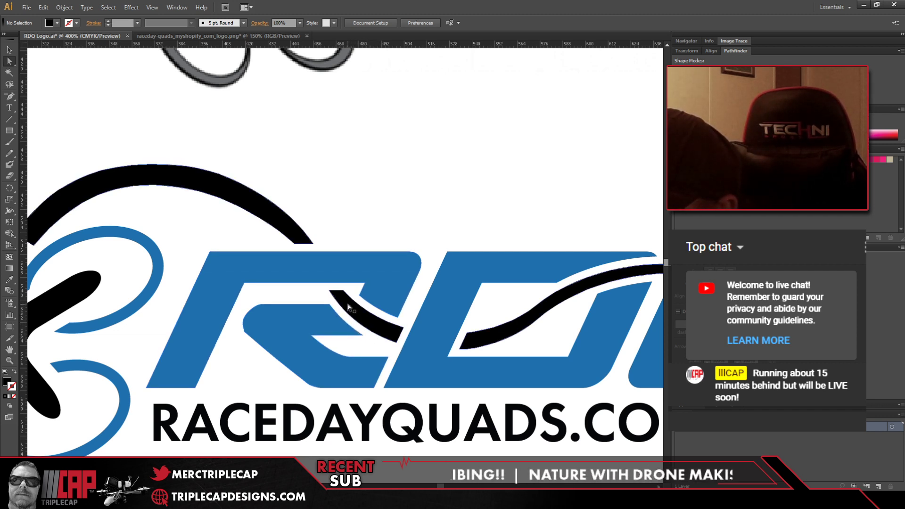
pyautogui.click(364, 313)
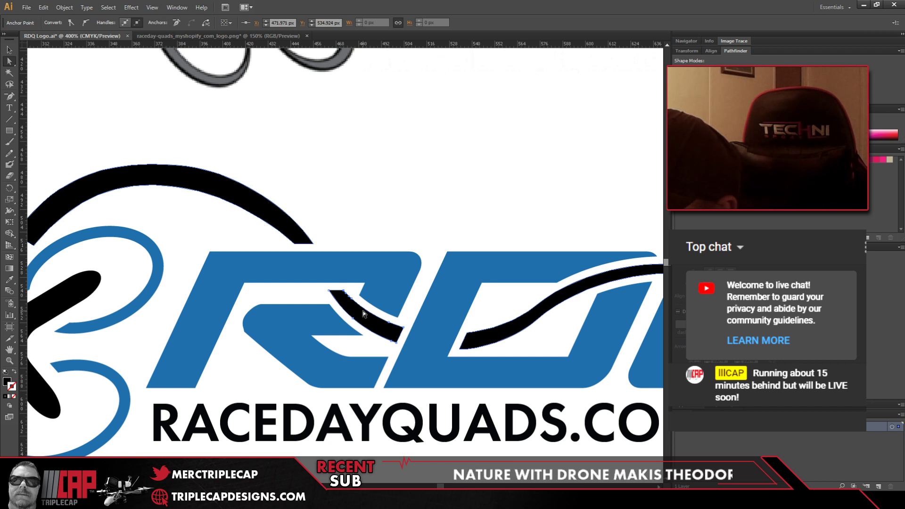
pyautogui.scroll(3, 363, 313)
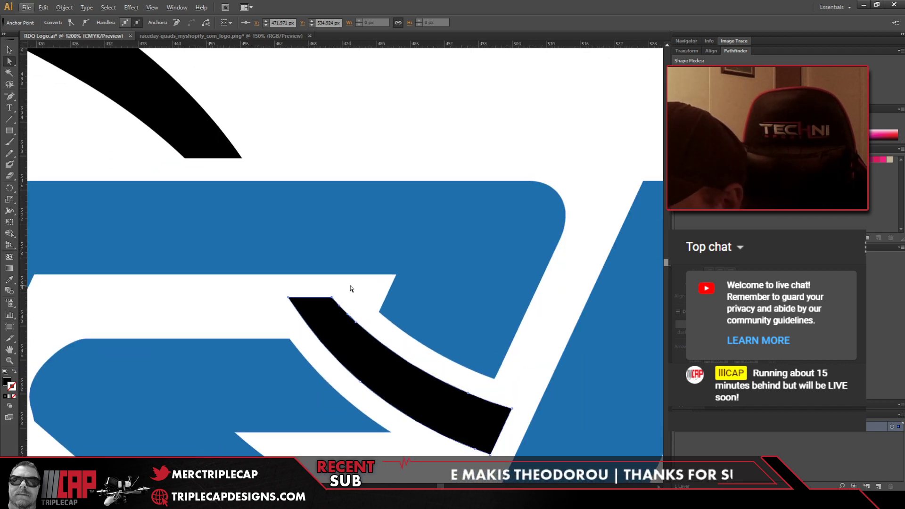
pyautogui.keyDown('alt'); pyautogui.click(332, 298); pyautogui.keyUp('alt')
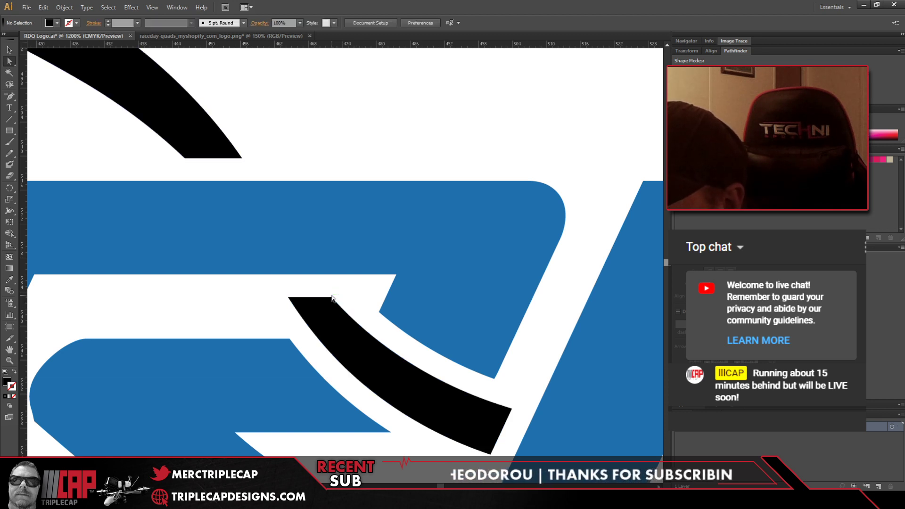
pyautogui.click(332, 297)
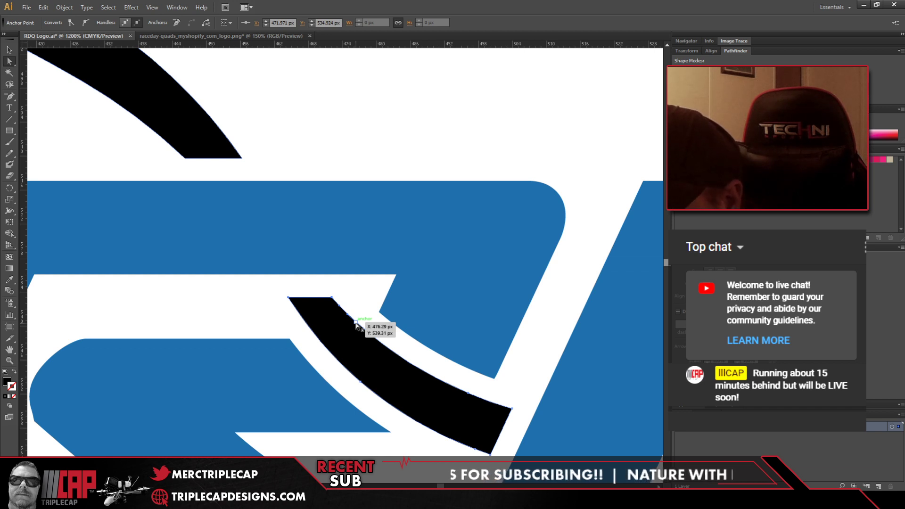
pyautogui.click(359, 324)
pyautogui.press('Up')
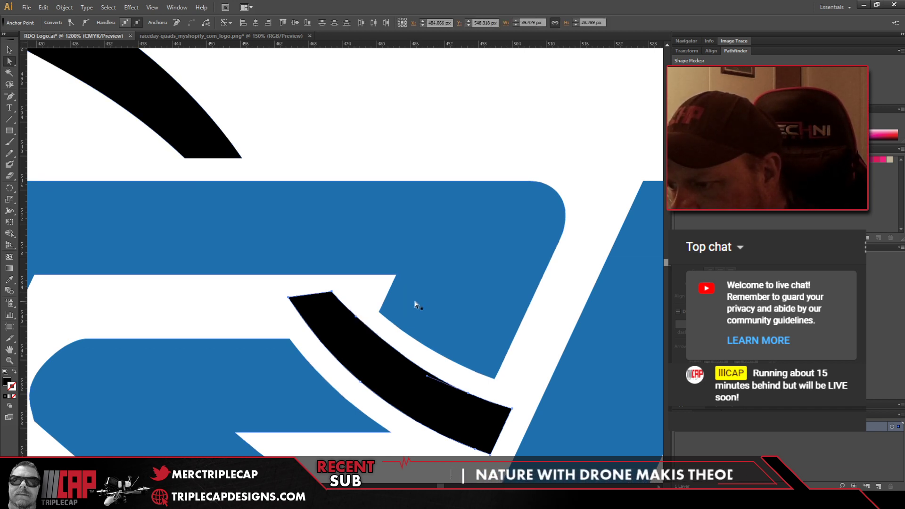
pyautogui.press('Up')
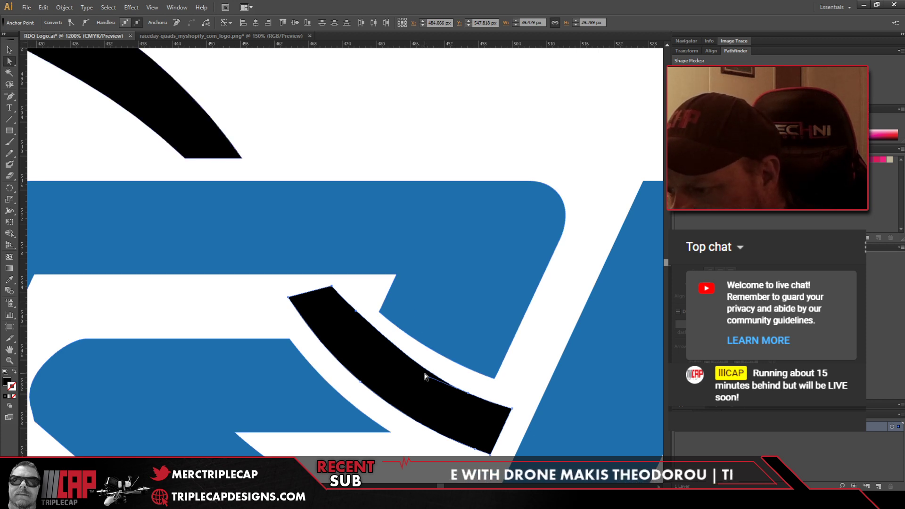
# Step: Reshape the upper edge of the short black band by adjusting the curve handles of the two anchors along it
pyautogui.moveTo(427, 378); pyautogui.dragTo(397, 358)
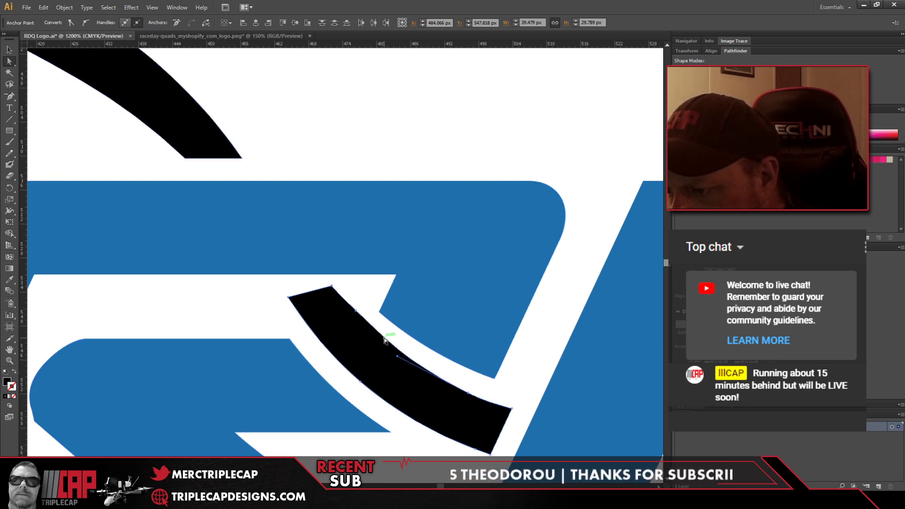
pyautogui.click(355, 311)
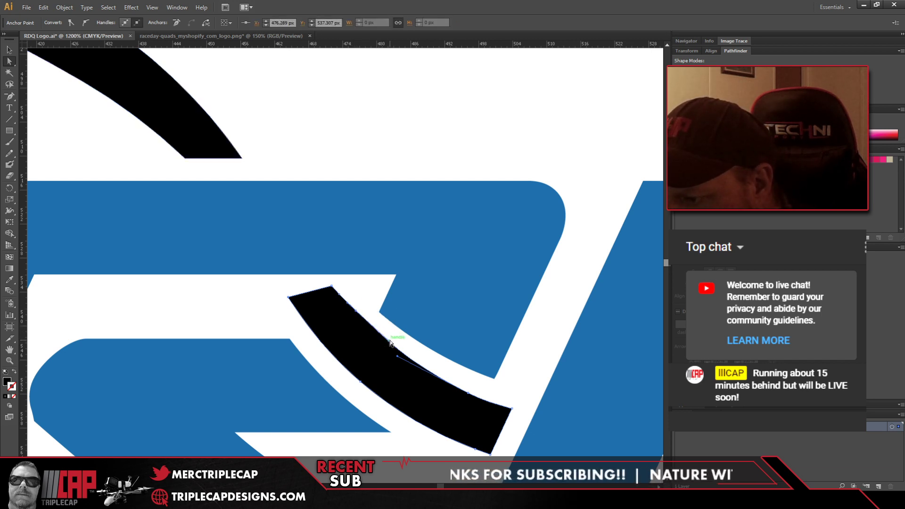
pyautogui.moveTo(389, 343); pyautogui.dragTo(389, 351)
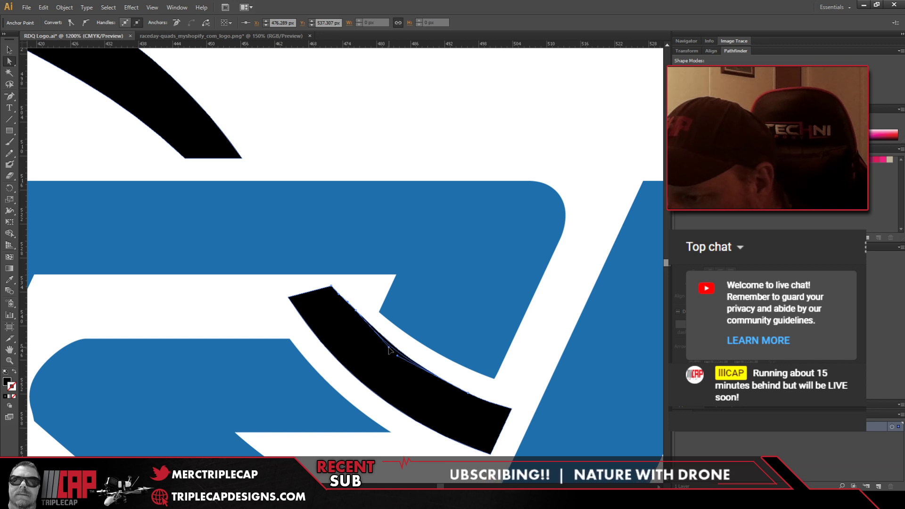
pyautogui.click(405, 313)
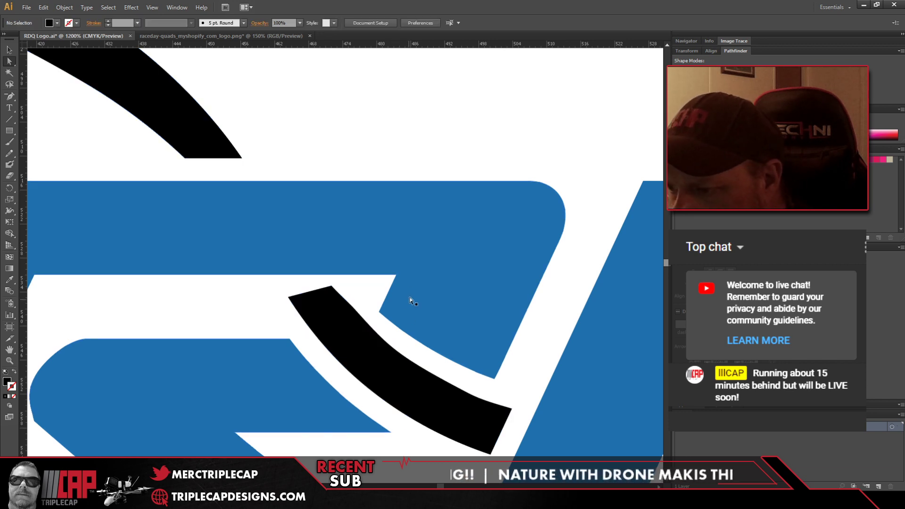
# Step: Move the pointed corner anchor of the R's notch beside the black band slightly up and to the right
pyautogui.keyDown('alt'); pyautogui.scroll(-2, 406, 275); pyautogui.keyUp('alt')
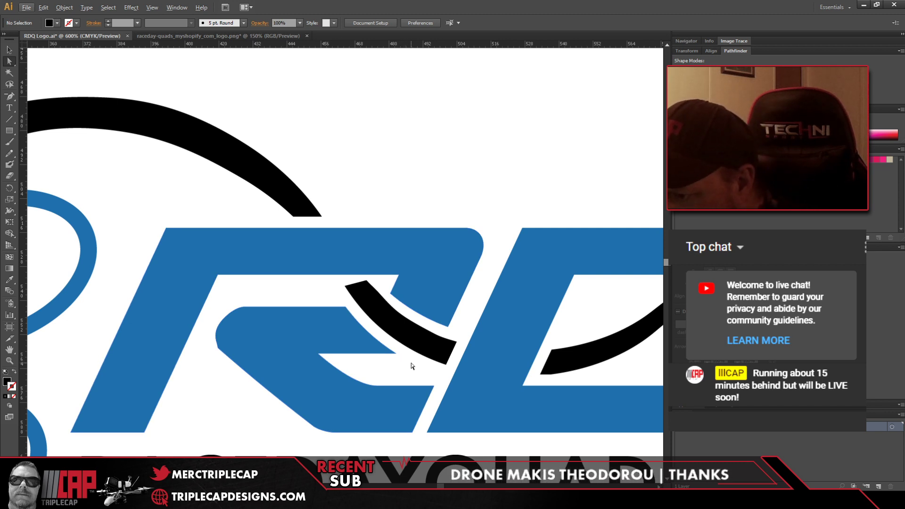
pyautogui.click(390, 293)
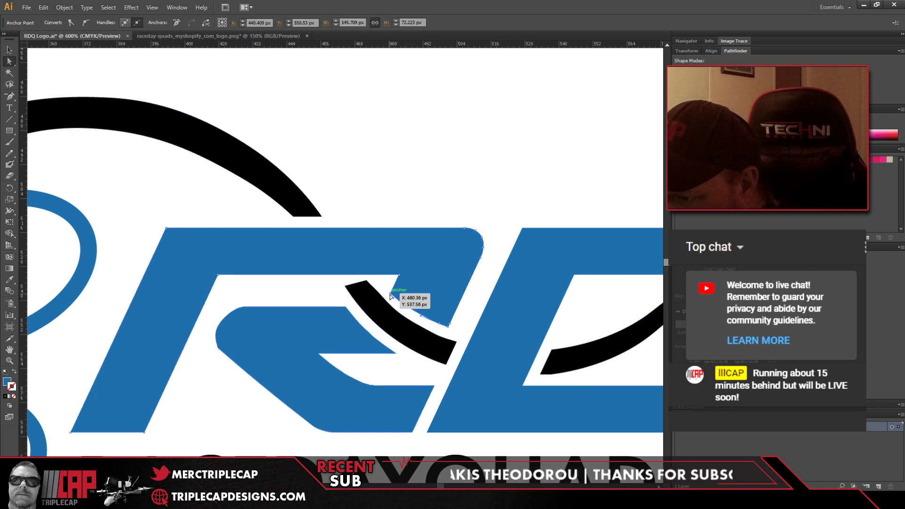
pyautogui.click(390, 295)
pyautogui.keyDown('alt'); pyautogui.scroll(4, 404, 283); pyautogui.keyUp('alt')
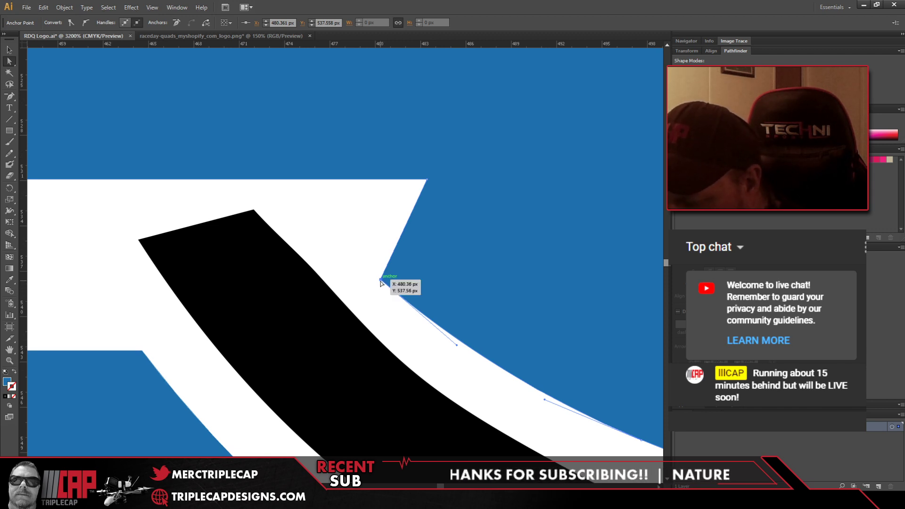
pyautogui.moveTo(381, 280); pyautogui.dragTo(383, 276)
pyautogui.click(380, 301)
pyautogui.scroll(-3, 380, 302)
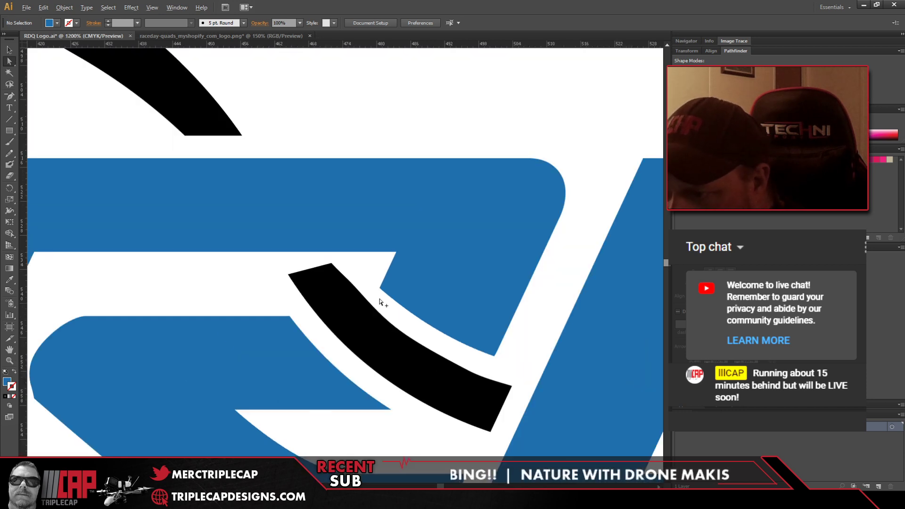
# Step: Delete the extra anchor near the upper end of the short black band's top edge with the Pen tool
pyautogui.scroll(-1, 381, 302)
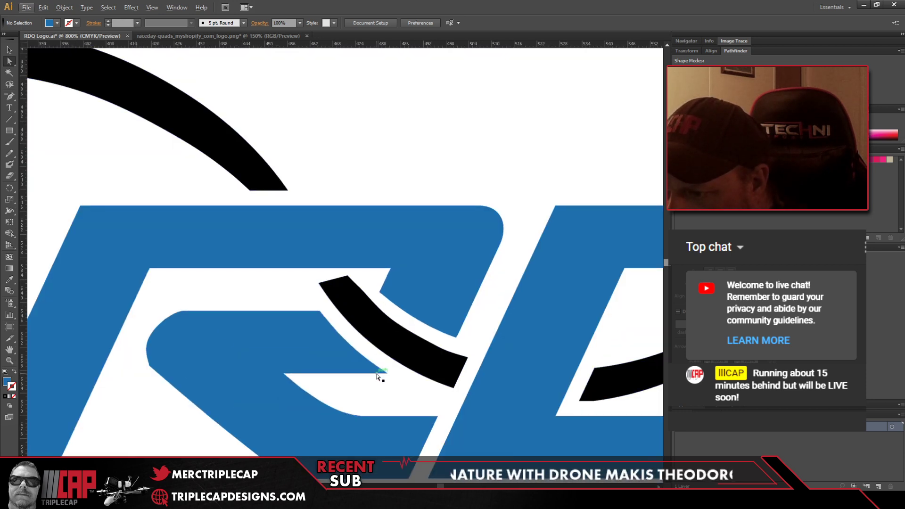
pyautogui.click(367, 305)
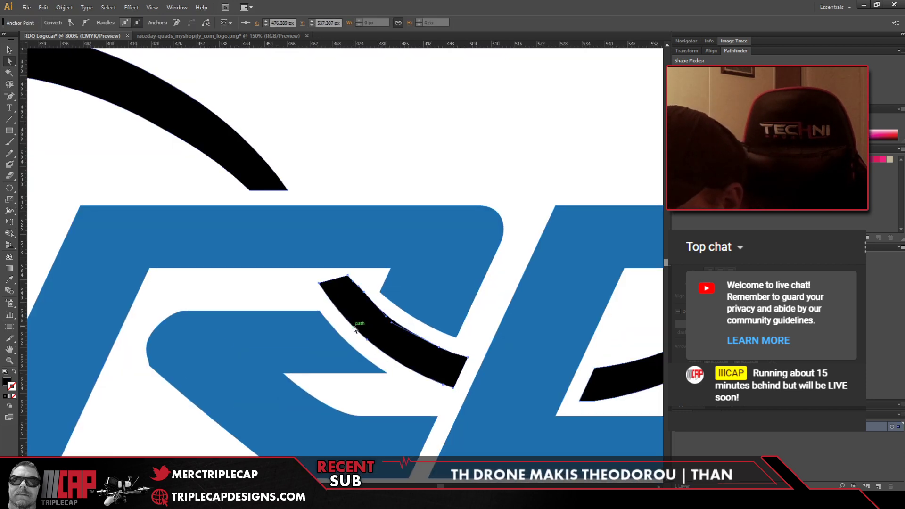
pyautogui.press('p')
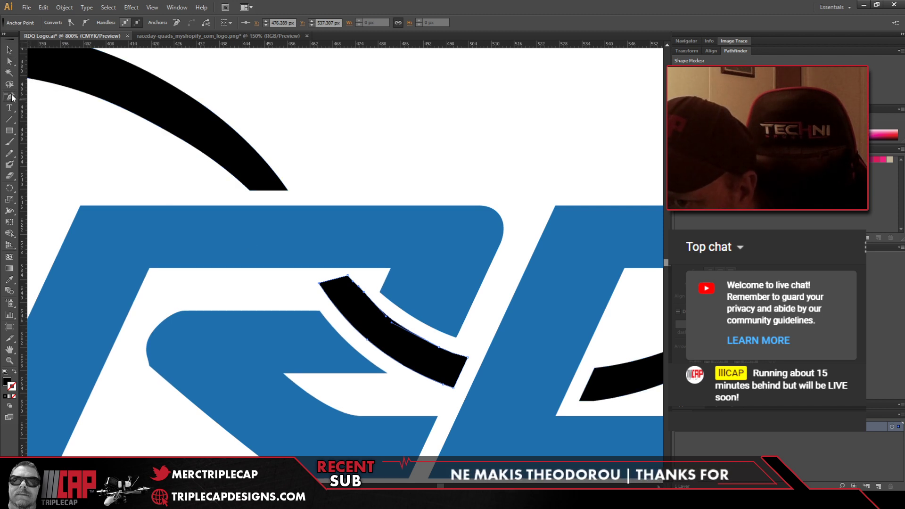
pyautogui.click(363, 293)
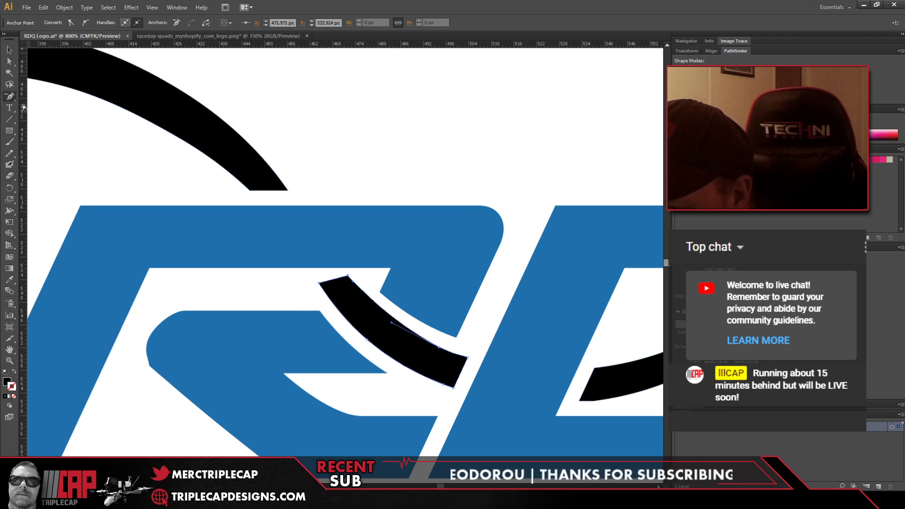
pyautogui.click(9, 49)
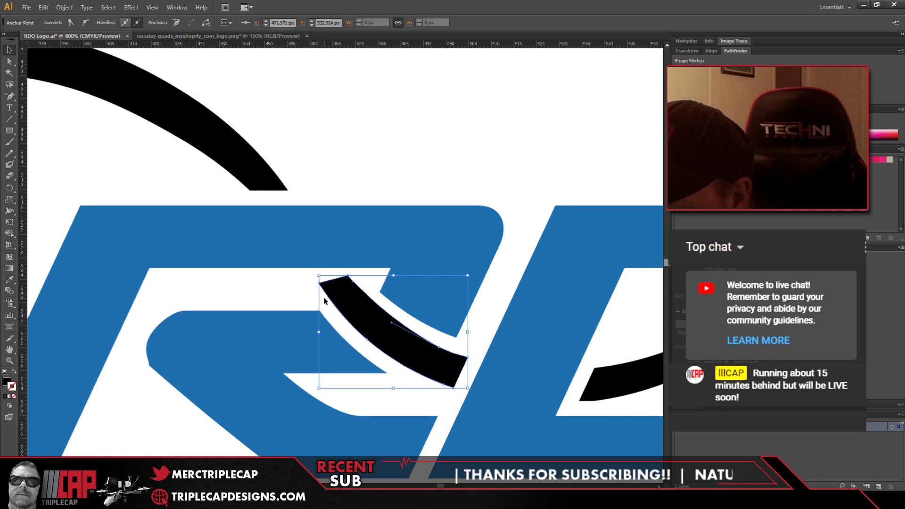
pyautogui.click(347, 277)
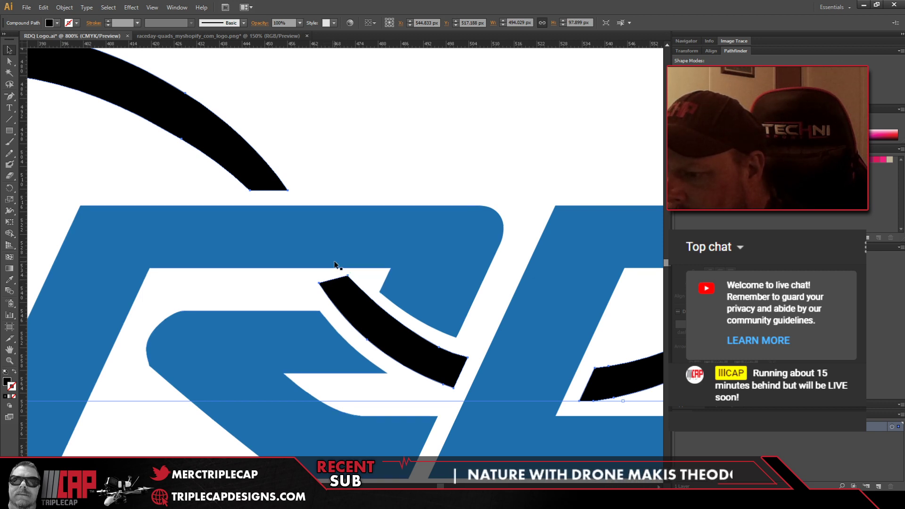
pyautogui.click(348, 277)
pyautogui.click(349, 278)
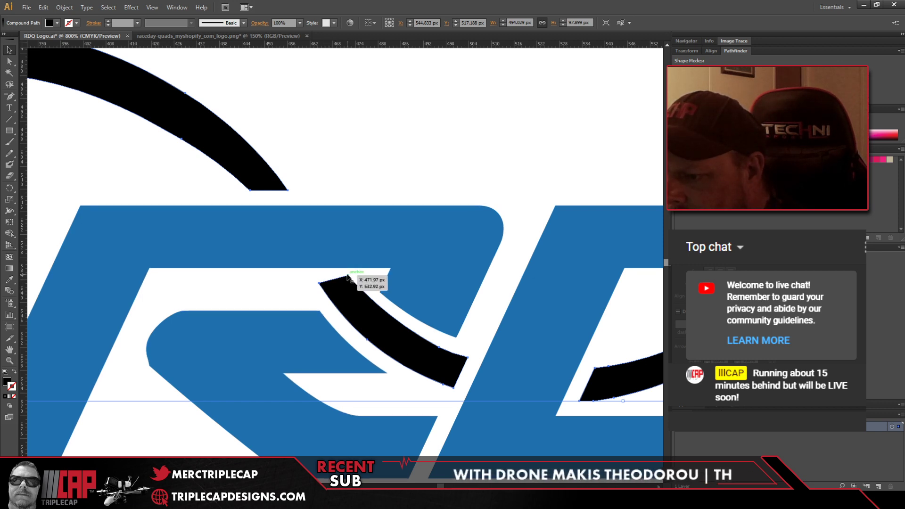
pyautogui.click(349, 278)
pyautogui.moveTo(348, 278); pyautogui.dragTo(348, 278)
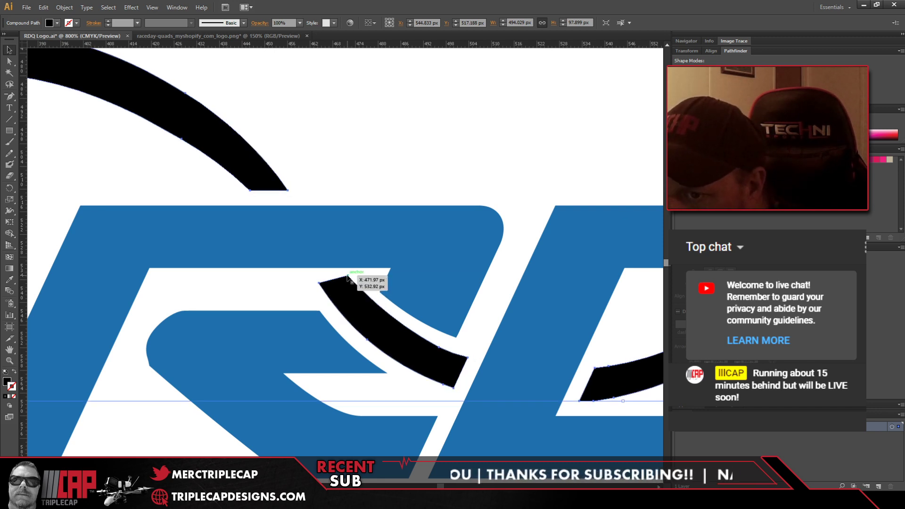
# Step: Move the short band's upper-right corner anchor about 1.75 px right and 1.85 px down, level with its left corner
pyautogui.press('a')
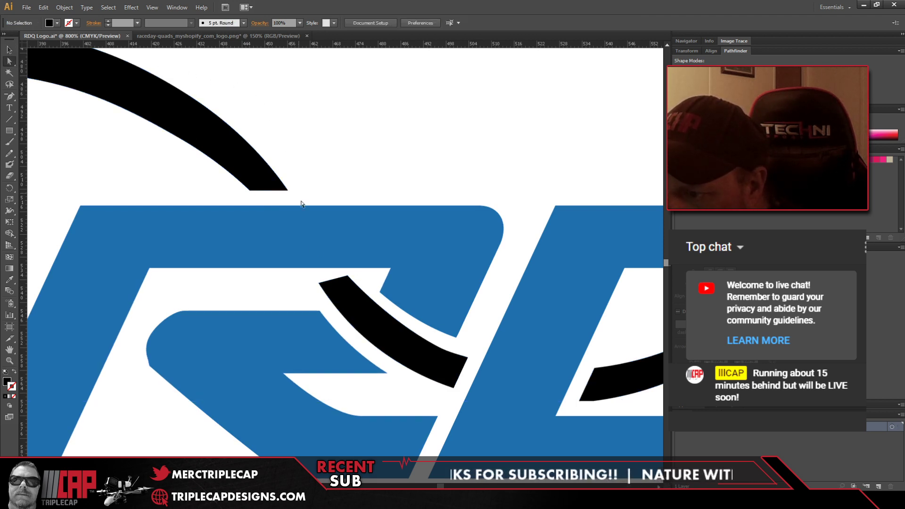
pyautogui.click(348, 277)
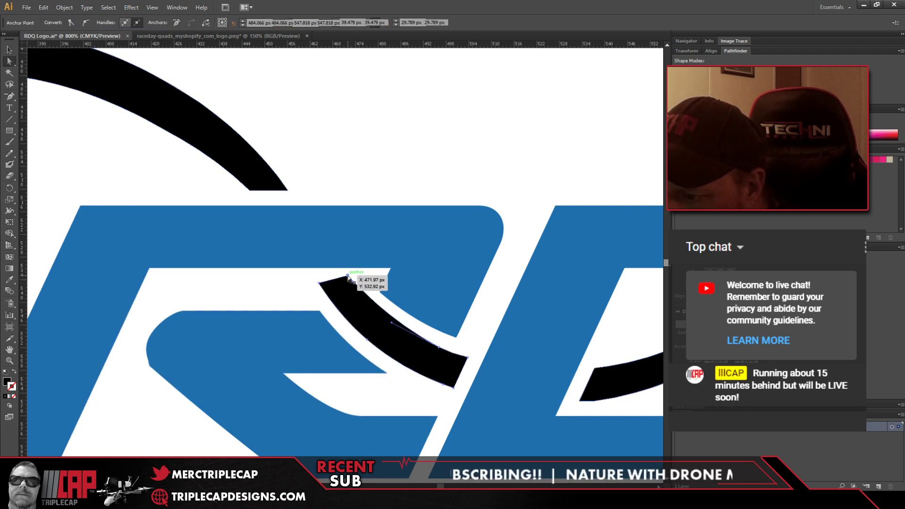
pyautogui.moveTo(348, 278); pyautogui.dragTo(354, 284)
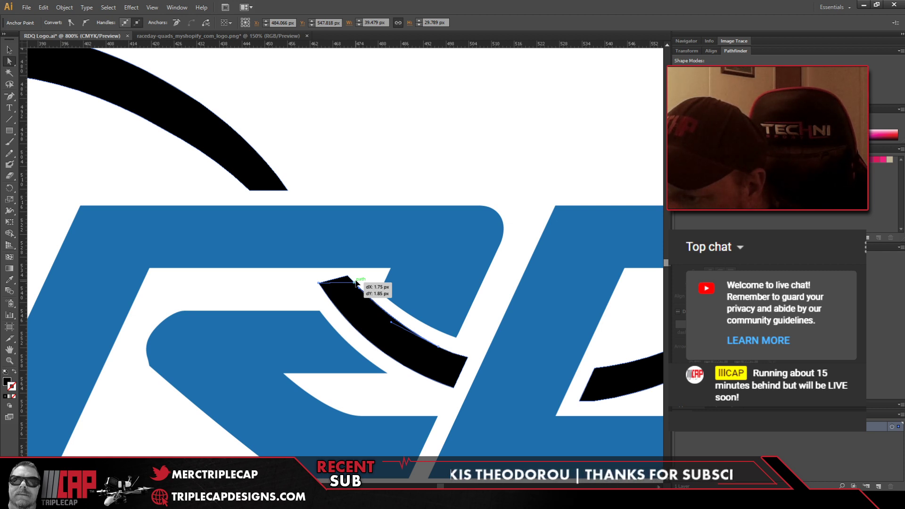
pyautogui.moveTo(354, 283); pyautogui.dragTo(354, 283)
pyautogui.click(383, 196)
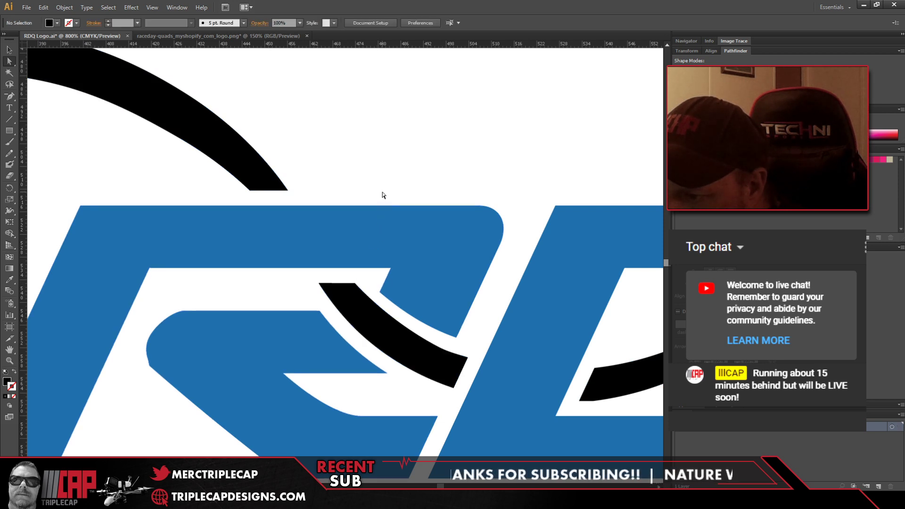
# Step: Fine-tune the short band's upper edge by slightly extending the curve handle of the anchor near its lower end
pyautogui.click(405, 345)
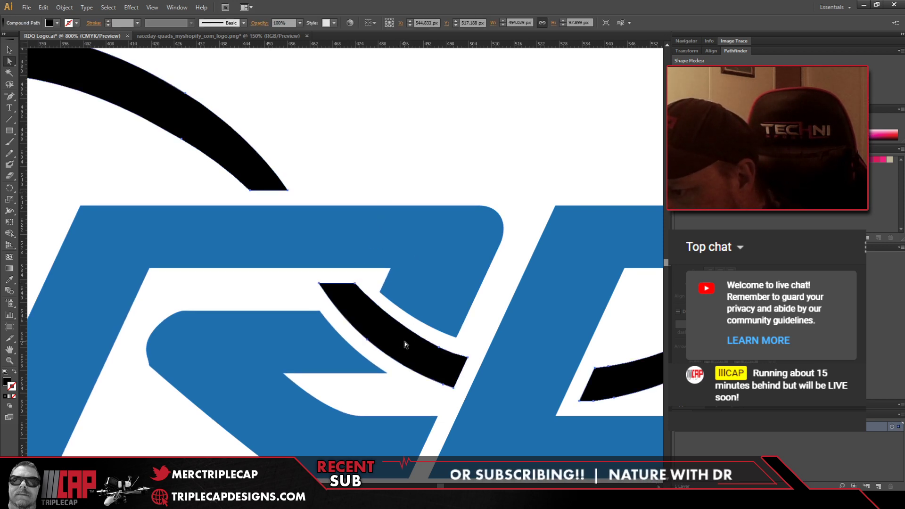
pyautogui.click(438, 347)
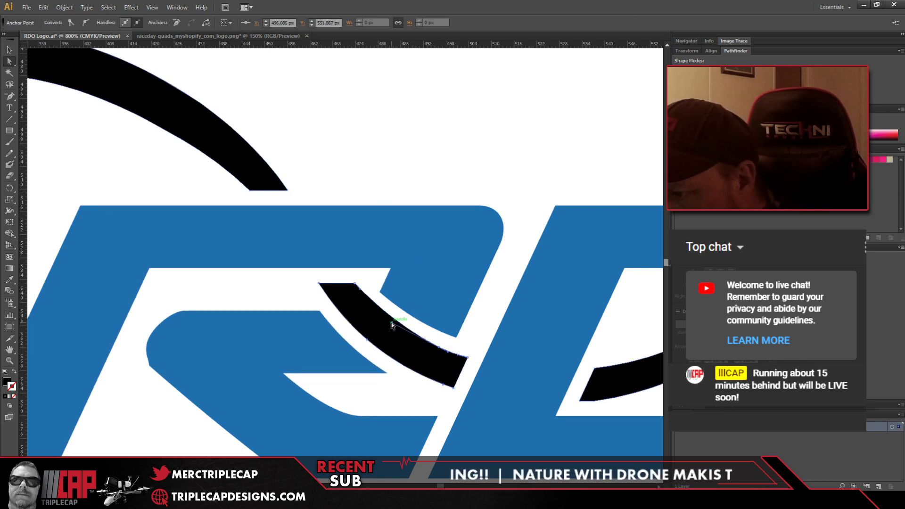
pyautogui.moveTo(391, 324)
pyautogui.mouseDown()
pyautogui.moveTo(386, 317)
pyautogui.moveTo(388, 325)
pyautogui.mouseUp()
pyautogui.click(390, 381)
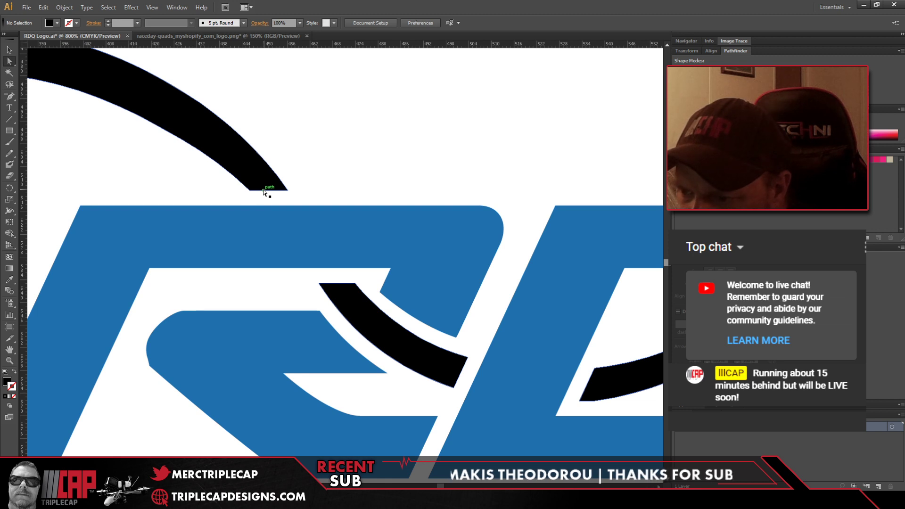
# Step: Nudge the right corner anchor at the cut end of the large black arc above the R 1 px to the right
pyautogui.scroll(-3, 332, 202)
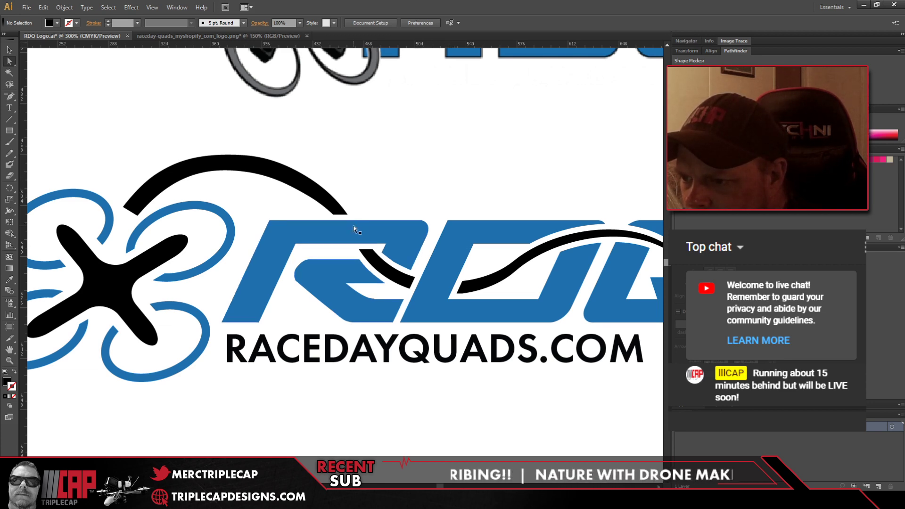
pyautogui.scroll(3, 355, 225)
pyautogui.click(333, 201)
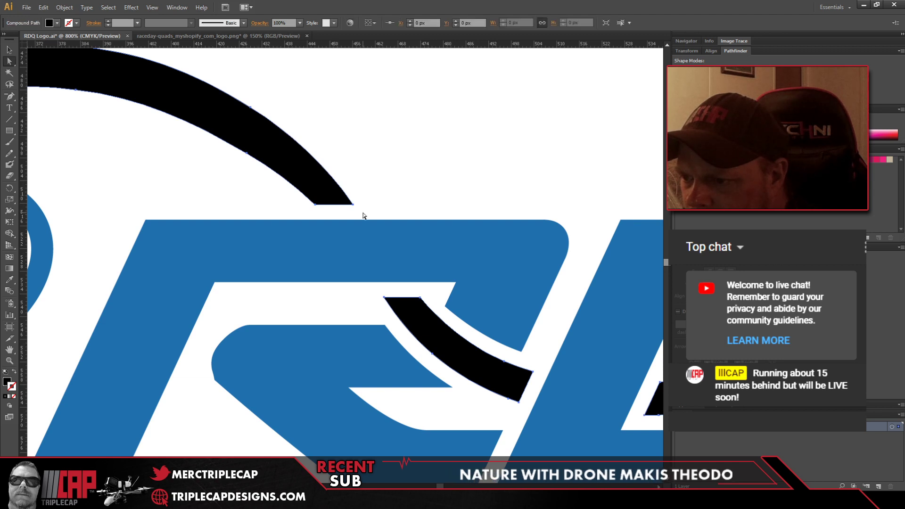
pyautogui.click(352, 206)
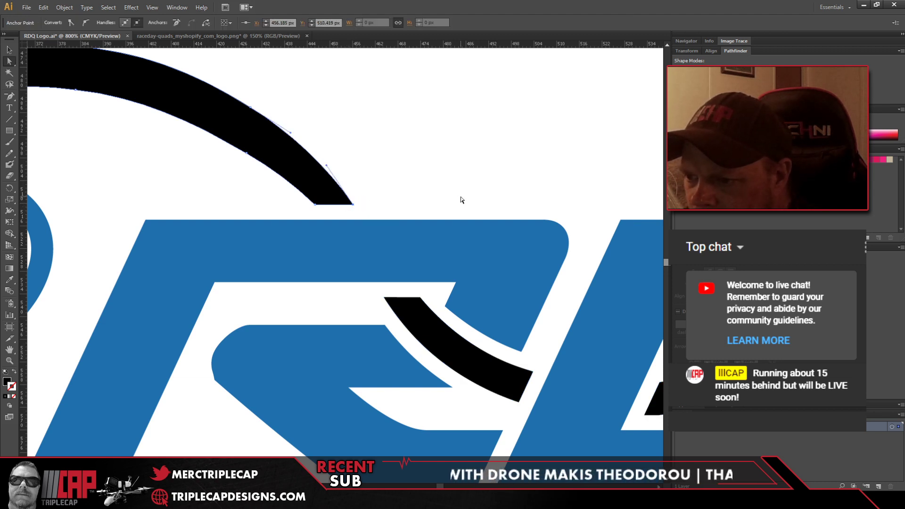
pyautogui.press('Right')
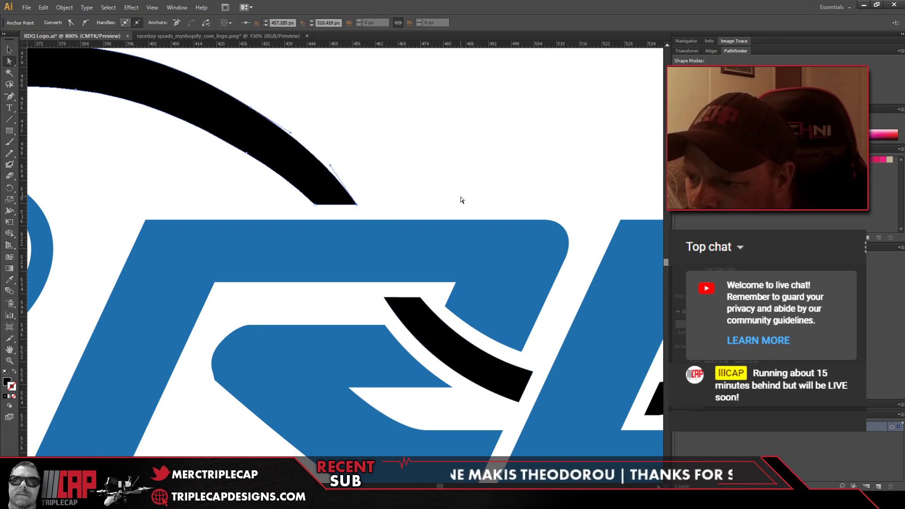
pyautogui.click(456, 199)
pyautogui.scroll(-3, 461, 200)
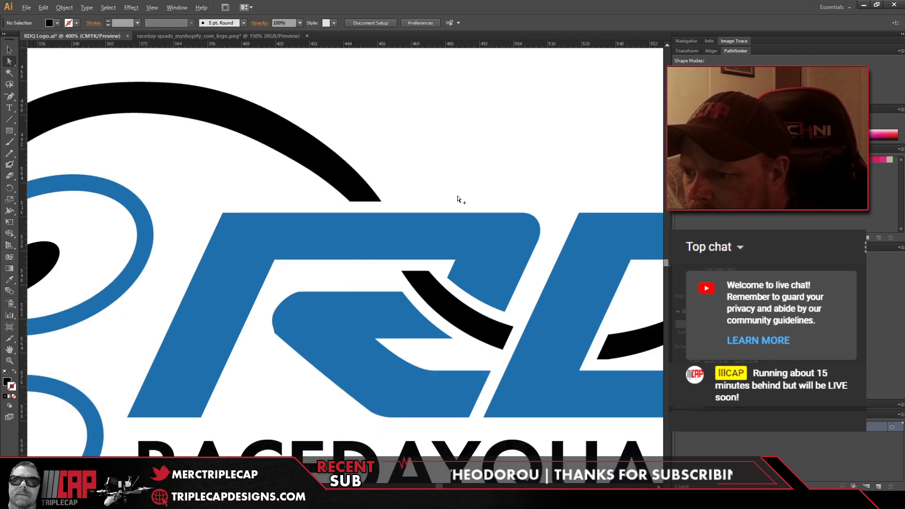
# Step: Save the RDQ Logo document and leave nothing selected
pyautogui.scroll(-1, 301, 341)
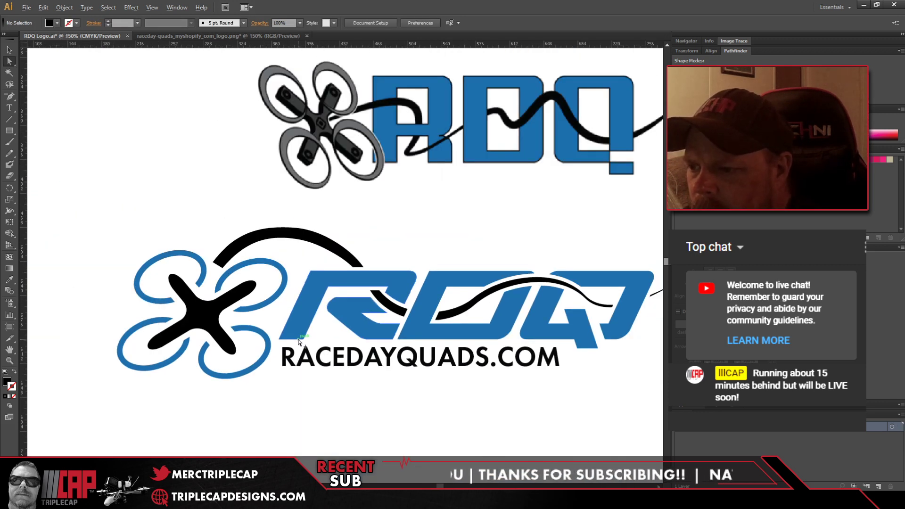
pyautogui.scroll(-1, 300, 341)
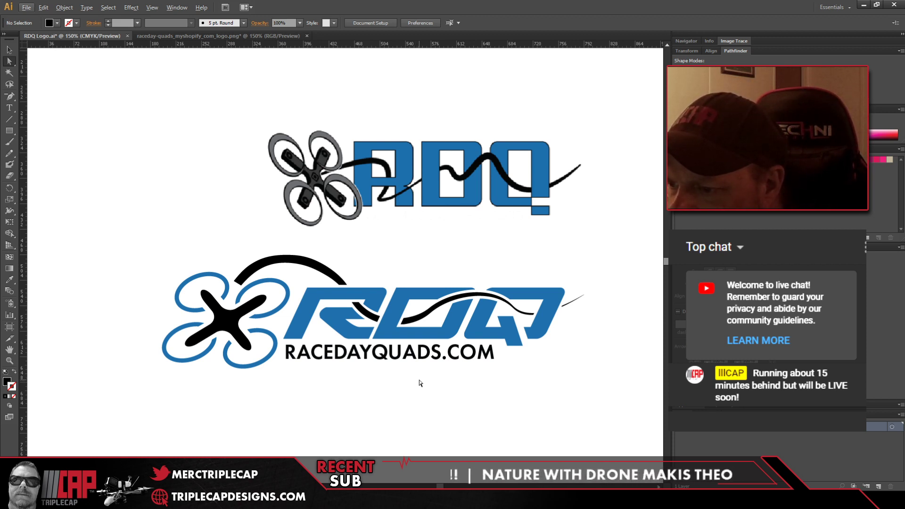
pyautogui.hotkey('ctrl', 's')
pyautogui.click(355, 201)
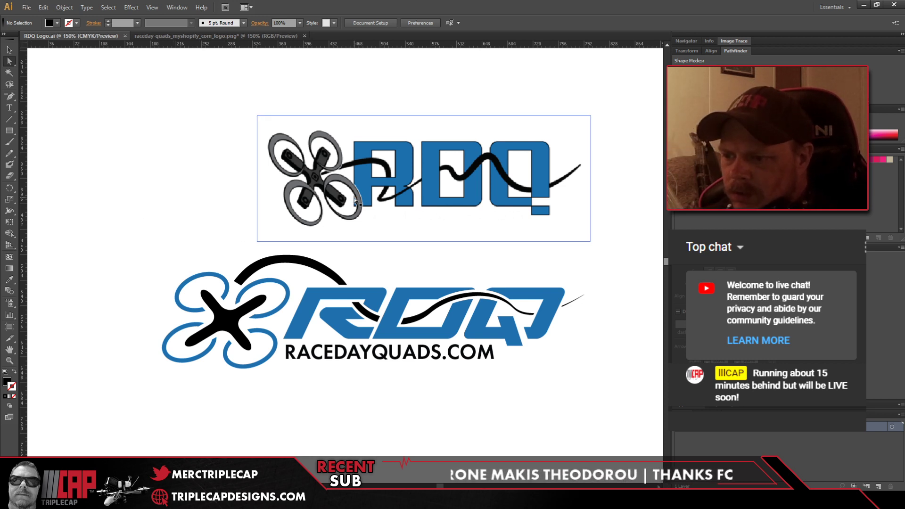
pyautogui.click(511, 252)
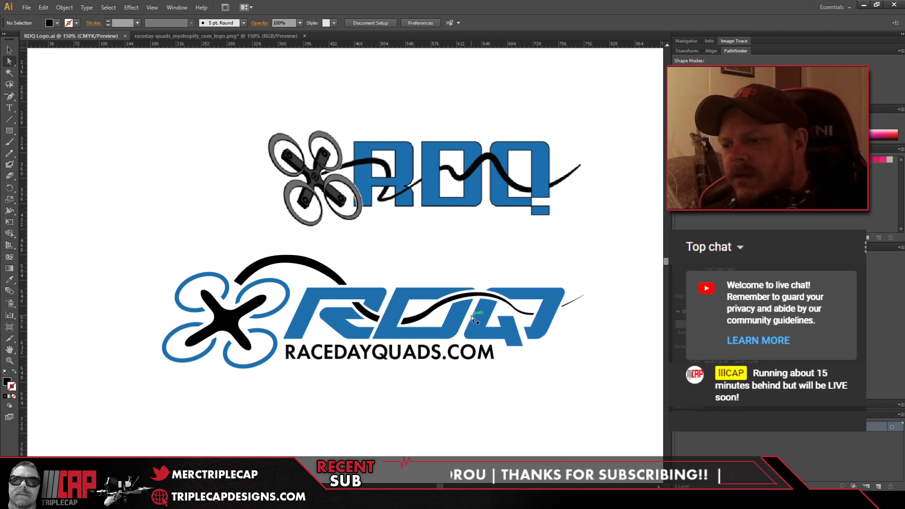
# Step: Compare the current logo with the earlier version in the raceday-quads_myshopify_com_logo.png document
pyautogui.click(205, 35)
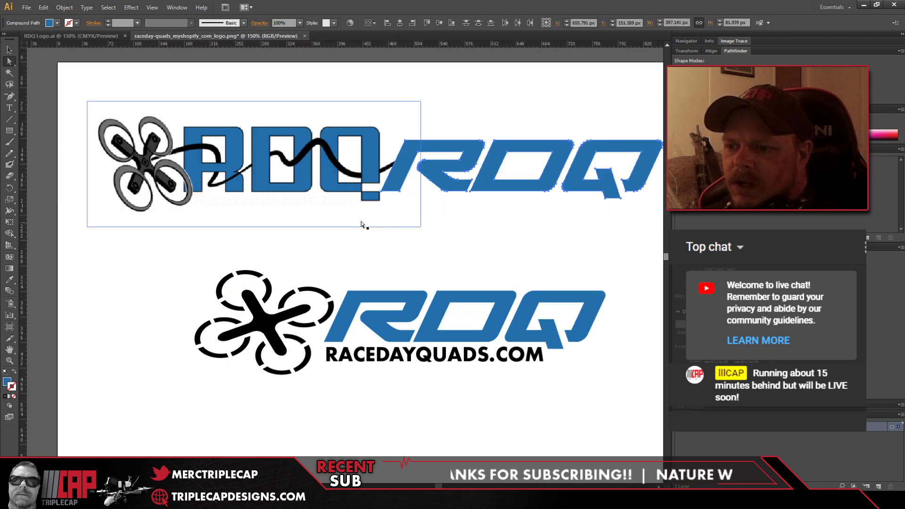
pyautogui.click(91, 36)
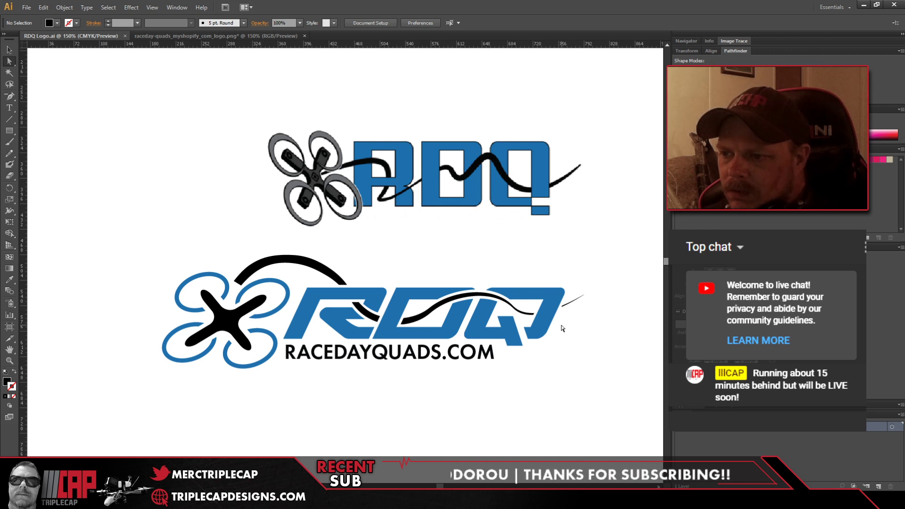
pyautogui.click(165, 36)
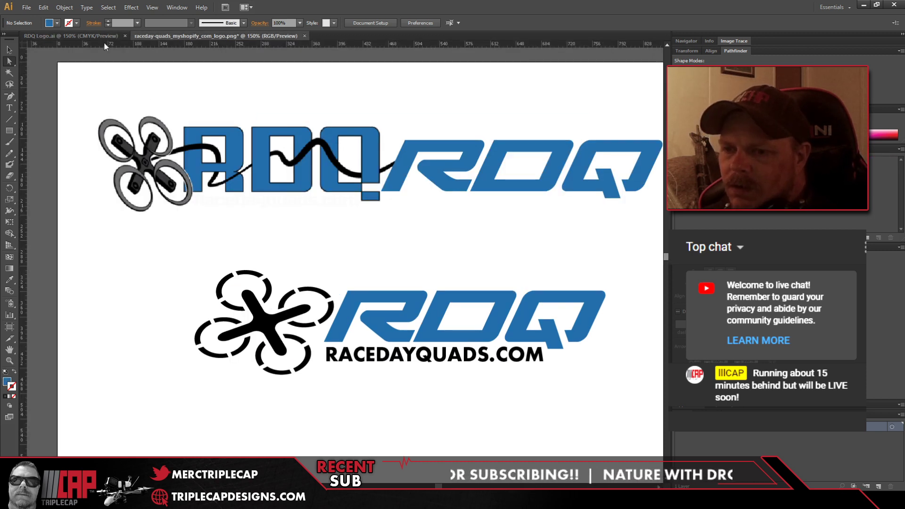
pyautogui.click(61, 35)
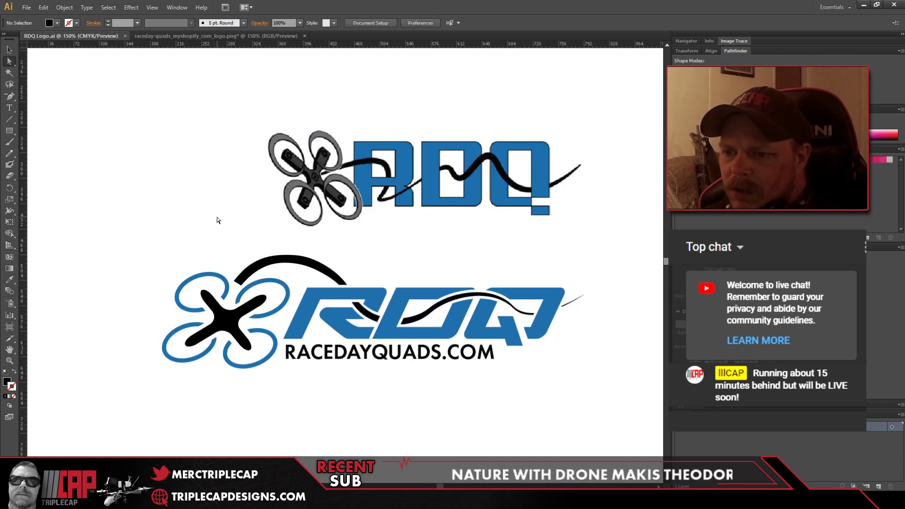
pyautogui.hotkey('ctrl', 'v')
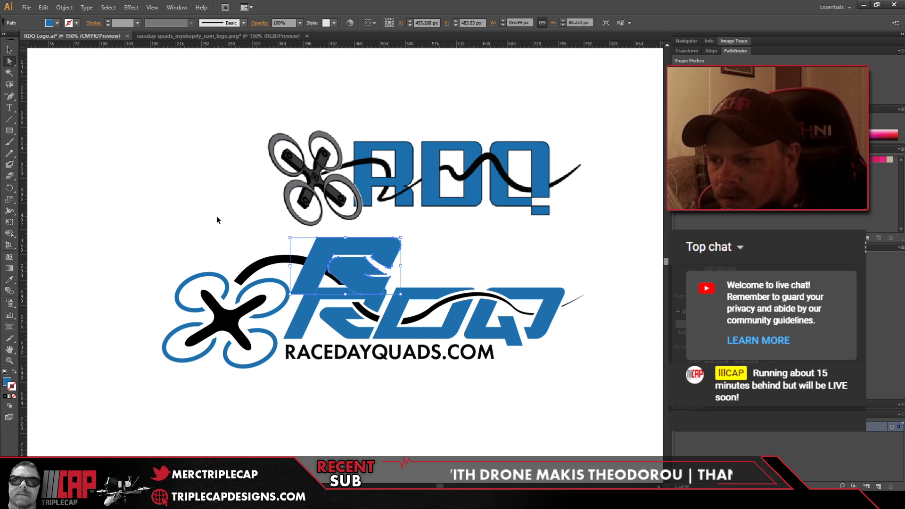
pyautogui.hotkey('ctrl', 'z')
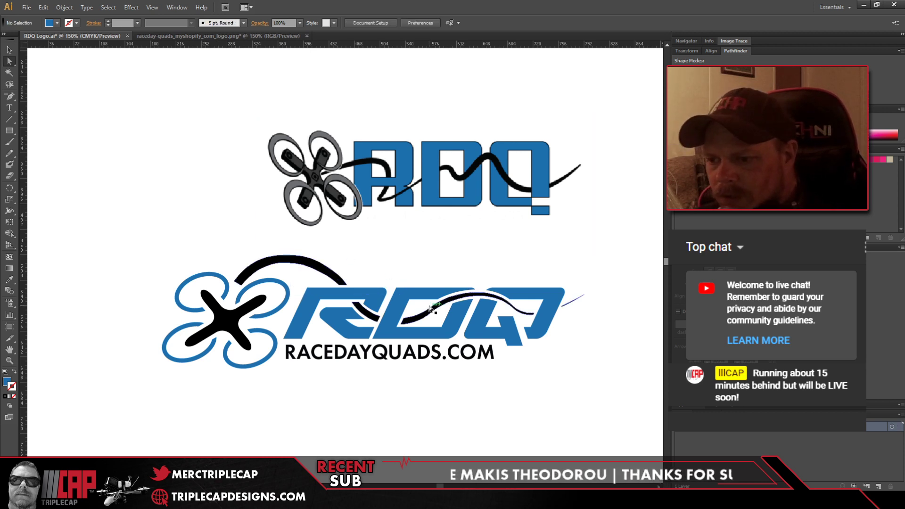
pyautogui.hotkey('ctrl', 'shift', 'z')
pyautogui.hotkey('ctrl', 'z')
# Step: Undo the recent anchor and curve edits on the large black arc and the short band inside the R
pyautogui.hotkey('ctrl', 'z')
pyautogui.hotkey('ctrl', 'z')
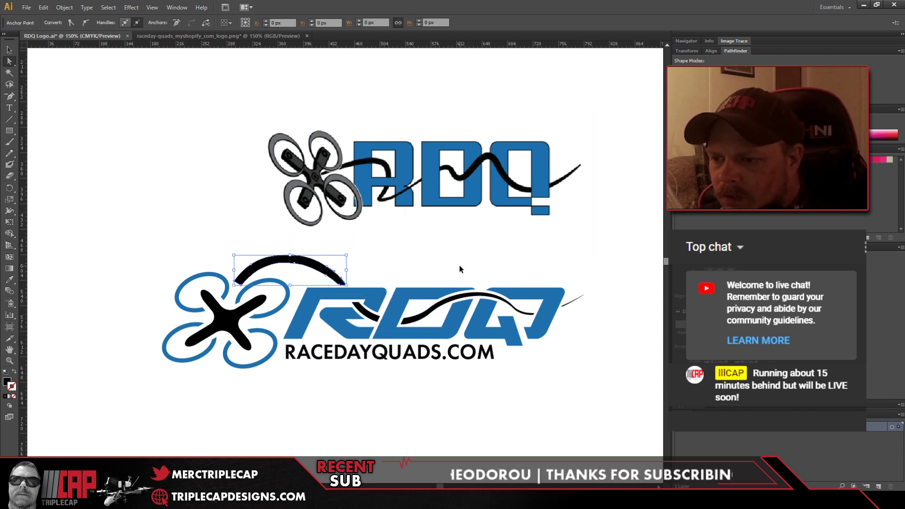
pyautogui.hotkey('ctrl', 'z')
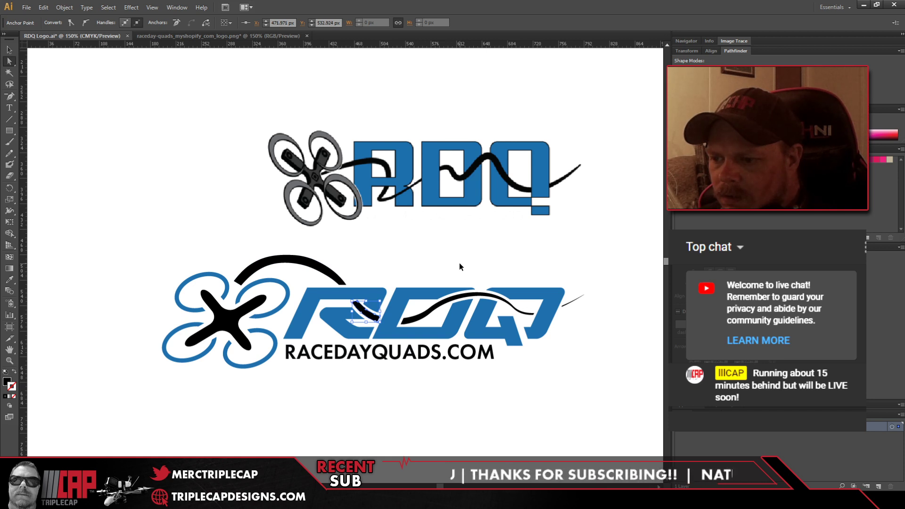
pyautogui.hotkey('ctrl', 'z')
pyautogui.hotkey('ctrl', 'z')
pyautogui.hotkey('ctrl', 'z')
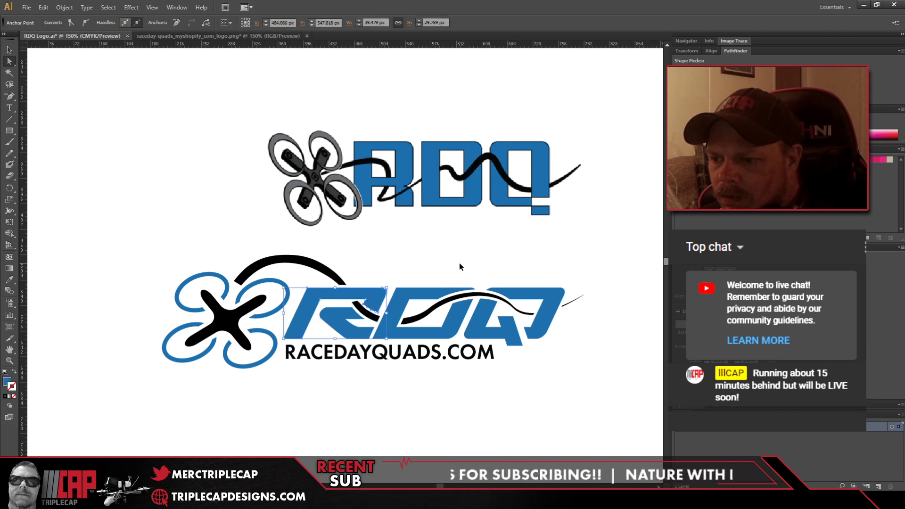
# Step: Undo the band cutout in the R, restoring the unbroken letter and the black swoosh running over it
pyautogui.hotkey('ctrl', 'z')
pyautogui.hotkey('ctrl', 'z')
pyautogui.hotkey('ctrl', 'z')
pyautogui.hotkey('ctrl', 'z')
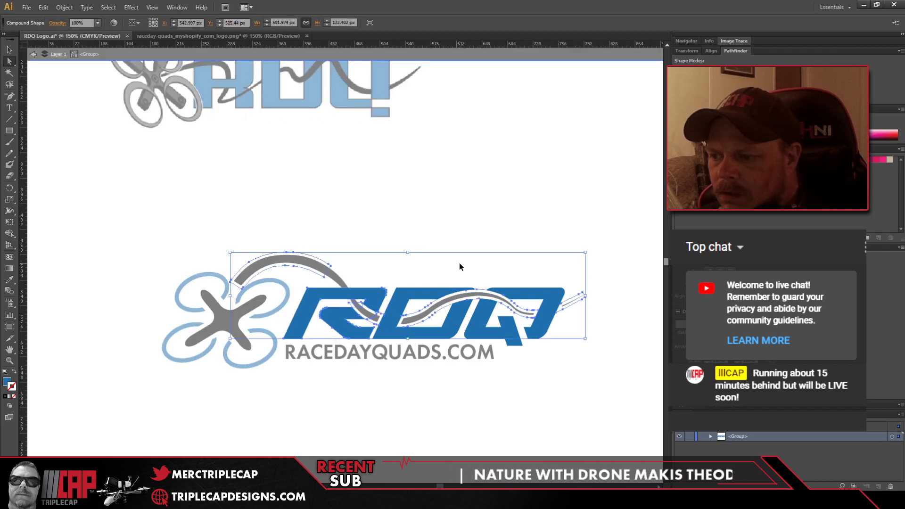
pyautogui.hotkey('ctrl', 'z')
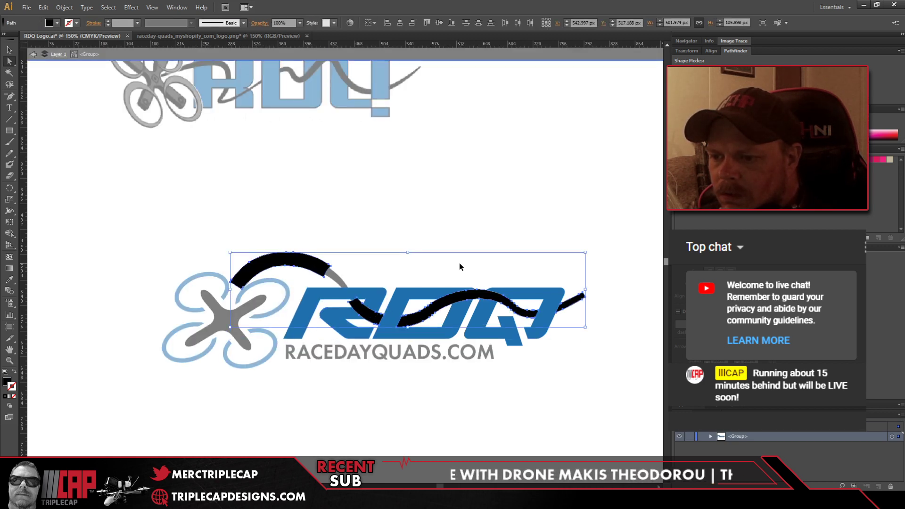
pyautogui.hotkey('ctrl', 'z')
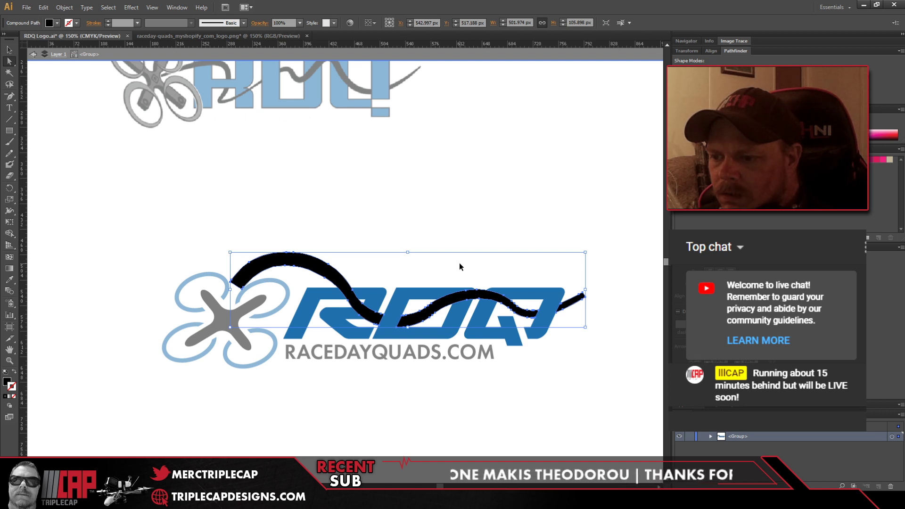
pyautogui.hotkey('ctrl', 'z')
pyautogui.hotkey('ctrl', 'z')
pyautogui.hotkey('ctrl', 'z')
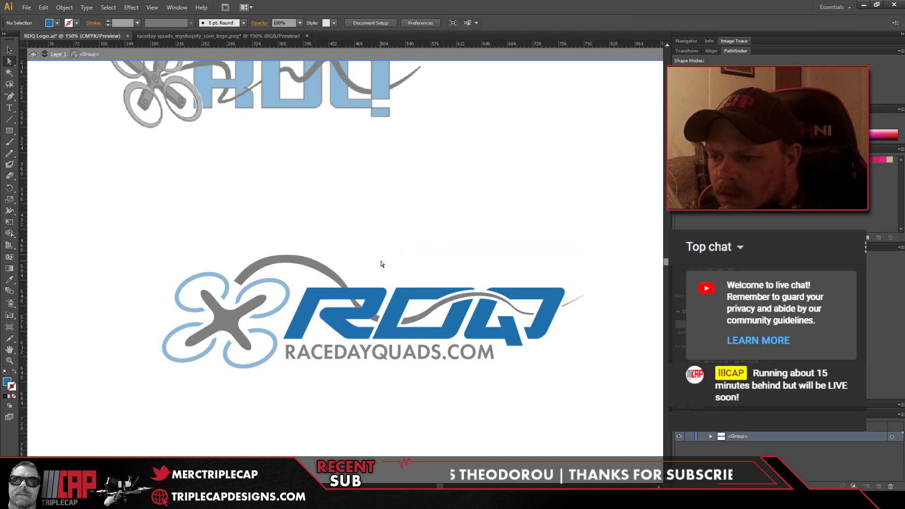
# Step: Undo the edits around the D until the black swoosh runs continuously from the R into the D
pyautogui.click(307, 266)
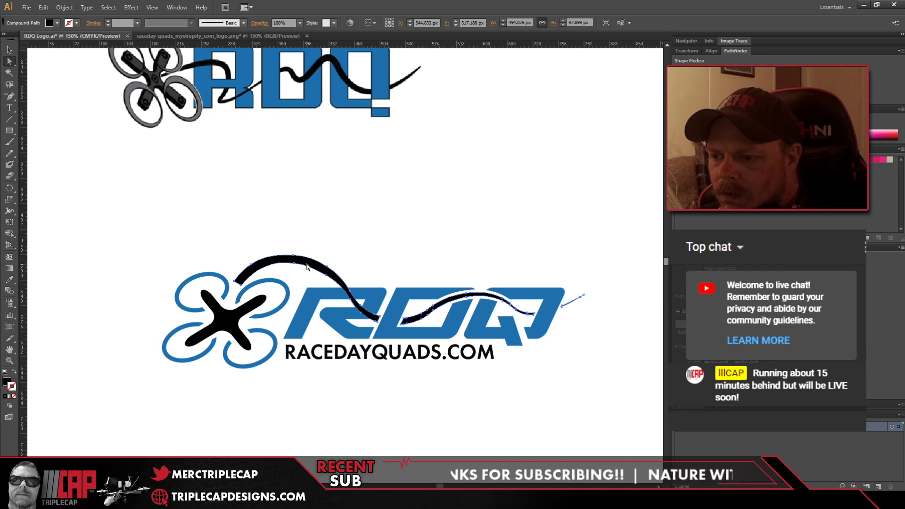
pyautogui.press('v')
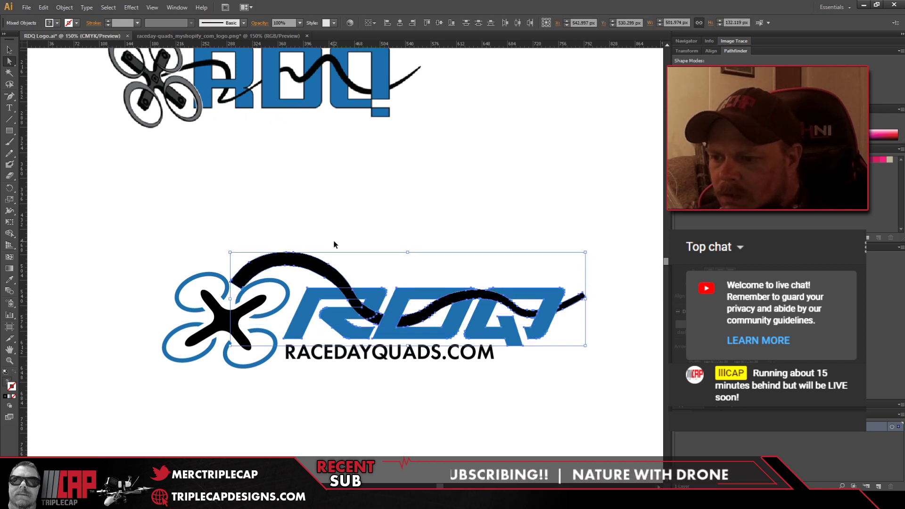
pyautogui.hotkey('ctrl', 'j')
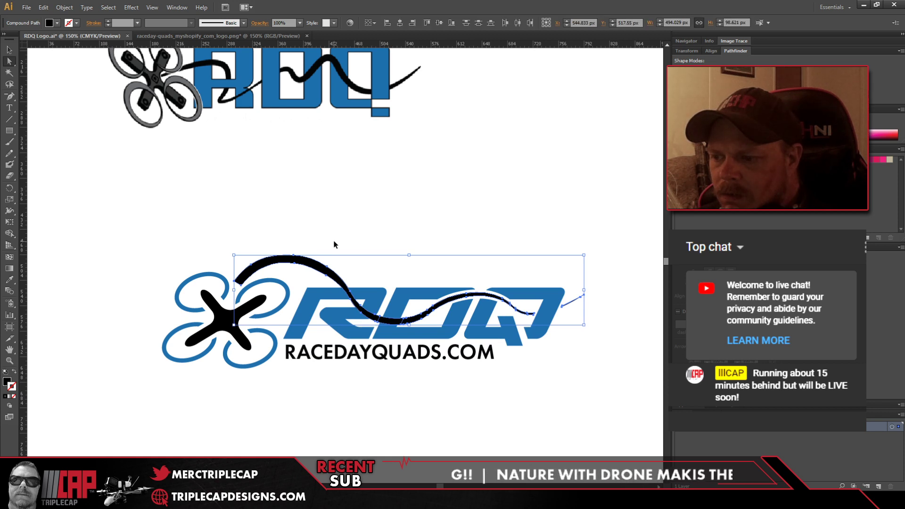
pyautogui.hotkey('ctrl', 'z')
pyautogui.click(333, 244)
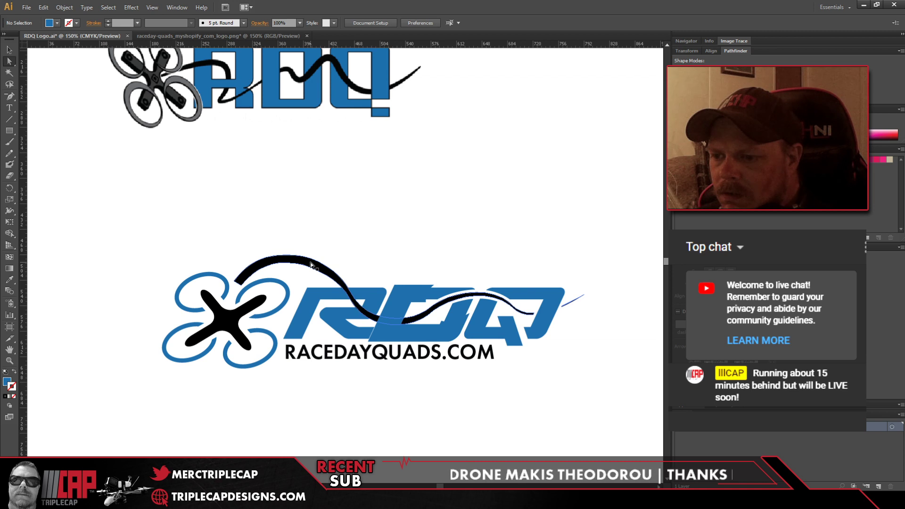
# Step: Place a duplicate of the continuous black swoosh in the empty space above the logo
pyautogui.click(9, 49)
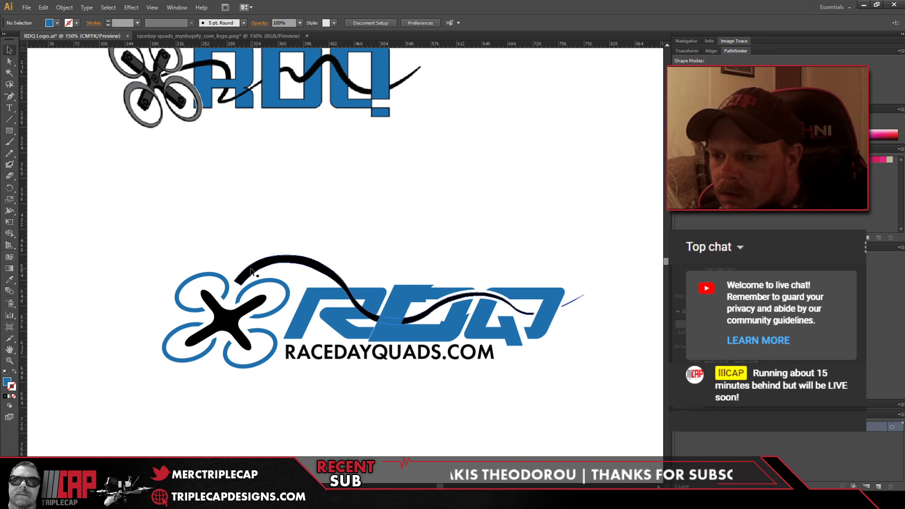
pyautogui.moveTo(262, 268); pyautogui.dragTo(270, 195)
pyautogui.hotkey('ctrl', 'z')
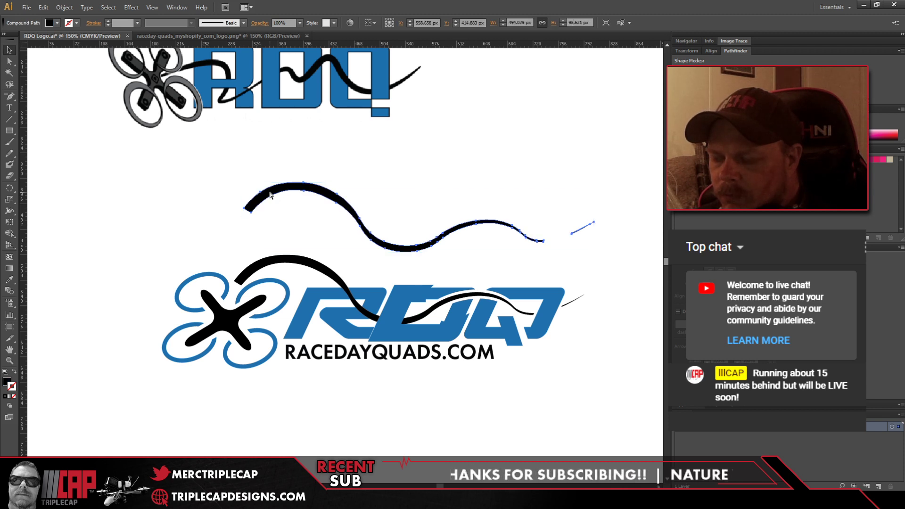
pyautogui.hotkey('ctrl', 'z')
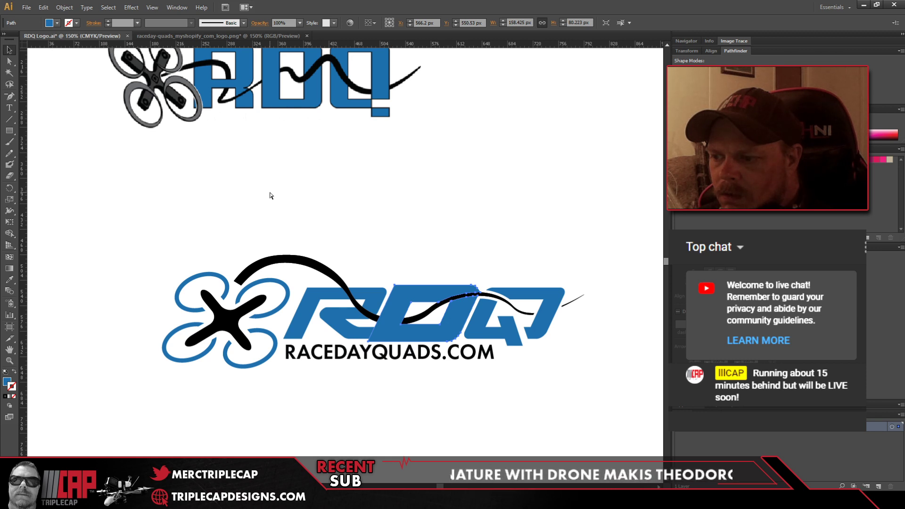
pyautogui.hotkey('ctrl', 'v')
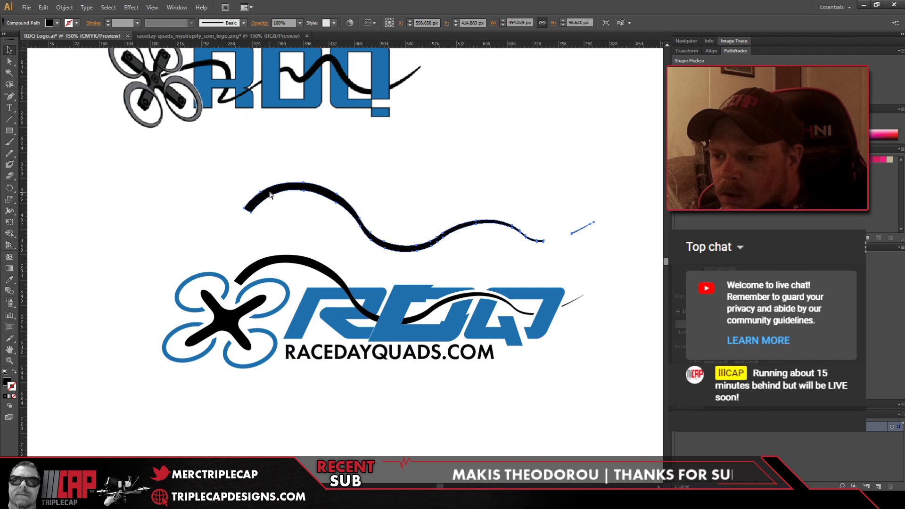
pyautogui.hotkey('ctrl', 'z')
pyautogui.hotkey('ctrl', 'z')
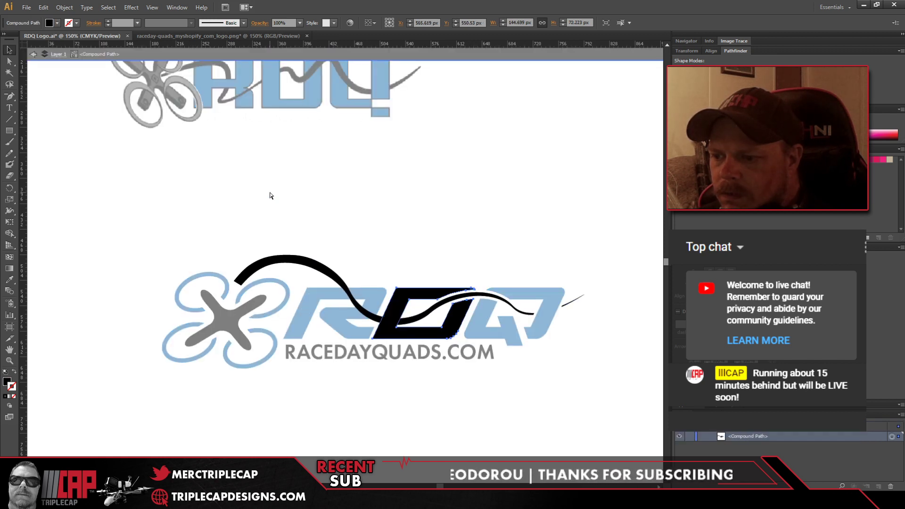
pyautogui.hotkey('ctrl', 'shift', 'z')
pyautogui.hotkey('ctrl', 'shift', 'z')
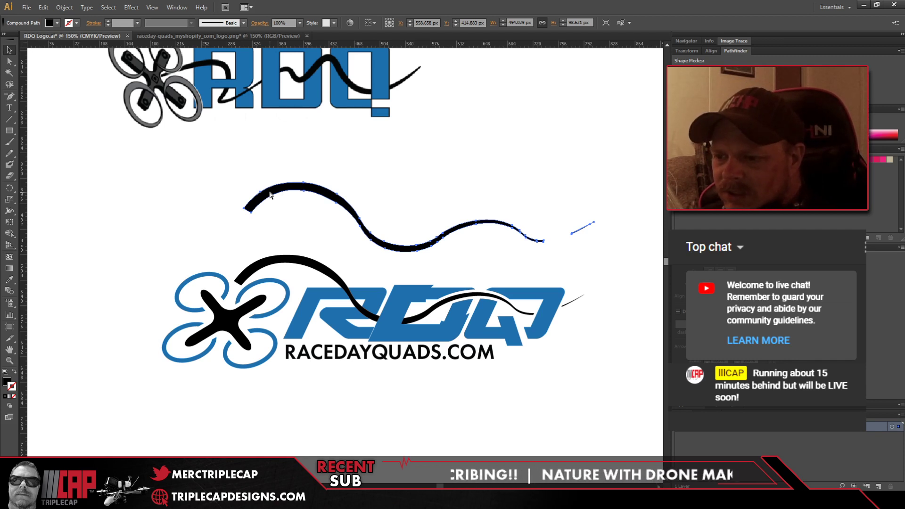
pyautogui.click(270, 195)
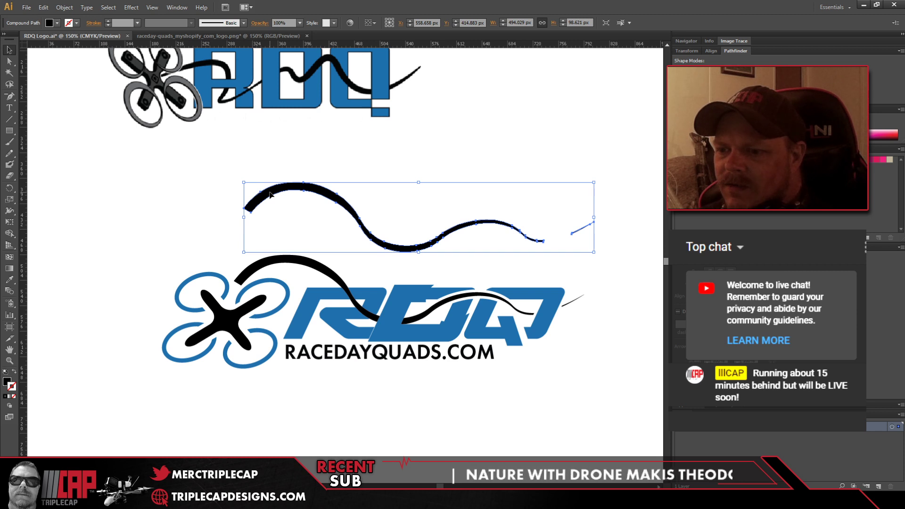
# Step: Undo the swoosh duplicate and the cutout in the D, restoring the whole D inside the letter group
pyautogui.hotkey('ctrl', 'z')
pyautogui.hotkey('ctrl', 'z')
pyautogui.hotkey('ctrl', 'z')
pyautogui.hotkey('ctrl', 'z')
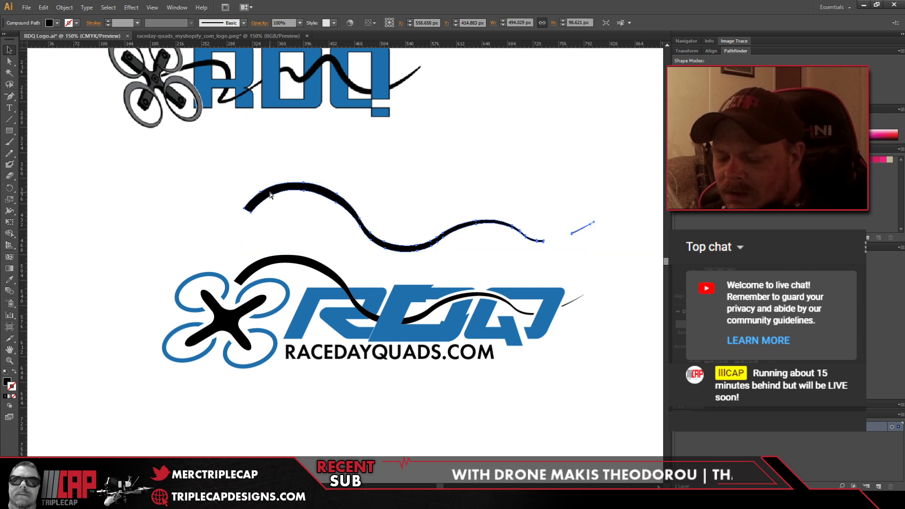
pyautogui.hotkey('ctrl', 'shift', 'z')
pyautogui.hotkey('ctrl', 'shift', 'z')
pyautogui.hotkey('ctrl', 'z')
pyautogui.hotkey('ctrl', 'shift', 'z')
pyautogui.hotkey('ctrl', 'z')
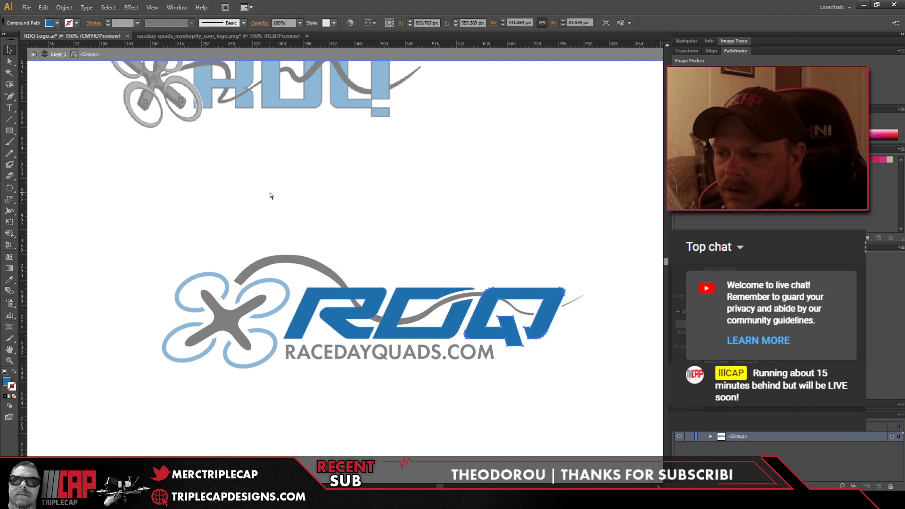
pyautogui.hotkey('ctrl', 'shift', 'z')
pyautogui.hotkey('ctrl', 'shift', 'z')
pyautogui.hotkey('ctrl', 'z')
pyautogui.hotkey('ctrl', 'z')
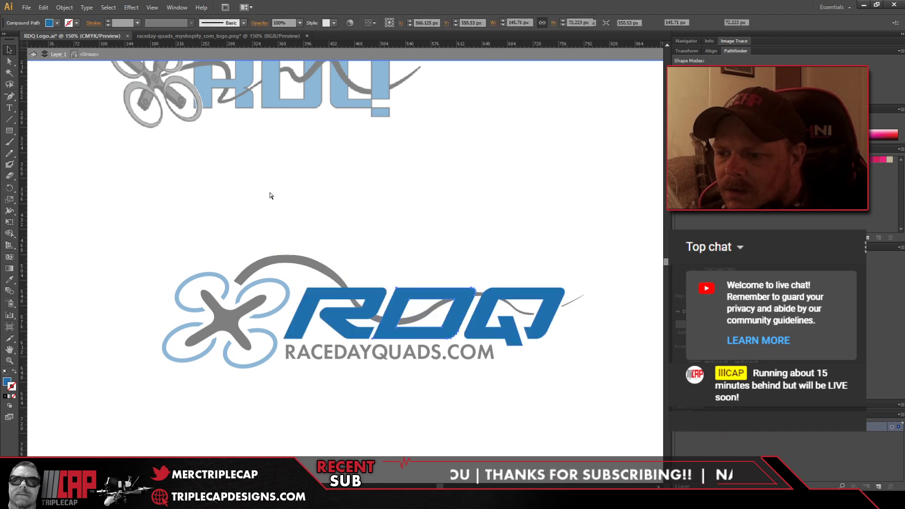
# Step: Step back and forth through the edit history to compare the thickened black swoosh with the thin one
pyautogui.hotkey('ctrl', 'shift', 'z')
pyautogui.hotkey('ctrl', 'shift', 'z')
pyautogui.hotkey('ctrl', 'shift', 'z')
pyautogui.hotkey('ctrl', 'z')
pyautogui.hotkey('ctrl', 'z')
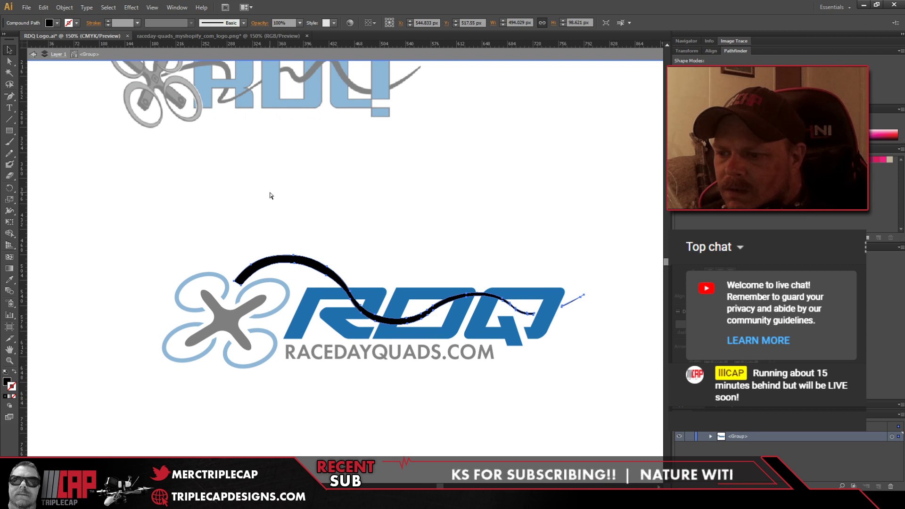
pyautogui.hotkey('ctrl', 'z')
pyautogui.hotkey('ctrl', 'shift', 'z')
pyautogui.hotkey('ctrl', 'shift', 'z')
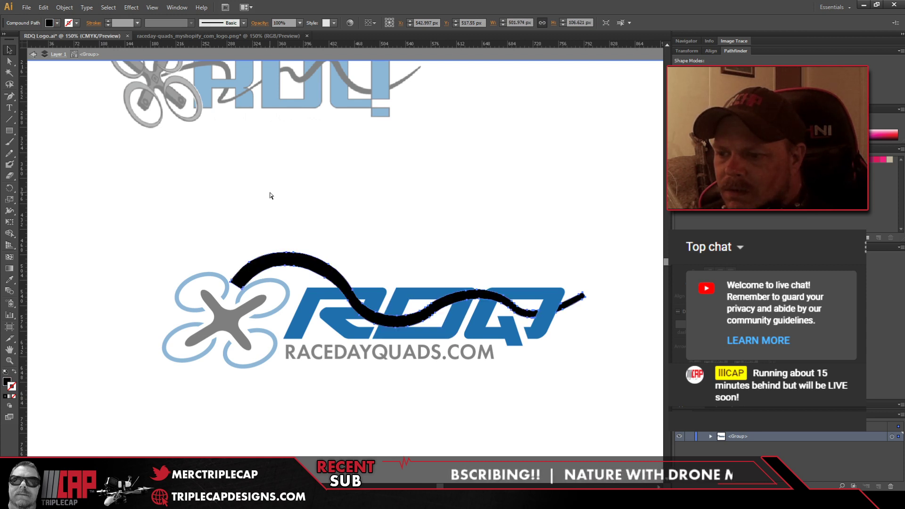
pyautogui.hotkey('ctrl', 'z')
pyautogui.hotkey('ctrl', 'shift', 'z')
pyautogui.hotkey('ctrl', 'z')
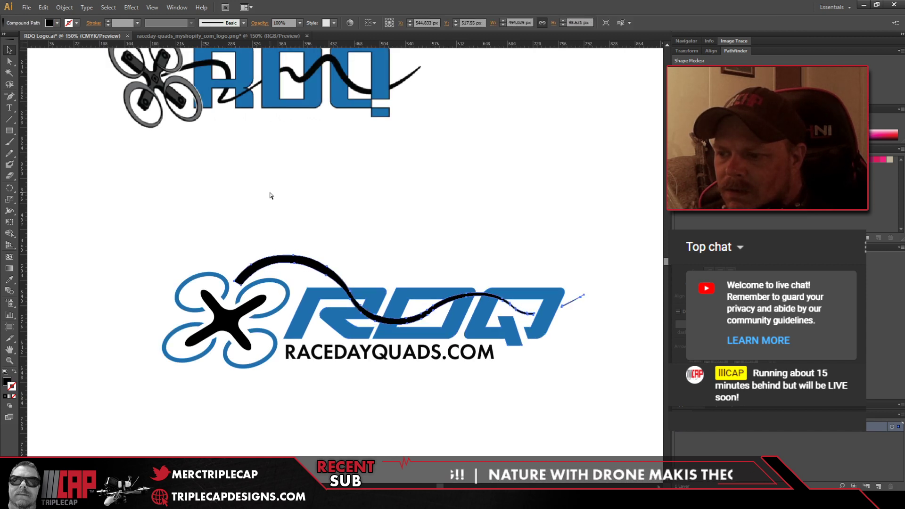
# Step: Undo the edits around the Q and D until the duplicate swoosh sits above the logo with the widened D in place
pyautogui.hotkey('ctrl', 'z')
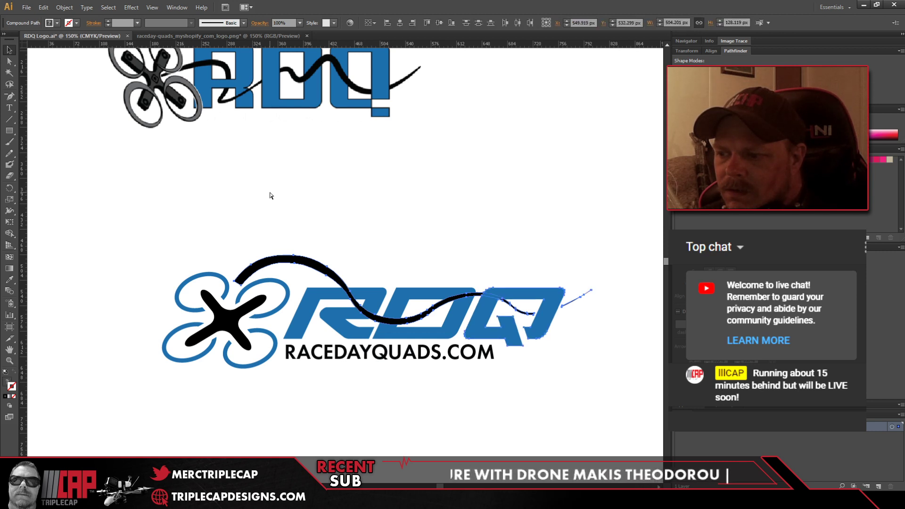
pyautogui.hotkey('ctrl', 'z')
pyautogui.hotkey('ctrl', 'z')
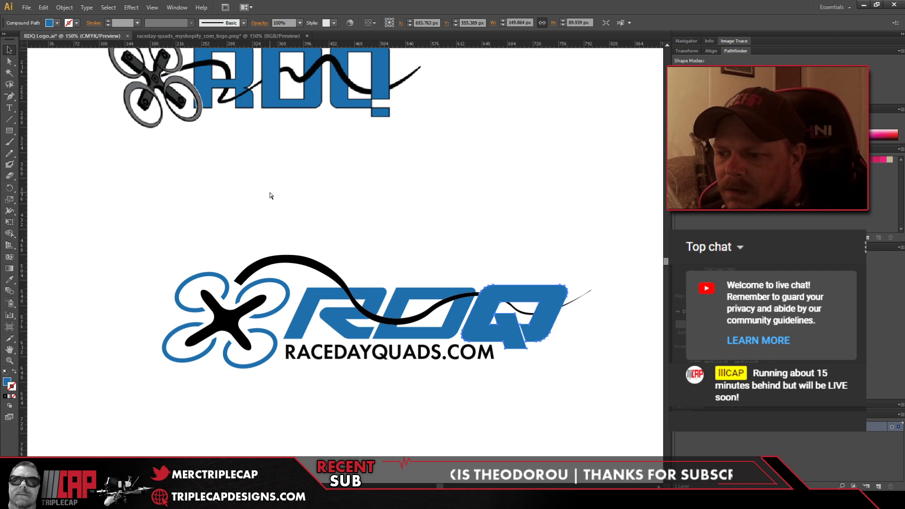
pyautogui.hotkey('ctrl', 'z')
pyautogui.hotkey('ctrl', 'z')
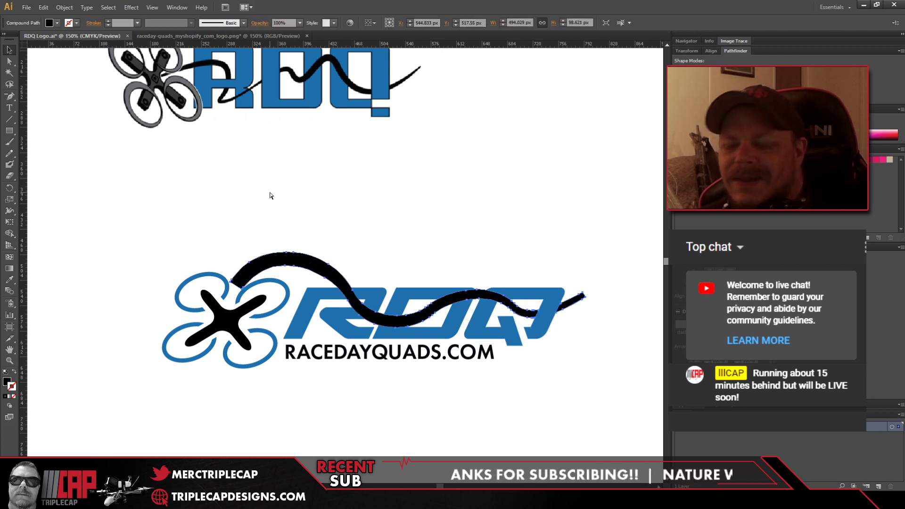
pyautogui.hotkey('ctrl', 'z')
pyautogui.hotkey('ctrl', 'z')
pyautogui.hotkey('ctrl', 'z')
pyautogui.hotkey('ctrl', 'z')
pyautogui.hotkey('ctrl', 'z')
pyautogui.hotkey('ctrl', 'z')
pyautogui.hotkey('ctrl', 'z')
pyautogui.hotkey('ctrl', 'z')
pyautogui.hotkey('ctrl', 'z')
pyautogui.hotkey('ctrl', 'z')
pyautogui.hotkey('ctrl', 'z')
pyautogui.hotkey('ctrl', 'z')
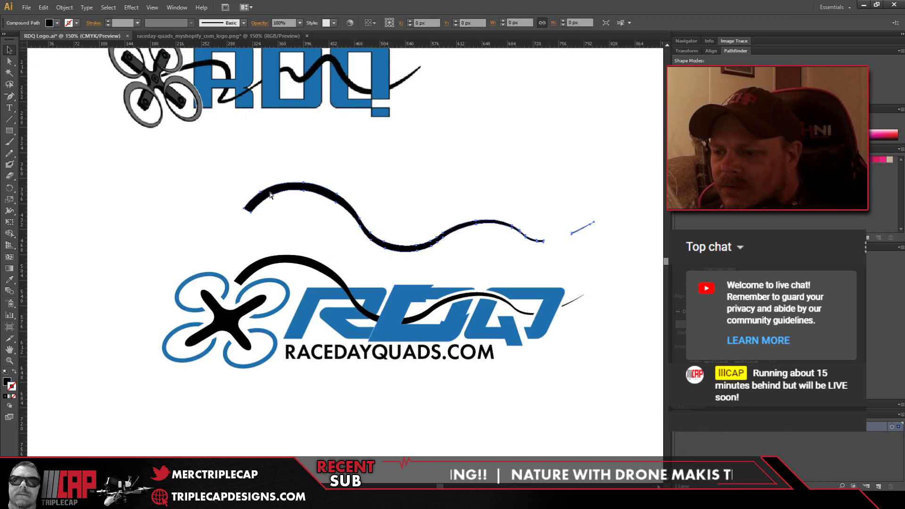
# Step: Keep the duplicate swoosh above the logo and save this version as RDQ Logo2.ai
pyautogui.click(346, 204)
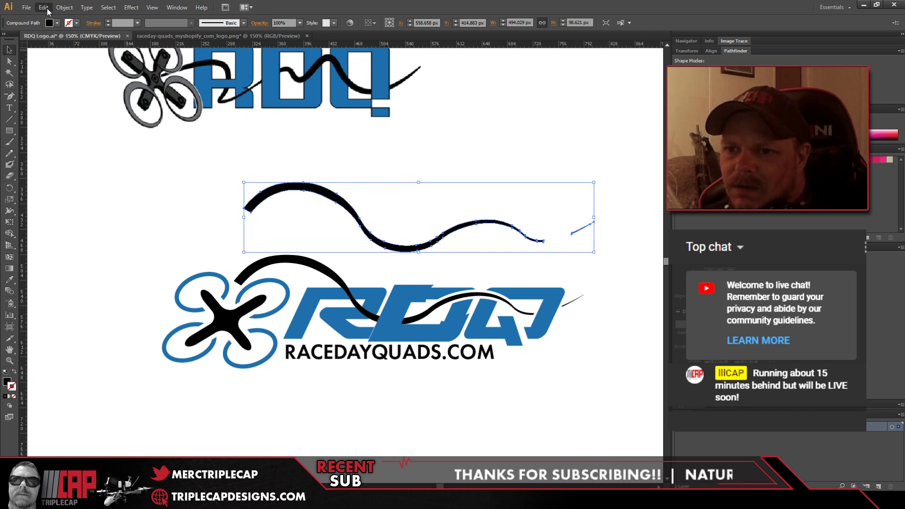
pyautogui.hotkey('ctrl', 'z')
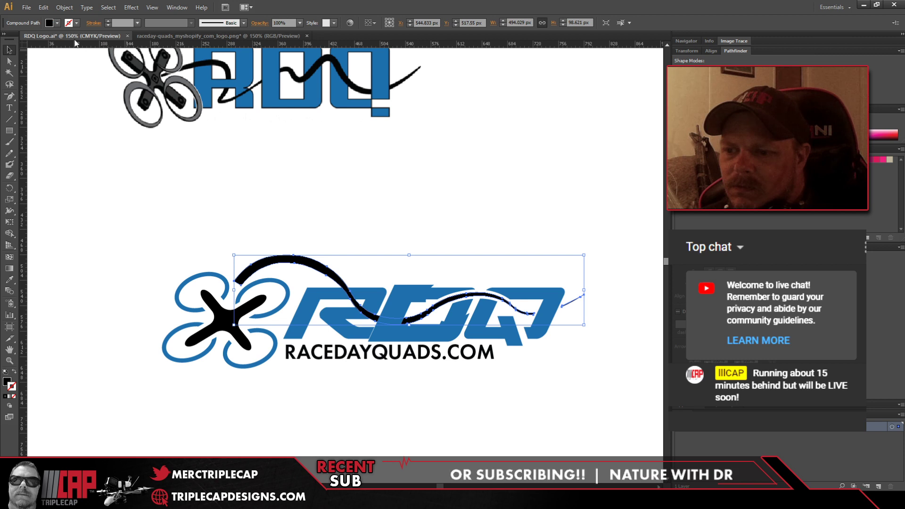
pyautogui.hotkey('ctrl', 'shift', 'z')
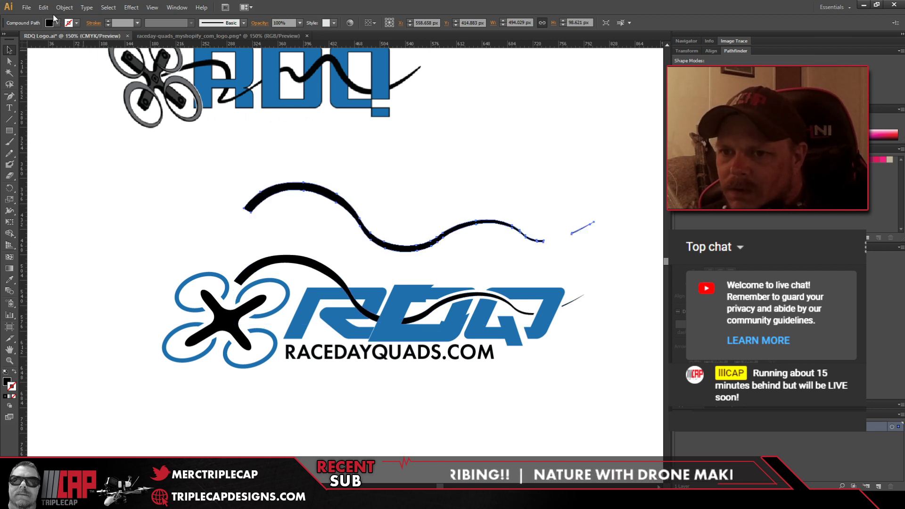
pyautogui.click(210, 123)
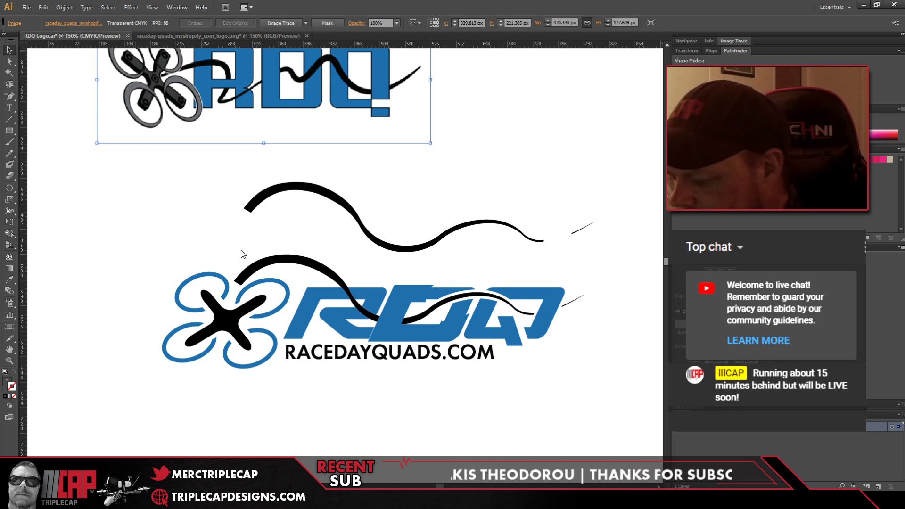
pyautogui.press('Return')
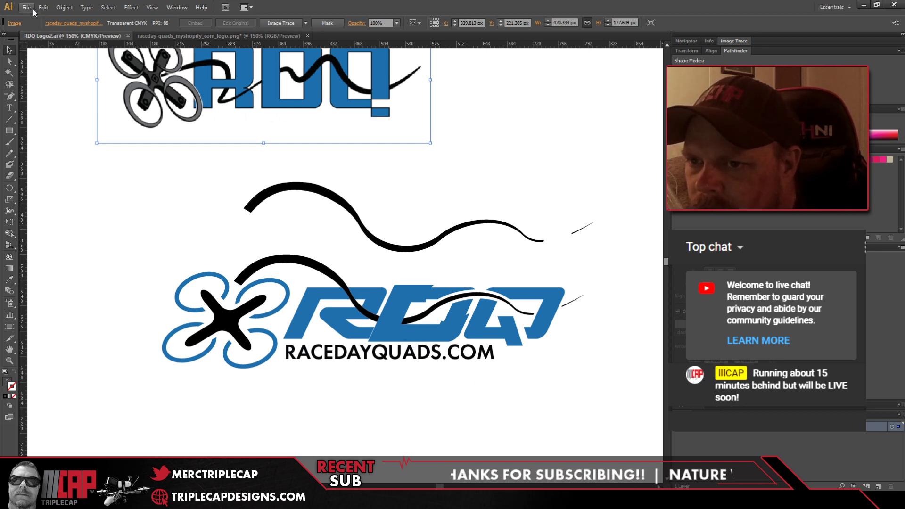
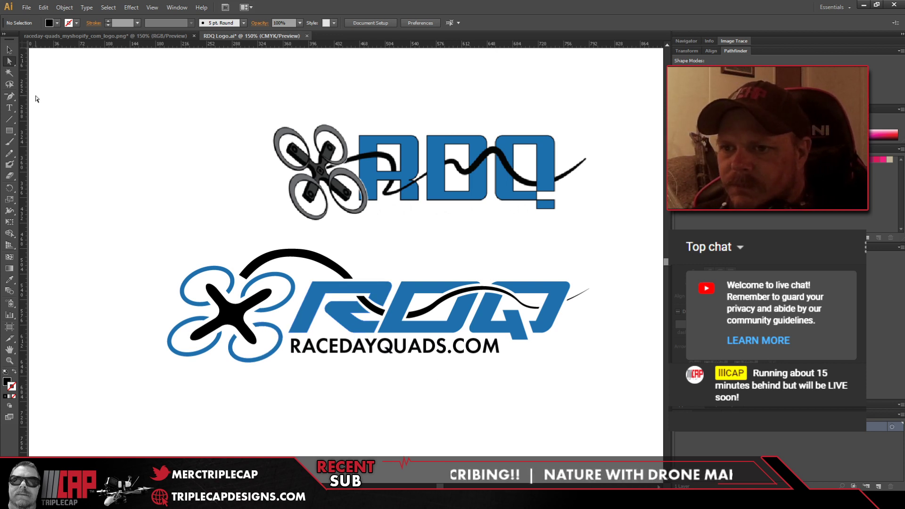
# Step: Copy the RDQ logo with the dashed-ring drone from the raceday-quads PNG document into RDQ Logo.ai, aligned below the swoosh logo
pyautogui.click(87, 37)
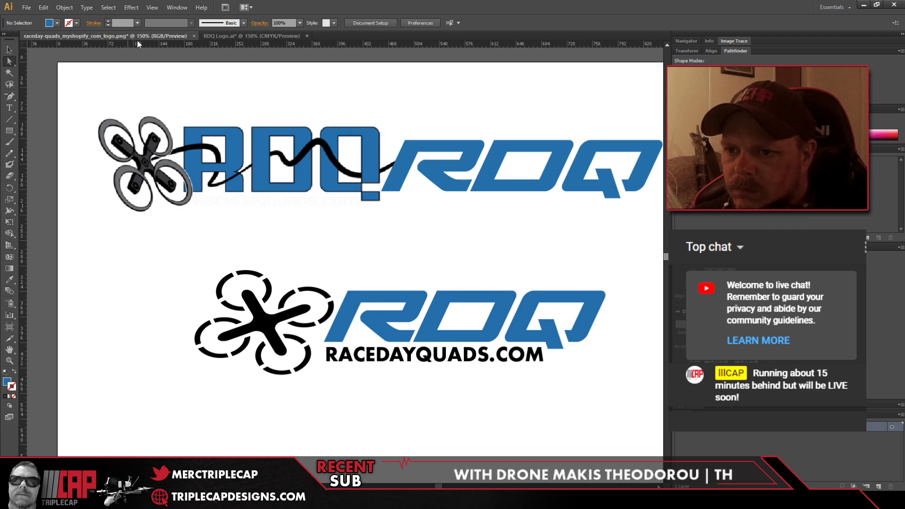
pyautogui.click(251, 35)
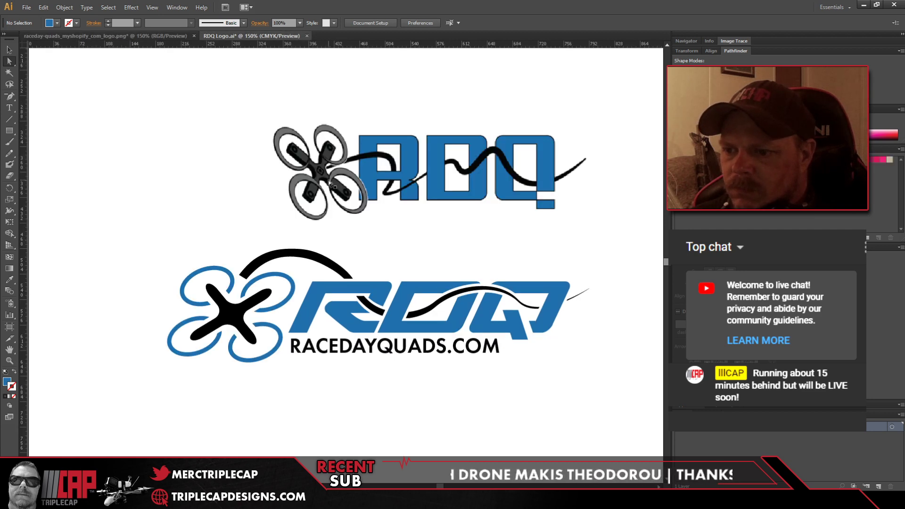
pyautogui.click(99, 34)
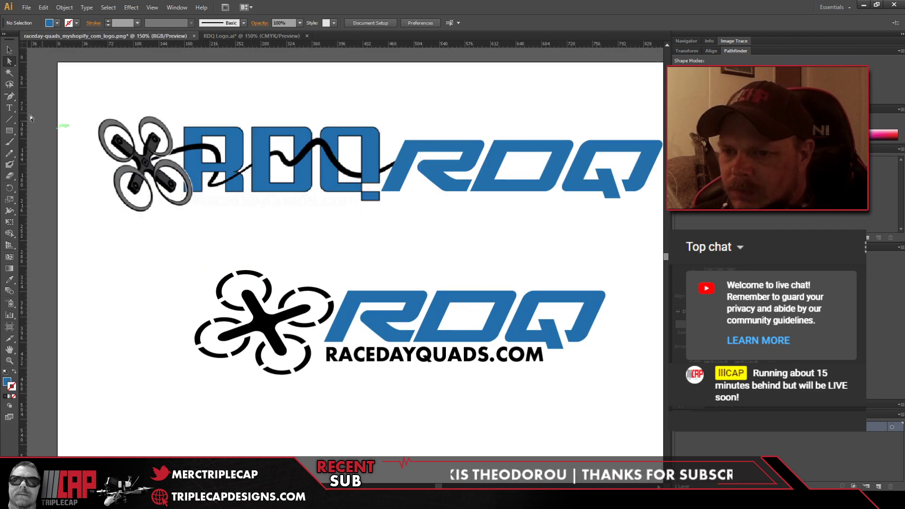
pyautogui.click(10, 50)
pyautogui.moveTo(180, 264); pyautogui.dragTo(610, 392)
pyautogui.moveTo(438, 324); pyautogui.dragTo(346, 417)
pyautogui.scroll(-3, 410, 350)
pyautogui.scroll(-3, 410, 350)
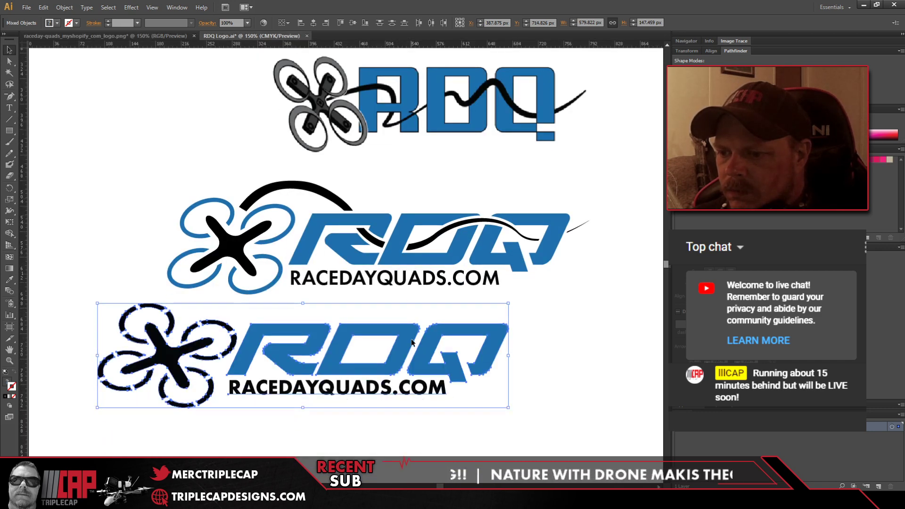
pyautogui.moveTo(304, 314); pyautogui.dragTo(369, 365)
pyautogui.click(597, 297)
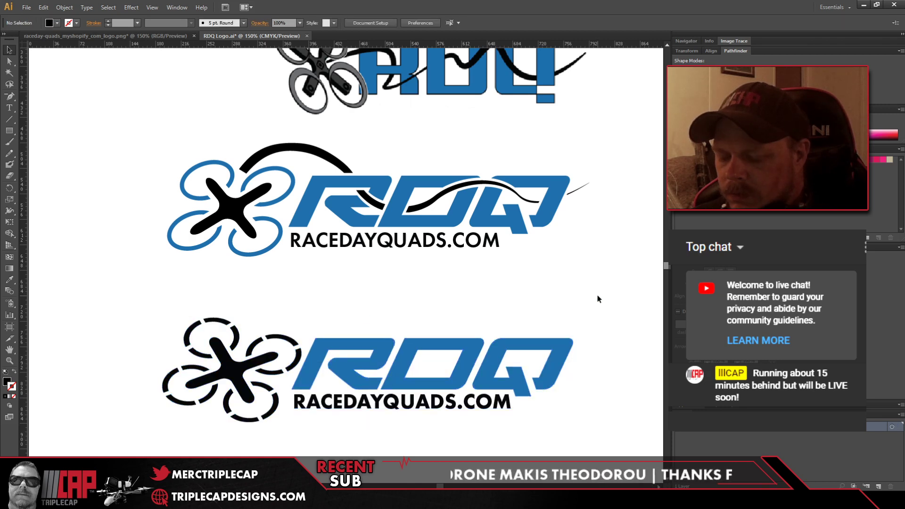
# Step: Look over the artboard and the raceday-quads PNG document, and open RDQ Logo2.ai
pyautogui.hotkey('ctrl', '-')
pyautogui.hotkey('ctrl', '-')
pyautogui.press('alt')
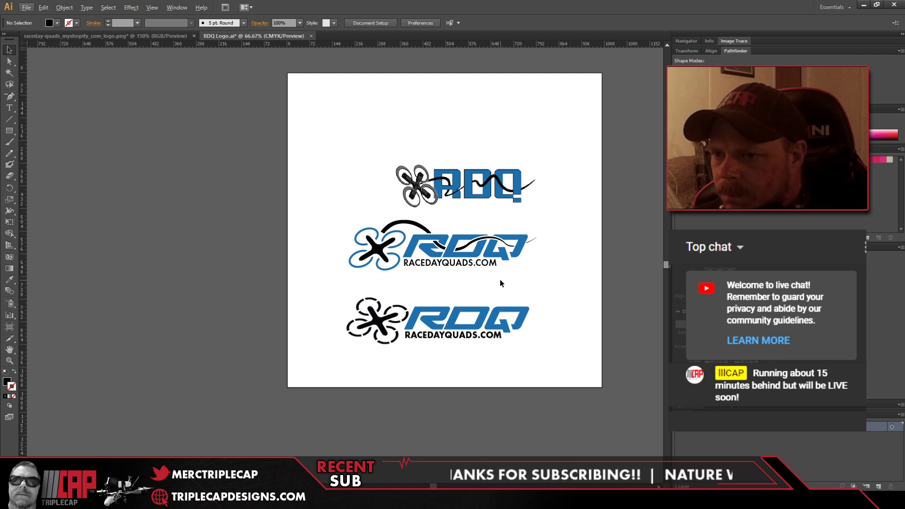
pyautogui.click(110, 36)
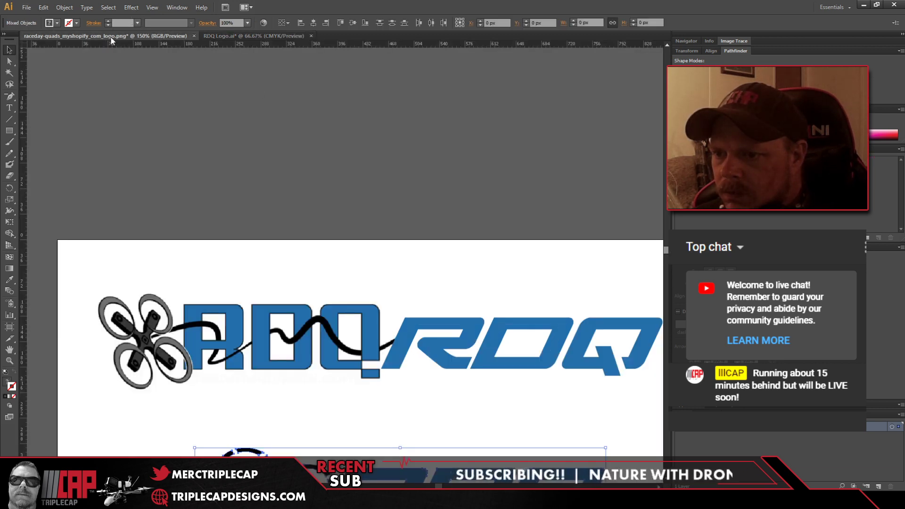
pyautogui.scroll(-3, 233, 145)
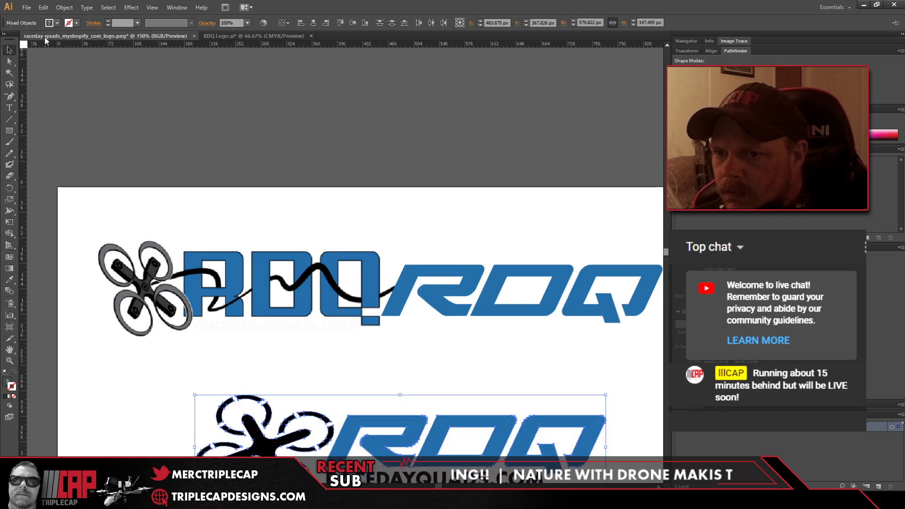
pyautogui.press('alt')
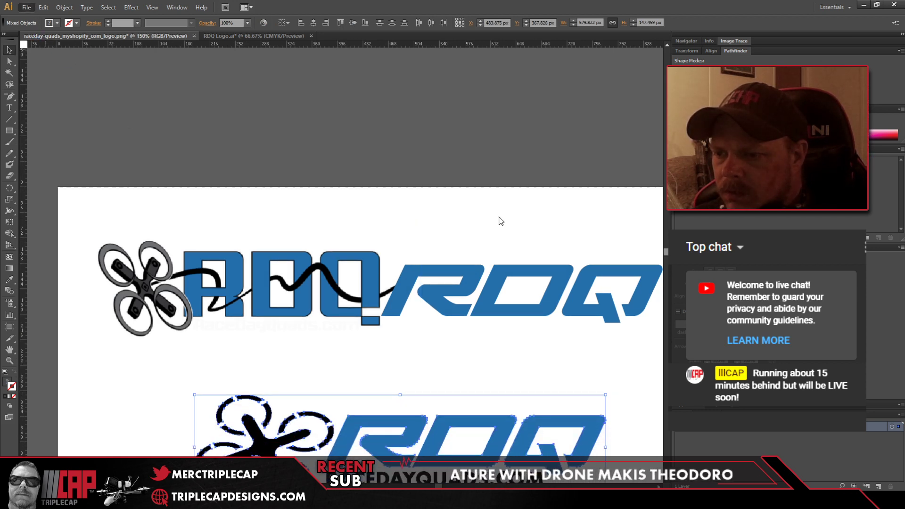
pyautogui.press('alt')
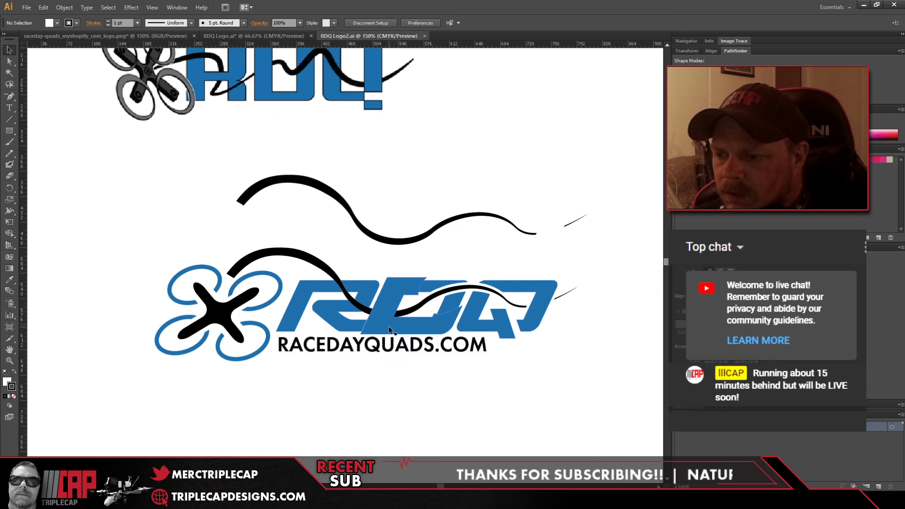
# Step: Try deleting the widened D shape from the logo, undo the deletion, and close RDQ Logo2.ai
pyautogui.click(378, 312)
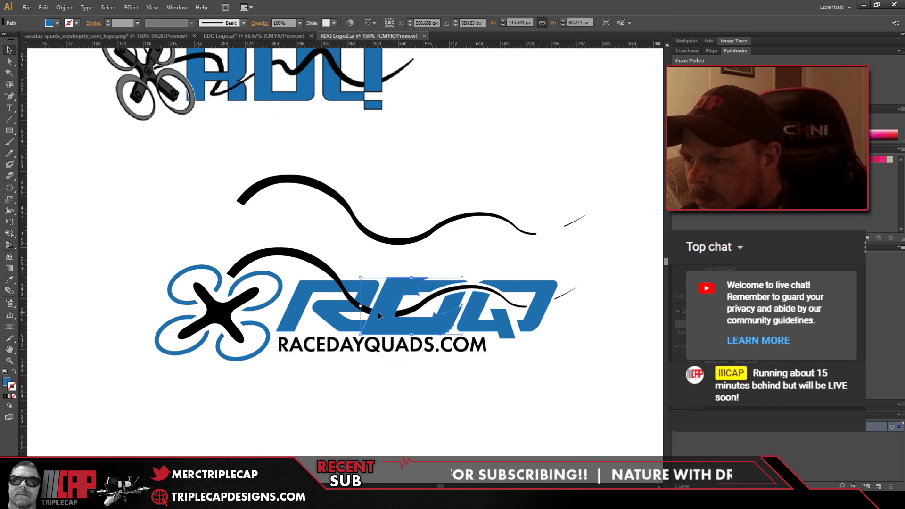
pyautogui.hotkey('ctrl', 'shift', 'a')
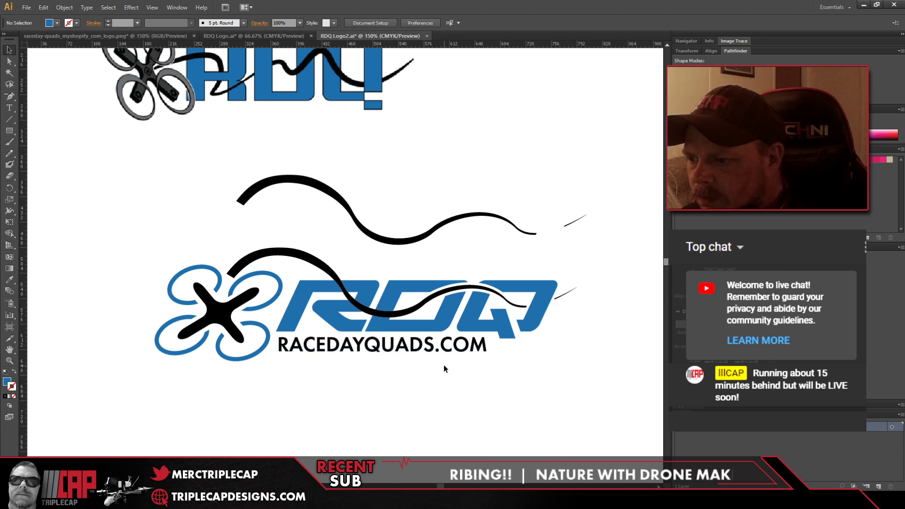
pyautogui.click(392, 334)
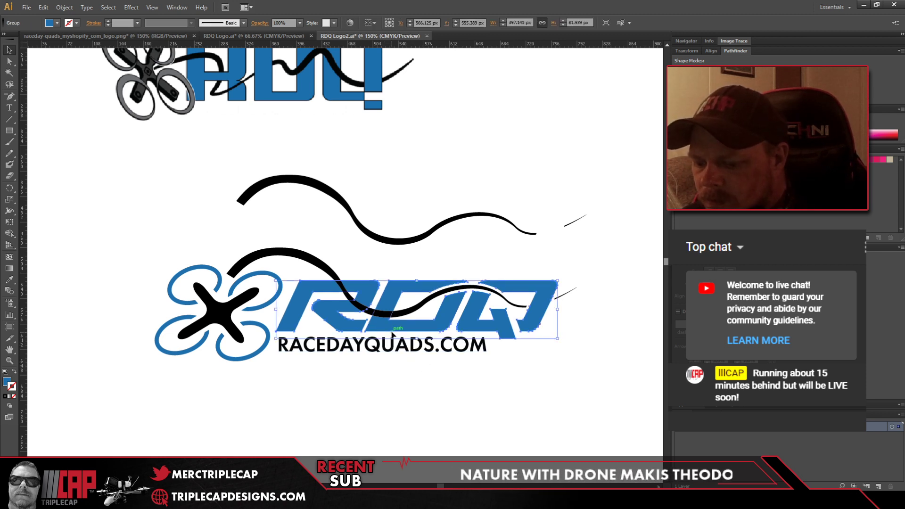
pyautogui.hotkey('ctrl', 's')
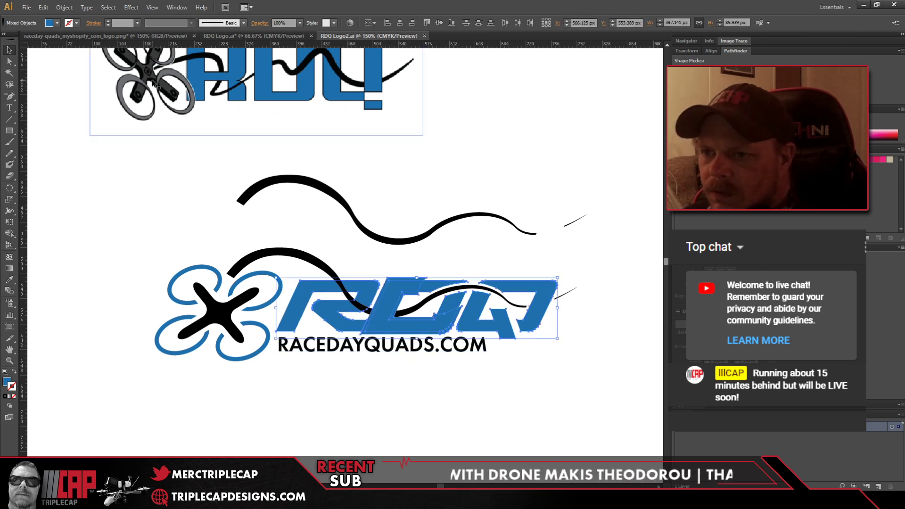
pyautogui.click(424, 36)
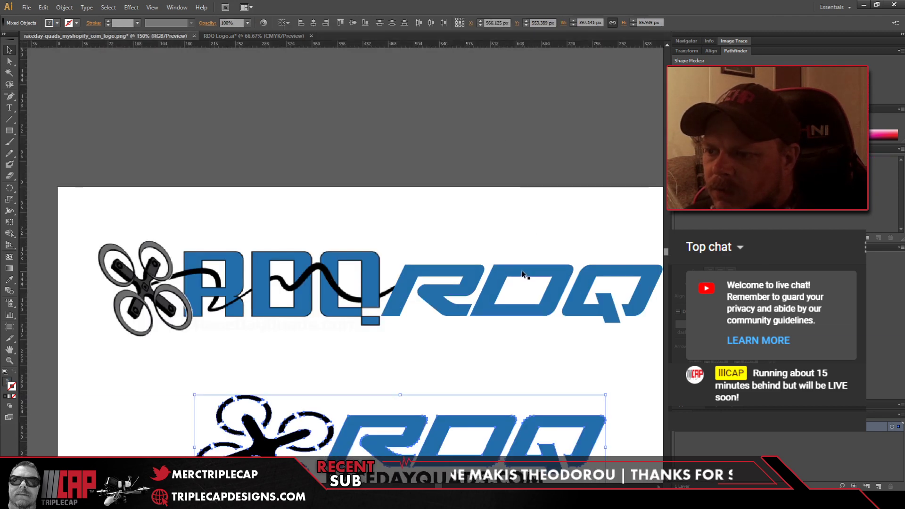
# Step: Return to RDQ Logo.ai and move the original block-letter RDQ reference image toward the artboard's upper-left corner
pyautogui.scroll(-2, 433, 242)
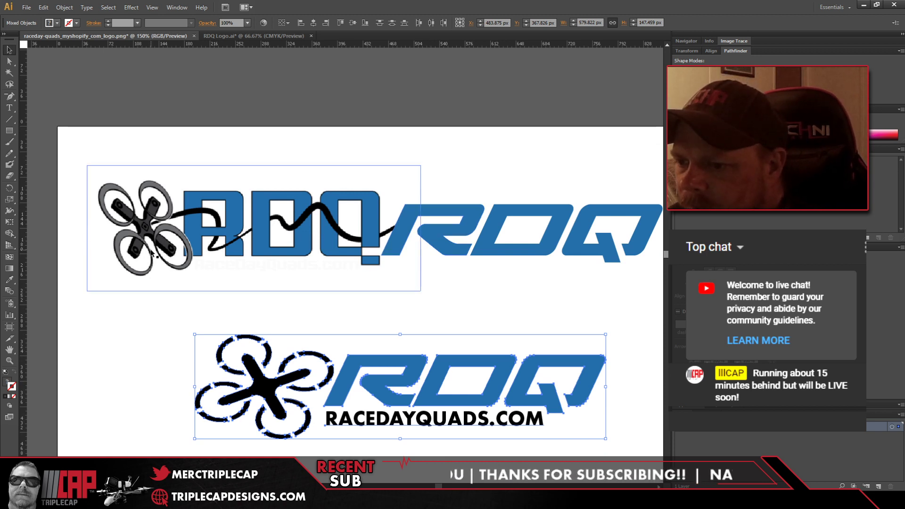
pyautogui.click(234, 37)
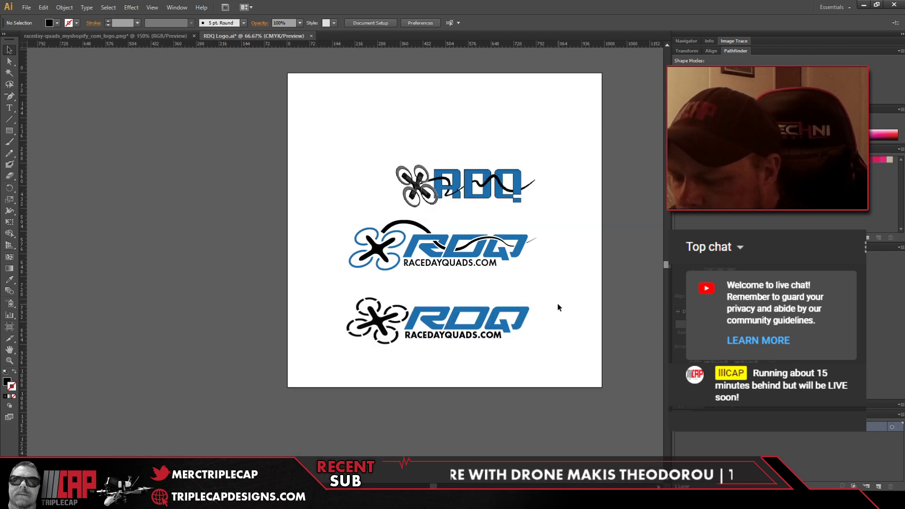
pyautogui.hotkey('ctrl', '1')
pyautogui.press('alt')
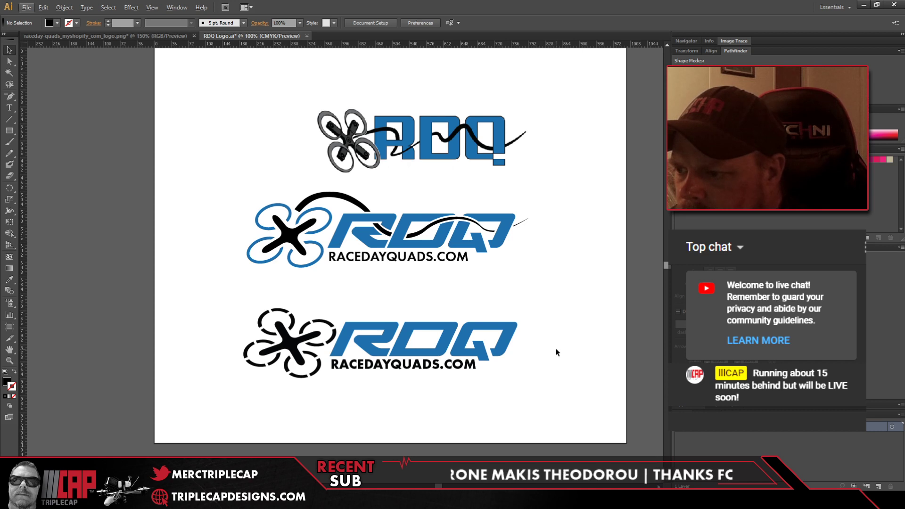
pyautogui.click(349, 144)
pyautogui.moveTo(349, 144); pyautogui.dragTo(222, 103)
pyautogui.click(467, 127)
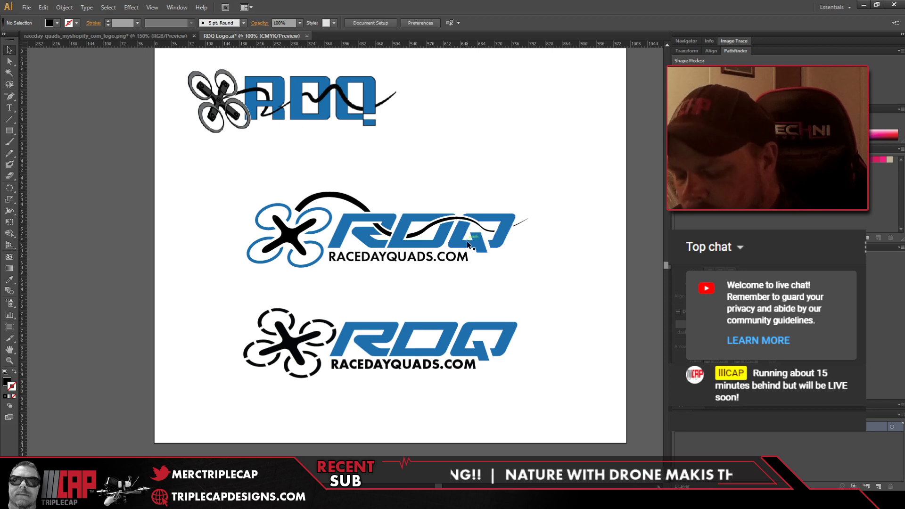
# Step: Examine how the black swoosh breaks around the R and D in the vector logo with the blue drone rings
pyautogui.scroll(2, 344, 215)
pyautogui.scroll(1, 344, 215)
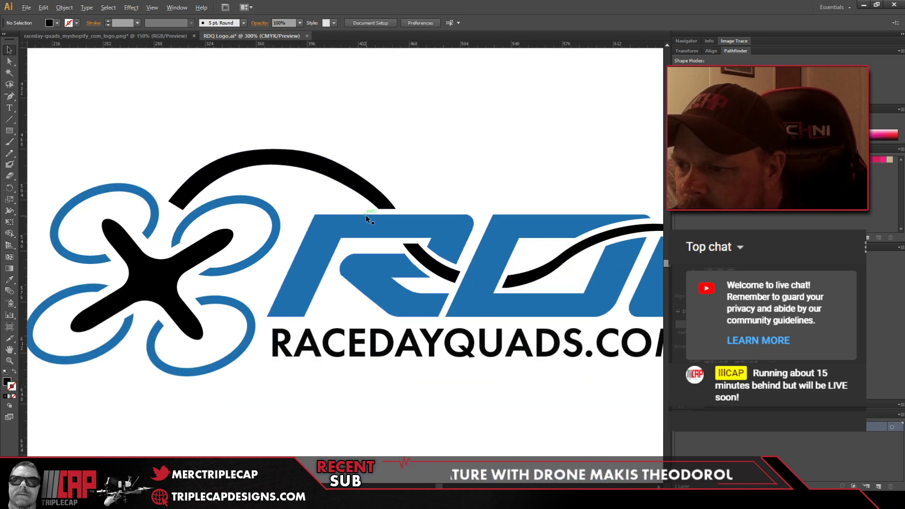
pyautogui.scroll(-4, 366, 215)
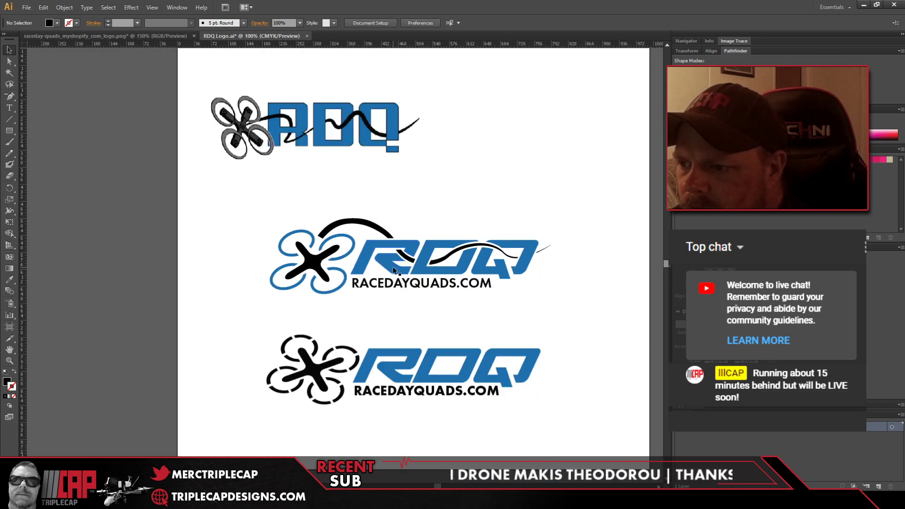
pyautogui.scroll(2, 380, 231)
pyautogui.scroll(1, 380, 230)
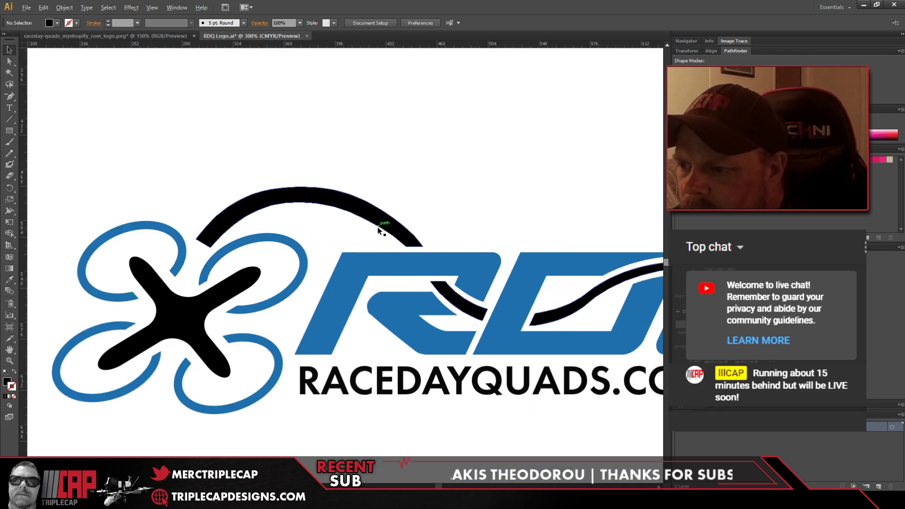
# Step: Smooth the swoosh arch above the R by adjusting the curve handles of its edge anchor points
pyautogui.click(9, 61)
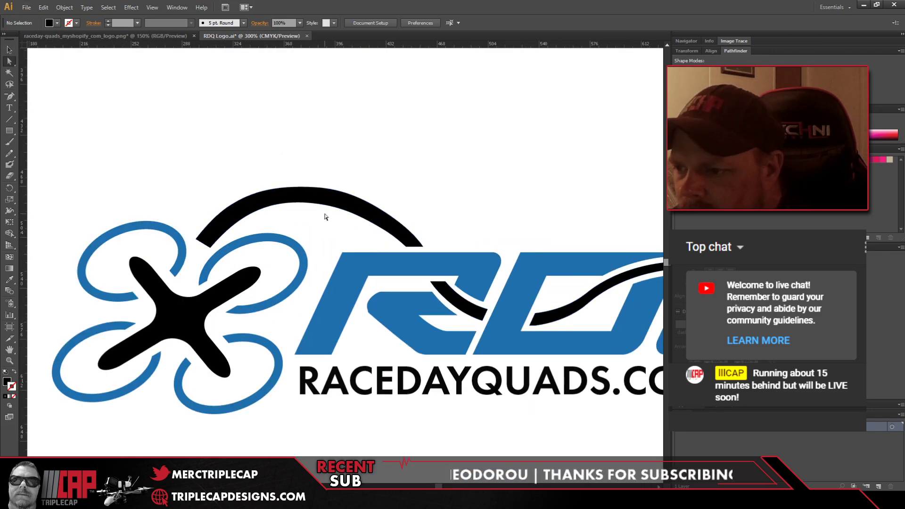
pyautogui.click(367, 210)
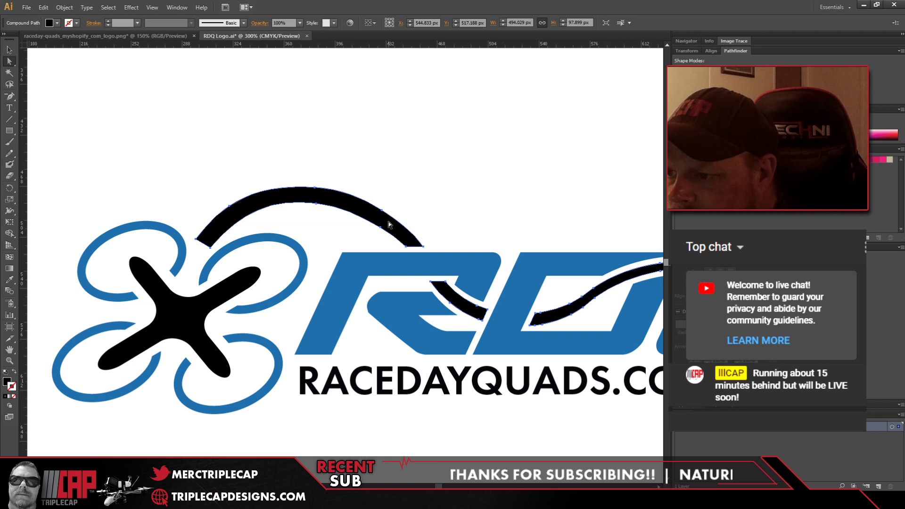
pyautogui.click(382, 211)
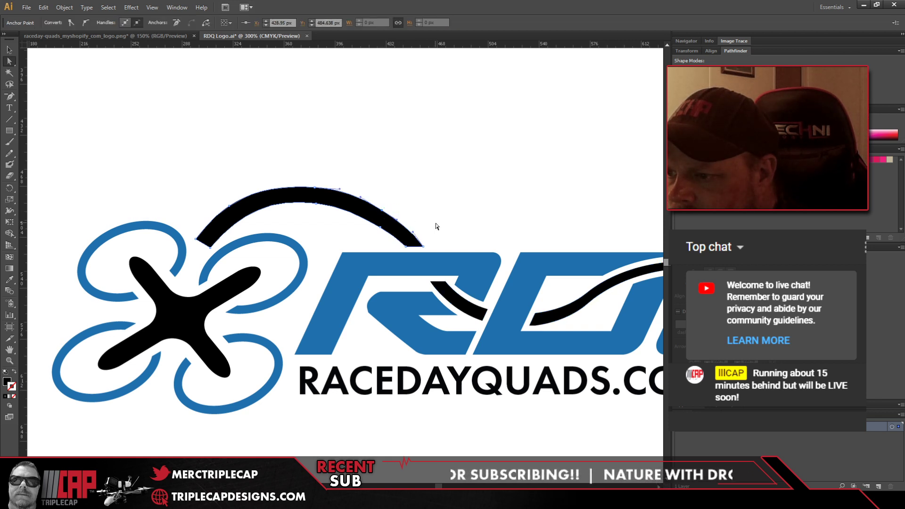
pyautogui.click(493, 206)
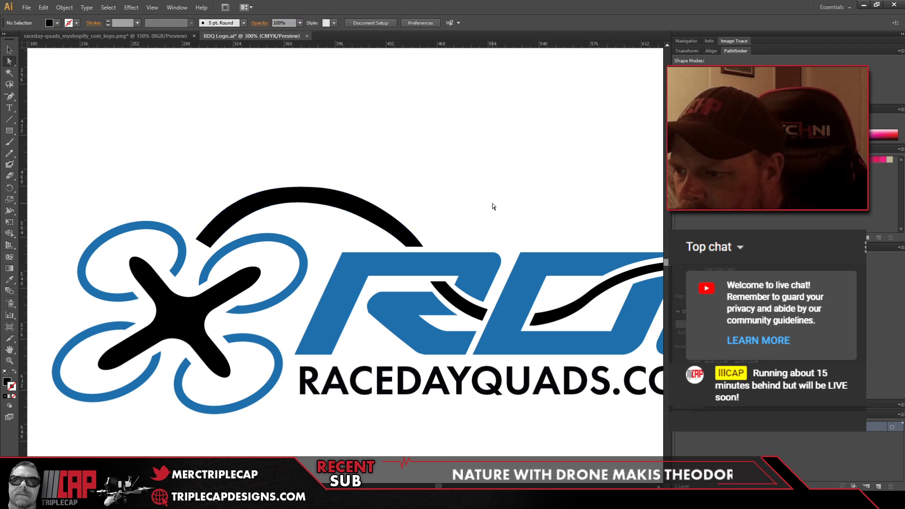
pyautogui.click(366, 230)
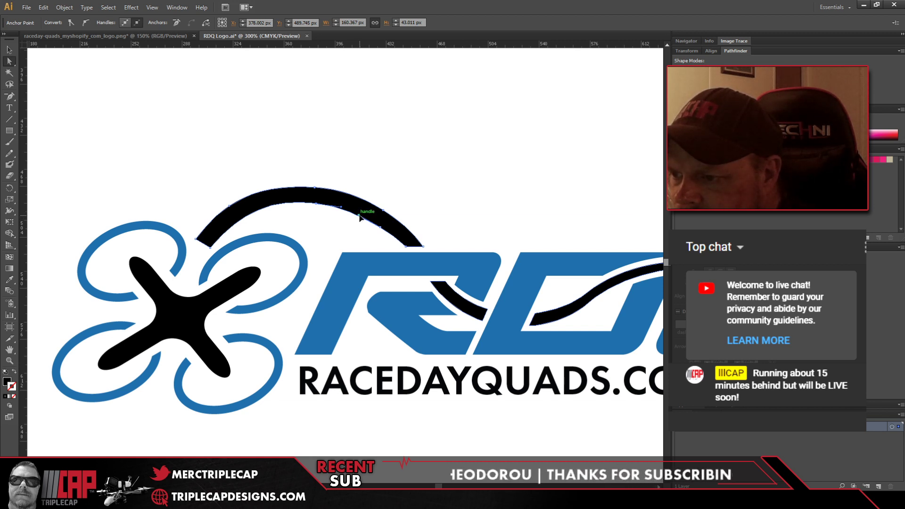
pyautogui.click(359, 217)
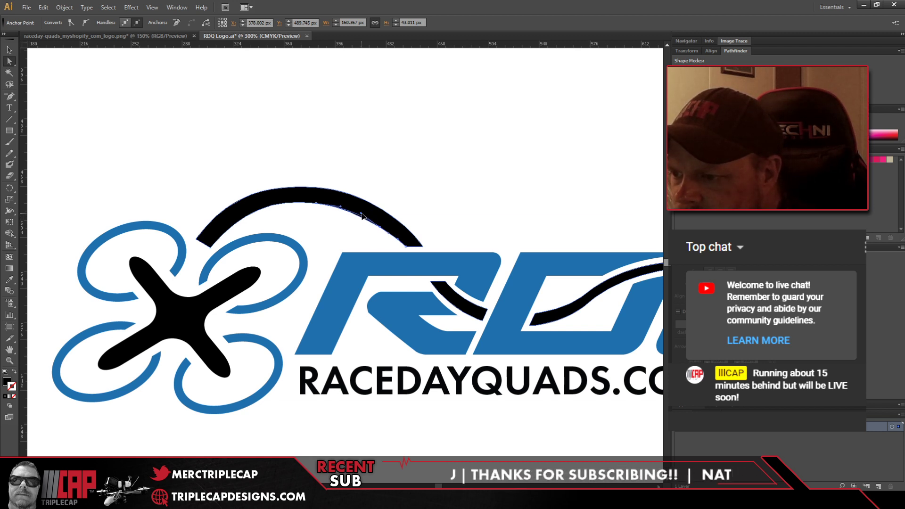
pyautogui.click(427, 178)
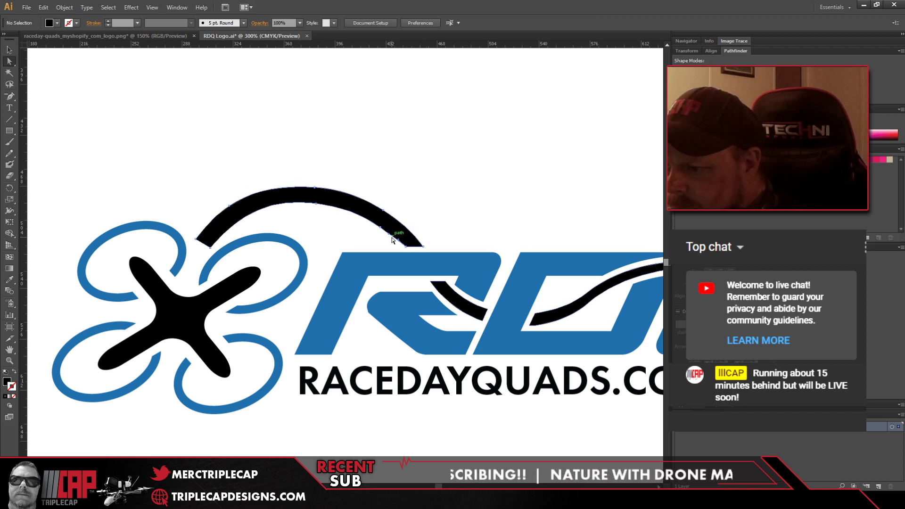
# Step: Refine the swoosh's lower edge near its cut end above the R by adjusting the curve handles, and check the whole logo
pyautogui.click(403, 248)
pyautogui.moveTo(406, 249); pyautogui.dragTo(406, 249)
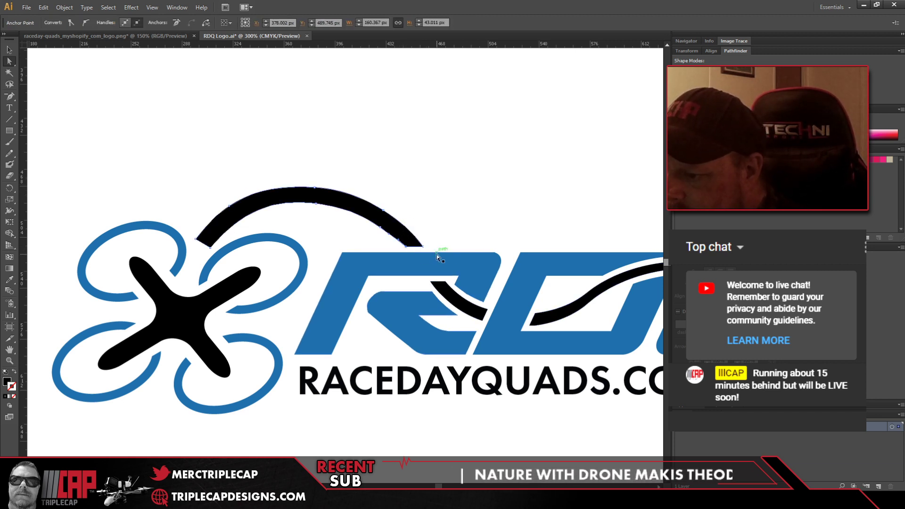
pyautogui.click(476, 205)
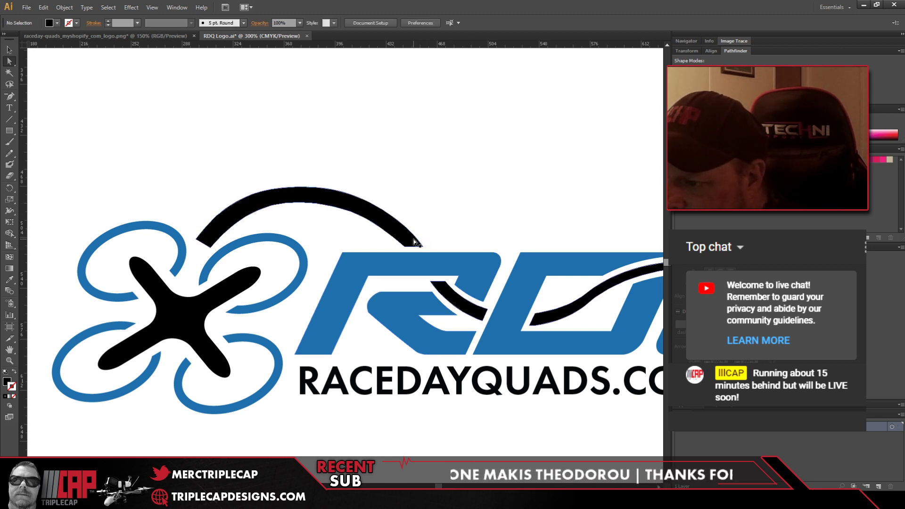
pyautogui.scroll(3, 412, 240)
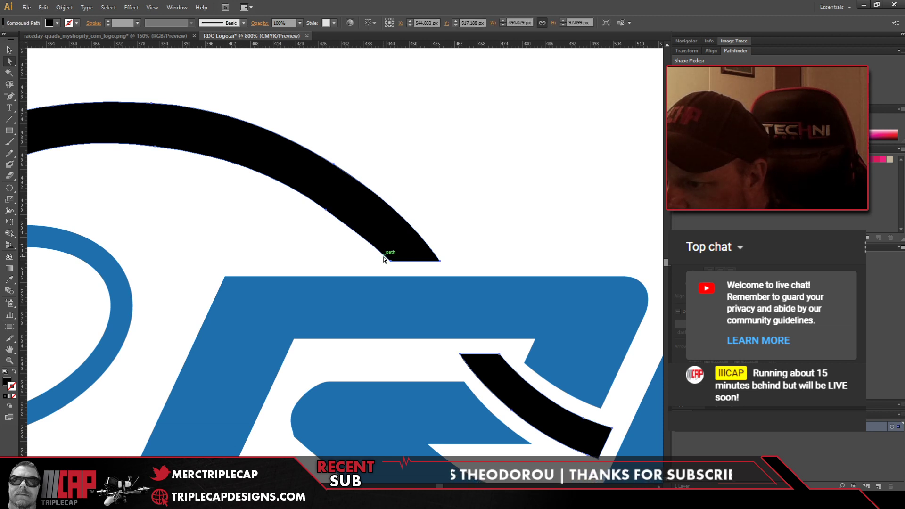
pyautogui.moveTo(383, 253)
pyautogui.mouseDown()
pyautogui.moveTo(390, 258)
pyautogui.moveTo(378, 249)
pyautogui.mouseUp()
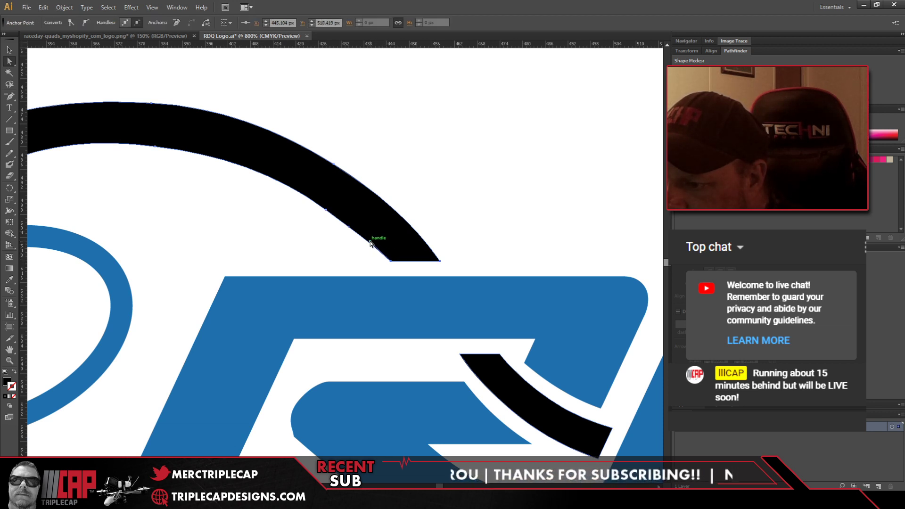
pyautogui.click(440, 198)
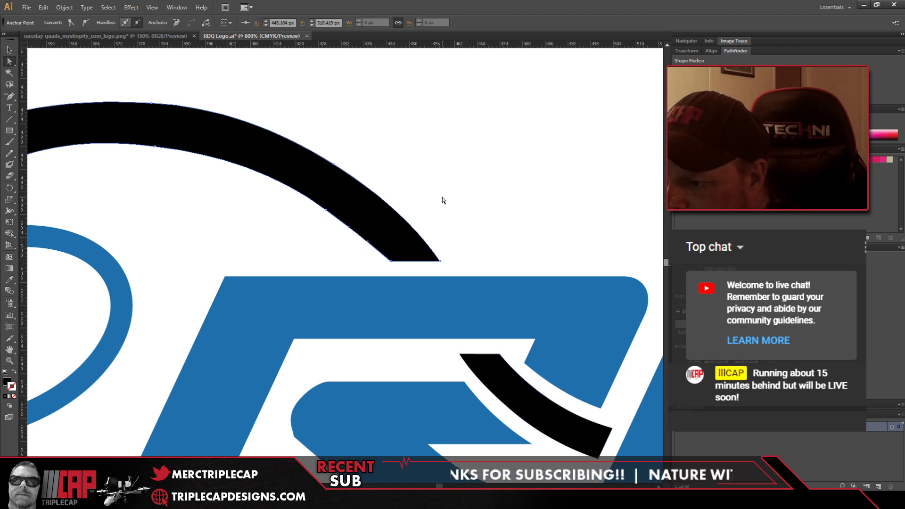
pyautogui.scroll(-4, 414, 207)
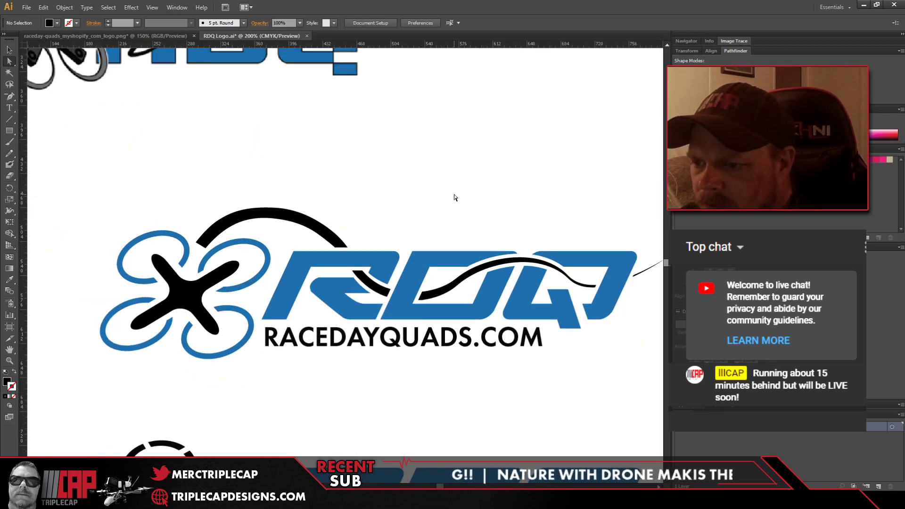
pyautogui.scroll(-2, 357, 351)
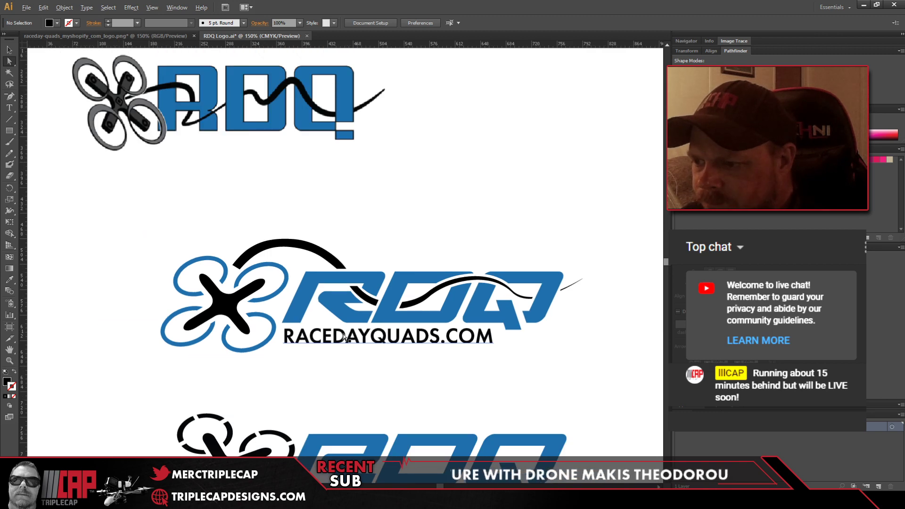
pyautogui.scroll(-1, 491, 313)
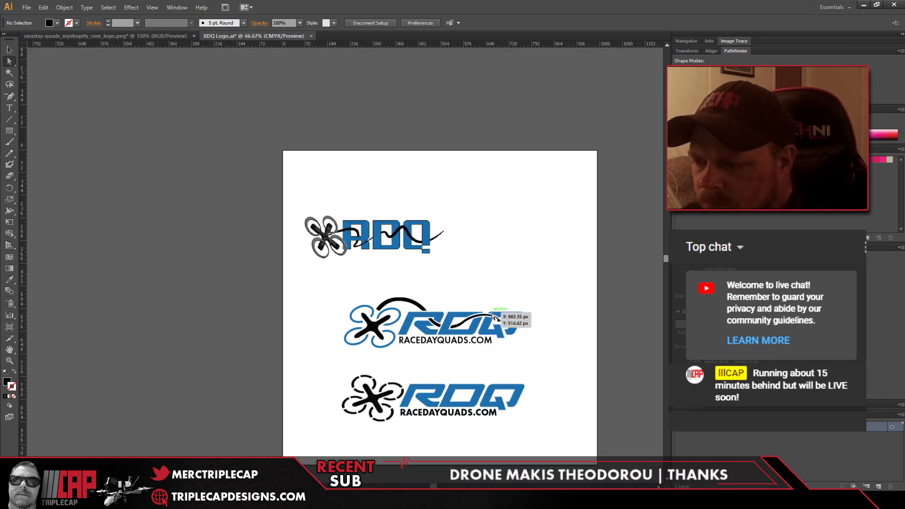
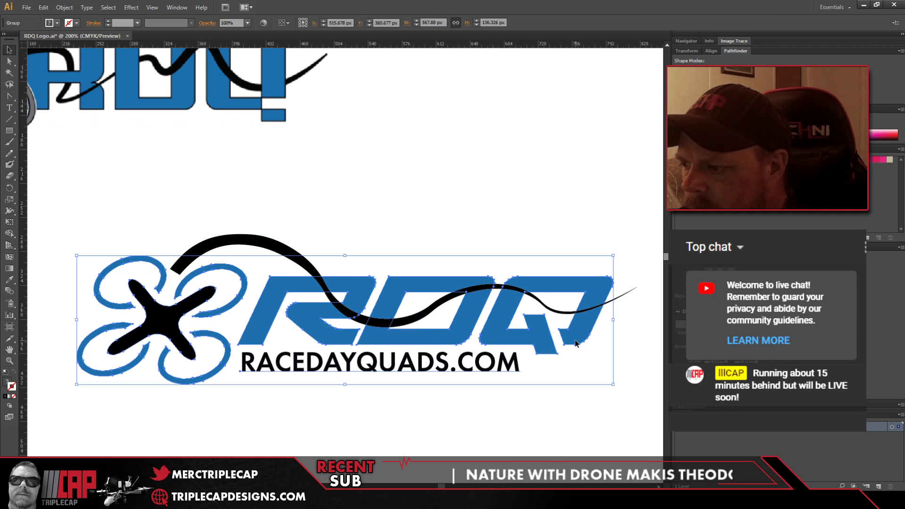
# Step: Try placing a copy of the whole RDQ letter group in front of the black swoosh, and undo it
pyautogui.click(575, 343)
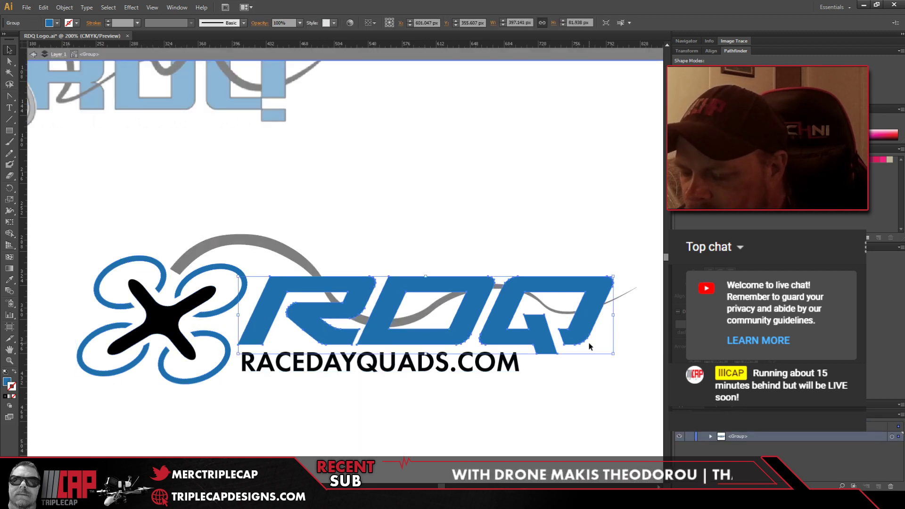
pyautogui.click(582, 370)
pyautogui.doubleClick(583, 372)
pyautogui.click(494, 285)
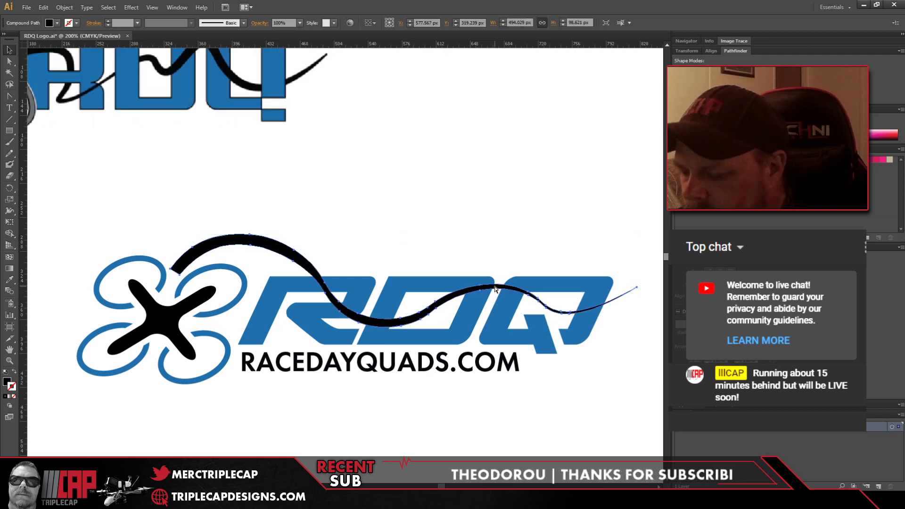
pyautogui.hotkey('ctrl', 'shift', '[')
pyautogui.click(494, 285)
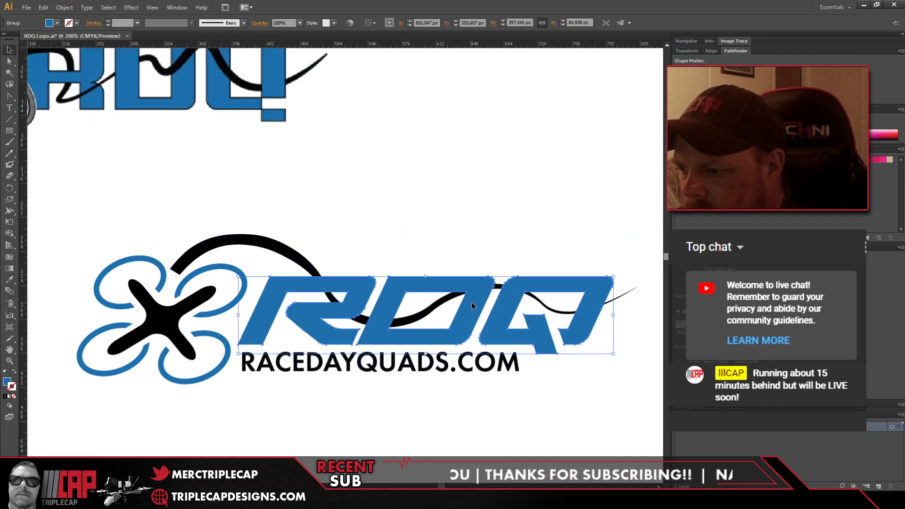
pyautogui.hotkey('ctrl', 'shift', '[')
pyautogui.hotkey('ctrl', 'shift', 'a')
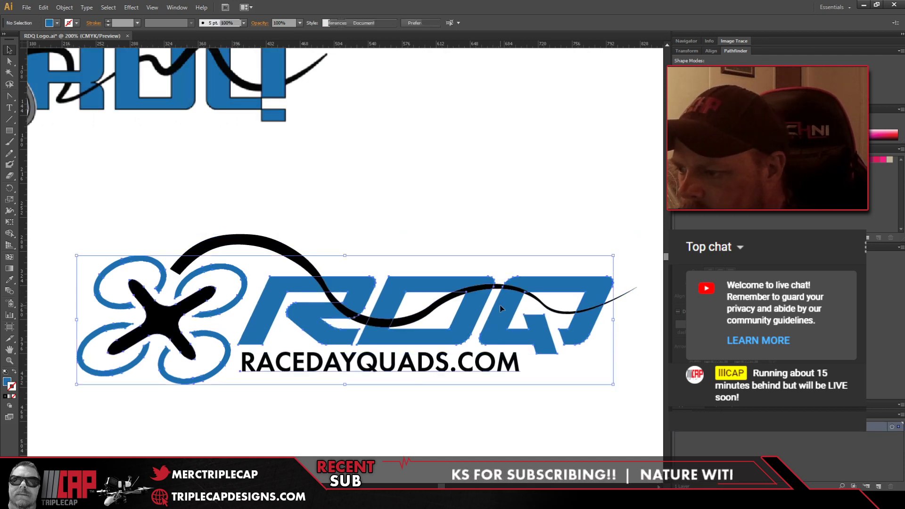
# Step: Copy only the Q from the RDQ letter group and paste it outside the group in front of the black swoosh
pyautogui.doubleClick(499, 304)
pyautogui.doubleClick(499, 304)
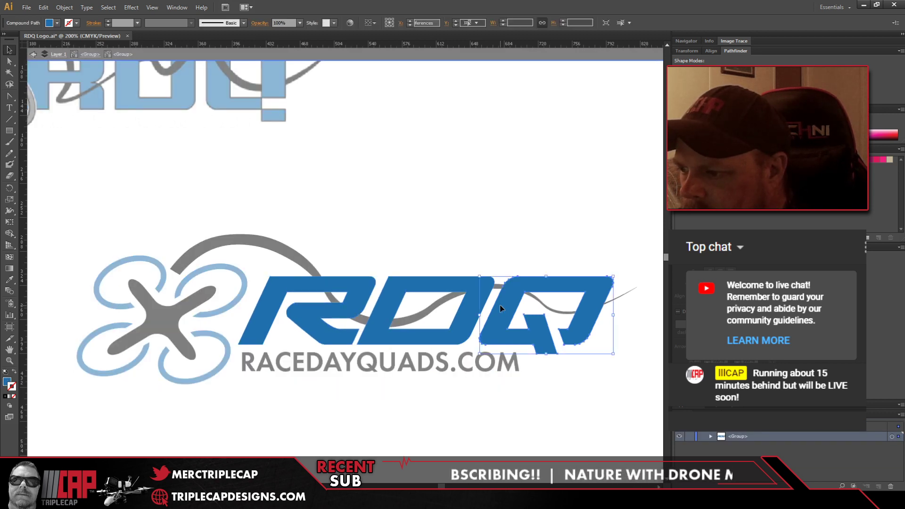
pyautogui.doubleClick(524, 418)
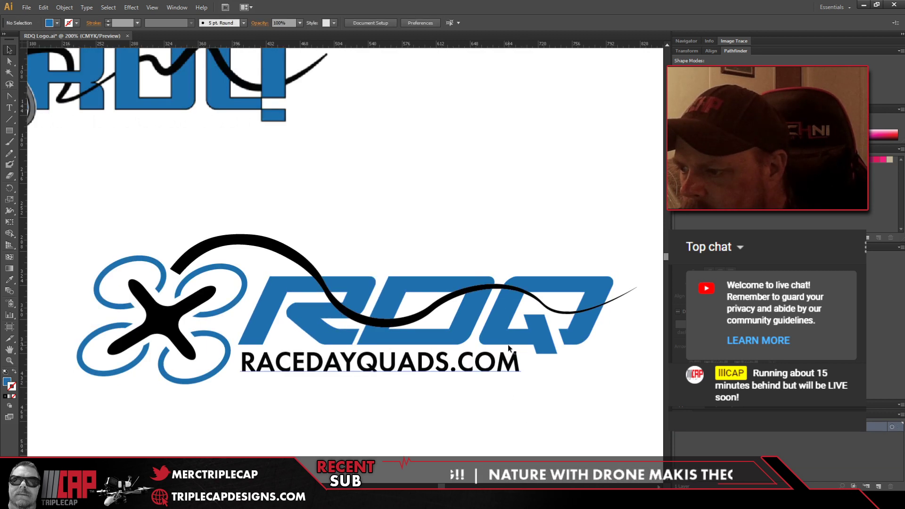
pyautogui.click(489, 289)
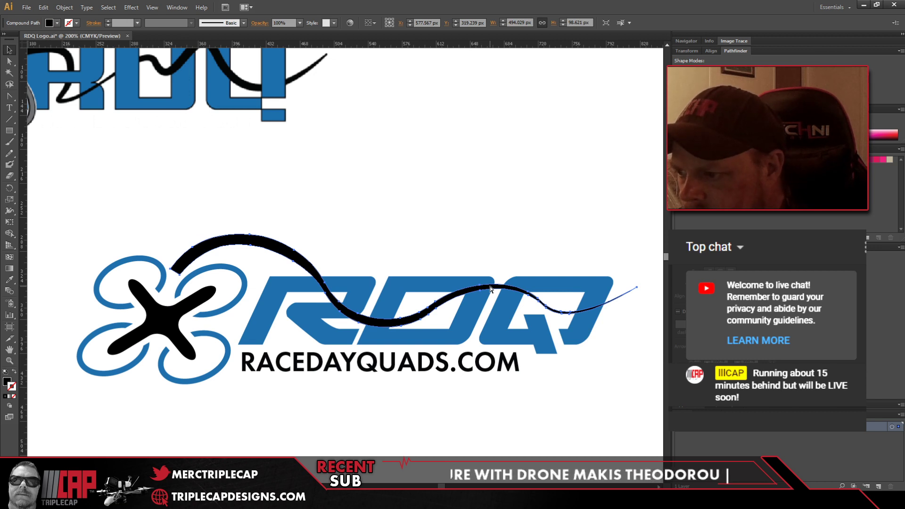
pyautogui.click(490, 288)
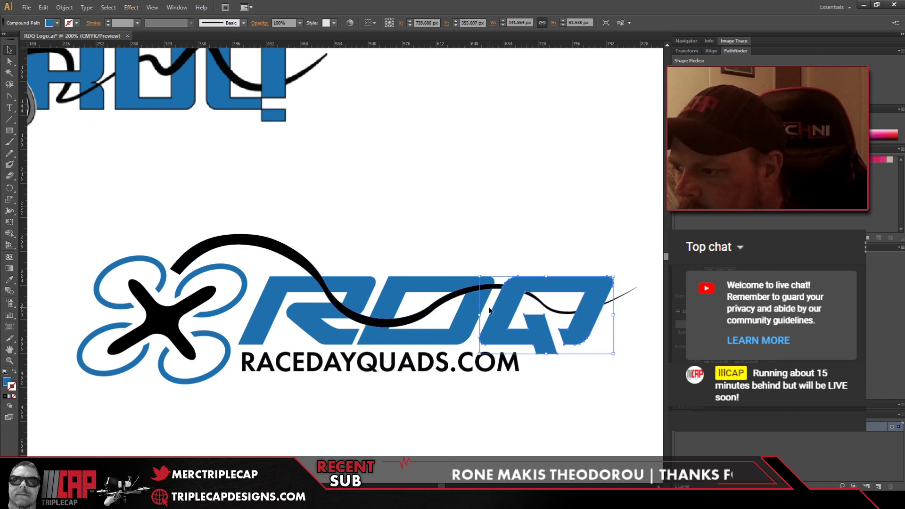
# Step: Erase the upper-left part of the pasted Q so the swoosh's crest passes over the letter there
pyautogui.scroll(1, 437, 256)
pyautogui.scroll(2, 436, 257)
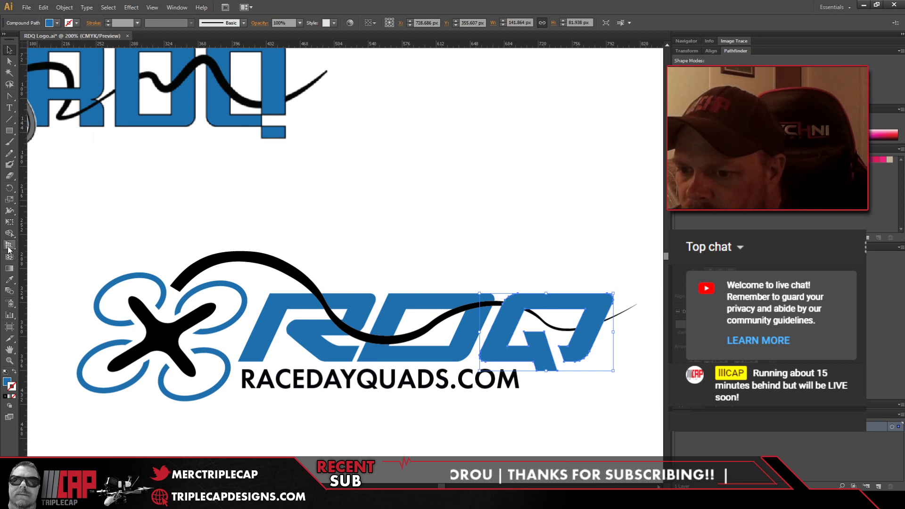
pyautogui.click(9, 175)
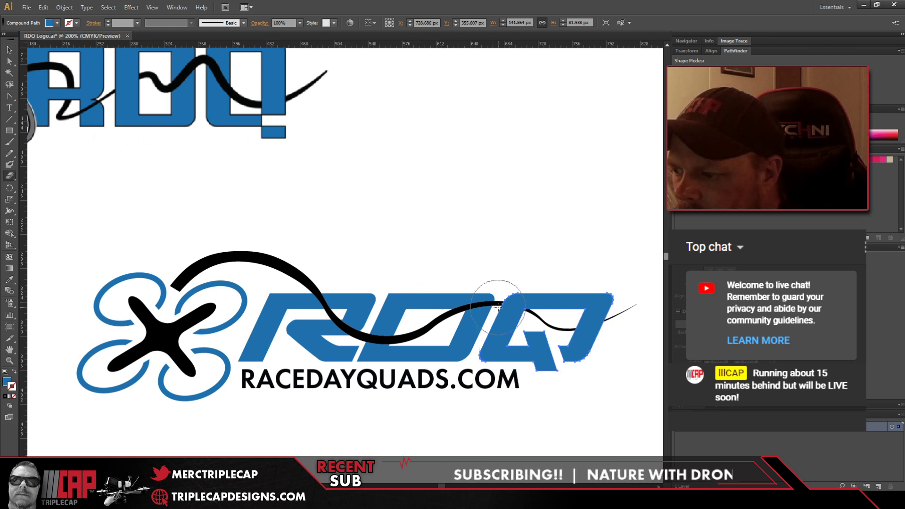
pyautogui.moveTo(490, 287); pyautogui.dragTo(542, 287)
pyautogui.click(9, 50)
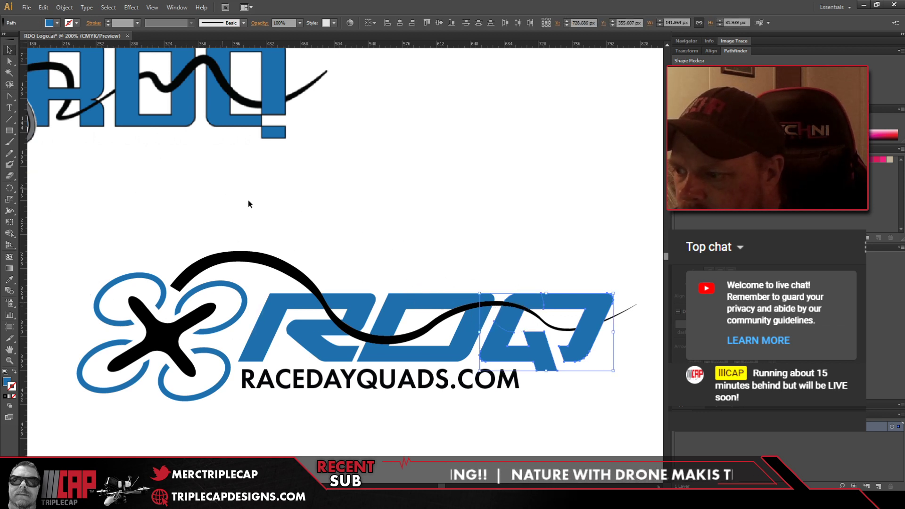
# Step: Subtract the trimmed Q copy from the black swoosh as a compound shape, expand it, and check the cut around the Q
pyautogui.keyDown('shift'); pyautogui.click(549, 322); pyautogui.keyUp('shift')
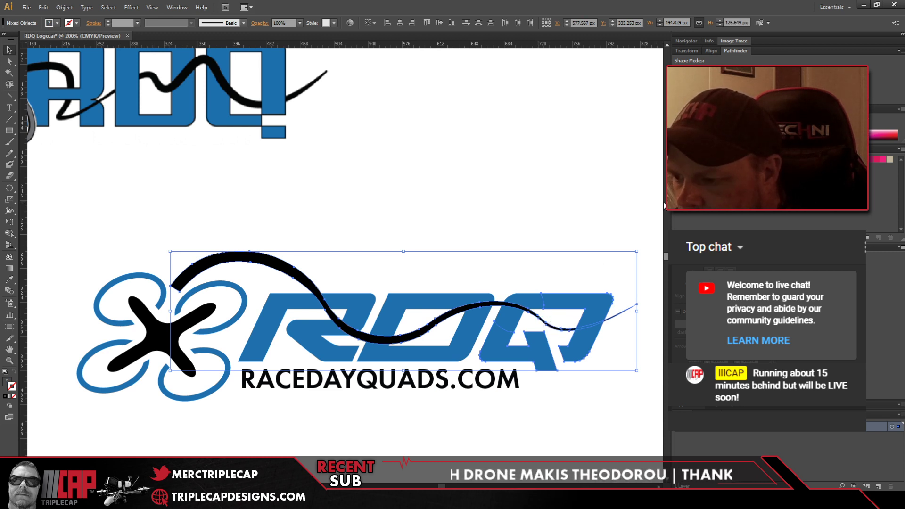
pyautogui.click(692, 70)
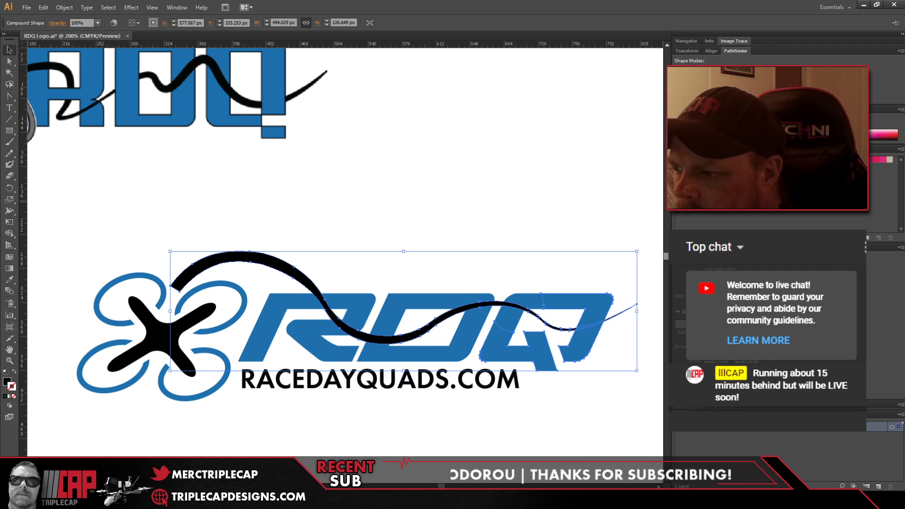
pyautogui.click(743, 71)
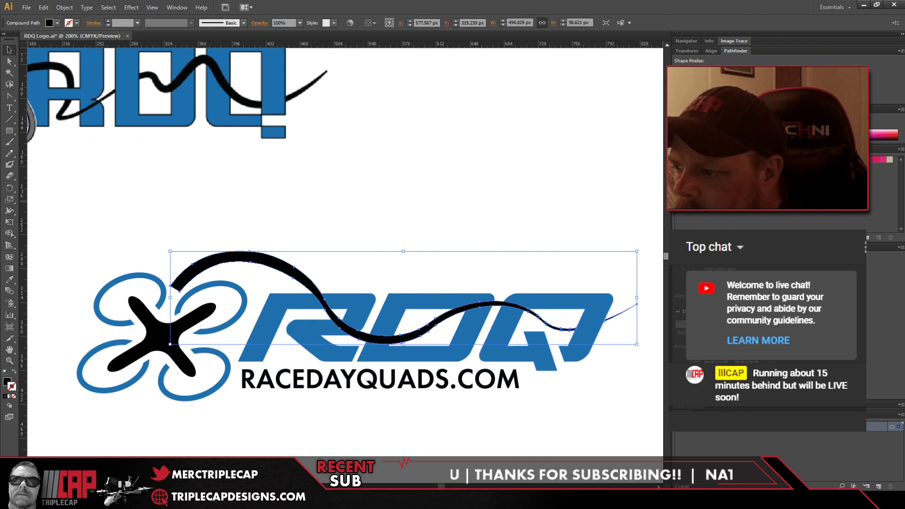
pyautogui.click(583, 126)
pyautogui.click(590, 331)
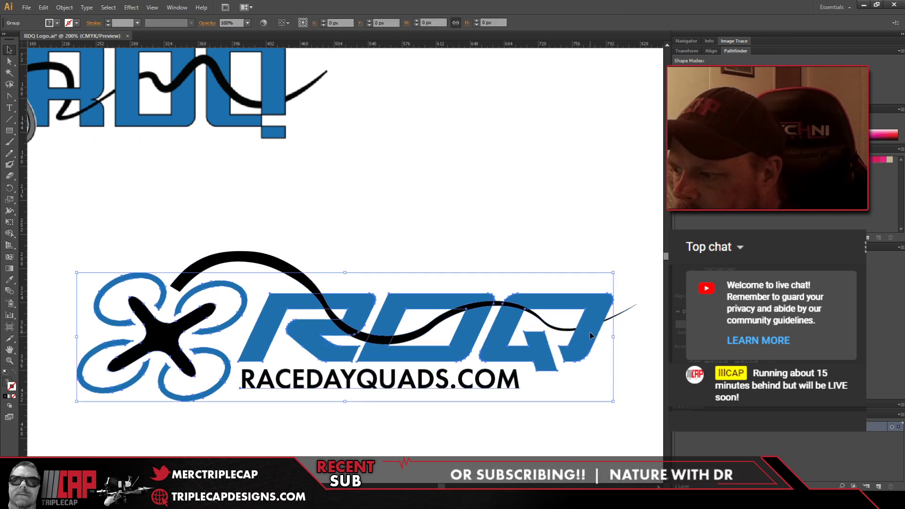
pyautogui.click(529, 243)
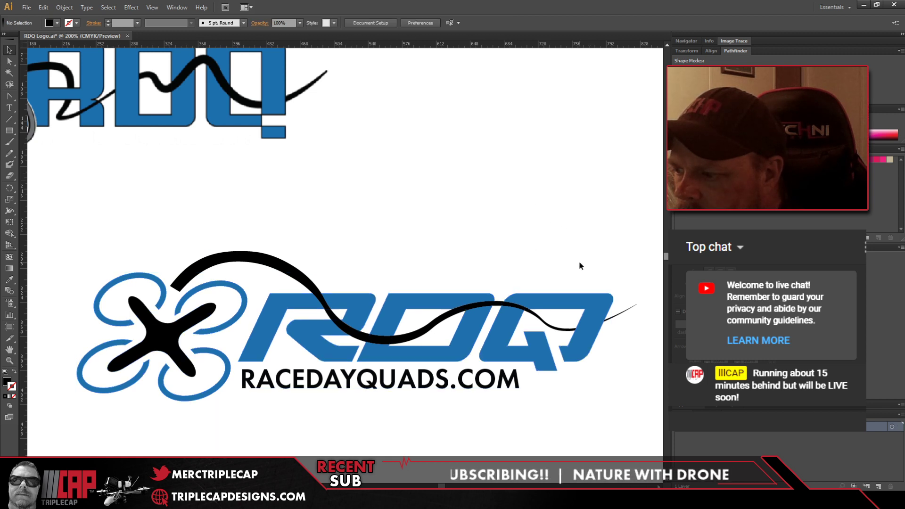
pyautogui.click(609, 322)
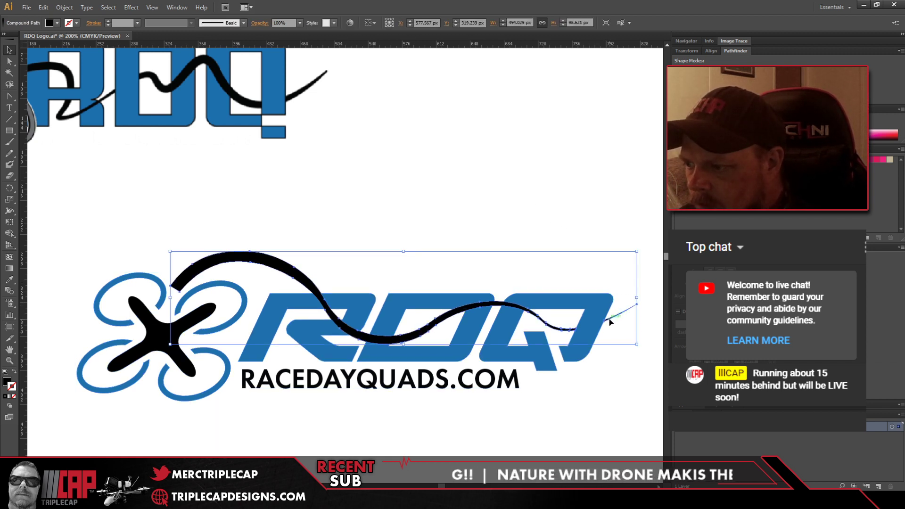
pyautogui.click(598, 366)
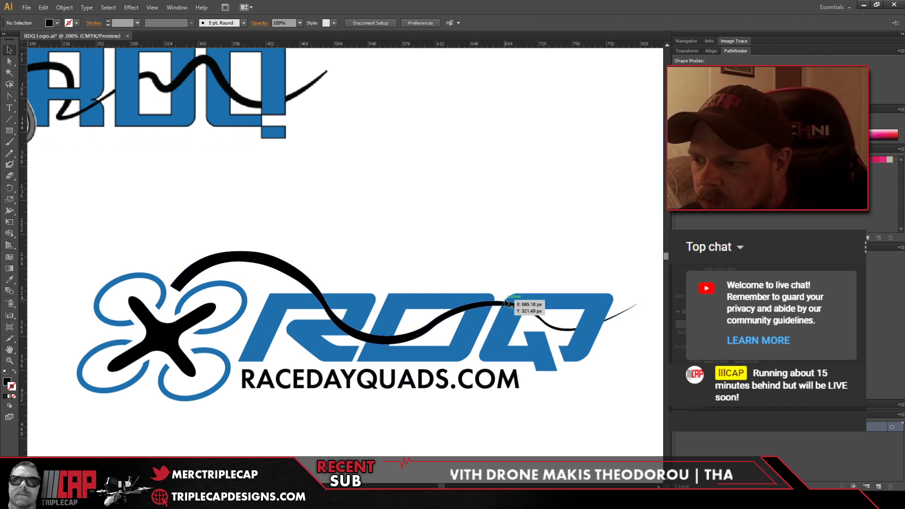
# Step: Copy only the D from inside the RDQ letter group and leave the group's isolation
pyautogui.doubleClick(376, 357)
pyautogui.click(376, 357)
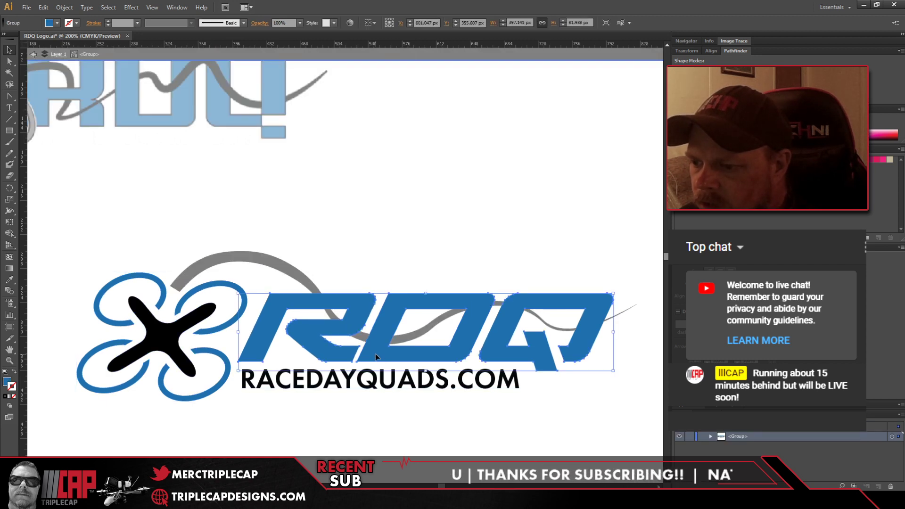
pyautogui.doubleClick(376, 357)
pyautogui.click(376, 356)
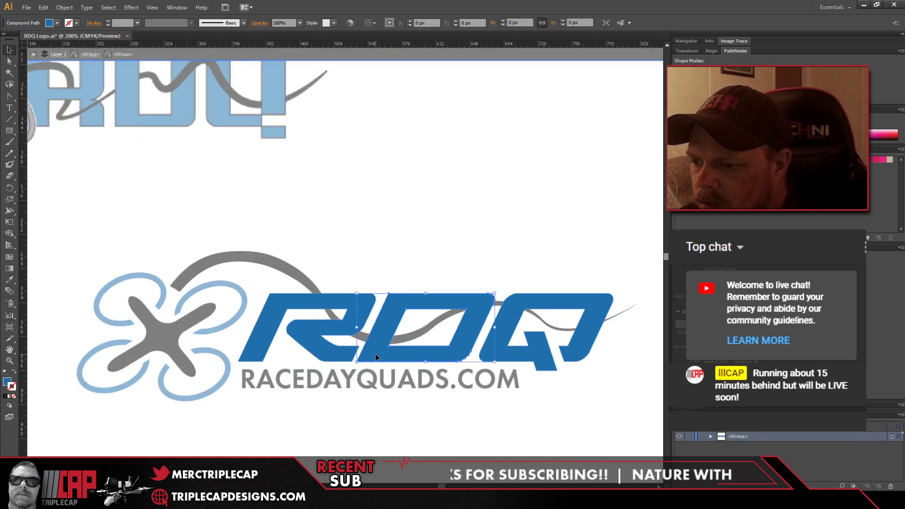
pyautogui.doubleClick(414, 184)
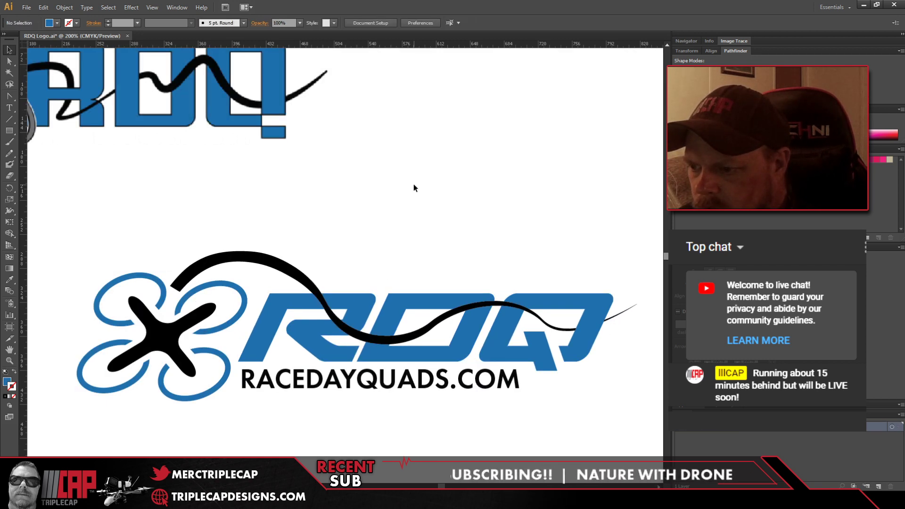
# Step: Paste the D in front of the black swoosh, subtract it from the swoosh as a compound shape, and expand the result
pyautogui.click(405, 340)
pyautogui.click(405, 340)
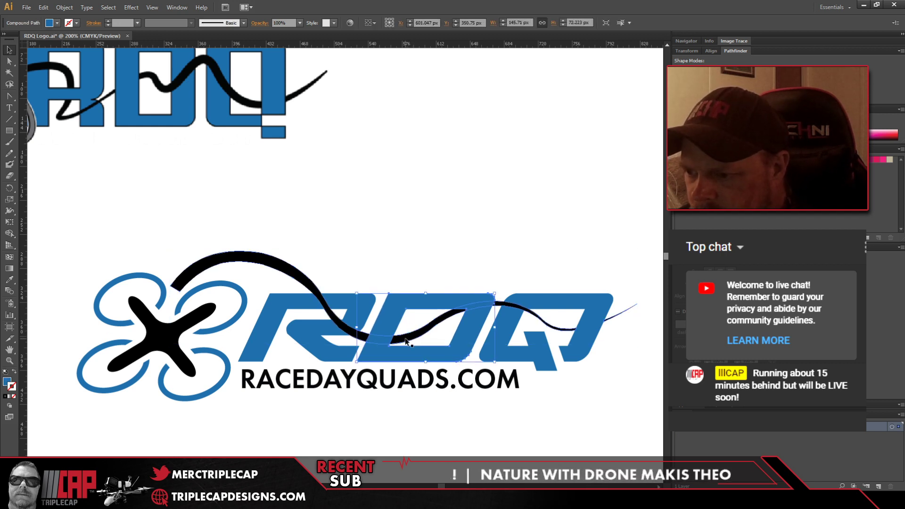
pyautogui.keyDown('shift'); pyautogui.click(405, 340); pyautogui.keyUp('shift')
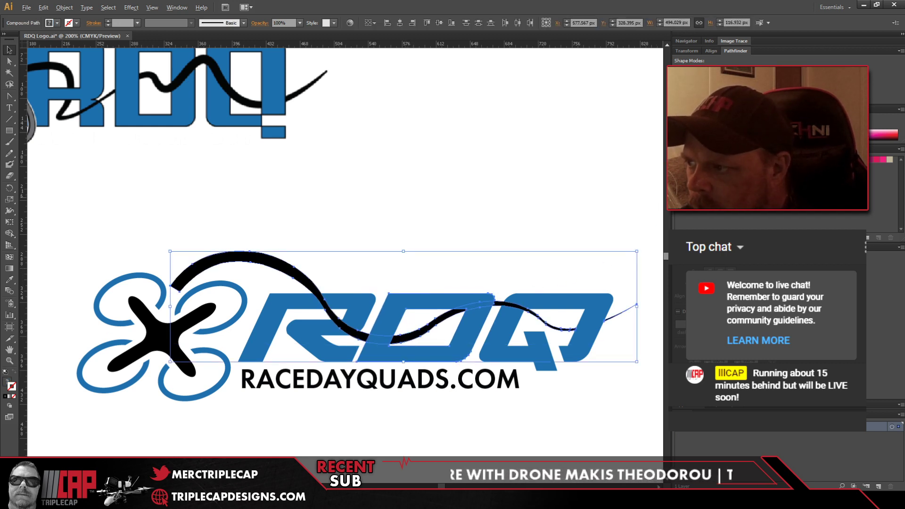
pyautogui.keyDown('alt'); pyautogui.click(679, 70); pyautogui.keyUp('alt')
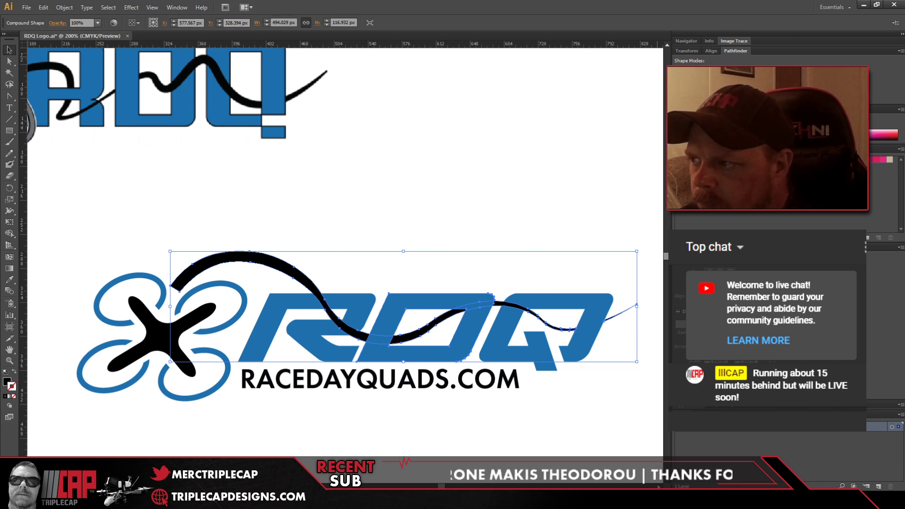
pyautogui.click(536, 105)
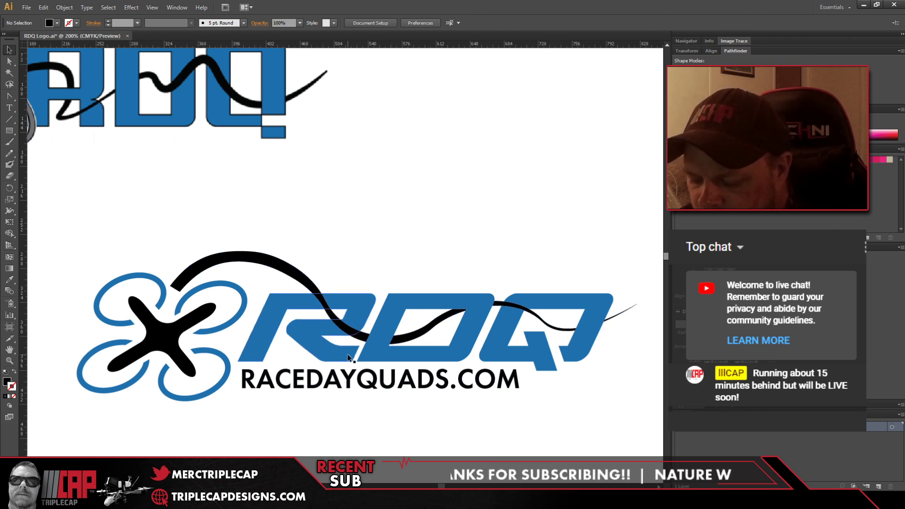
# Step: Try deleting the swoosh's upper-edge anchor point where it crosses the R's top bar, and undo the deletion
pyautogui.keyDown('alt'); pyautogui.scroll(2, 327, 319); pyautogui.keyUp('alt')
pyautogui.keyDown('alt'); pyautogui.scroll(1, 327, 319); pyautogui.keyUp('alt')
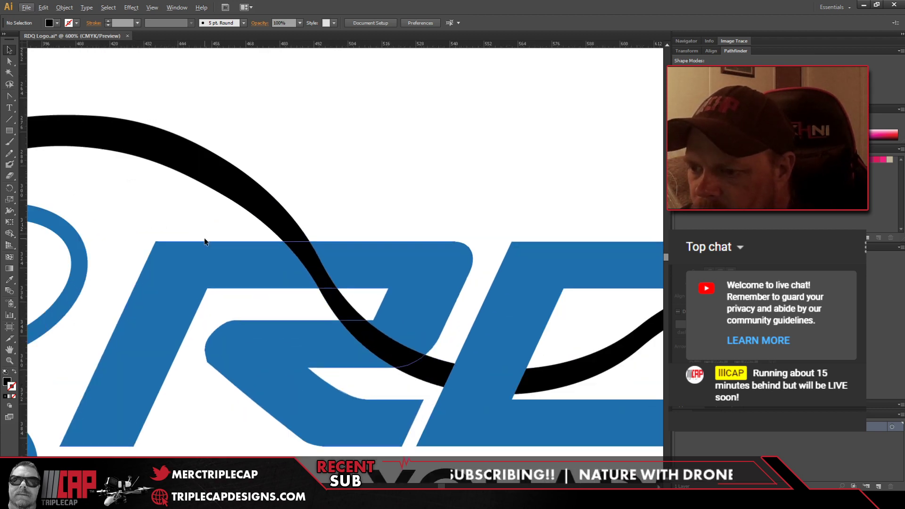
pyautogui.click(10, 61)
pyautogui.click(328, 283)
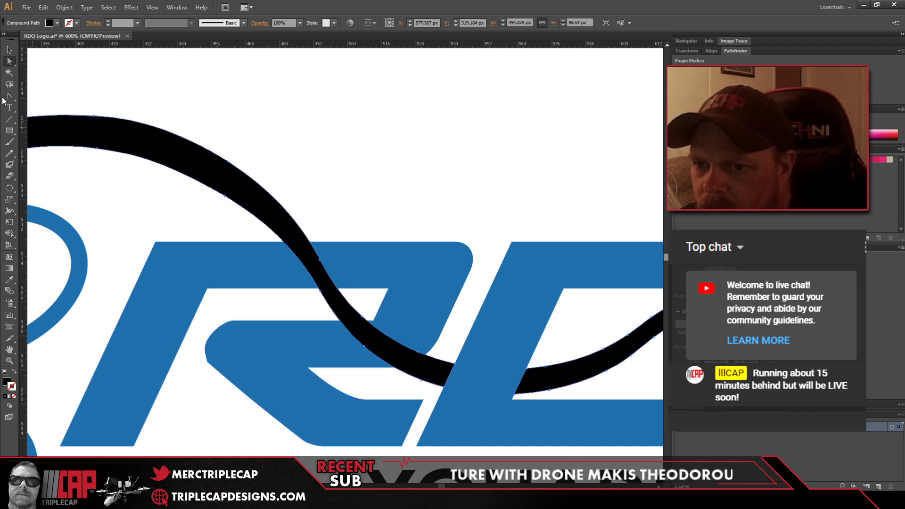
pyautogui.press('p')
pyautogui.click(318, 260)
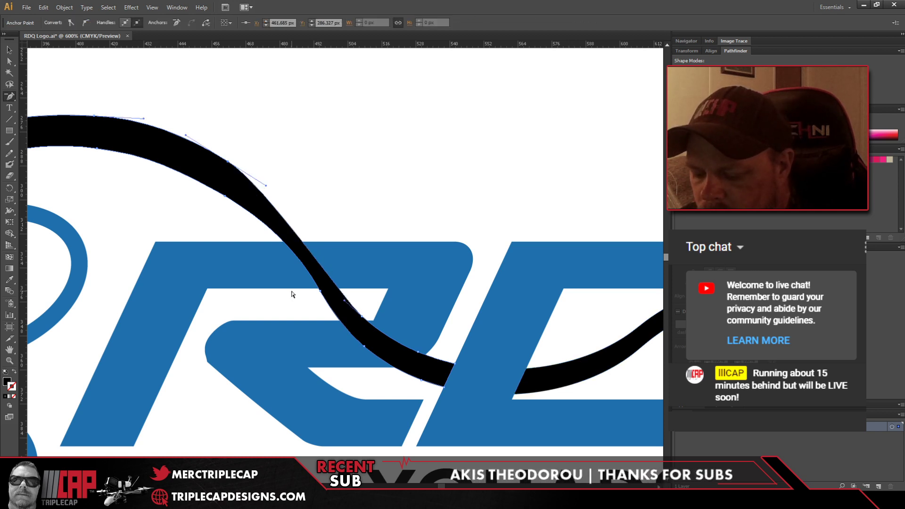
pyautogui.click(344, 301)
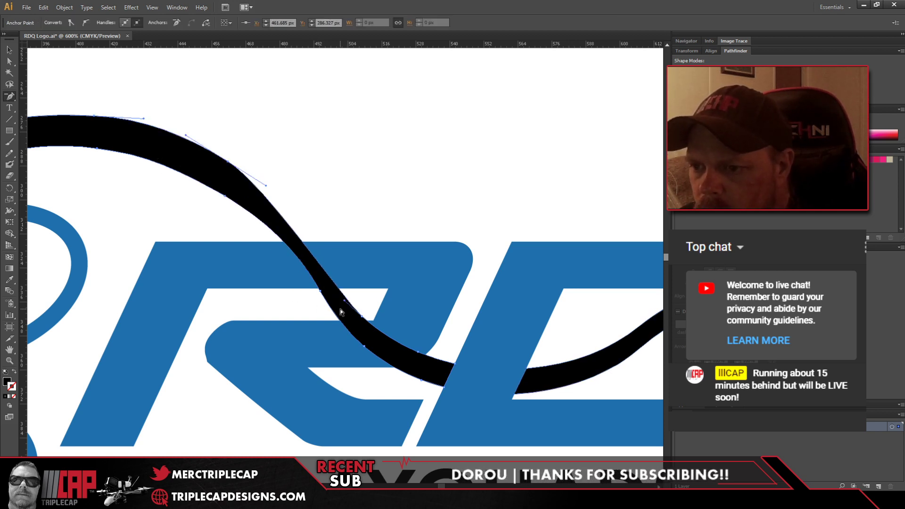
pyautogui.hotkey('ctrl', 'z')
pyautogui.hotkey('ctrl', 'z')
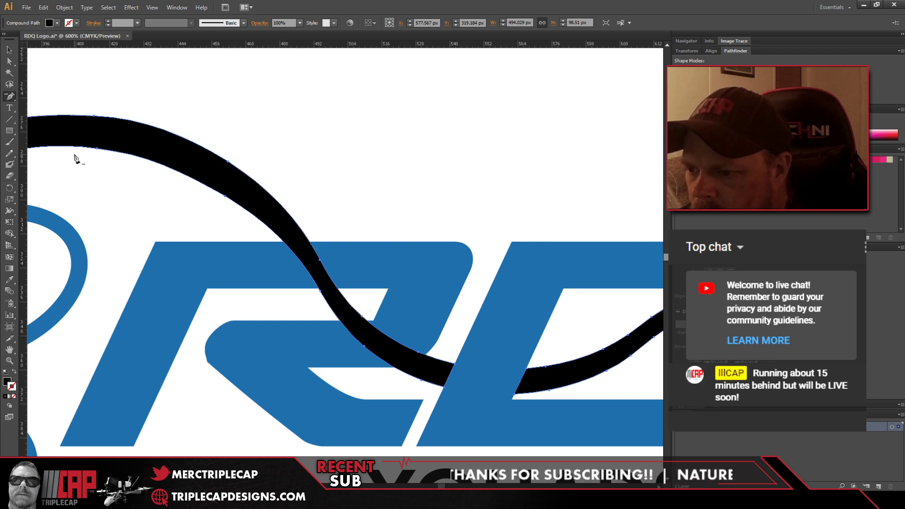
# Step: Try moving the upper-edge anchor at the R's top bar with the whole swoosh selected, and undo the shift
pyautogui.press('a')
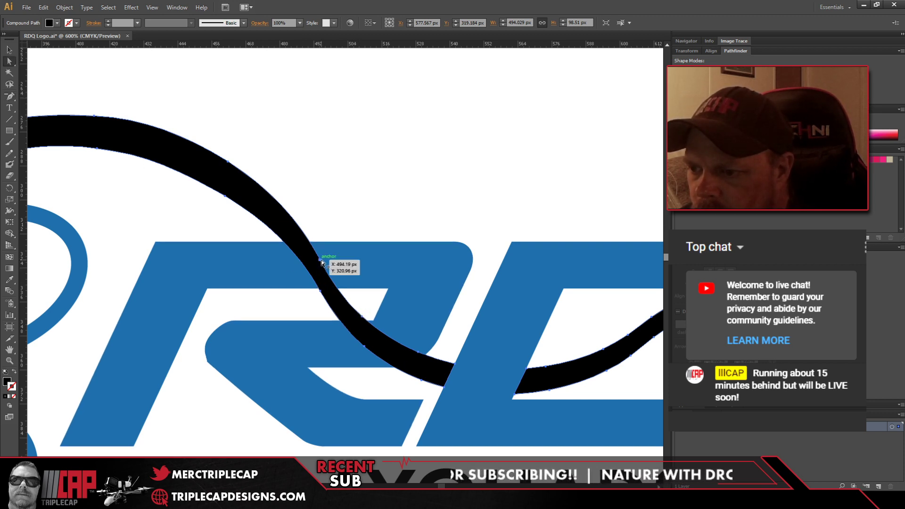
pyautogui.moveTo(321, 262); pyautogui.dragTo(329, 262)
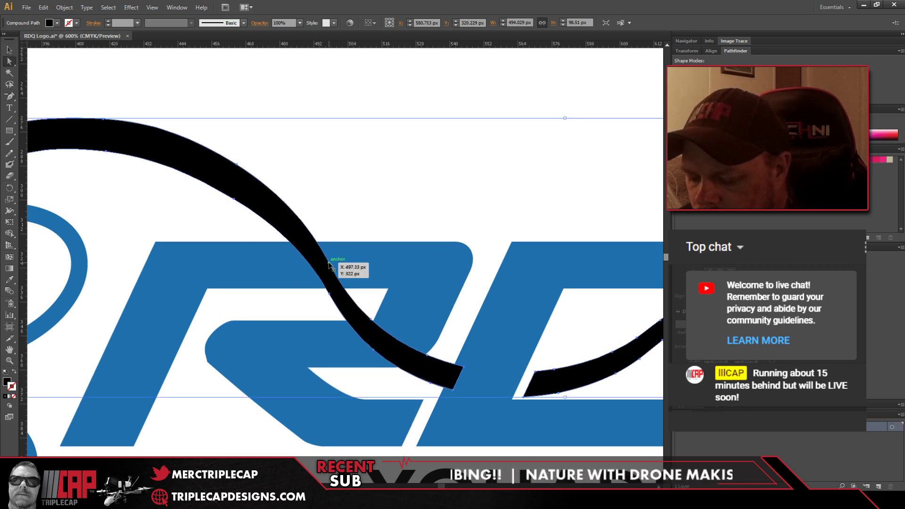
pyautogui.press('Delete')
pyautogui.hotkey('ctrl', 'z')
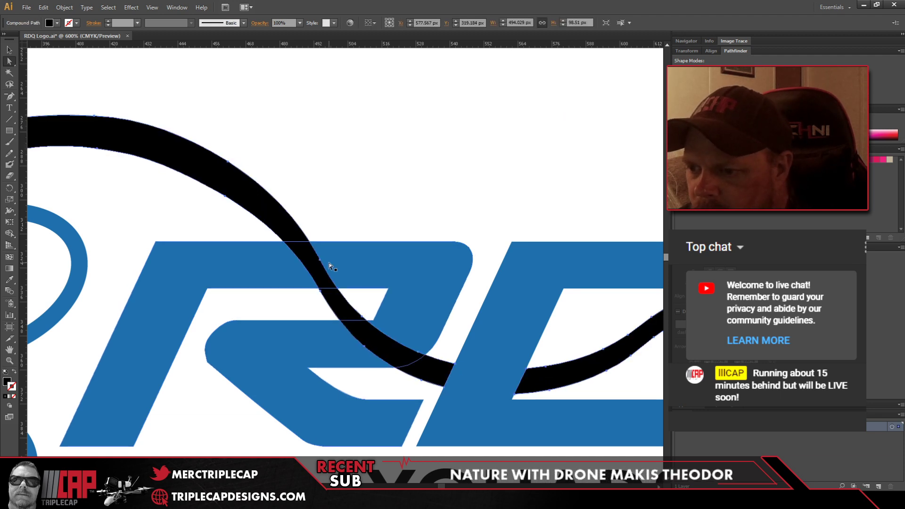
# Step: Move the swoosh's upper-edge anchor at the R's top bar outward to thicken the stroke, and shift the next anchor slightly outward
pyautogui.moveTo(319, 262); pyautogui.dragTo(333, 264)
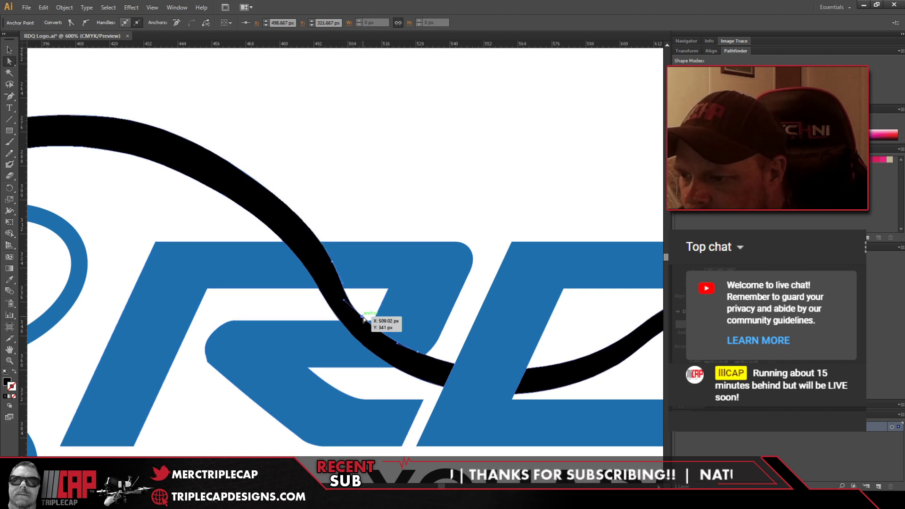
pyautogui.moveTo(365, 319); pyautogui.dragTo(370, 315)
pyautogui.click(433, 175)
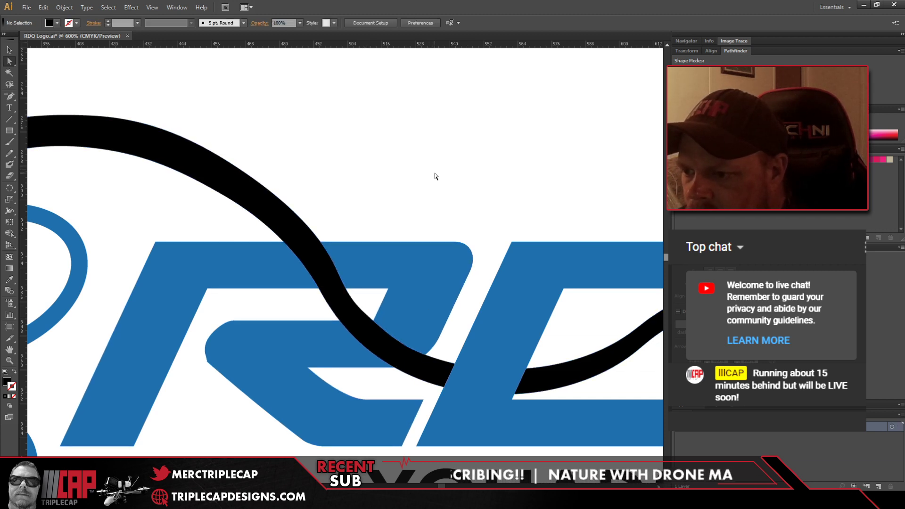
# Step: Delete the upper-edge anchor inside the R's opening and extend the preceding anchor's lower handle to smooth the curve
pyautogui.click(357, 316)
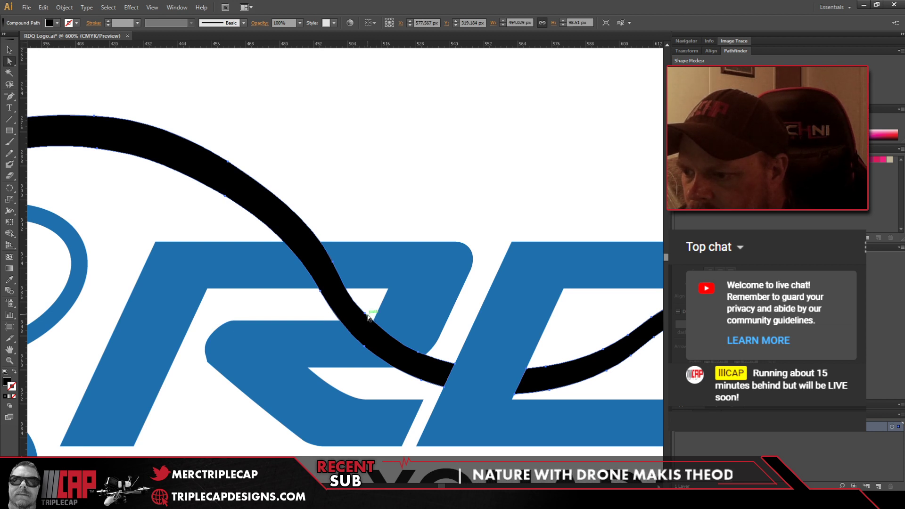
pyautogui.click(366, 314)
pyautogui.press('p')
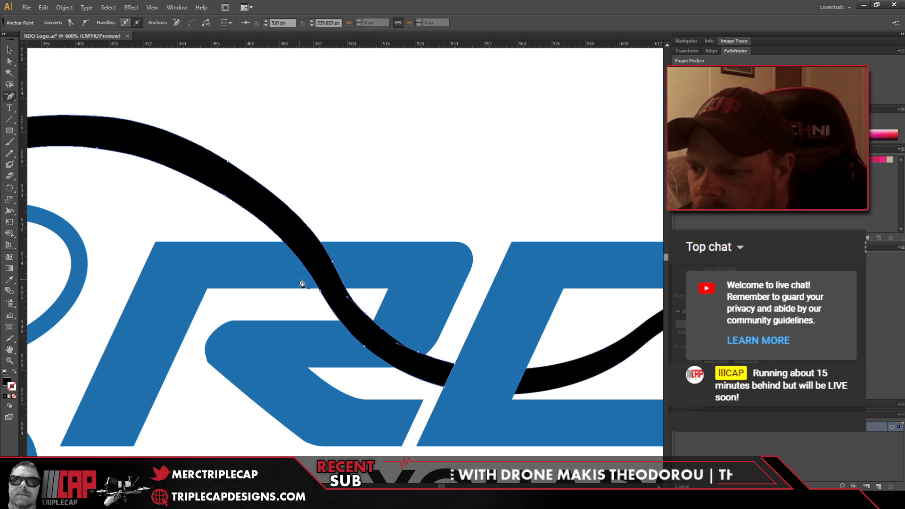
pyautogui.click(365, 315)
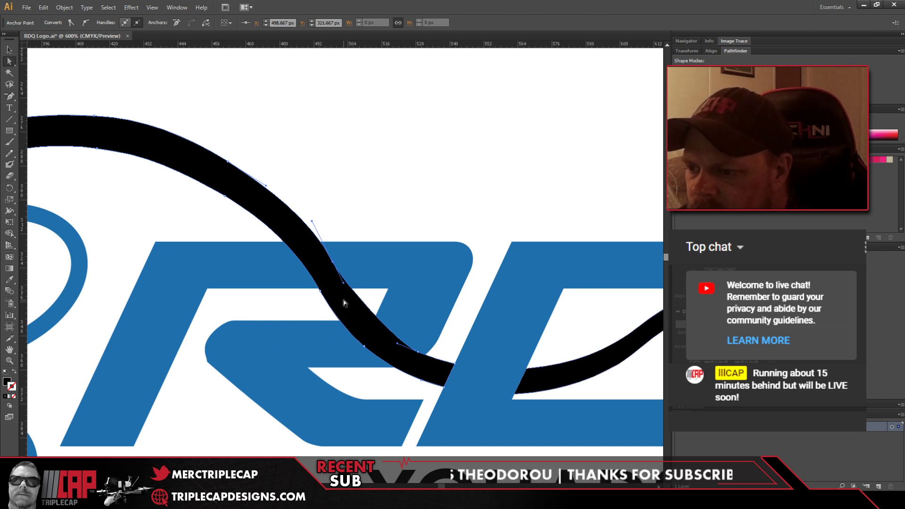
pyautogui.moveTo(344, 285); pyautogui.dragTo(357, 307)
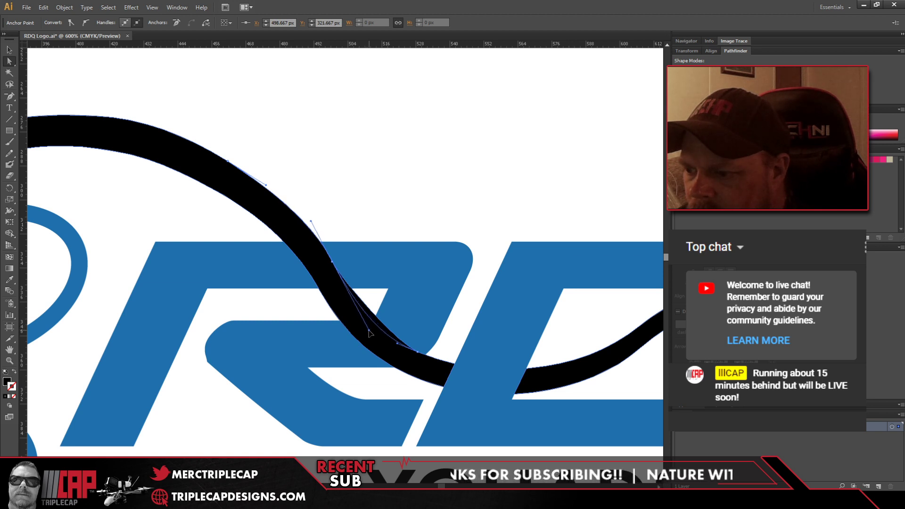
pyautogui.moveTo(370, 333); pyautogui.dragTo(370, 334)
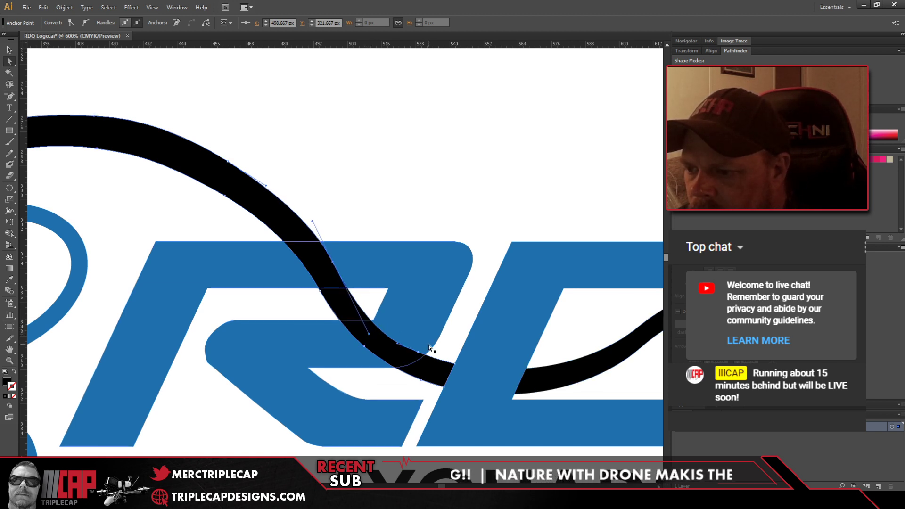
pyautogui.click(380, 196)
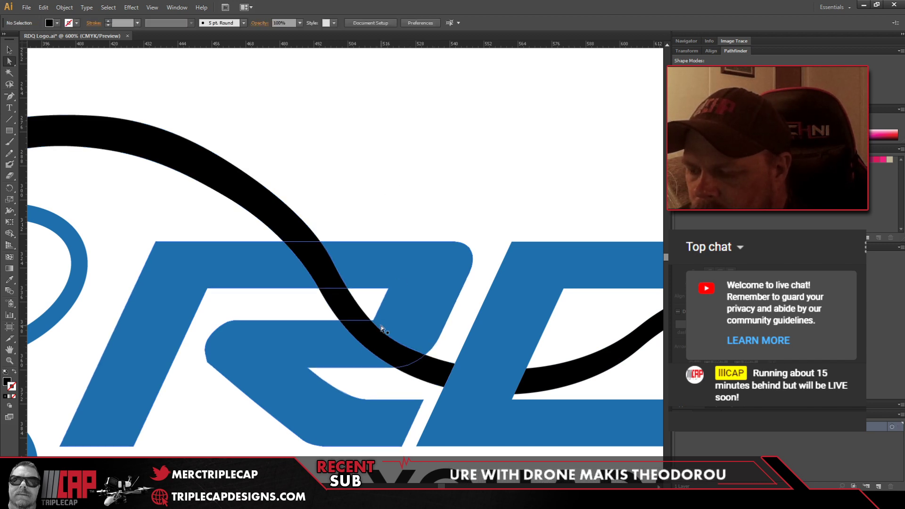
# Step: Try deleting the swoosh's lower-edge anchor below the R's top bar and reshaping the remaining curve with its handle
pyautogui.click(332, 337)
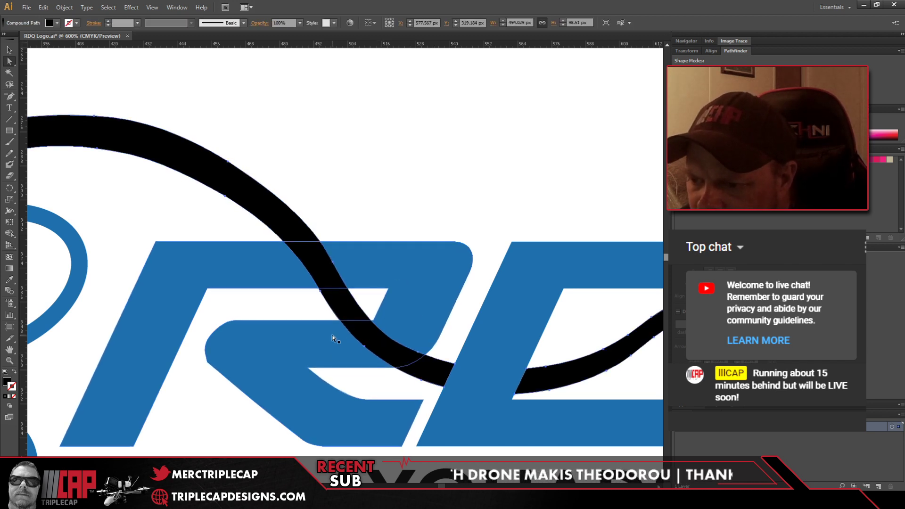
pyautogui.click(319, 294)
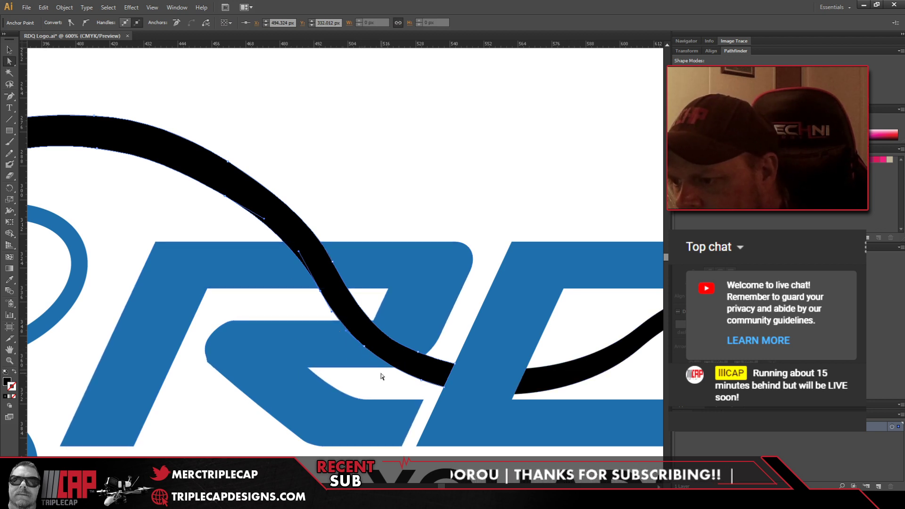
pyautogui.click(10, 96)
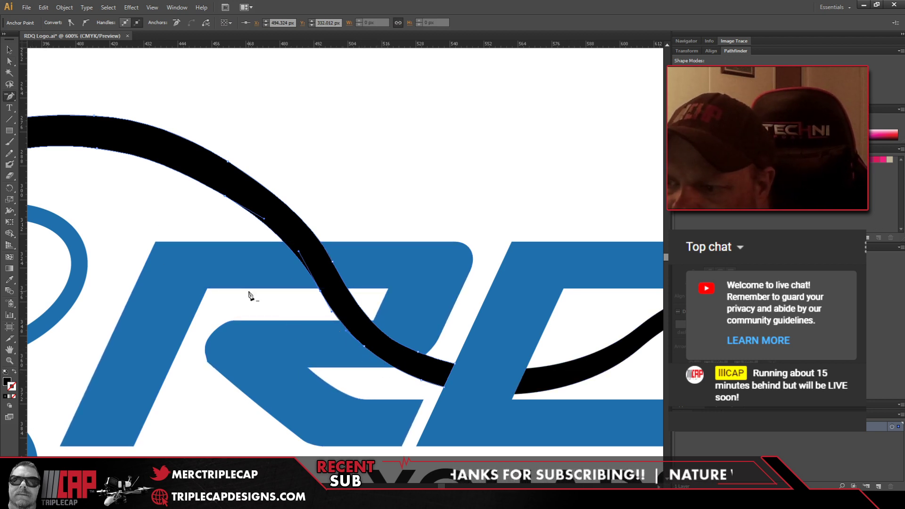
pyautogui.click(320, 296)
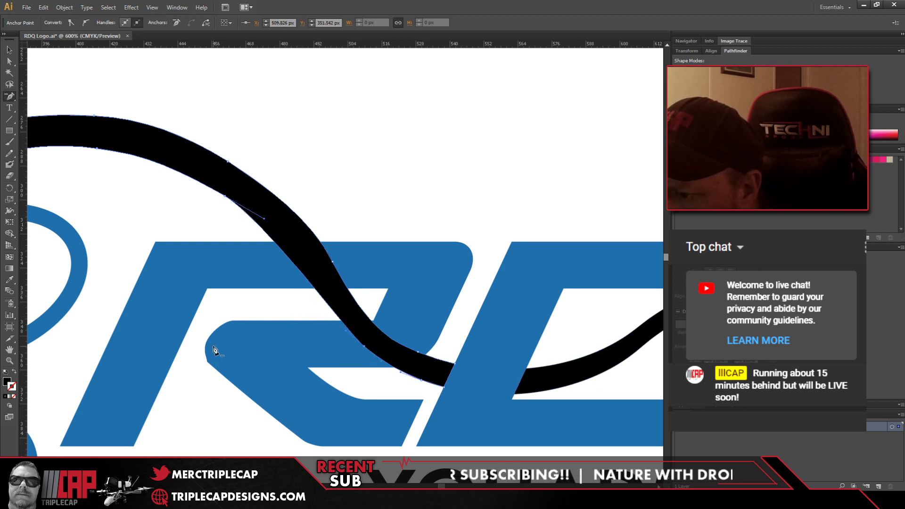
pyautogui.press('a')
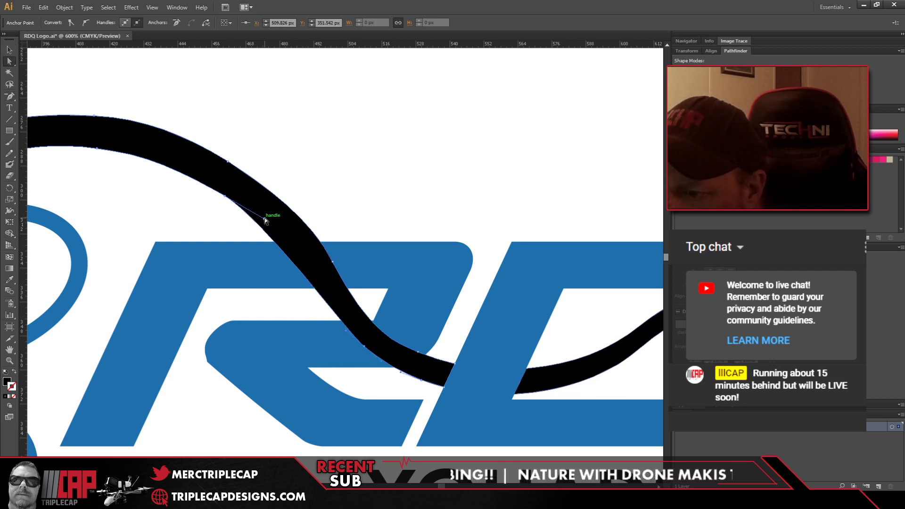
pyautogui.moveTo(265, 218)
pyautogui.mouseDown()
pyautogui.moveTo(307, 247)
pyautogui.moveTo(273, 214)
pyautogui.mouseUp()
# Step: Nudge the swoosh's lower-edge anchor at the R's top bar 3 px right and 5 px down to even out the stroke
pyautogui.click(324, 295)
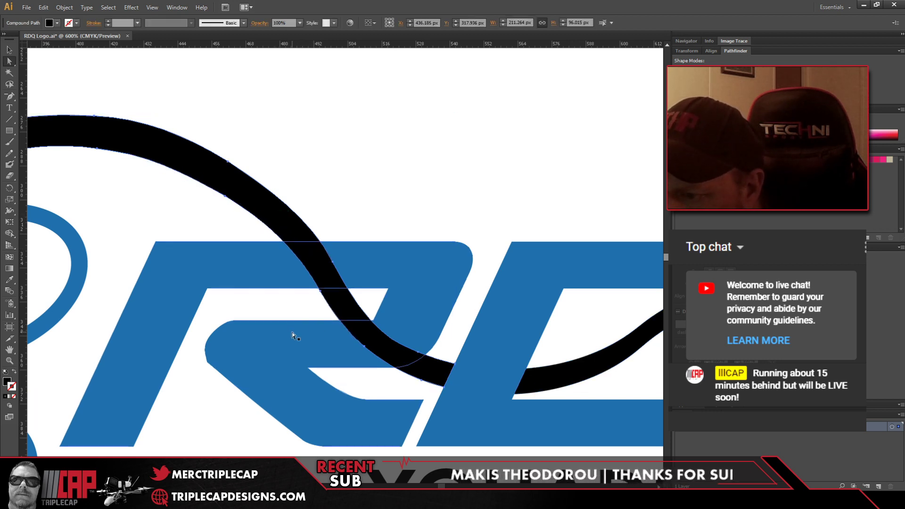
pyautogui.click(324, 295)
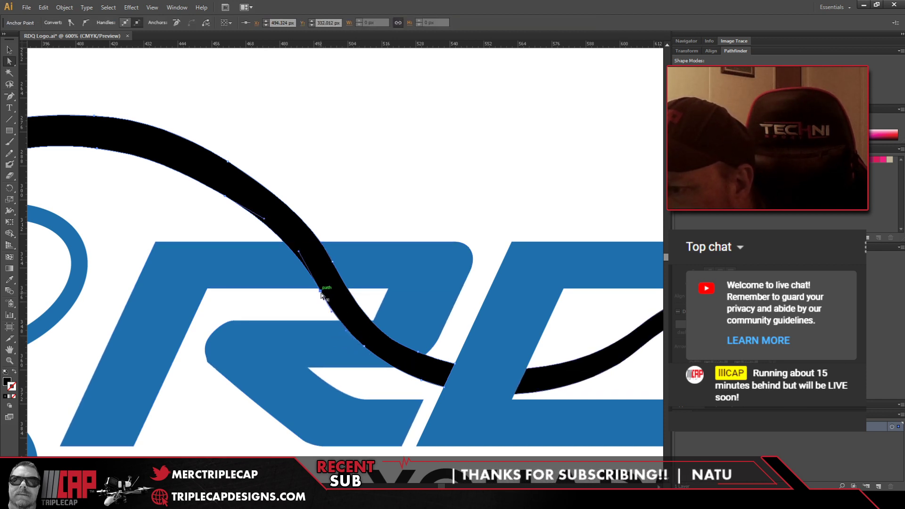
pyautogui.press('Down')
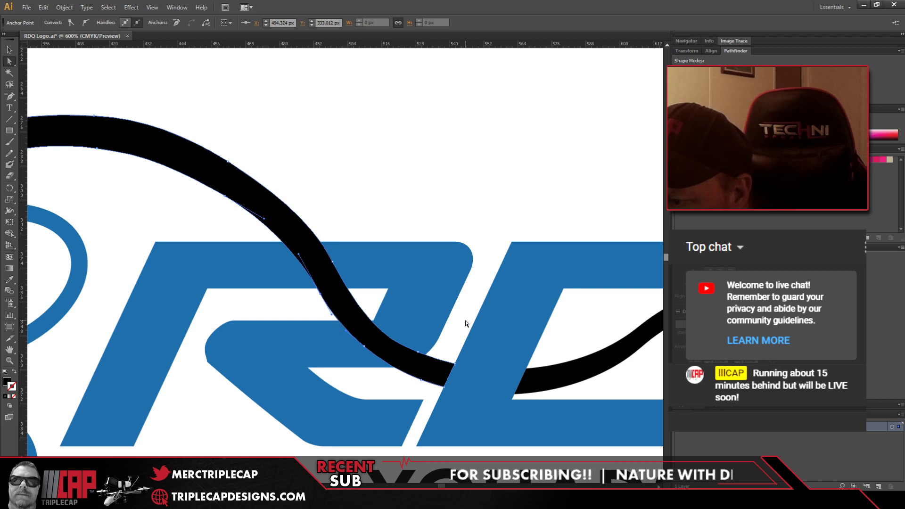
pyautogui.press('Right')
pyautogui.press('Down')
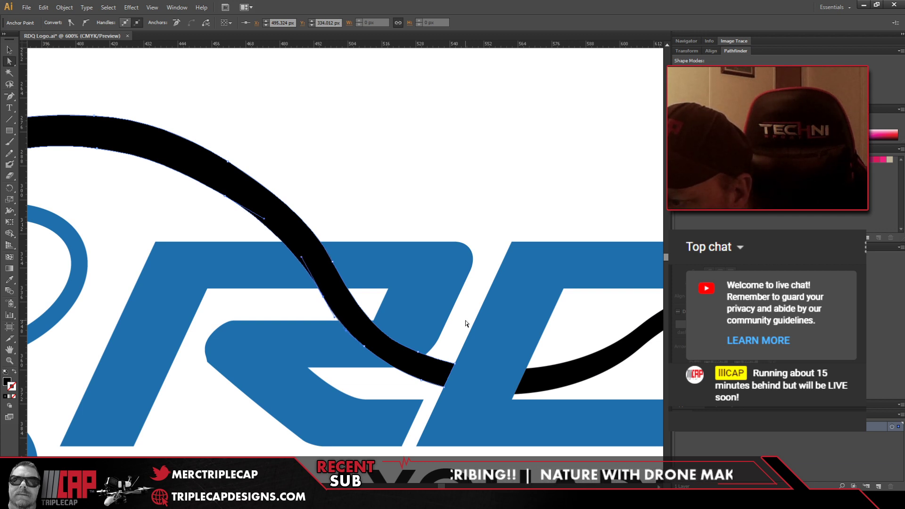
pyautogui.press('Right')
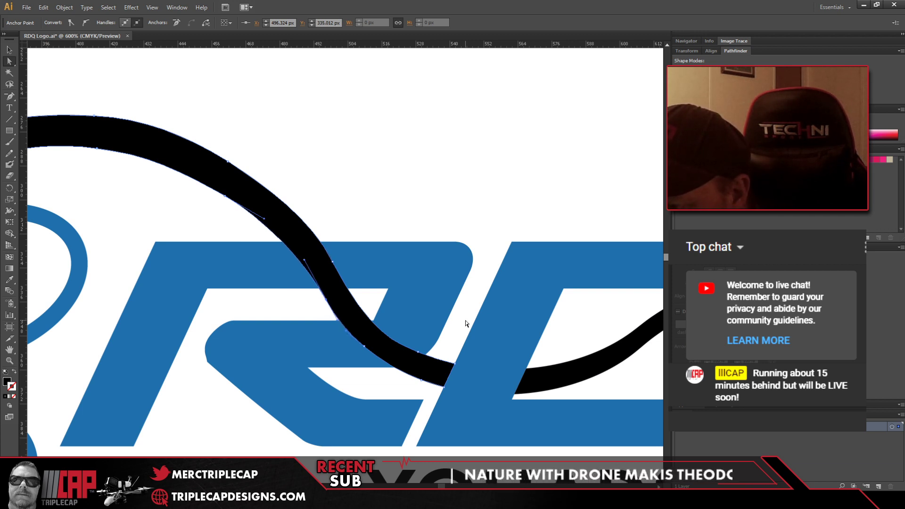
pyautogui.press('Down')
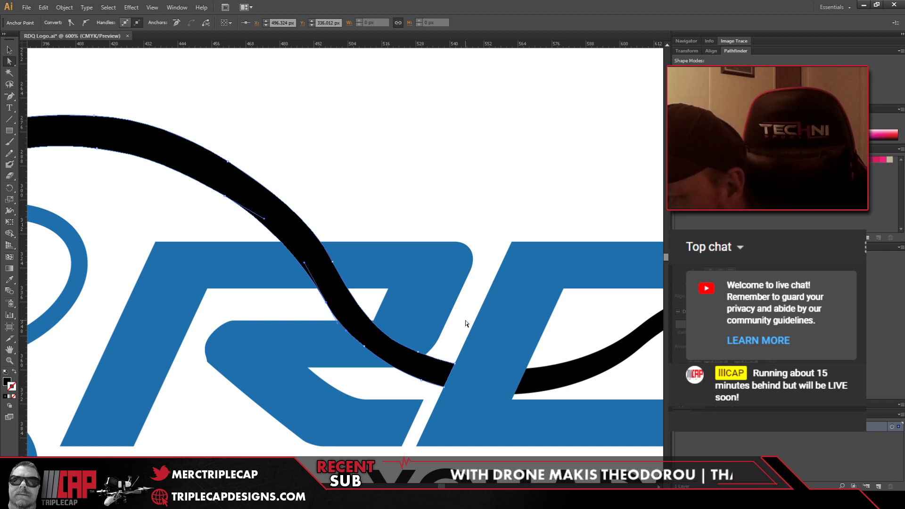
pyautogui.press('Down')
pyautogui.press('Right')
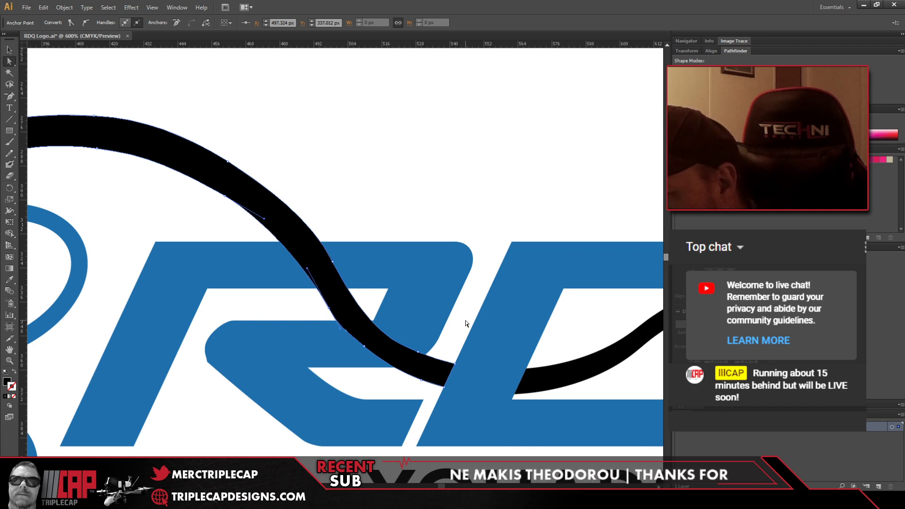
# Step: Try nudging the swoosh's lower-edge anchor at the R's top bar 6 px left and 10 px up to thin the stroke
pyautogui.press('Left')
pyautogui.press('Up')
pyautogui.press('Up')
pyautogui.press('Up')
pyautogui.press('Up')
pyautogui.press('Up')
pyautogui.press('Left')
pyautogui.press('Left')
pyautogui.press('Left')
pyautogui.press('Left')
pyautogui.press('Up')
pyautogui.press('Up')
pyautogui.press('Up')
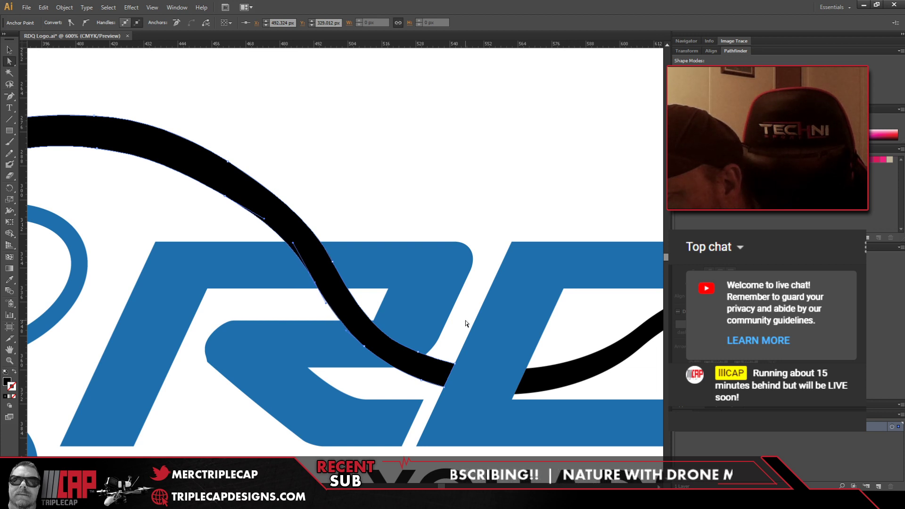
pyautogui.press('Up')
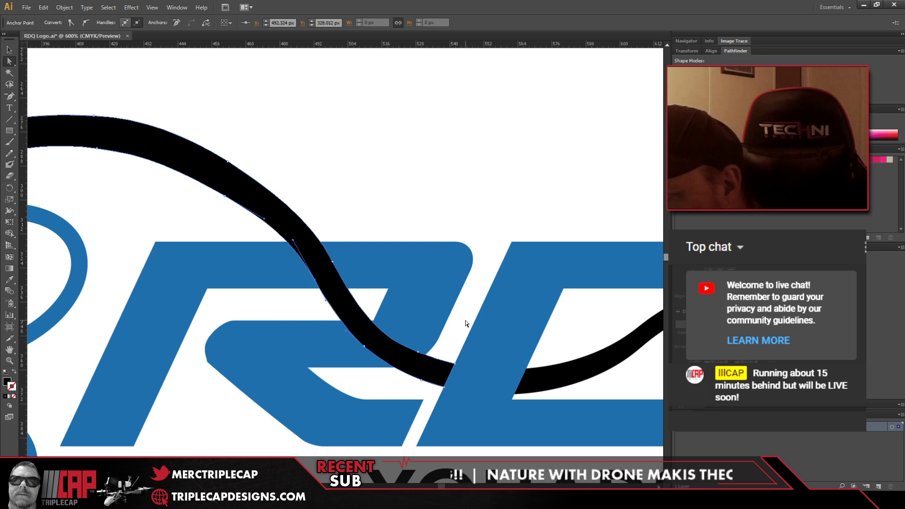
pyautogui.press('Left')
pyautogui.press('Up')
pyautogui.hotkey('ctrl', 'h')
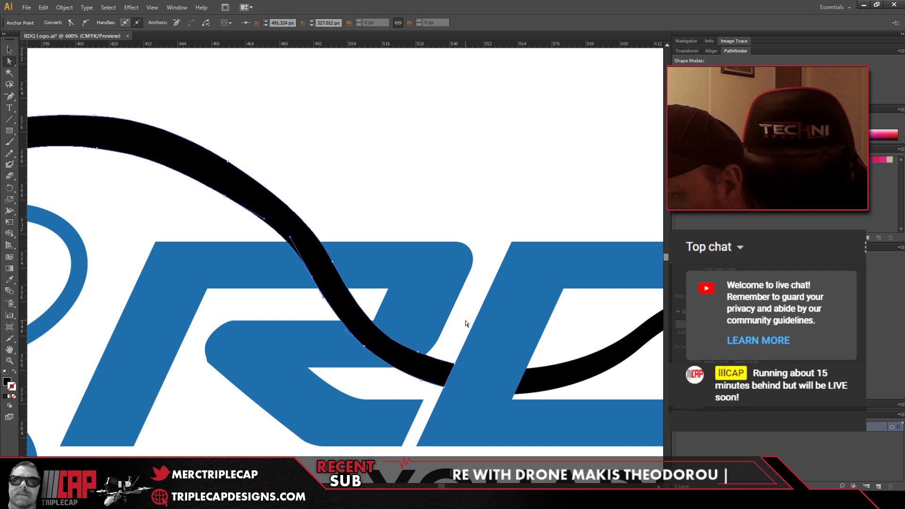
pyautogui.click(441, 115)
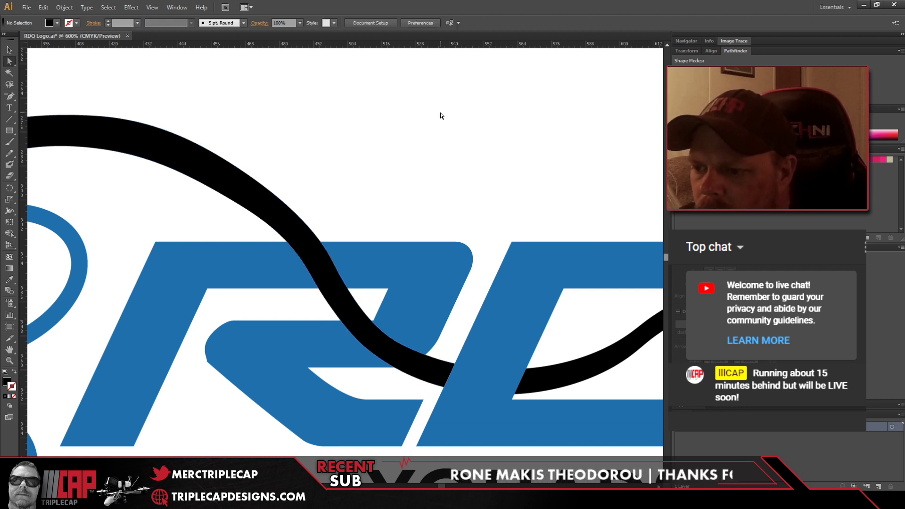
# Step: Examine the swoosh's stroke width and its upper- and lower-edge anchors around the R, both up close and across the whole logo
pyautogui.scroll(-3, 441, 115)
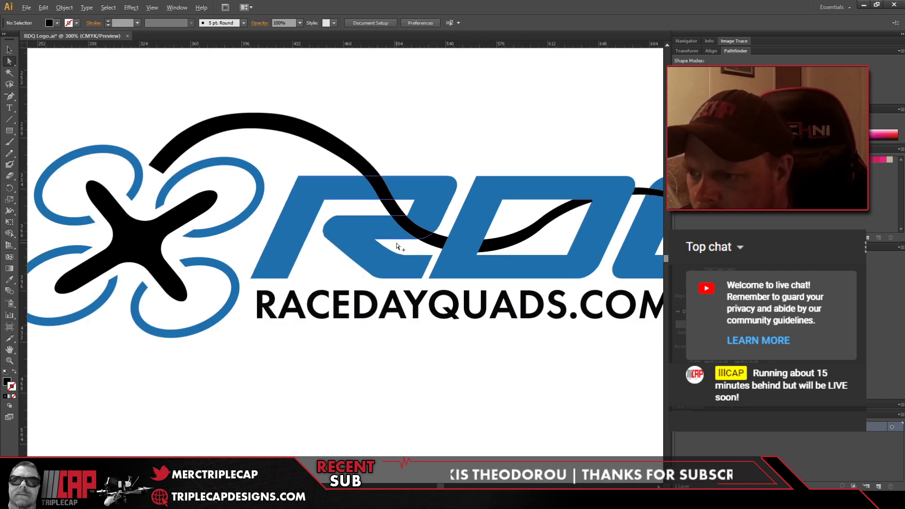
pyautogui.press('alt')
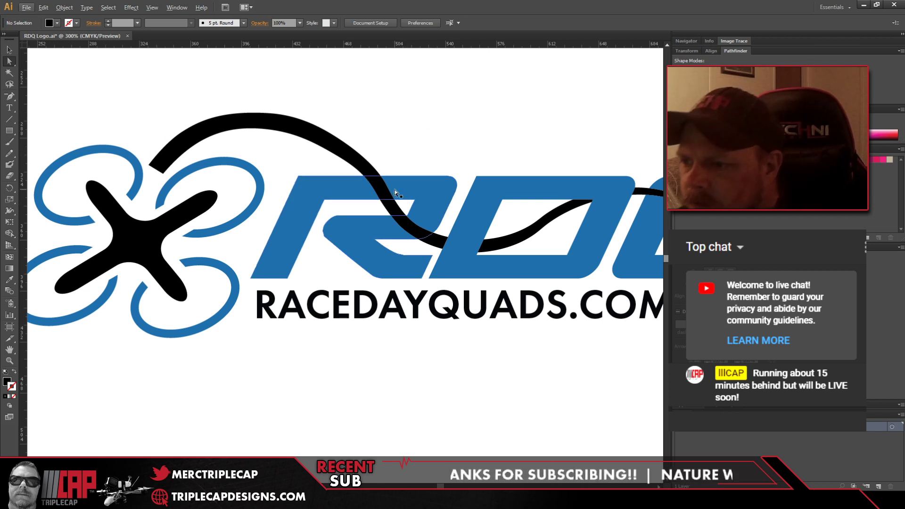
pyautogui.scroll(3, 411, 203)
pyautogui.click(369, 227)
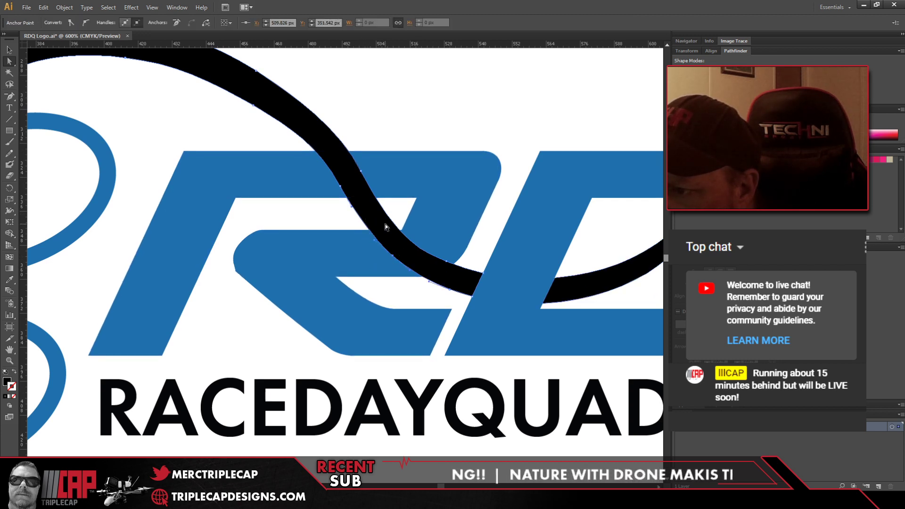
pyautogui.click(448, 262)
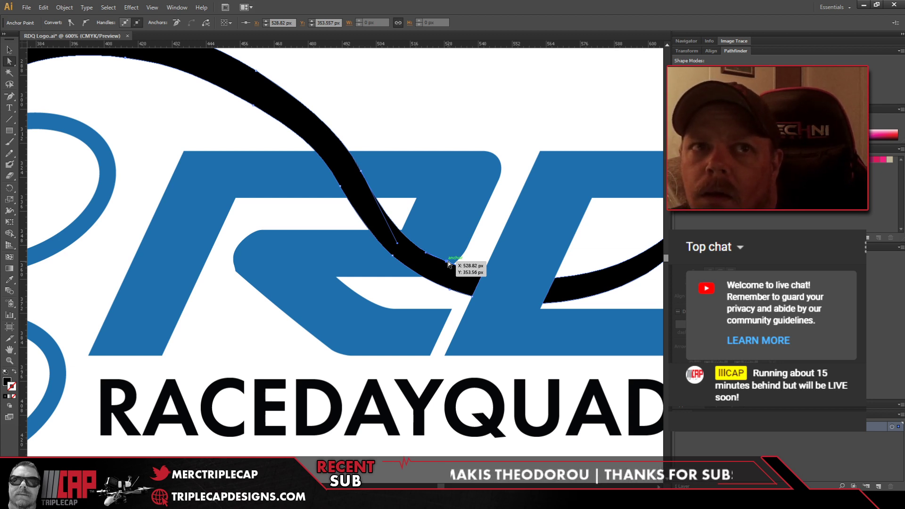
pyautogui.click(438, 122)
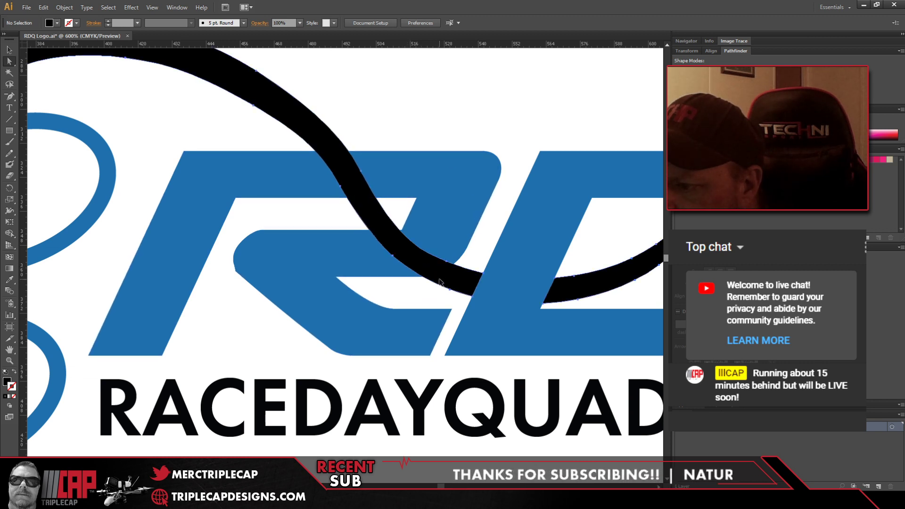
pyautogui.click(449, 290)
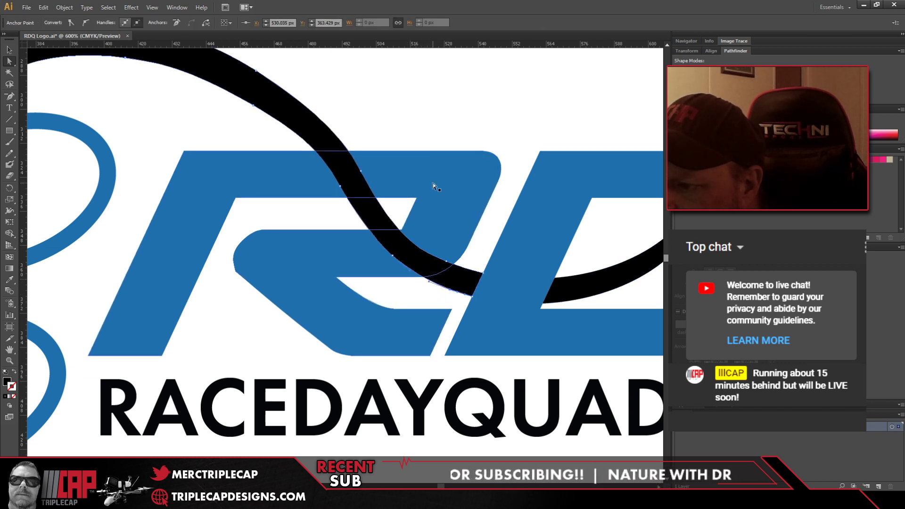
pyautogui.click(436, 101)
pyautogui.hotkey('ctrl', '-')
pyautogui.hotkey('ctrl', '-')
pyautogui.hotkey('ctrl', '-')
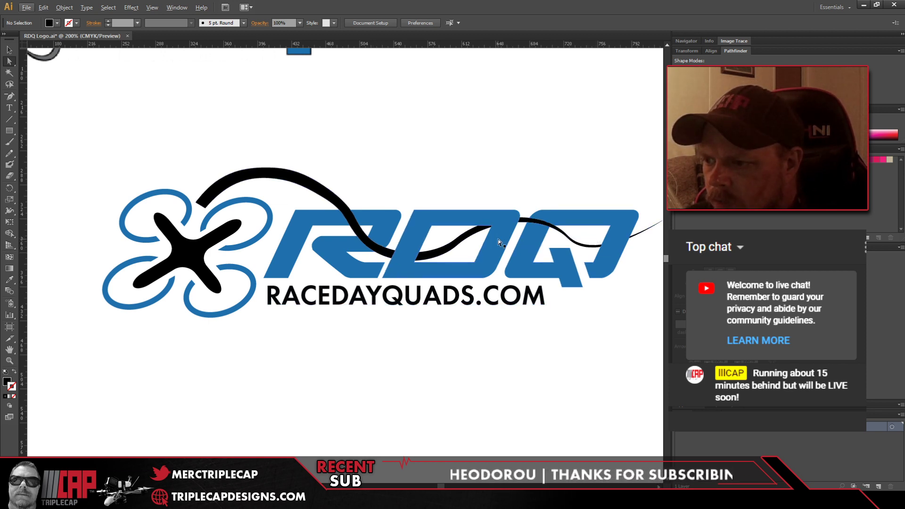
# Step: Try deleting the letter D to expose the swoosh pieces around it, and undo each deletion
pyautogui.click(507, 224)
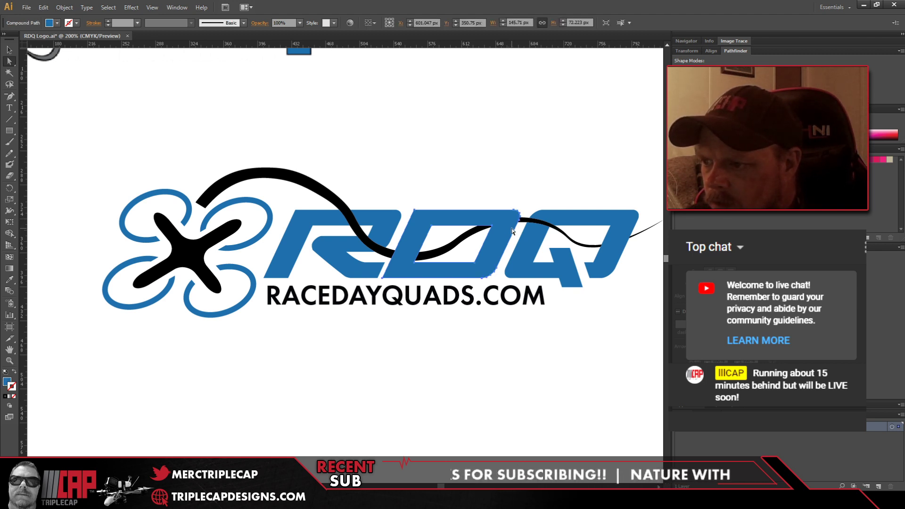
pyautogui.press('Delete')
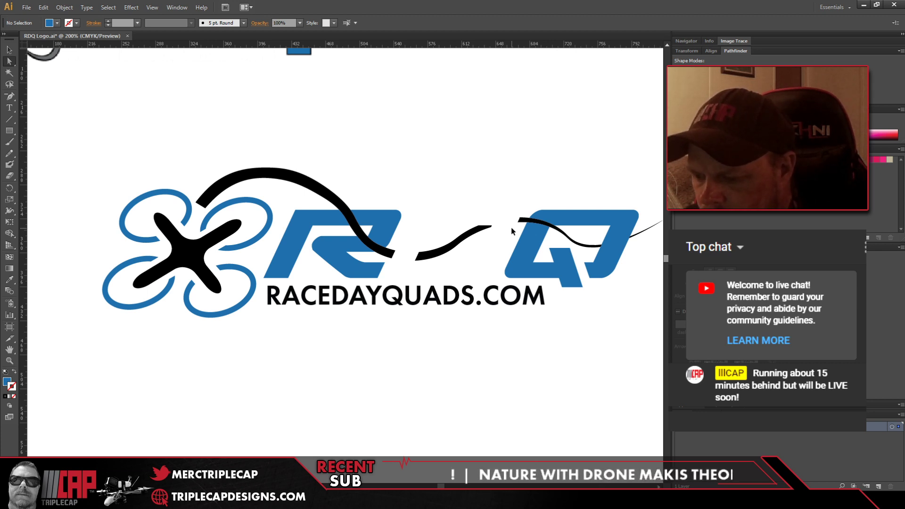
pyautogui.hotkey('ctrl', 'z')
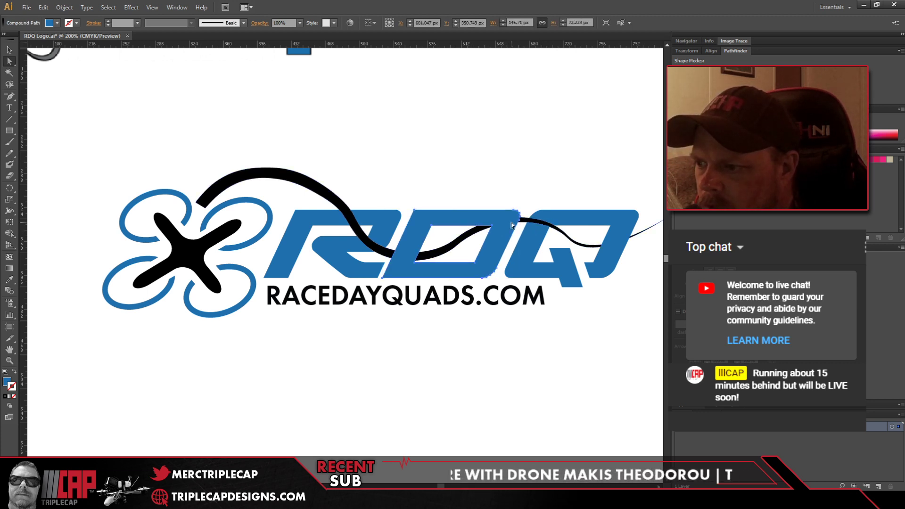
pyautogui.click(480, 231)
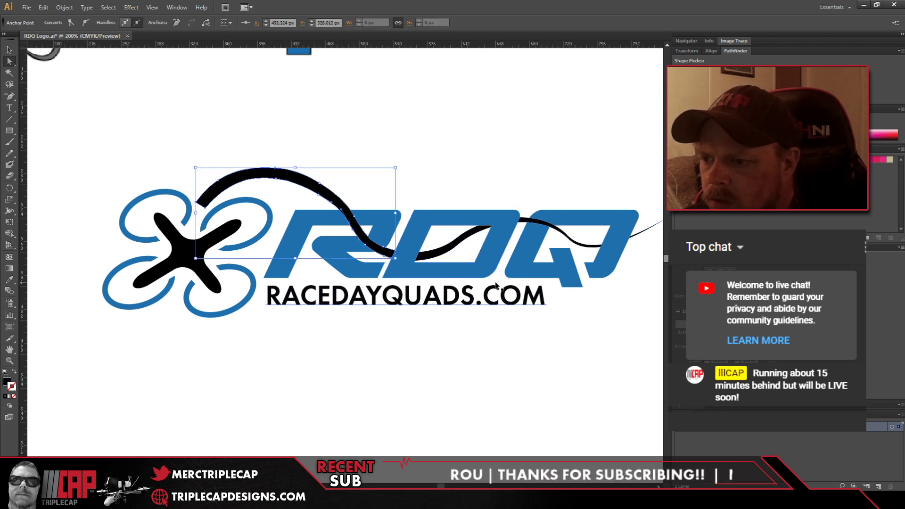
pyautogui.press('ctrl')
pyautogui.click(479, 246)
pyautogui.press('Delete')
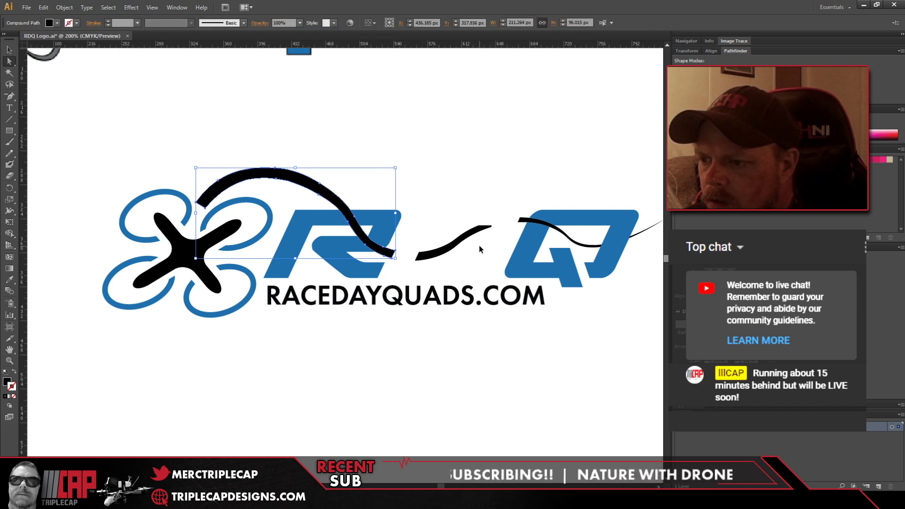
pyautogui.hotkey('ctrl', 'z')
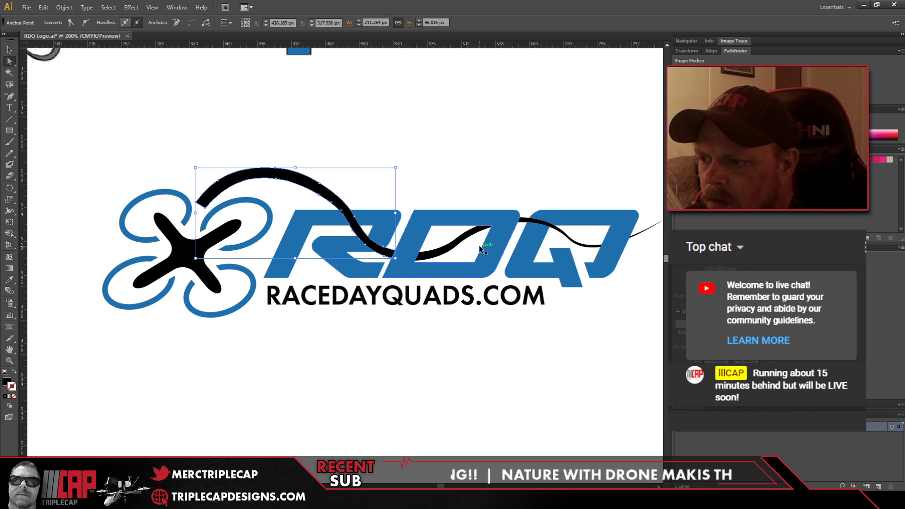
# Step: Undo the swoosh's anchor edits and its splitting around the letters, back to one continuous swoosh
pyautogui.click(465, 242)
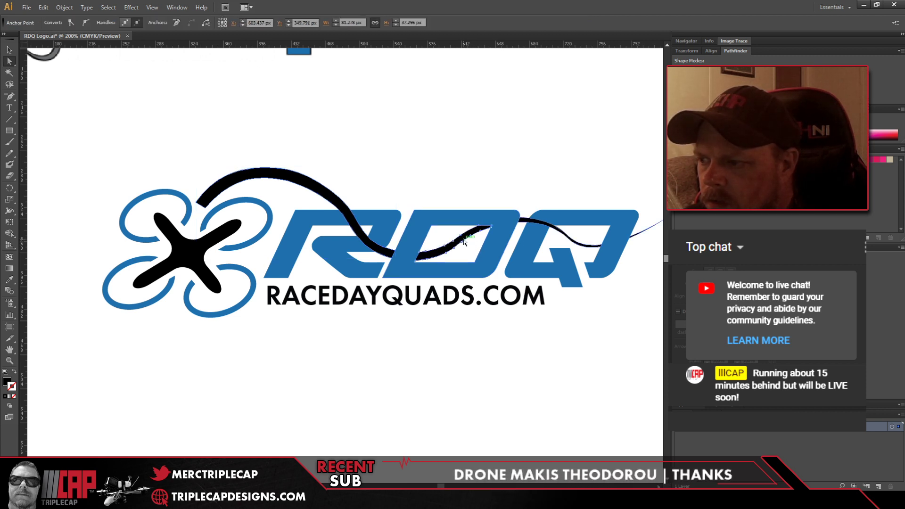
pyautogui.hotkey('ctrl', 'z')
pyautogui.hotkey('ctrl', 'z')
pyautogui.hotkey('ctrl', 'z')
pyautogui.hotkey('ctrl', 'z')
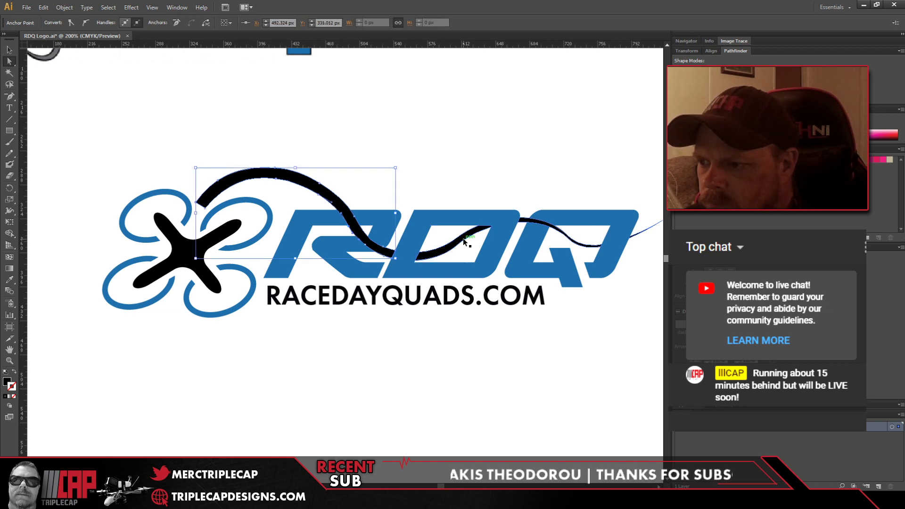
pyautogui.hotkey('ctrl', 'z')
pyautogui.hotkey('ctrl', 'z')
pyautogui.hotkey('ctrl', 'z')
pyautogui.hotkey('ctrl', 'z')
pyautogui.hotkey('ctrl', 'z')
pyautogui.hotkey('ctrl', 'z')
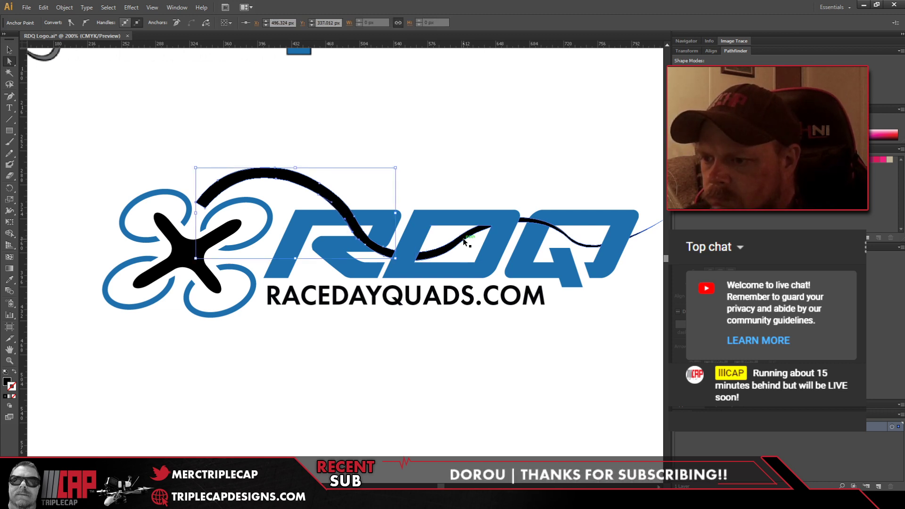
pyautogui.hotkey('ctrl', 'z')
pyautogui.hotkey('ctrl', 'z')
pyautogui.hotkey('ctrl', 'z')
pyautogui.hotkey('ctrl', 'z')
pyautogui.hotkey('ctrl', 'z')
pyautogui.hotkey('ctrl', 'z')
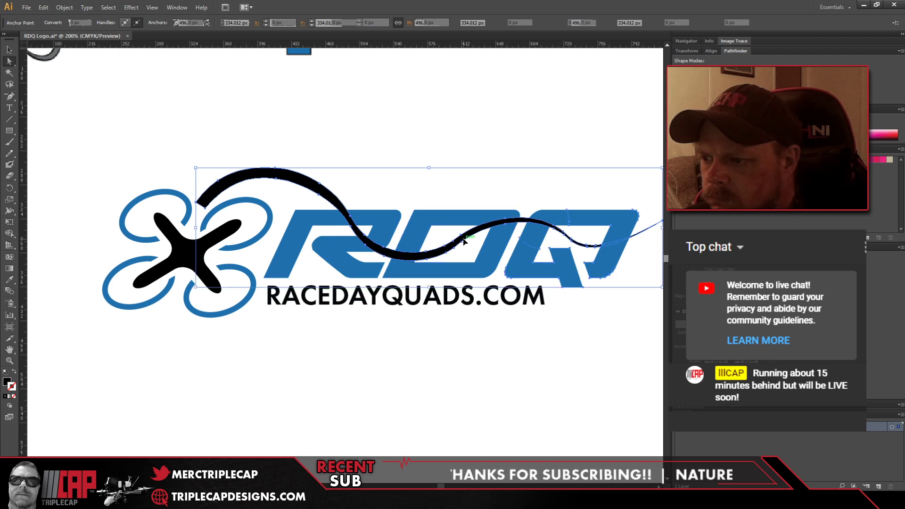
pyautogui.hotkey('ctrl', 'z')
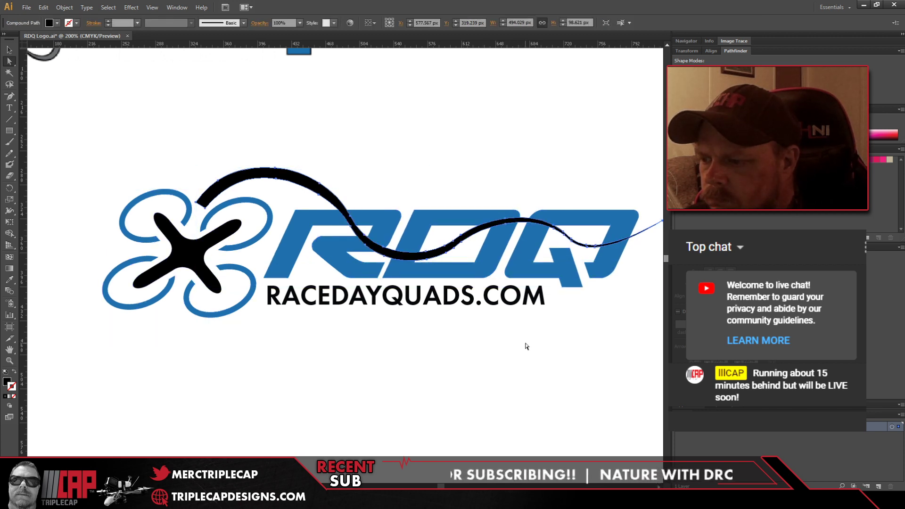
pyautogui.click(525, 344)
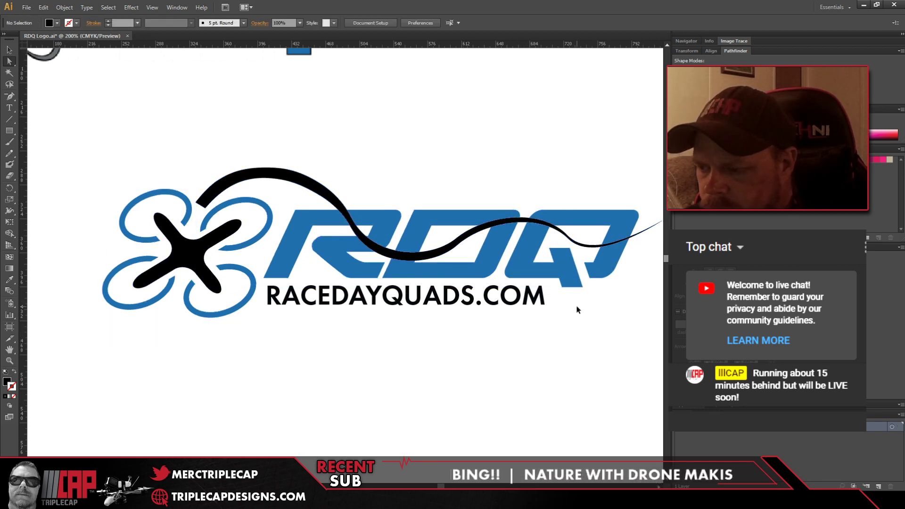
# Step: Undo the earlier stacking-order changes between the RDQ letters and the swoosh
pyautogui.hotkey('ctrl', 'z')
pyautogui.hotkey('ctrl', 'z')
pyautogui.hotkey('ctrl', 'z')
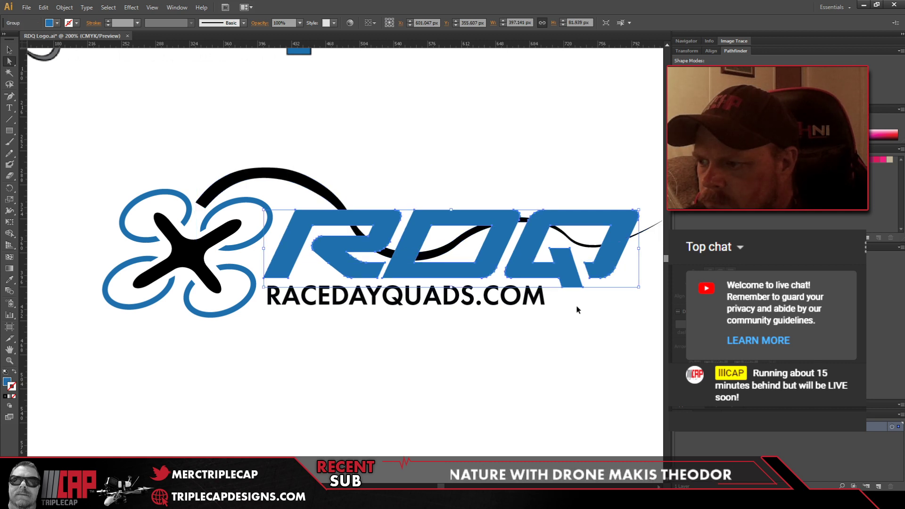
pyautogui.hotkey('ctrl', 'z')
pyautogui.hotkey('ctrl', 'z')
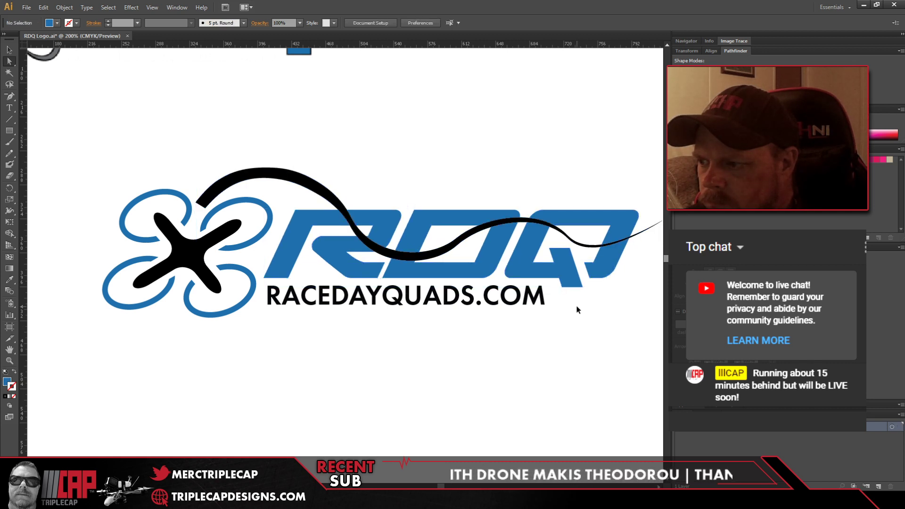
pyautogui.click(570, 312)
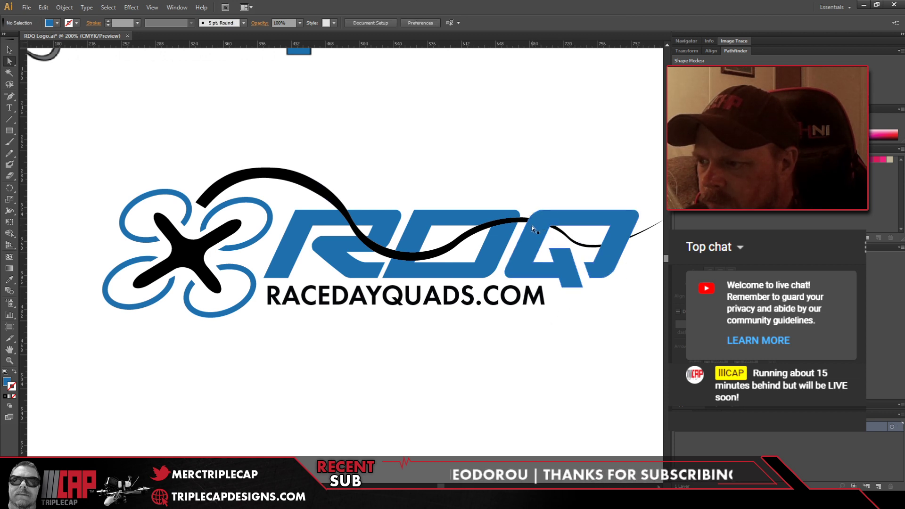
pyautogui.click(565, 239)
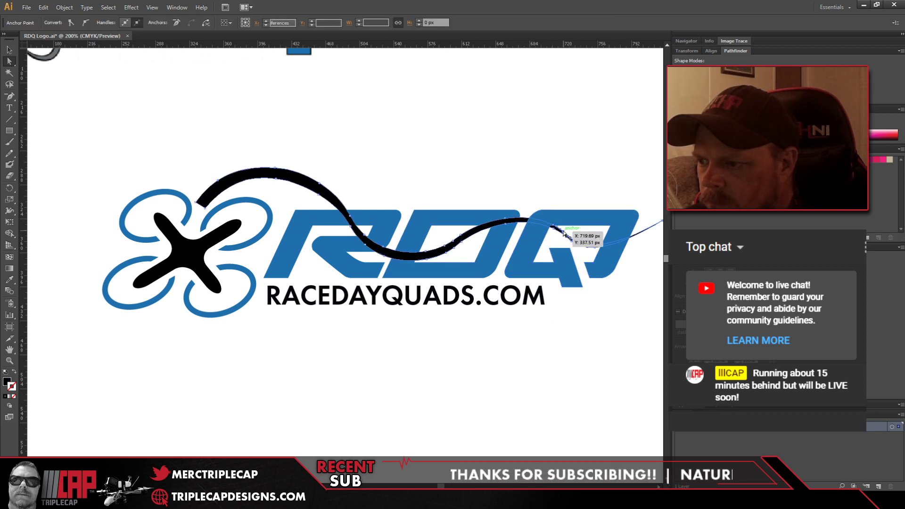
pyautogui.click(560, 335)
pyautogui.click(525, 247)
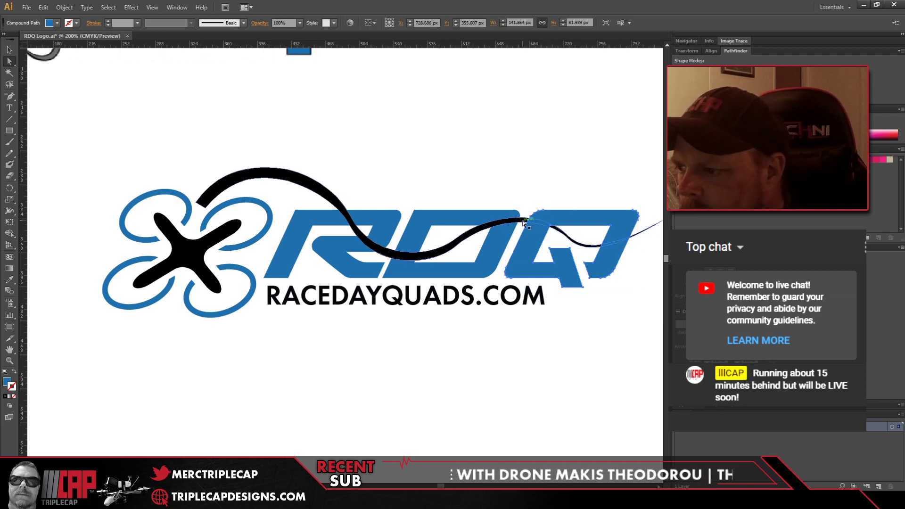
pyautogui.click(454, 239)
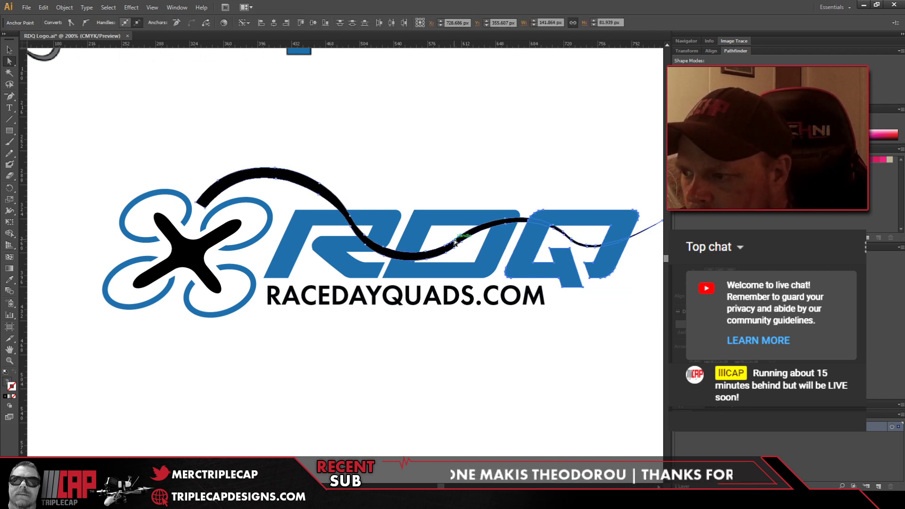
# Step: Try erasing the swoosh where it meets the Q's upper-left corner with the Eraser, and undo the erasure
pyautogui.moveTo(28, 49); pyautogui.dragTo(306, 91)
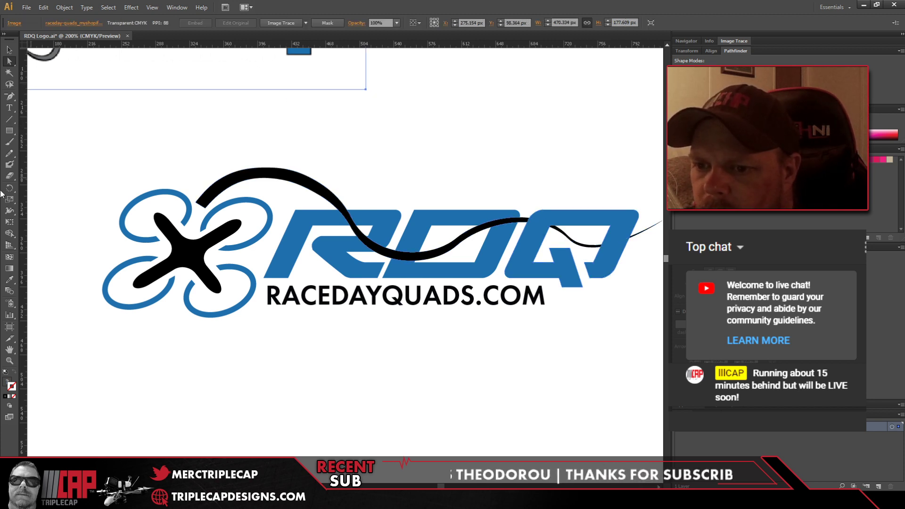
pyautogui.click(9, 175)
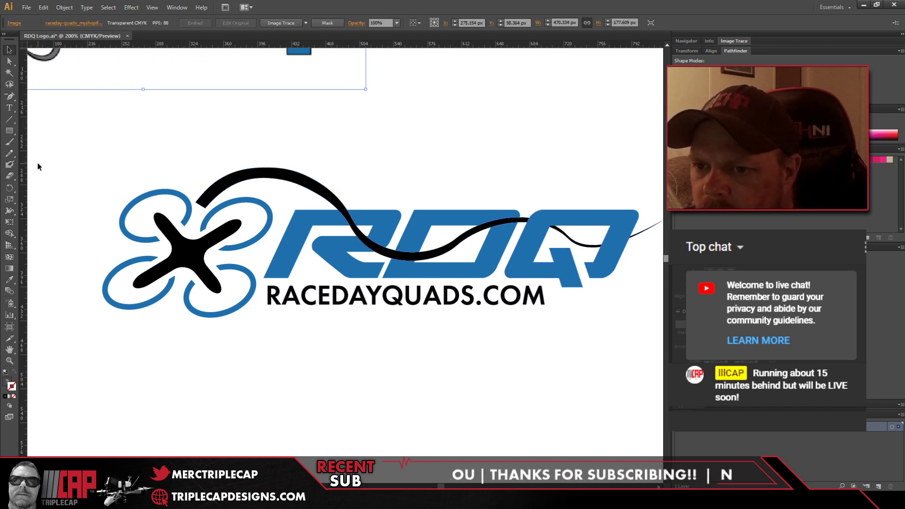
pyautogui.hotkey('ctrl', 'shift', 'a')
pyautogui.moveTo(520, 222); pyautogui.dragTo(541, 228)
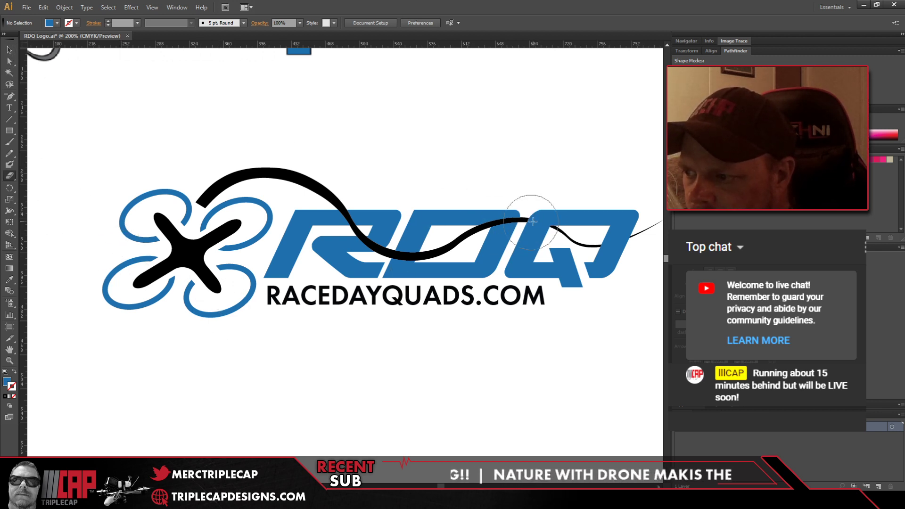
pyautogui.click(9, 50)
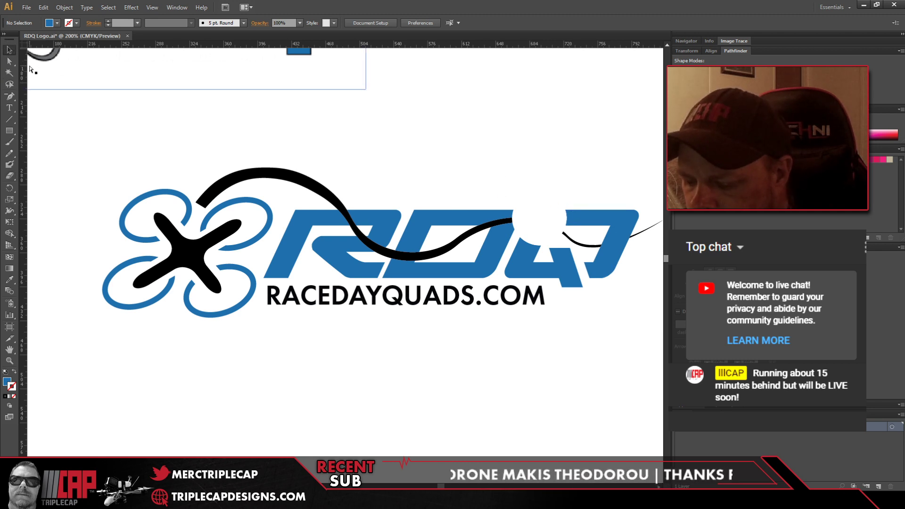
pyautogui.hotkey('ctrl', 'z')
# Step: Place a copy of the letter Q about 16 px to the right of and 35 px above the original
pyautogui.click(564, 223)
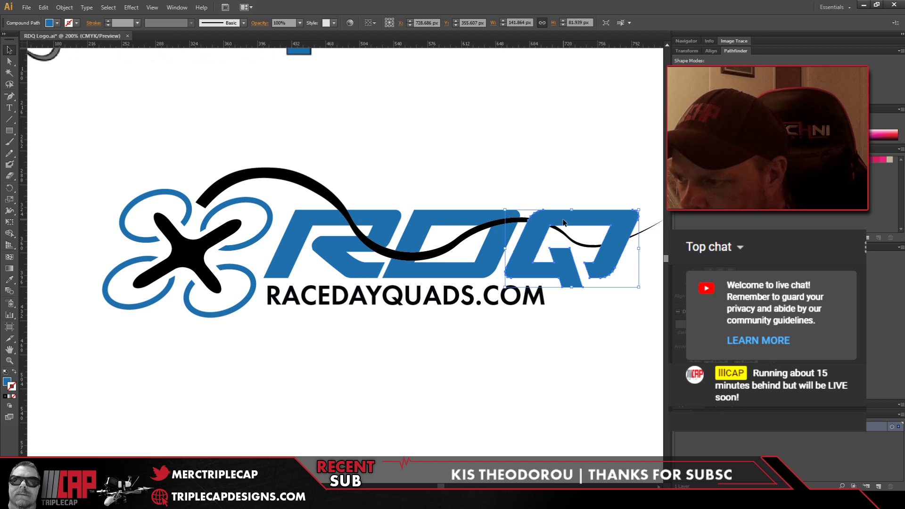
pyautogui.moveTo(564, 222); pyautogui.dragTo(577, 189)
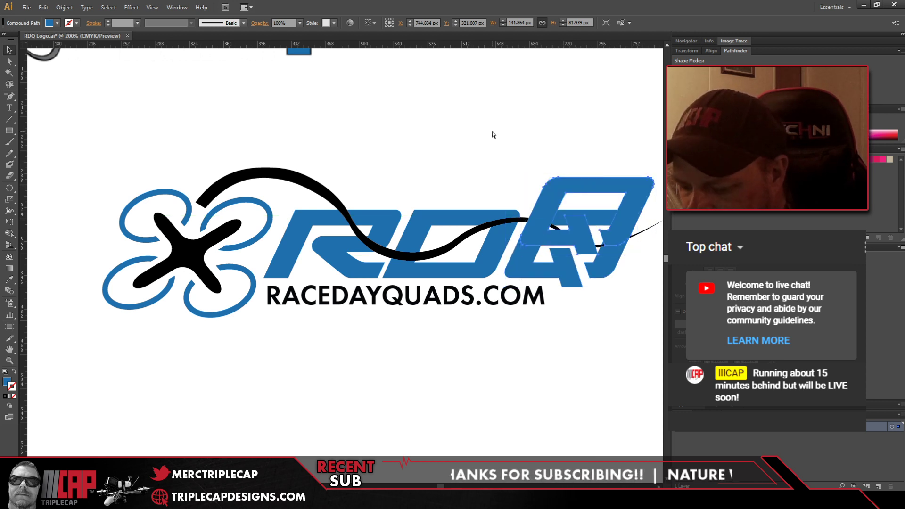
# Step: Undo the offset of the Q copy and erase its upper-left section where the swoosh crosses it
pyautogui.hotkey('ctrl', 'z')
pyautogui.click(9, 175)
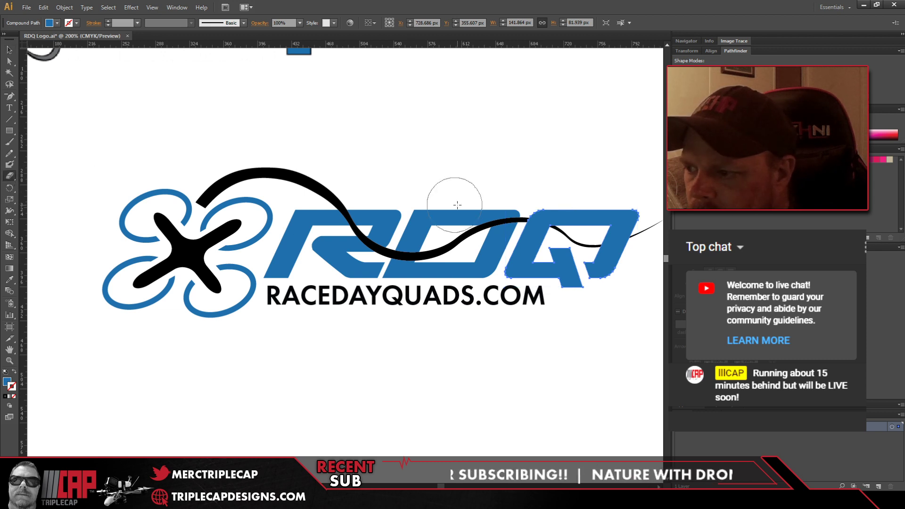
pyautogui.moveTo(537, 217); pyautogui.dragTo(570, 233)
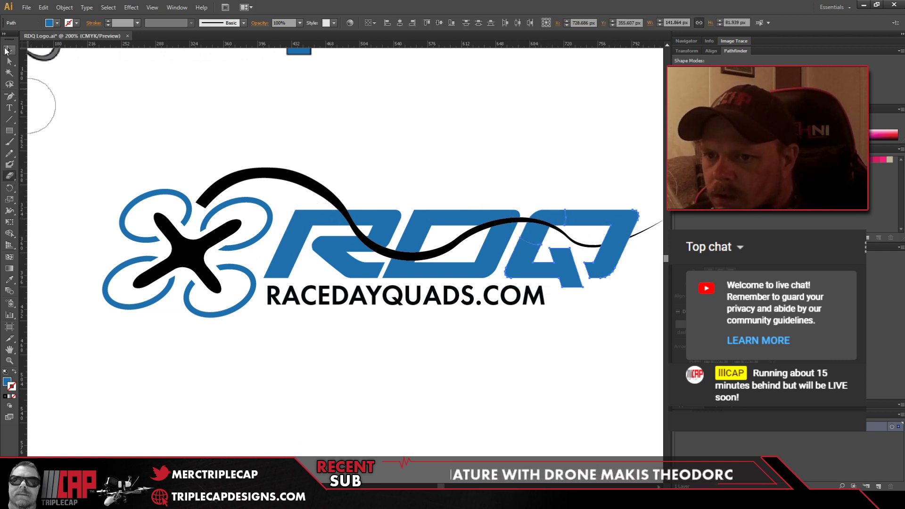
pyautogui.click(7, 50)
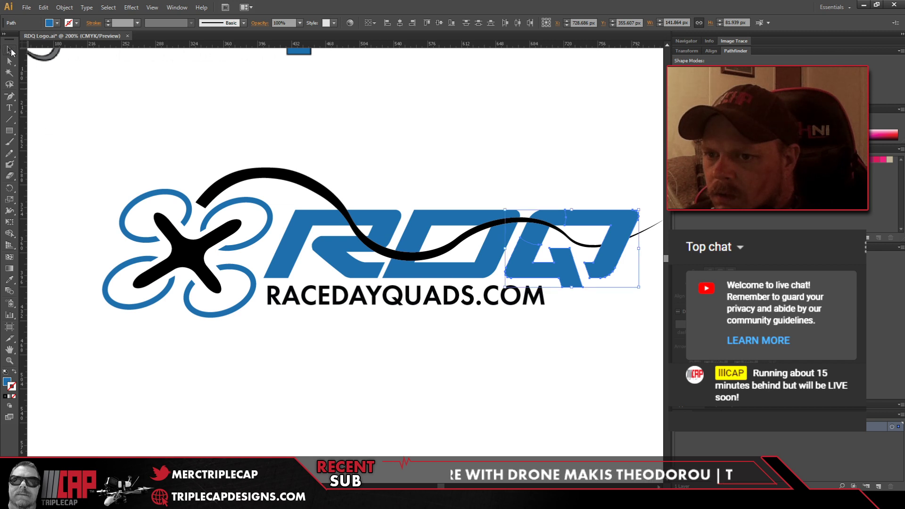
pyautogui.click(481, 132)
# Step: Subtract the right-hand piece of the erased Q copy from the swoosh and expand the result
pyautogui.click(609, 258)
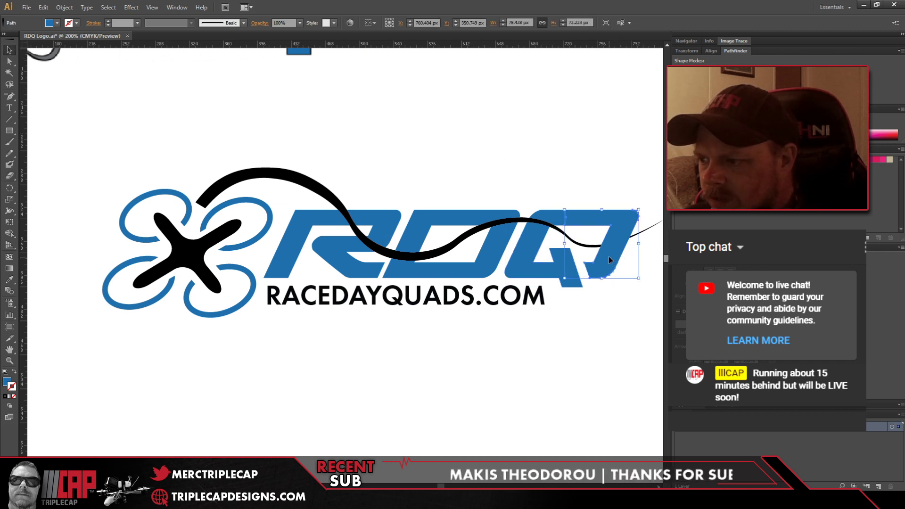
pyautogui.keyDown('shift'); pyautogui.click(542, 227); pyautogui.keyUp('shift')
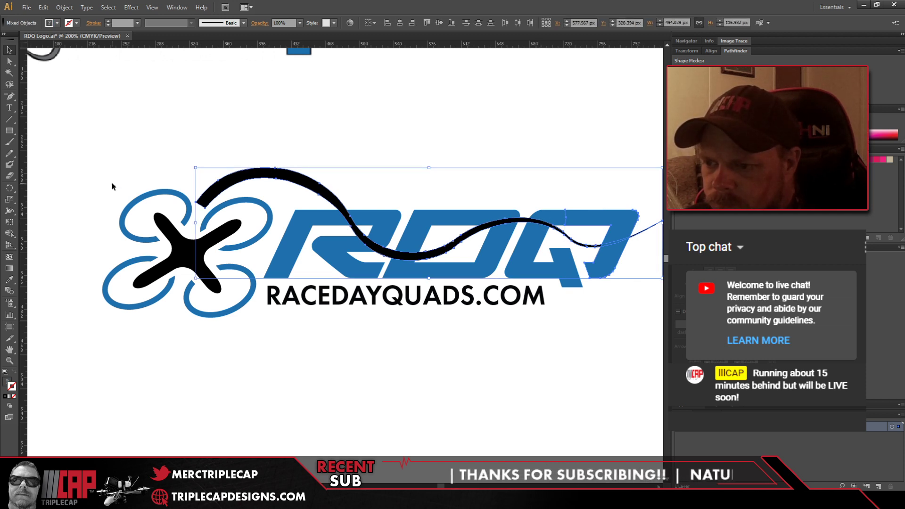
pyautogui.keyDown('alt'); pyautogui.click(680, 71); pyautogui.keyUp('alt')
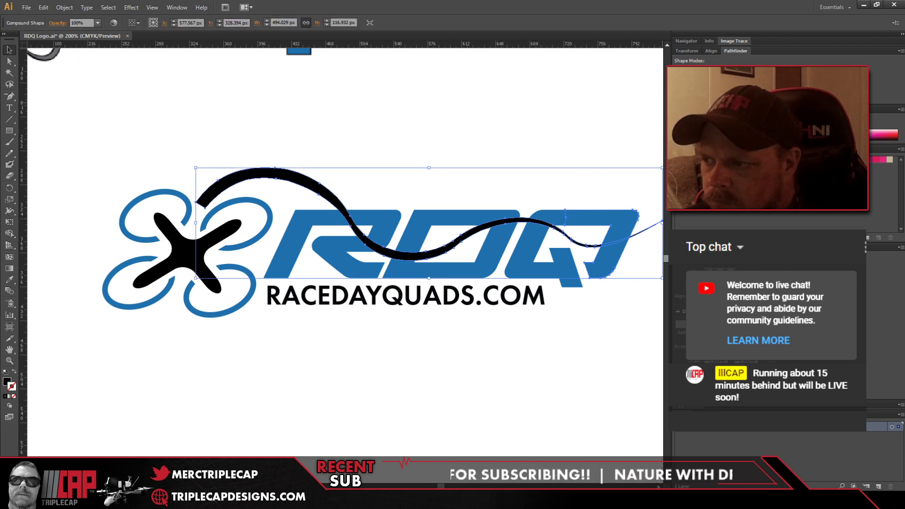
pyautogui.click(749, 70)
pyautogui.click(547, 335)
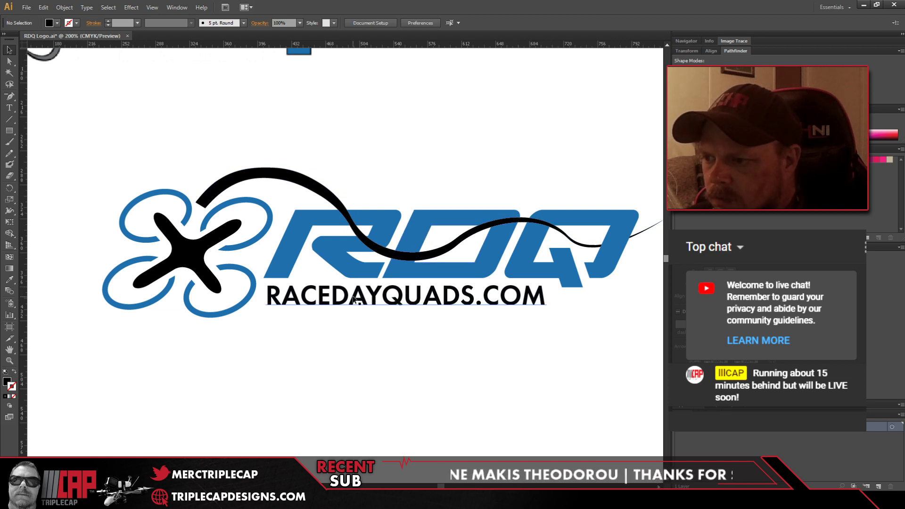
# Step: Copy the letter D out of the nested letter group and stack the copy in front of the swoosh
pyautogui.doubleClick(403, 276)
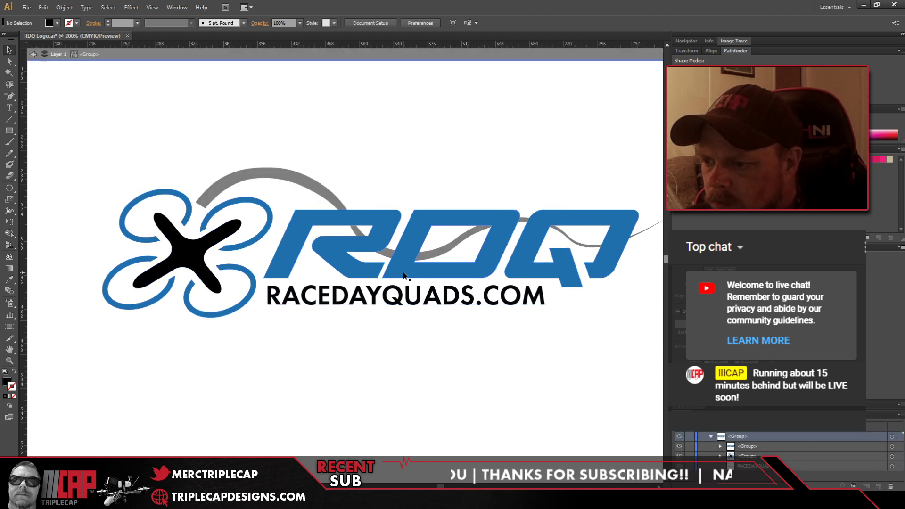
pyautogui.click(403, 275)
pyautogui.doubleClick(403, 274)
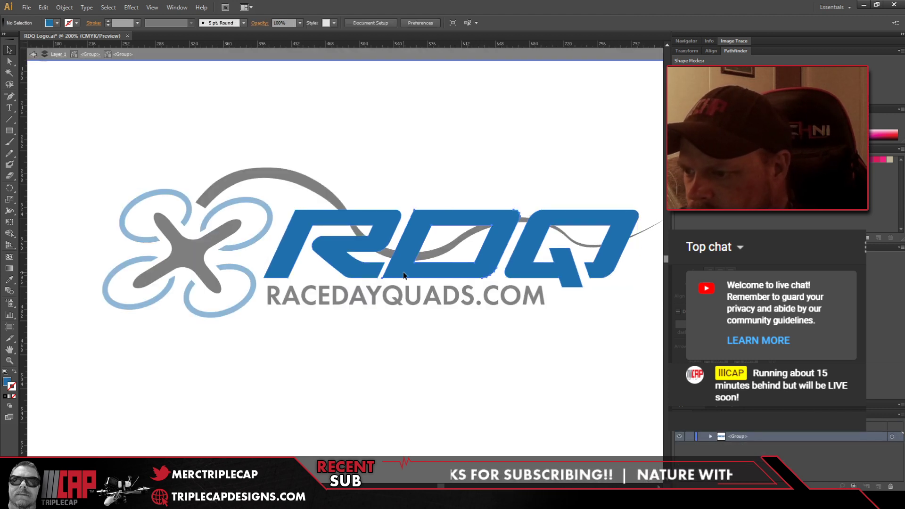
pyautogui.doubleClick(433, 142)
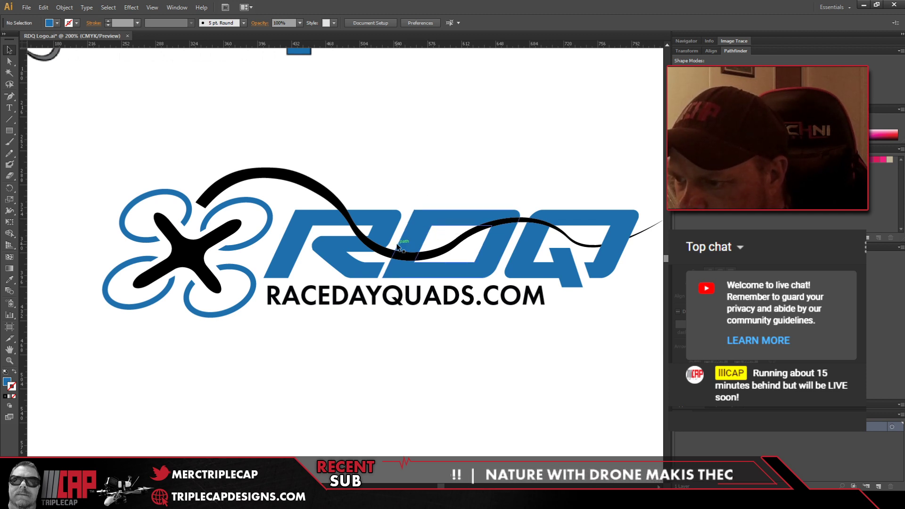
pyautogui.click(394, 269)
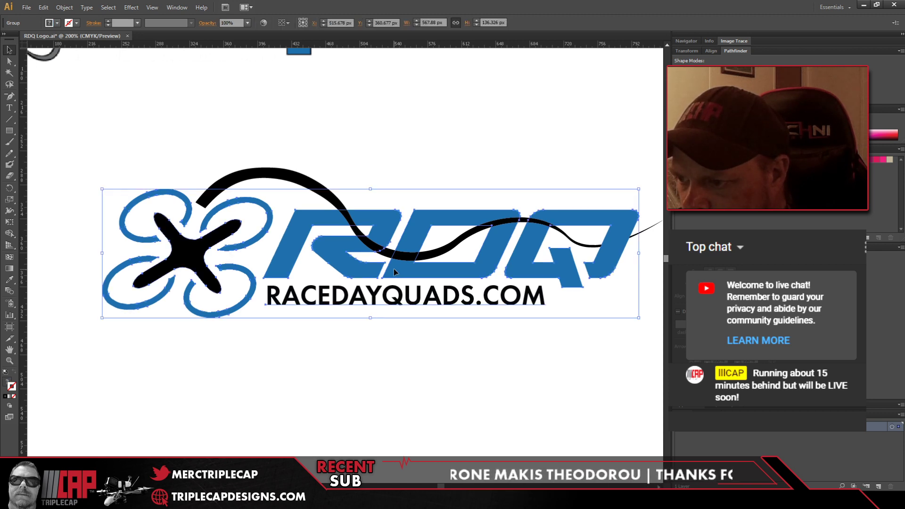
pyautogui.click(372, 166)
pyautogui.click(334, 201)
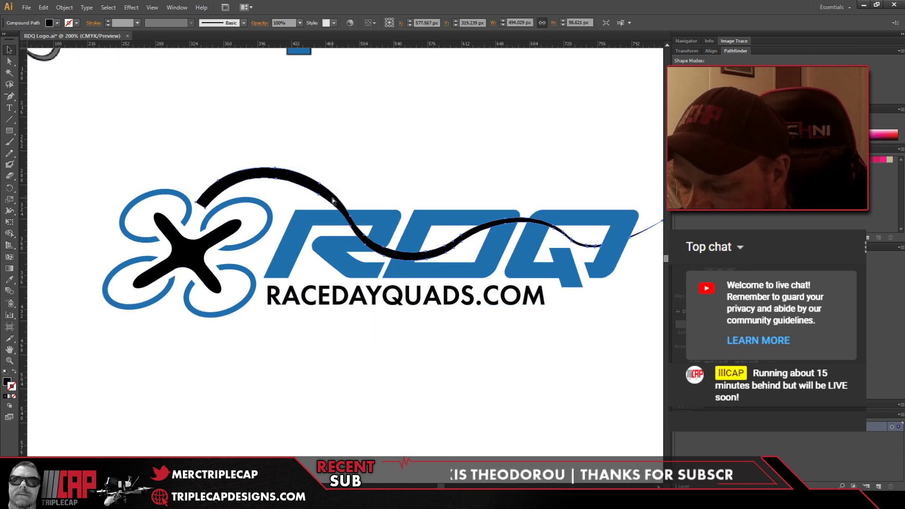
# Step: Erase the upper-right section of the D copy where the swoosh crosses over it
pyautogui.click(395, 255)
pyautogui.click(9, 175)
pyautogui.moveTo(490, 212)
pyautogui.mouseDown()
pyautogui.moveTo(541, 208)
pyautogui.moveTo(515, 212)
pyautogui.mouseUp()
pyautogui.click(9, 49)
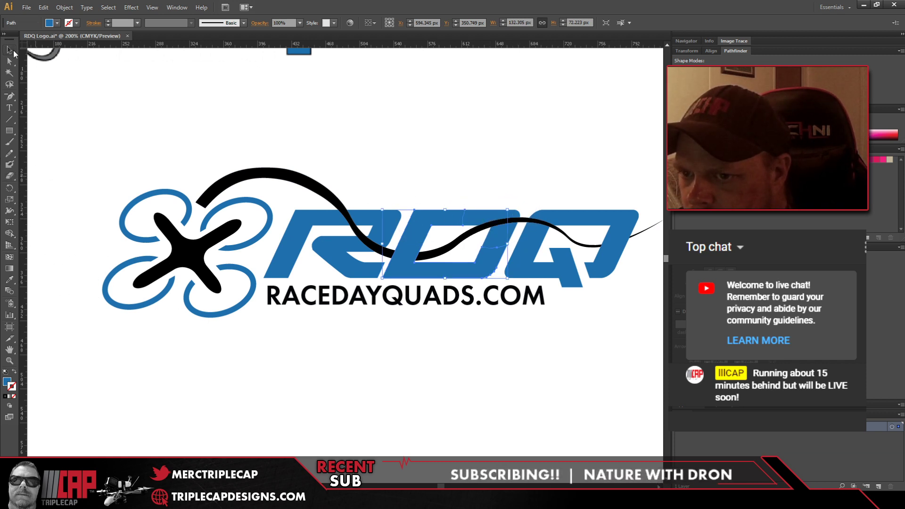
# Step: Subtract the remaining piece of the D copy from the swoosh and expand the result
pyautogui.keyDown('shift'); pyautogui.click(446, 253); pyautogui.keyUp('shift')
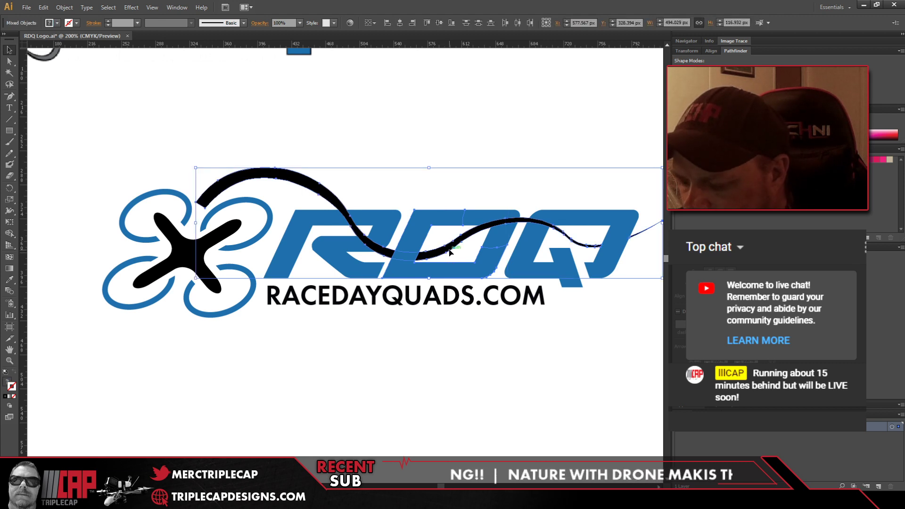
pyautogui.hotkey('ctrl', '8')
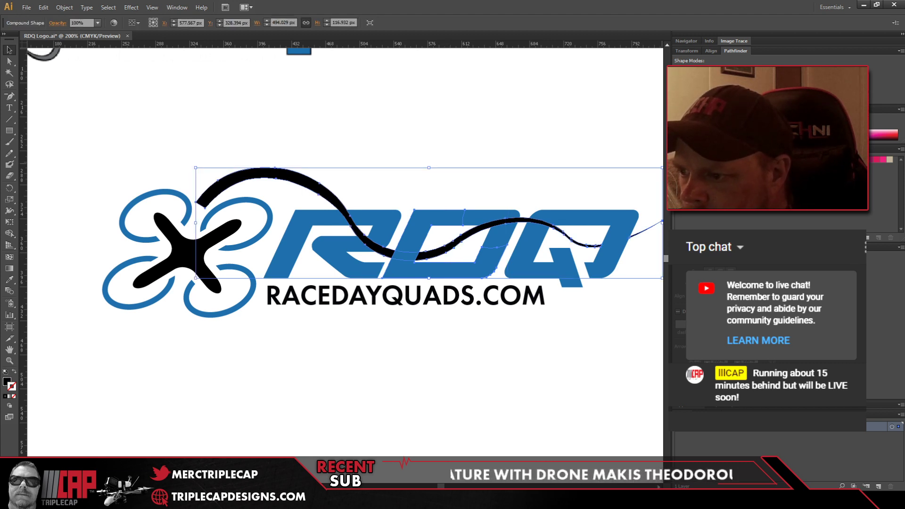
pyautogui.hotkey('ctrl', '8')
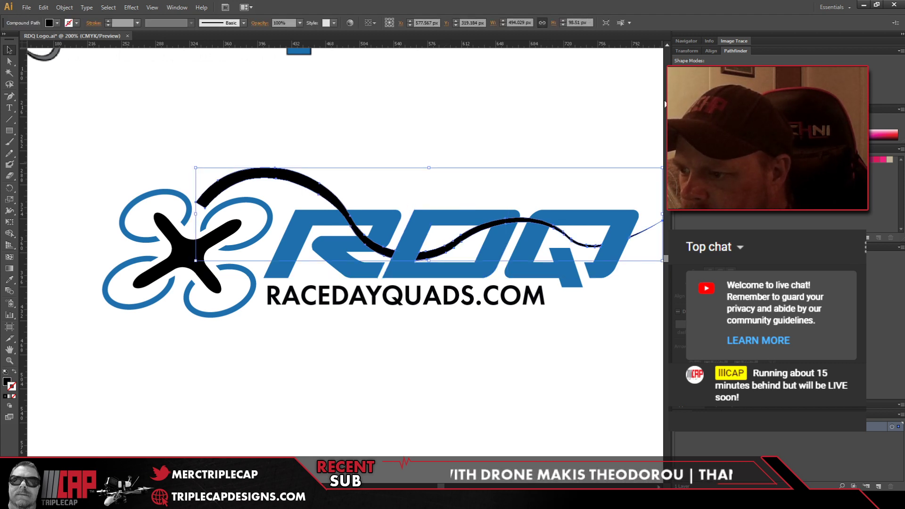
pyautogui.click(463, 99)
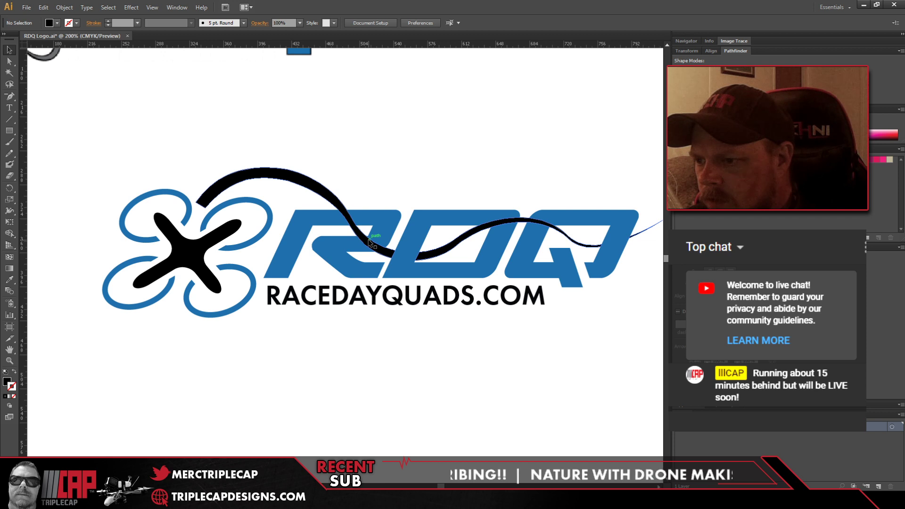
# Step: Copy the RDQ letter group out of the logo group and place it in front of the swoosh
pyautogui.click(343, 256)
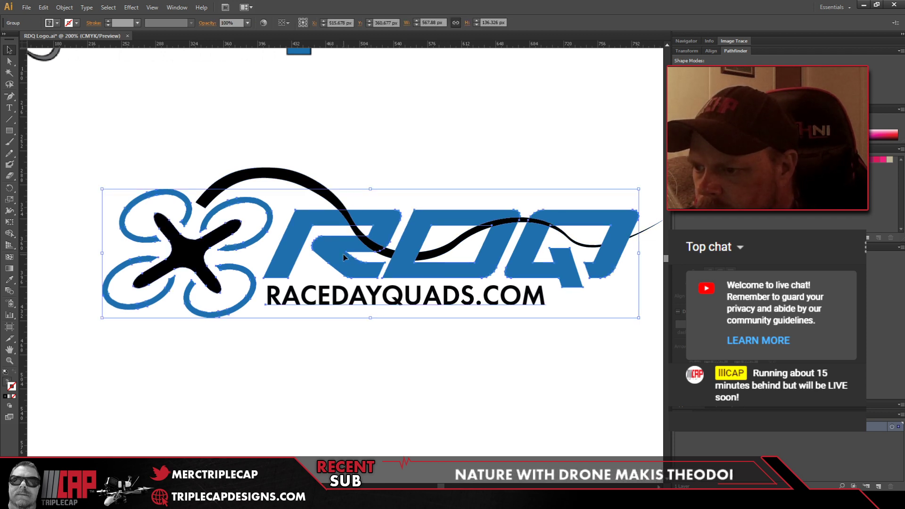
pyautogui.doubleClick(343, 254)
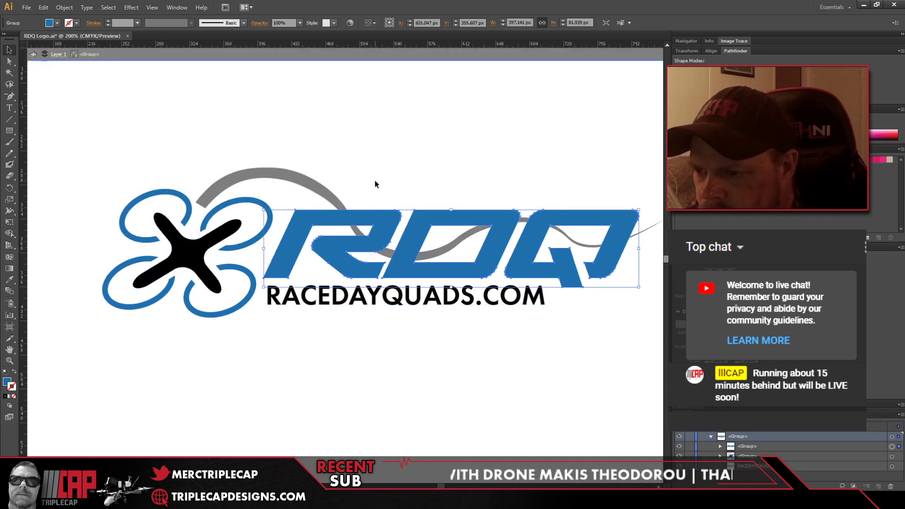
pyautogui.doubleClick(389, 161)
pyautogui.click(376, 229)
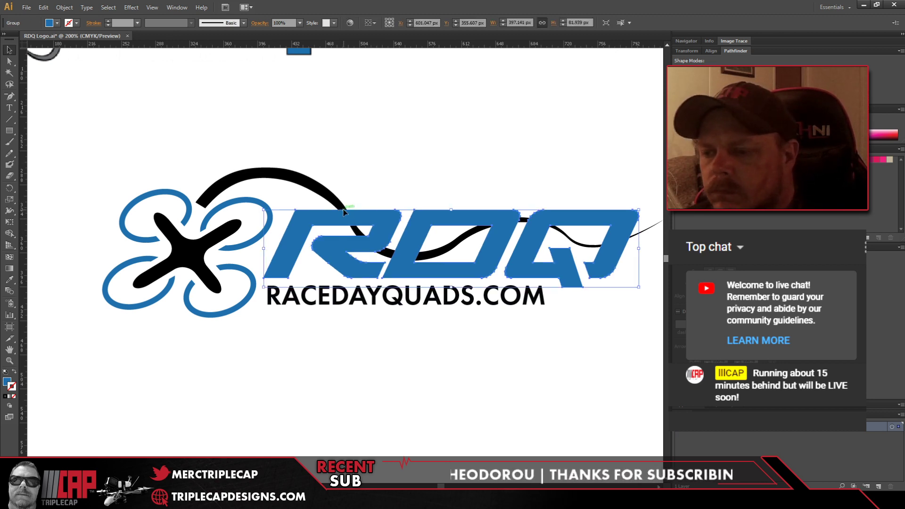
pyautogui.keyDown('shift'); pyautogui.click(329, 189); pyautogui.keyUp('shift')
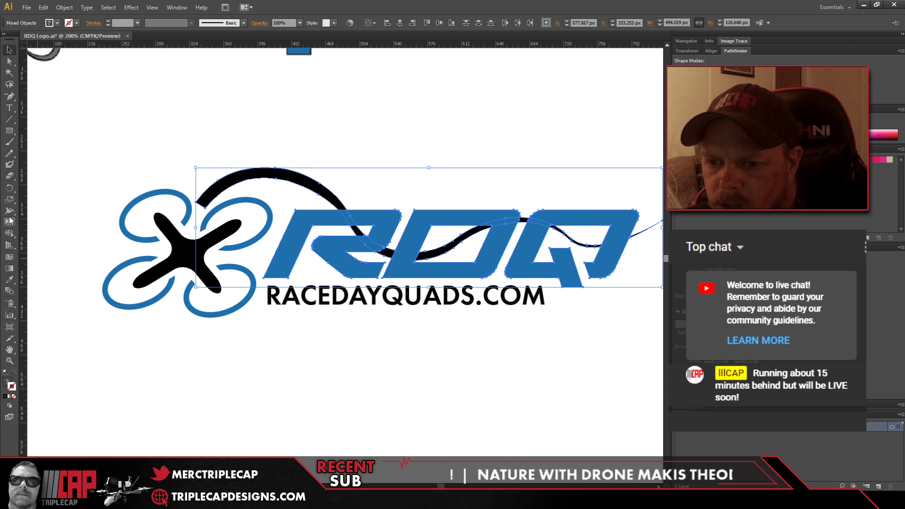
pyautogui.click(47, 196)
# Step: Erase the R's upper bar in the copied letter group where the swoosh passes over it
pyautogui.click(321, 215)
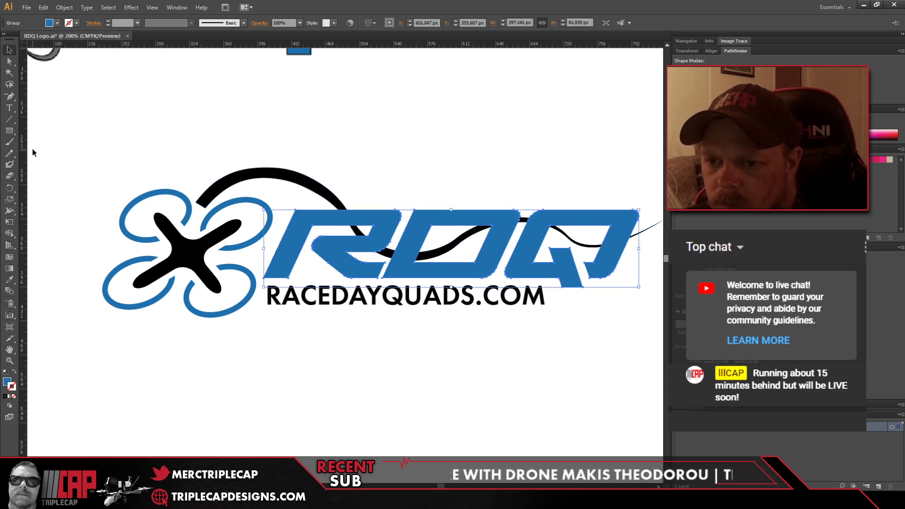
pyautogui.click(9, 175)
pyautogui.moveTo(329, 213)
pyautogui.mouseDown()
pyautogui.moveTo(333, 192)
pyautogui.moveTo(340, 198)
pyautogui.mouseUp()
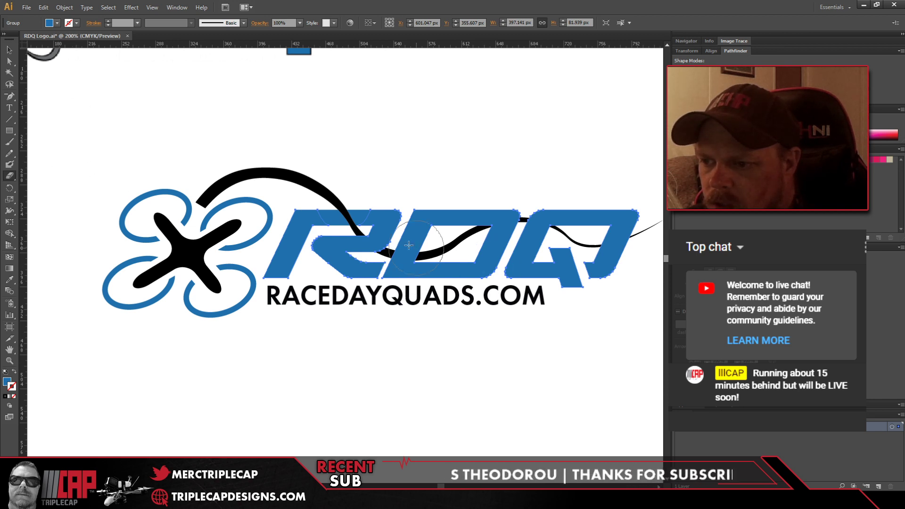
pyautogui.click(11, 50)
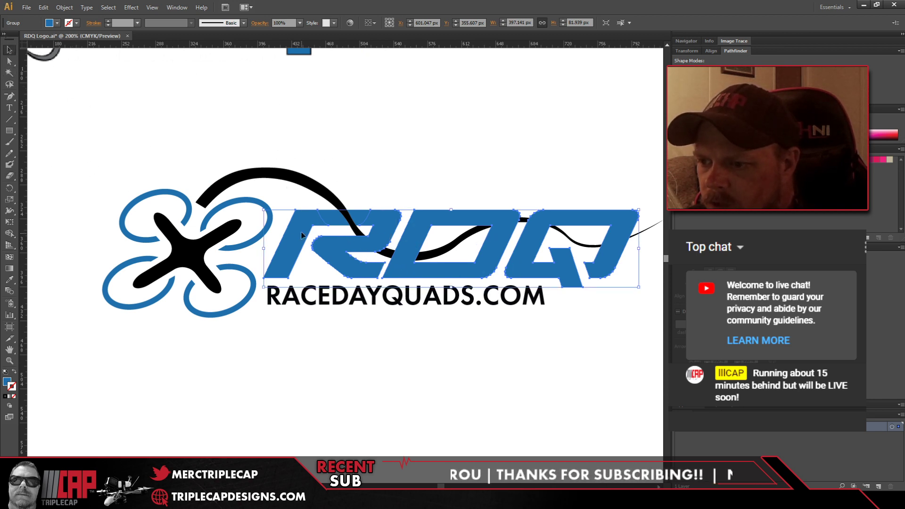
# Step: Subtract the copied RDQ letters from the swoosh and expand the result
pyautogui.keyDown('shift'); pyautogui.click(301, 184); pyautogui.keyUp('shift')
pyautogui.click(323, 169)
pyautogui.click(330, 250)
pyautogui.keyDown('shift'); pyautogui.click(310, 183); pyautogui.keyUp('shift')
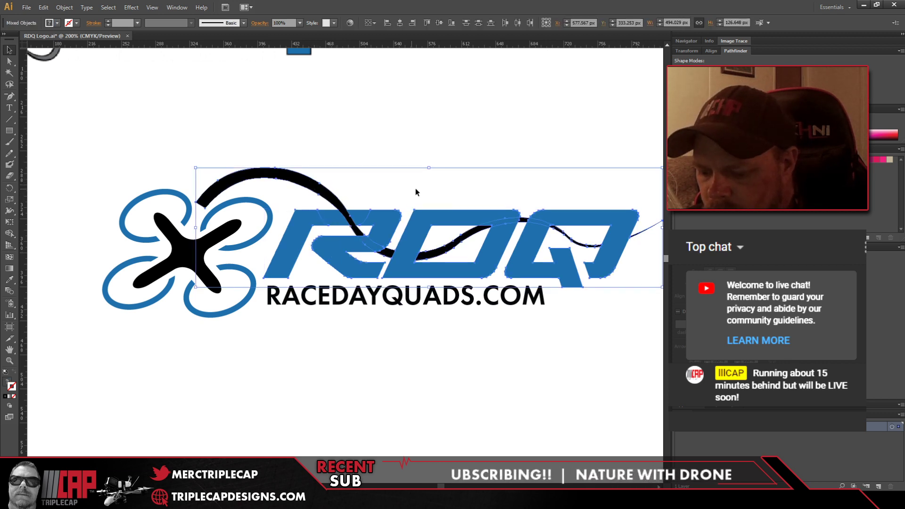
pyautogui.click(310, 184)
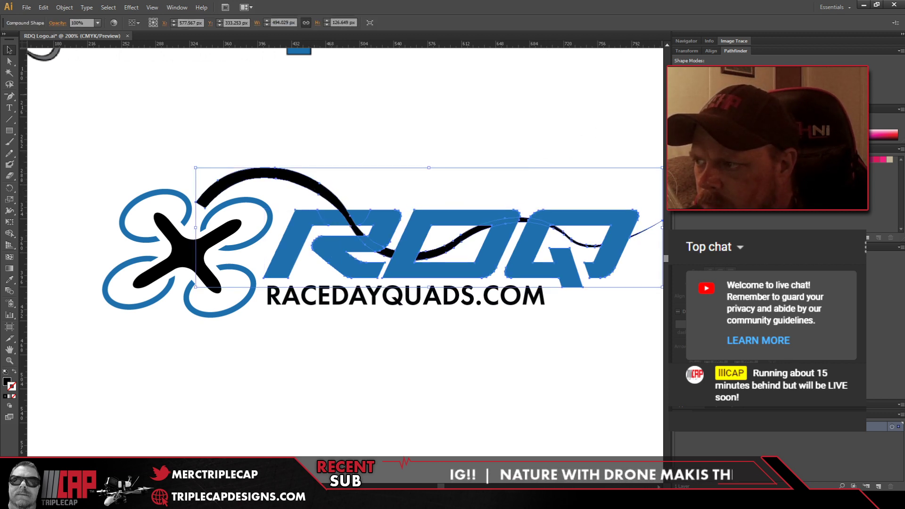
pyautogui.click(596, 105)
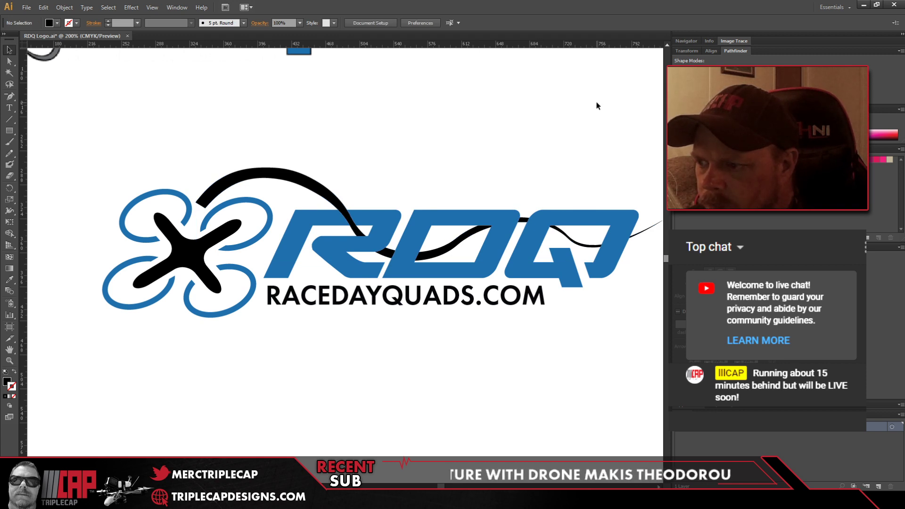
# Step: Thicken the swoosh where it crosses the R's upper bar by nudging its upper-edge anchor up and left, and straighten the adjoining edge
pyautogui.click(10, 63)
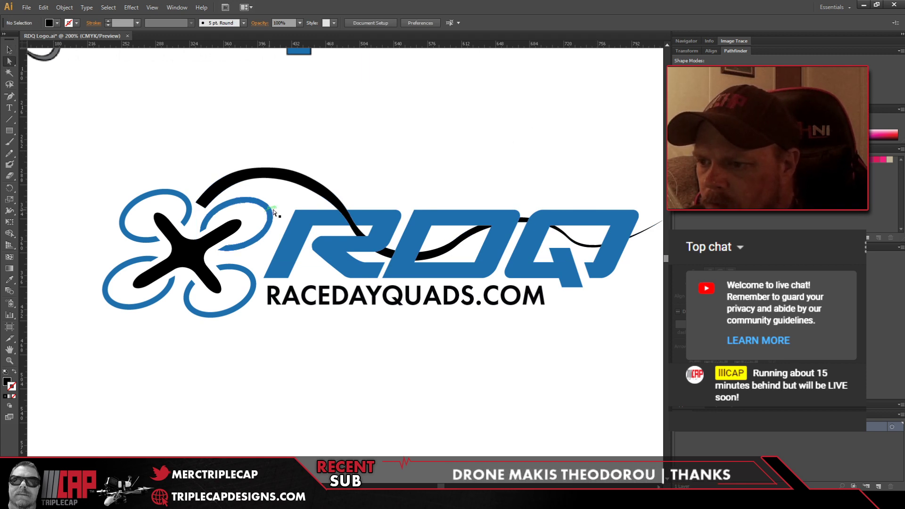
pyautogui.click(399, 262)
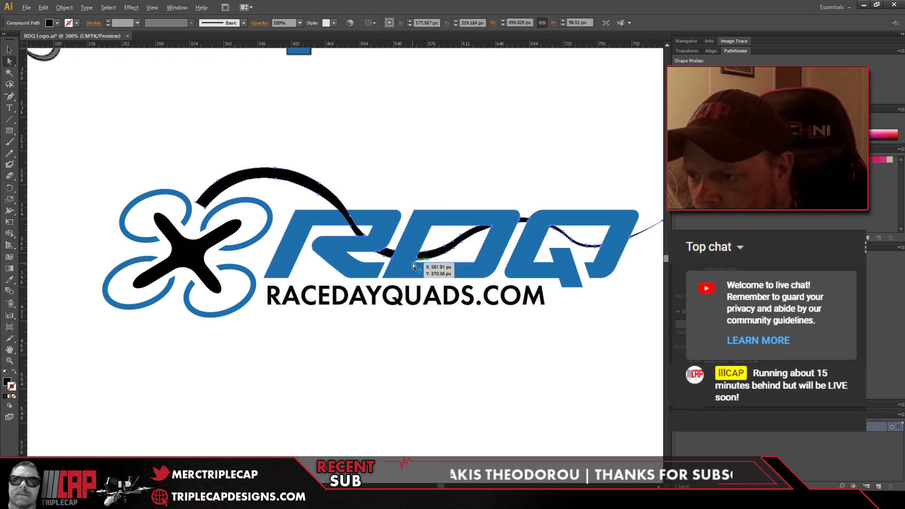
pyautogui.scroll(2, 405, 262)
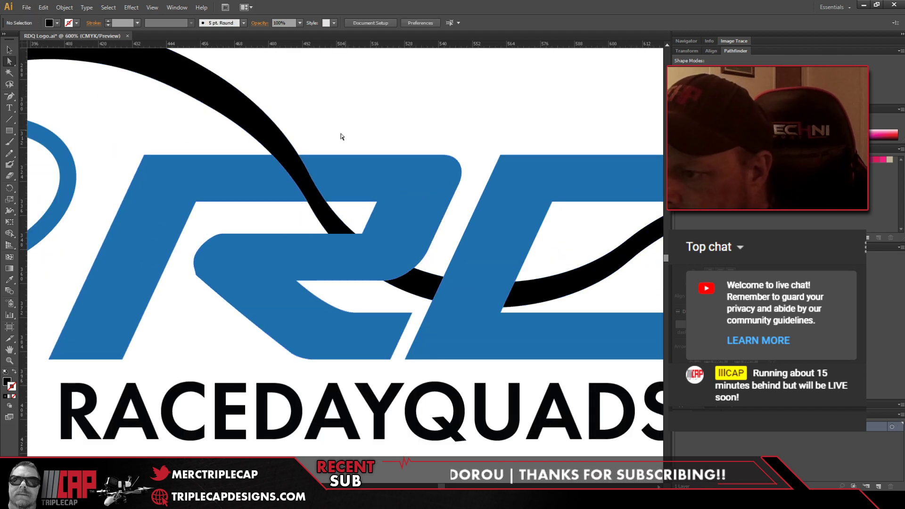
pyautogui.click(309, 173)
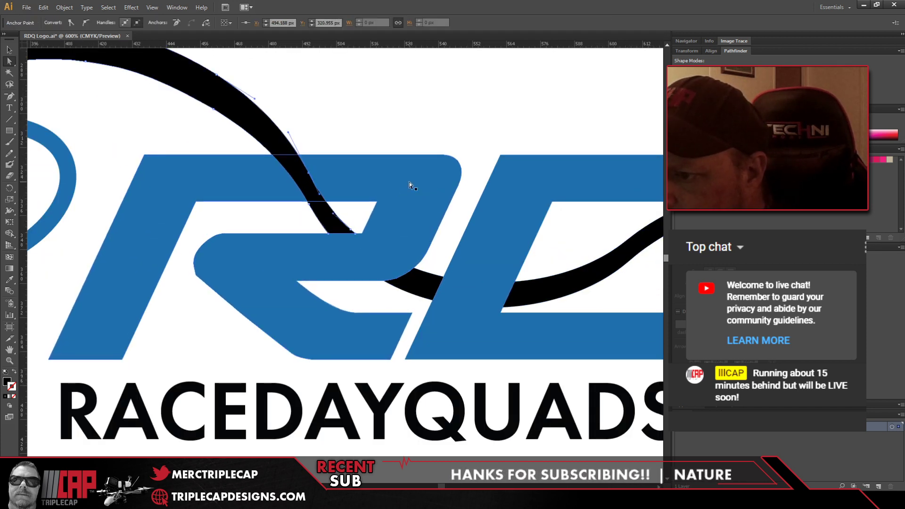
pyautogui.press('Up')
pyautogui.press('Up')
pyautogui.press('Up')
pyautogui.press('Up')
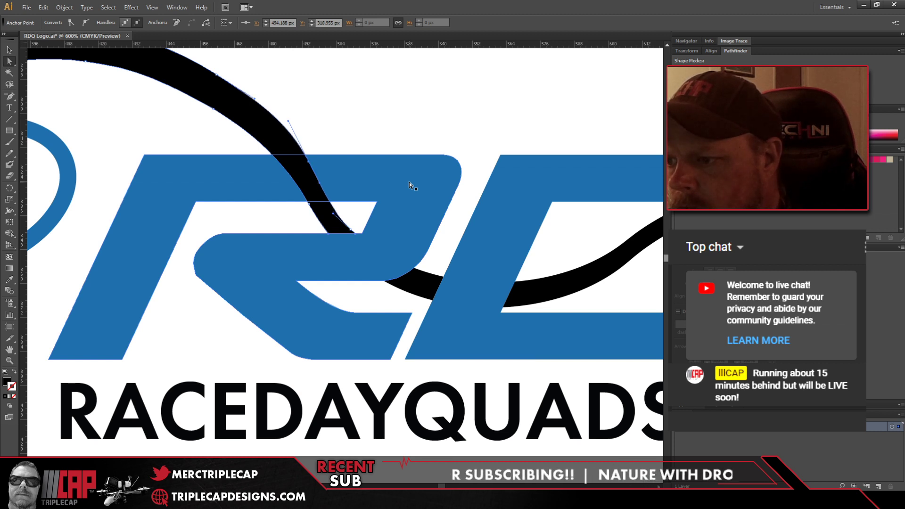
pyautogui.press('Left')
pyautogui.press('Left')
pyautogui.press('Left')
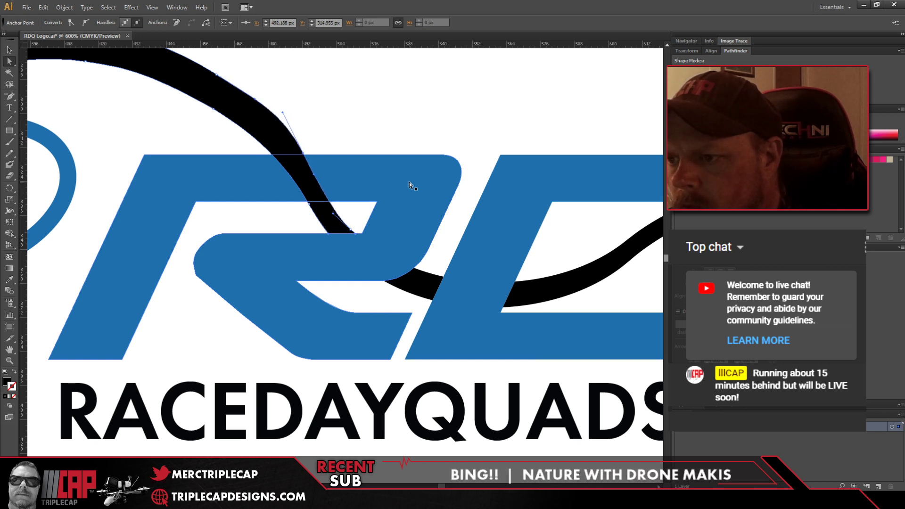
pyautogui.press('Up')
pyautogui.press('Up')
pyautogui.press('Right')
pyautogui.press('Up')
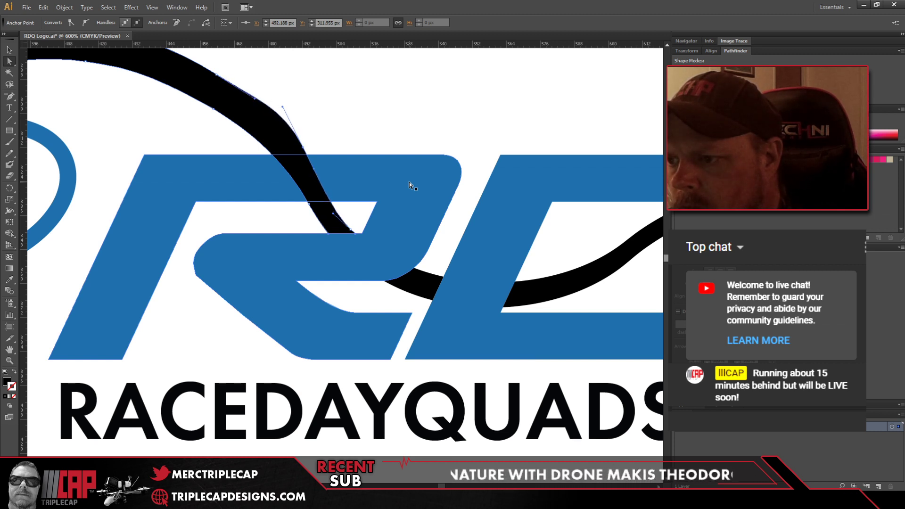
pyautogui.click(335, 210)
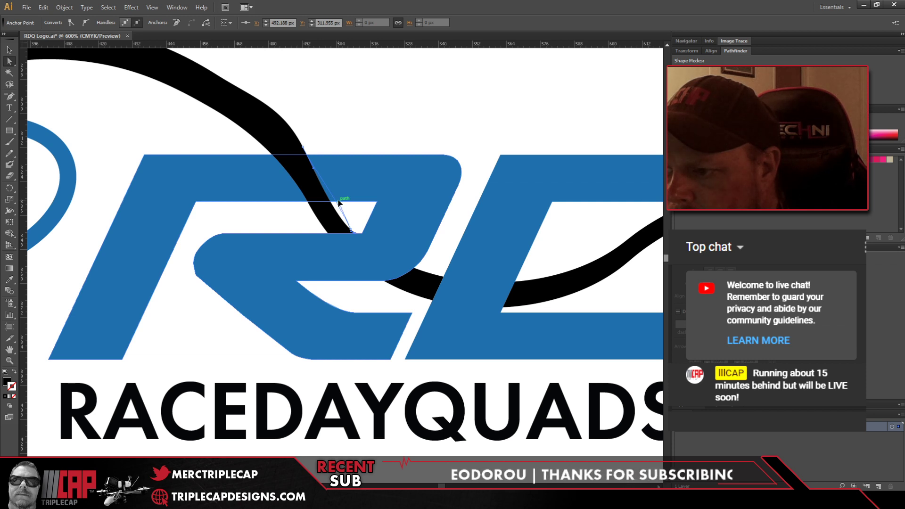
pyautogui.click(333, 203)
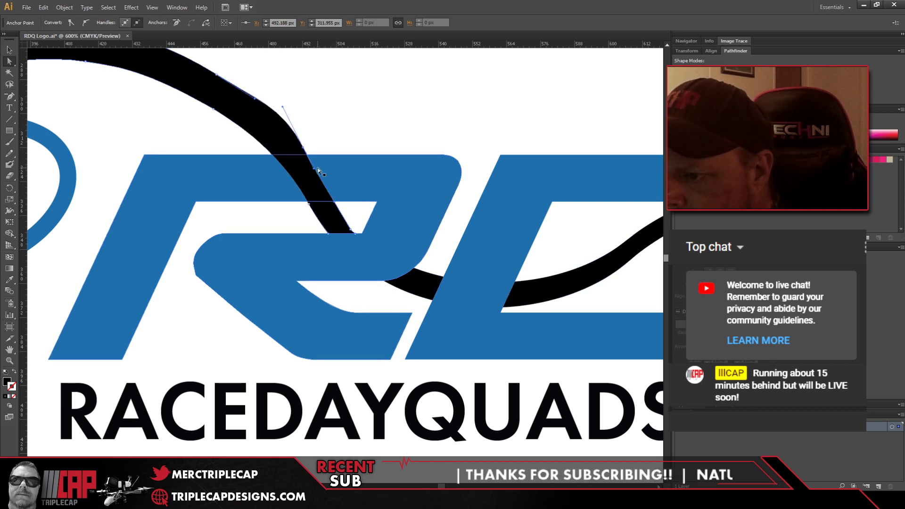
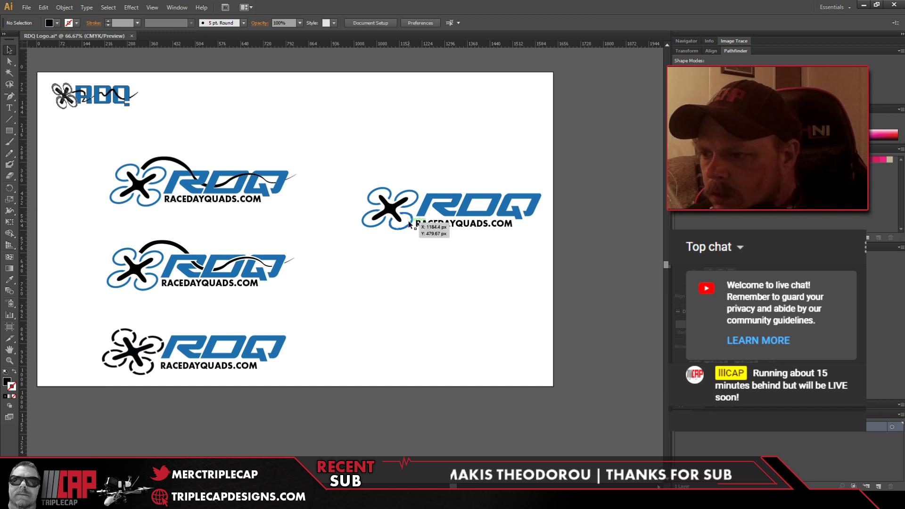
# Step: Move the logo copy without a swoosh up and left so it sits beside the uppermost swoosh logo
pyautogui.moveTo(409, 216); pyautogui.dragTo(376, 190)
pyautogui.click(384, 266)
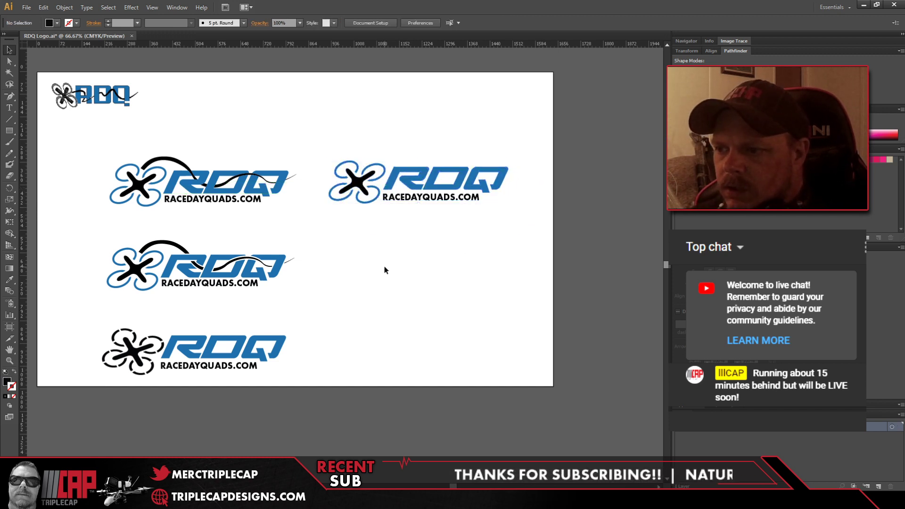
pyautogui.click(405, 187)
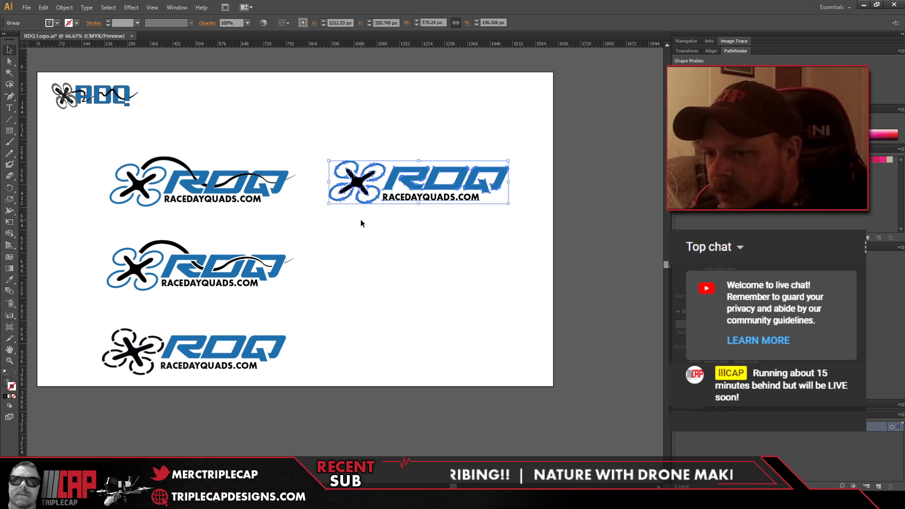
pyautogui.click(222, 121)
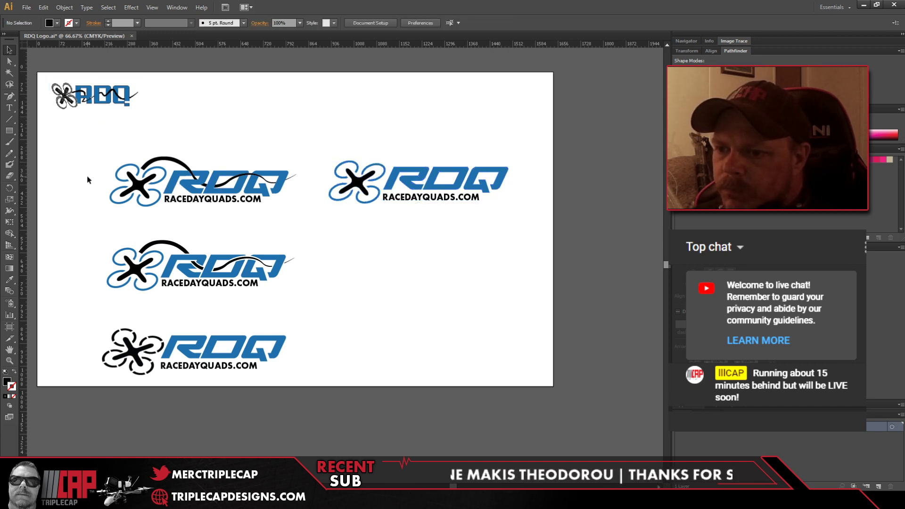
pyautogui.click(466, 192)
pyautogui.click(441, 220)
pyautogui.click(407, 198)
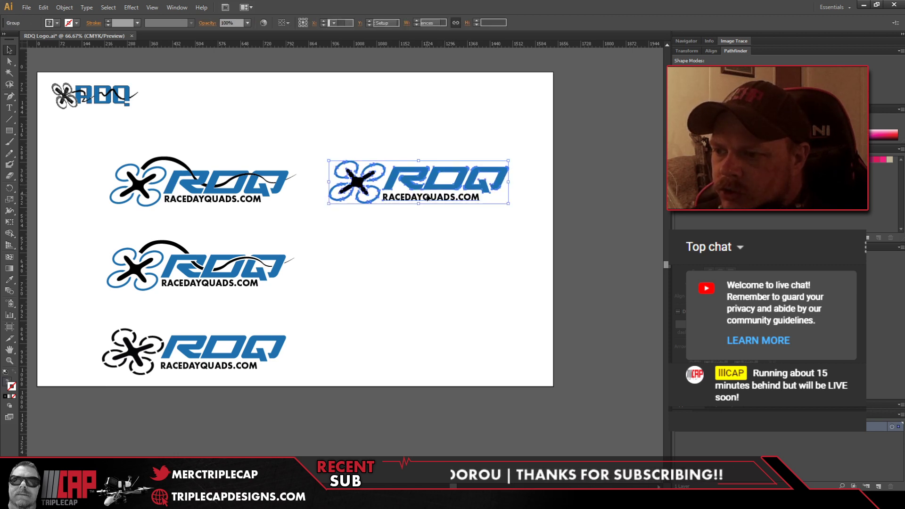
pyautogui.click(420, 225)
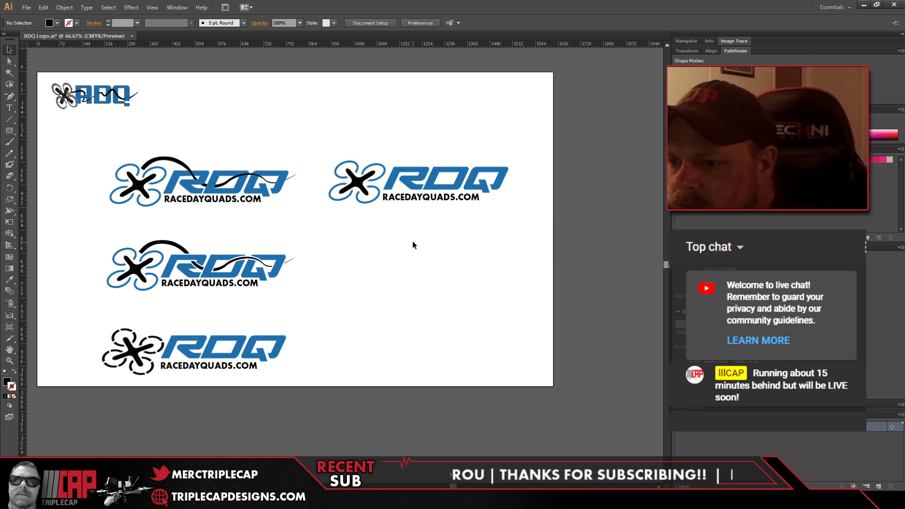
pyautogui.doubleClick(358, 182)
pyautogui.click(358, 181)
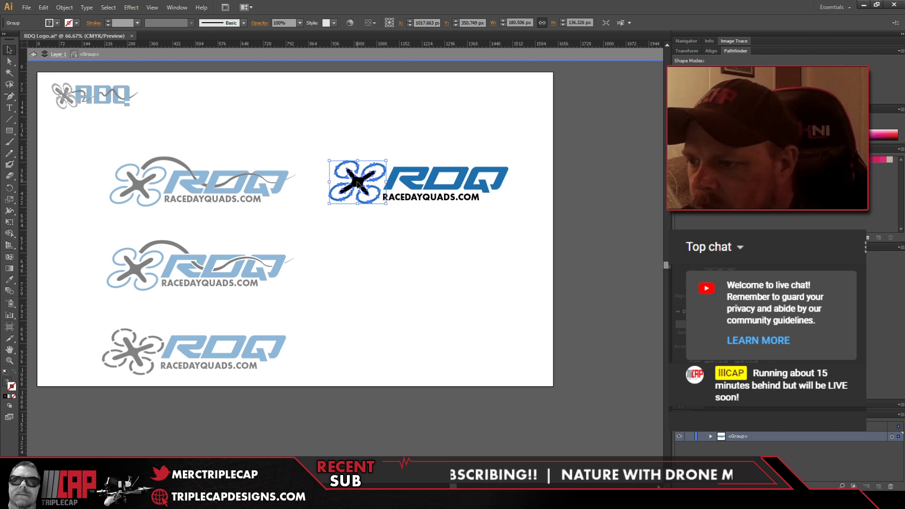
pyautogui.doubleClick(457, 276)
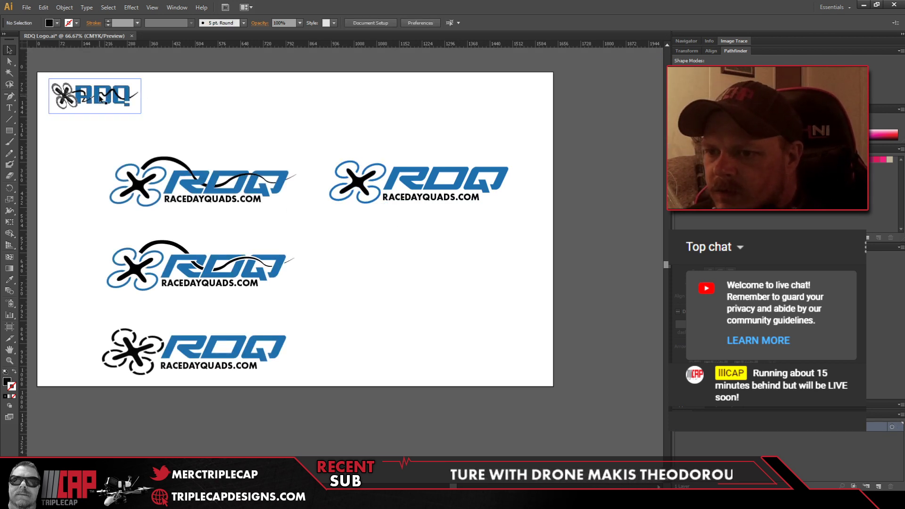
pyautogui.doubleClick(418, 171)
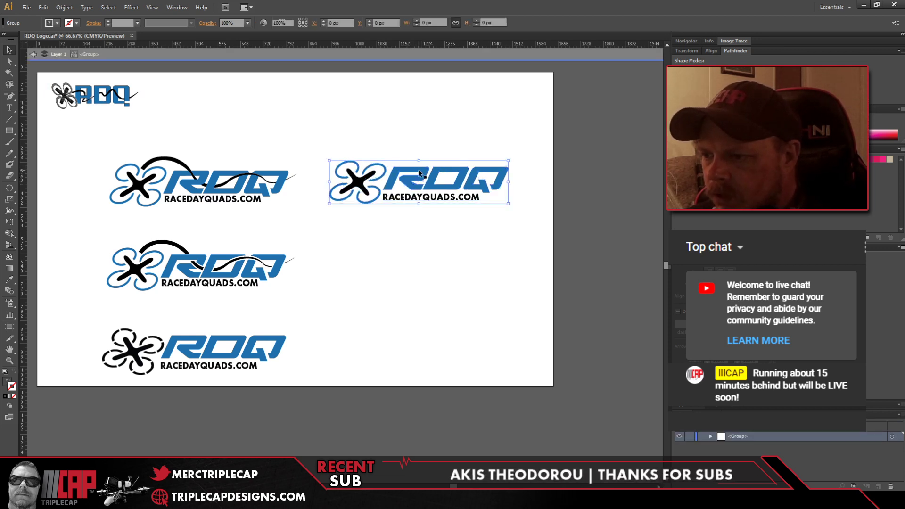
pyautogui.click(353, 162)
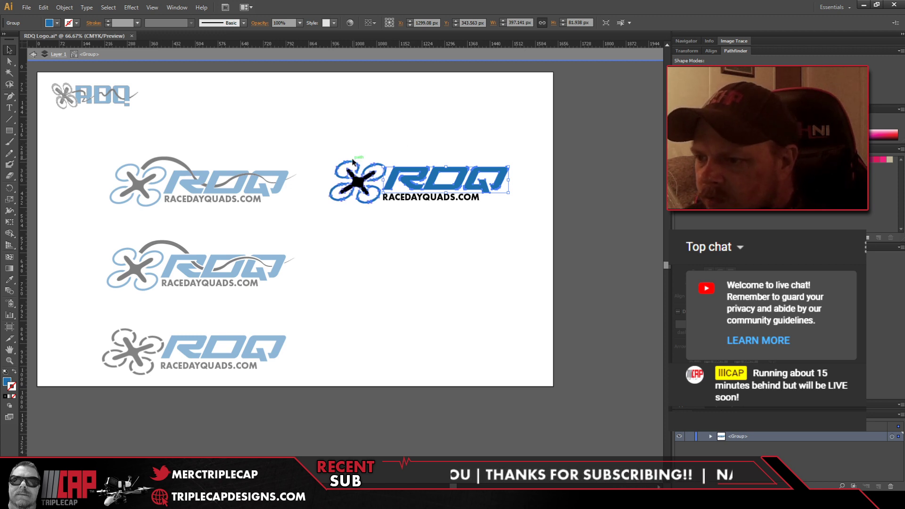
pyautogui.click(372, 137)
pyautogui.scroll(2, 418, 162)
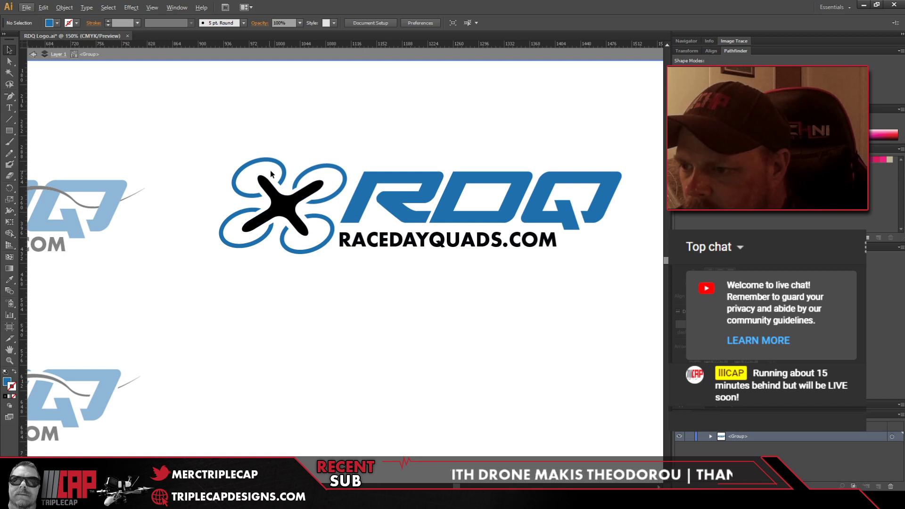
pyautogui.click(372, 197)
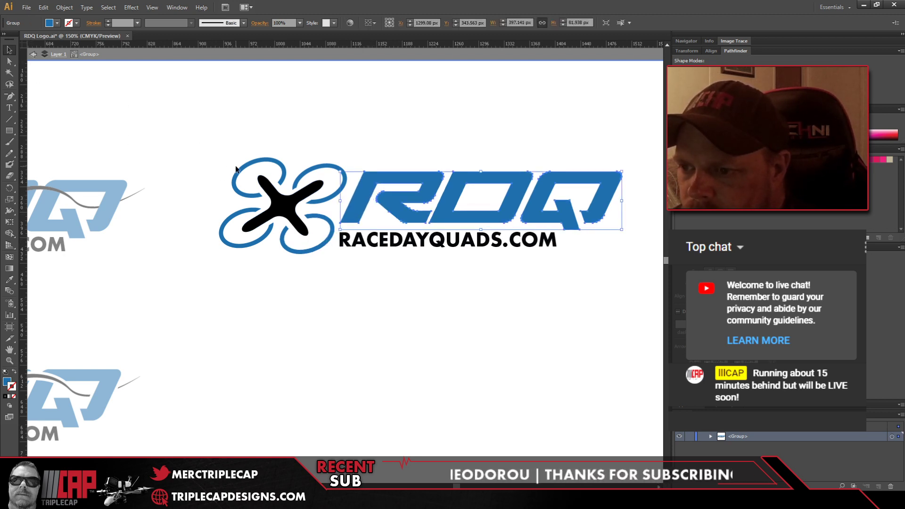
pyautogui.click(249, 168)
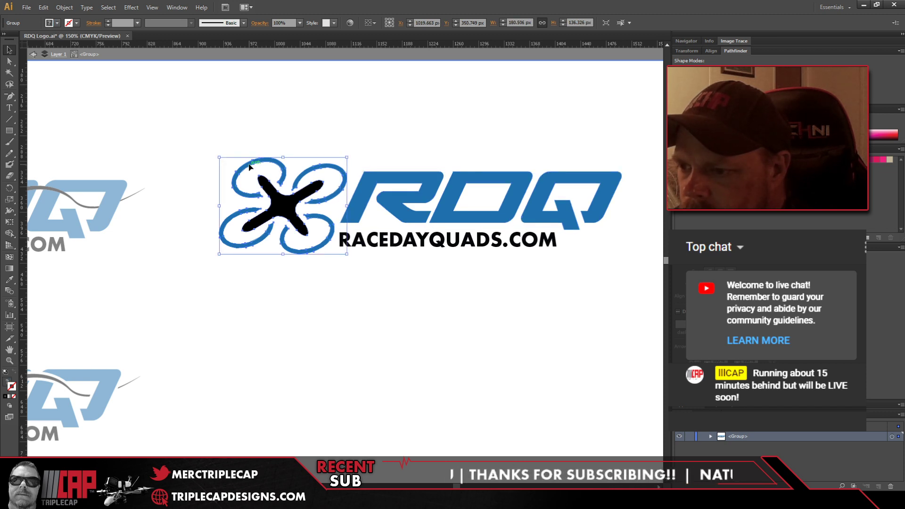
pyautogui.doubleClick(249, 165)
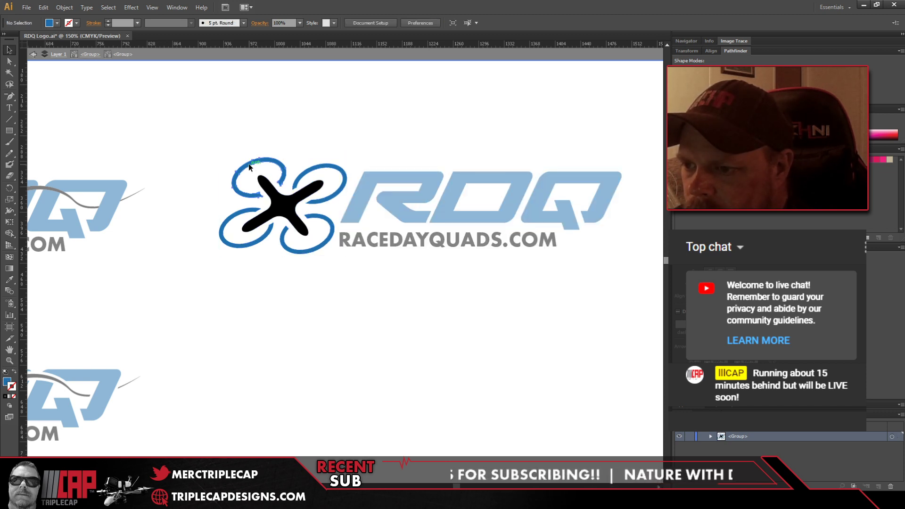
pyautogui.click(248, 163)
pyautogui.keyDown('shift'); pyautogui.click(333, 175); pyautogui.keyUp('shift')
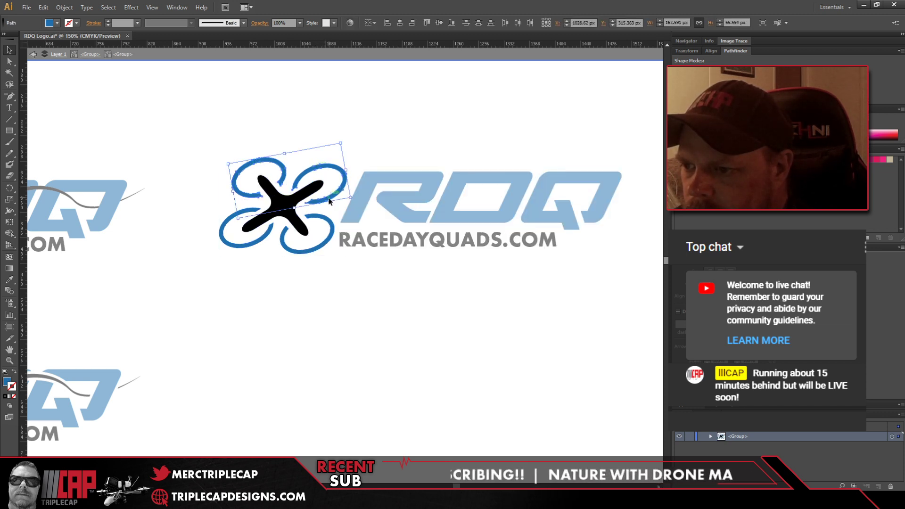
pyautogui.keyDown('shift'); pyautogui.click(248, 246); pyautogui.keyUp('shift')
pyautogui.click(10, 61)
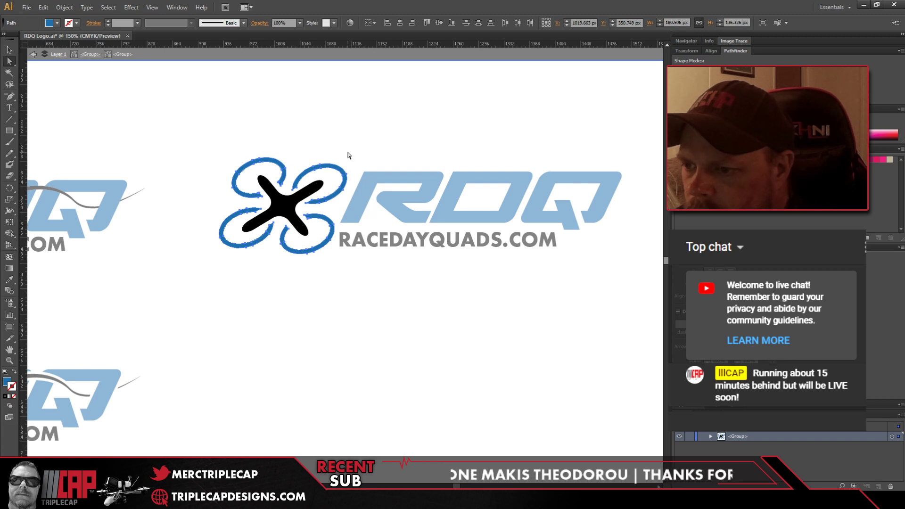
pyautogui.click(348, 123)
pyautogui.doubleClick(348, 123)
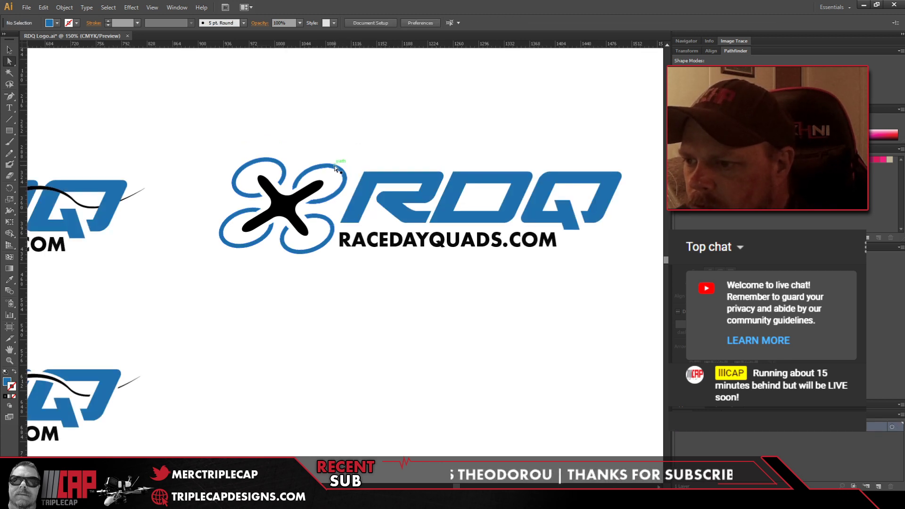
# Step: Apply a gradient fill to the four propeller outlines and the RDQ letters of the swoosh-free logo
pyautogui.click(333, 170)
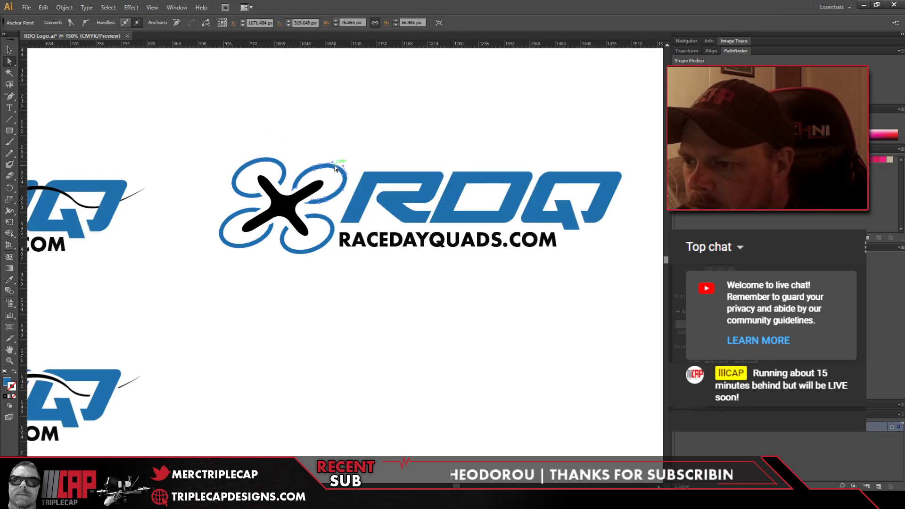
pyautogui.click(351, 141)
pyautogui.moveTo(264, 138); pyautogui.dragTo(276, 168)
pyautogui.moveTo(333, 146); pyautogui.dragTo(339, 178)
pyautogui.moveTo(337, 247); pyautogui.dragTo(308, 258)
pyautogui.moveTo(253, 259); pyautogui.dragTo(239, 242)
pyautogui.moveTo(379, 147); pyautogui.dragTo(538, 187)
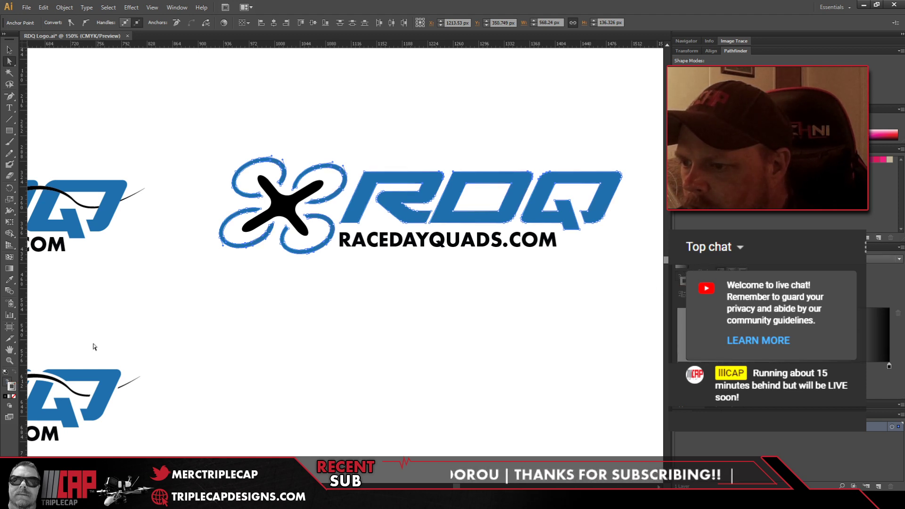
pyautogui.click(10, 386)
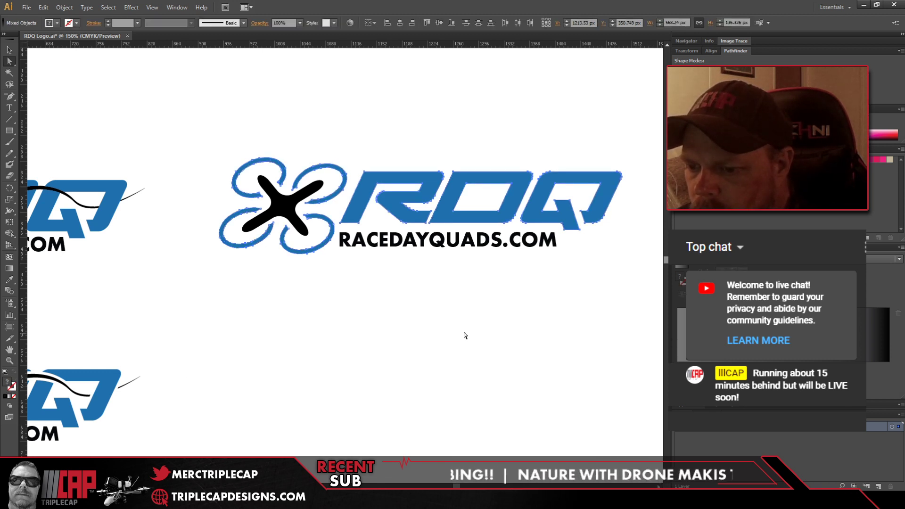
pyautogui.press('.')
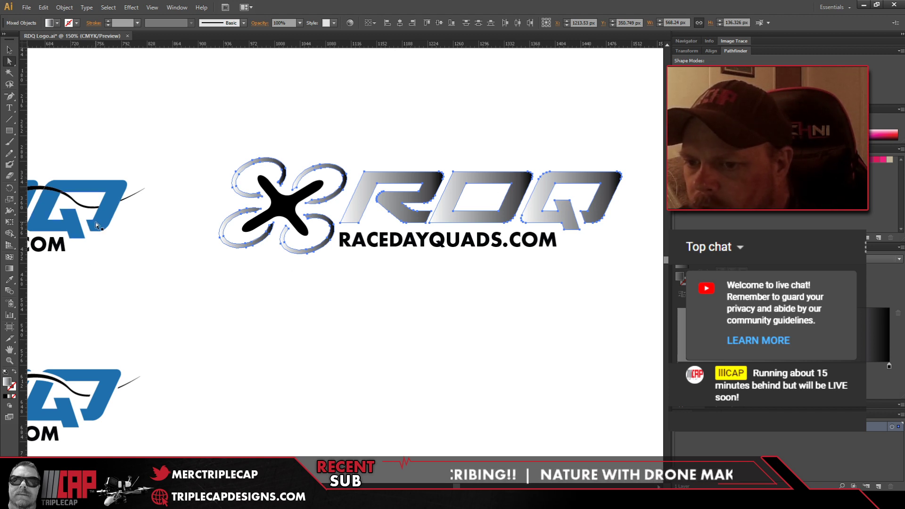
# Step: Recolour the gradient on the letters and propellers to run from the neighbouring logo's blue to a lighter cyan blue
pyautogui.click(9, 279)
pyautogui.click(78, 235)
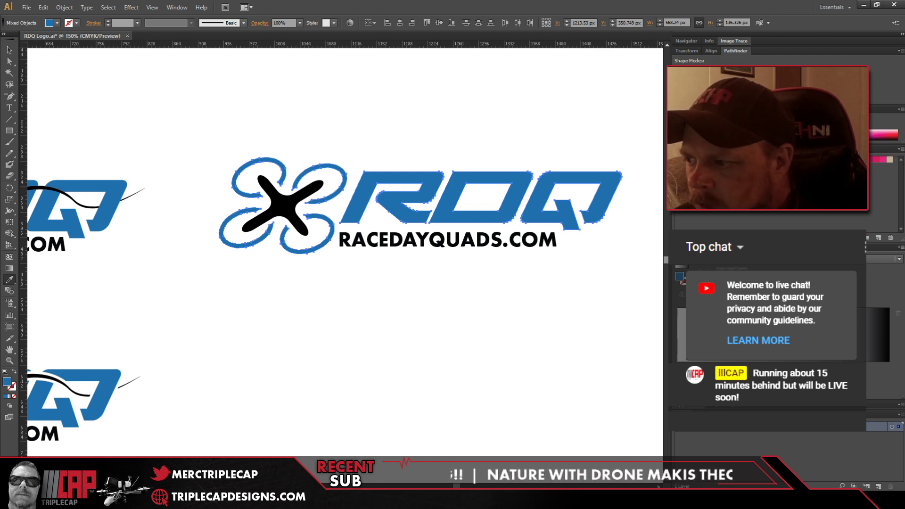
pyautogui.press('.')
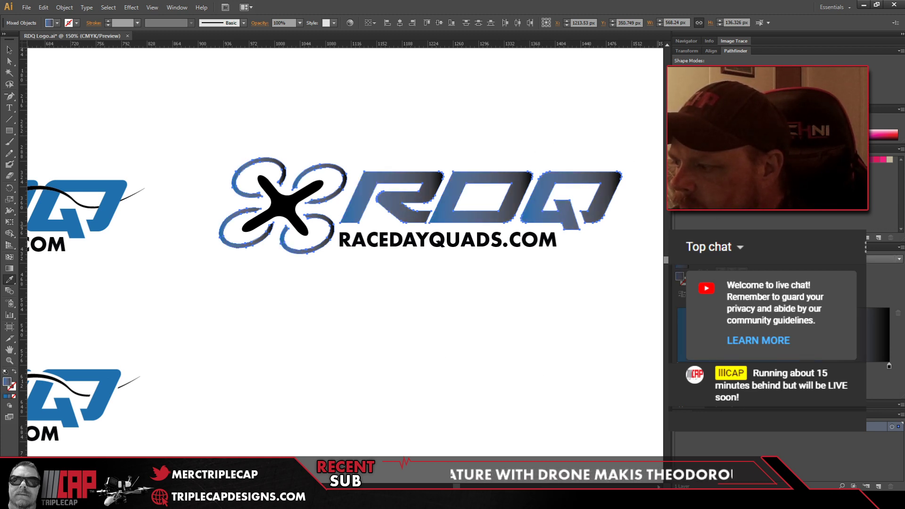
pyautogui.click(889, 366)
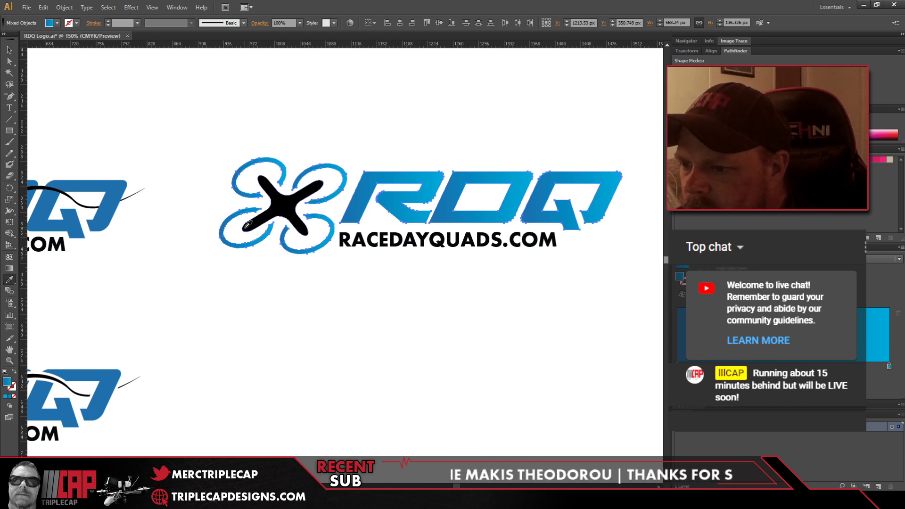
# Step: Redirect the gradient as one nearly vertical blend running downward across the RDQ letters and propeller outlines together
pyautogui.click(6, 269)
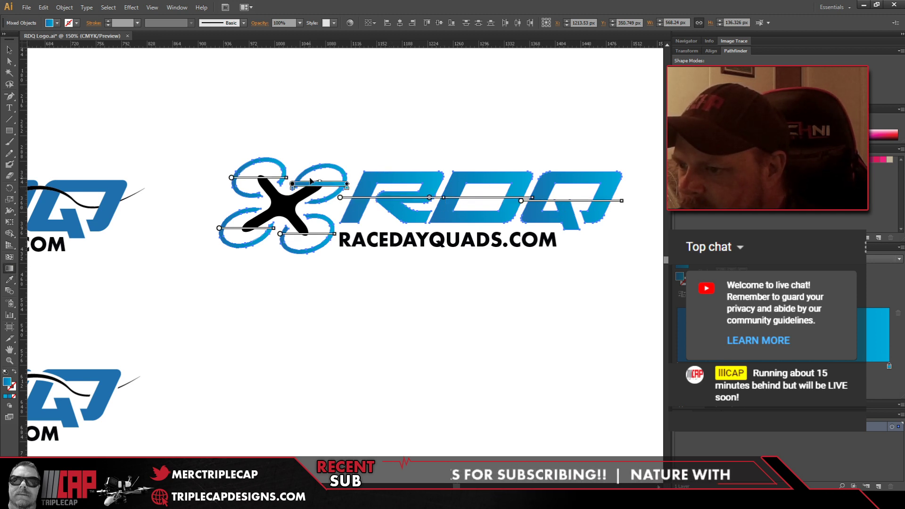
pyautogui.moveTo(418, 135); pyautogui.dragTo(375, 252)
pyautogui.moveTo(399, 155); pyautogui.dragTo(395, 265)
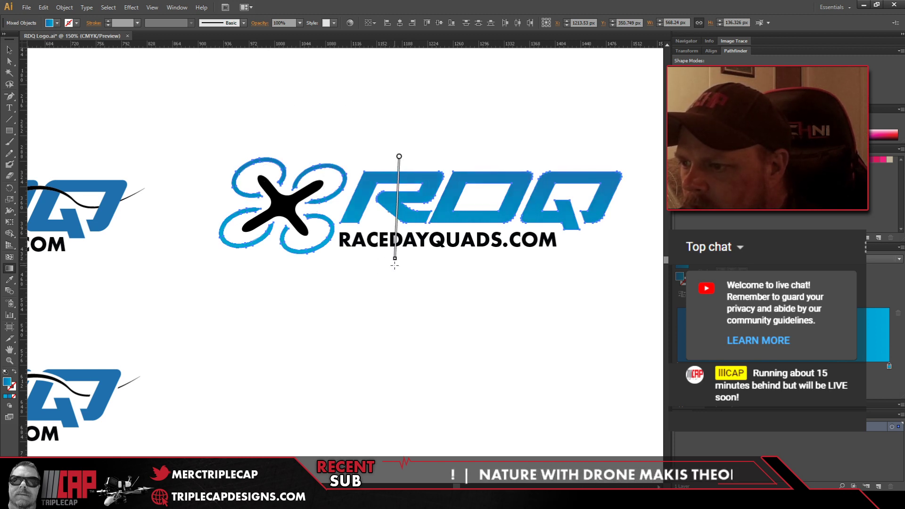
# Step: Try several diagonal and near-vertical gradient directions across the RDQ letters and propeller outlines
pyautogui.moveTo(461, 165); pyautogui.dragTo(417, 228)
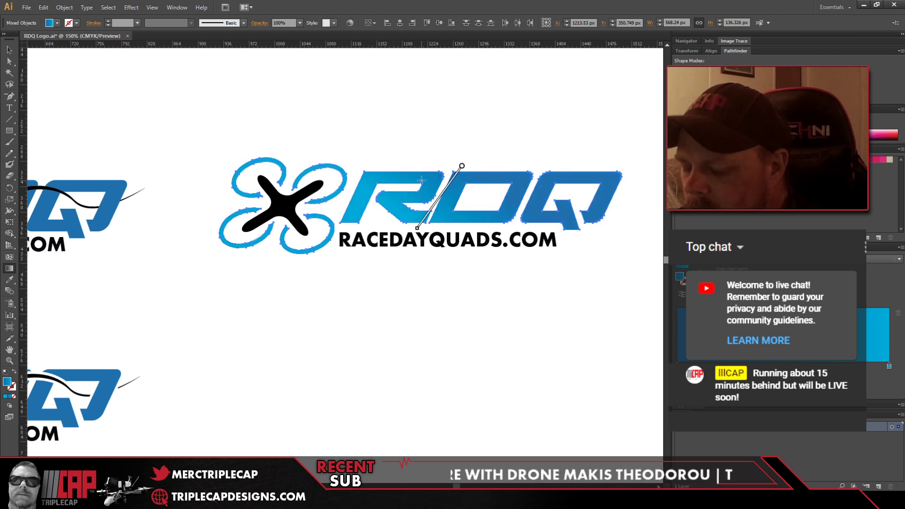
pyautogui.moveTo(425, 170); pyautogui.dragTo(406, 226)
pyautogui.moveTo(383, 165); pyautogui.dragTo(427, 228)
pyautogui.moveTo(449, 165); pyautogui.dragTo(418, 234)
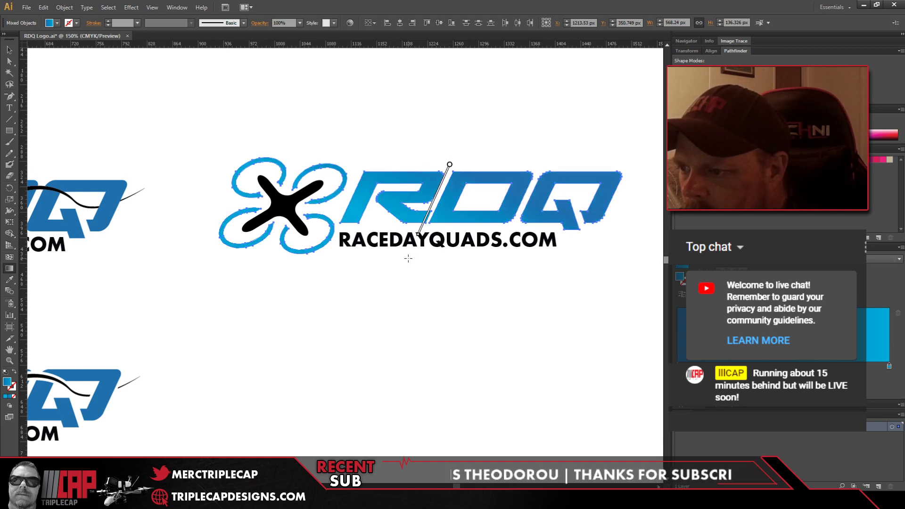
pyautogui.moveTo(405, 163); pyautogui.dragTo(398, 244)
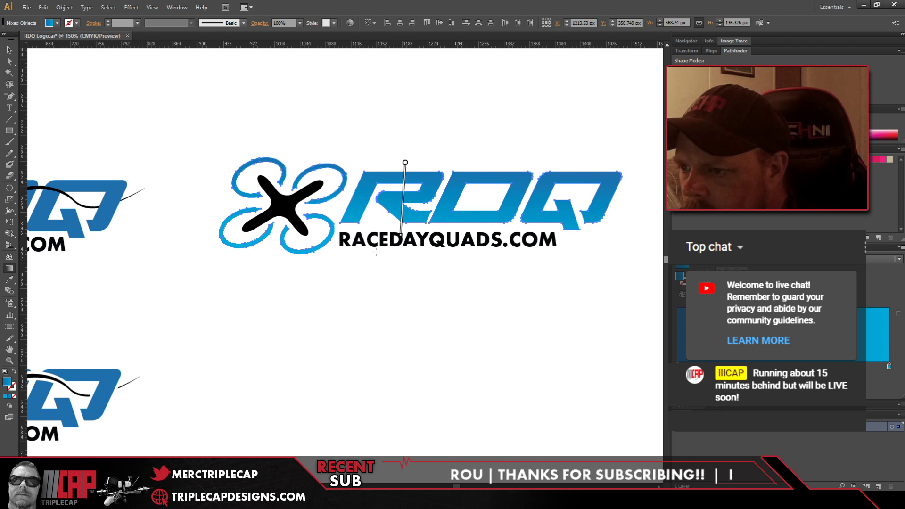
pyautogui.press('v')
pyautogui.click(152, 88)
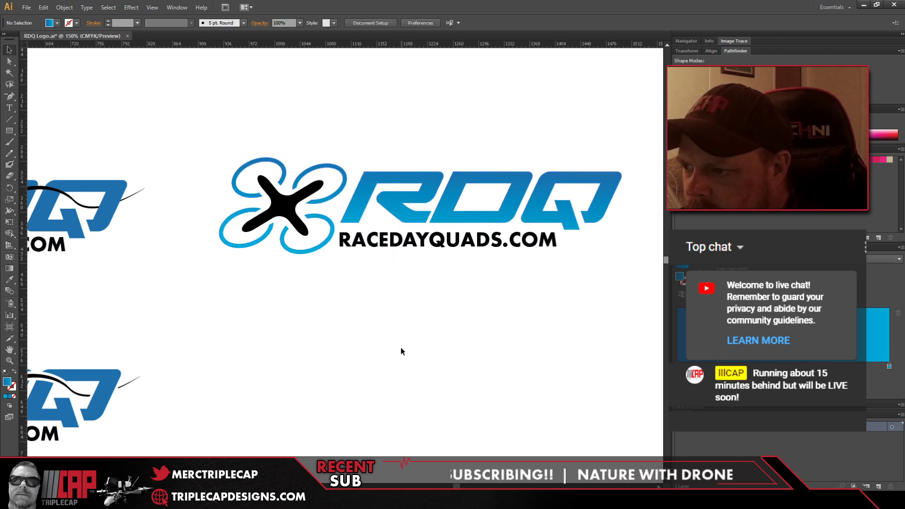
# Step: Redraw the gradient as a short vertical blend running downward through the RDQ letters and propeller outlines of the swoosh-free logo
pyautogui.scroll(-1, 520, 314)
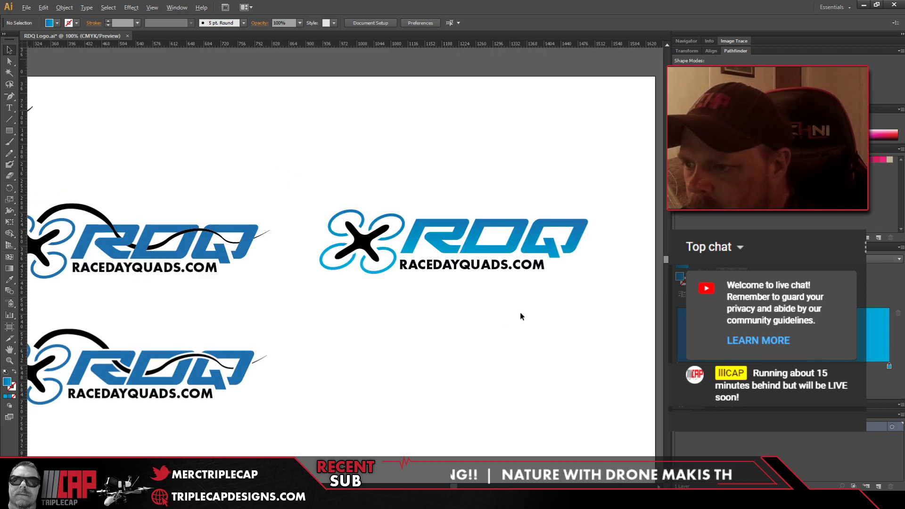
pyautogui.press('alt')
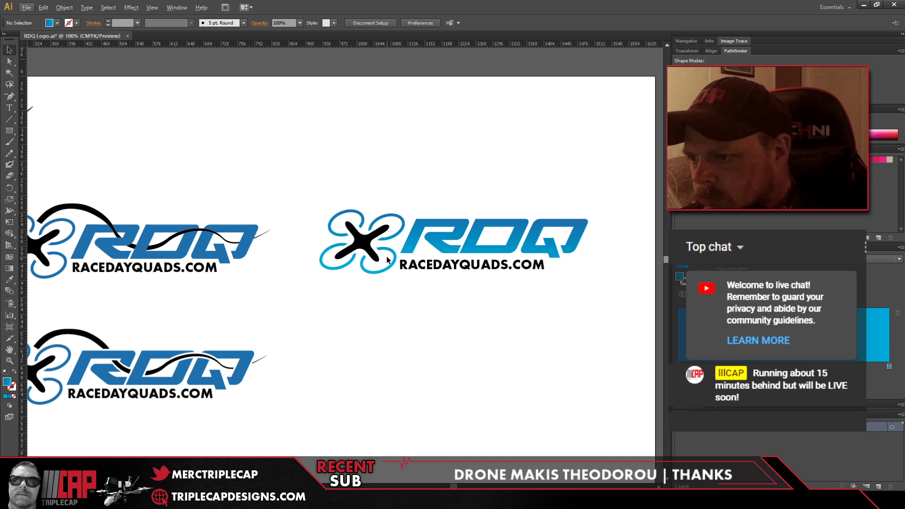
pyautogui.click(405, 251)
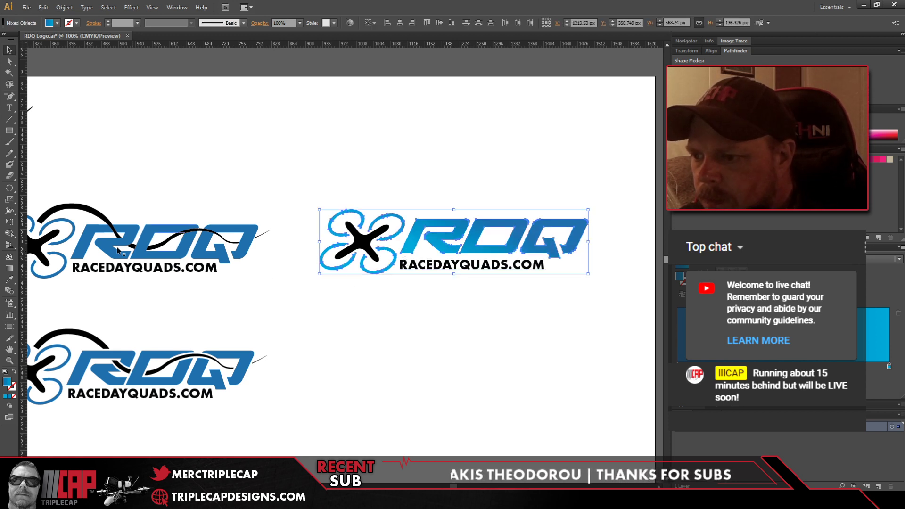
pyautogui.press('g')
pyautogui.moveTo(417, 226); pyautogui.dragTo(401, 279)
pyautogui.moveTo(424, 235); pyautogui.dragTo(427, 270)
pyautogui.moveTo(445, 226); pyautogui.dragTo(445, 260)
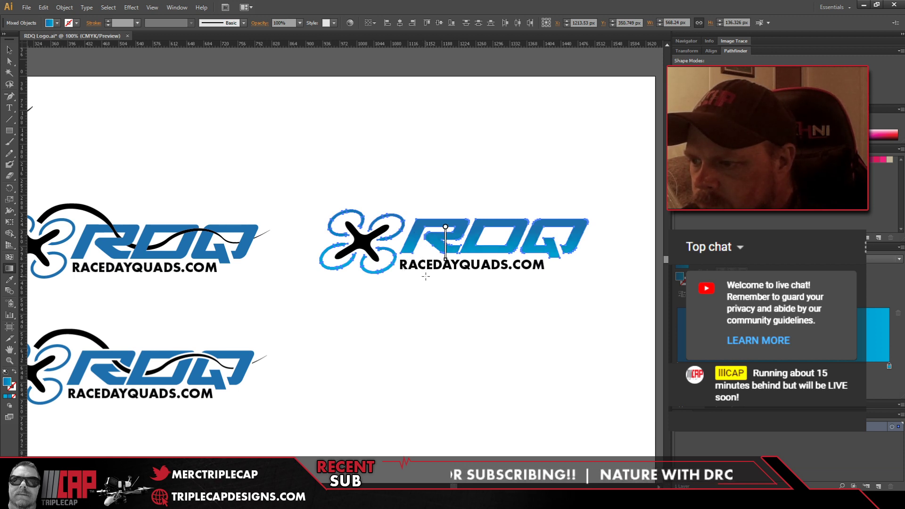
pyautogui.click(9, 50)
pyautogui.click(259, 132)
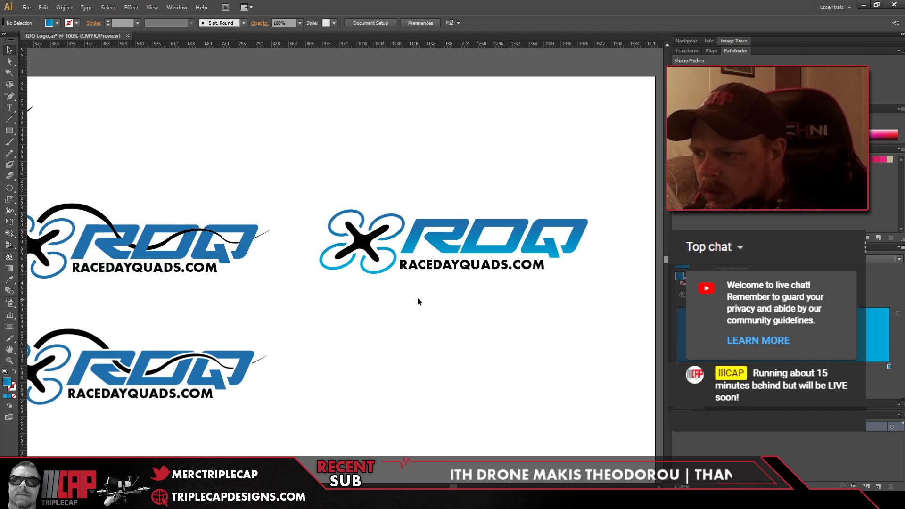
# Step: Nudge the RACEDAYQUADS.COM text of the swoosh-free logo up 5 px, closer to the RDQ letters
pyautogui.doubleClick(436, 267)
pyautogui.press('Up')
pyautogui.press('Up')
pyautogui.press('Up')
pyautogui.press('Up')
pyautogui.press('Up')
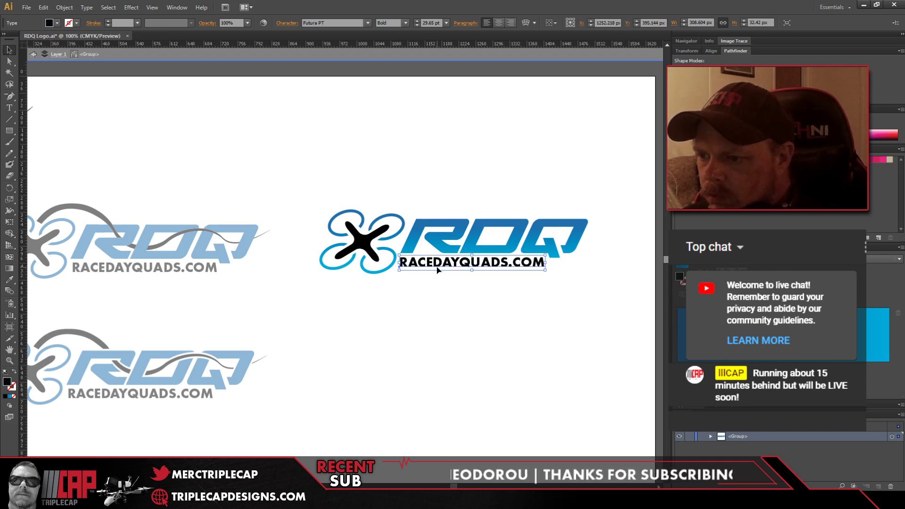
pyautogui.doubleClick(434, 304)
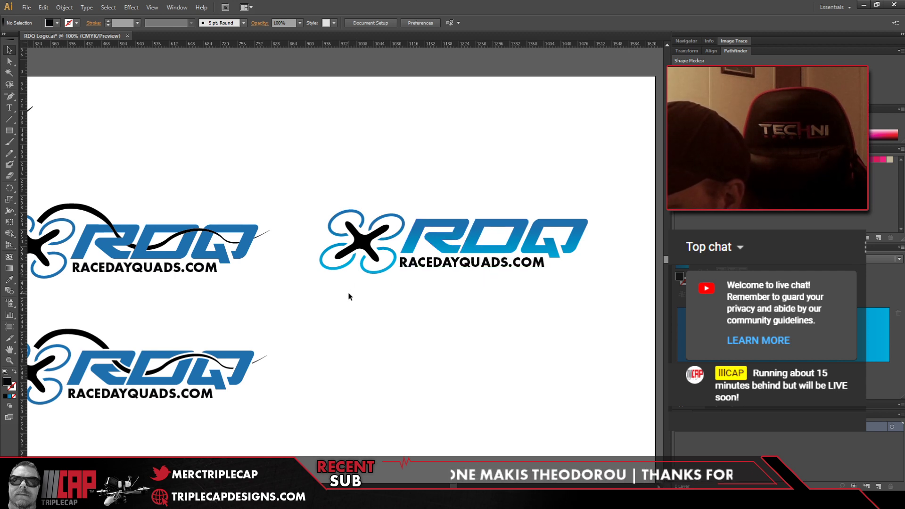
# Step: Recolour the swoosh-free logo's RACEDAYQUADS.COM text and the X-shaped drone frame from black to dark grey
pyautogui.moveTo(389, 309); pyautogui.dragTo(466, 233)
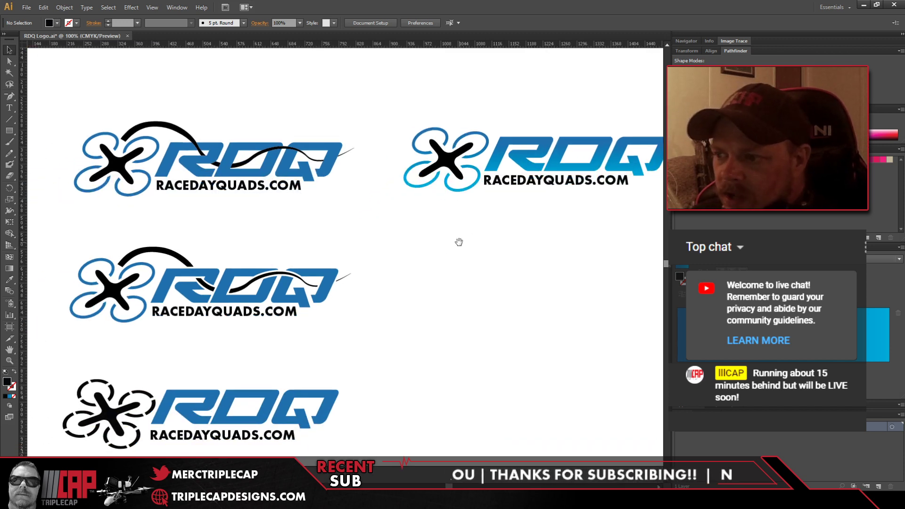
pyautogui.moveTo(548, 216); pyautogui.dragTo(469, 240)
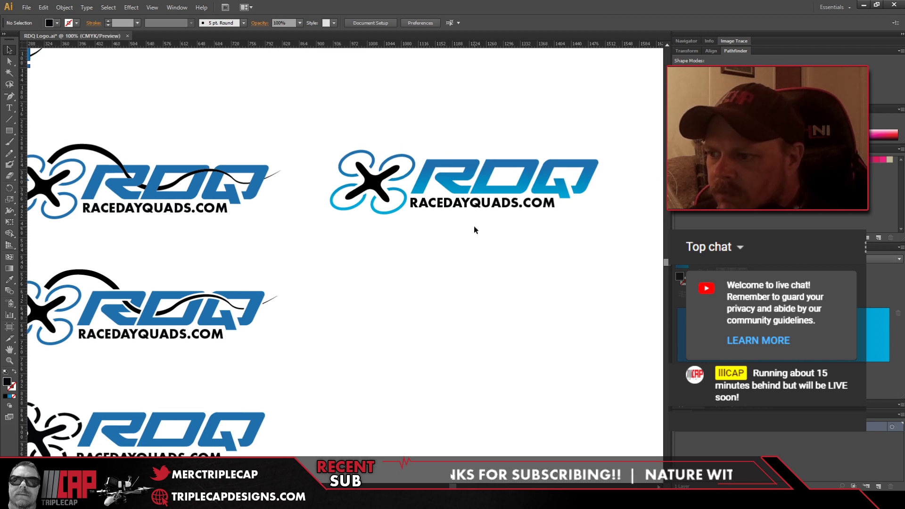
pyautogui.click(489, 206)
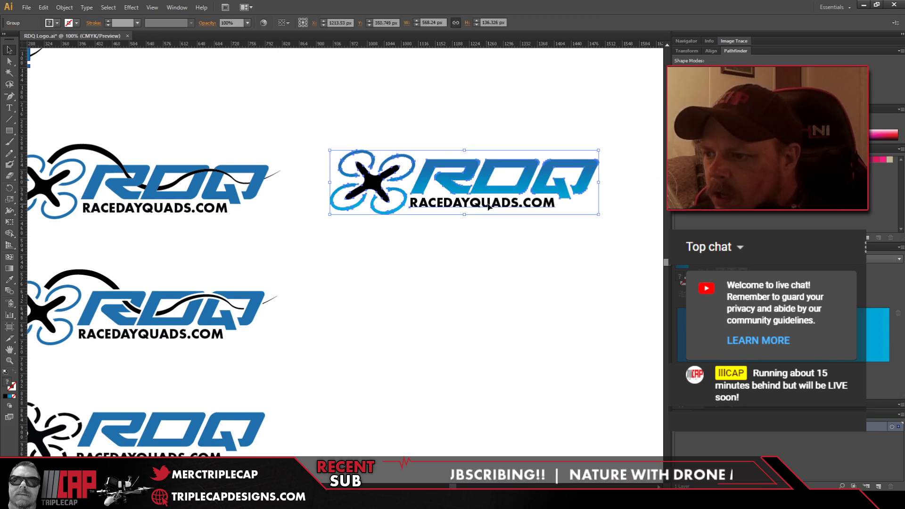
pyautogui.doubleClick(489, 207)
pyautogui.click(490, 206)
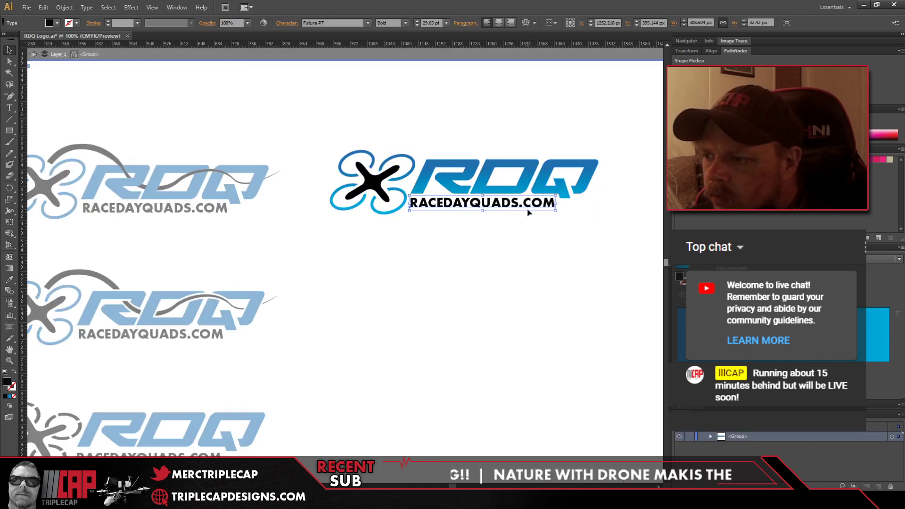
pyautogui.moveTo(416, 206)
pyautogui.mouseDown()
pyautogui.moveTo(377, 181)
pyautogui.moveTo(416, 206)
pyautogui.mouseUp()
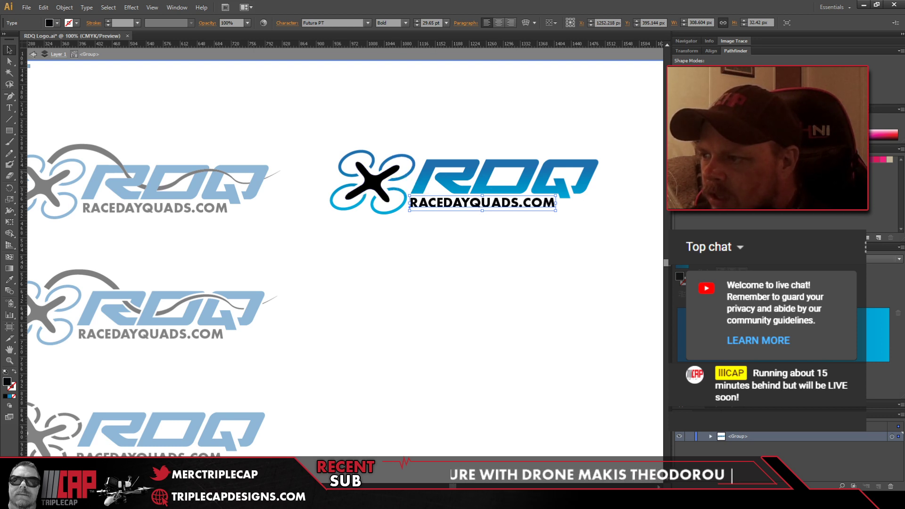
pyautogui.click(371, 186)
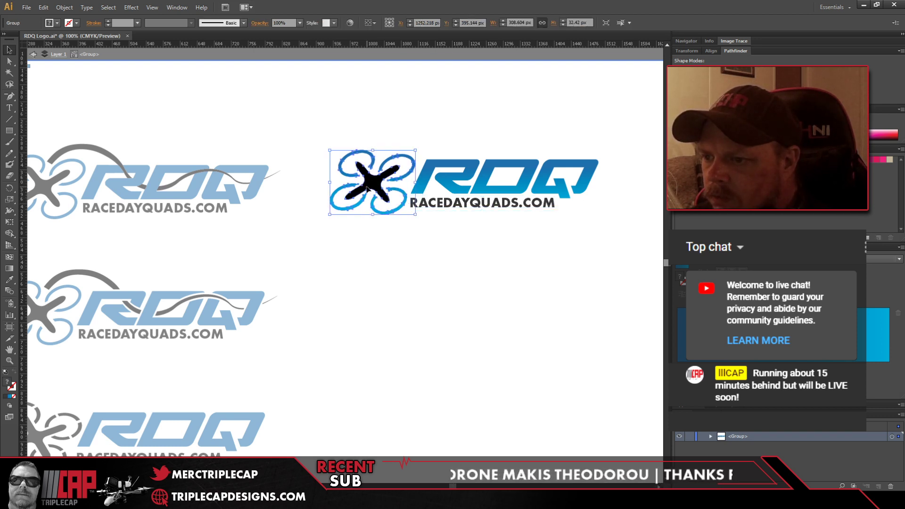
pyautogui.doubleClick(371, 185)
pyautogui.click(370, 186)
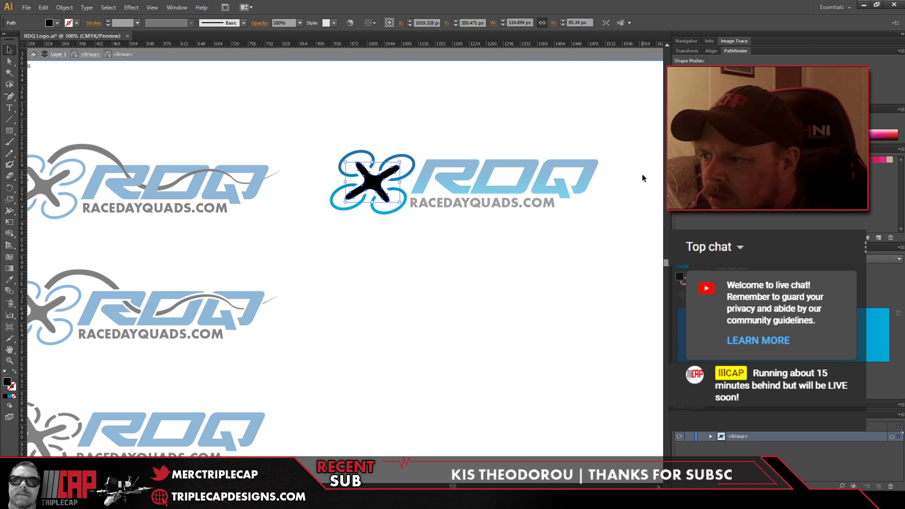
pyautogui.click(557, 244)
pyautogui.doubleClick(511, 268)
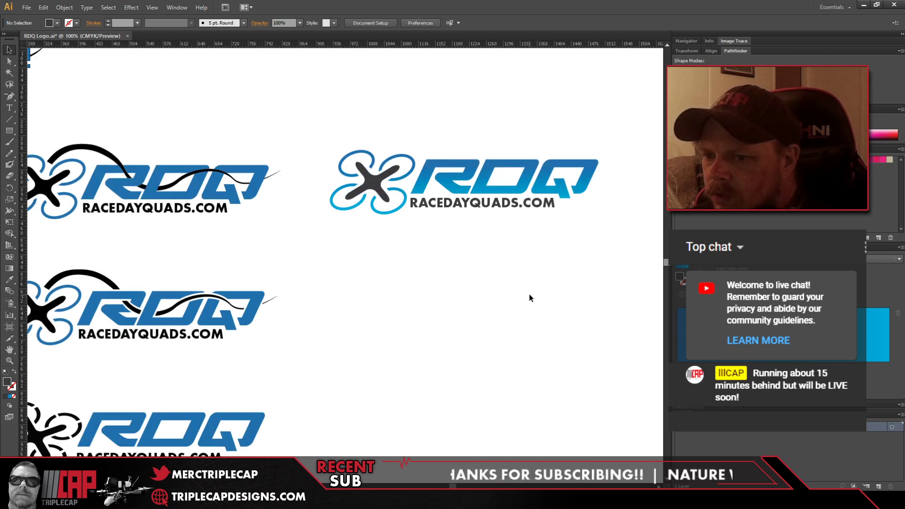
# Step: Nudge the gradient logo's RACEDAYQUADS.COM text up 1 px and scale it down proportionally to about 27.05 pt
pyautogui.doubleClick(488, 204)
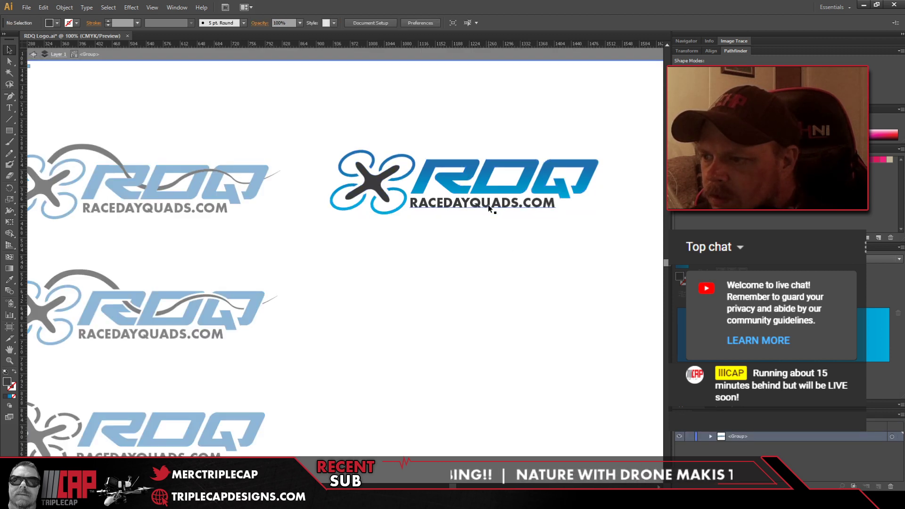
pyautogui.click(488, 206)
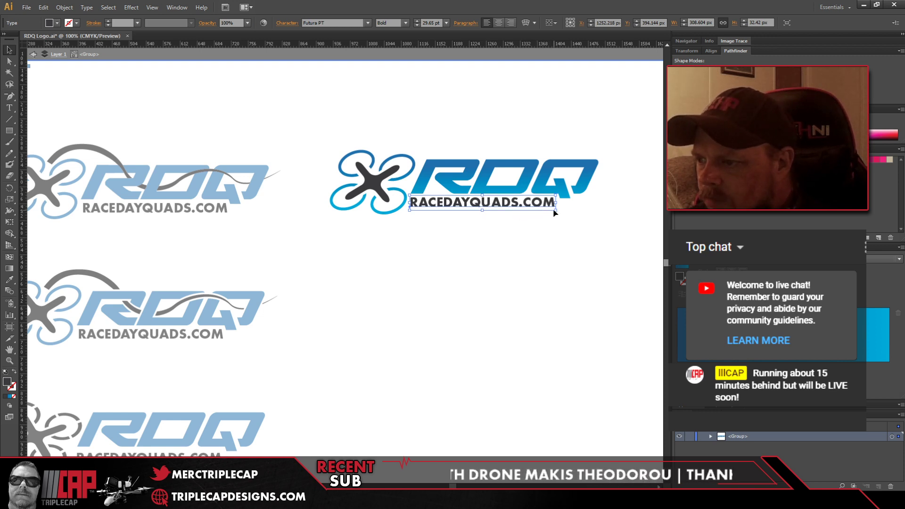
pyautogui.moveTo(553, 211); pyautogui.dragTo(543, 209)
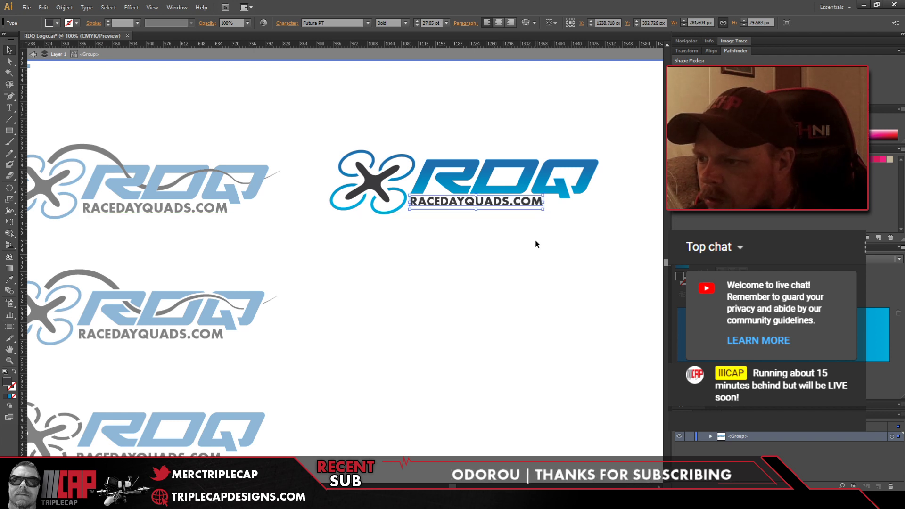
pyautogui.click(534, 245)
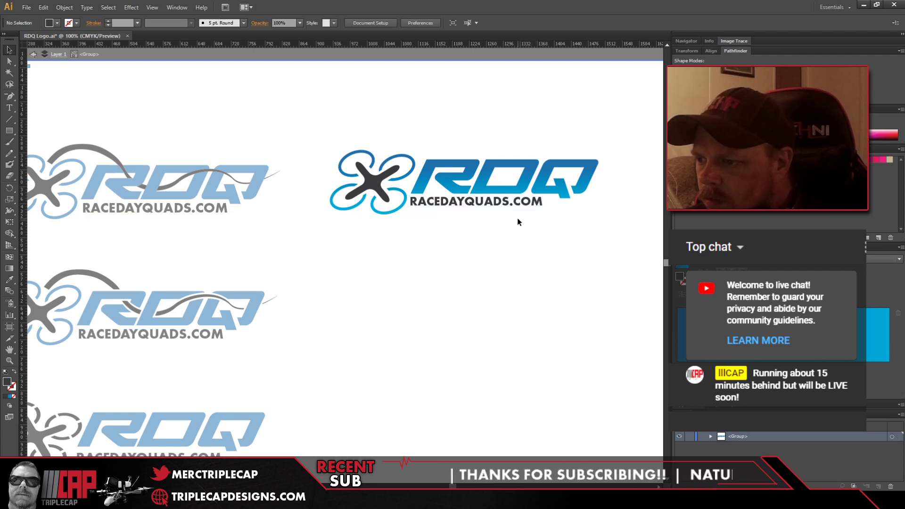
pyautogui.doubleClick(485, 253)
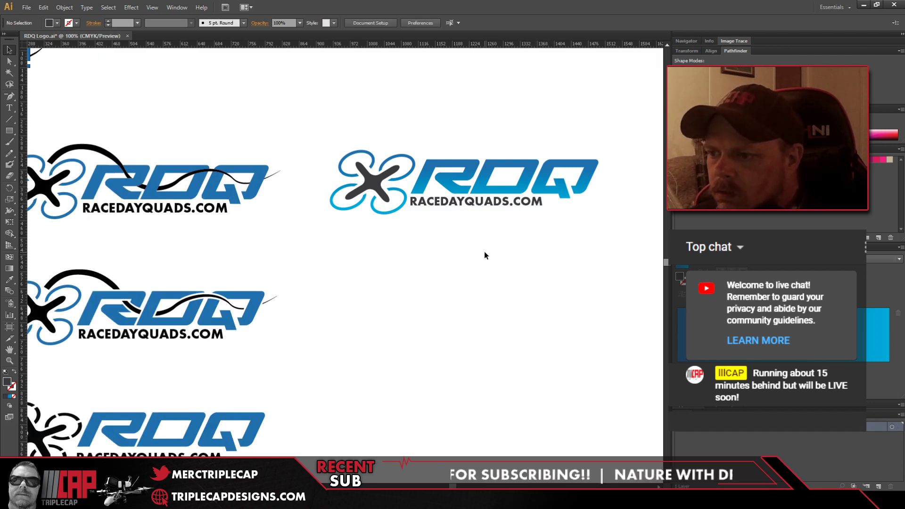
# Step: Nudge the smaller RACEDAYQUADS.COM text up 2 px, trying it 30 px further right and moving it back
pyautogui.click(490, 206)
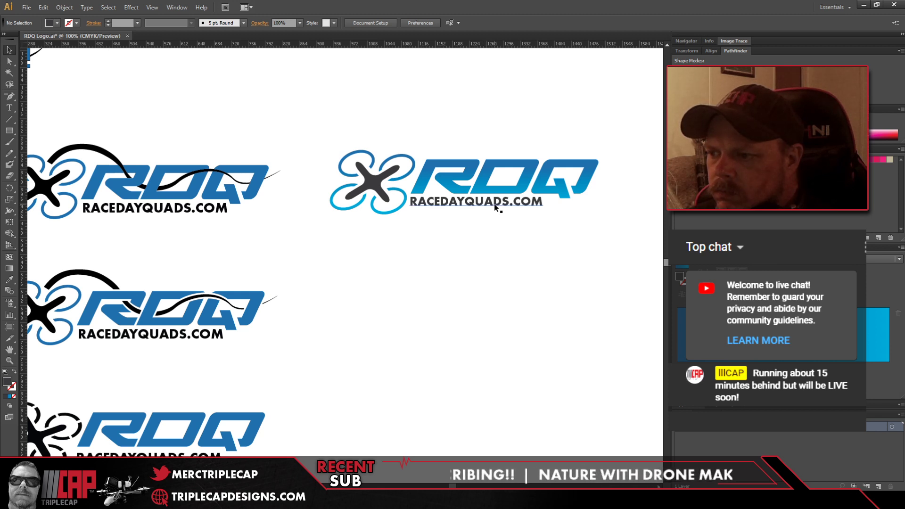
pyautogui.doubleClick(494, 206)
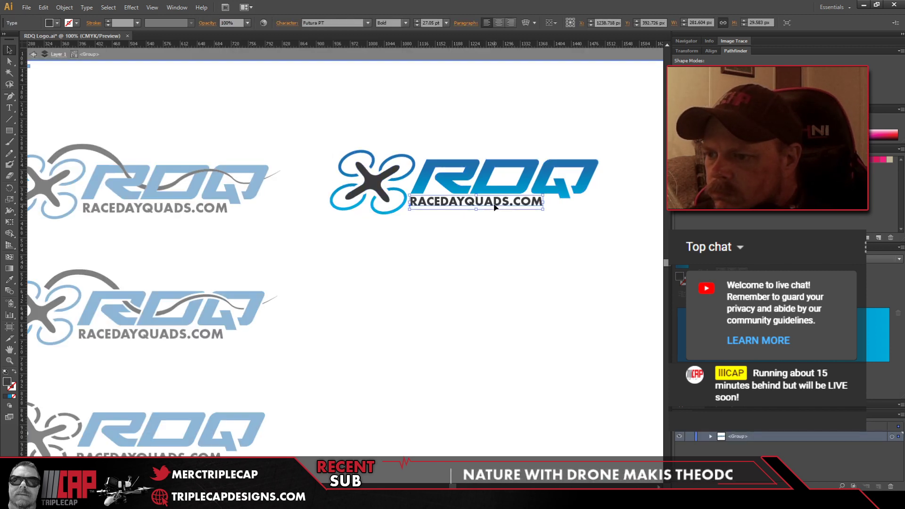
pyautogui.hotkey('shift', 'Right')
pyautogui.hotkey('shift', 'Right')
pyautogui.hotkey('shift', 'Right')
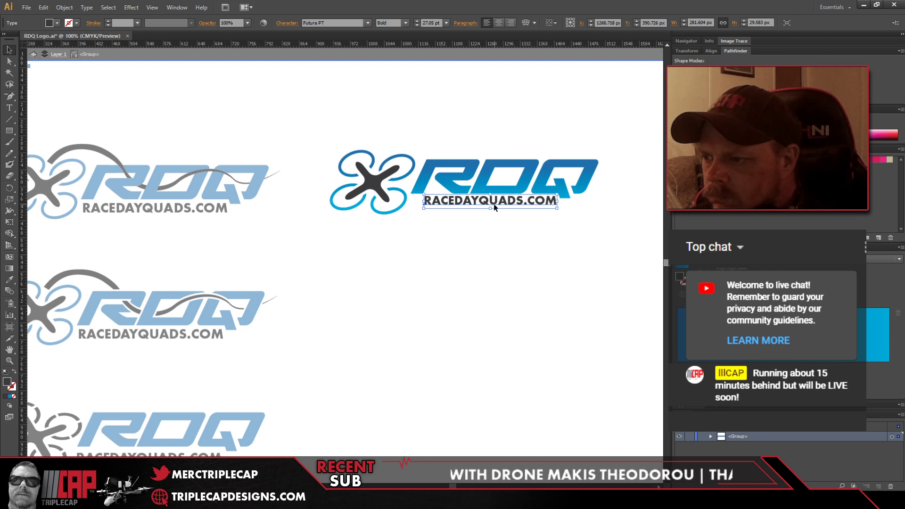
pyautogui.hotkey('shift', 'Left')
pyautogui.hotkey('shift', 'Left')
pyautogui.hotkey('shift', 'Left')
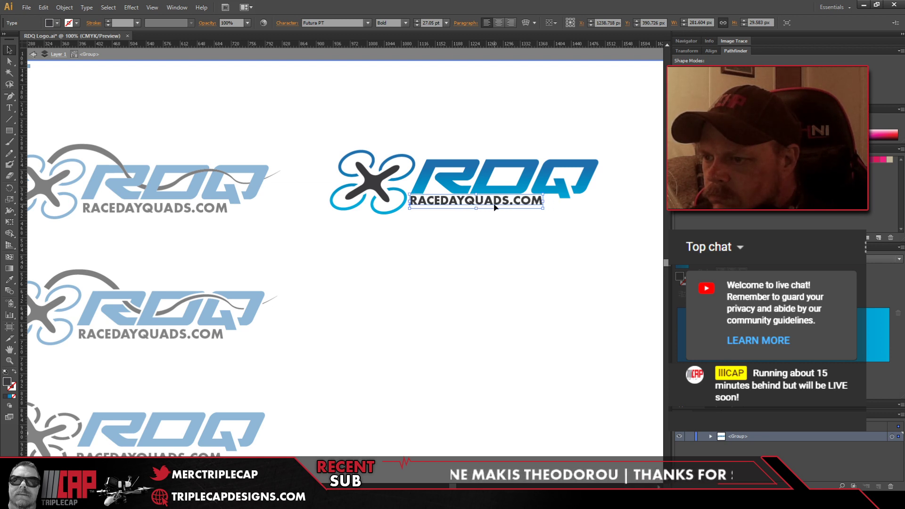
pyautogui.doubleClick(471, 282)
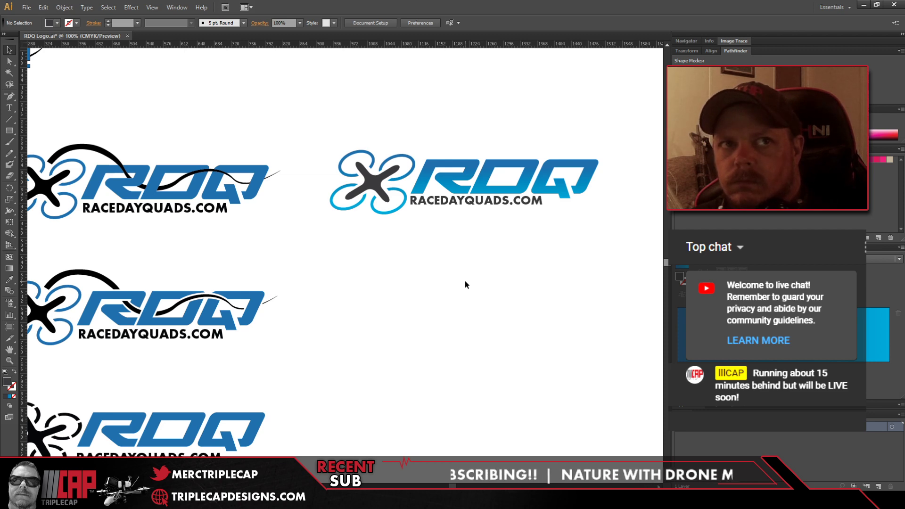
pyautogui.moveTo(411, 260); pyautogui.dragTo(384, 258)
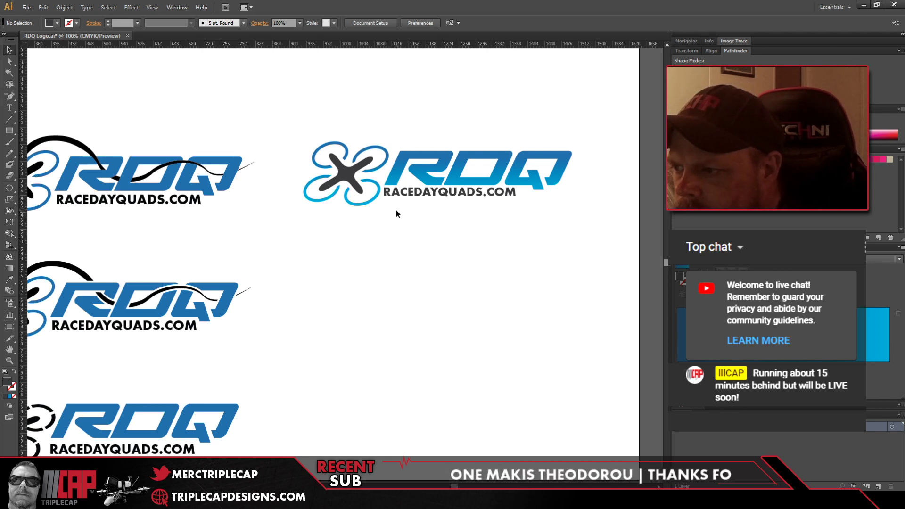
pyautogui.moveTo(367, 226); pyautogui.dragTo(482, 192)
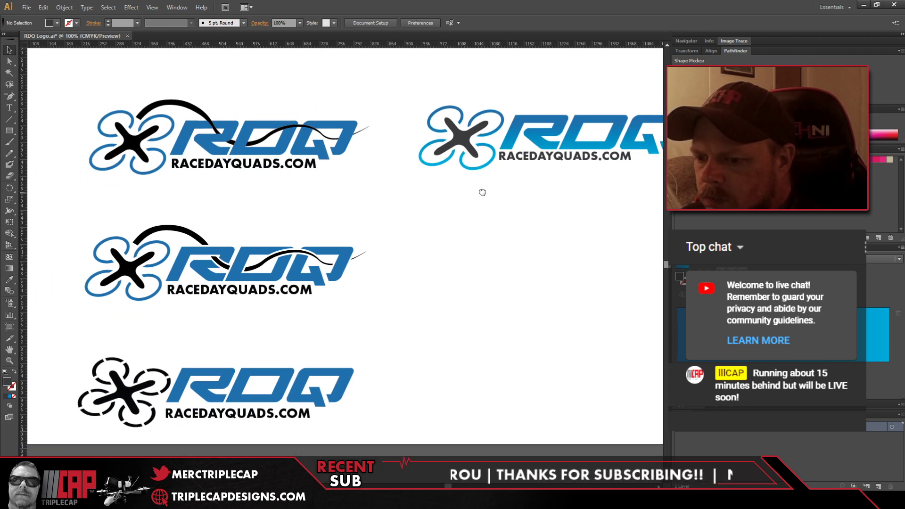